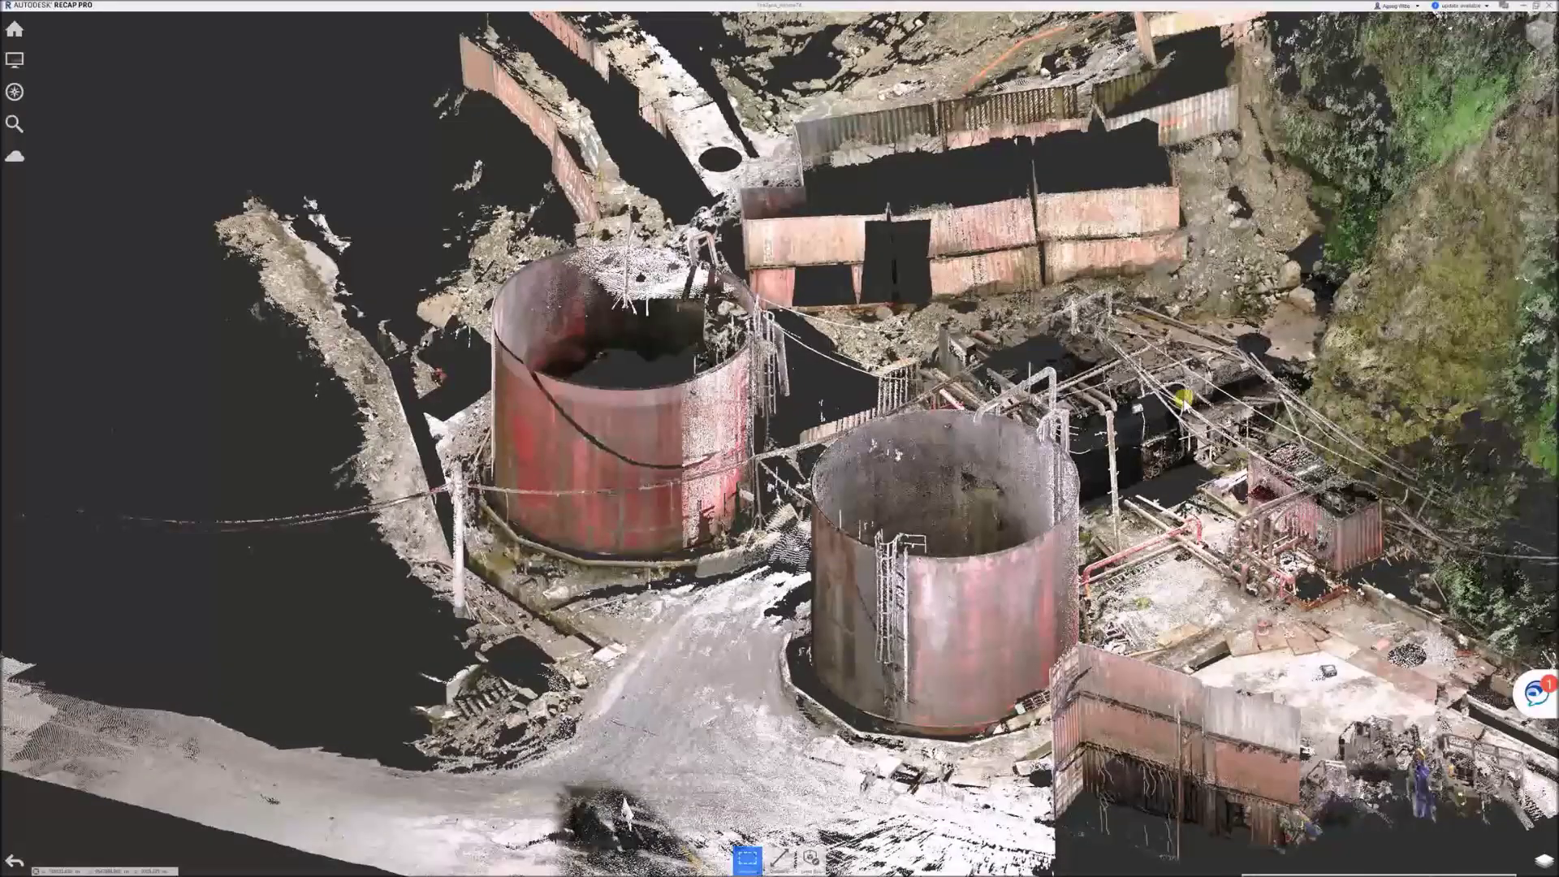
Step: Examine the two storage tanks and the surrounding structures in the point cloud from several angles and heights
{"action": "middle_click_drag", "start_coordinate": [800, 392], "coordinate": [715, 319]}
{"action": "middle_click_drag", "start_coordinate": [718, 435], "coordinate": [1009, 436], "text": "shift"}
{"action": "middle_click_drag", "start_coordinate": [856, 486], "coordinate": [810, 560]}
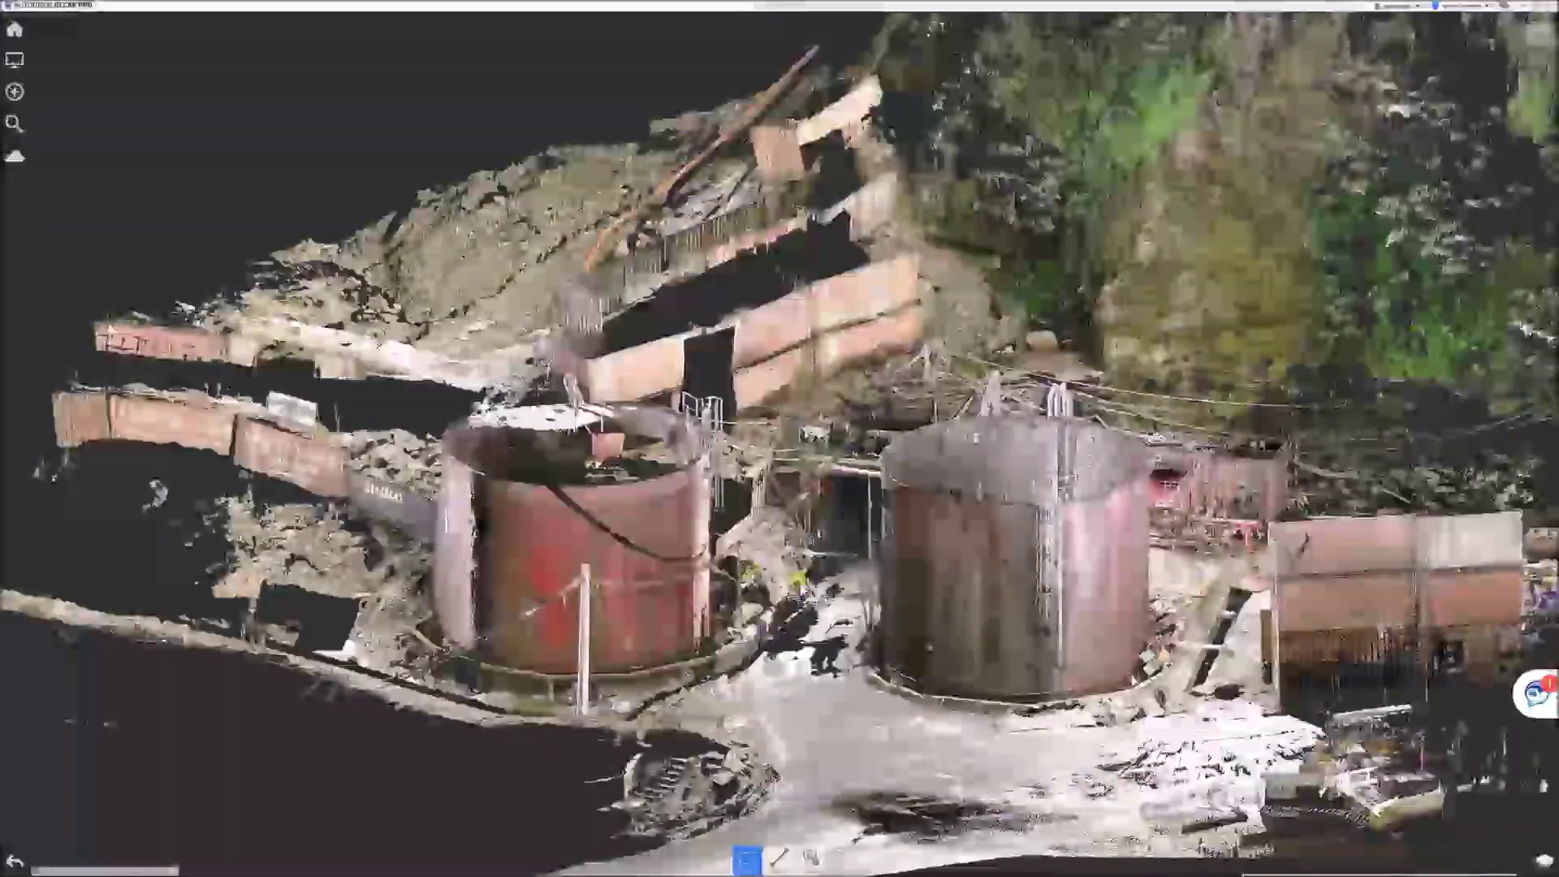
{"action": "scroll", "coordinate": [971, 583], "scroll_direction": "up", "scroll_amount": 2}
{"action": "scroll", "coordinate": [970, 583], "scroll_direction": "up", "scroll_amount": 2}
{"action": "middle_click_drag", "start_coordinate": [1009, 557], "coordinate": [781, 542]}
{"action": "middle_click_drag", "start_coordinate": [926, 530], "coordinate": [825, 539], "text": "shift"}
{"action": "middle_click_drag", "start_coordinate": [1088, 235], "coordinate": [1125, 611]}
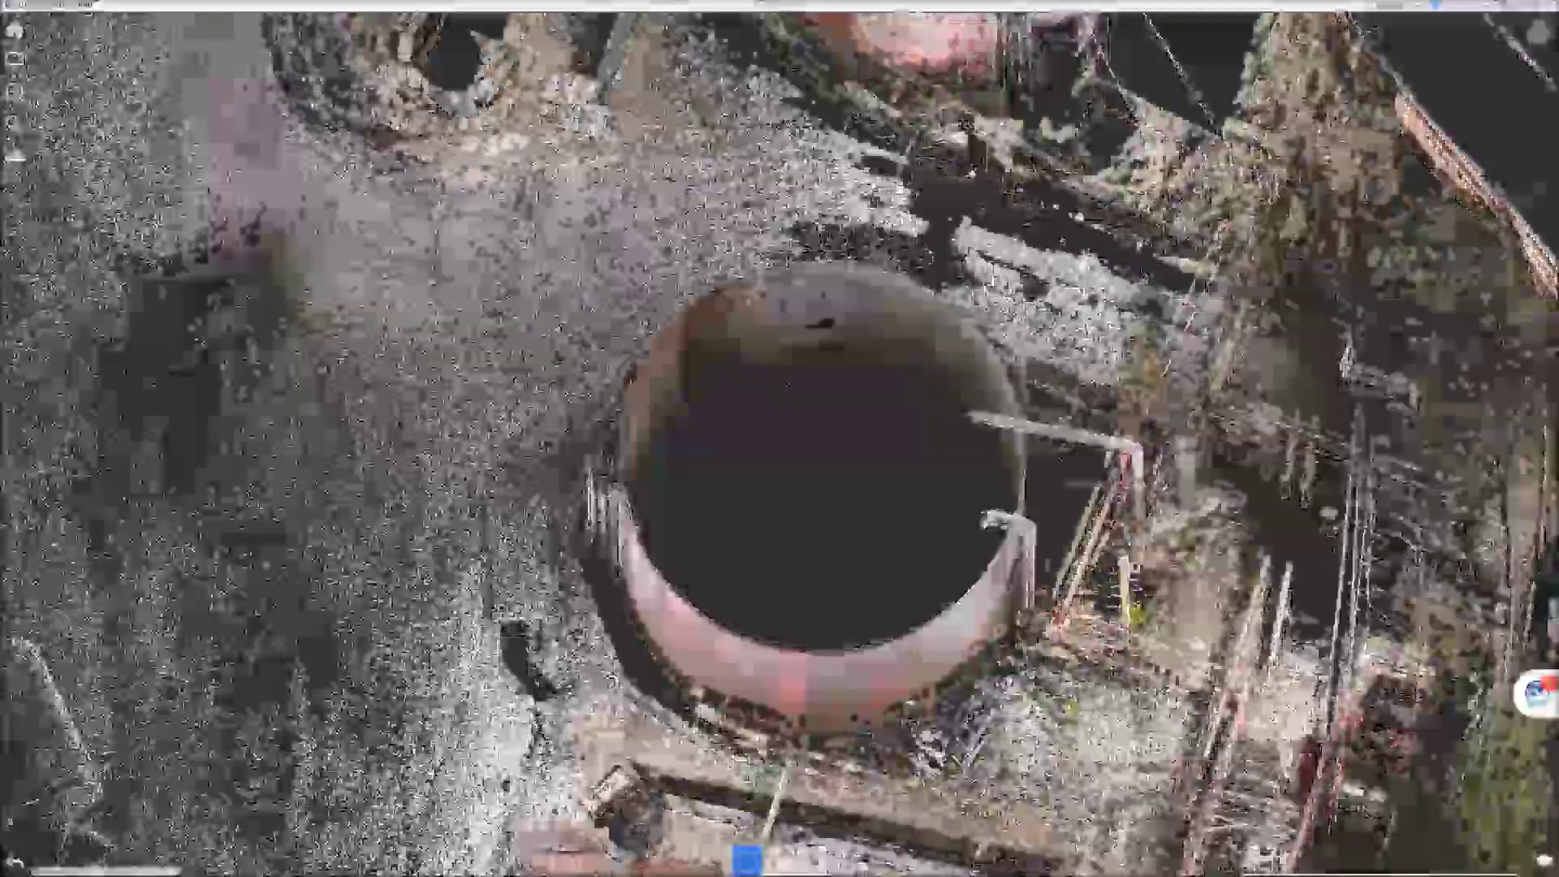
{"action": "middle_click_drag", "start_coordinate": [822, 549], "coordinate": [1167, 552]}
{"action": "scroll", "coordinate": [992, 533], "scroll_direction": "down", "scroll_amount": 2}
{"action": "scroll", "coordinate": [975, 446], "scroll_direction": "down", "scroll_amount": 2}
{"action": "middle_click_drag", "start_coordinate": [974, 446], "coordinate": [1306, 575]}
{"action": "middle_click_drag", "start_coordinate": [857, 645], "coordinate": [1113, 483]}
{"action": "middle_click_drag", "start_coordinate": [999, 573], "coordinate": [1049, 546], "text": "shift"}
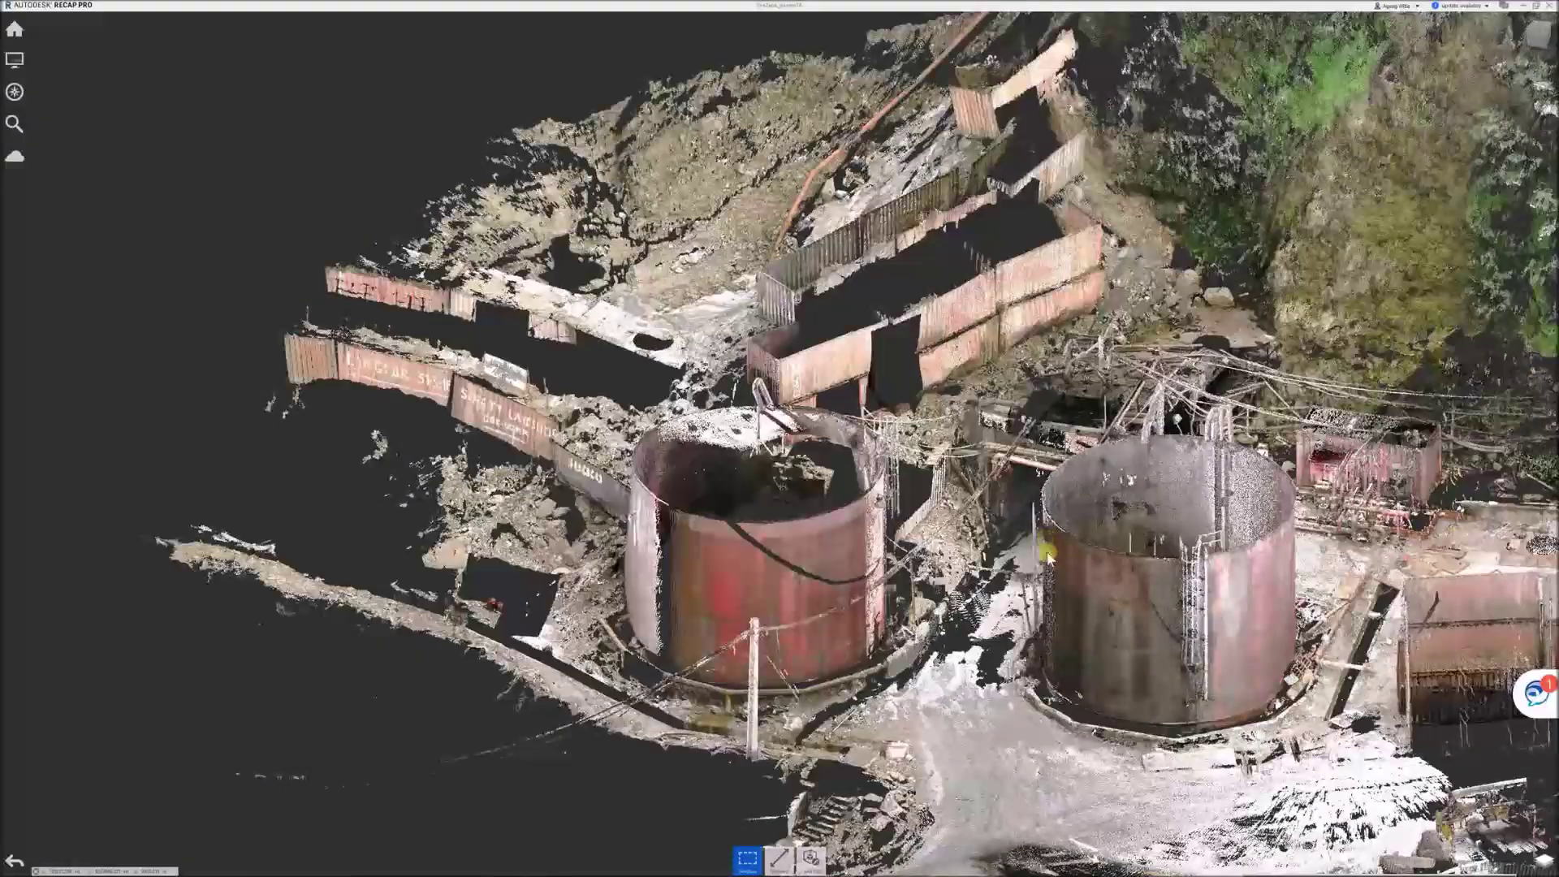
{"action": "middle_click_drag", "start_coordinate": [799, 523], "coordinate": [726, 520]}
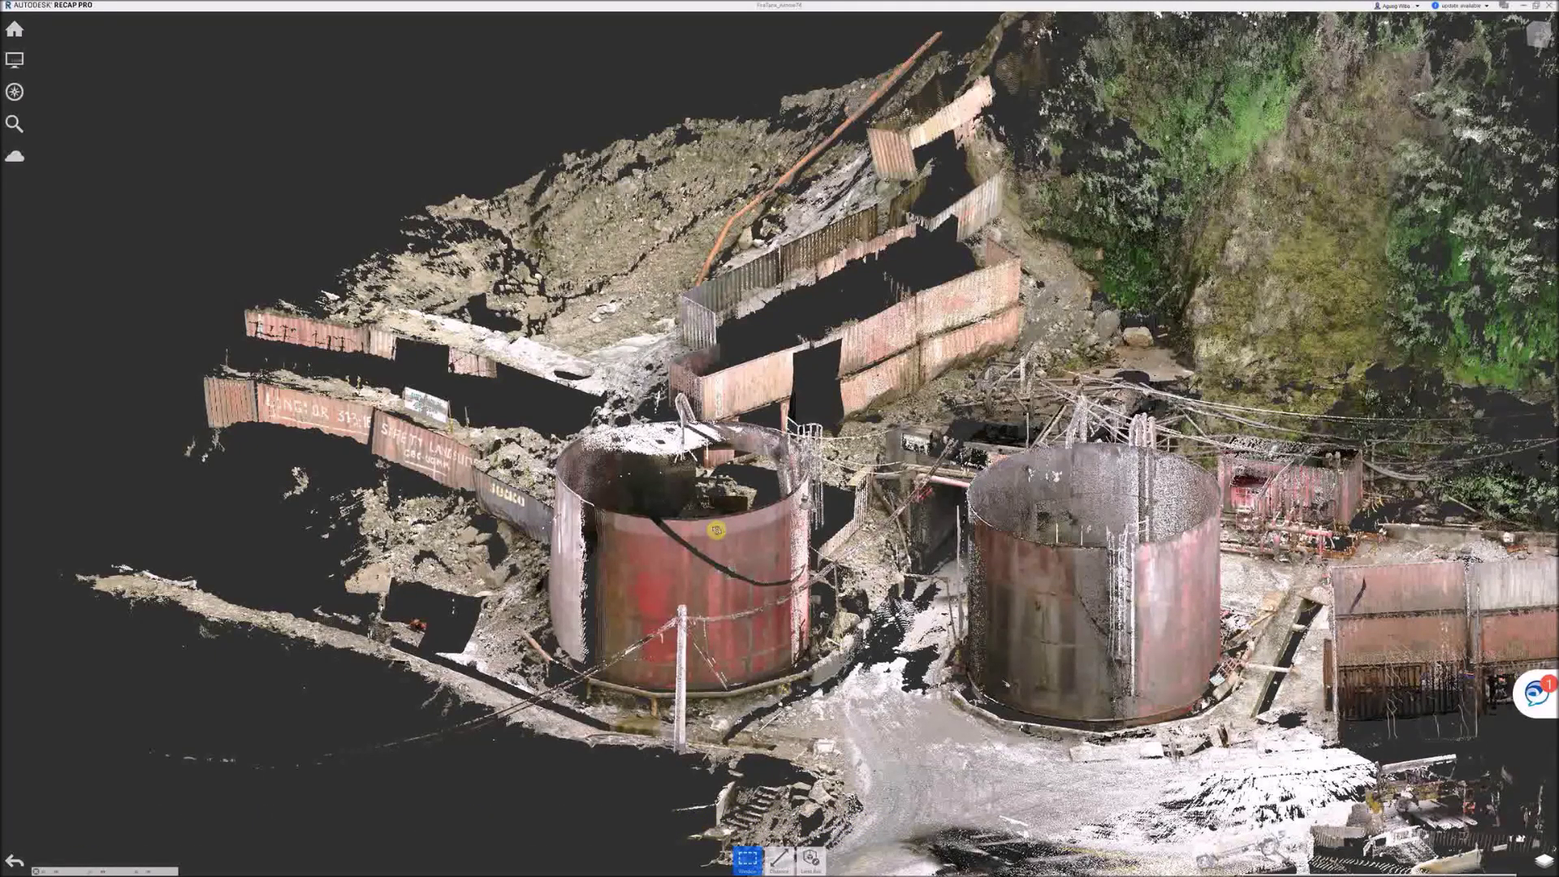
Step: Inspect the full extent of the scanned site from above, including the road, both tanks and the hillside
{"action": "middle_click_drag", "start_coordinate": [830, 609], "coordinate": [906, 542]}
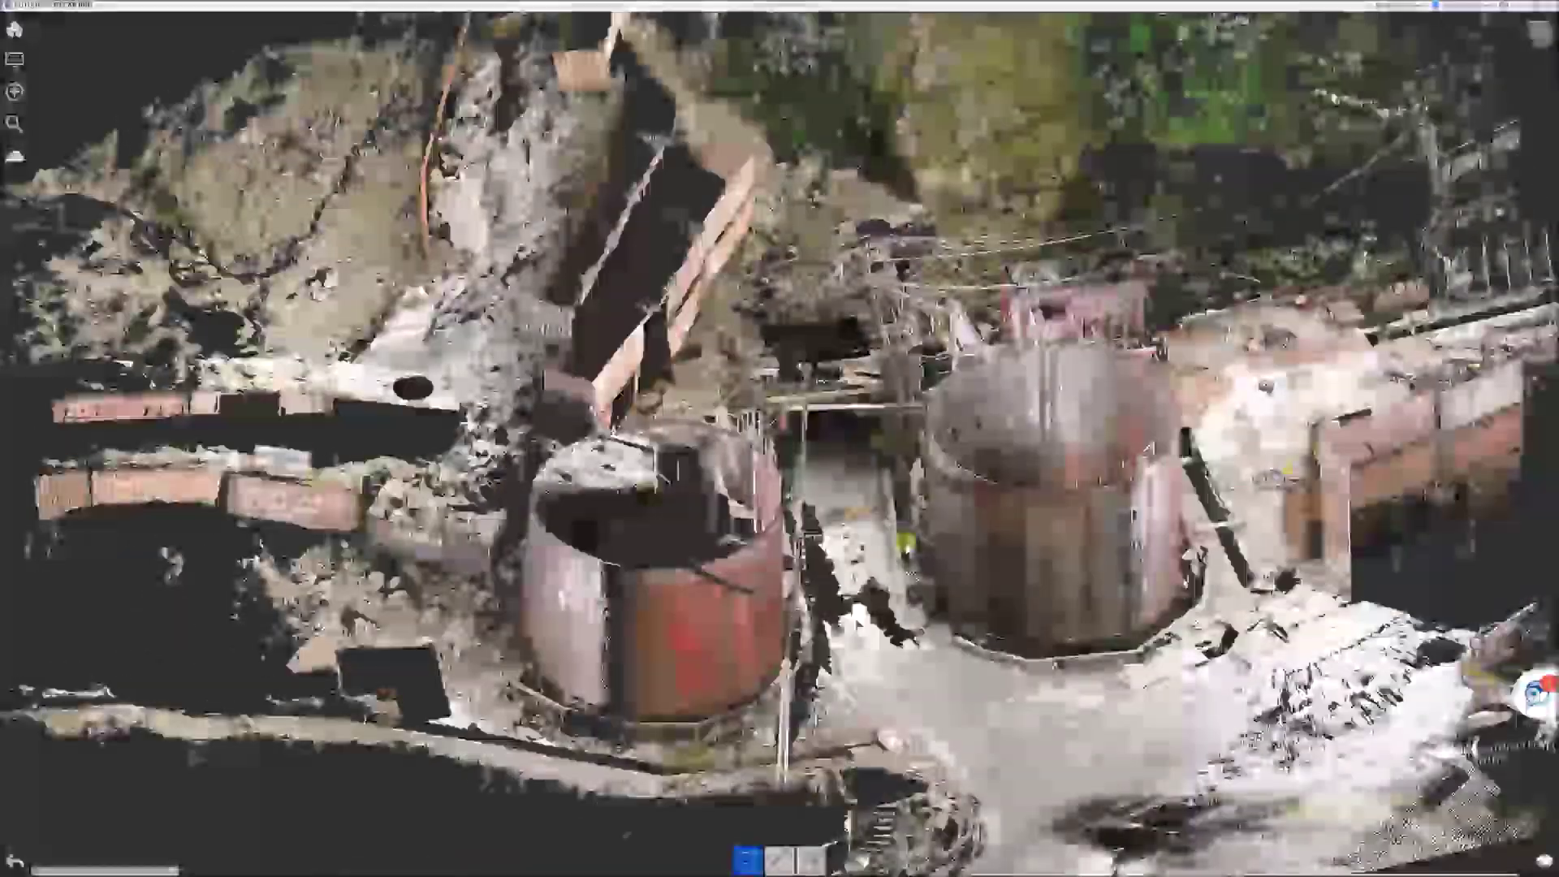
{"action": "scroll", "coordinate": [803, 527], "scroll_direction": "down", "scroll_amount": 2}
{"action": "middle_click_drag", "start_coordinate": [808, 539], "coordinate": [857, 547]}
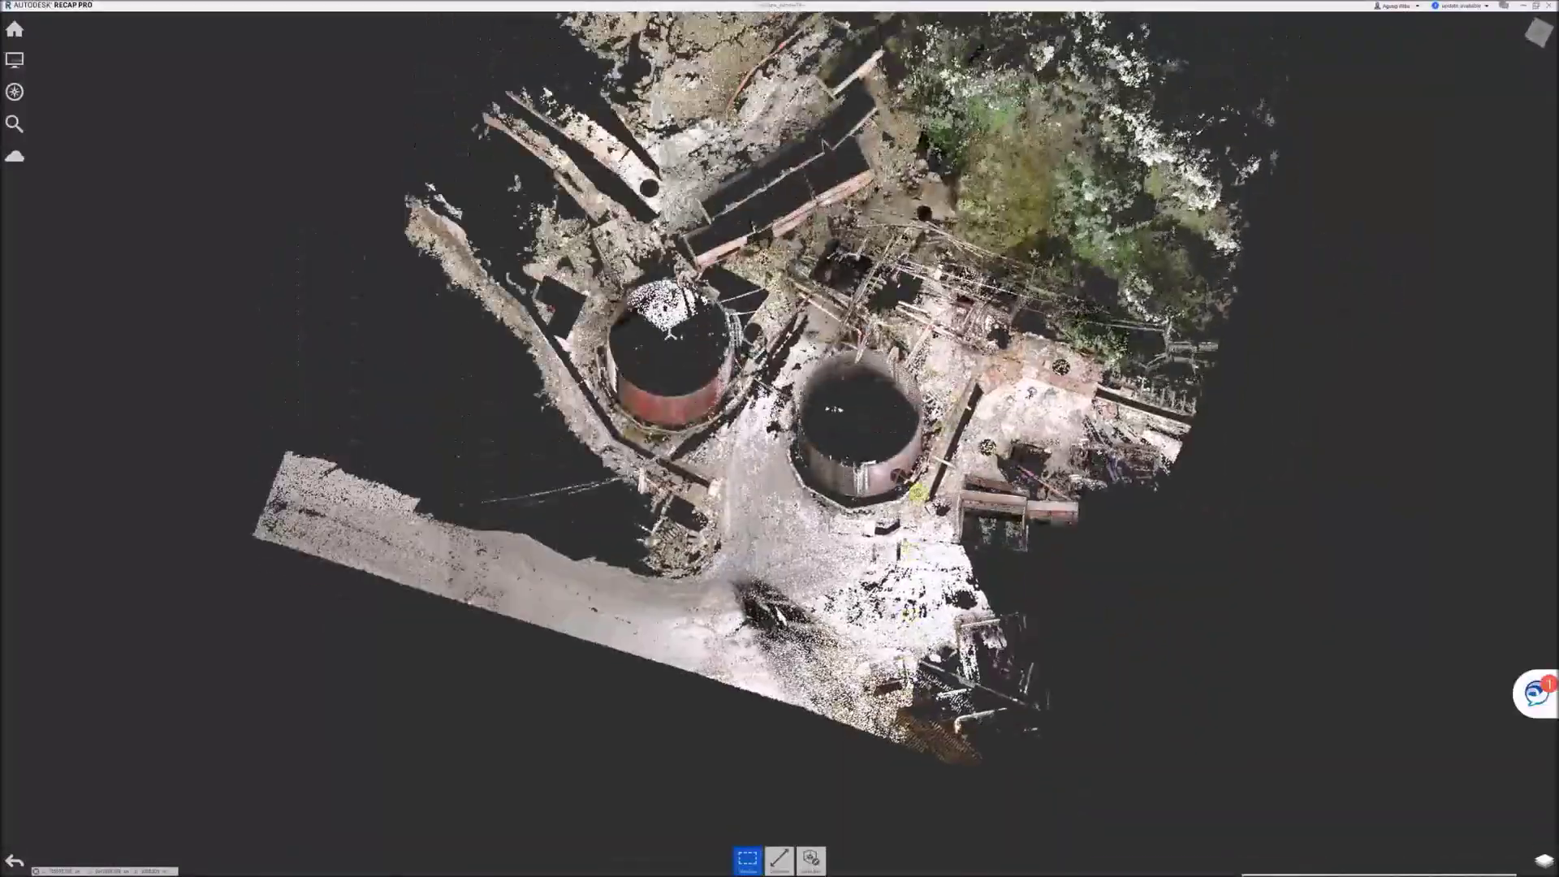
{"action": "middle_click_drag", "start_coordinate": [918, 492], "coordinate": [1003, 455], "text": "shift"}
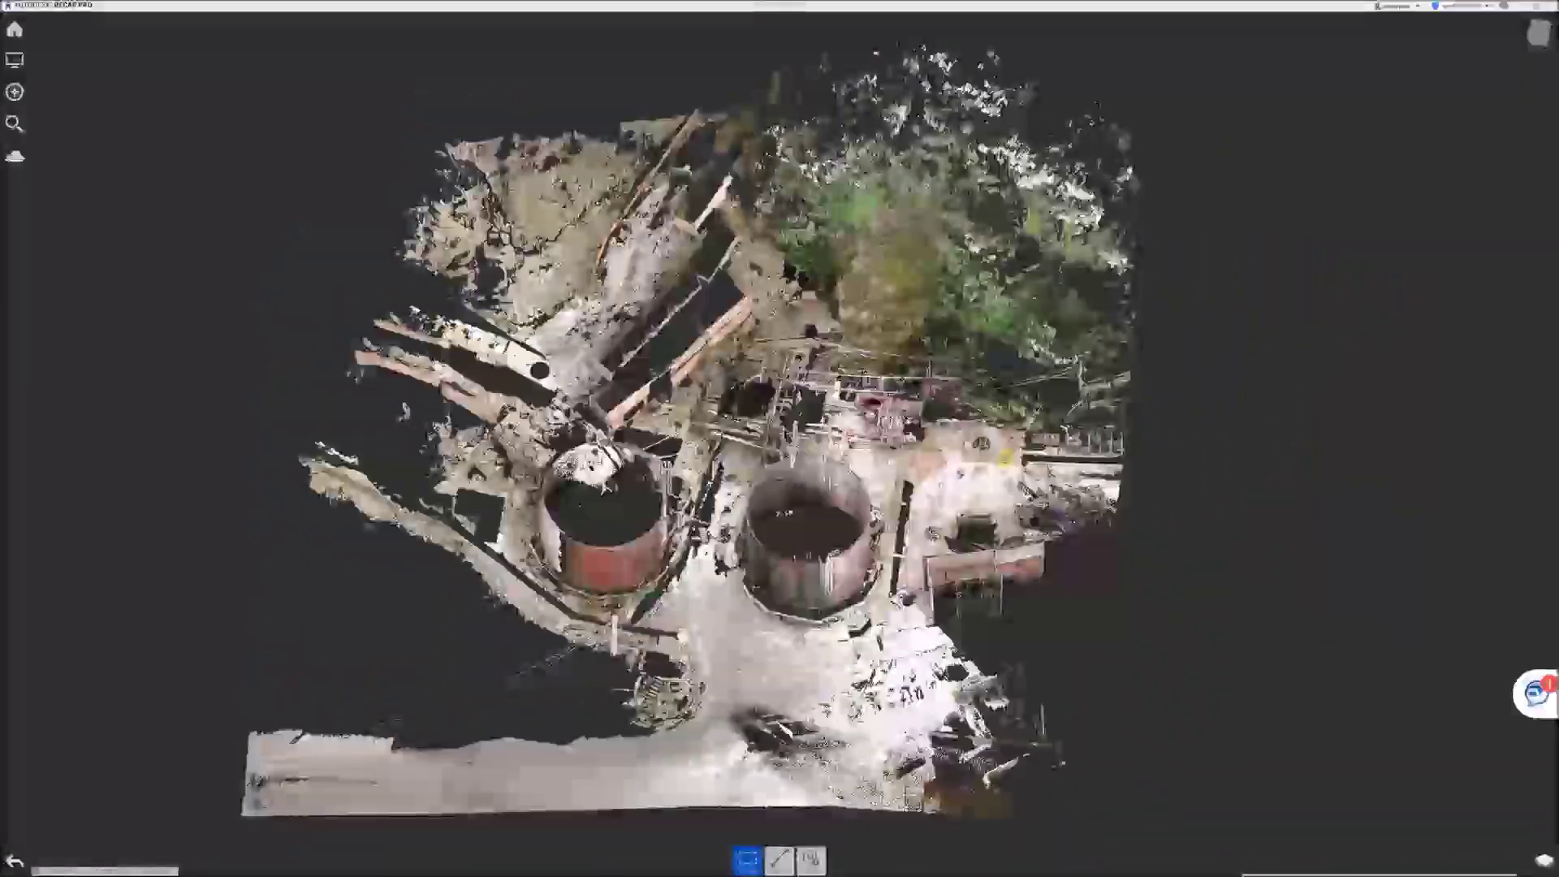
{"action": "scroll", "coordinate": [802, 555], "scroll_direction": "up", "scroll_amount": 2}
{"action": "middle_click_drag", "start_coordinate": [801, 557], "coordinate": [872, 540]}
{"action": "mouse_move", "coordinate": [1430, 870]}
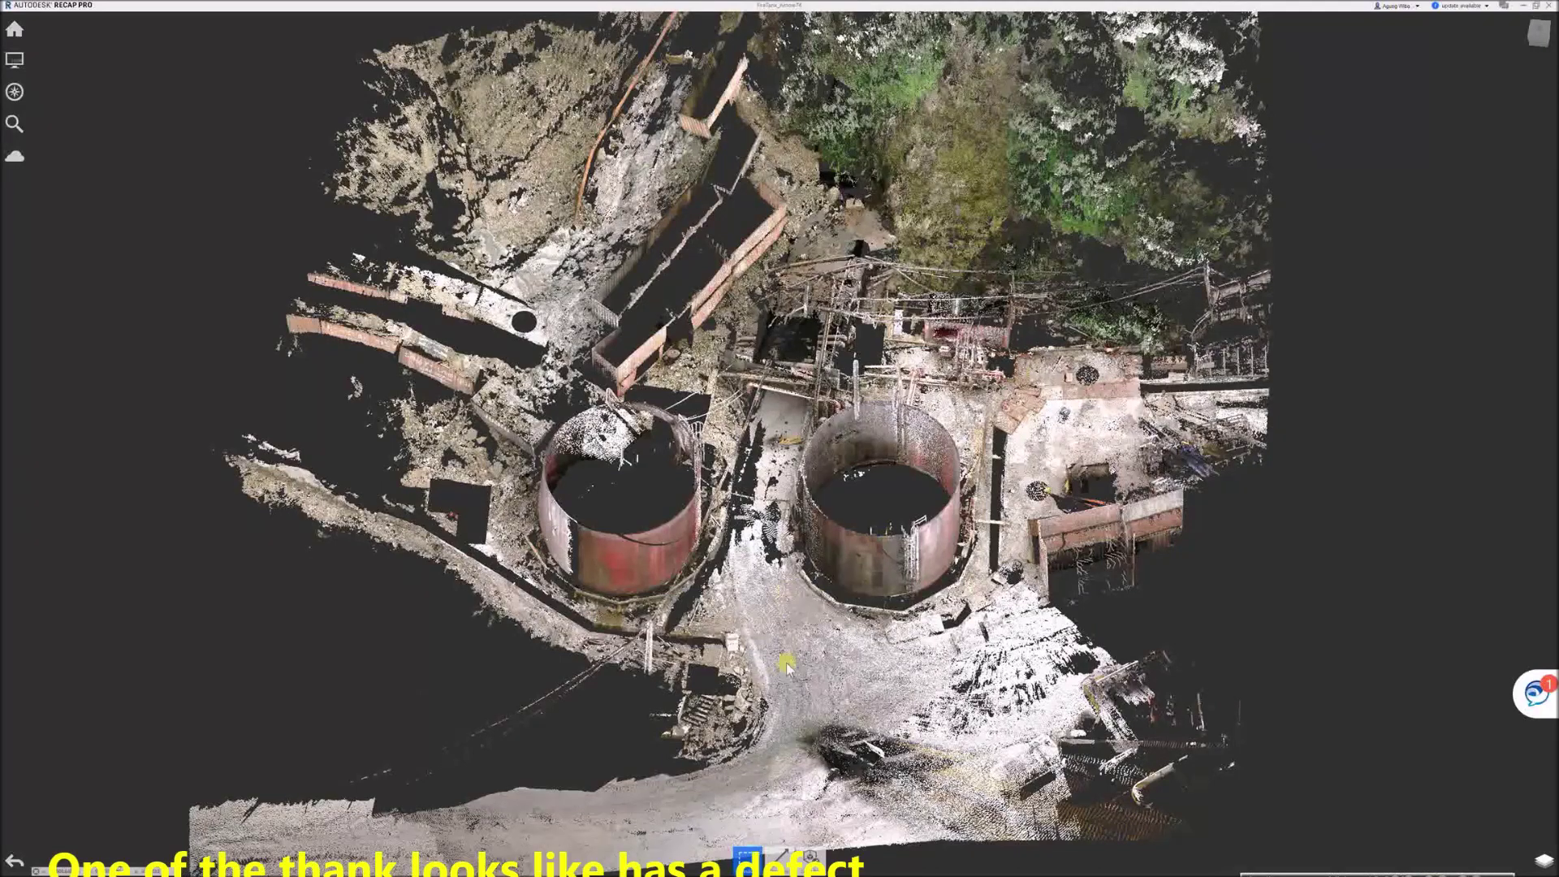
Step: Examine the walls and rims of both tanks up close and from behind for a defect
{"action": "scroll", "coordinate": [786, 661], "scroll_direction": "up", "scroll_amount": 2}
{"action": "middle_click_drag", "start_coordinate": [786, 659], "coordinate": [882, 582]}
{"action": "middle_click_drag", "start_coordinate": [754, 618], "coordinate": [828, 686]}
{"action": "scroll", "coordinate": [921, 652], "scroll_direction": "up", "scroll_amount": 5}
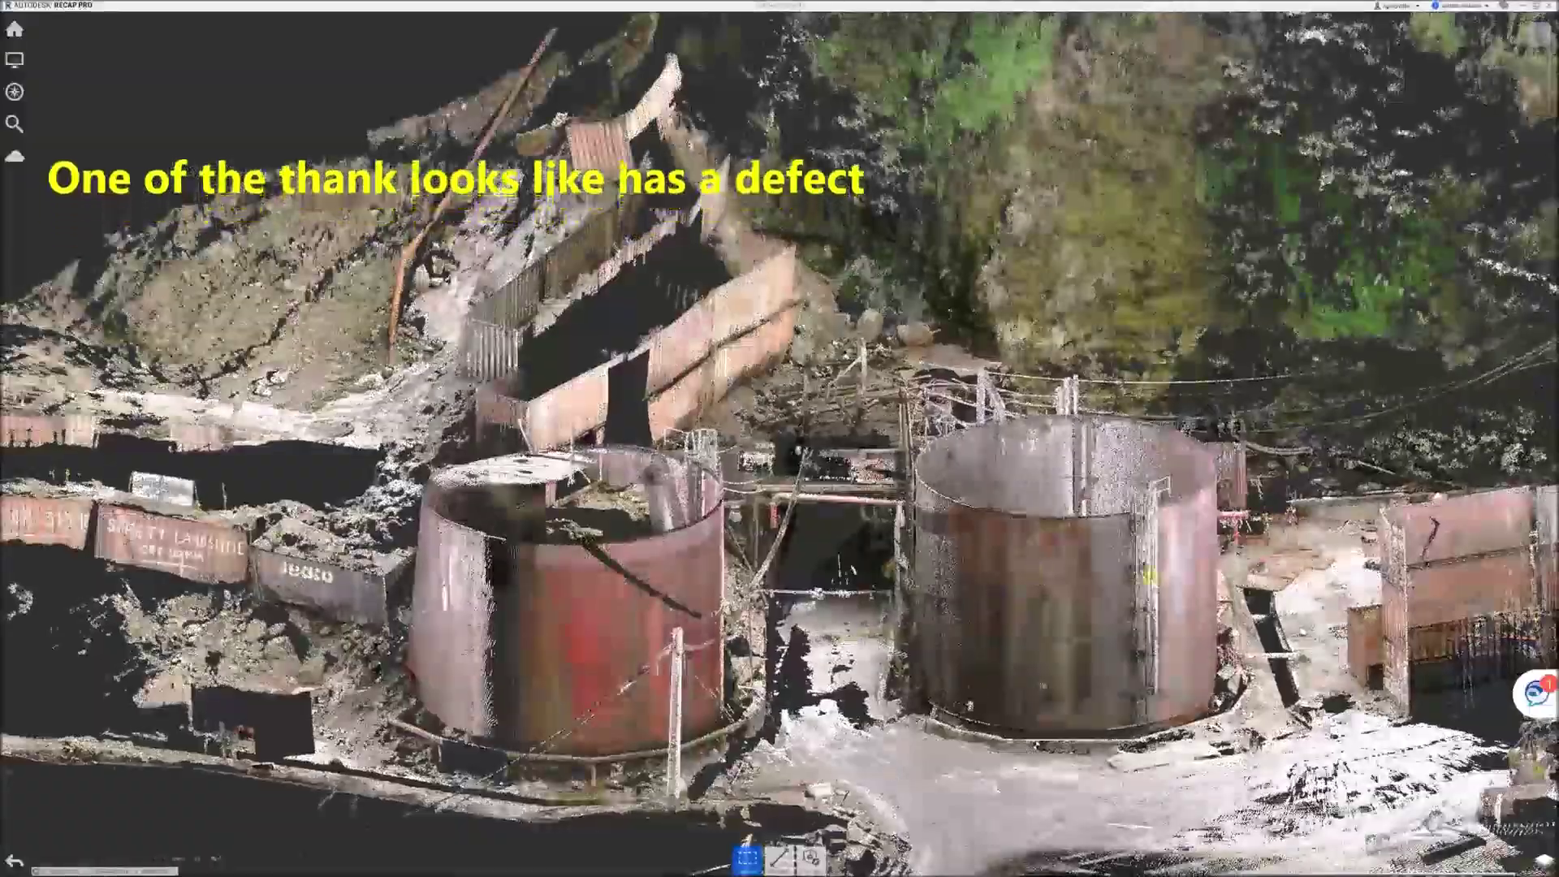
{"action": "middle_click_drag", "start_coordinate": [1149, 576], "coordinate": [1084, 642], "text": "shift"}
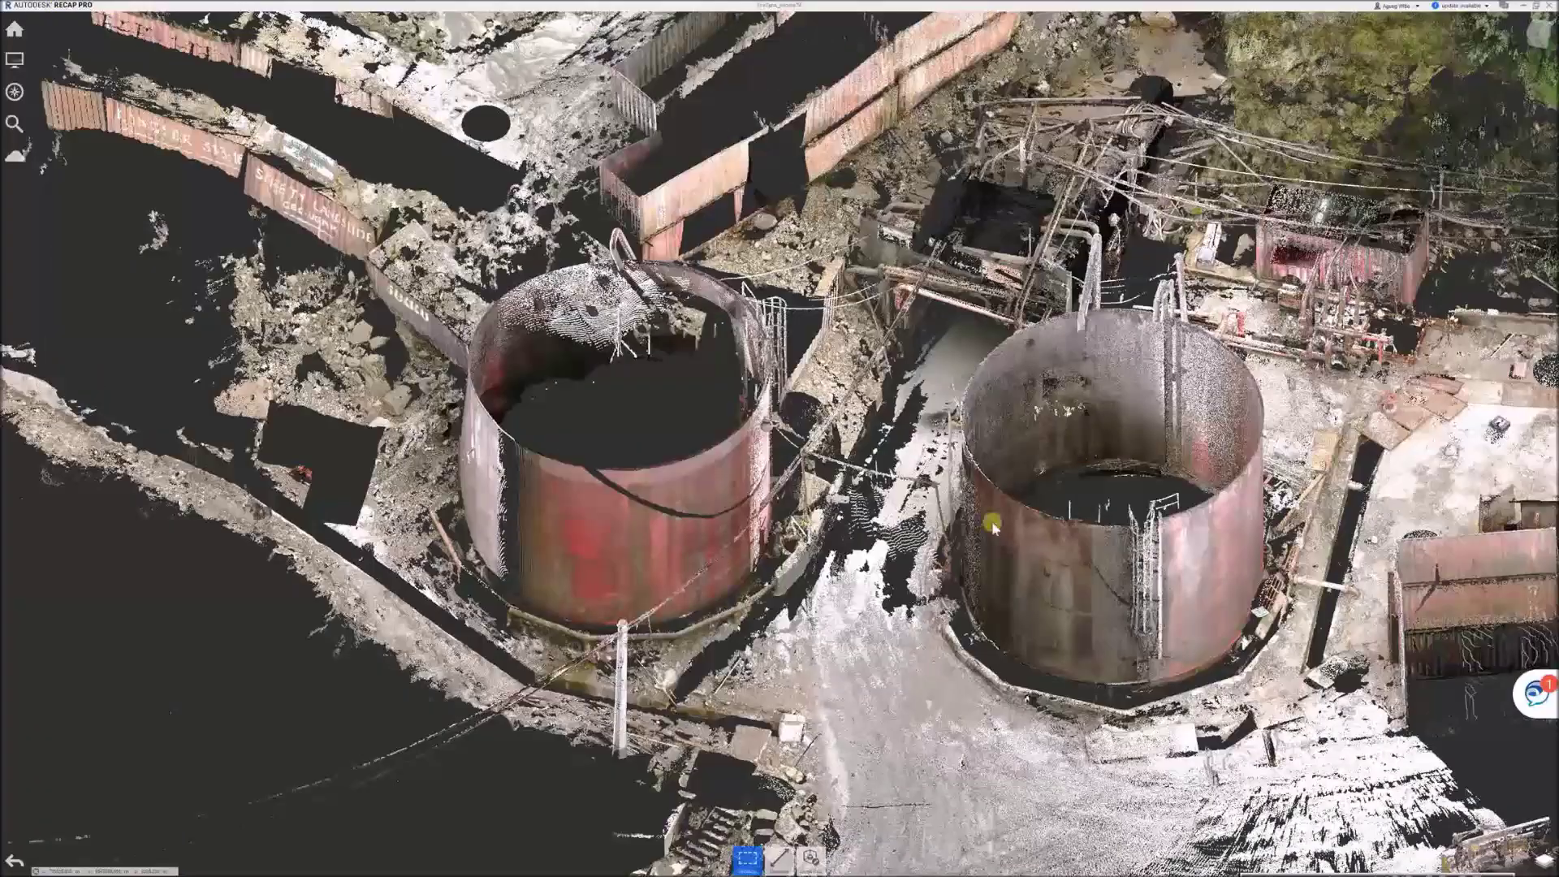
{"action": "middle_click_drag", "start_coordinate": [833, 543], "coordinate": [830, 609]}
{"action": "middle_click_drag", "start_coordinate": [554, 531], "coordinate": [834, 691], "text": "shift"}
{"action": "middle_click_drag", "start_coordinate": [708, 656], "coordinate": [855, 636]}
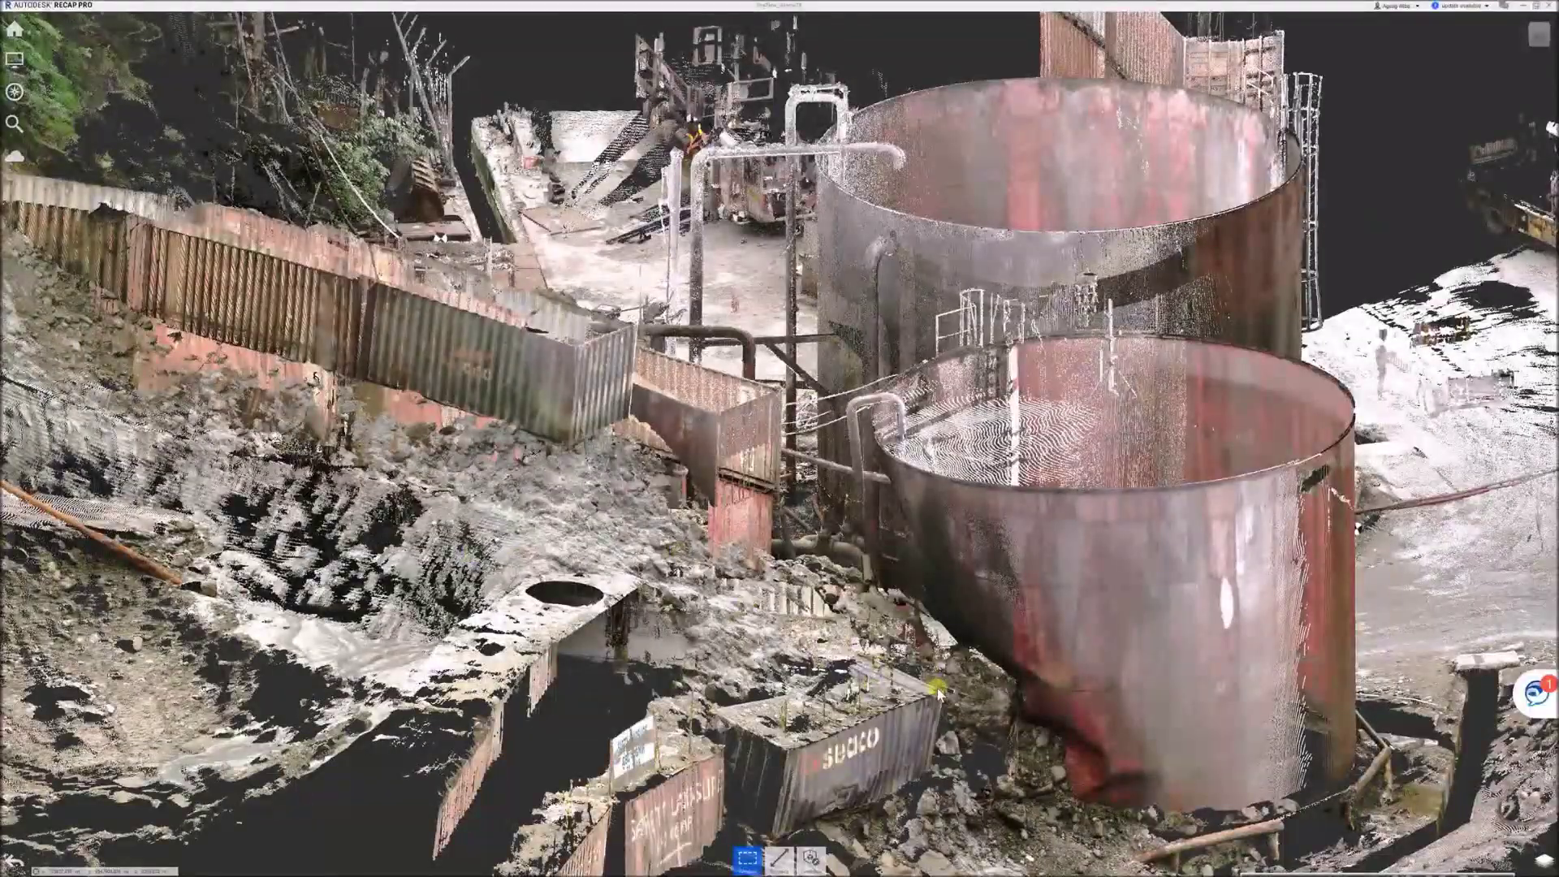
Step: Inspect the red tank's deformed wall and open interior, comparing its shape with the neighbouring tank
{"action": "scroll", "coordinate": [889, 650], "scroll_direction": "up", "scroll_amount": 6}
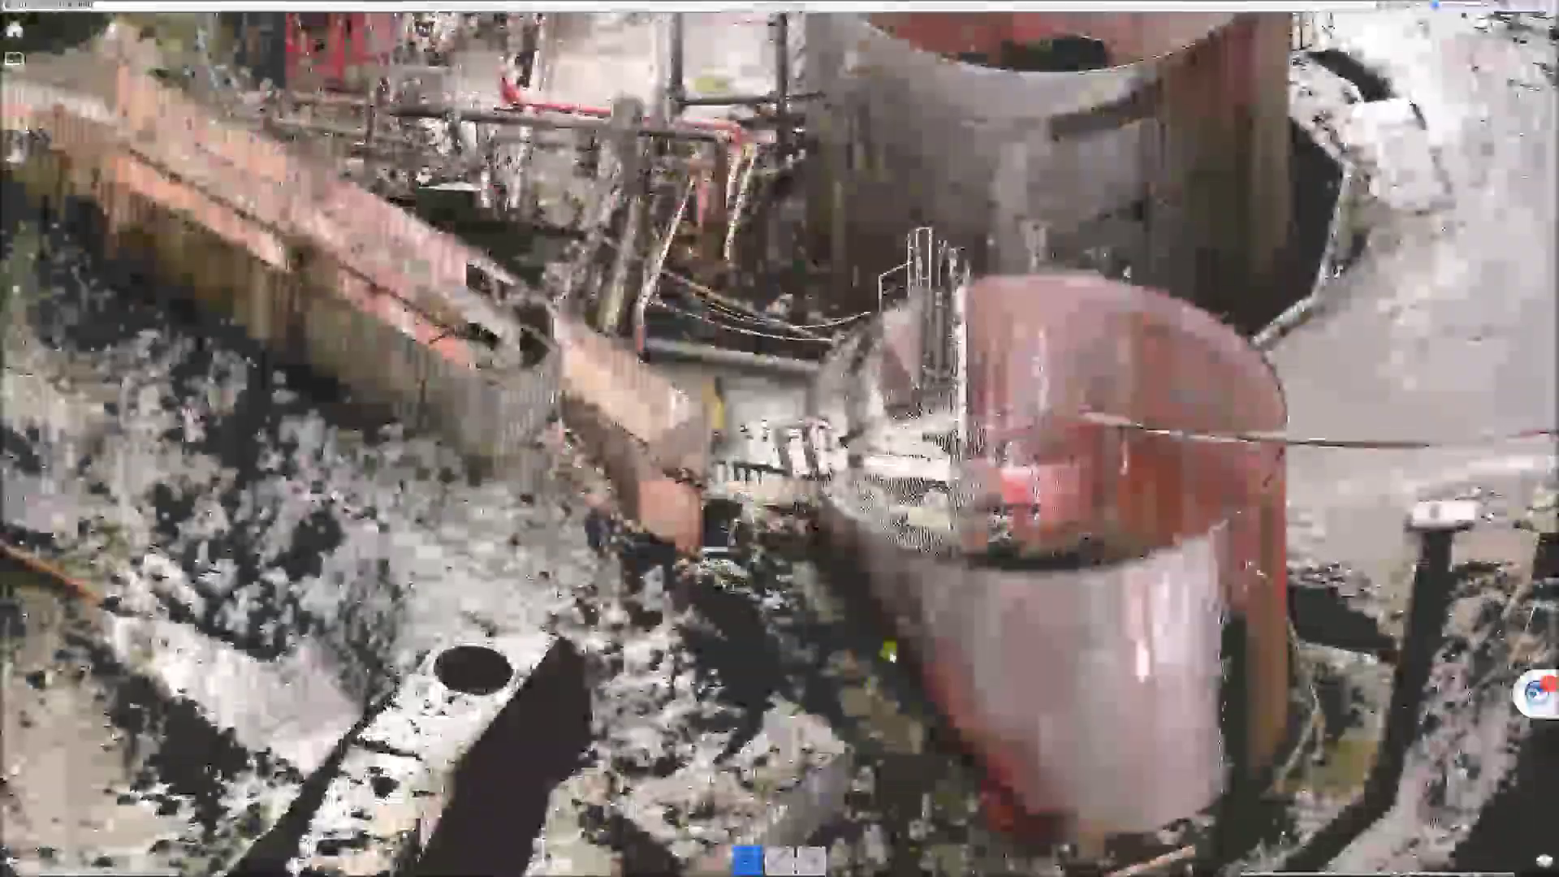
{"action": "middle_click_drag", "start_coordinate": [973, 595], "coordinate": [804, 648]}
{"action": "middle_click_drag", "start_coordinate": [981, 649], "coordinate": [607, 635]}
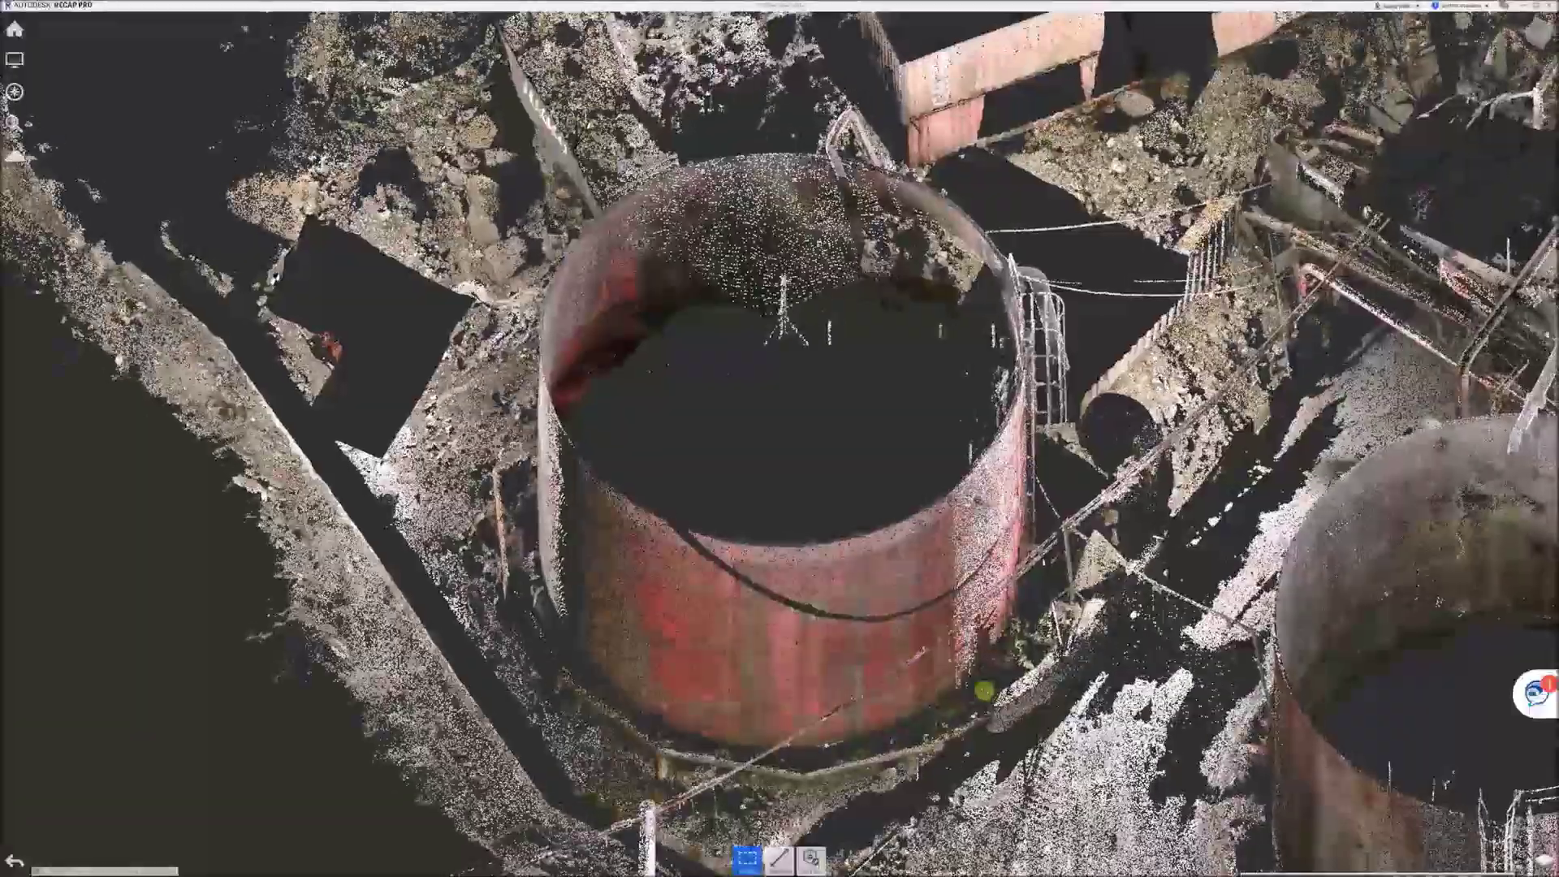
{"action": "middle_click_drag", "start_coordinate": [984, 691], "coordinate": [1010, 651], "text": "shift"}
{"action": "middle_click_drag", "start_coordinate": [1088, 682], "coordinate": [950, 474]}
{"action": "middle_click_drag", "start_coordinate": [962, 624], "coordinate": [905, 642], "text": "shift"}
{"action": "middle_click_drag", "start_coordinate": [900, 654], "coordinate": [974, 556]}
{"action": "middle_click_drag", "start_coordinate": [963, 784], "coordinate": [1053, 765], "text": "shift"}
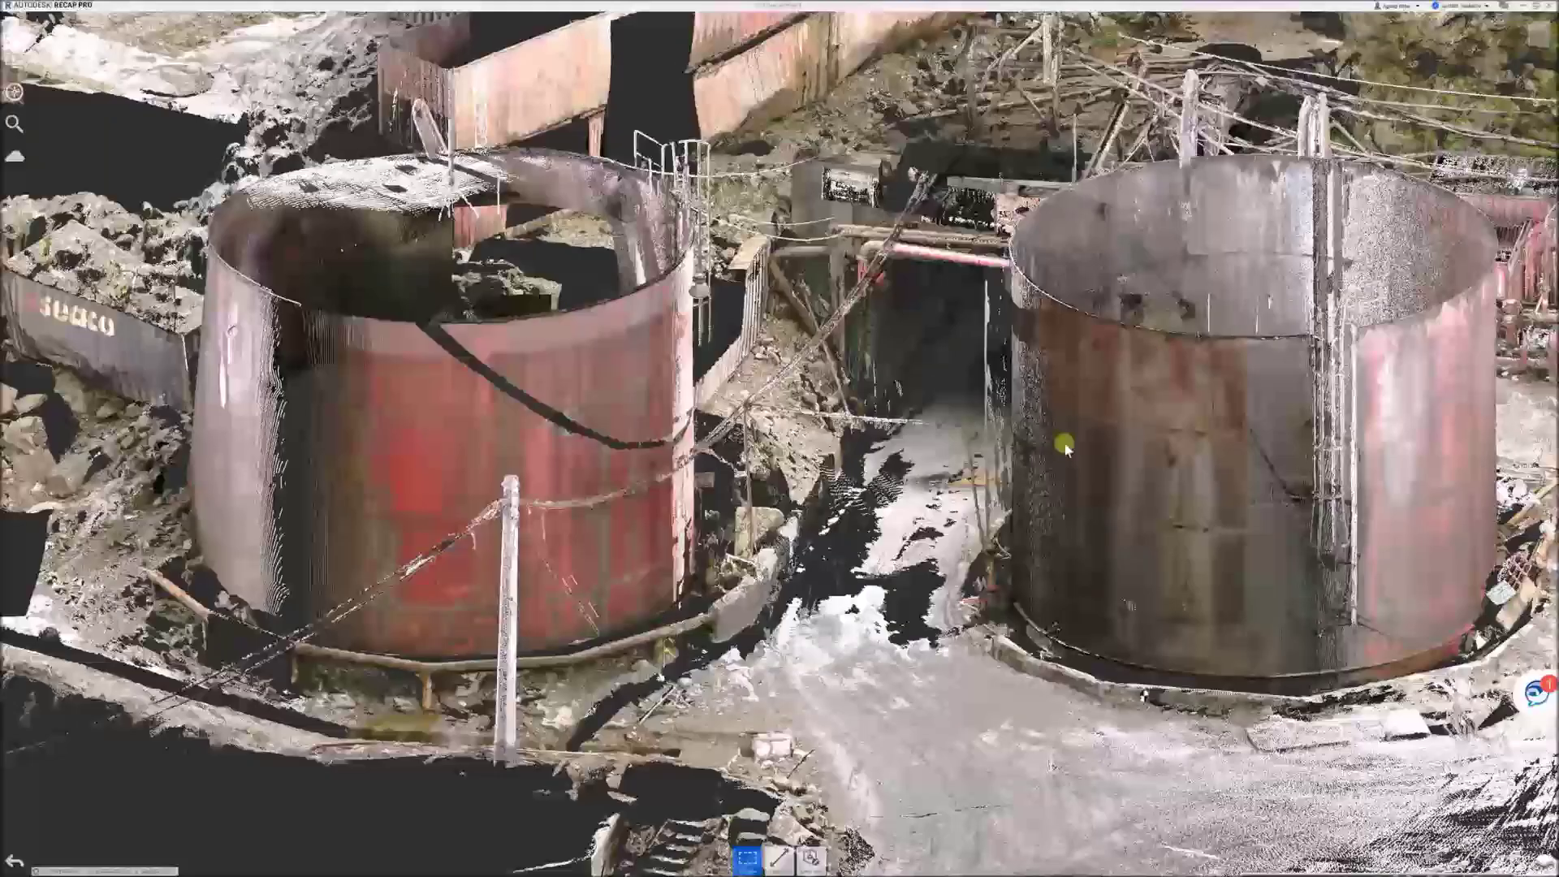
{"action": "middle_click_drag", "start_coordinate": [887, 602], "coordinate": [896, 687]}
{"action": "scroll", "coordinate": [896, 686], "scroll_direction": "down", "scroll_amount": 6}
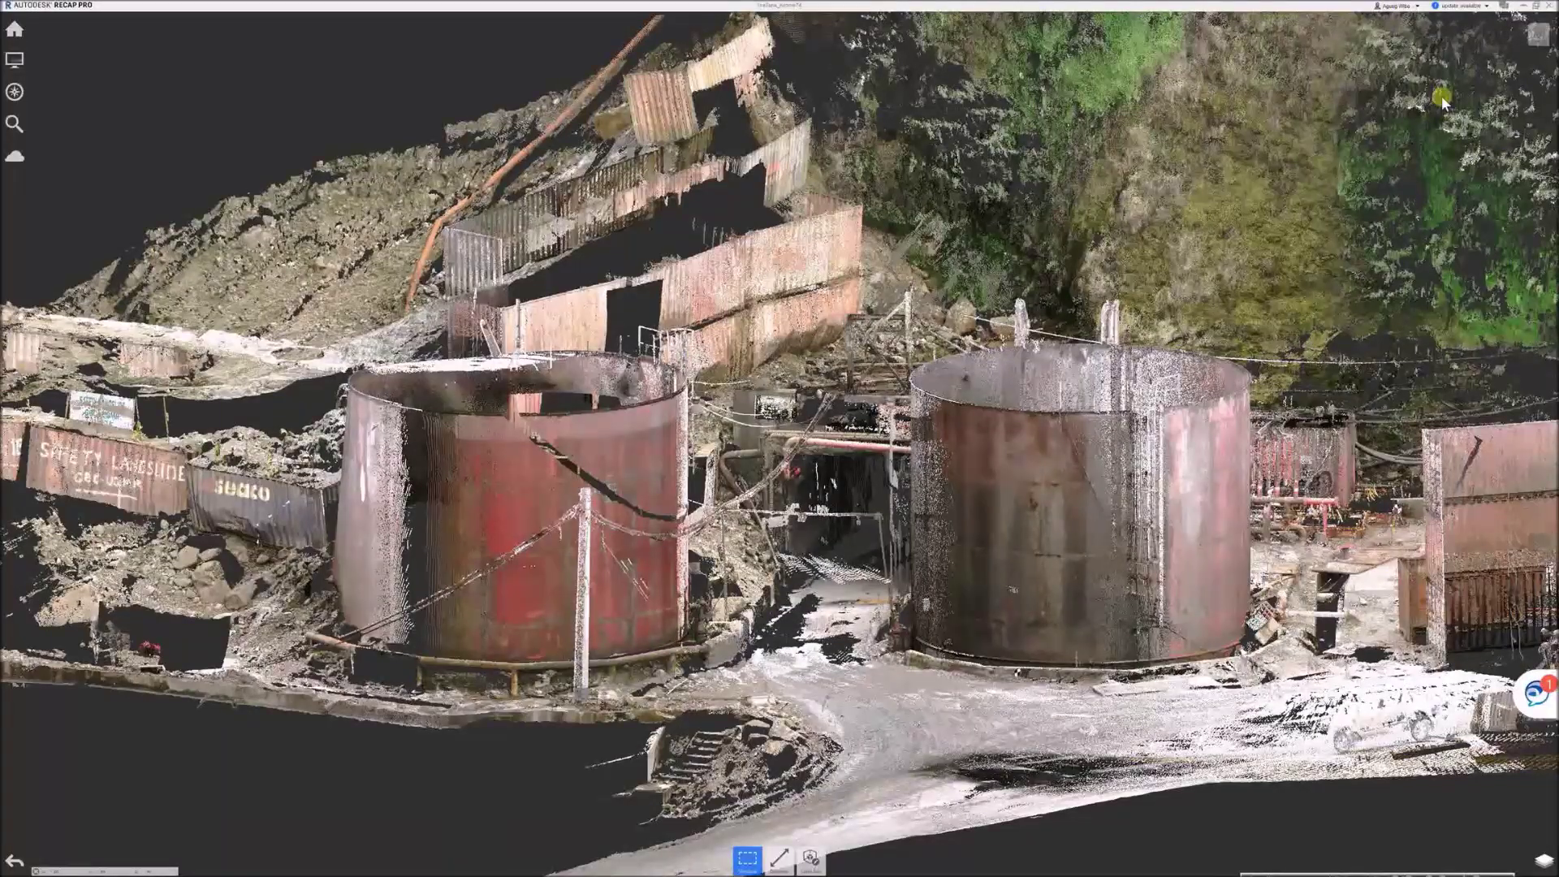
{"action": "middle_click_drag", "start_coordinate": [1410, 158], "coordinate": [1411, 159], "text": "shift"}
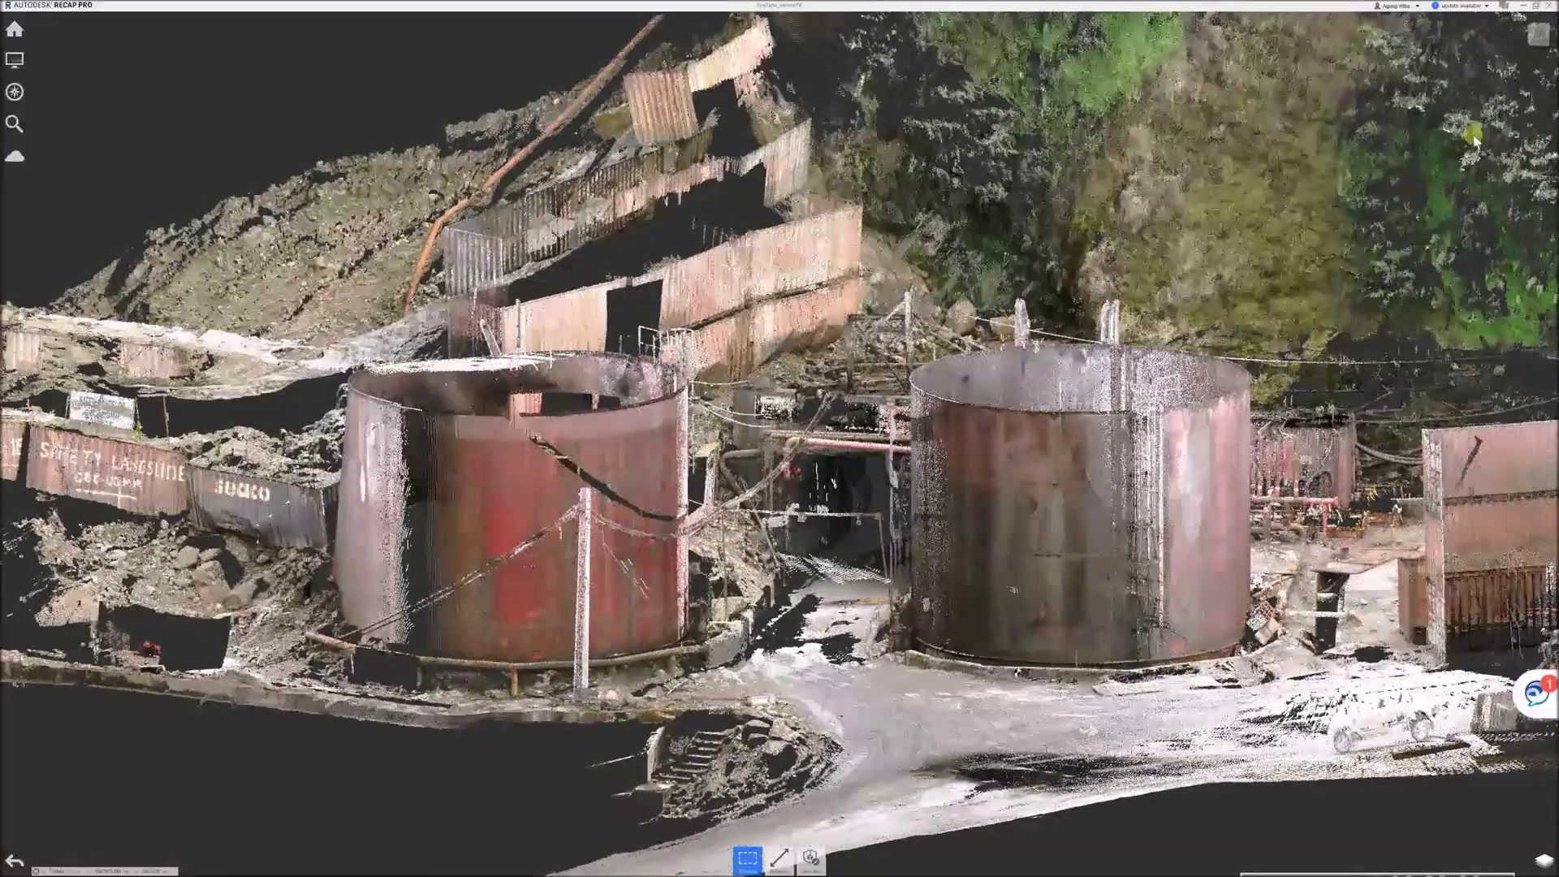
Step: Switch from ReCap Pro to AutoCAD with the empty drawing Drawing1.dwg
{"action": "left_click", "coordinate": [1524, 7]}
{"action": "left_click", "coordinate": [811, 383]}
{"action": "left_click", "coordinate": [640, 323]}
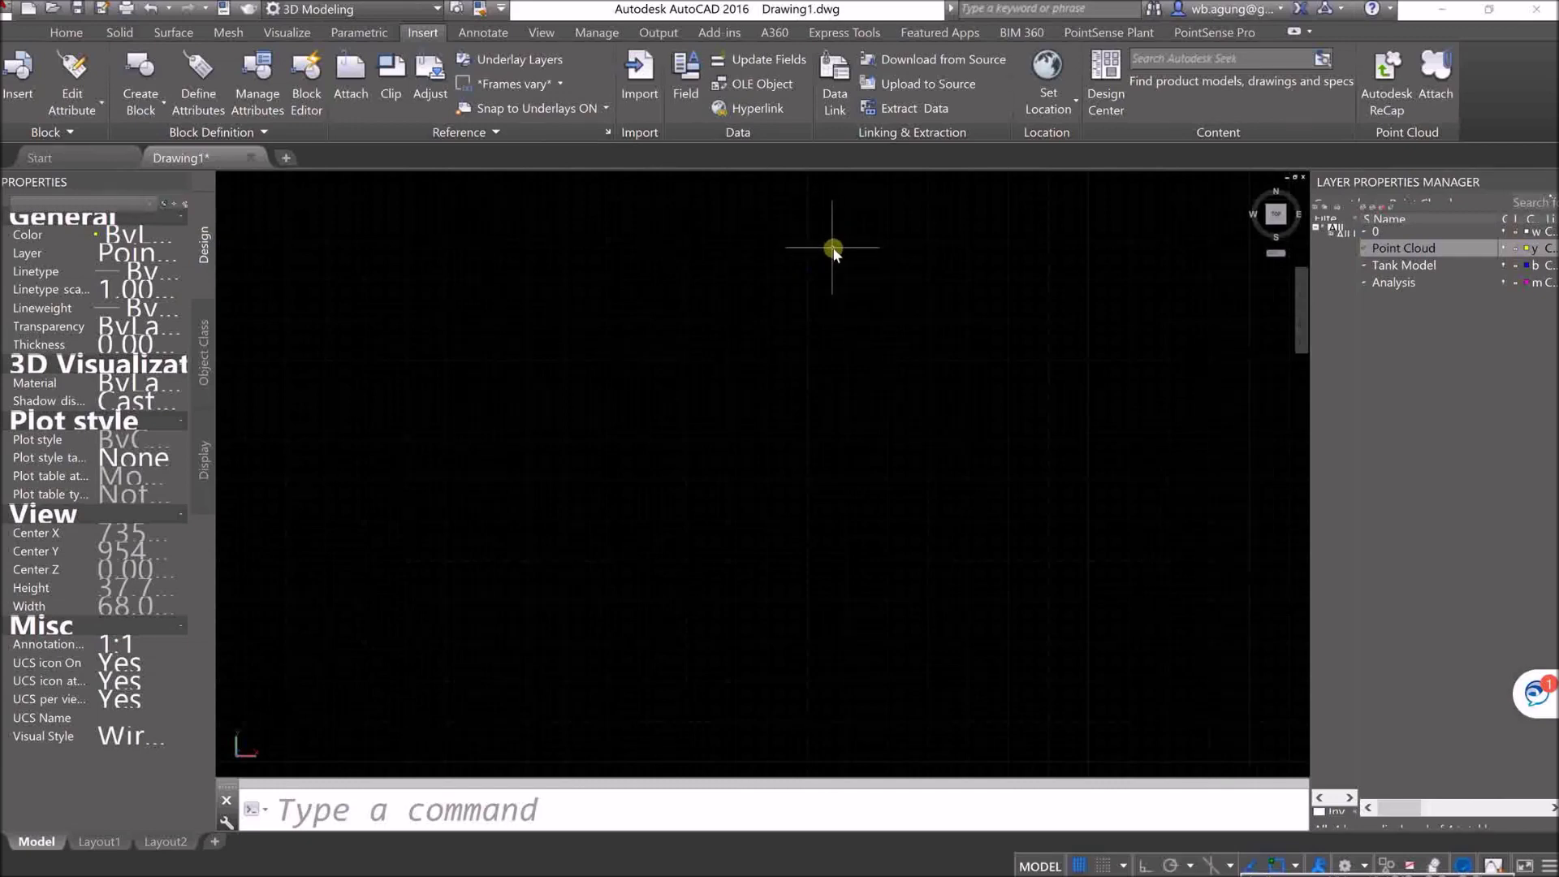
{"action": "left_click", "coordinate": [915, 334]}
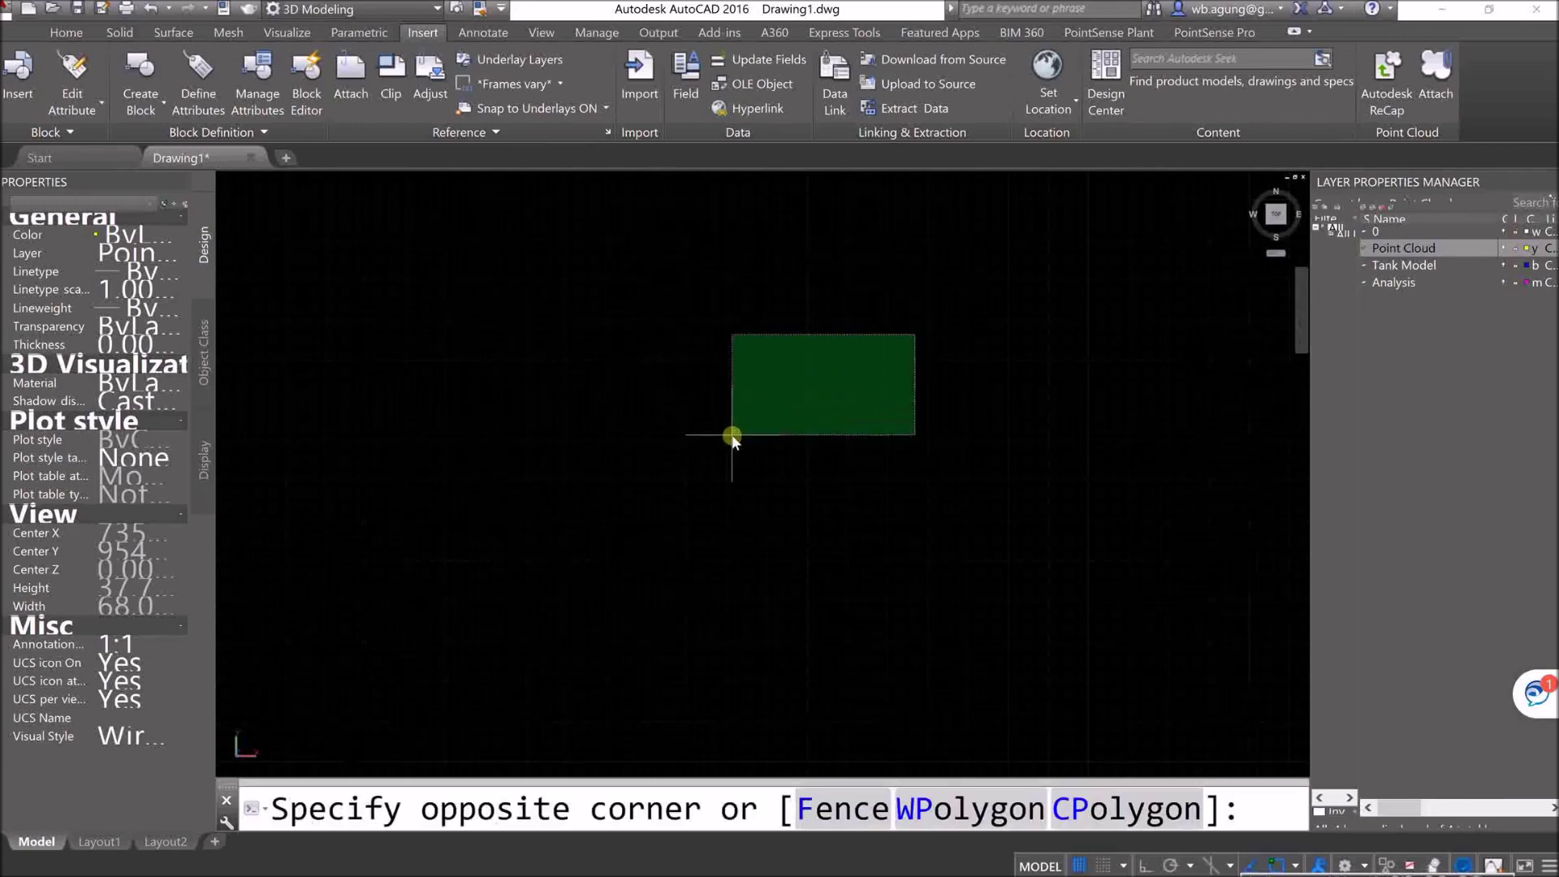
{"action": "left_click", "coordinate": [528, 532]}
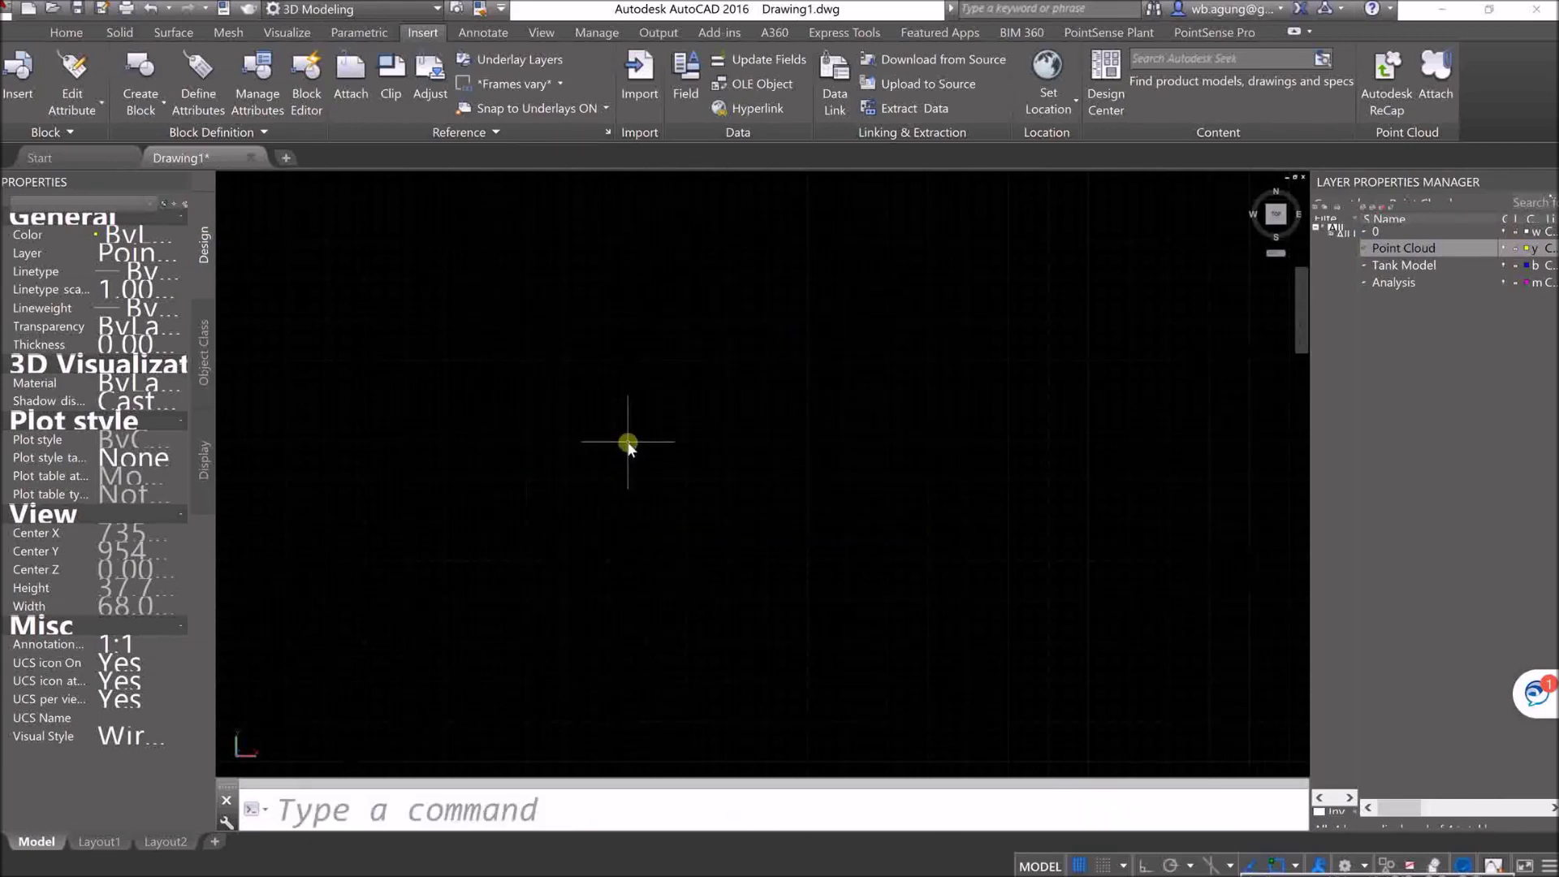
{"action": "left_click", "coordinate": [1192, 36]}
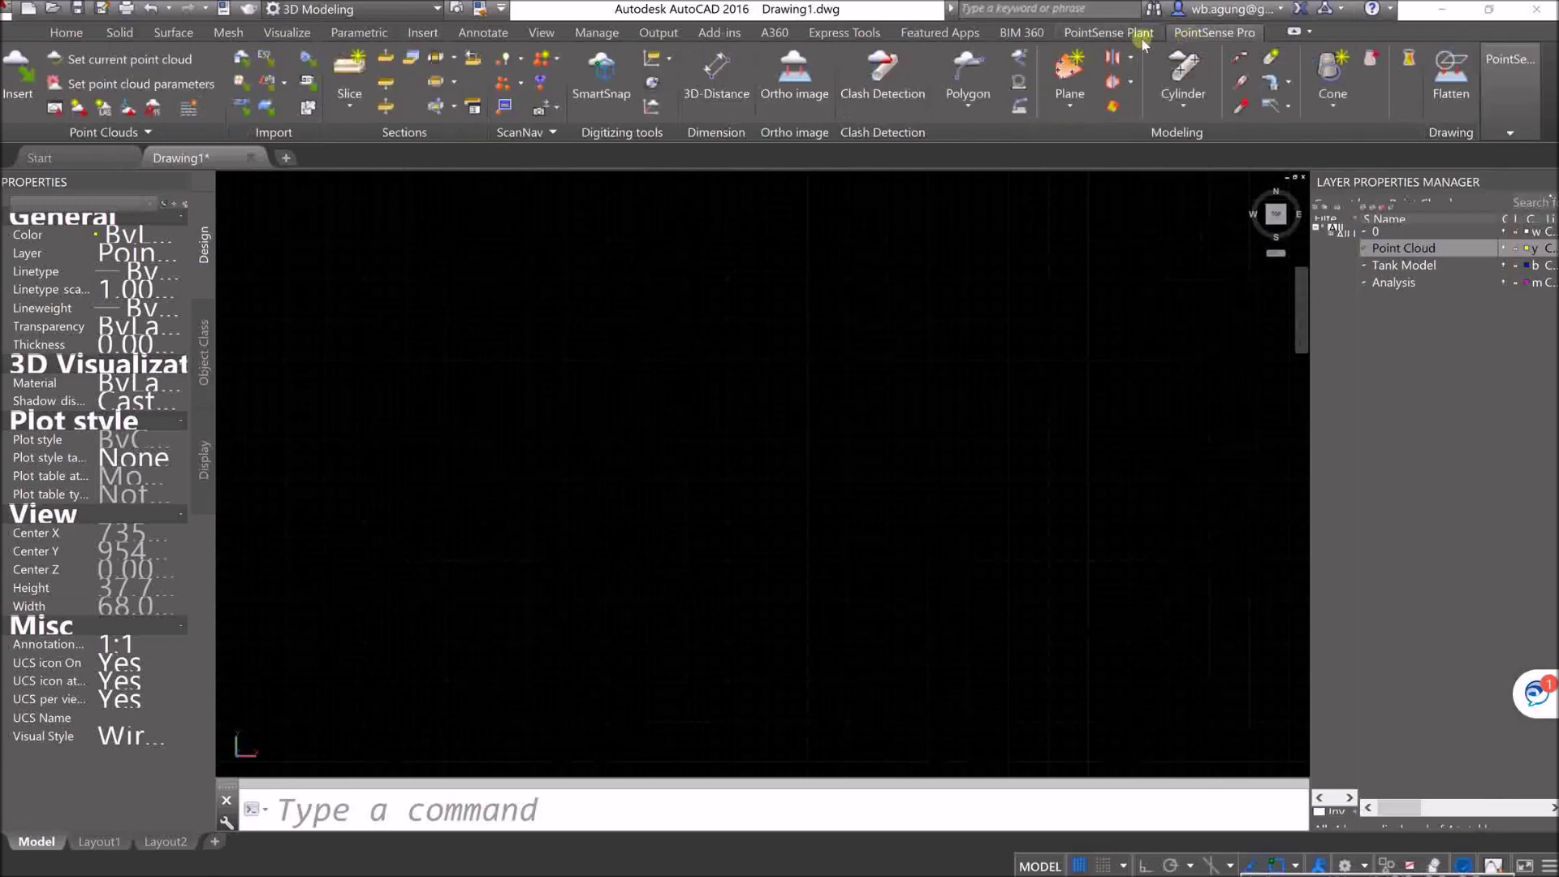
{"action": "left_click", "coordinate": [1118, 38]}
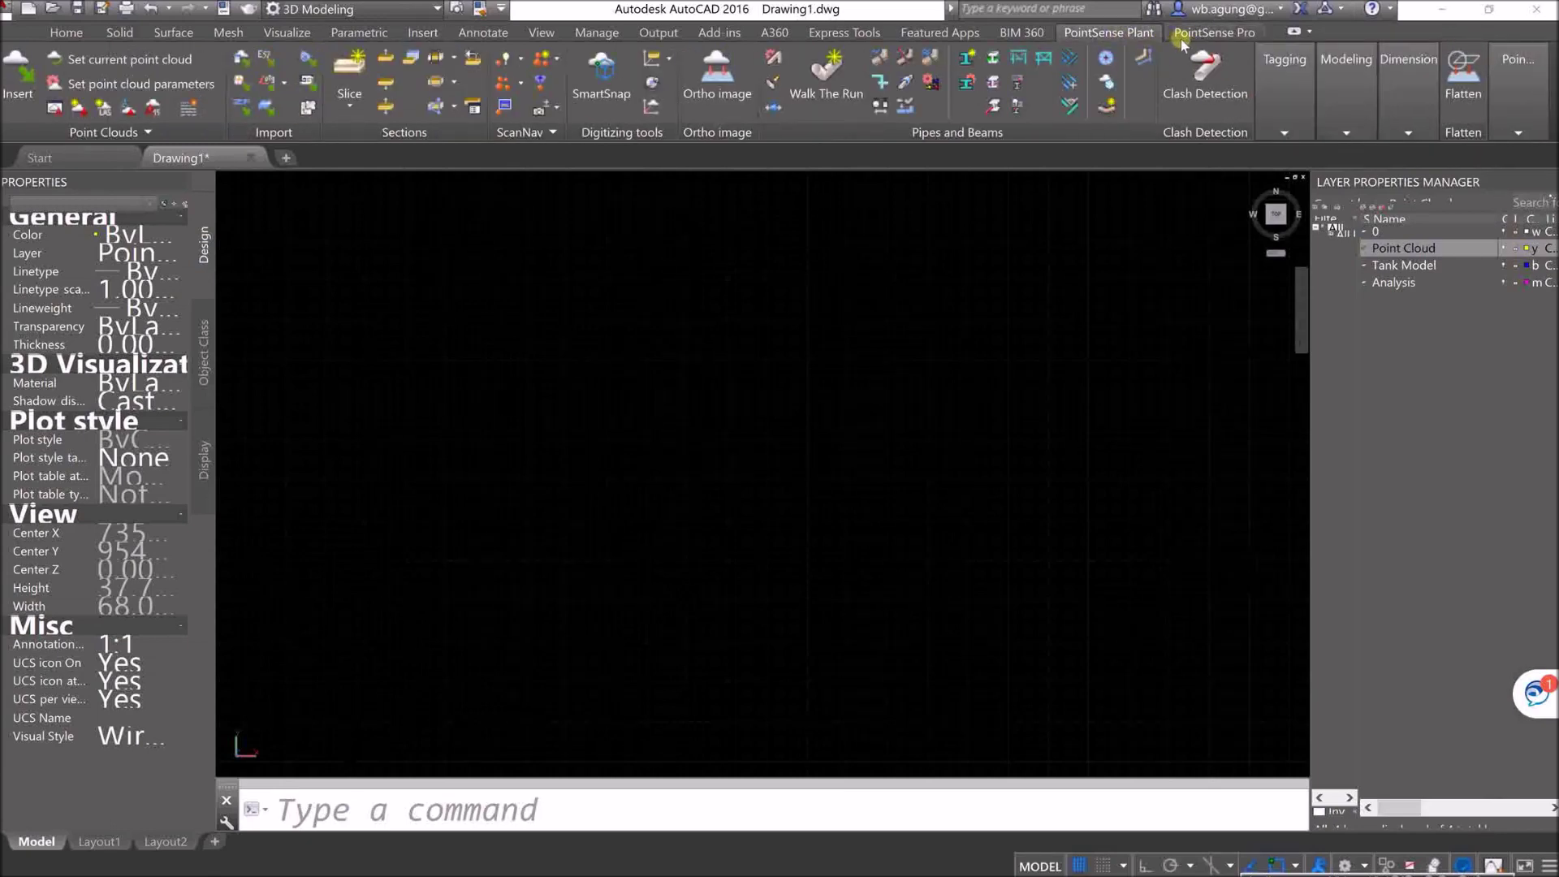
{"action": "left_click", "coordinate": [1181, 37]}
{"action": "left_click", "coordinate": [1124, 33]}
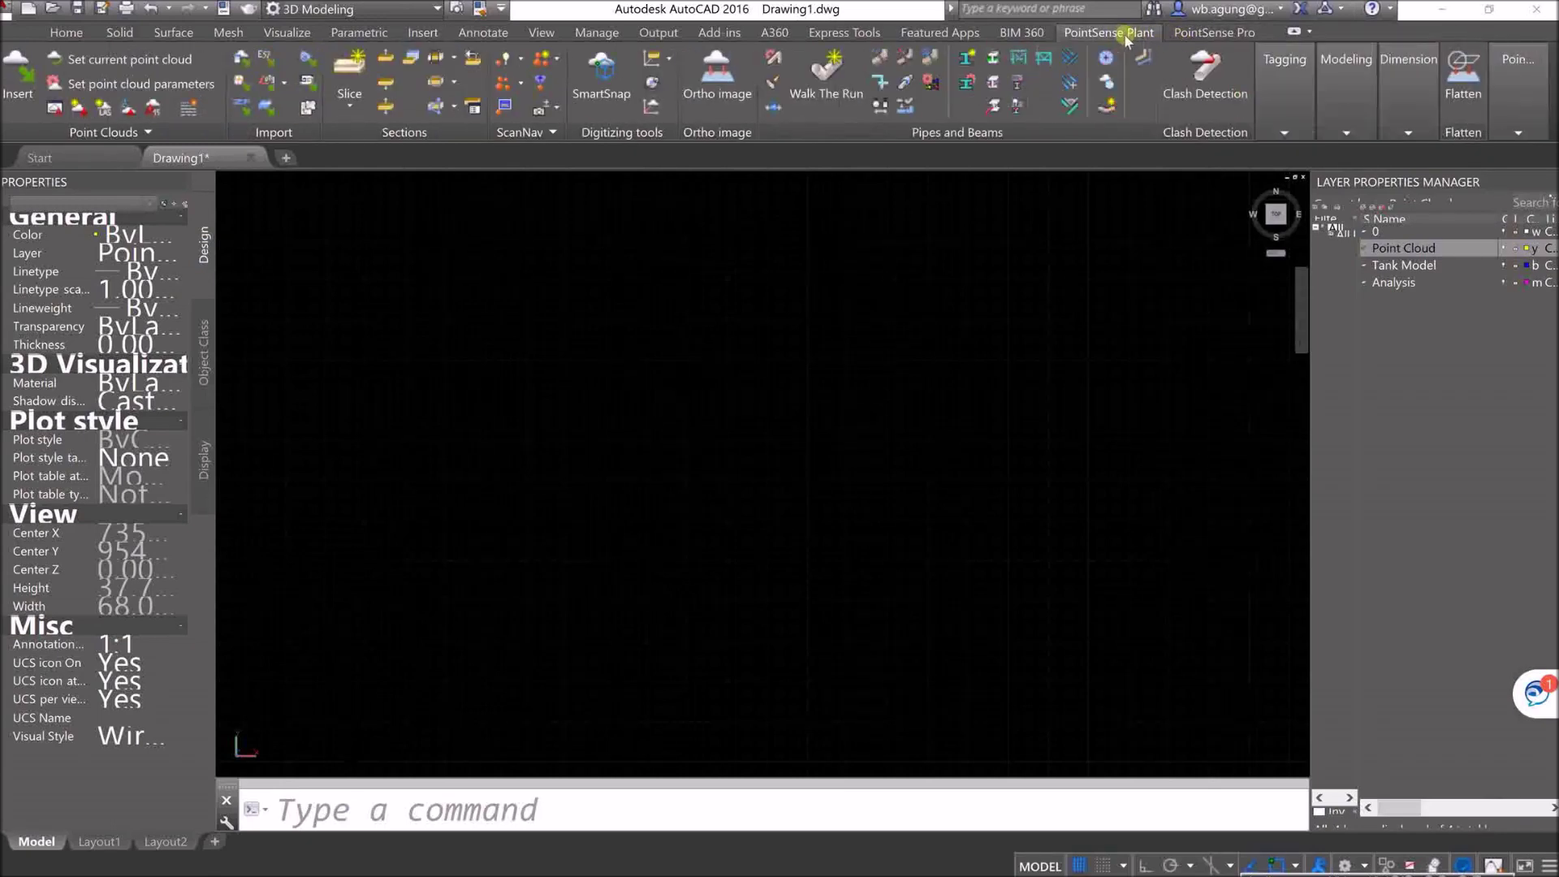
{"action": "left_click", "coordinate": [1186, 37]}
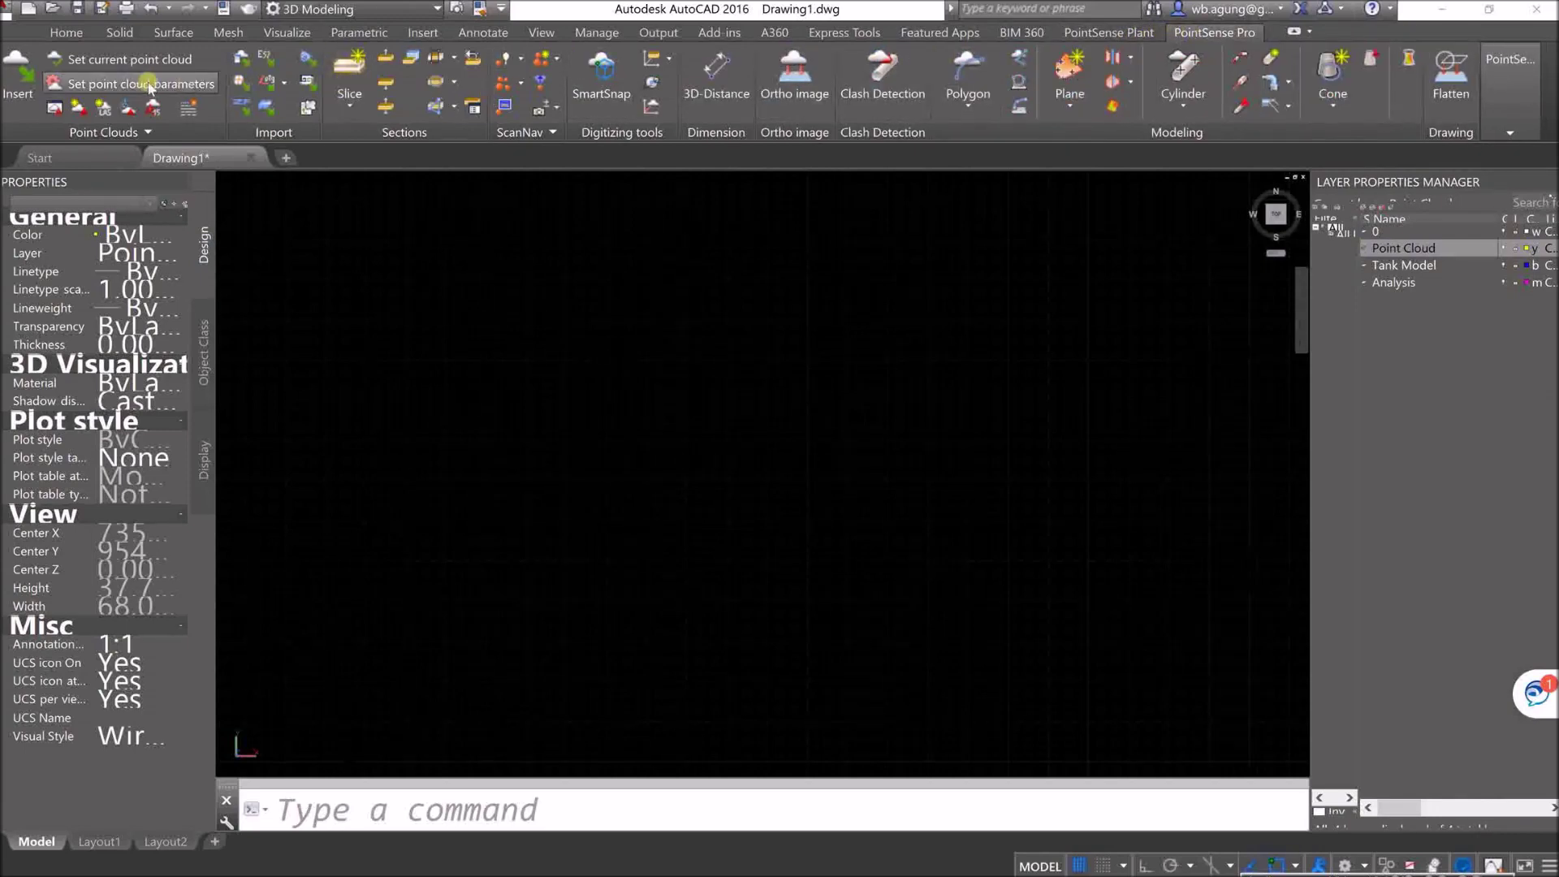
{"action": "left_click", "coordinate": [1114, 34]}
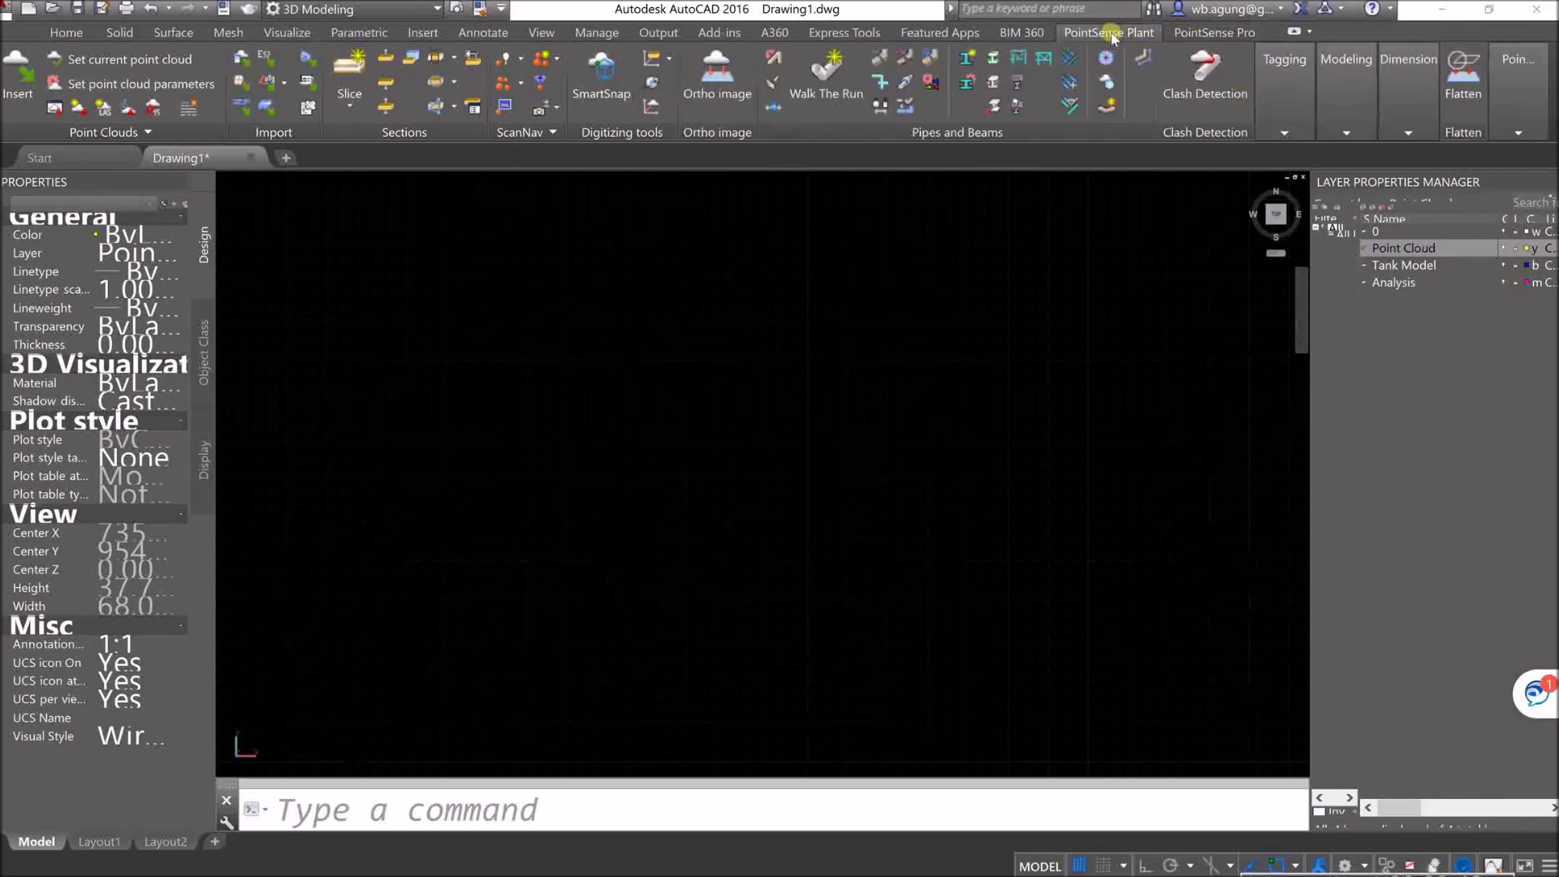
{"action": "left_click", "coordinate": [67, 32]}
{"action": "left_click", "coordinate": [1000, 338]}
{"action": "left_click", "coordinate": [770, 521]}
{"action": "left_click_drag", "start_coordinate": [771, 778], "coordinate": [767, 796]}
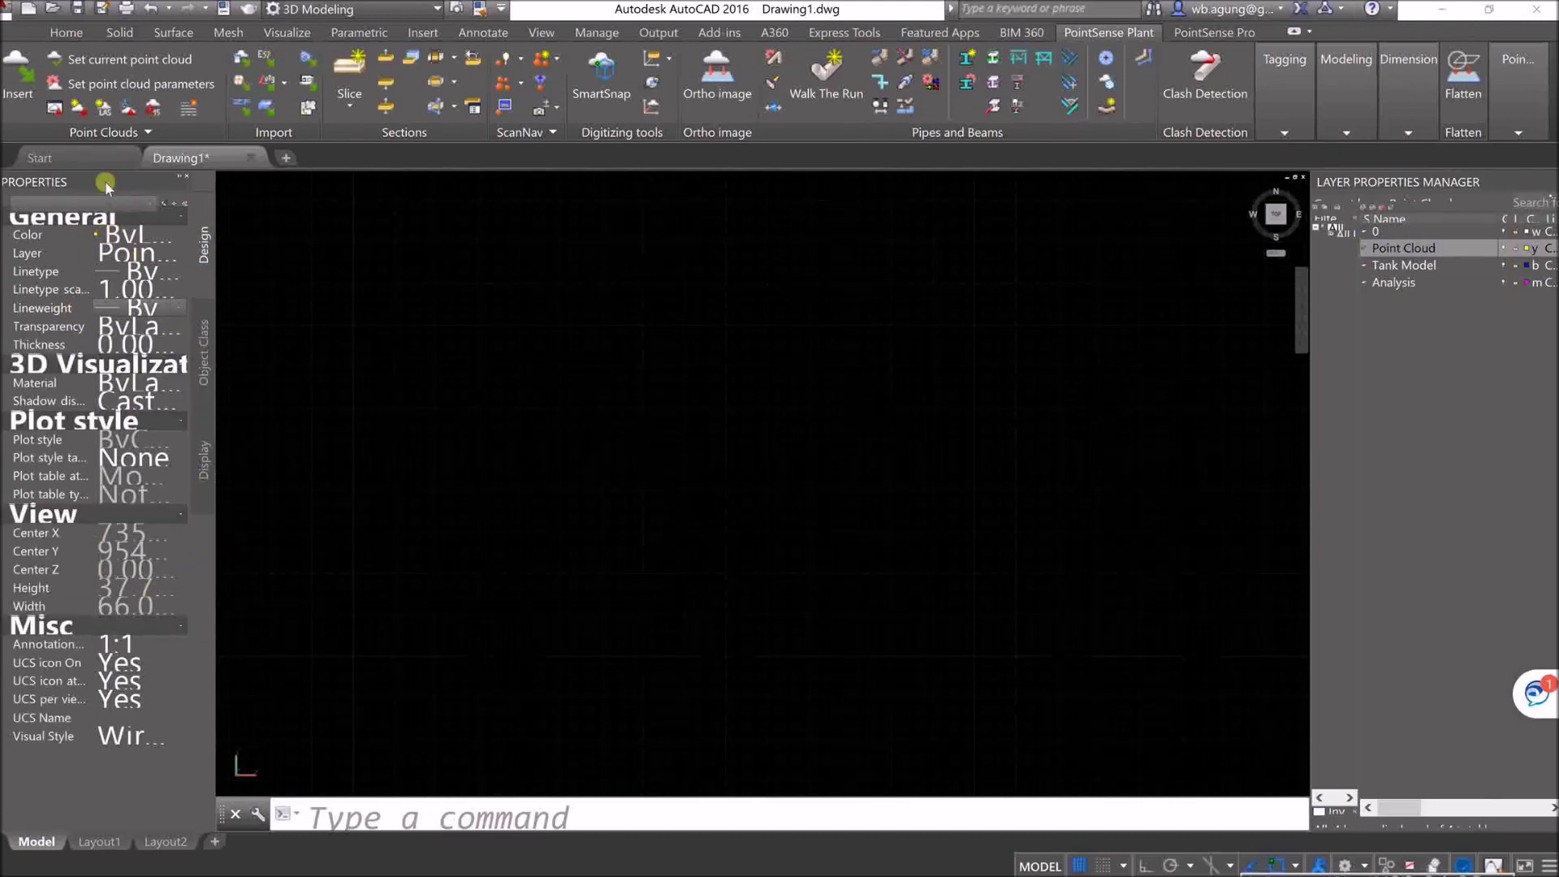
{"action": "double_click", "coordinate": [995, 554]}
{"action": "left_click", "coordinate": [1214, 35]}
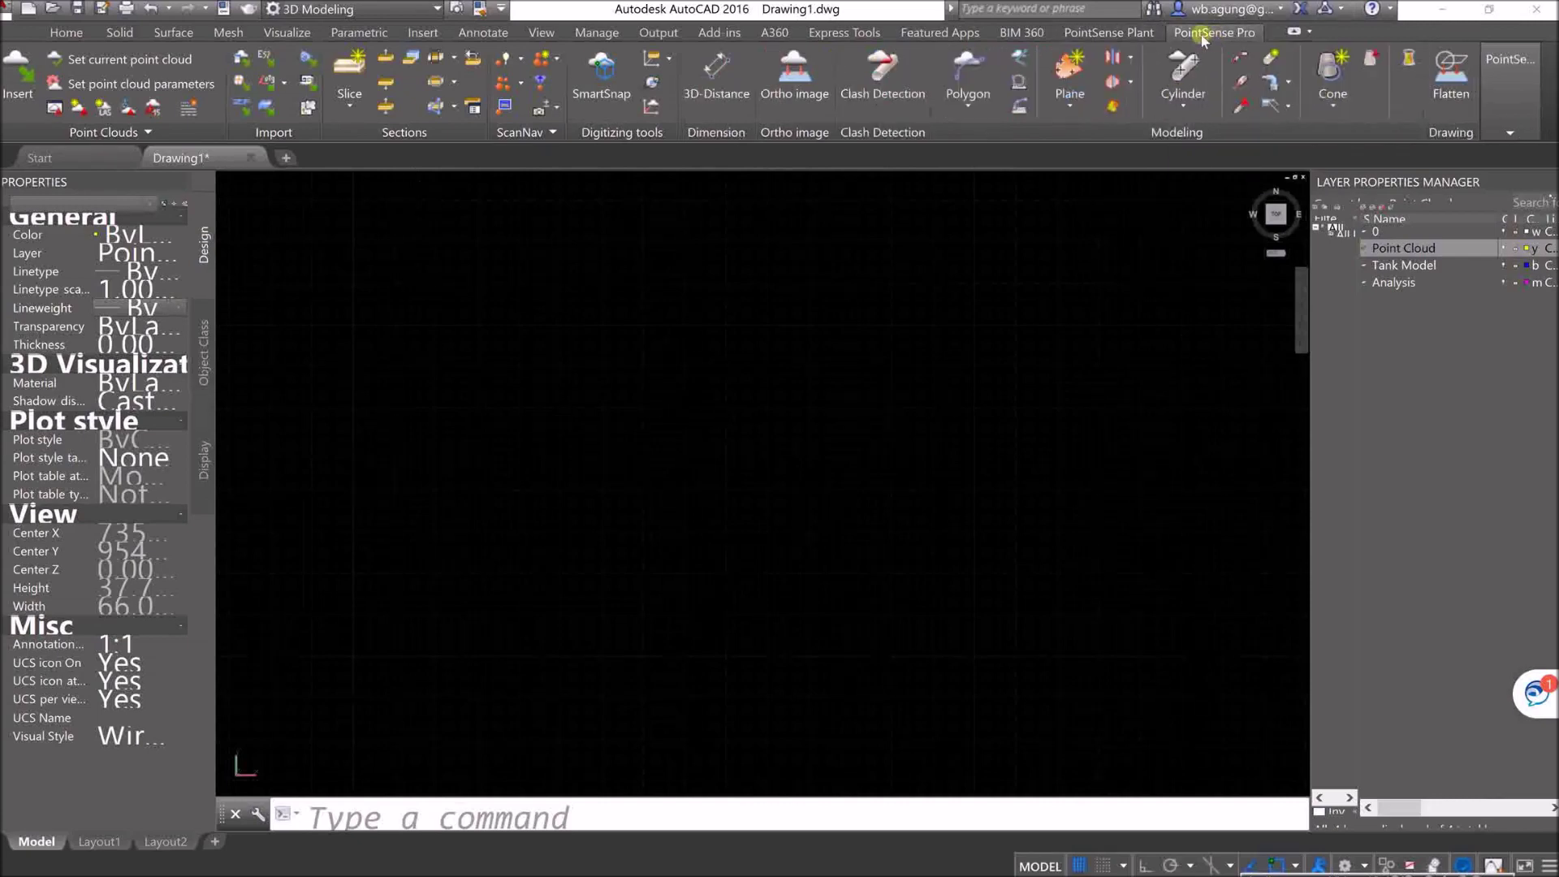
{"action": "left_click", "coordinate": [1137, 34]}
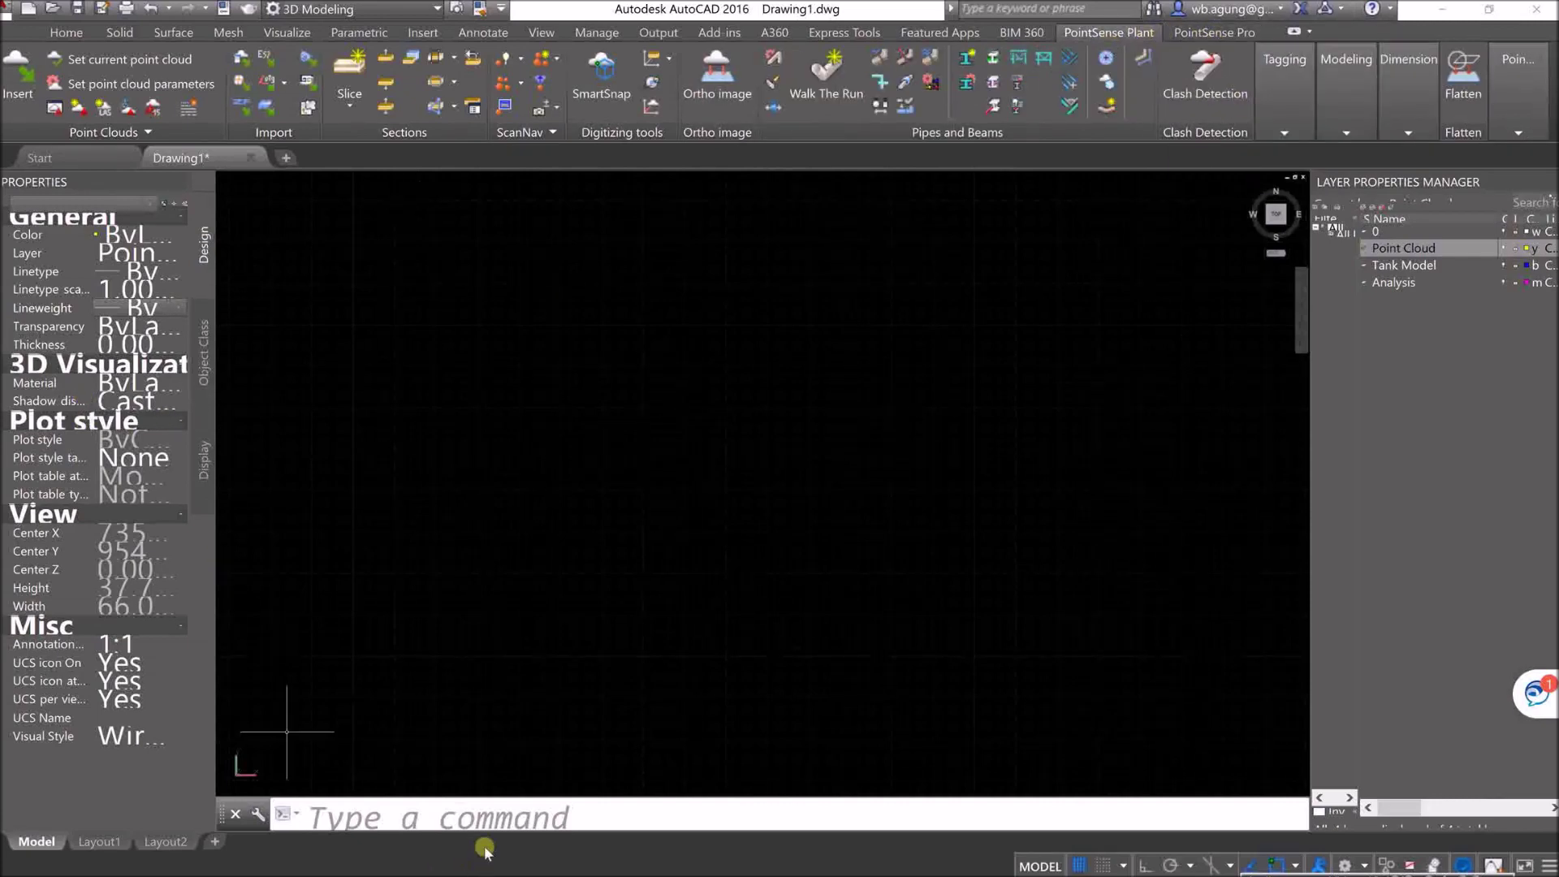
{"action": "left_click", "coordinate": [601, 690]}
{"action": "left_click", "coordinate": [506, 592]}
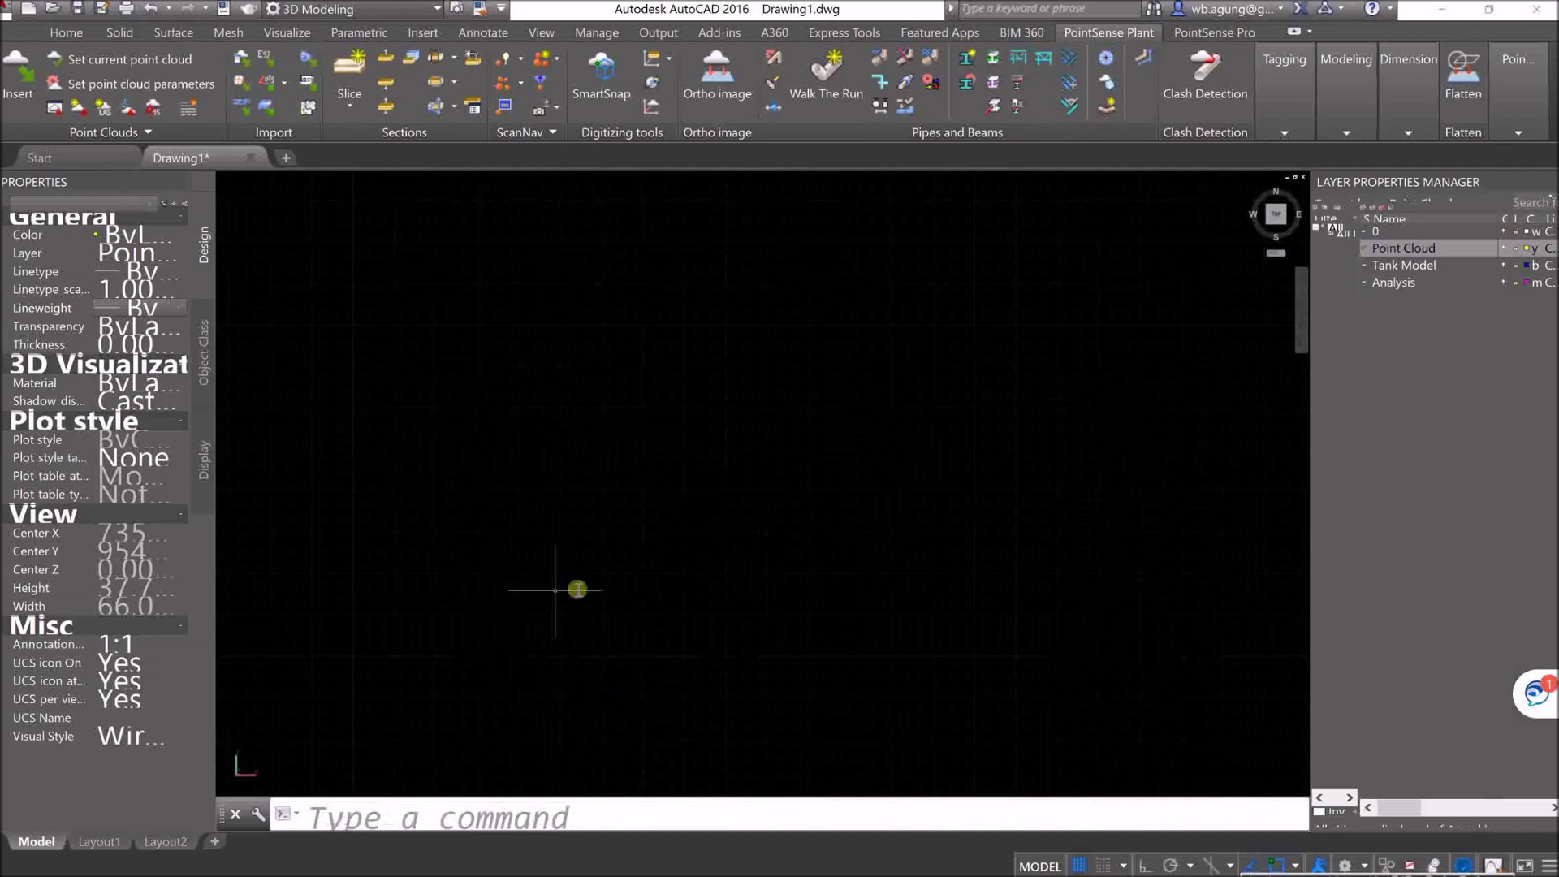
Step: Review the Point Cloud, Tank Model and Analysis layers prepared in the drawing
{"action": "left_click", "coordinate": [1423, 265]}
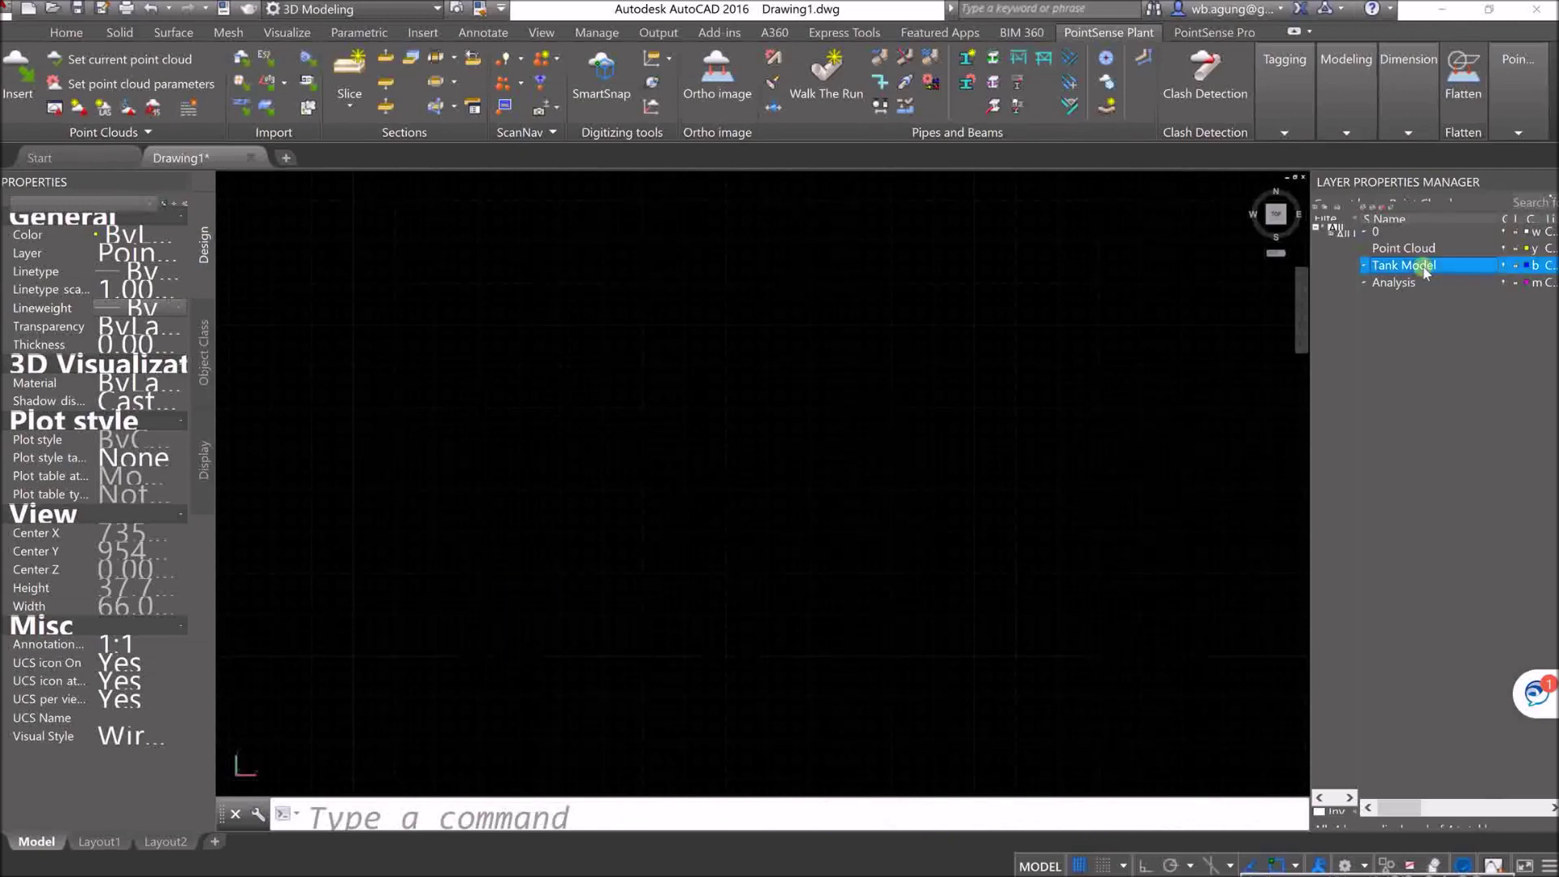
{"action": "left_click", "coordinate": [1422, 251]}
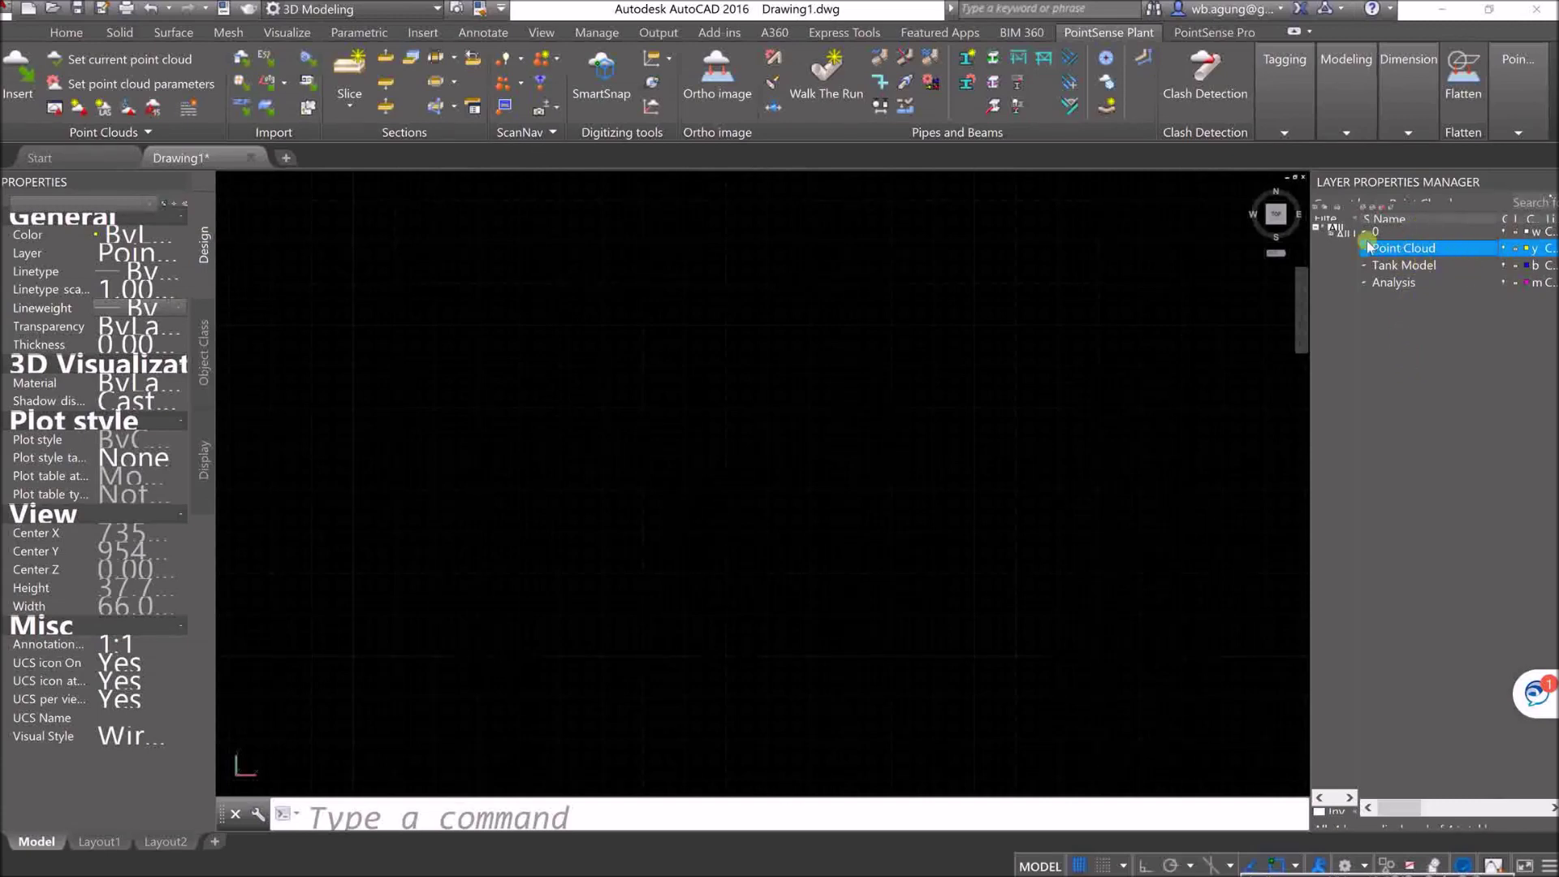
{"action": "left_click", "coordinate": [1419, 250]}
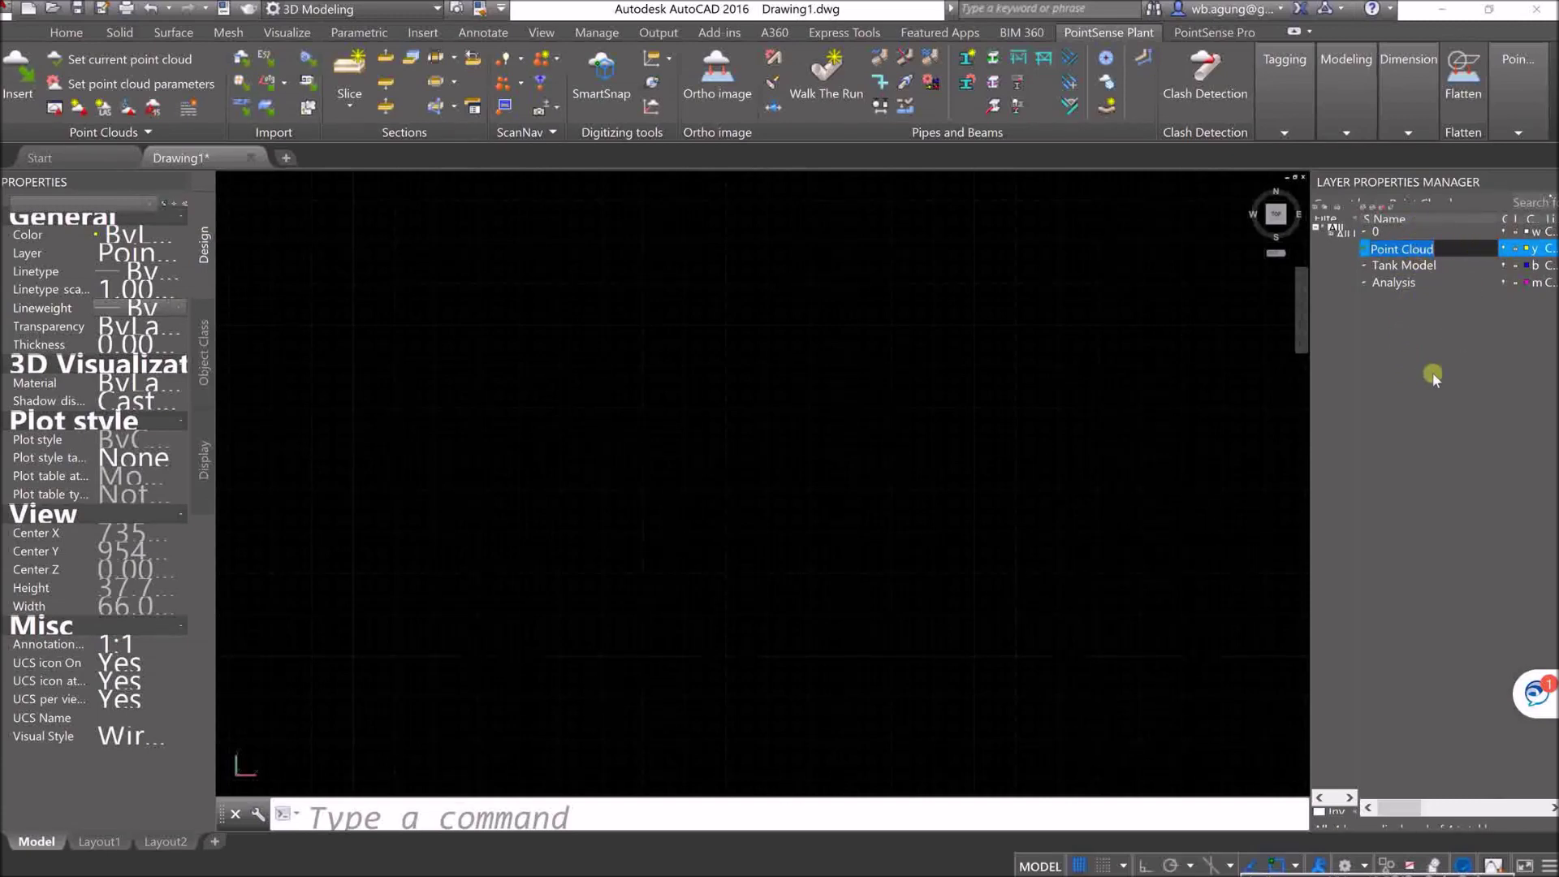
{"action": "key", "text": "Return"}
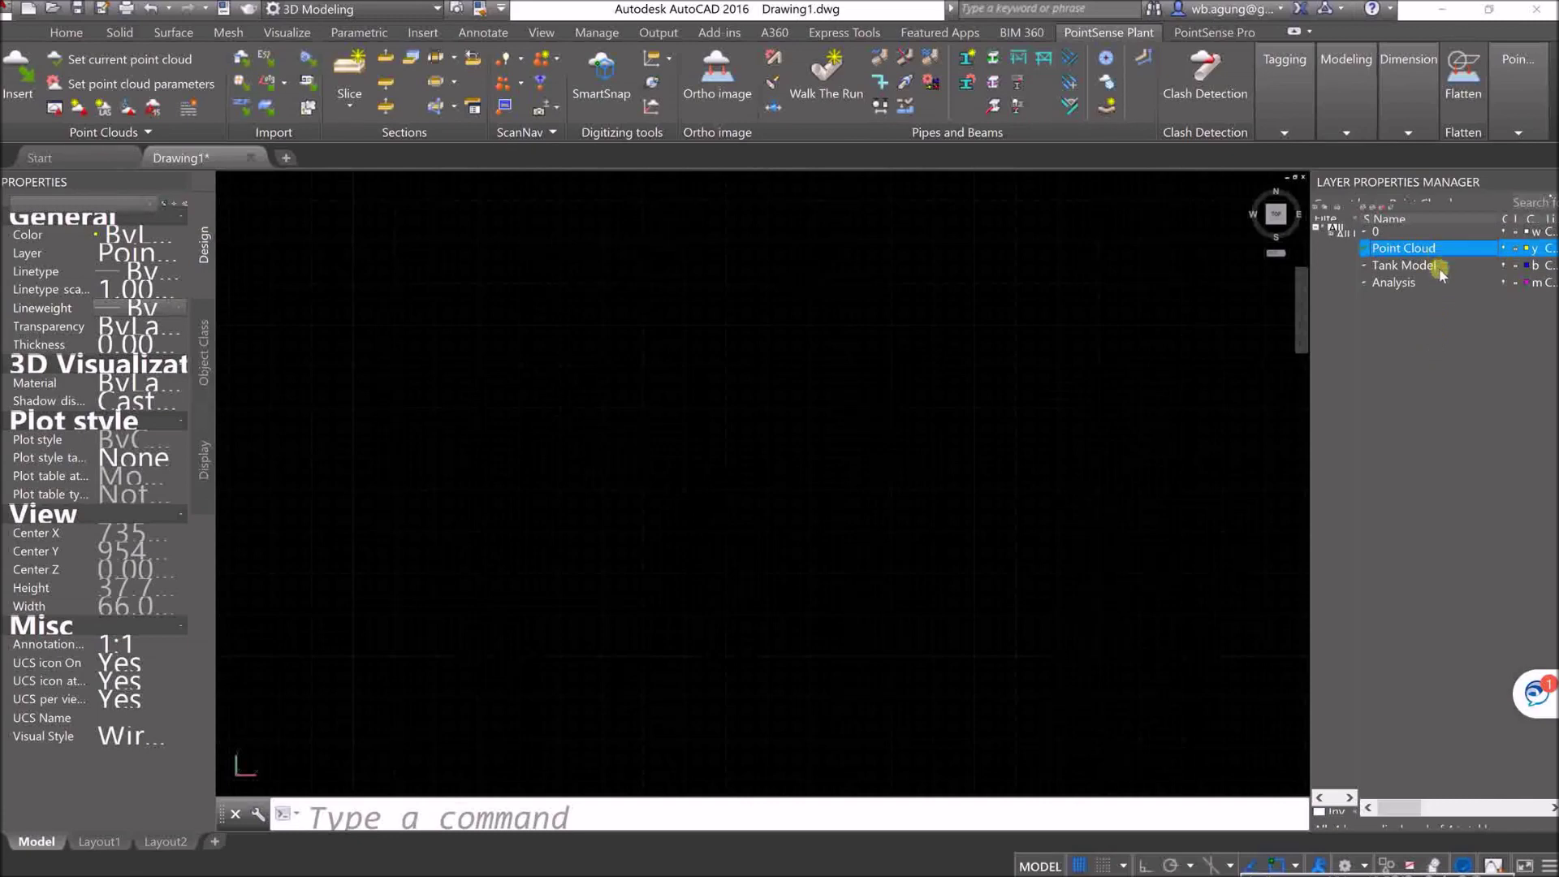
{"action": "left_click", "coordinate": [1436, 269]}
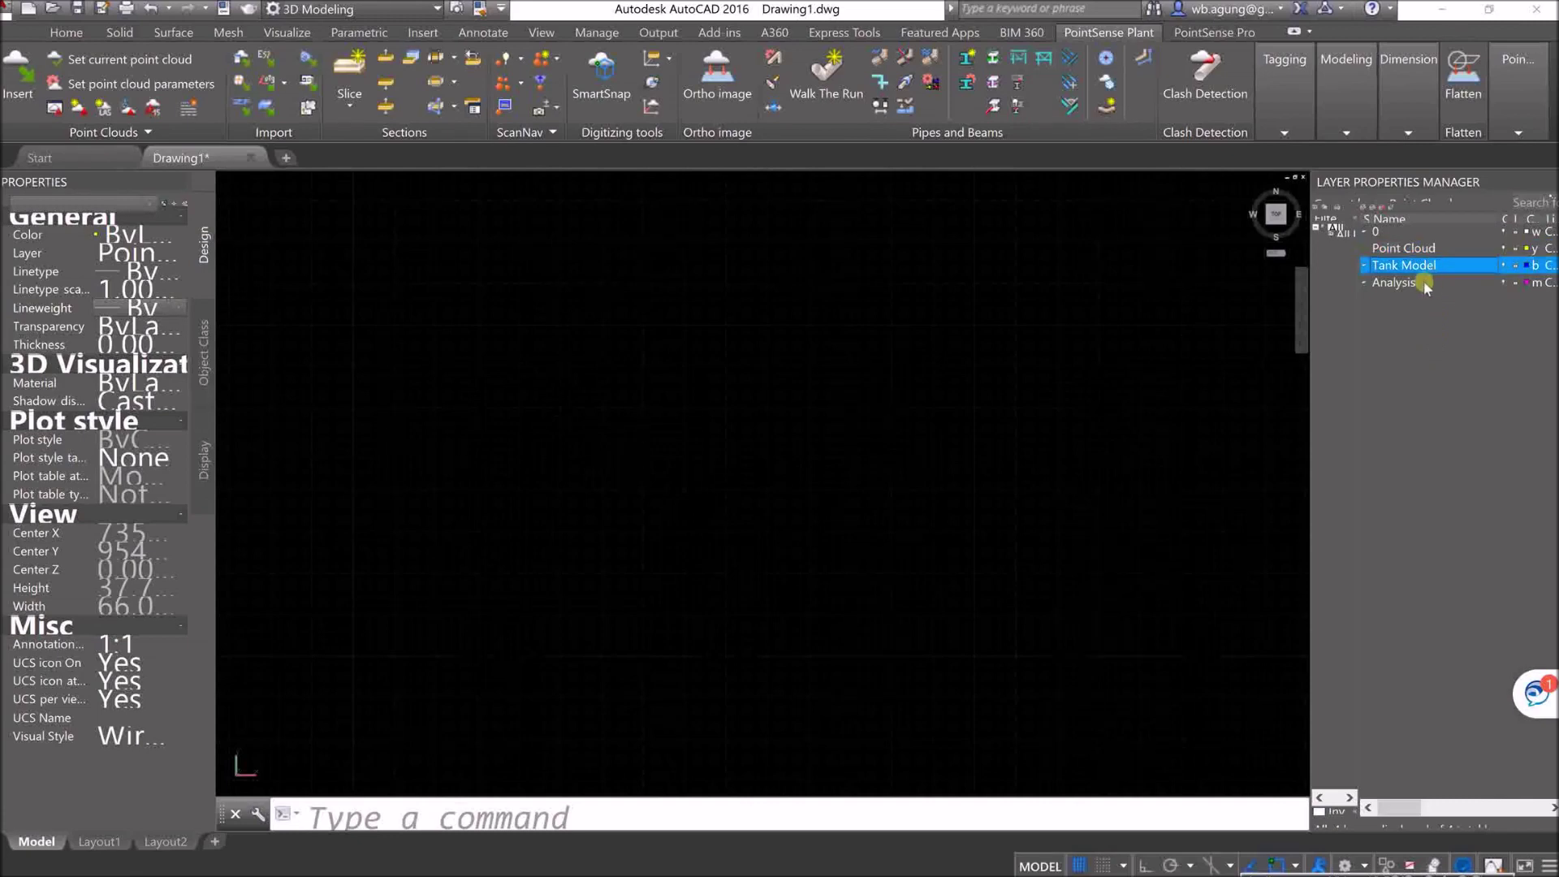
{"action": "left_click", "coordinate": [1421, 284]}
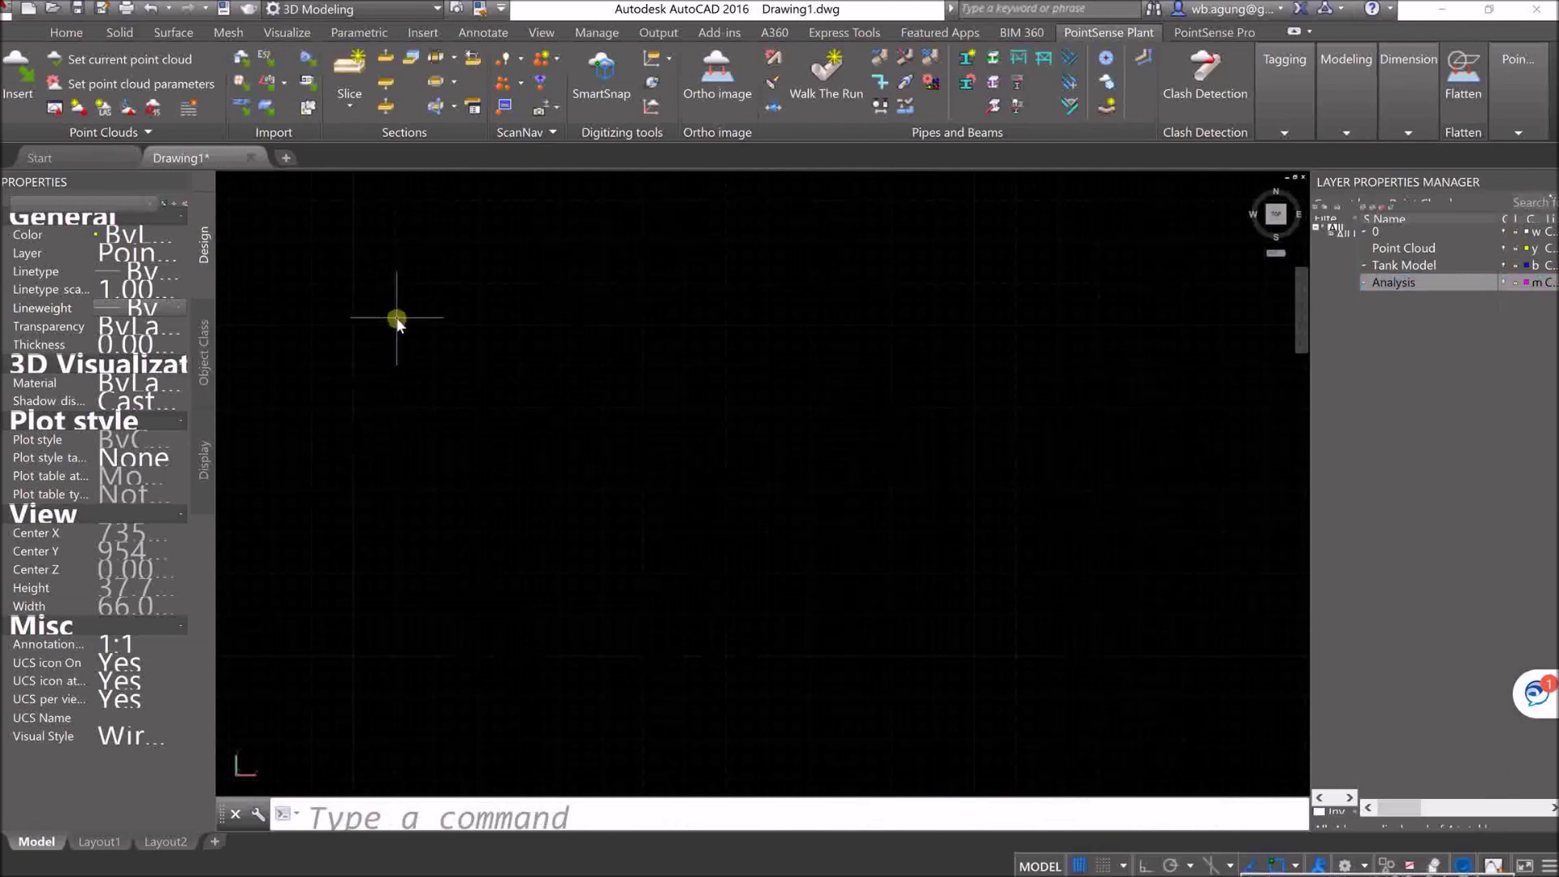
Step: Open the drawing units settings and choose Meters as the unit for scaling inserted content
{"action": "left_click", "coordinate": [424, 314]}
{"action": "left_click", "coordinate": [364, 358]}
{"action": "left_click", "coordinate": [7, 13]}
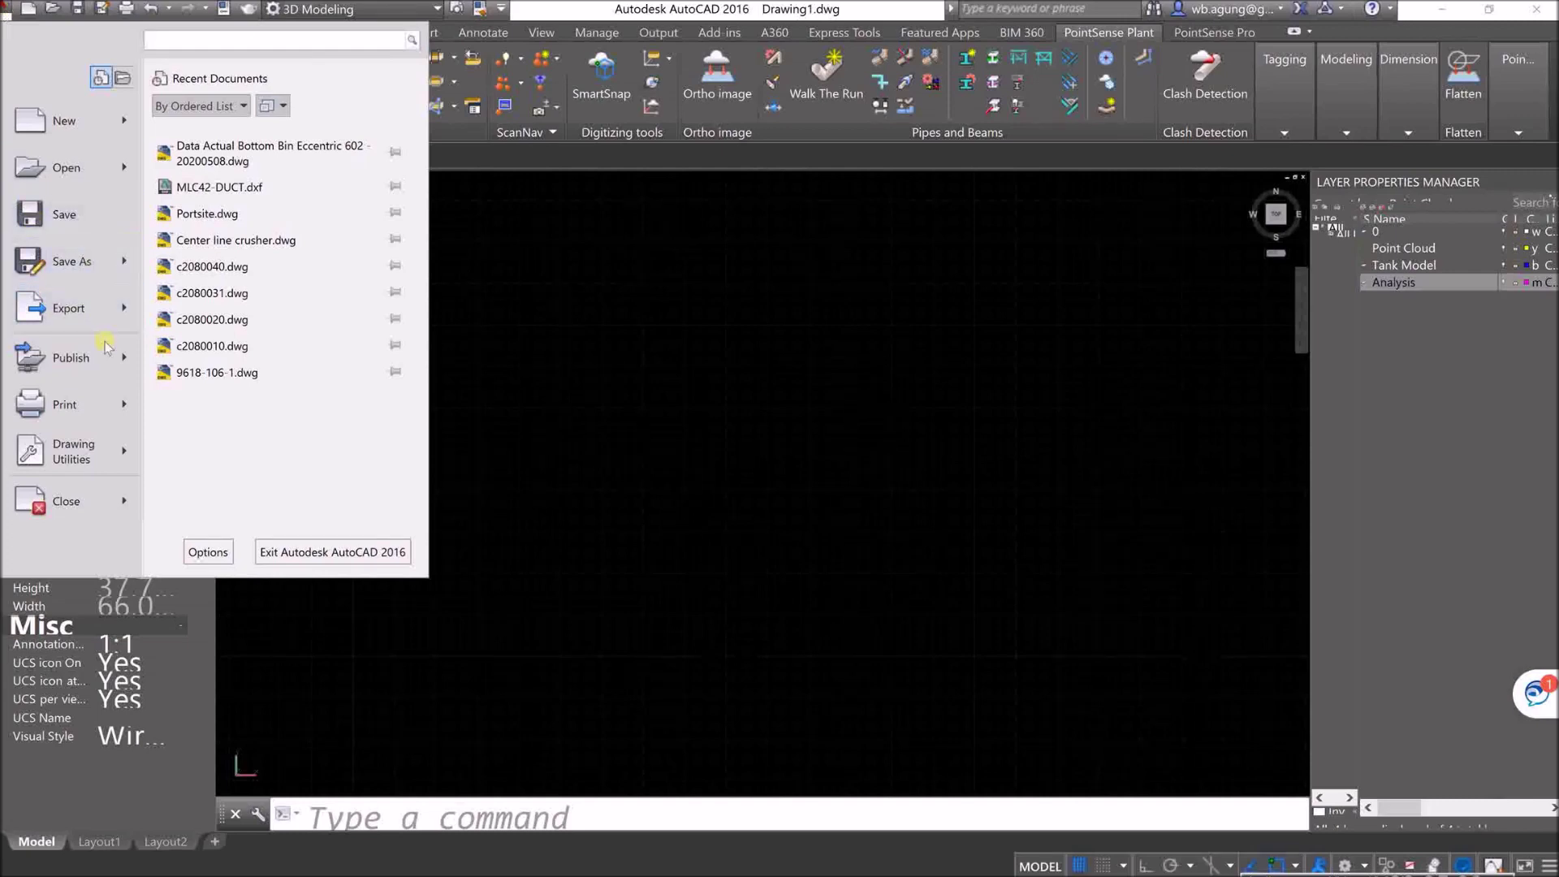
{"action": "mouse_move", "coordinate": [119, 453]}
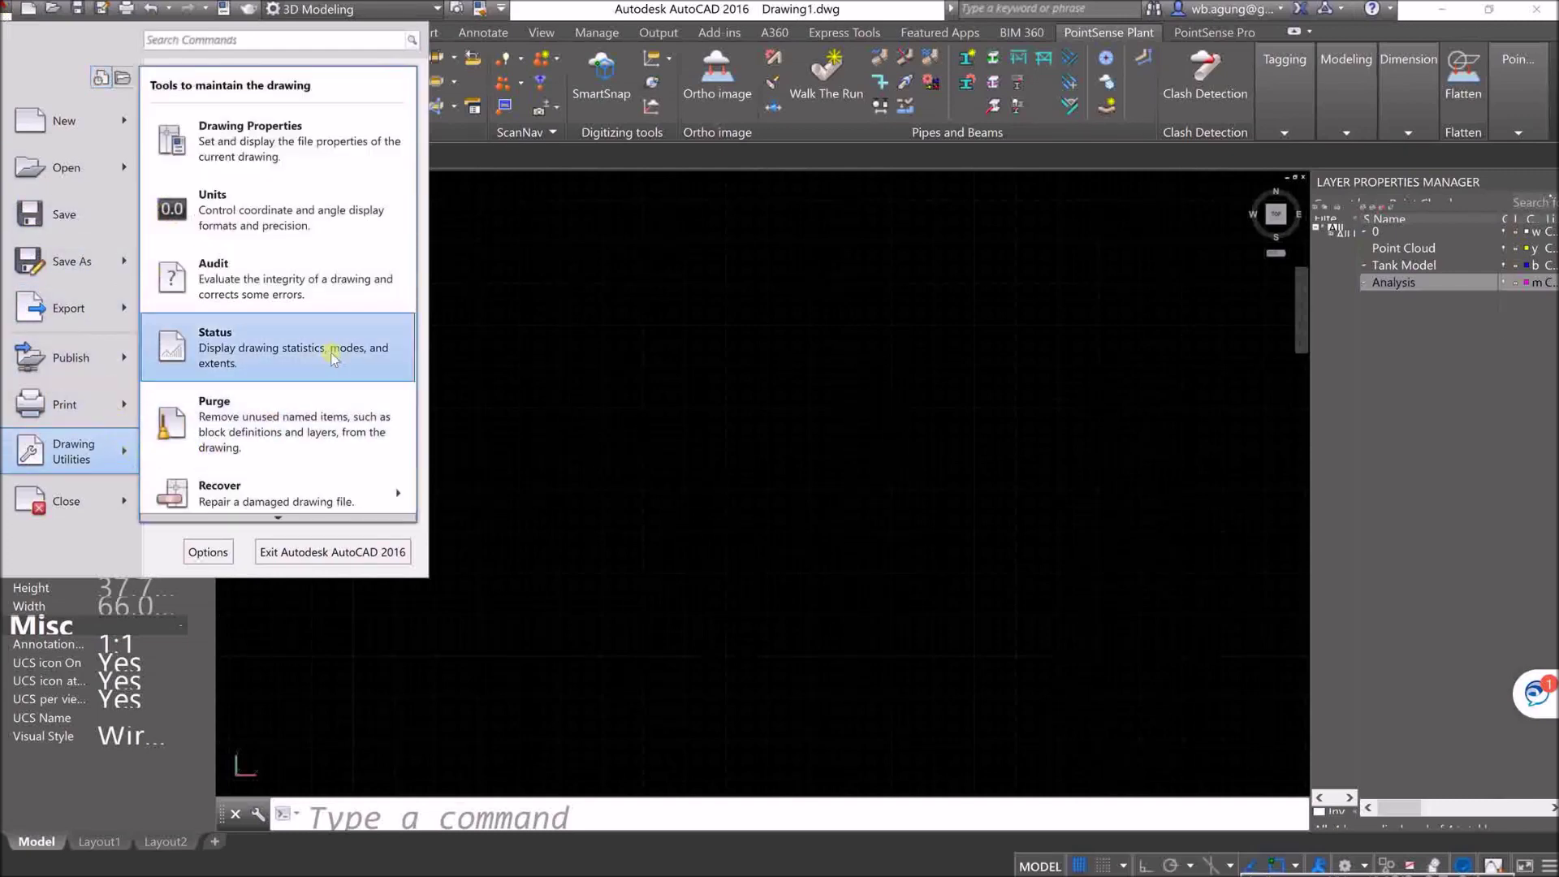
{"action": "left_click", "coordinate": [329, 215]}
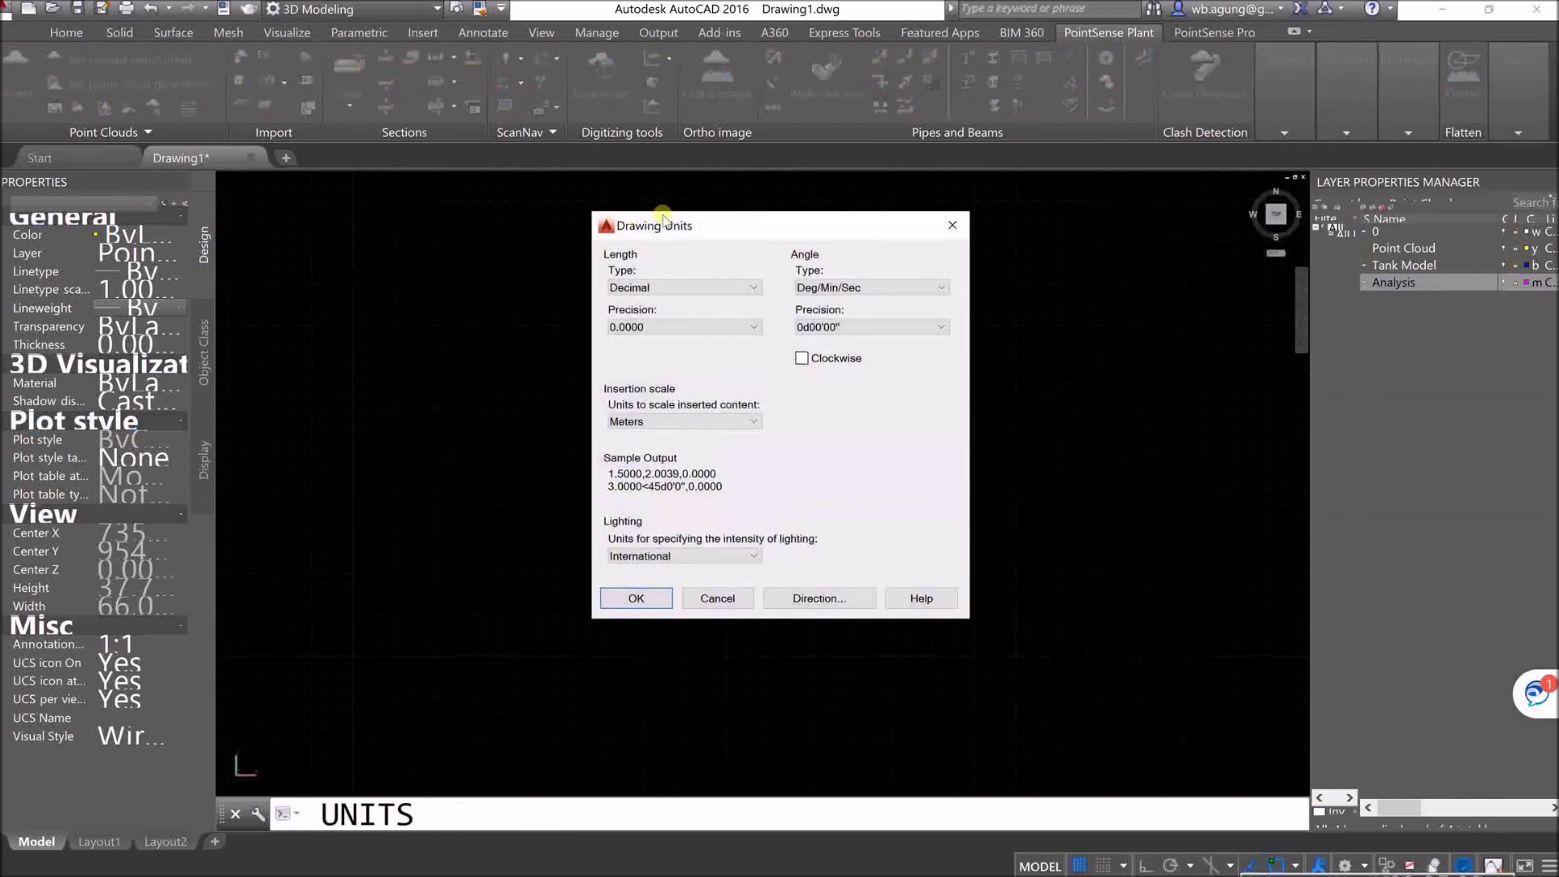
{"action": "left_click_drag", "start_coordinate": [664, 219], "coordinate": [518, 260]}
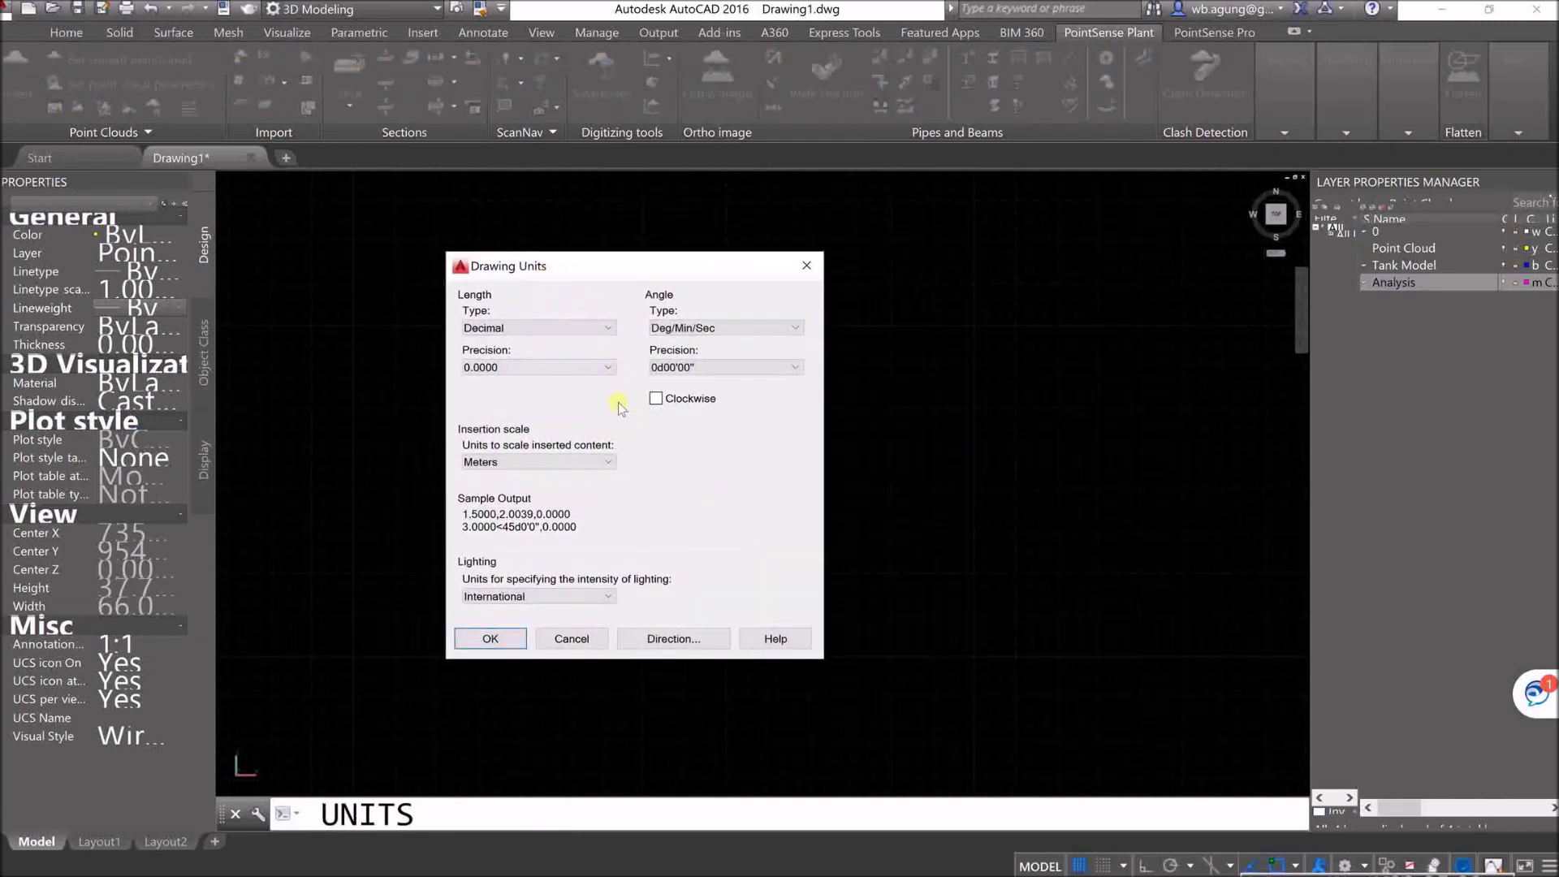
{"action": "left_click", "coordinate": [580, 463]}
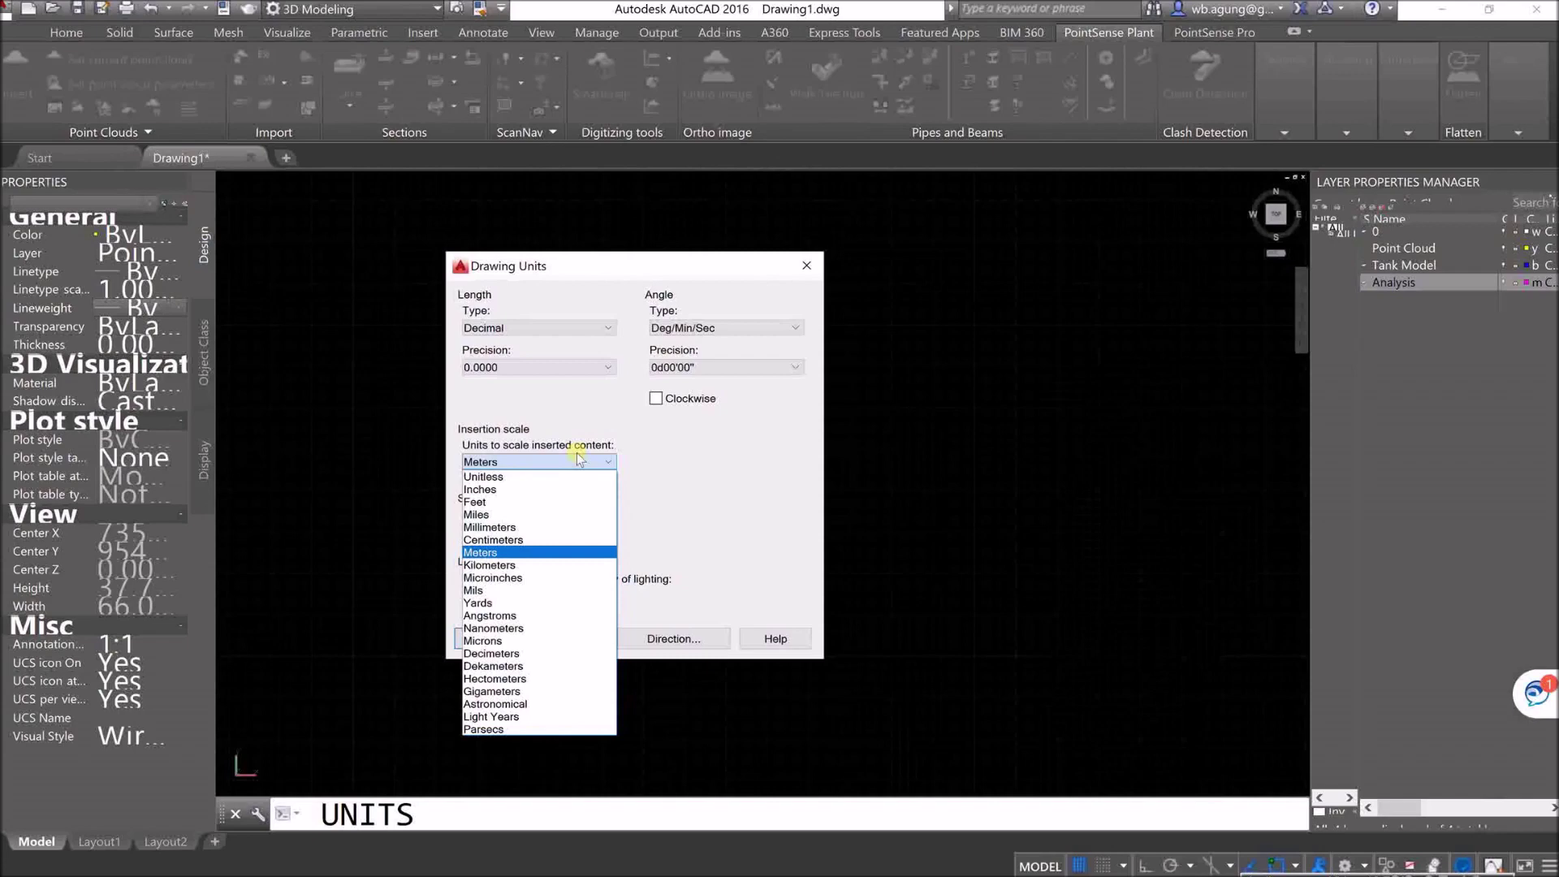
{"action": "left_click", "coordinate": [605, 552]}
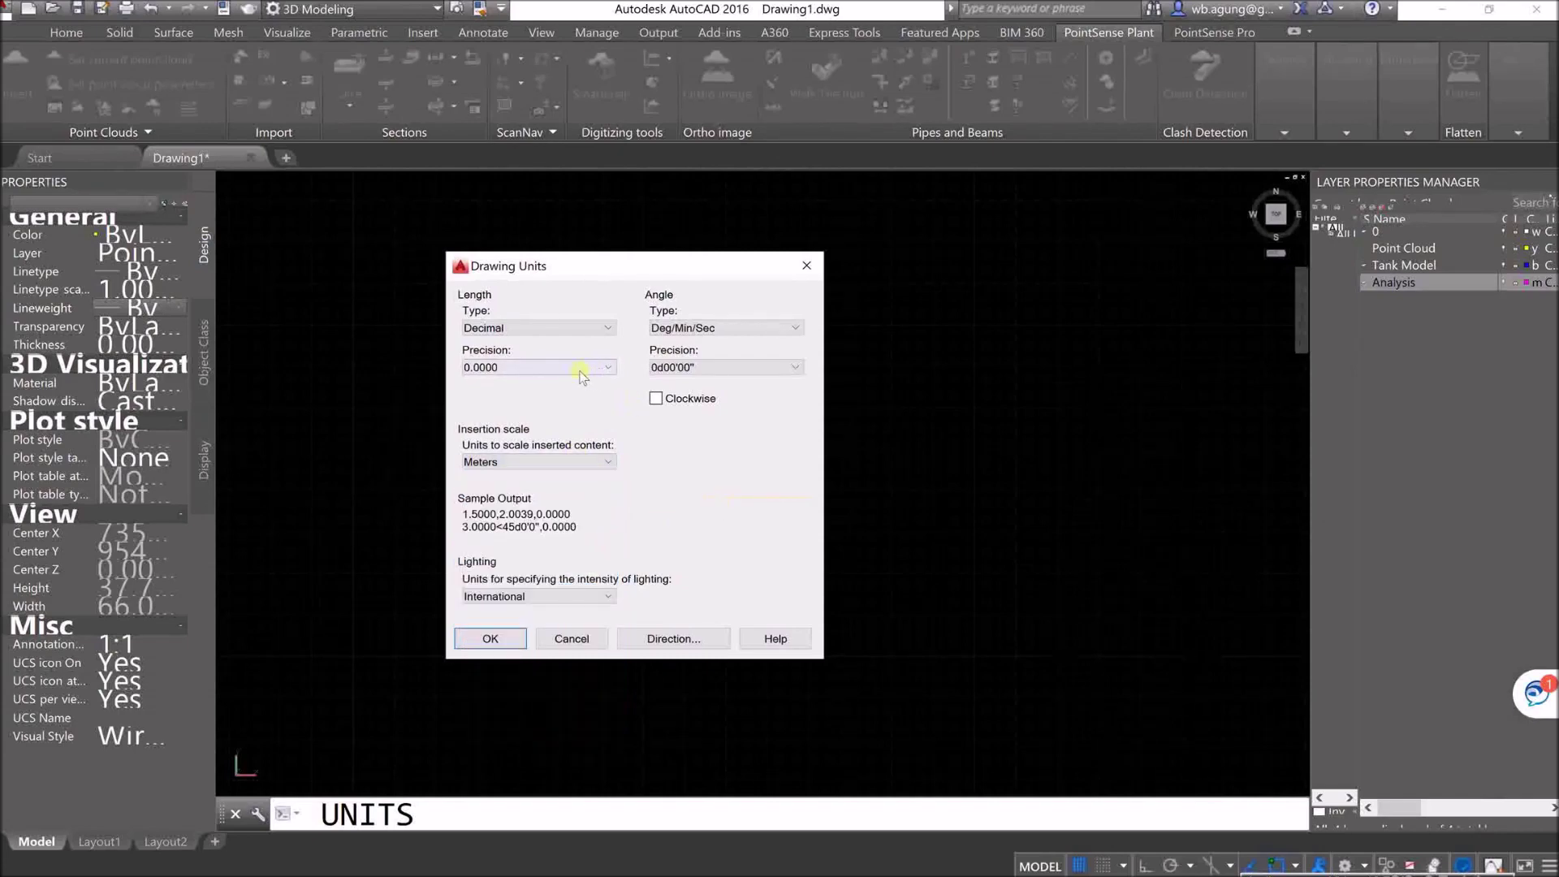
Step: Set the length units to Decimal with 0.0000 precision, keep the angle precision at 0d00'00", and apply the units
{"action": "left_click", "coordinate": [543, 329]}
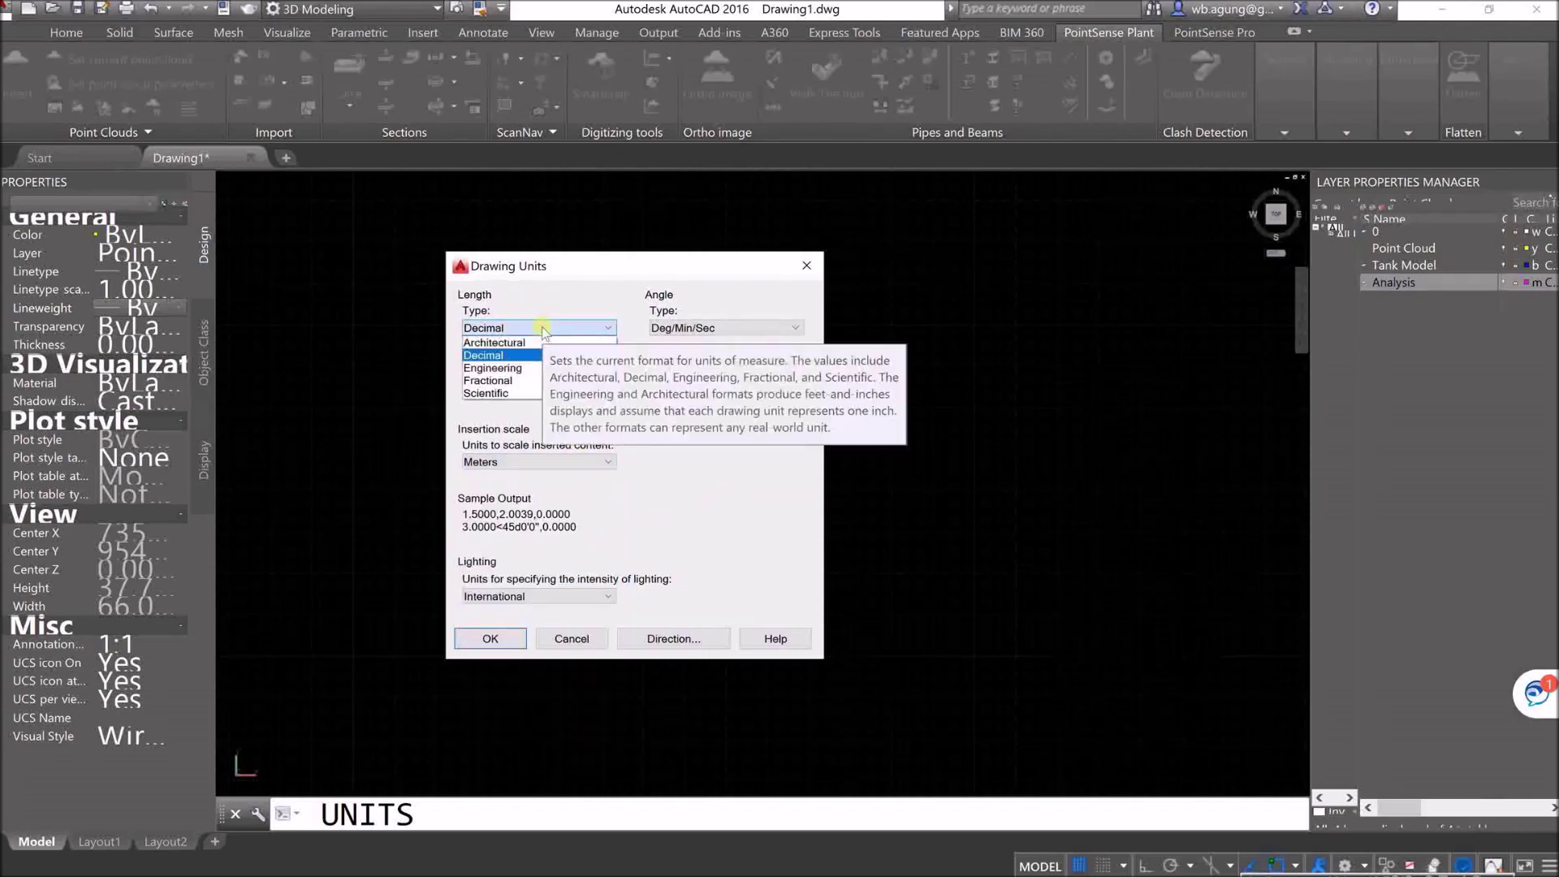
{"action": "left_click", "coordinate": [543, 357]}
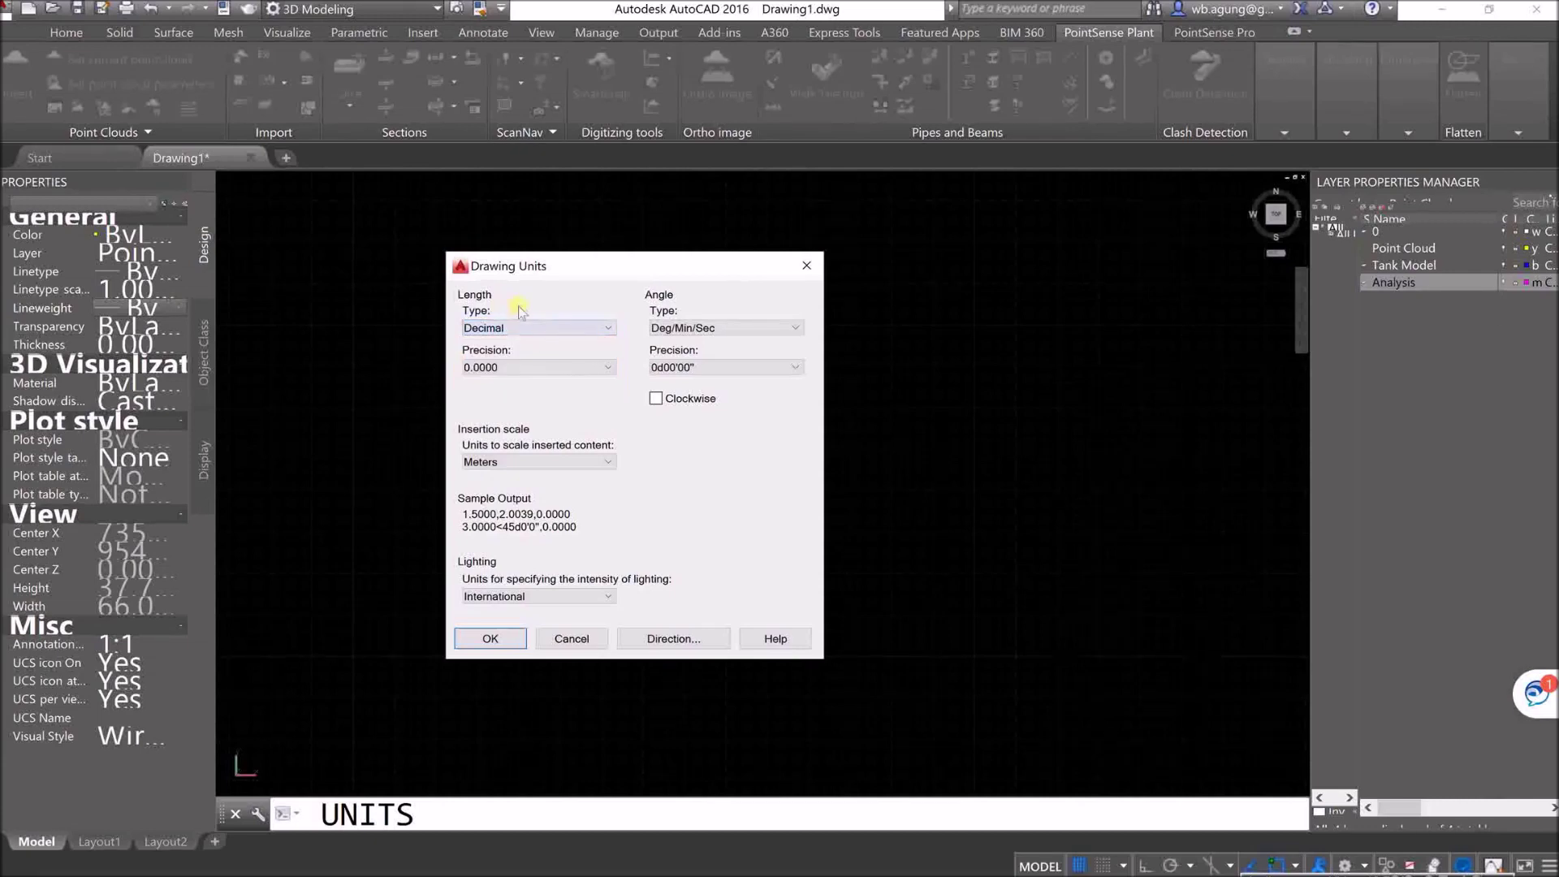
{"action": "left_click", "coordinate": [535, 329]}
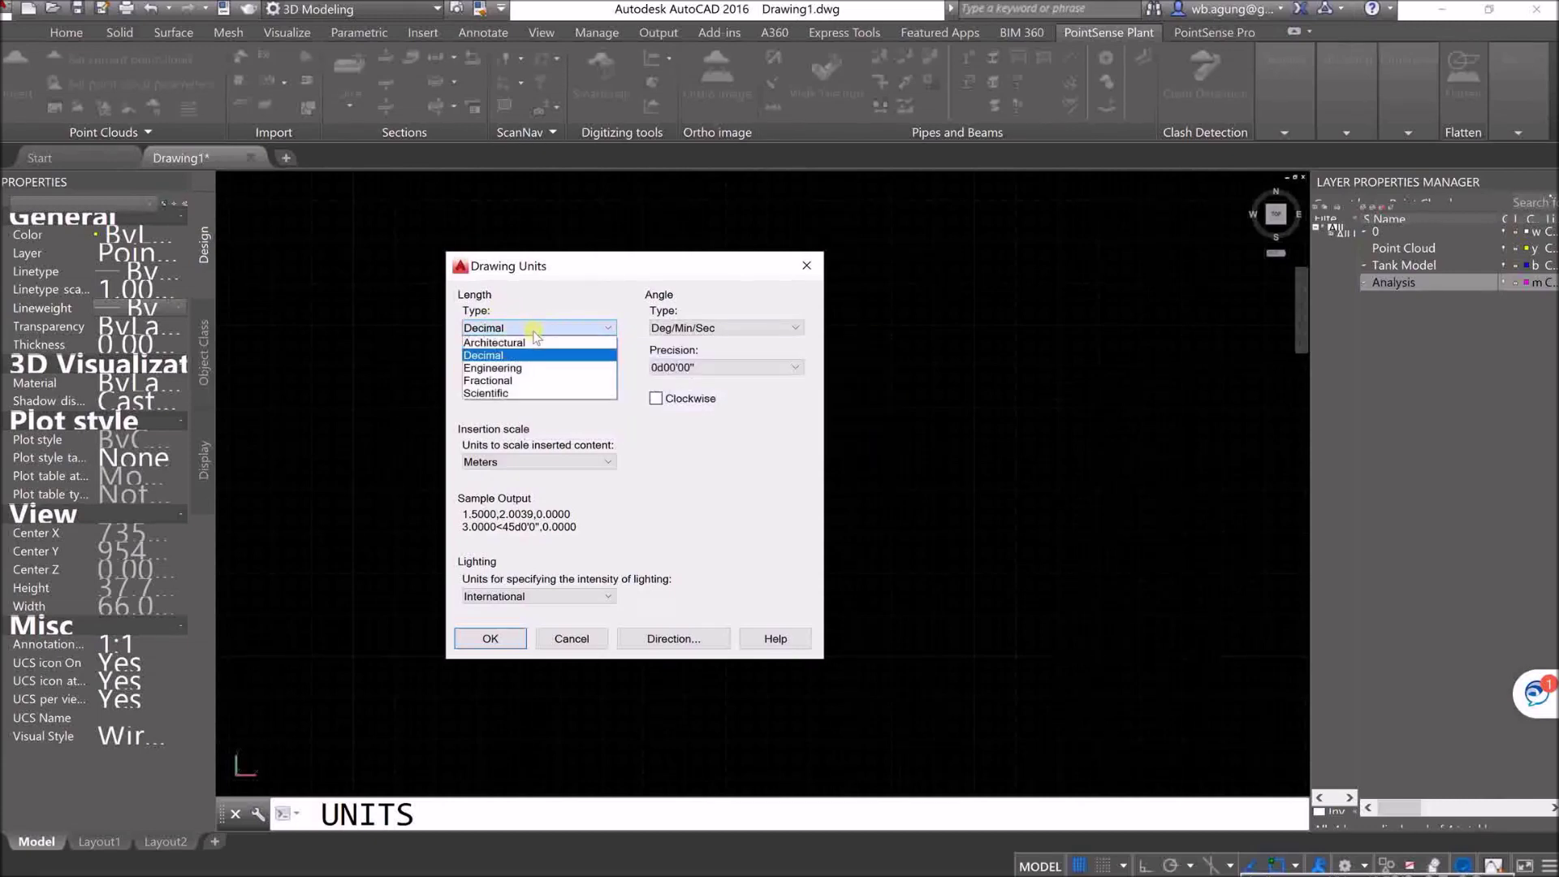
{"action": "left_click", "coordinate": [536, 357]}
{"action": "left_click", "coordinate": [547, 368]}
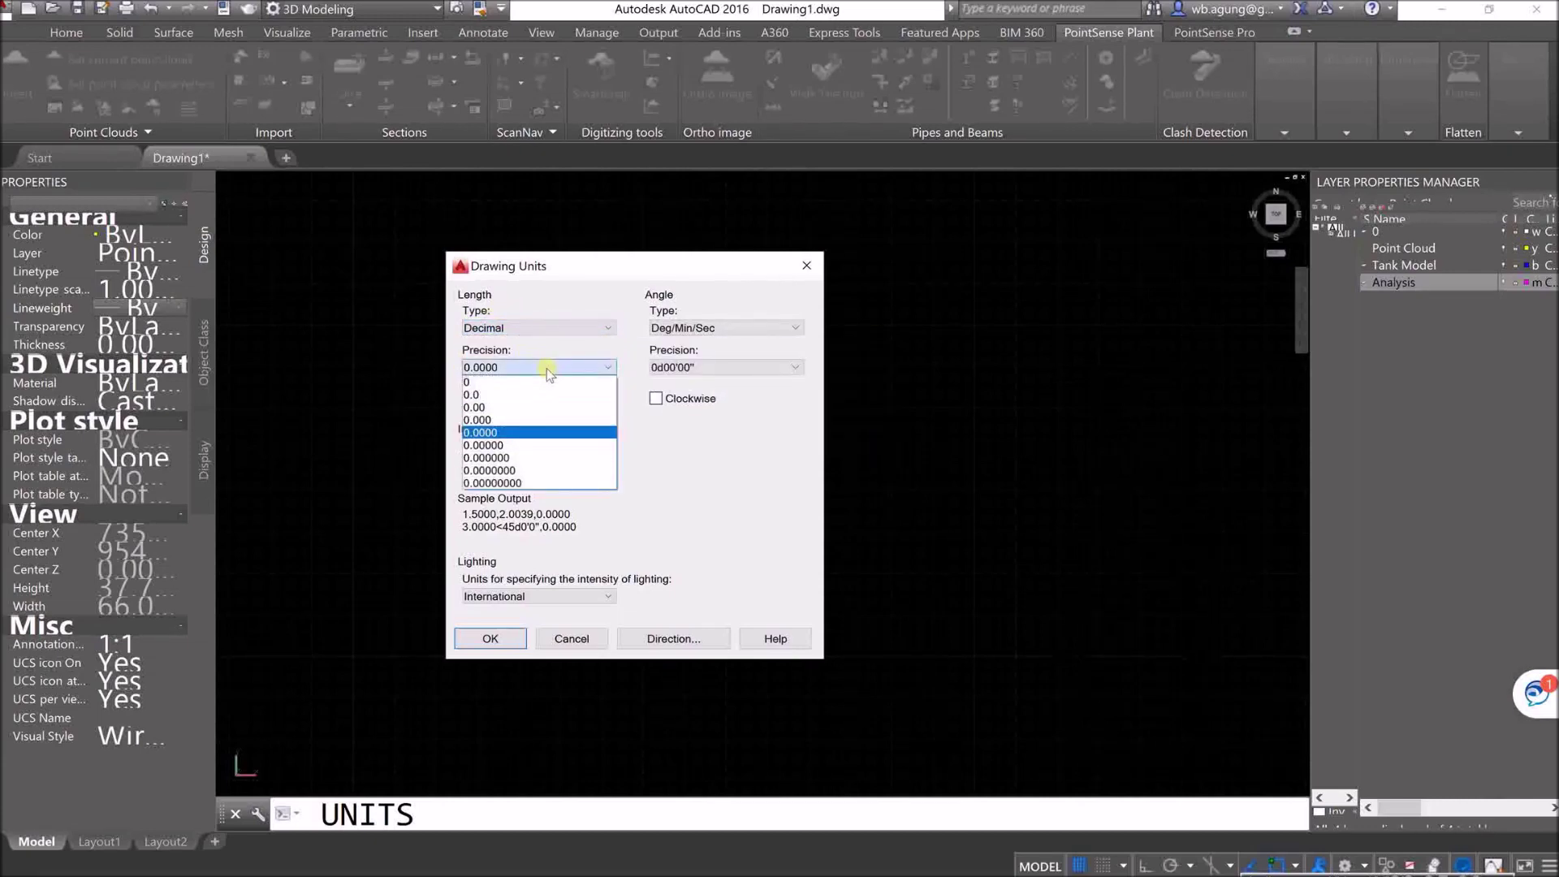
{"action": "left_click", "coordinate": [502, 434]}
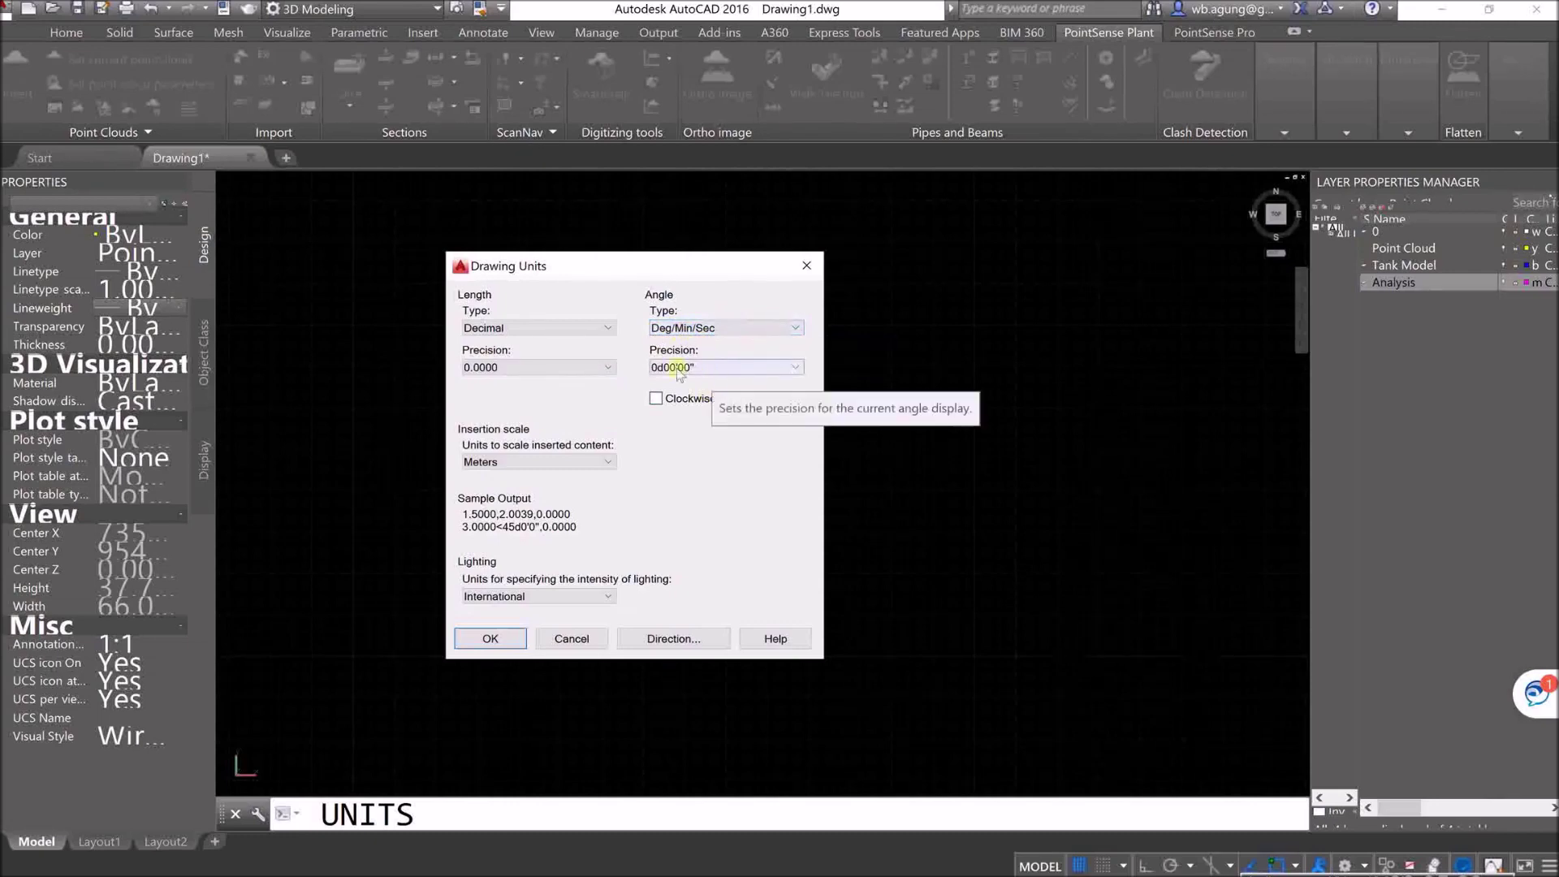
{"action": "left_click", "coordinate": [713, 369]}
{"action": "left_click", "coordinate": [713, 369]}
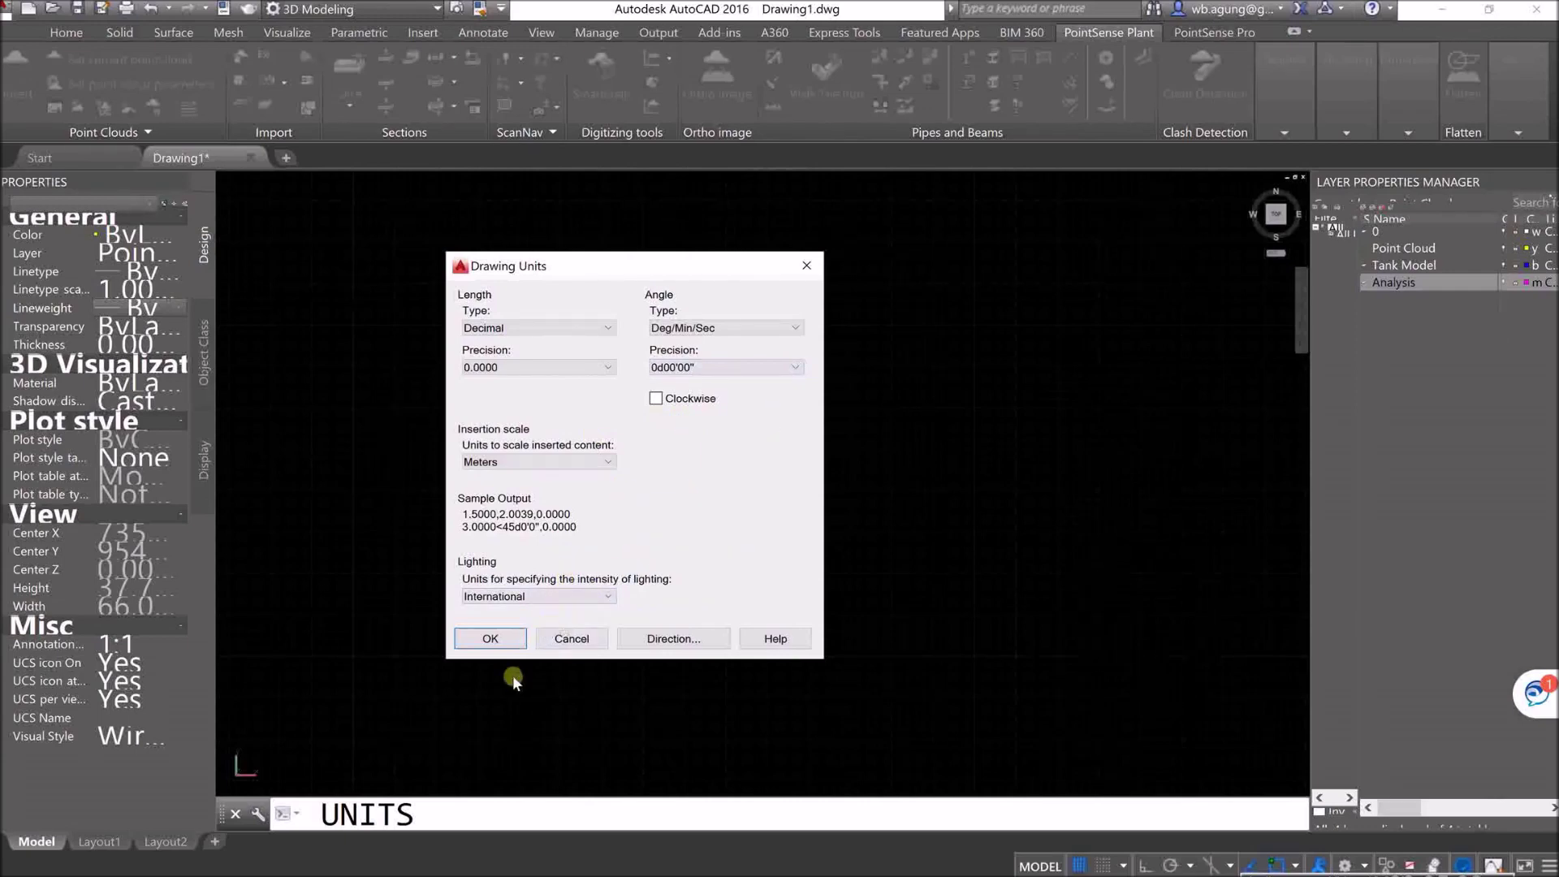
{"action": "left_click", "coordinate": [491, 638]}
{"action": "left_click", "coordinate": [794, 479]}
{"action": "left_click", "coordinate": [686, 518]}
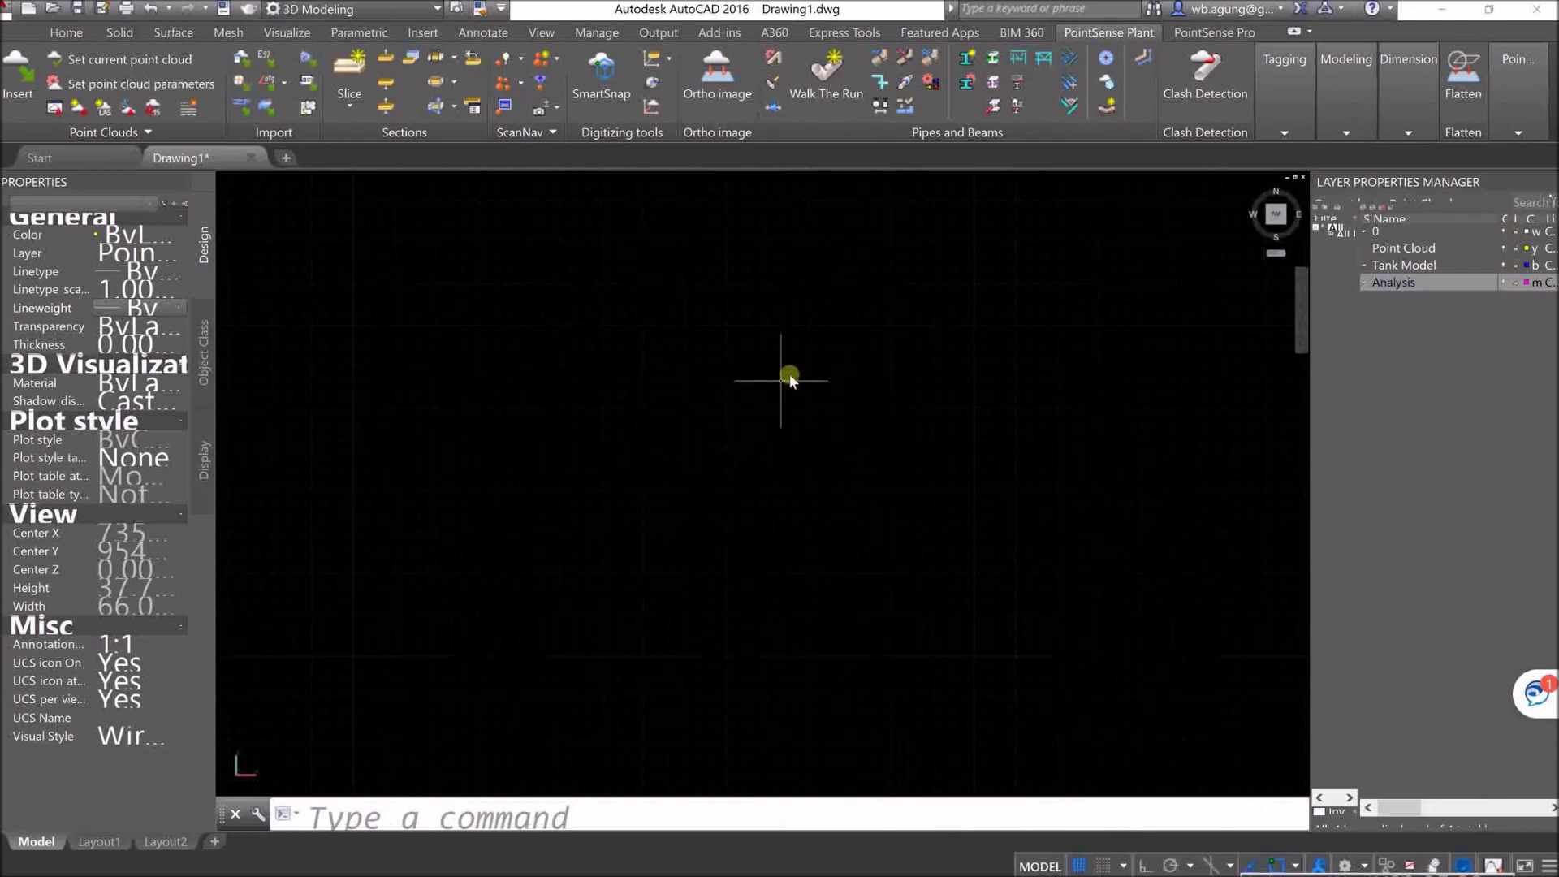
Step: Start attaching a point cloud and select the project file Two Tank.rcp
{"action": "left_click", "coordinate": [423, 33]}
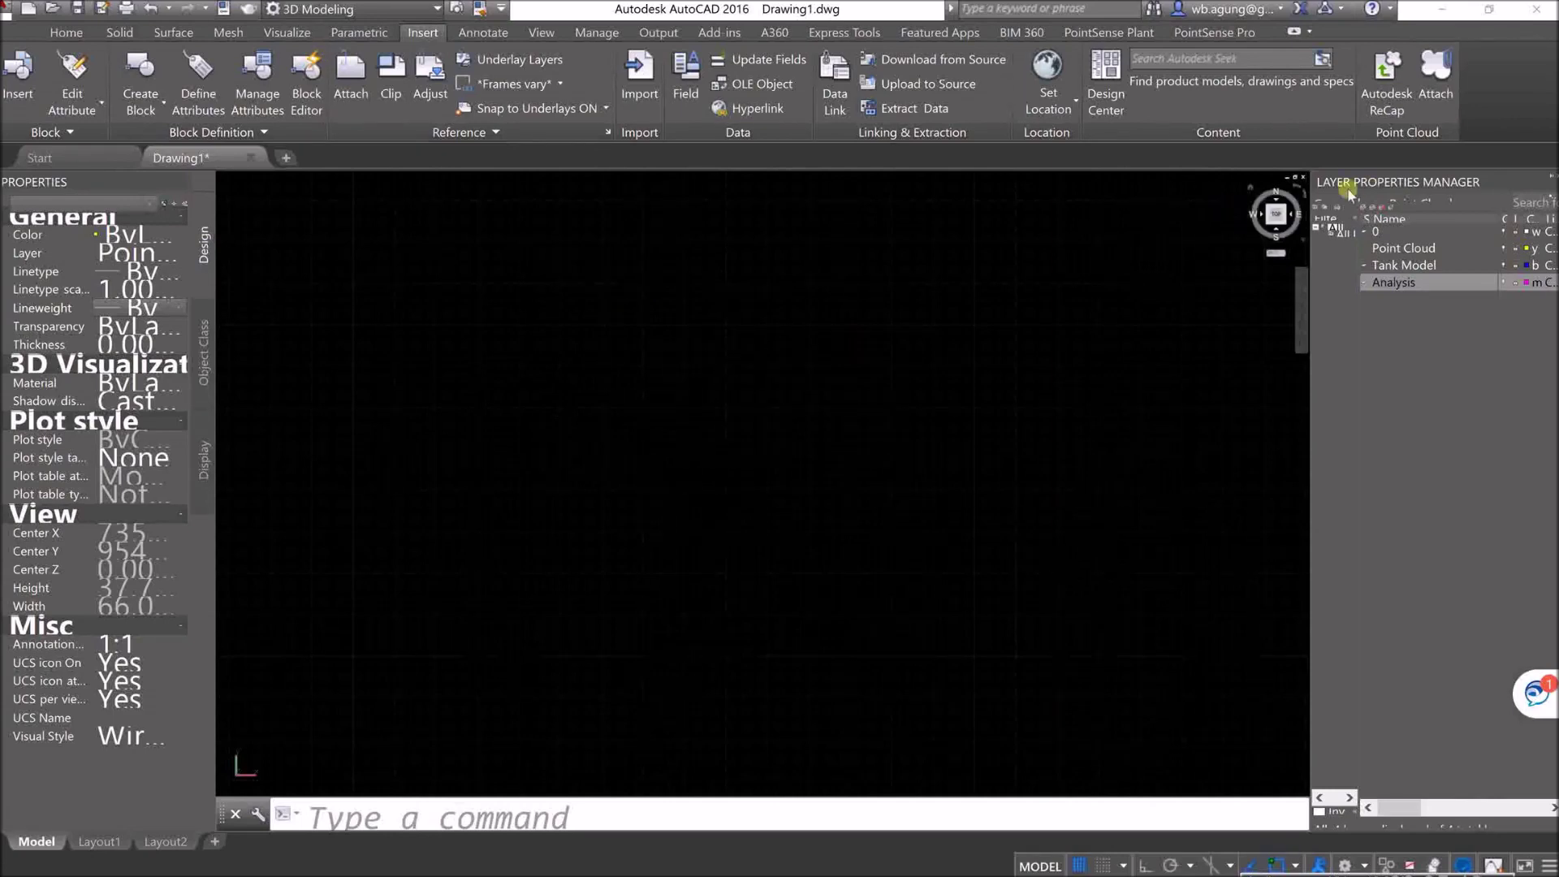
{"action": "left_click", "coordinate": [1433, 96]}
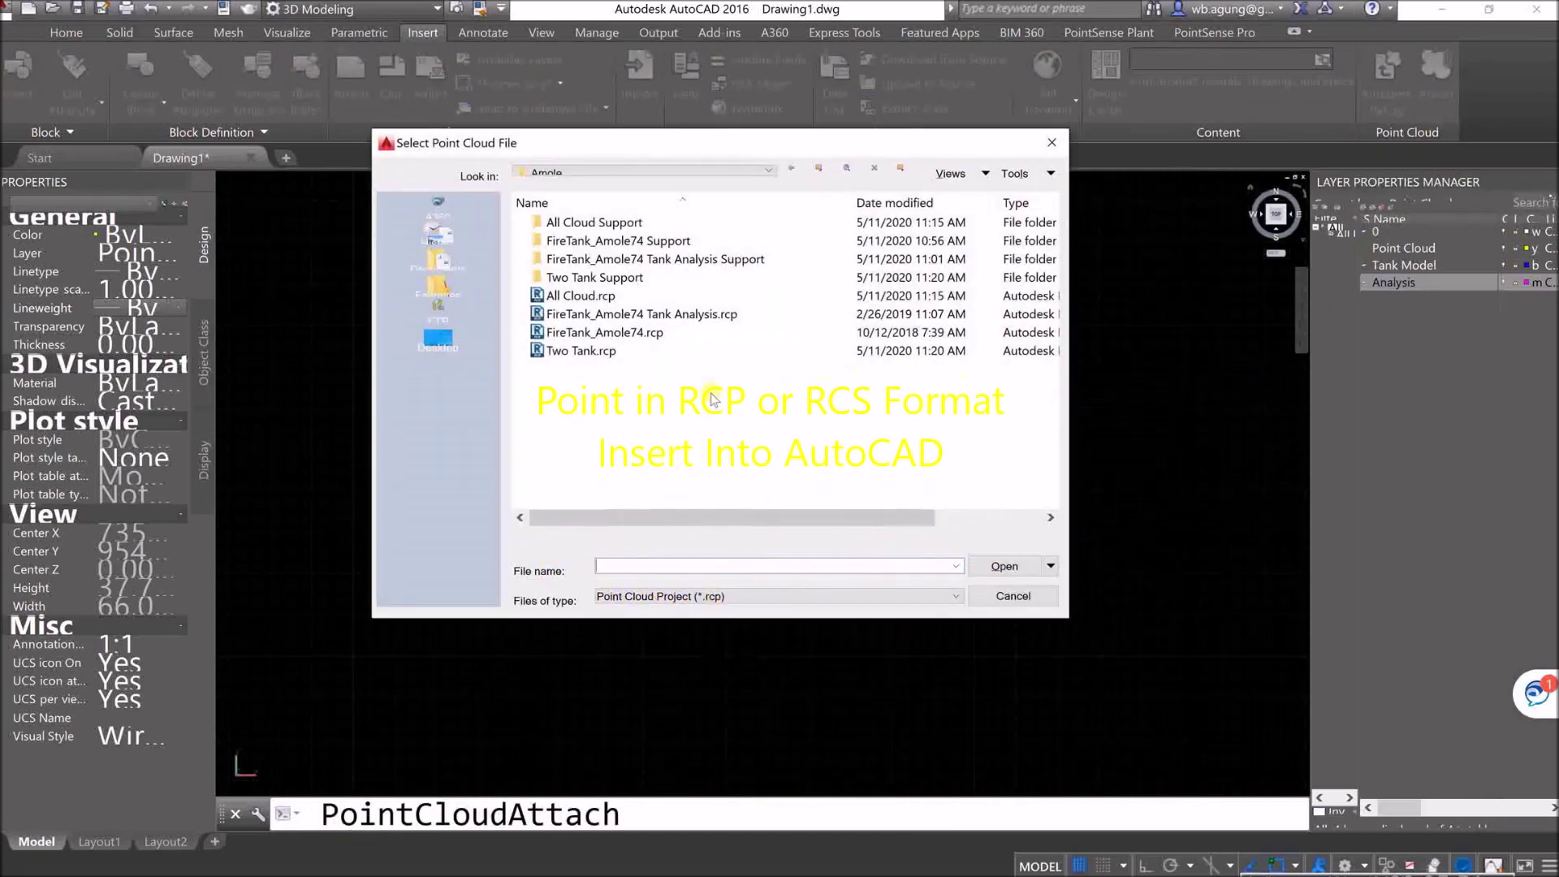
{"action": "left_click", "coordinate": [580, 350]}
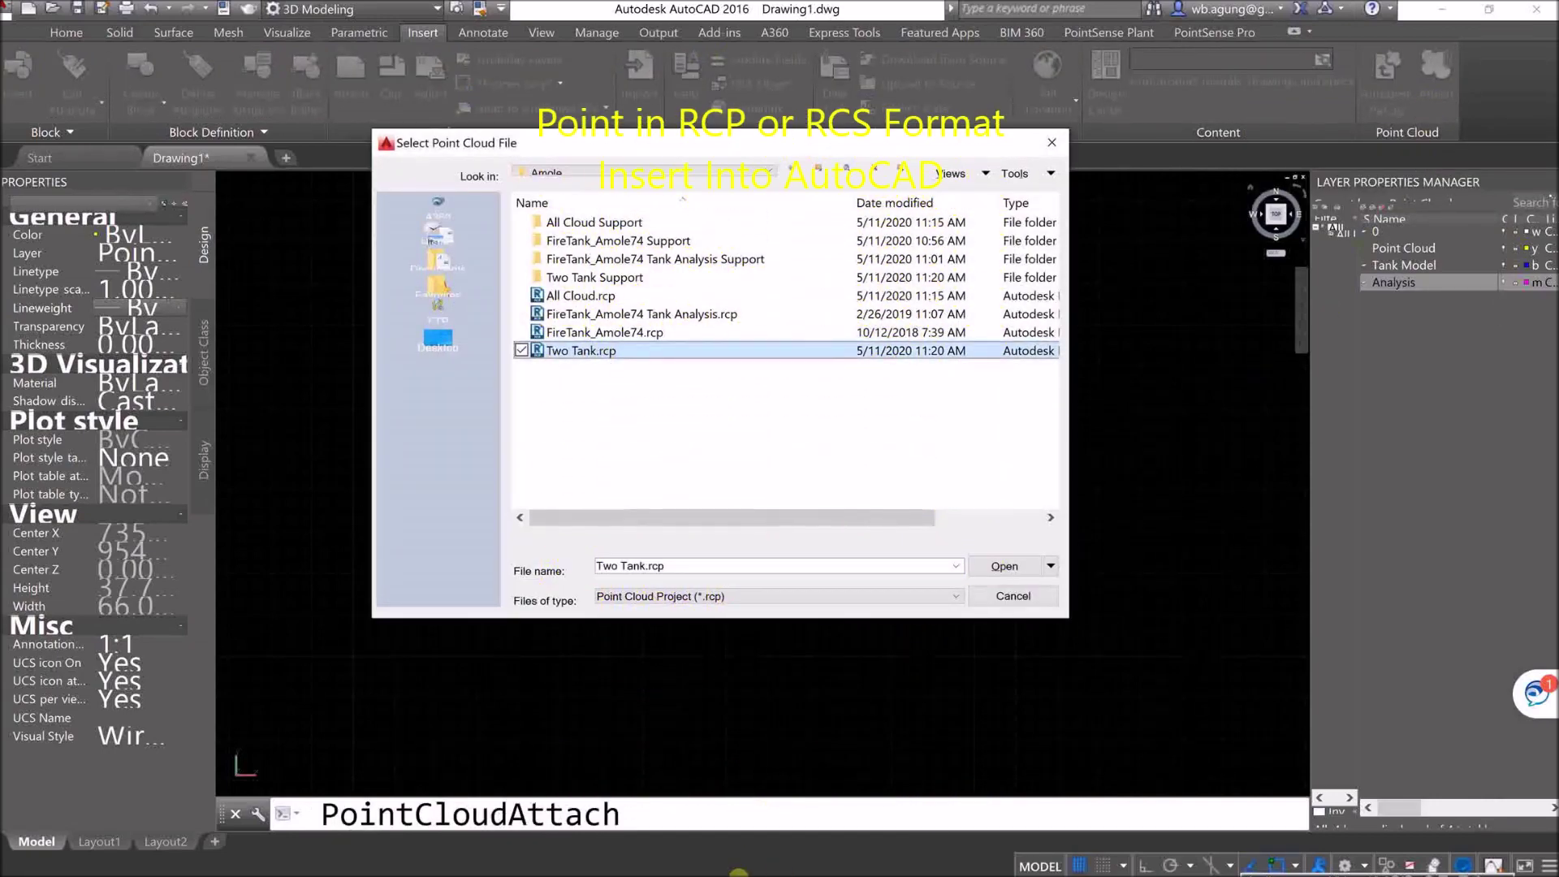
Step: Switch to ReCap Pro and examine the two tanks and their surroundings from above
{"action": "key", "text": "super"}
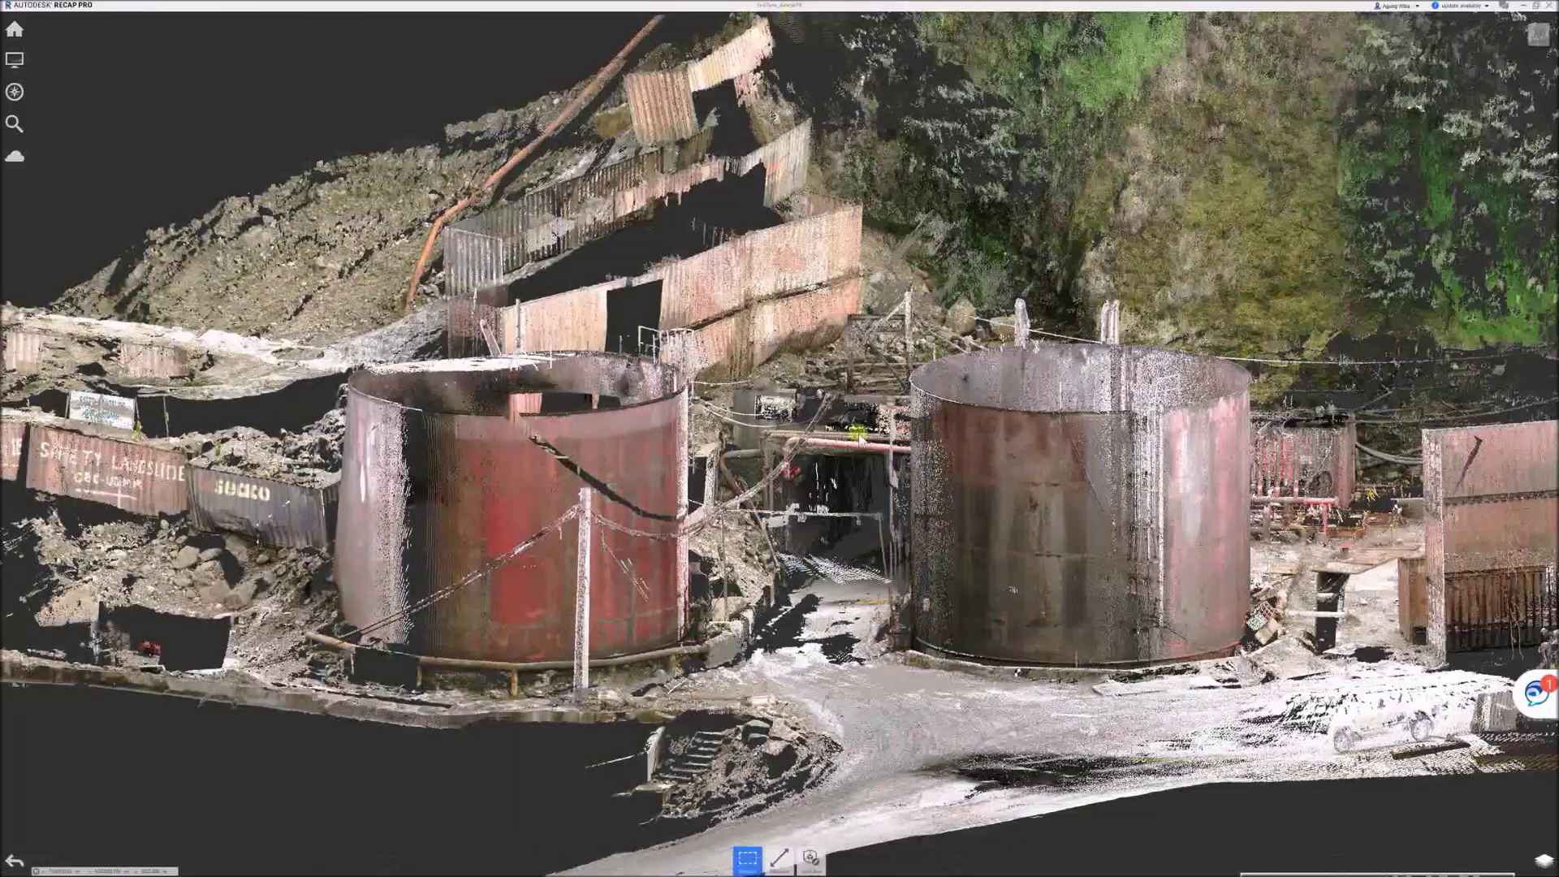
{"action": "right_click_drag", "start_coordinate": [859, 439], "coordinate": [862, 571]}
{"action": "scroll", "coordinate": [859, 573], "scroll_direction": "down", "scroll_amount": 3}
{"action": "middle_click_drag", "start_coordinate": [859, 573], "coordinate": [721, 517]}
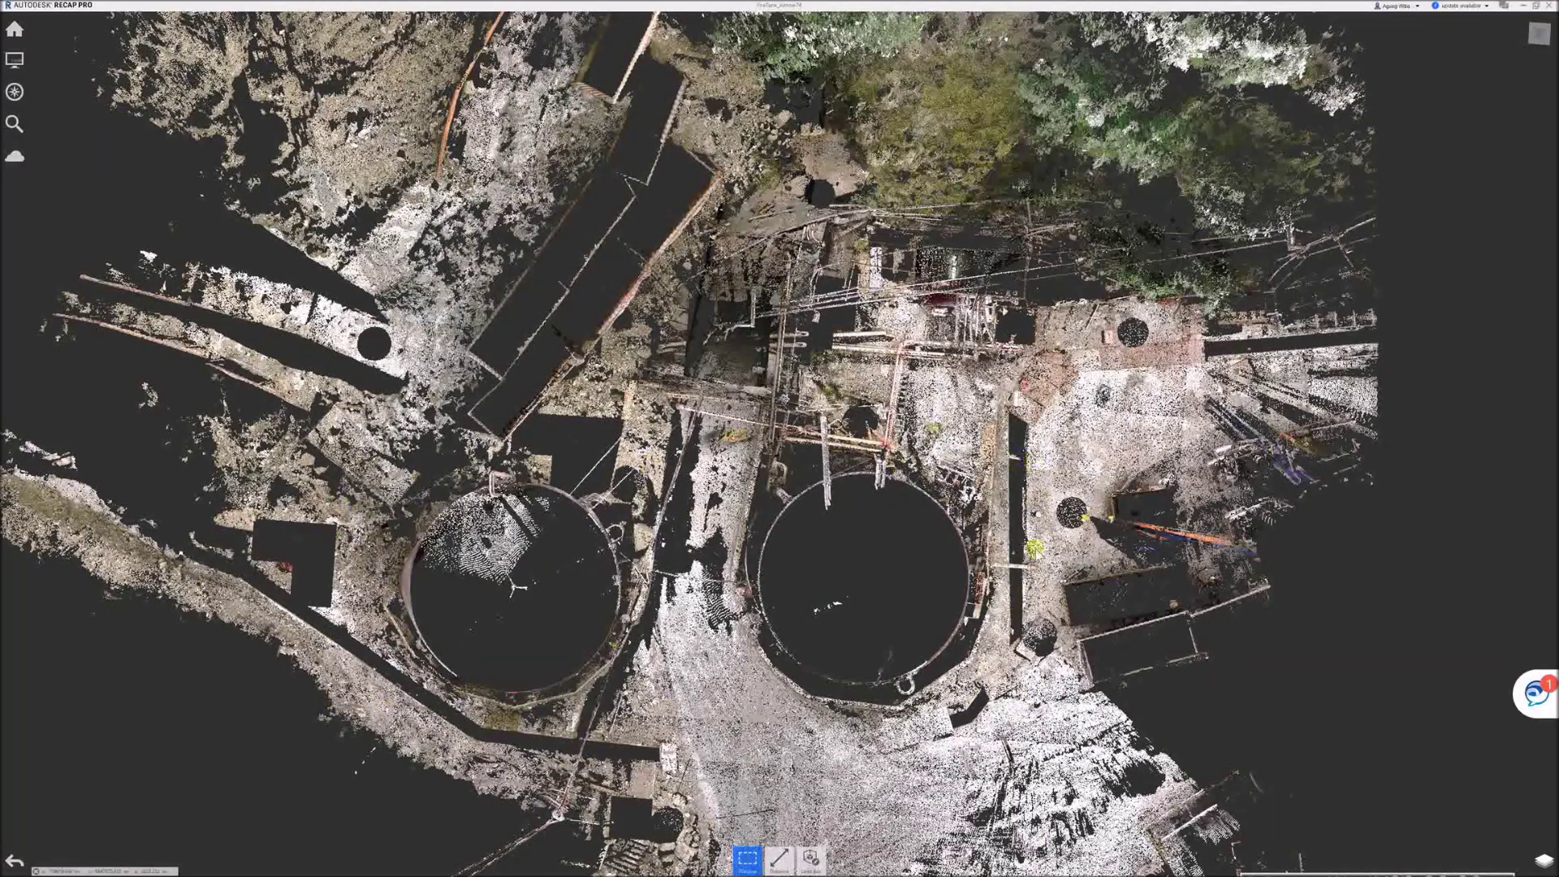
{"action": "left_click_drag", "start_coordinate": [505, 644], "coordinate": [648, 516]}
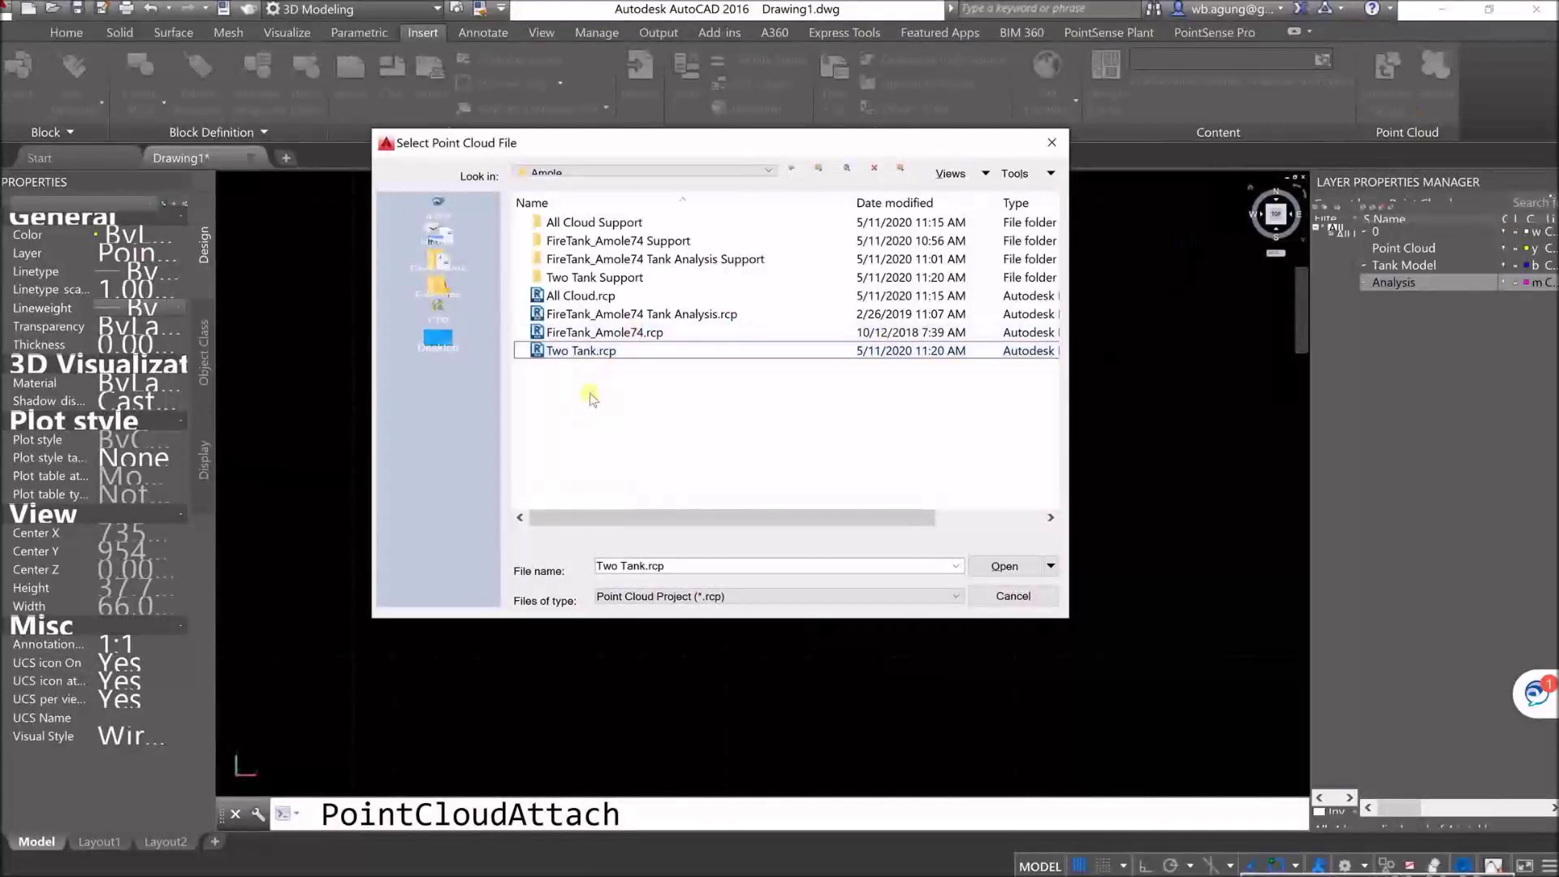
Step: Back in AutoCAD, attach Two Tank.rcp at insertion point 0,0,0 with scale 1 and zero rotation
{"action": "left_click", "coordinate": [605, 350]}
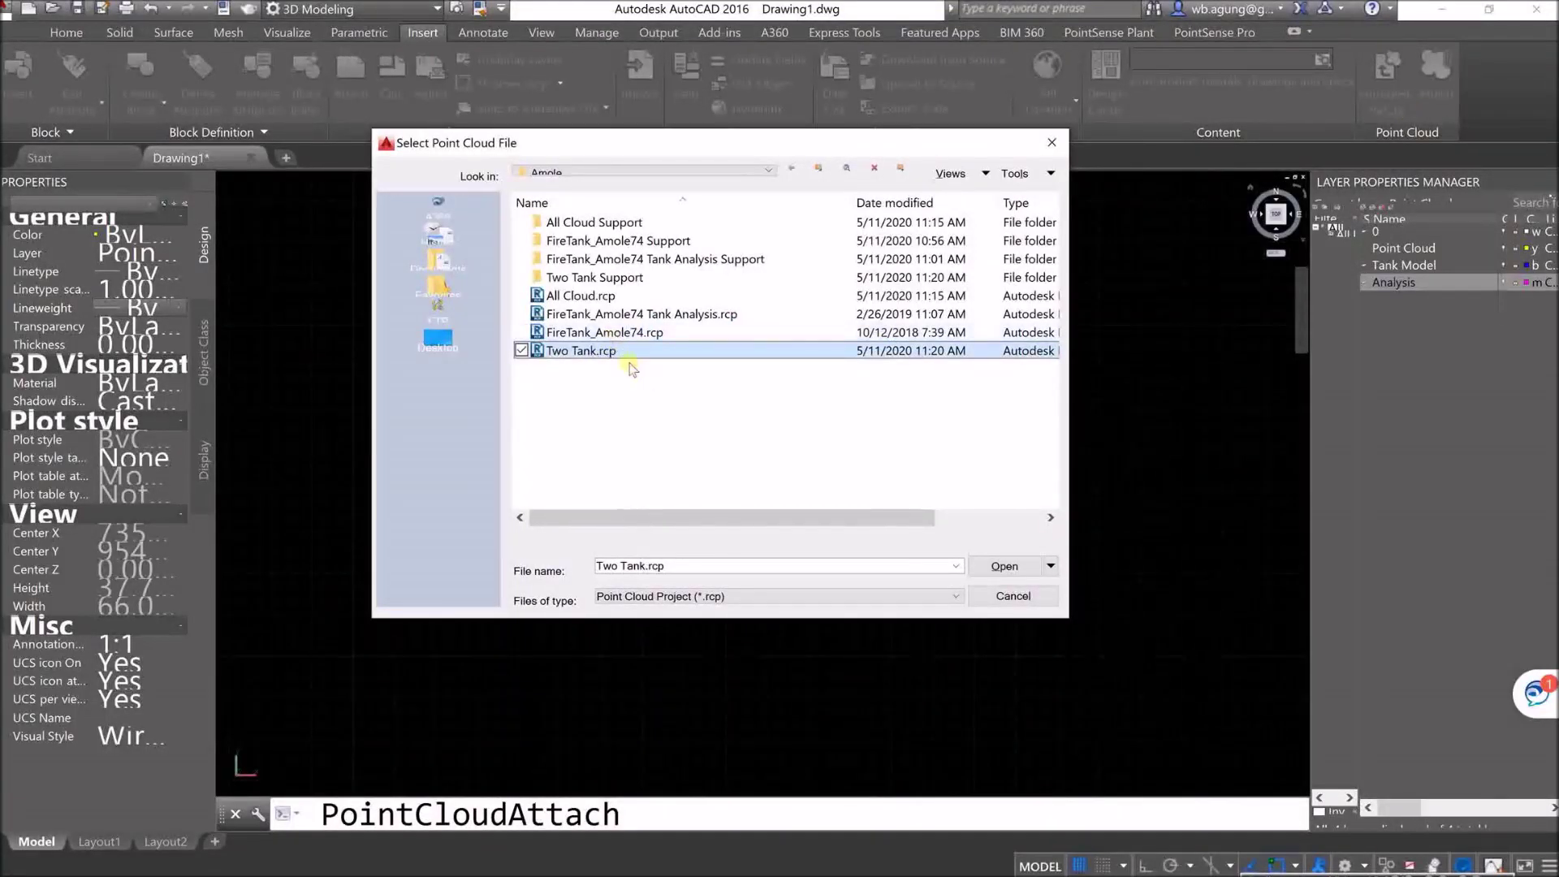
{"action": "left_click", "coordinate": [1001, 561]}
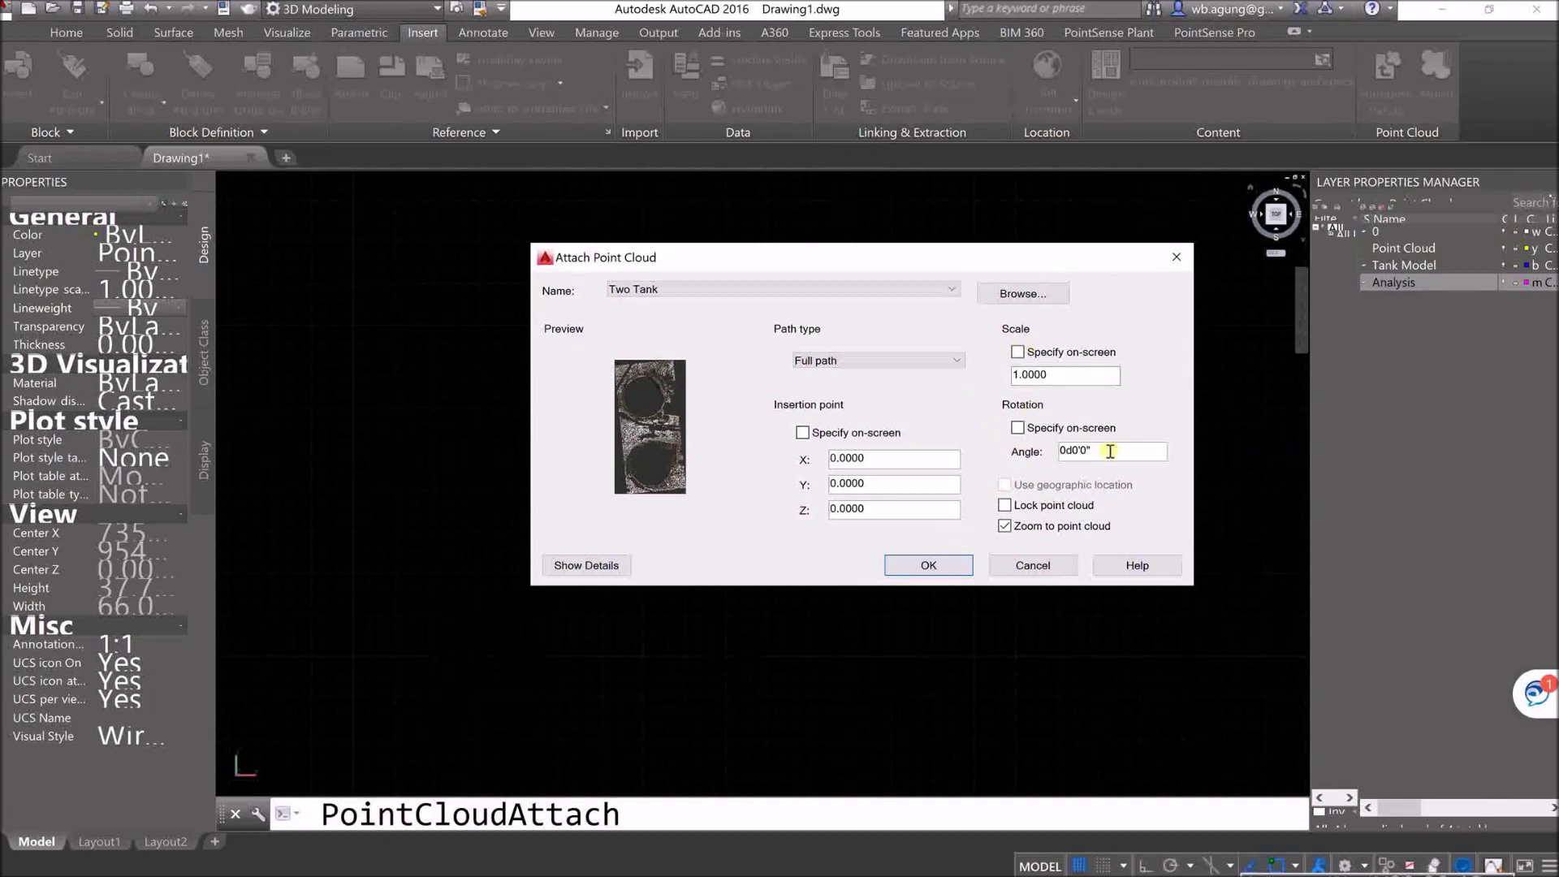
{"action": "left_click", "coordinate": [928, 565]}
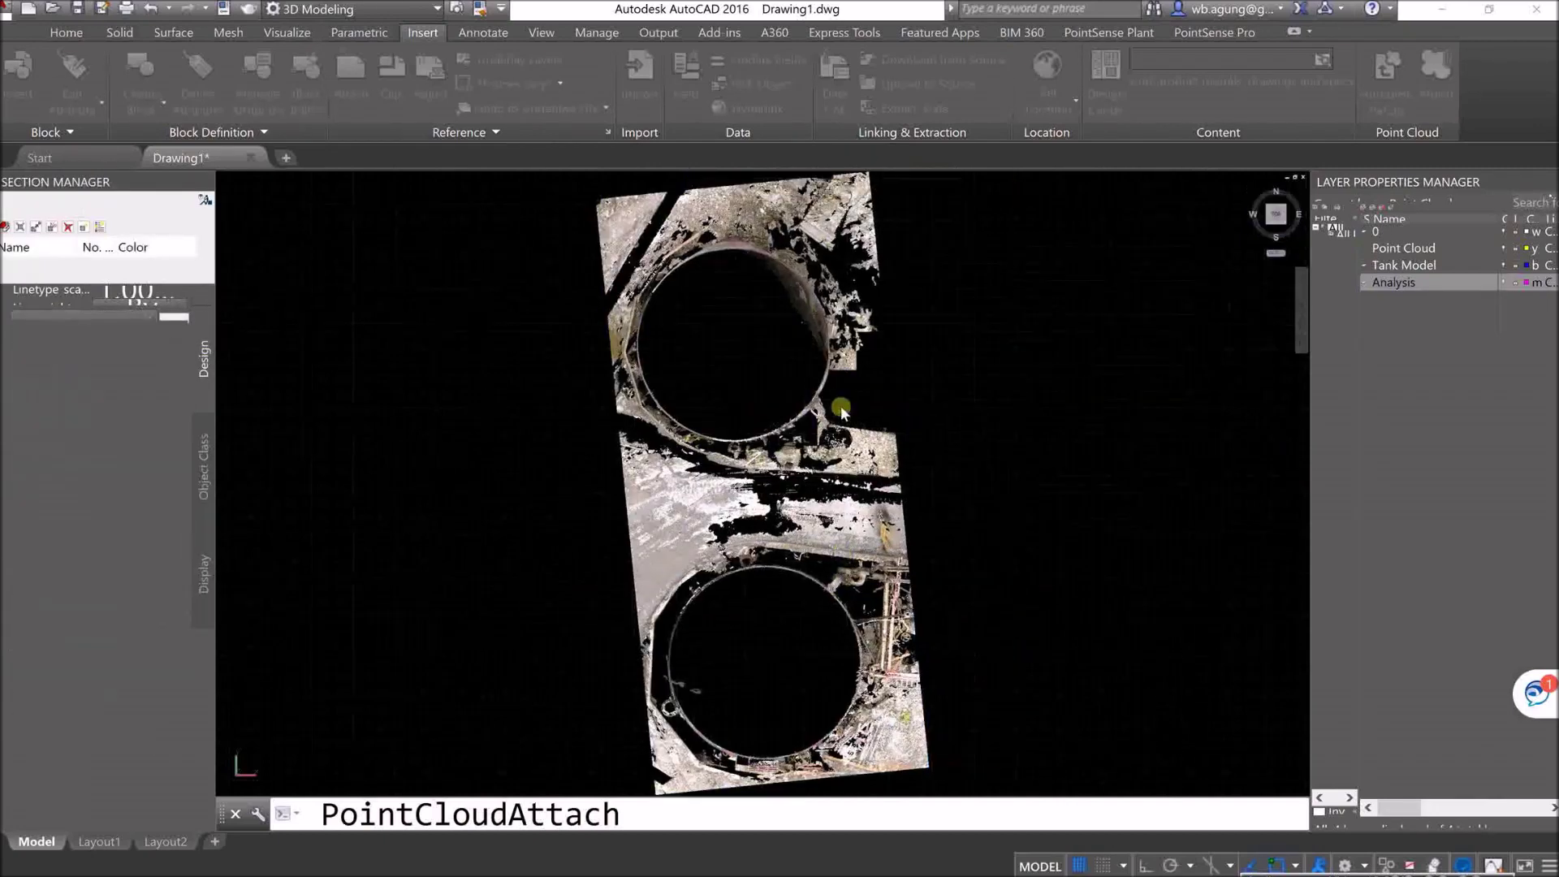
Step: Examine the attached point cloud from above and orbit it to check both tanks in 3D
{"action": "scroll", "coordinate": [809, 505], "scroll_direction": "up", "scroll_amount": 5}
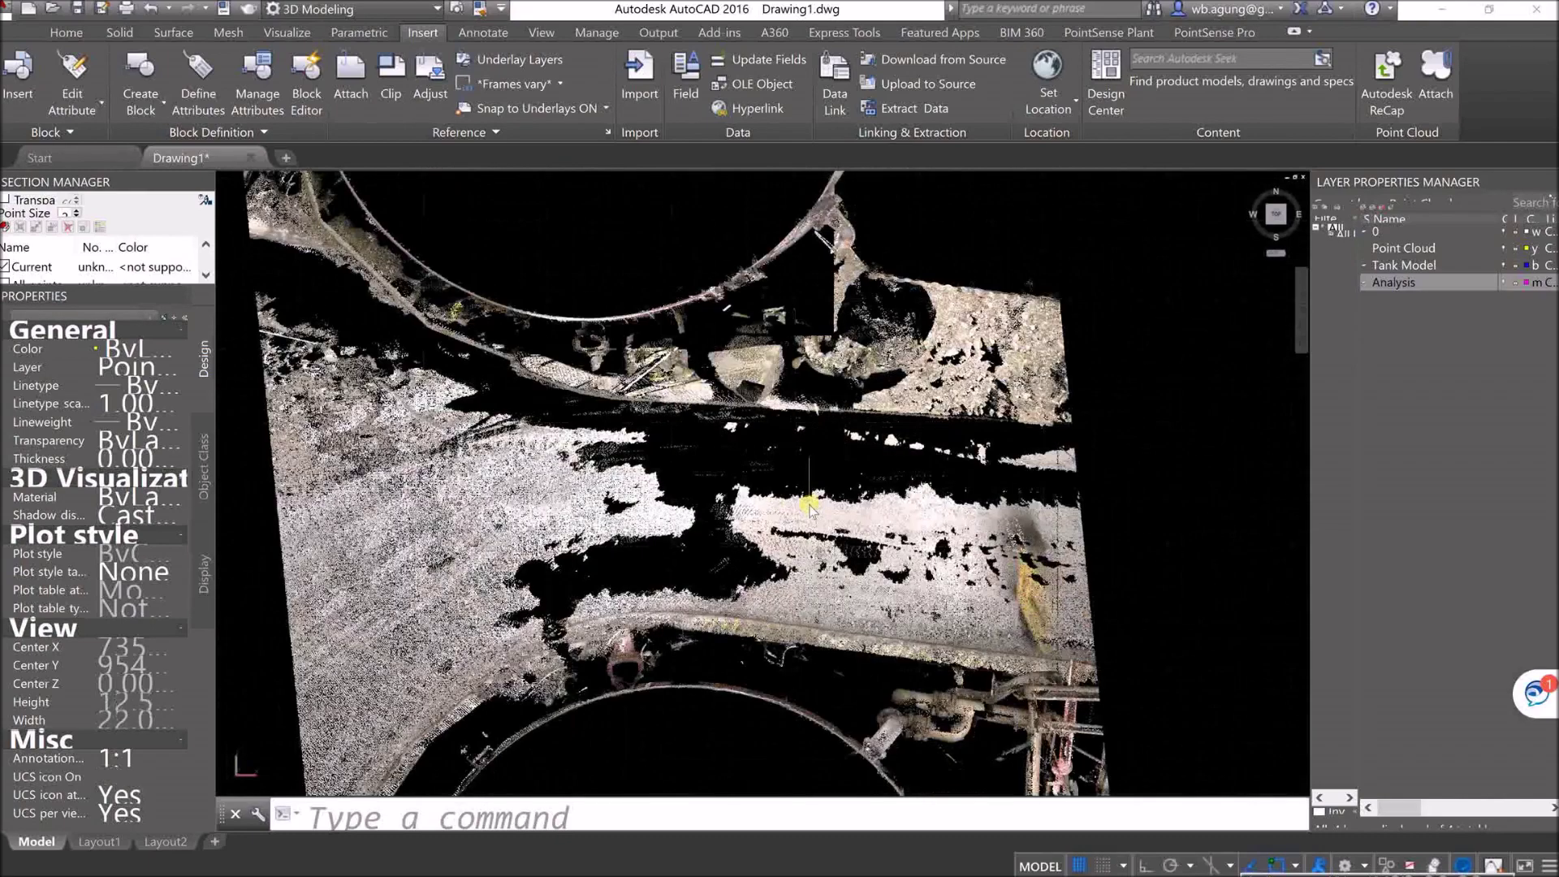
{"action": "scroll", "coordinate": [810, 505], "scroll_direction": "down", "scroll_amount": 5}
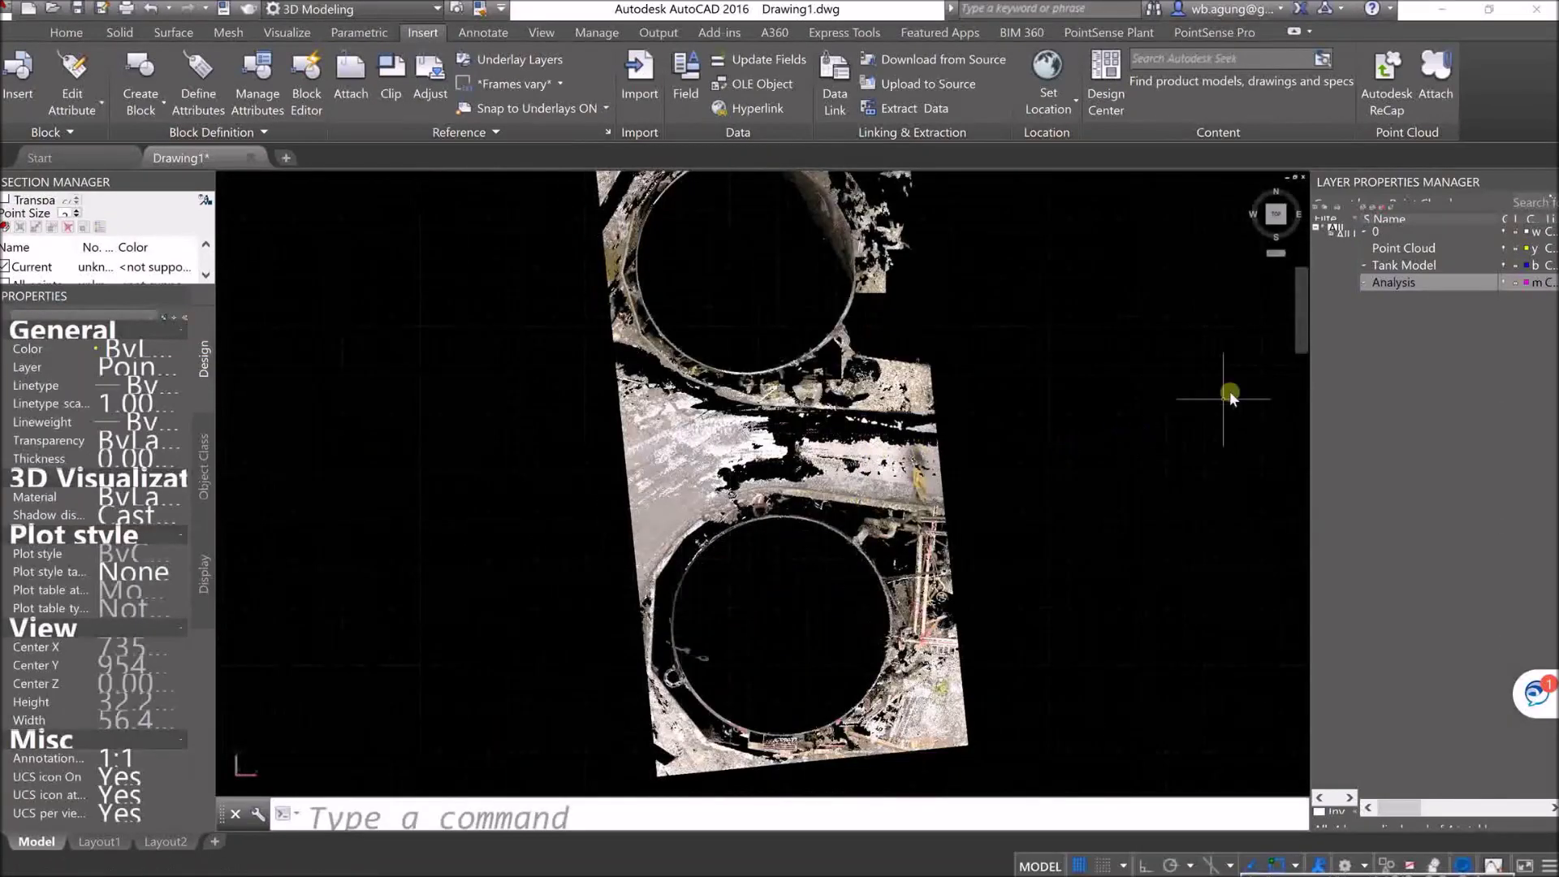
{"action": "scroll", "coordinate": [925, 524], "scroll_direction": "down", "scroll_amount": 2}
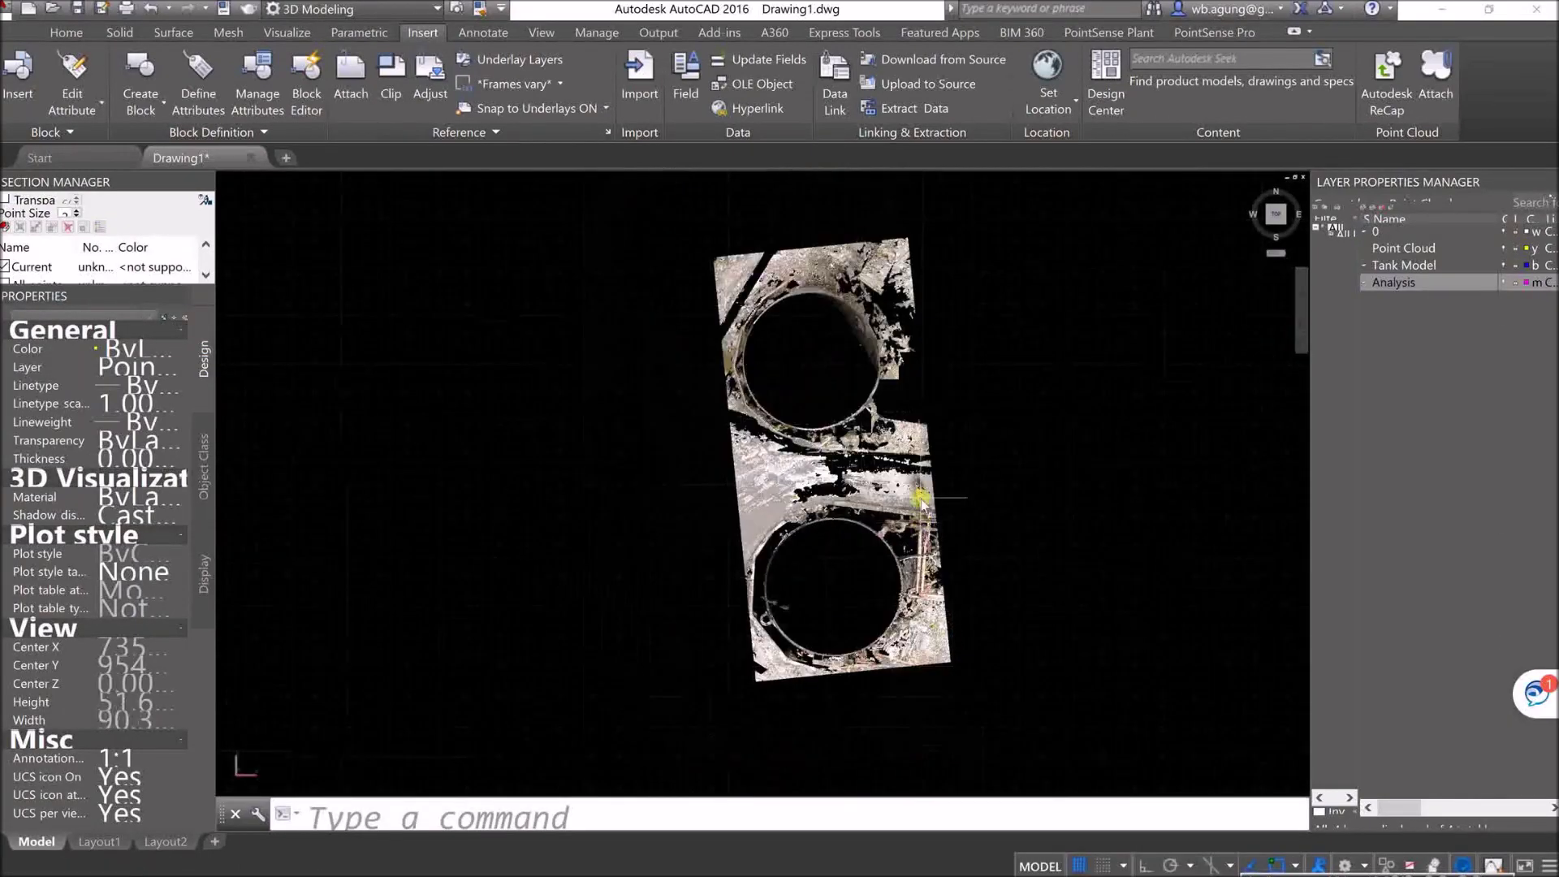
{"action": "left_click", "coordinate": [1299, 329]}
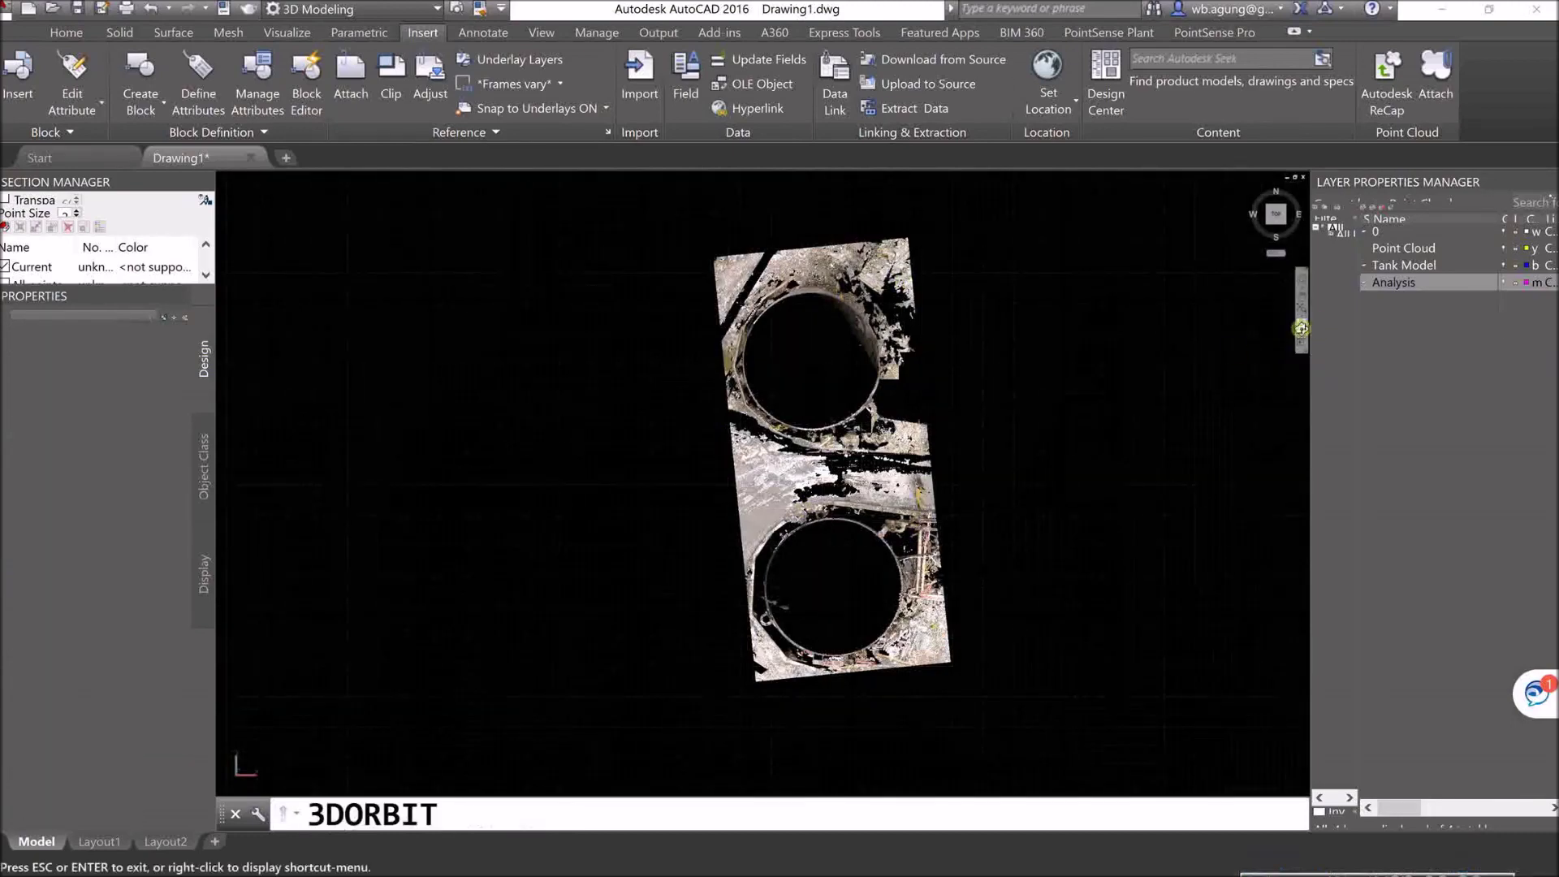
{"action": "left_click_drag", "start_coordinate": [845, 611], "coordinate": [974, 398]}
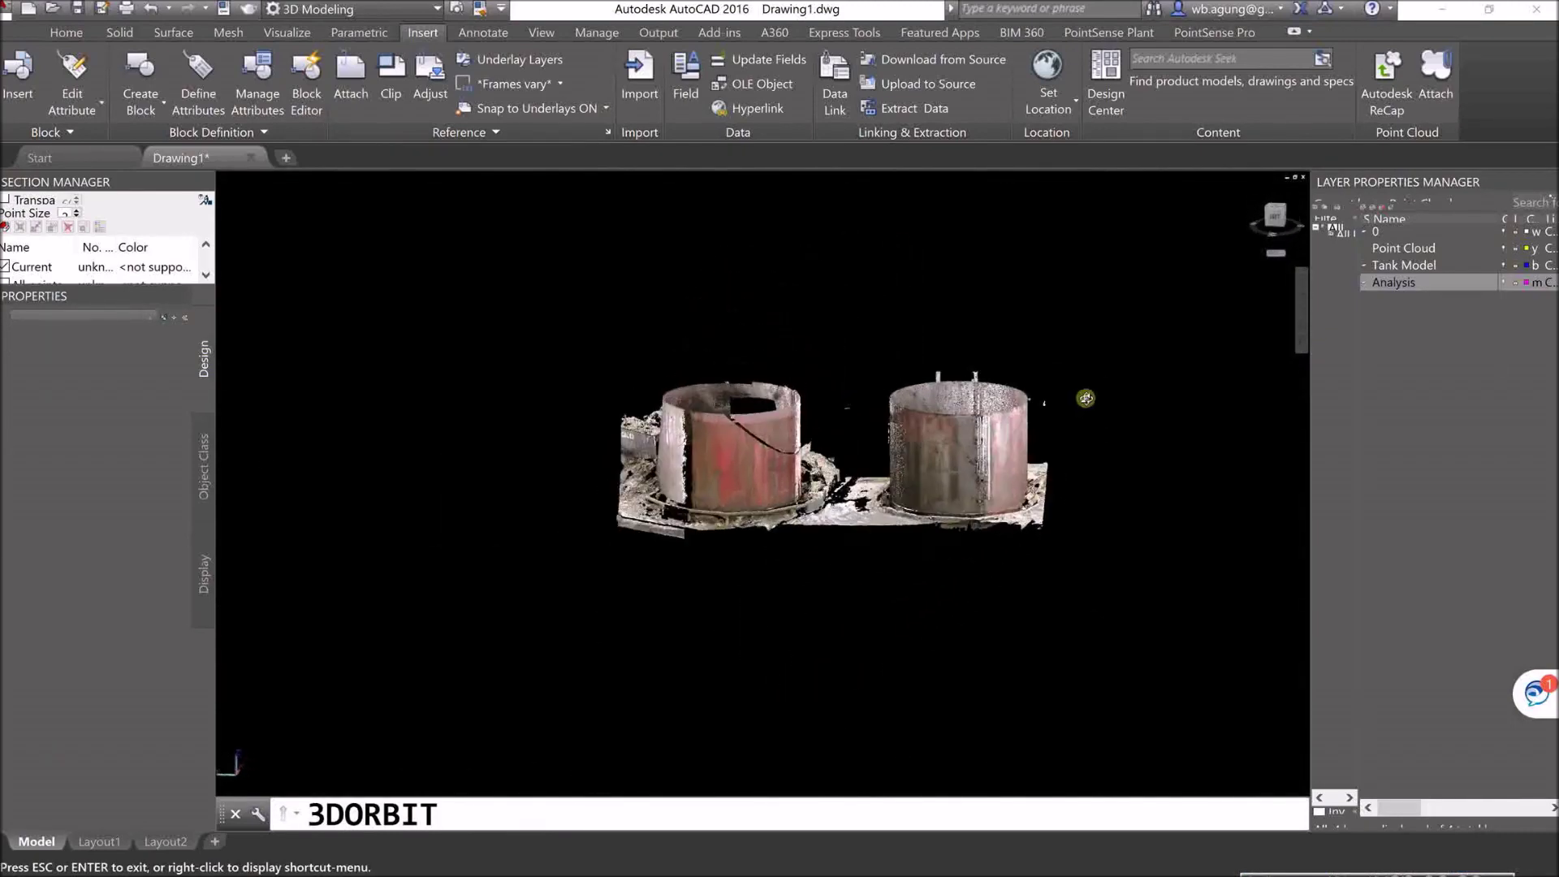
{"action": "scroll", "coordinate": [960, 469], "scroll_direction": "up", "scroll_amount": 5}
{"action": "left_click_drag", "start_coordinate": [961, 470], "coordinate": [982, 407]}
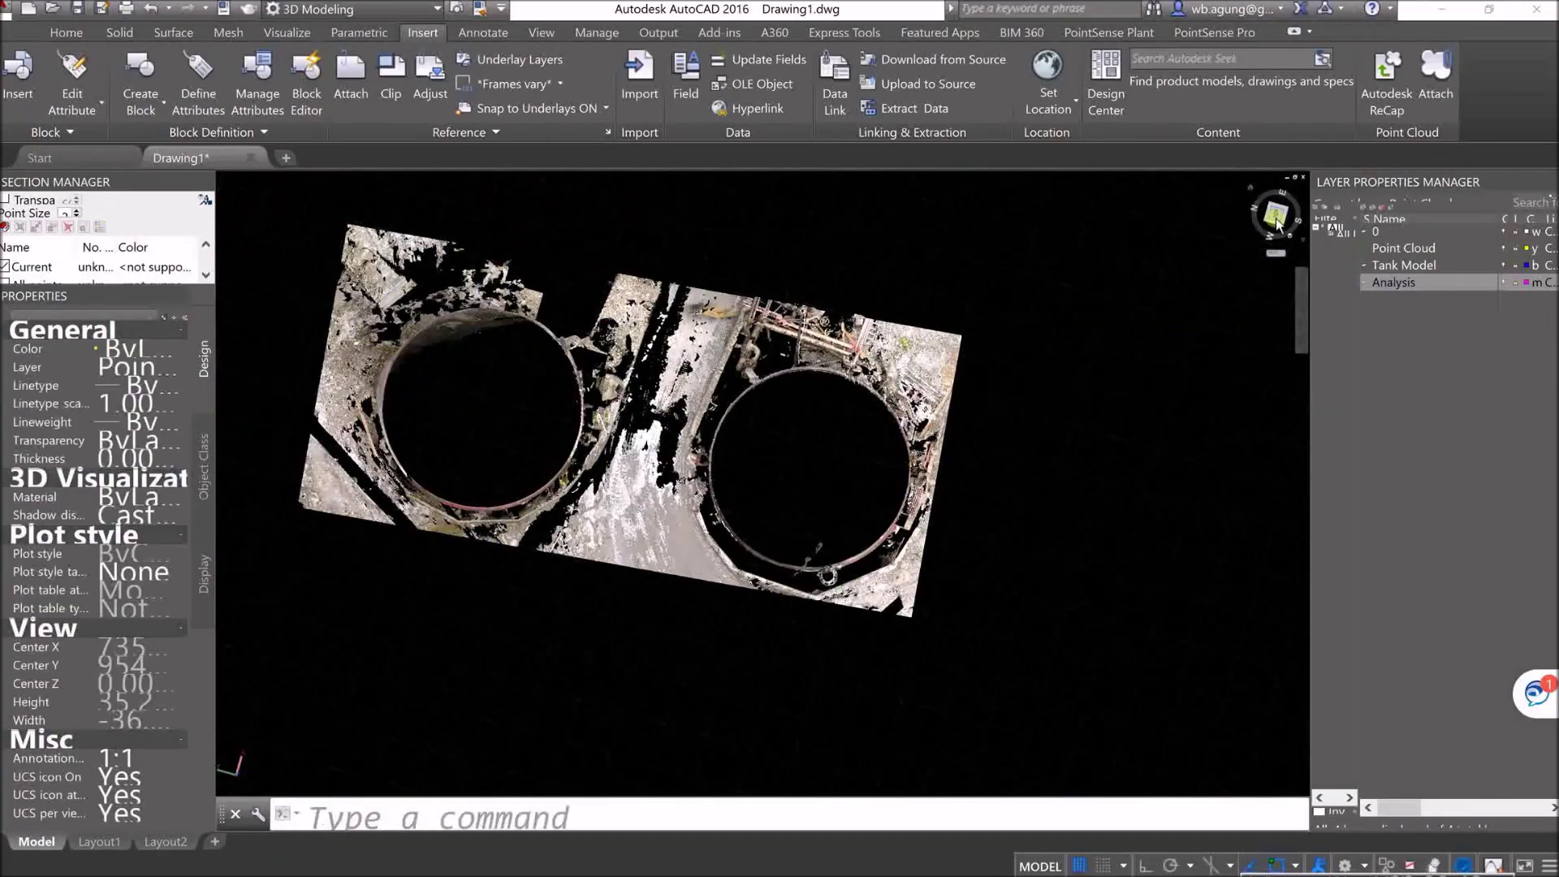
Step: Restore the top view with north up and frame the southern tank's circular rim
{"action": "left_click", "coordinate": [1276, 215]}
{"action": "left_click", "coordinate": [1302, 200]}
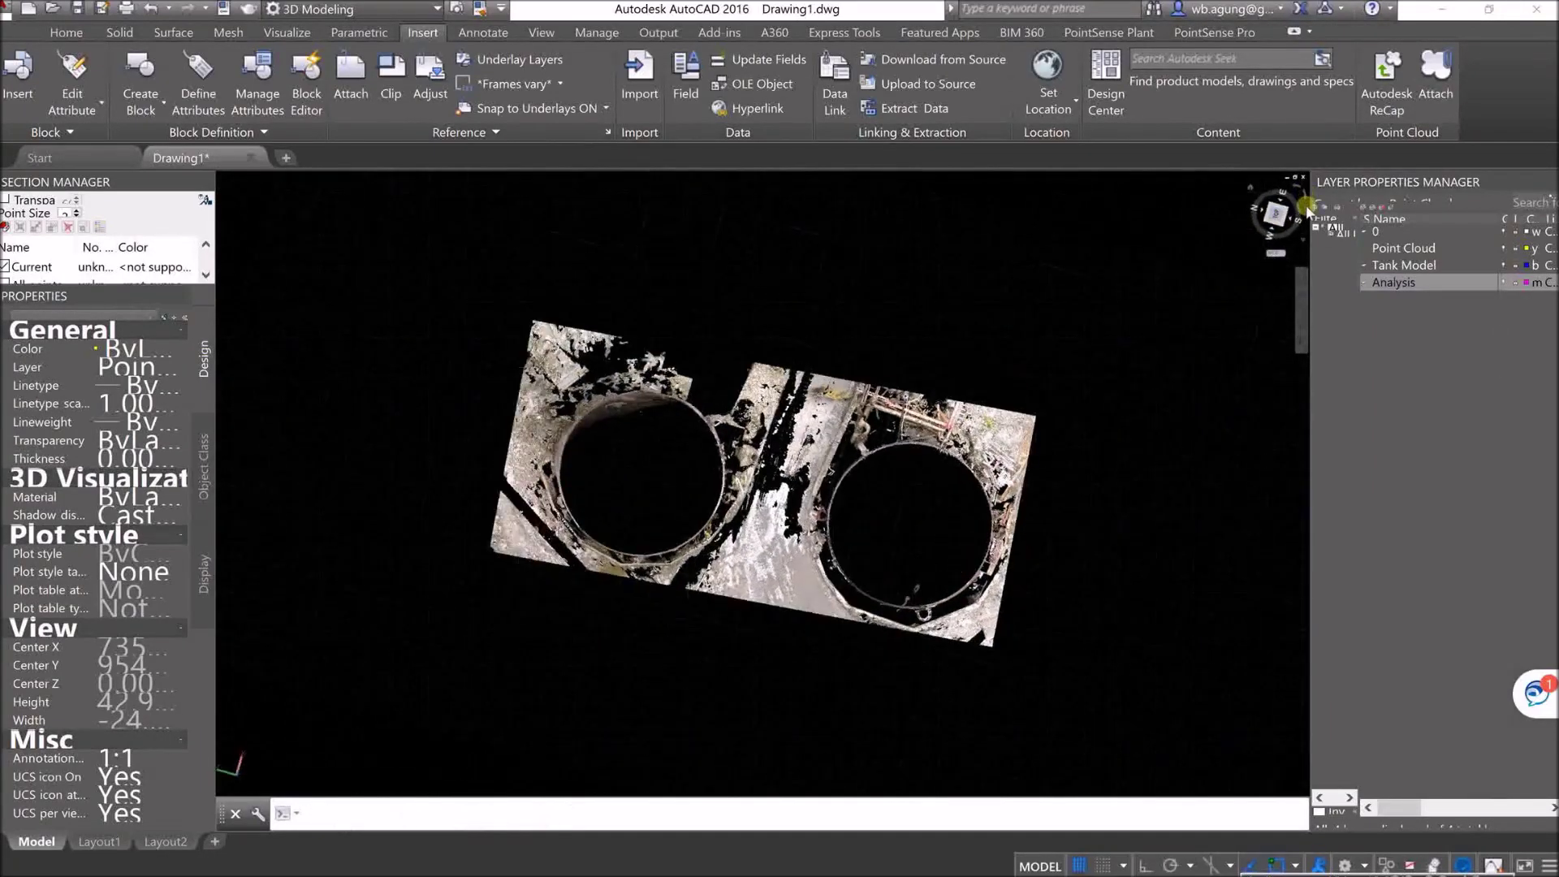
{"action": "middle_click_drag", "start_coordinate": [1010, 459], "coordinate": [949, 294]}
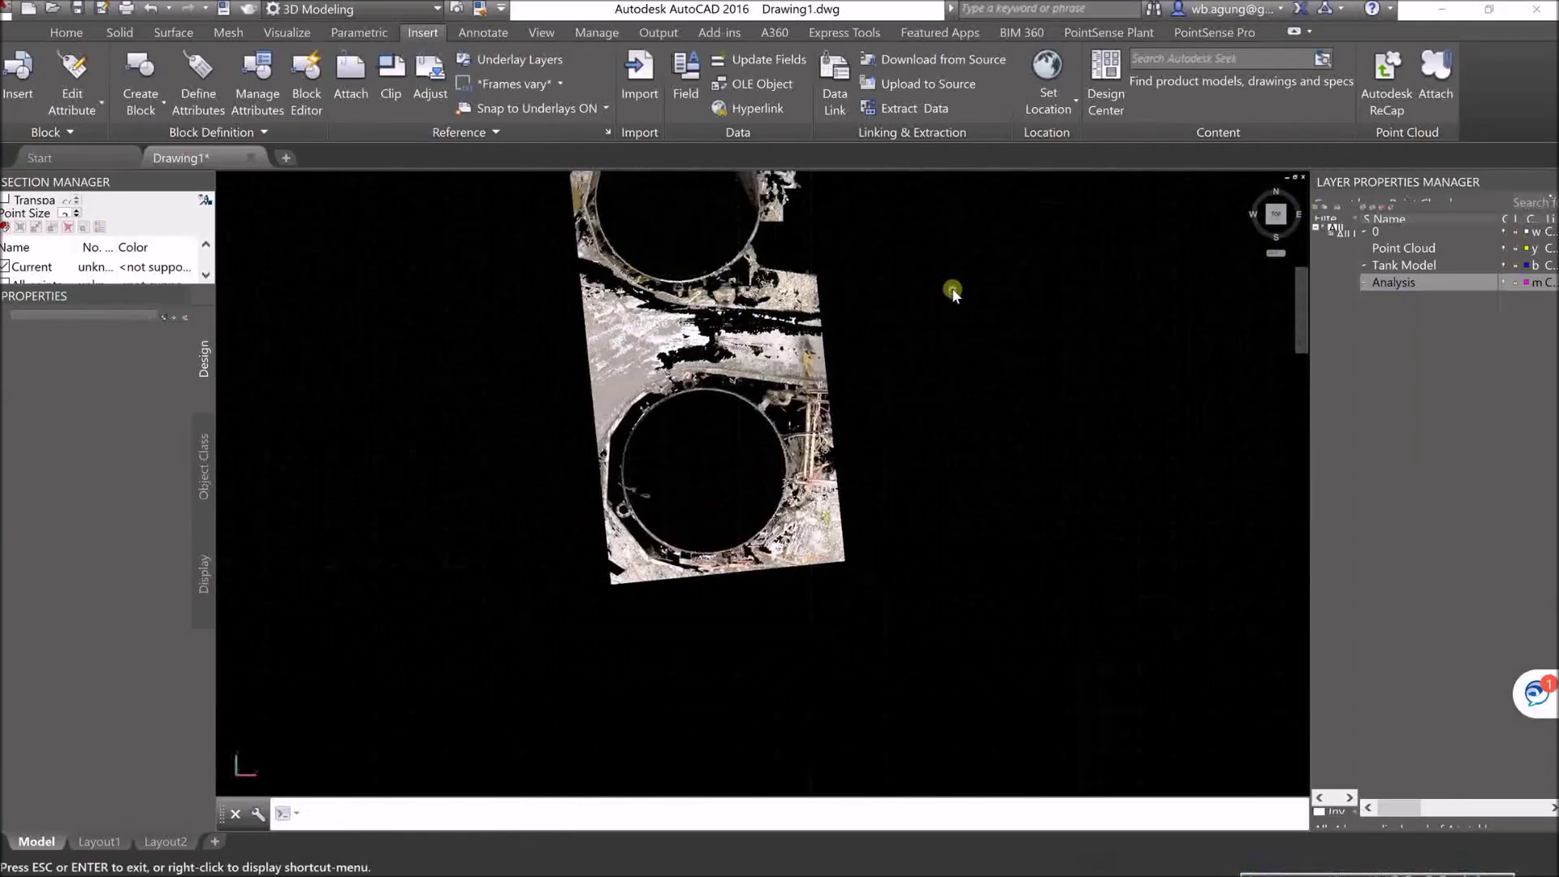
{"action": "scroll", "coordinate": [677, 424], "scroll_direction": "up", "scroll_amount": 5}
{"action": "middle_click_drag", "start_coordinate": [695, 420], "coordinate": [724, 362]}
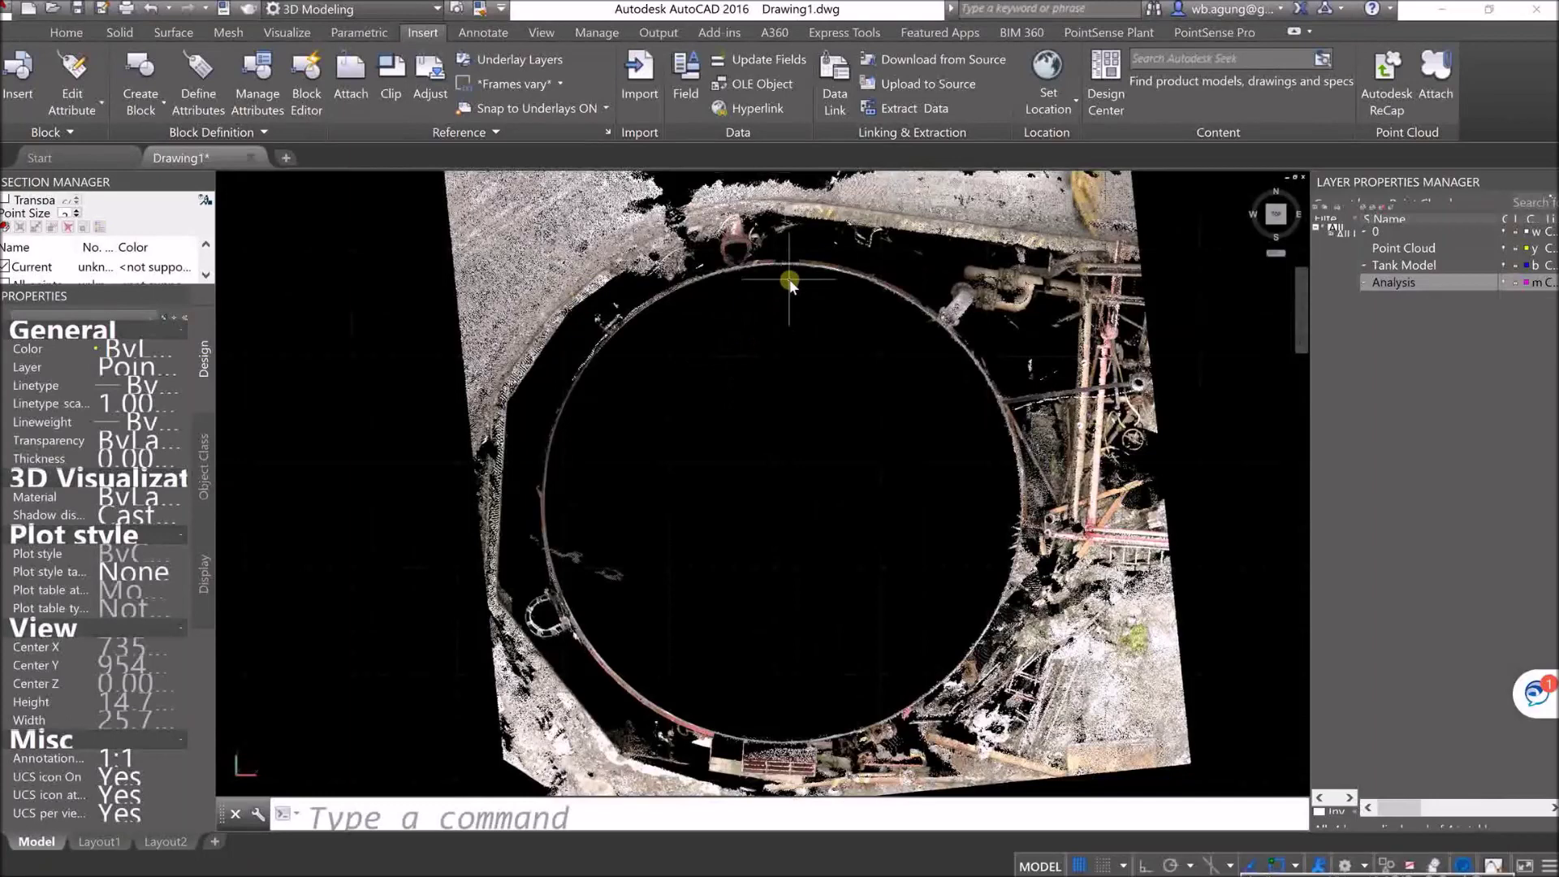
{"action": "middle_click_drag", "start_coordinate": [966, 520], "coordinate": [930, 479]}
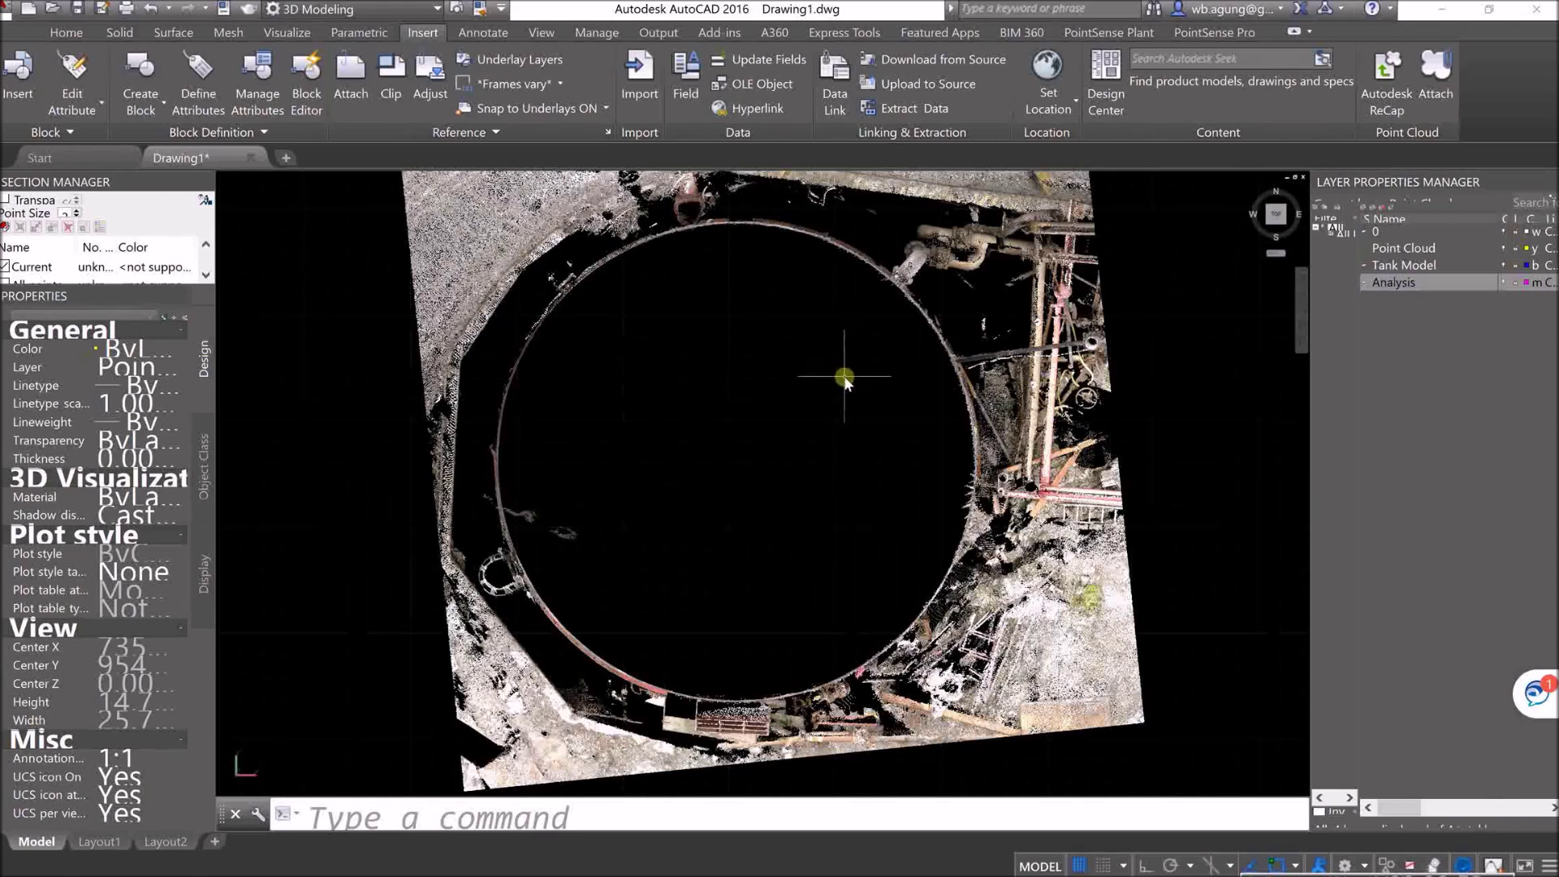
Step: Check both tanks in plan, center the southern one, and bring up the PointSense Plant tools
{"action": "scroll", "coordinate": [837, 400], "scroll_direction": "down", "scroll_amount": 4}
{"action": "scroll", "coordinate": [837, 400], "scroll_direction": "down", "scroll_amount": 2}
{"action": "middle_click_drag", "start_coordinate": [838, 326], "coordinate": [835, 428]}
{"action": "scroll", "coordinate": [834, 298], "scroll_direction": "up", "scroll_amount": 3}
{"action": "scroll", "coordinate": [834, 300], "scroll_direction": "down", "scroll_amount": 2}
{"action": "scroll", "coordinate": [812, 455], "scroll_direction": "up", "scroll_amount": 4}
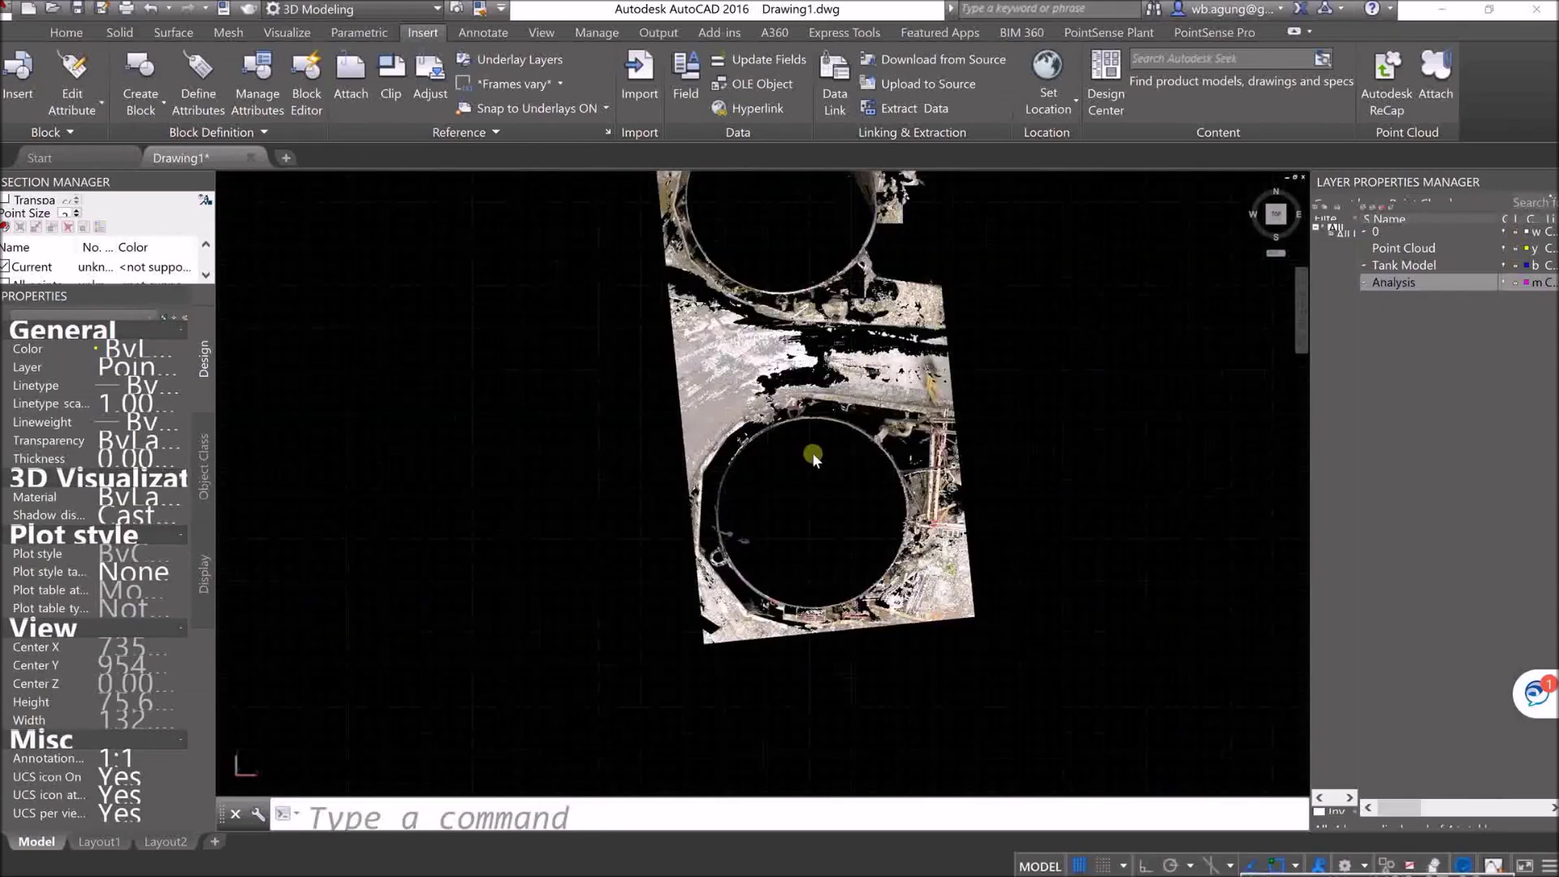
{"action": "middle_click_drag", "start_coordinate": [825, 462], "coordinate": [763, 390]}
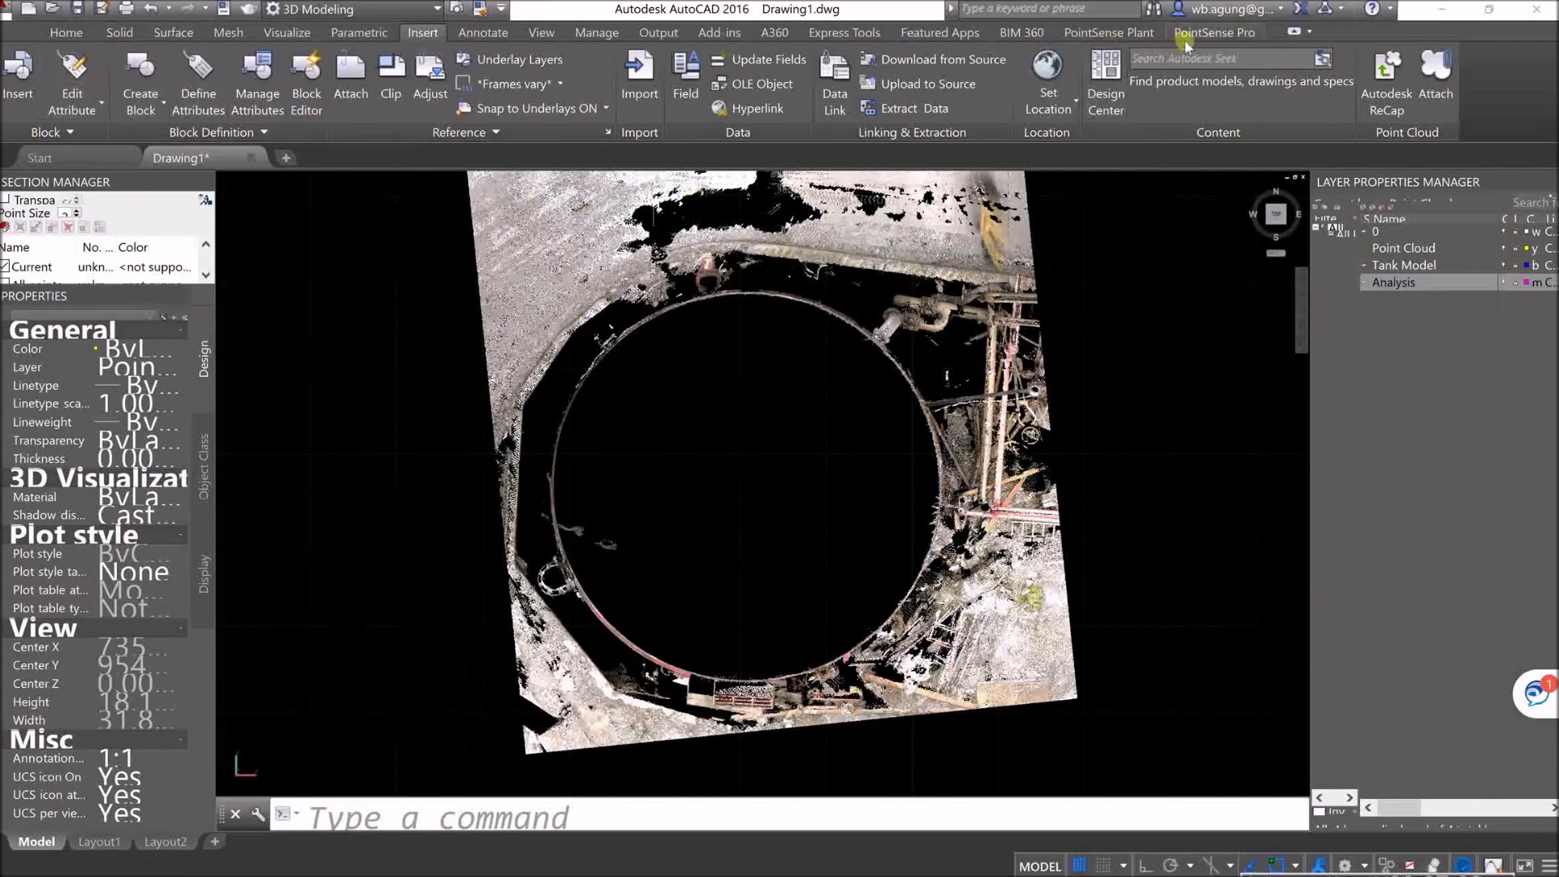
{"action": "left_click", "coordinate": [1108, 32]}
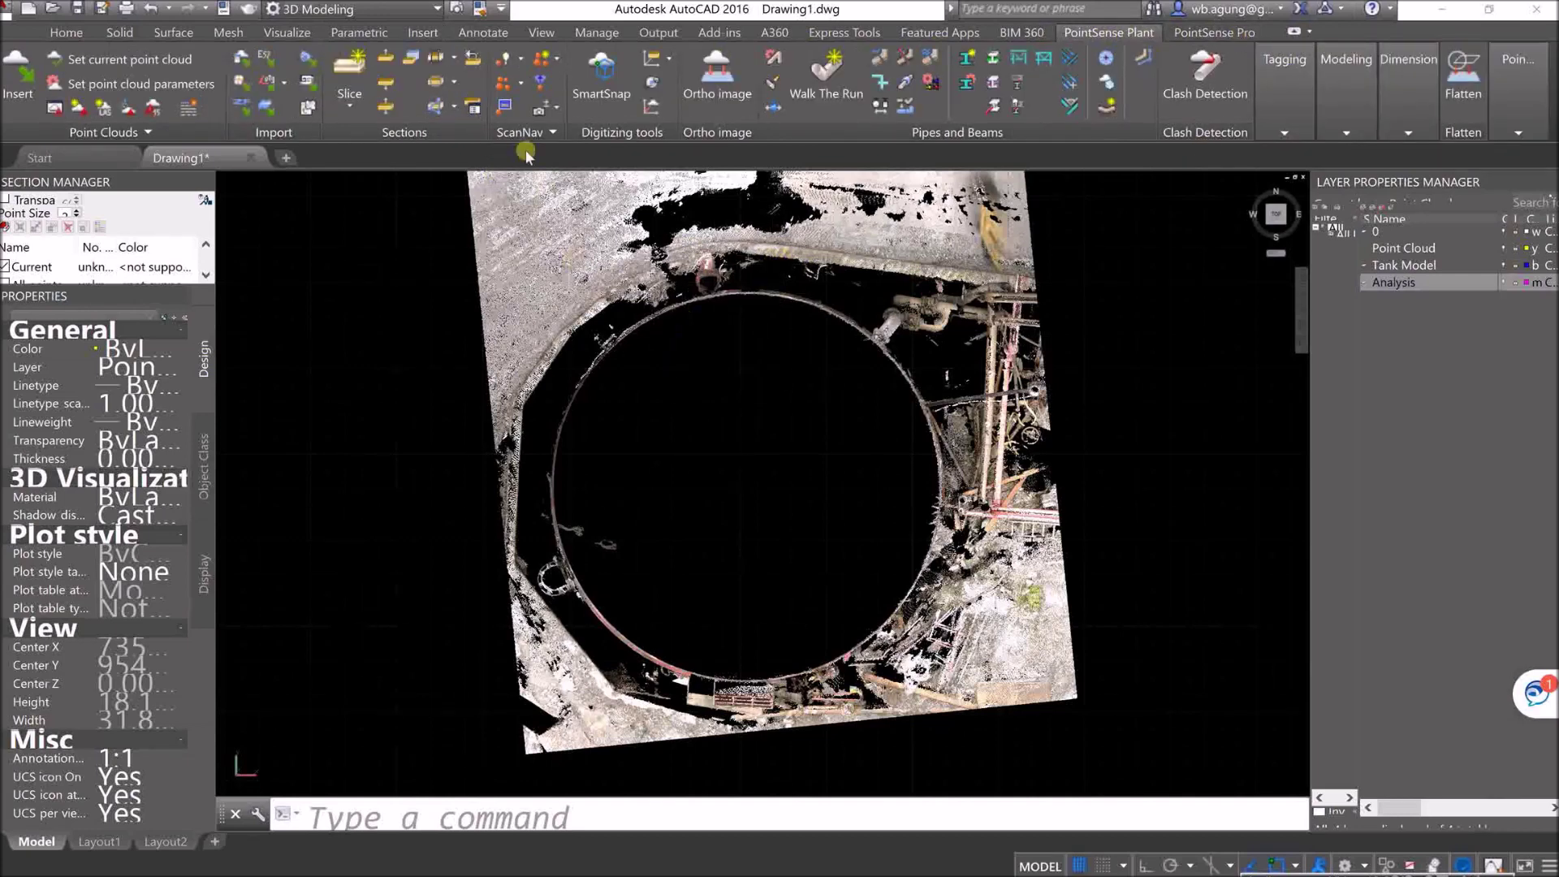
{"action": "left_click", "coordinate": [452, 86]}
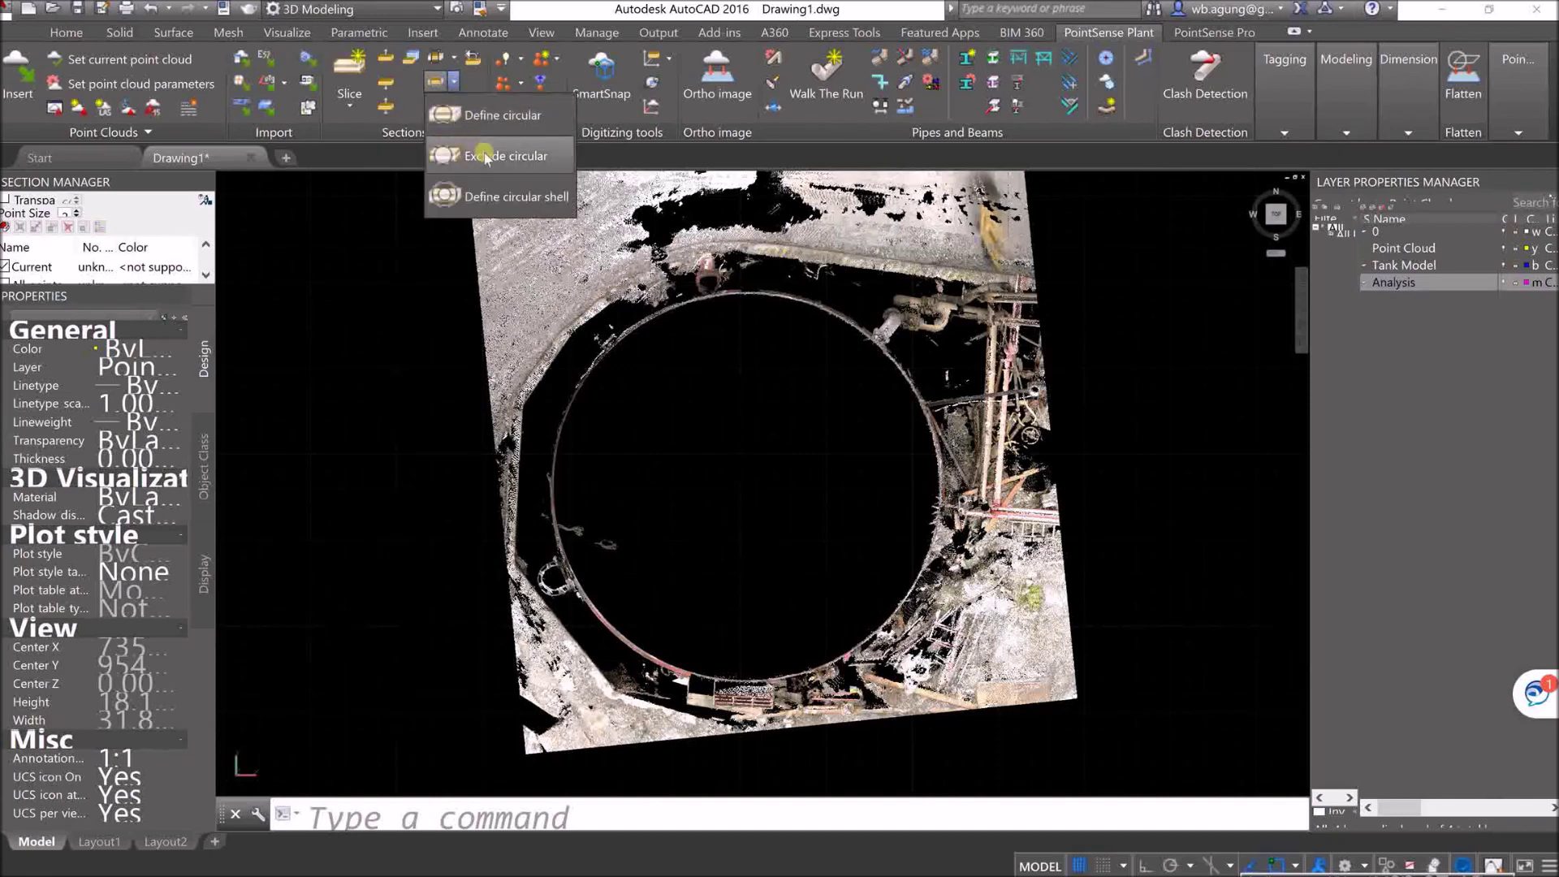
{"action": "left_click", "coordinate": [523, 161]}
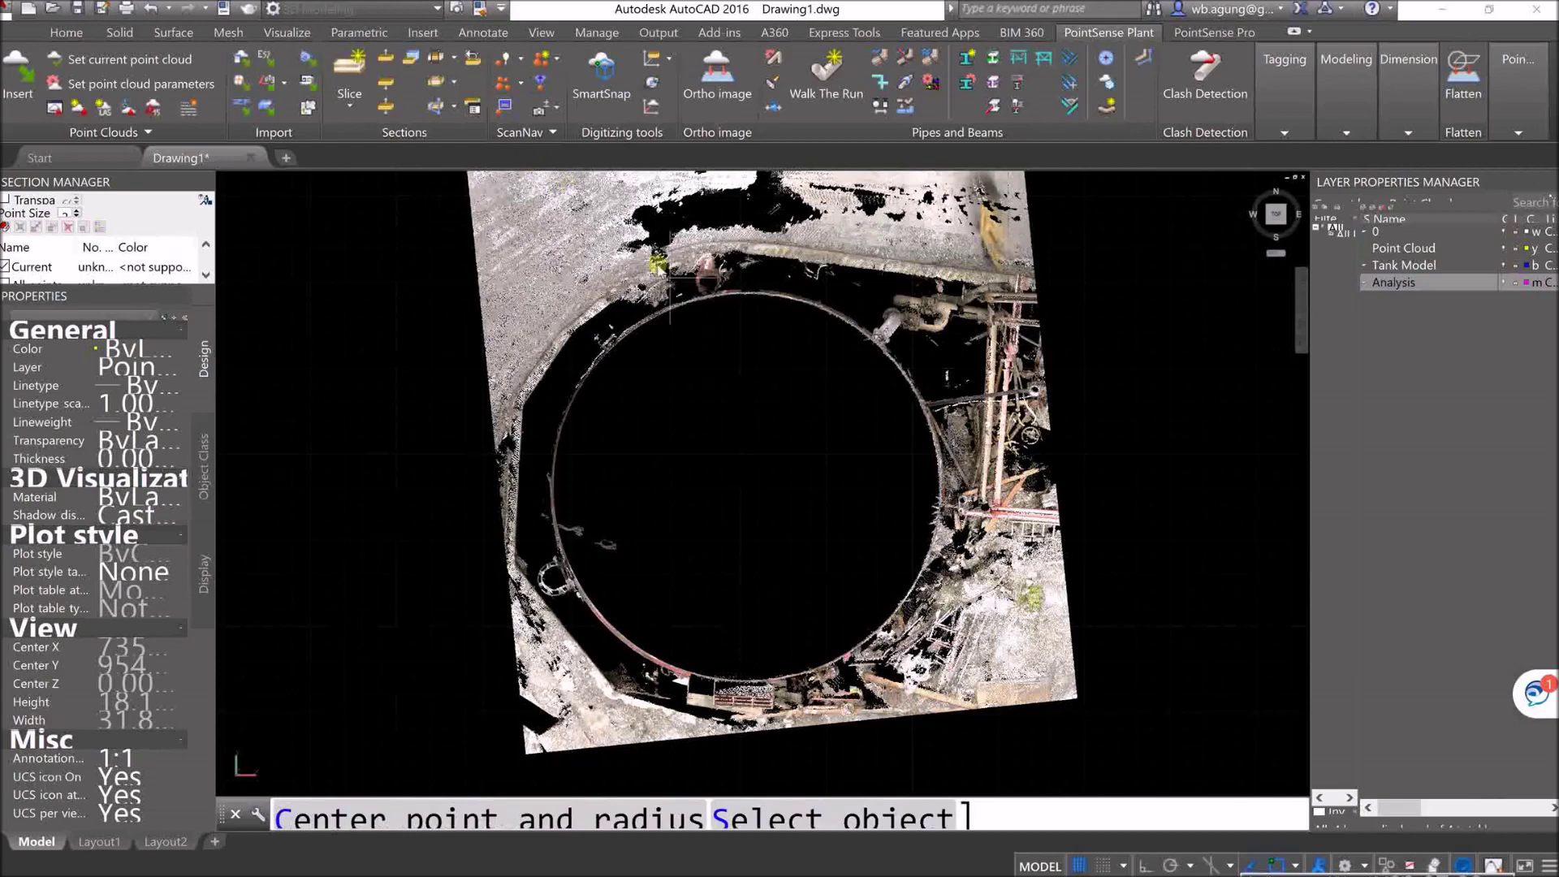
{"action": "scroll", "coordinate": [586, 372], "scroll_direction": "up", "scroll_amount": 8}
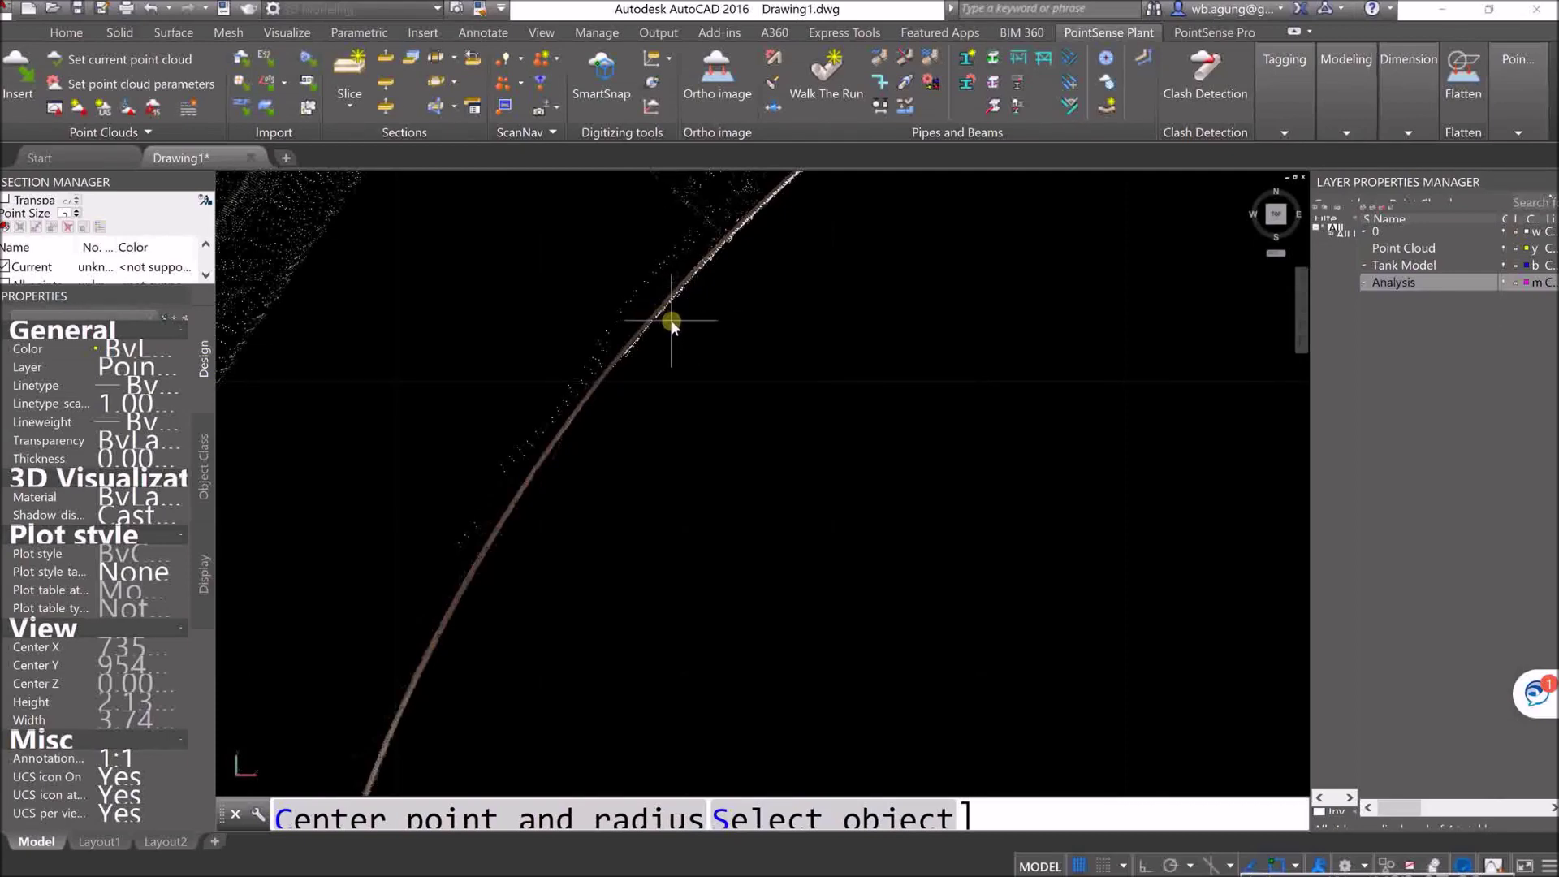
{"action": "left_click", "coordinate": [660, 316]}
{"action": "scroll", "coordinate": [807, 330], "scroll_direction": "down", "scroll_amount": 10}
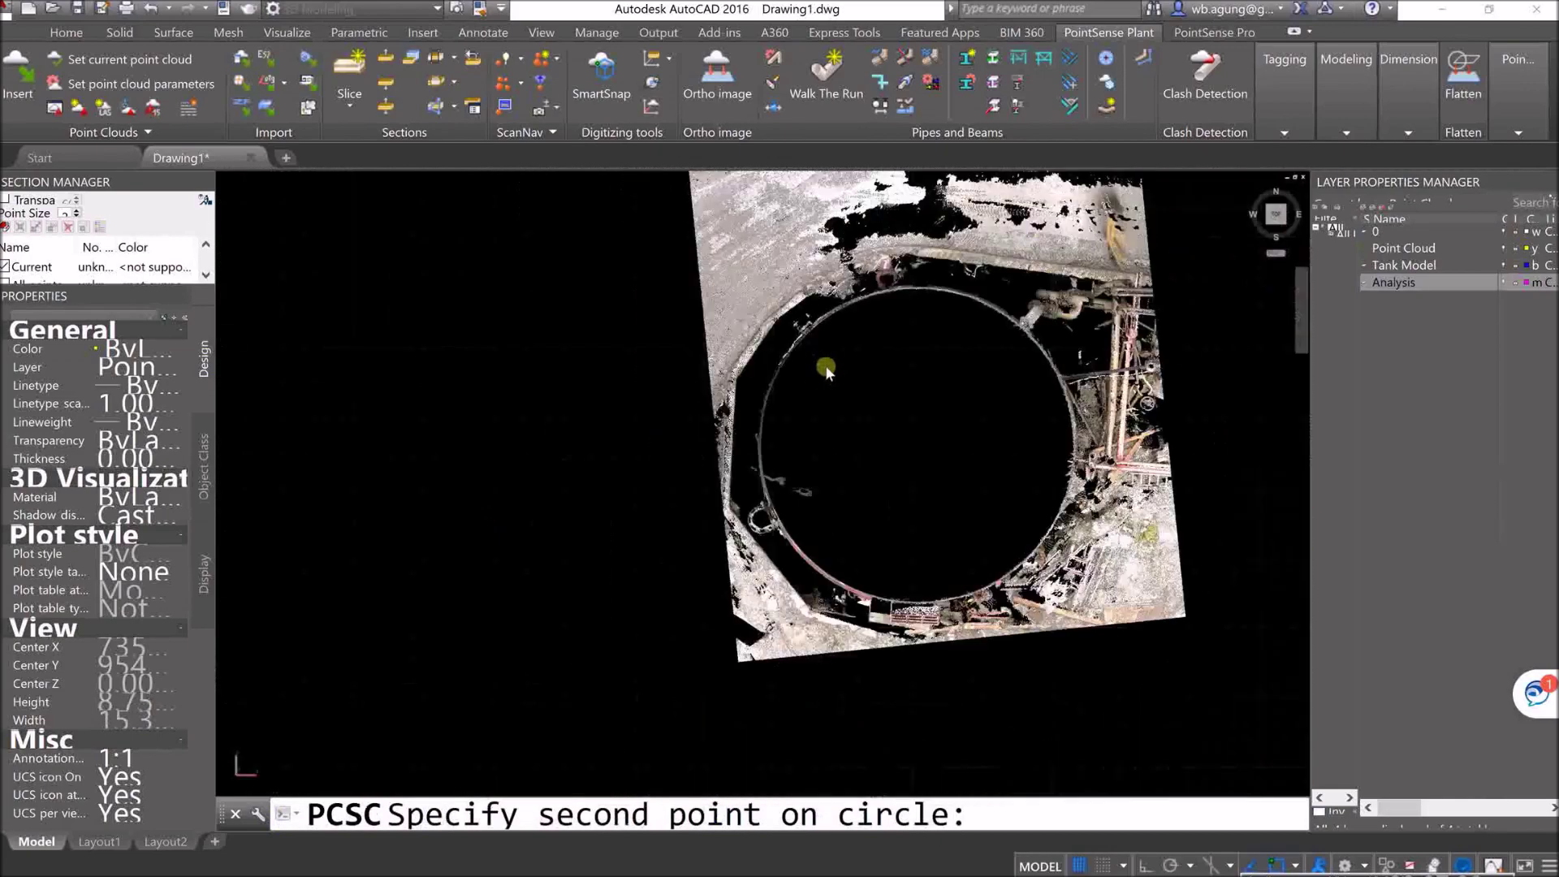
{"action": "scroll", "coordinate": [971, 382], "scroll_direction": "up", "scroll_amount": 10}
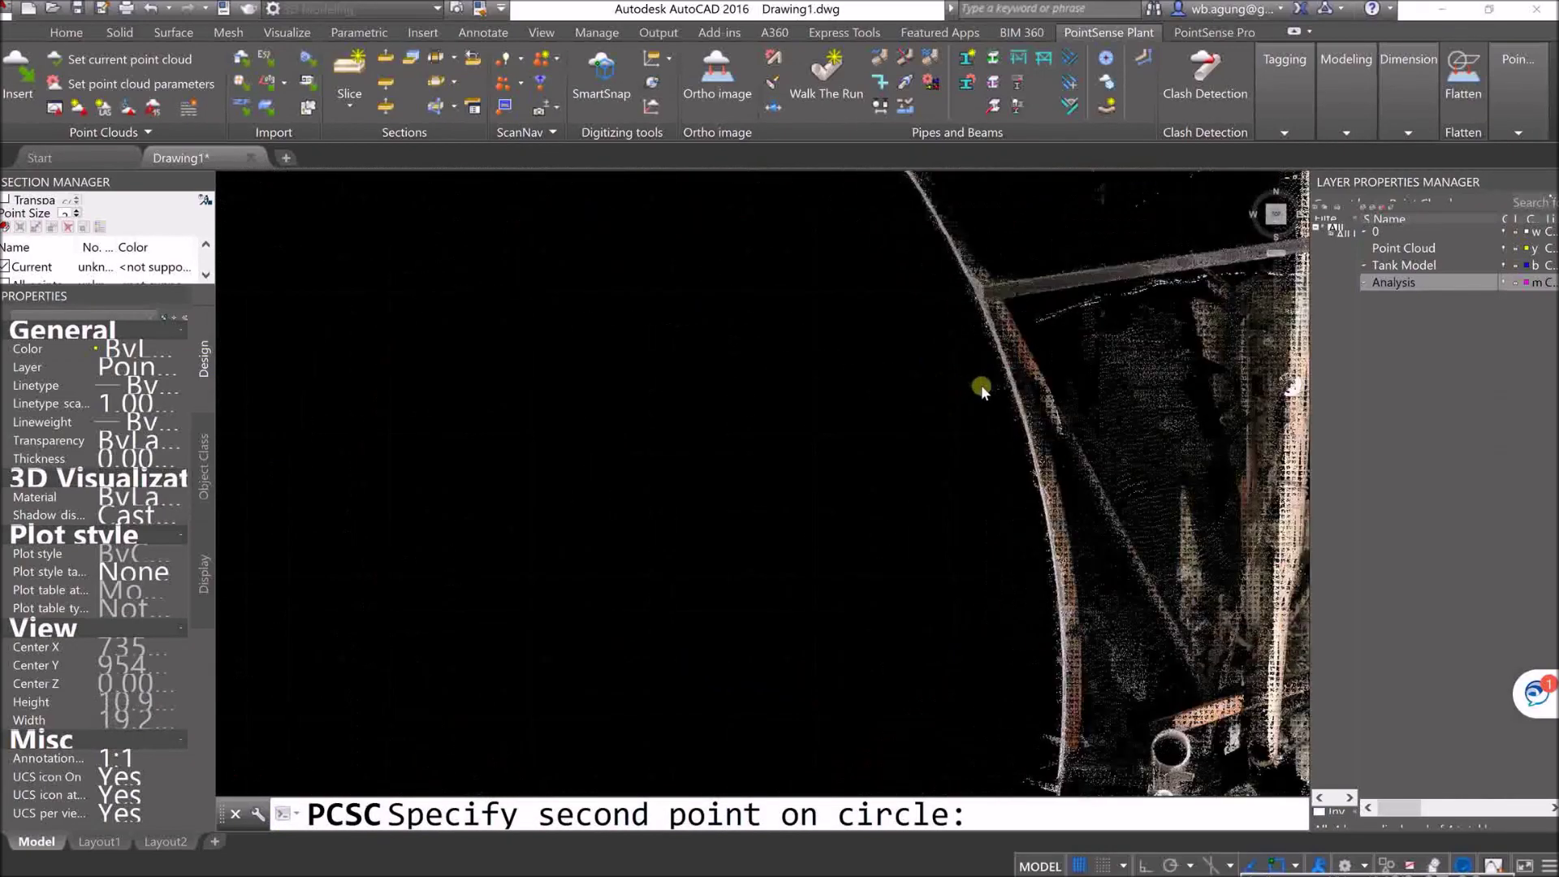
{"action": "scroll", "coordinate": [1010, 326], "scroll_direction": "up", "scroll_amount": 4}
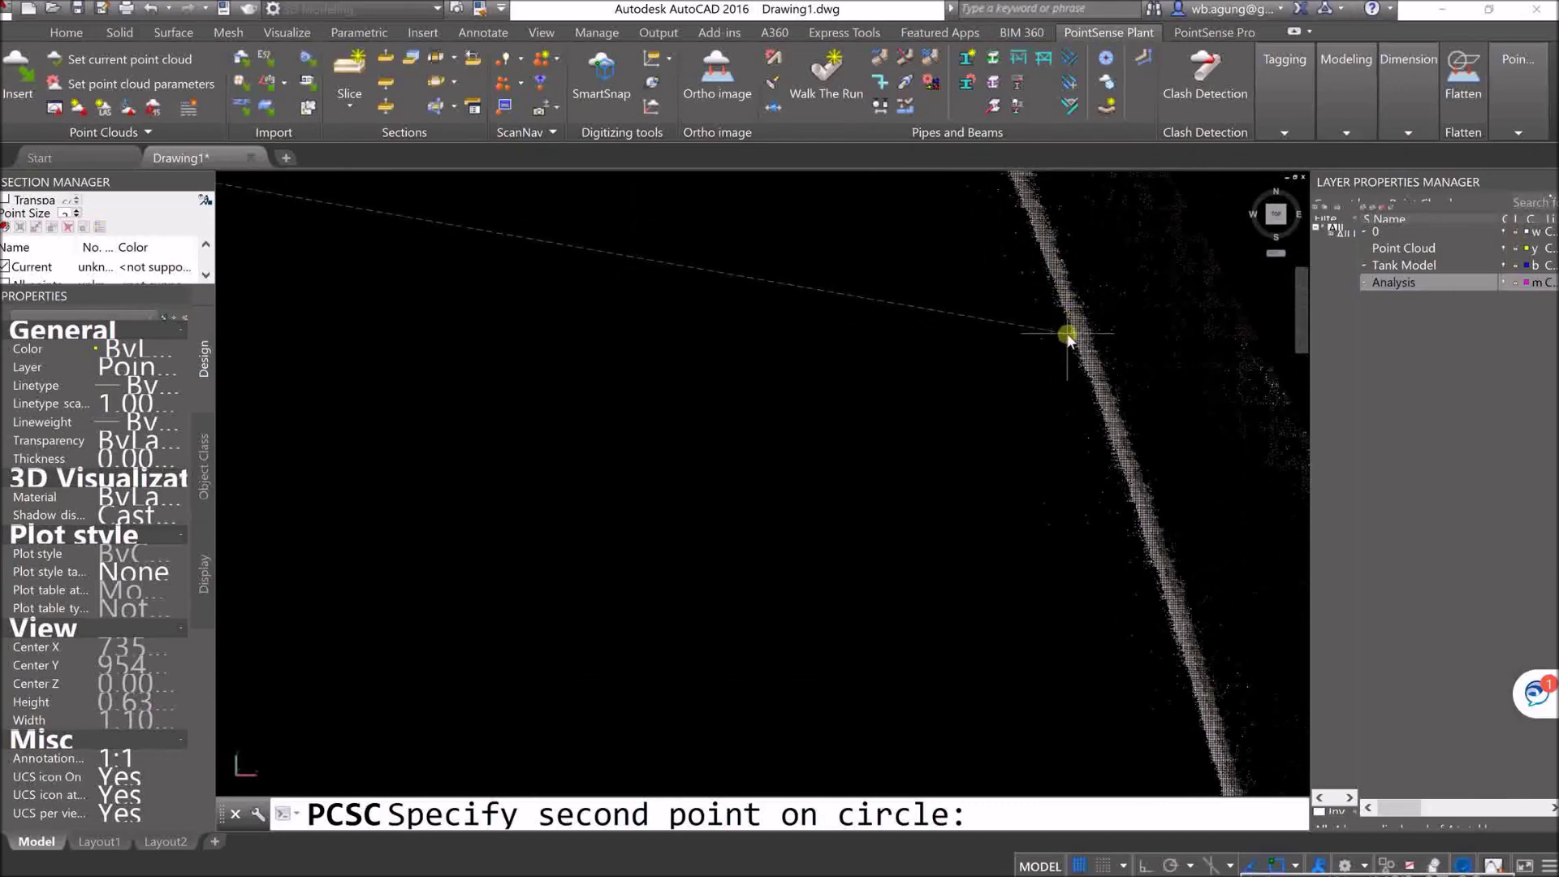
{"action": "left_click", "coordinate": [1067, 333]}
Step: Orbit the southern tank to examine its rim and outer wall in 3D, and restore the top view over the rim
{"action": "left_click", "coordinate": [1304, 328]}
{"action": "left_click_drag", "start_coordinate": [990, 479], "coordinate": [663, 542]}
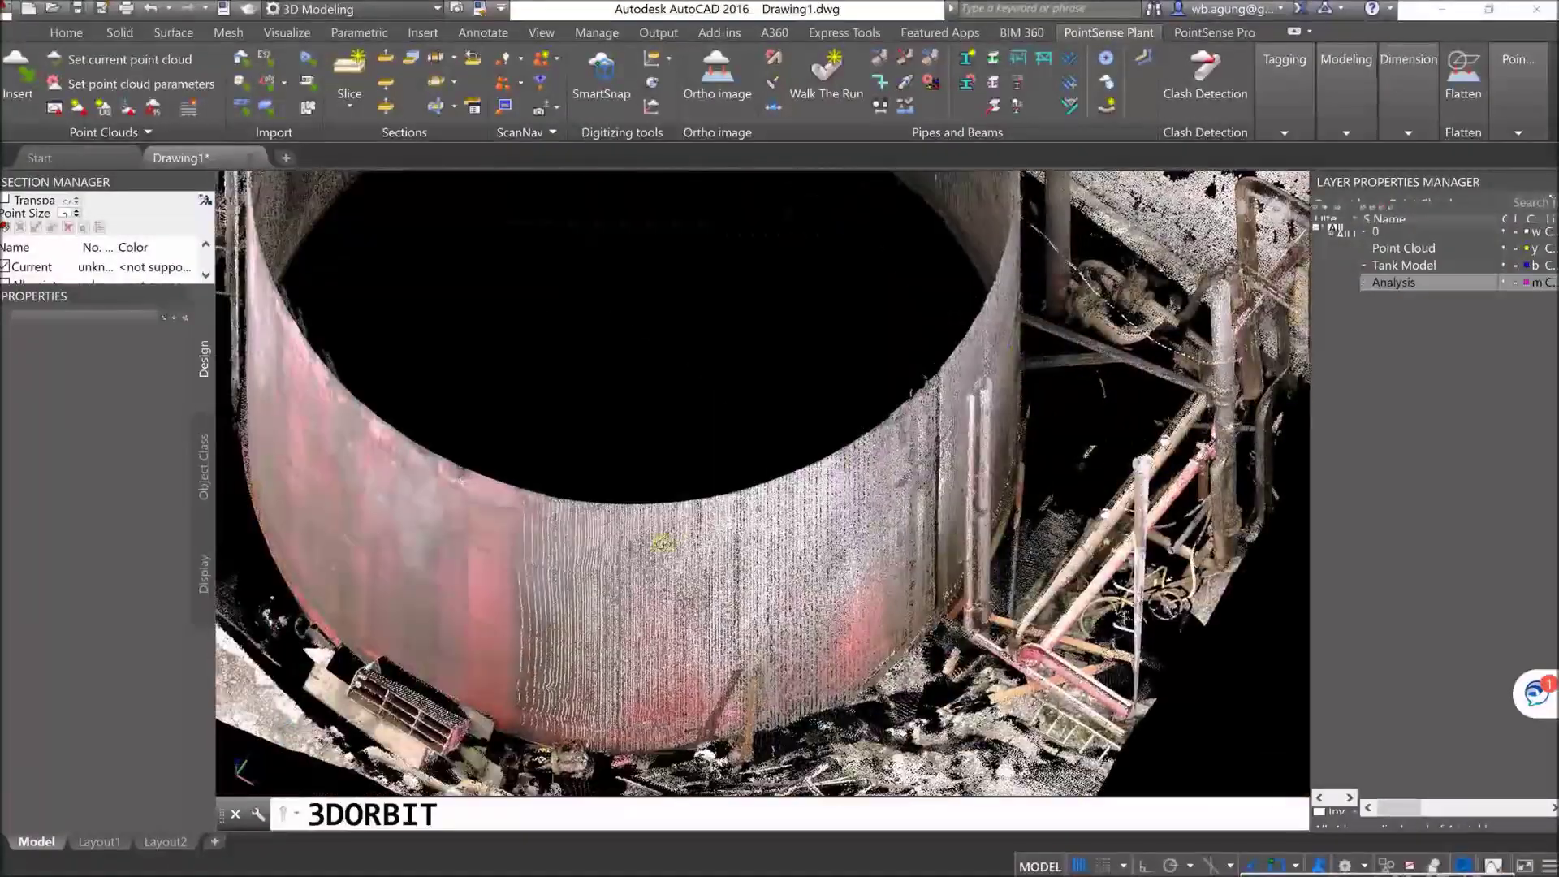
{"action": "scroll", "coordinate": [664, 543], "scroll_direction": "up", "scroll_amount": 5}
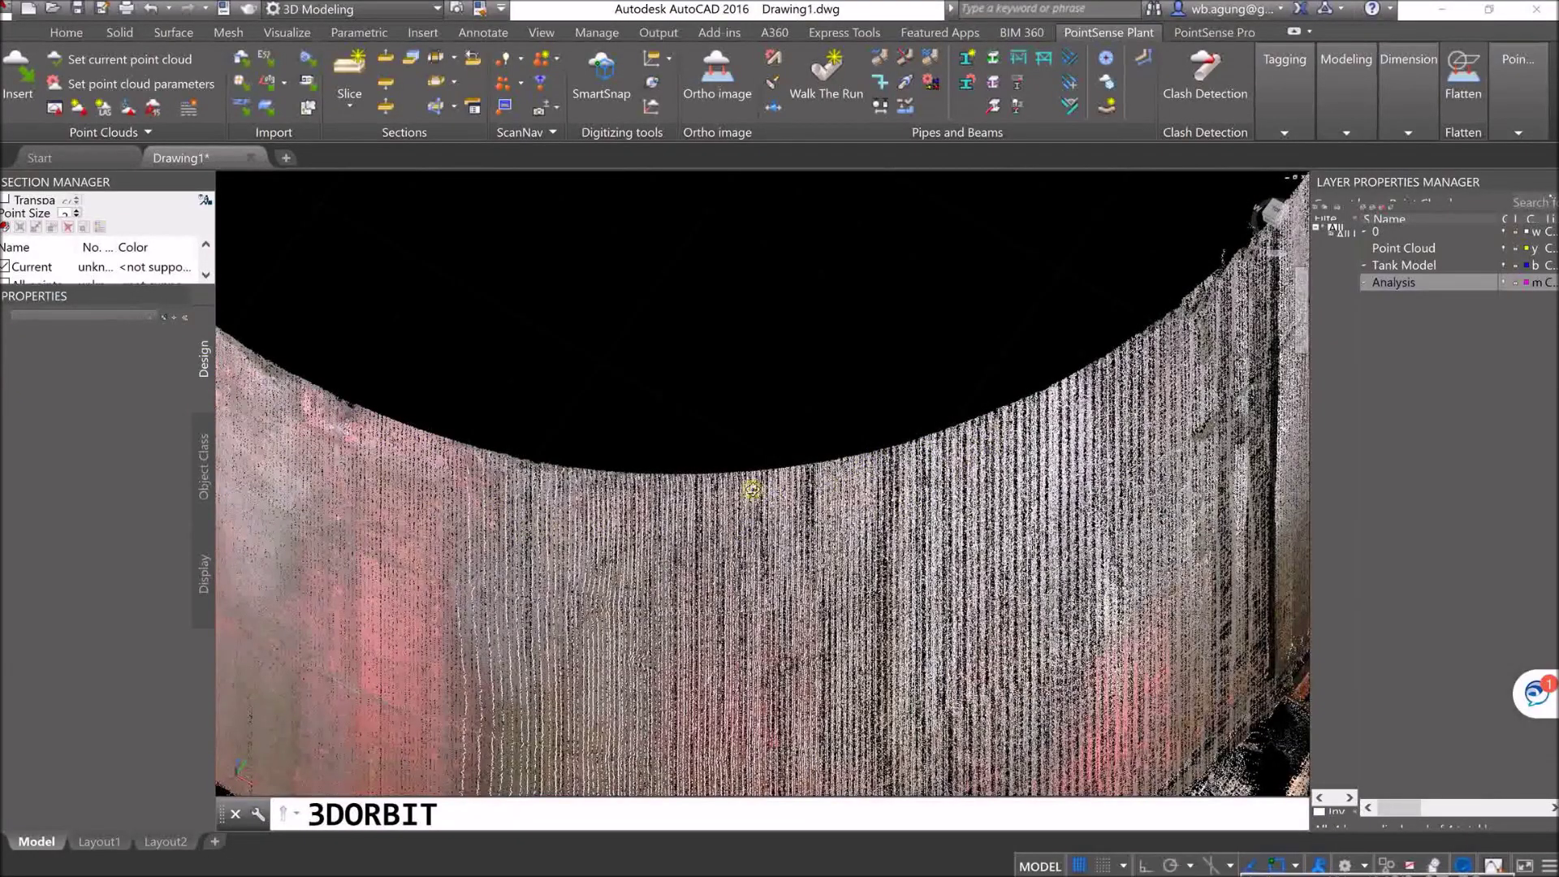
{"action": "scroll", "coordinate": [755, 490], "scroll_direction": "down", "scroll_amount": 6}
{"action": "middle_click_drag", "start_coordinate": [797, 498], "coordinate": [804, 386]}
{"action": "left_click_drag", "start_coordinate": [804, 386], "coordinate": [815, 433]}
{"action": "key", "text": "Escape"}
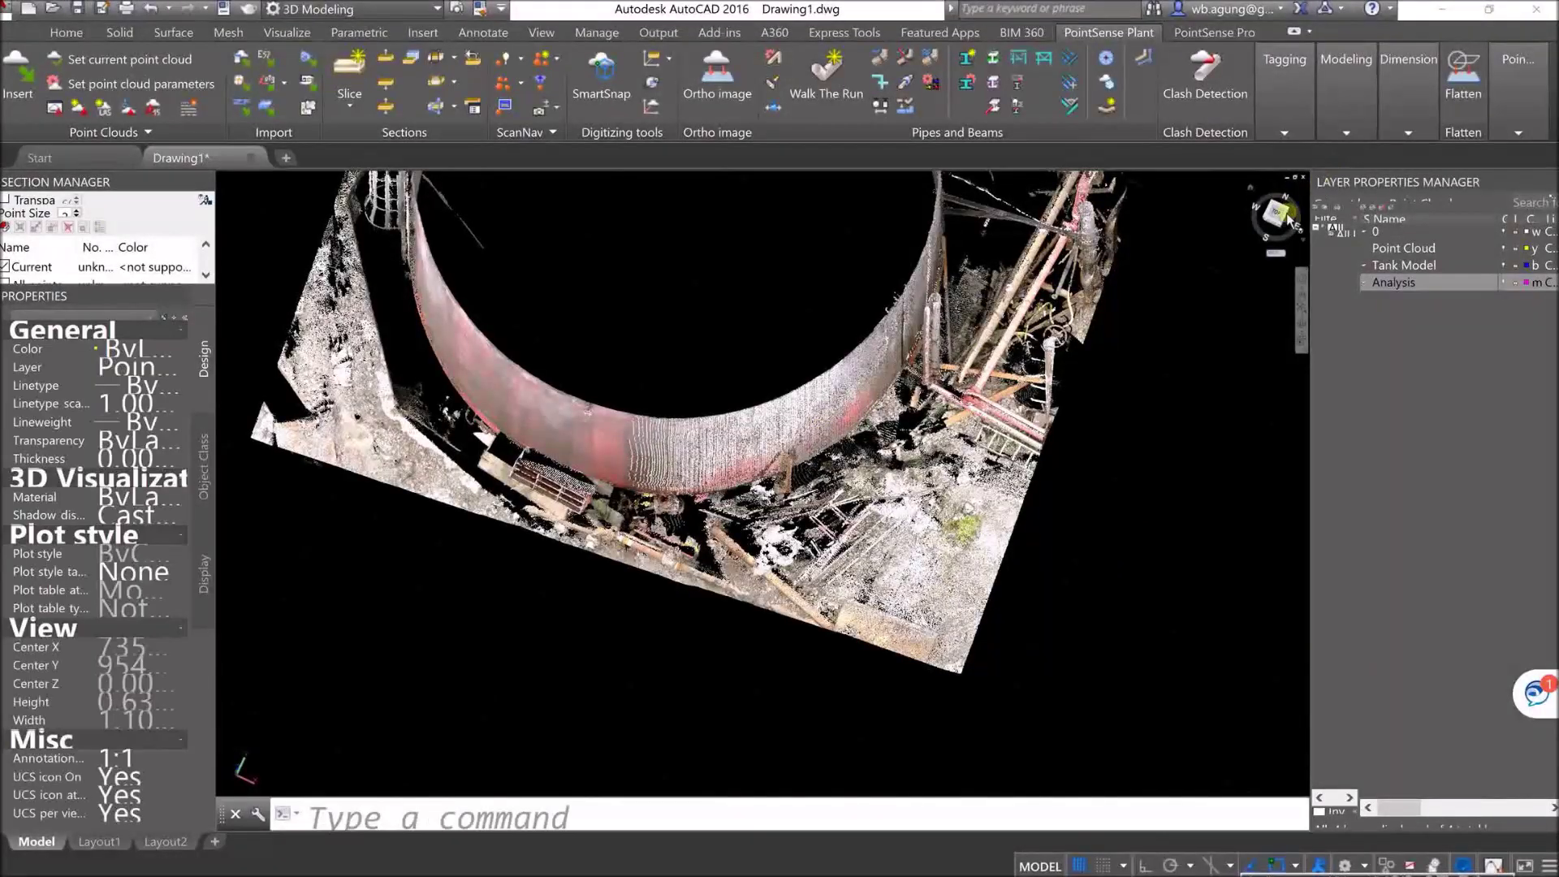
{"action": "left_click", "coordinate": [1277, 213]}
{"action": "scroll", "coordinate": [807, 574], "scroll_direction": "up", "scroll_amount": 6}
{"action": "scroll", "coordinate": [832, 502], "scroll_direction": "up", "scroll_amount": 8}
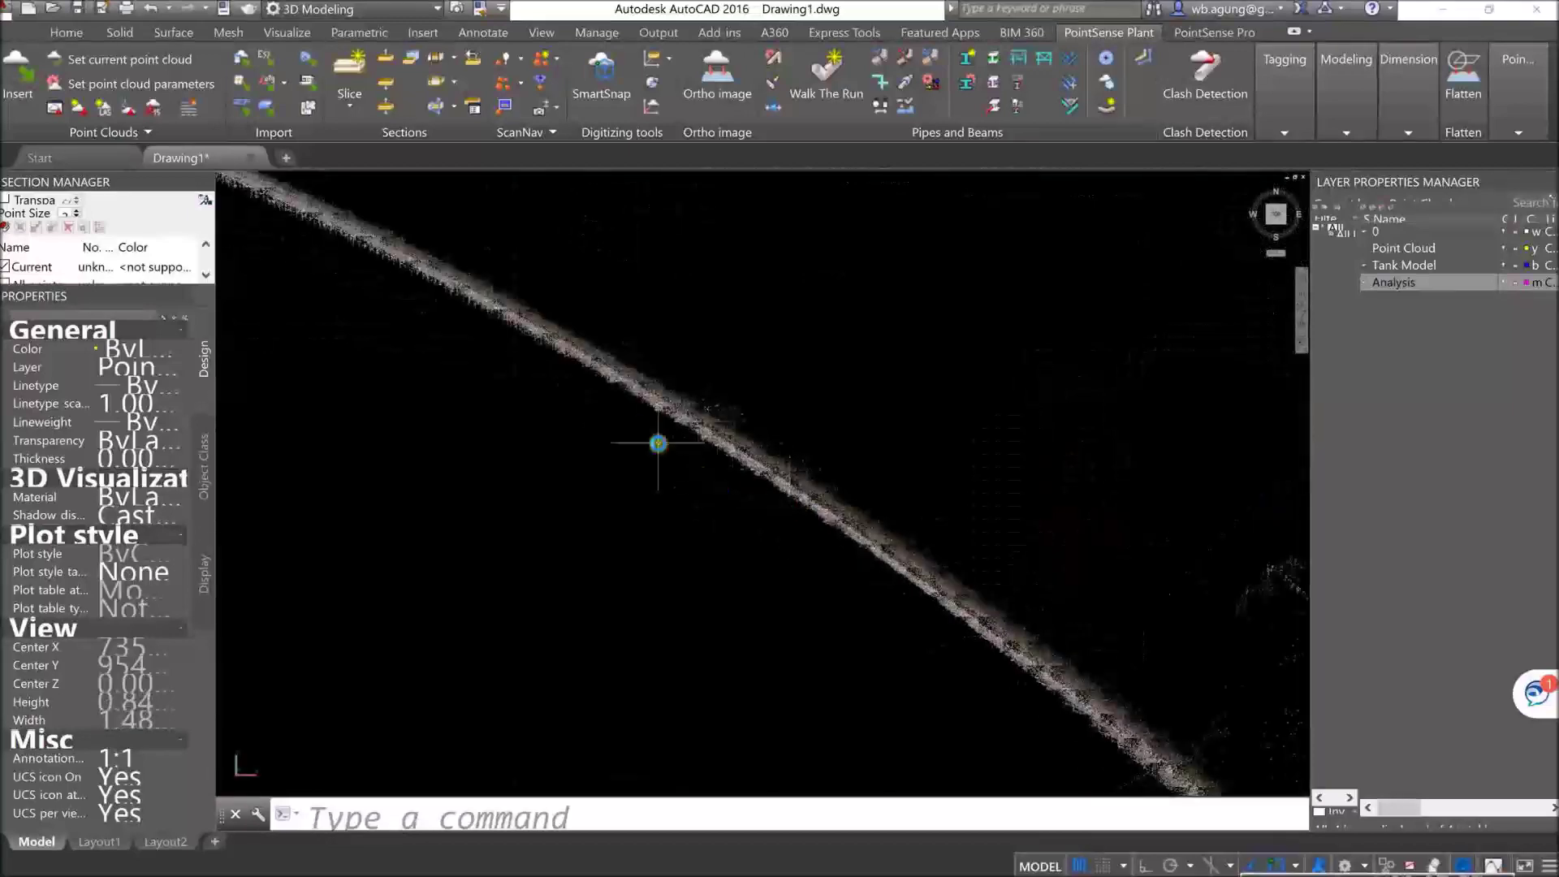
{"action": "scroll", "coordinate": [654, 428], "scroll_direction": "down", "scroll_amount": 8}
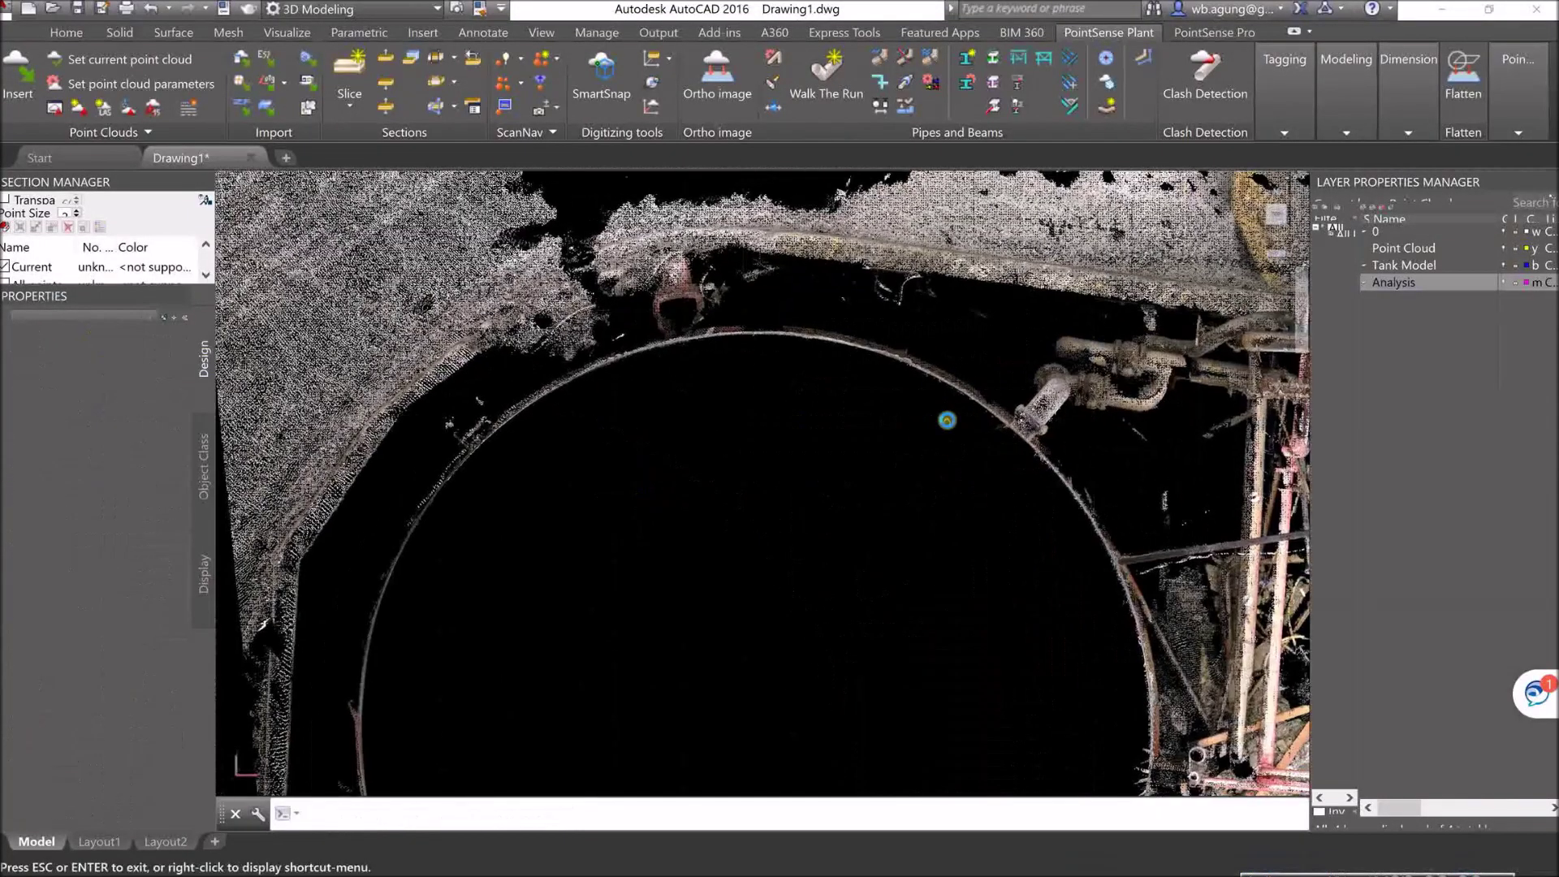
Step: Try to define a circular section of the point cloud through three points on the southern tank's rim
{"action": "left_click", "coordinate": [449, 84]}
{"action": "scroll", "coordinate": [564, 388], "scroll_direction": "up", "scroll_amount": 7}
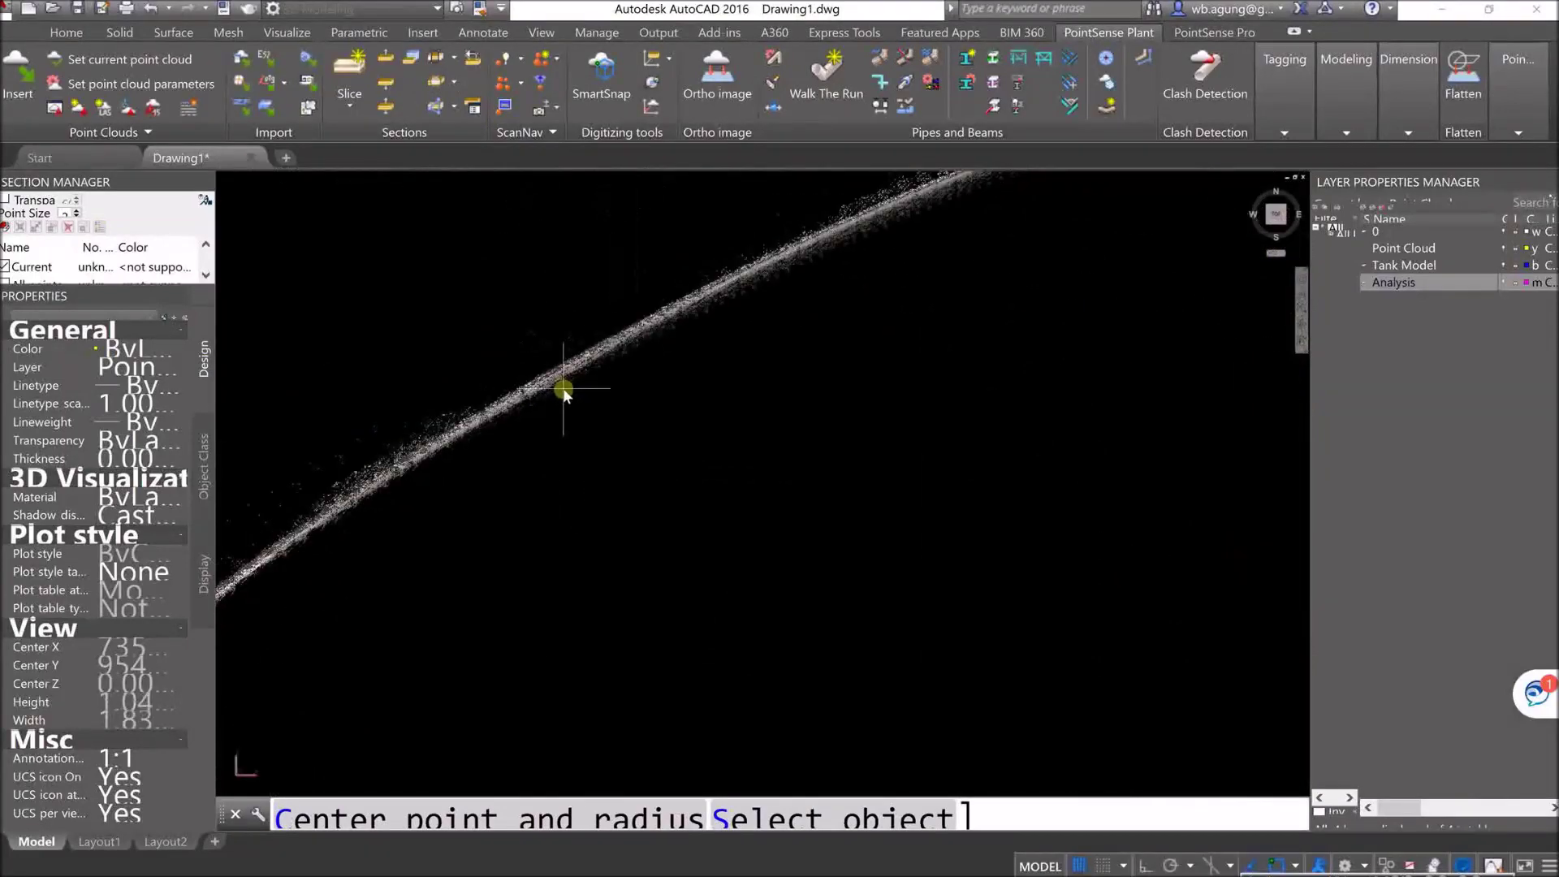
{"action": "left_click", "coordinate": [563, 388]}
{"action": "scroll", "coordinate": [800, 435], "scroll_direction": "down", "scroll_amount": 11}
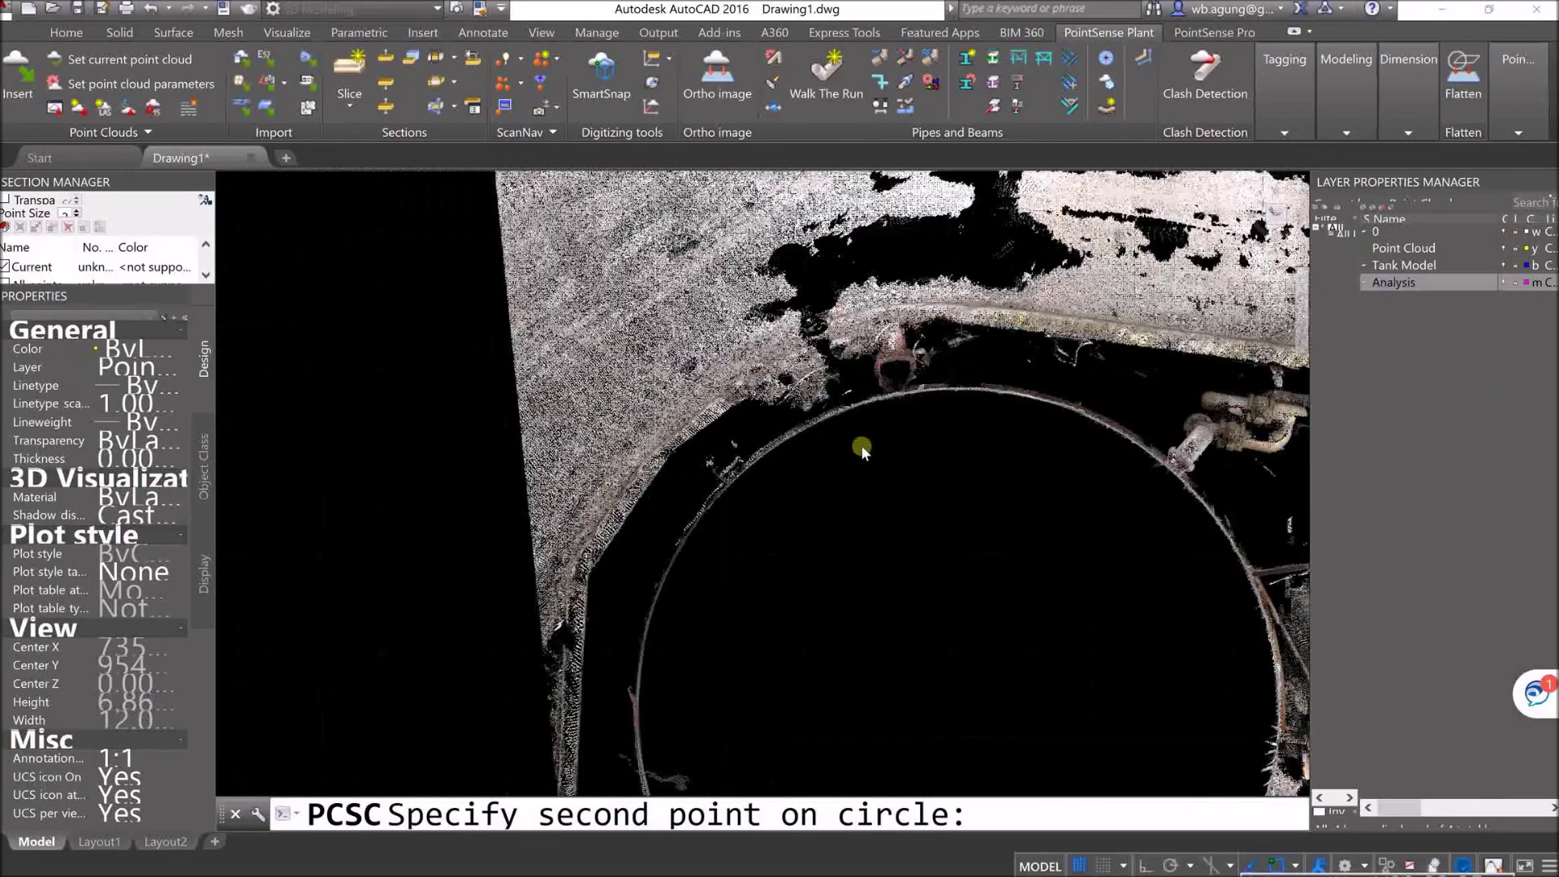
{"action": "scroll", "coordinate": [898, 415], "scroll_direction": "up", "scroll_amount": 11}
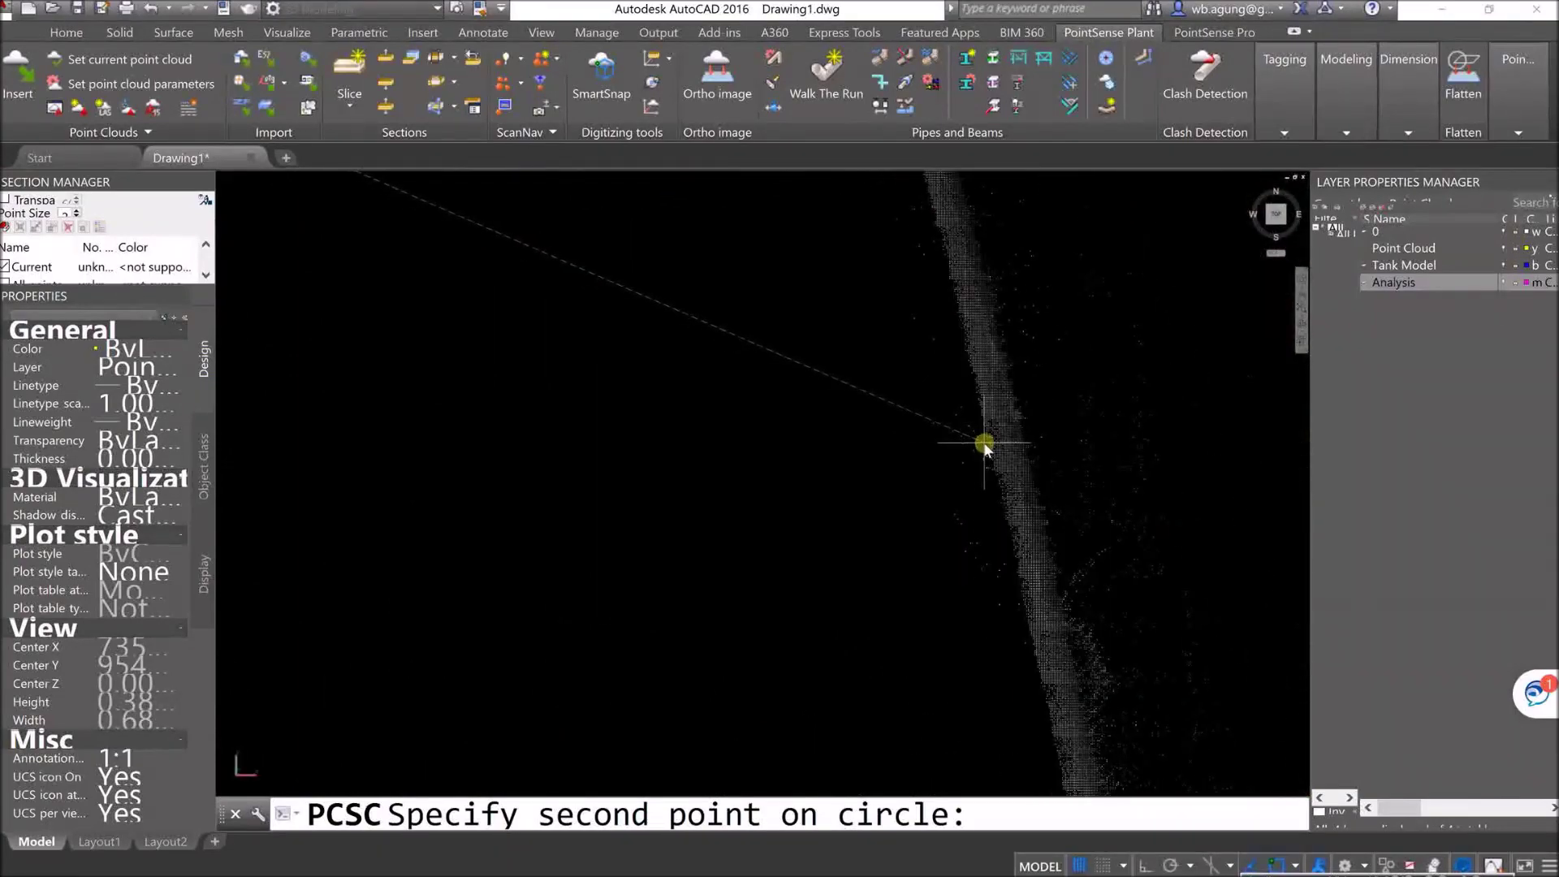
{"action": "left_click", "coordinate": [982, 442]}
{"action": "scroll", "coordinate": [976, 520], "scroll_direction": "up", "scroll_amount": 4}
{"action": "scroll", "coordinate": [976, 520], "scroll_direction": "down", "scroll_amount": 10}
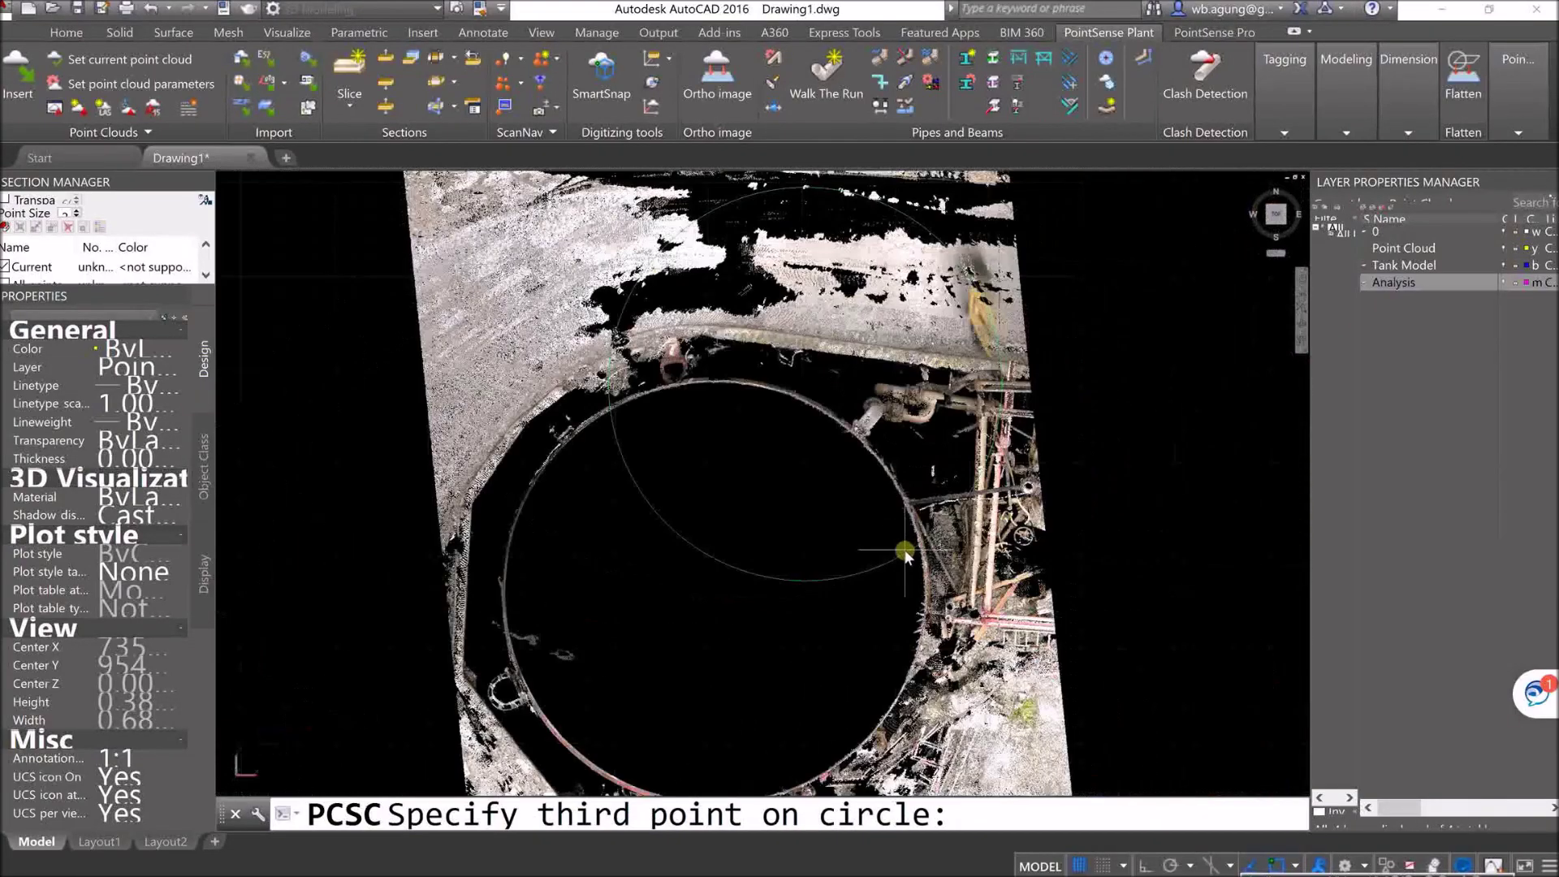
{"action": "middle_click_drag", "start_coordinate": [724, 682], "coordinate": [807, 437]}
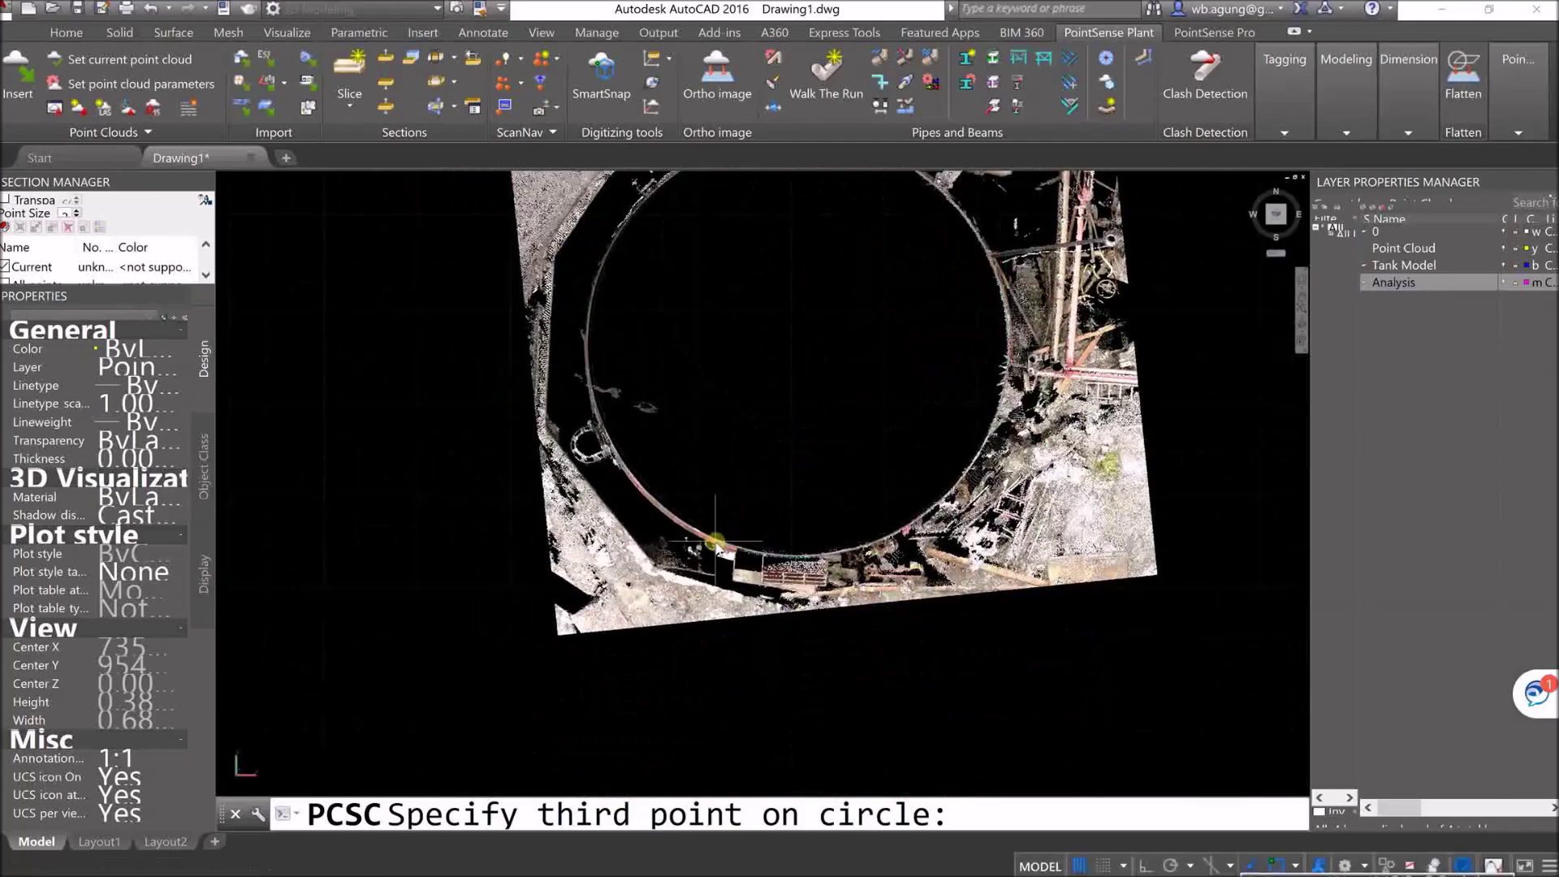
{"action": "scroll", "coordinate": [713, 539], "scroll_direction": "up", "scroll_amount": 3}
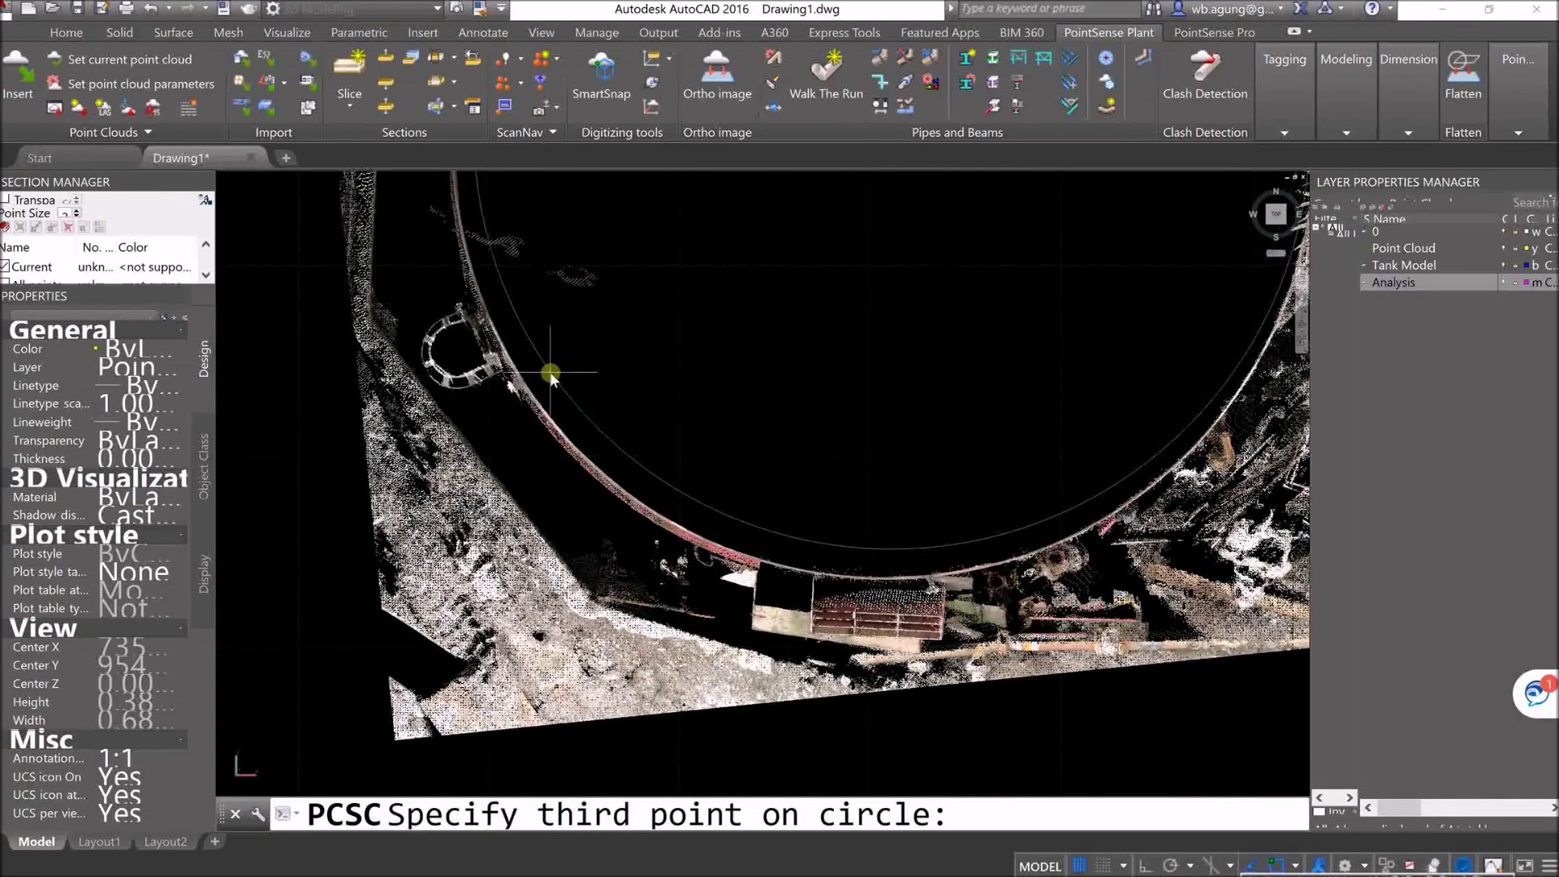
{"action": "scroll", "coordinate": [533, 365], "scroll_direction": "up", "scroll_amount": 5}
{"action": "scroll", "coordinate": [517, 384], "scroll_direction": "up", "scroll_amount": 3}
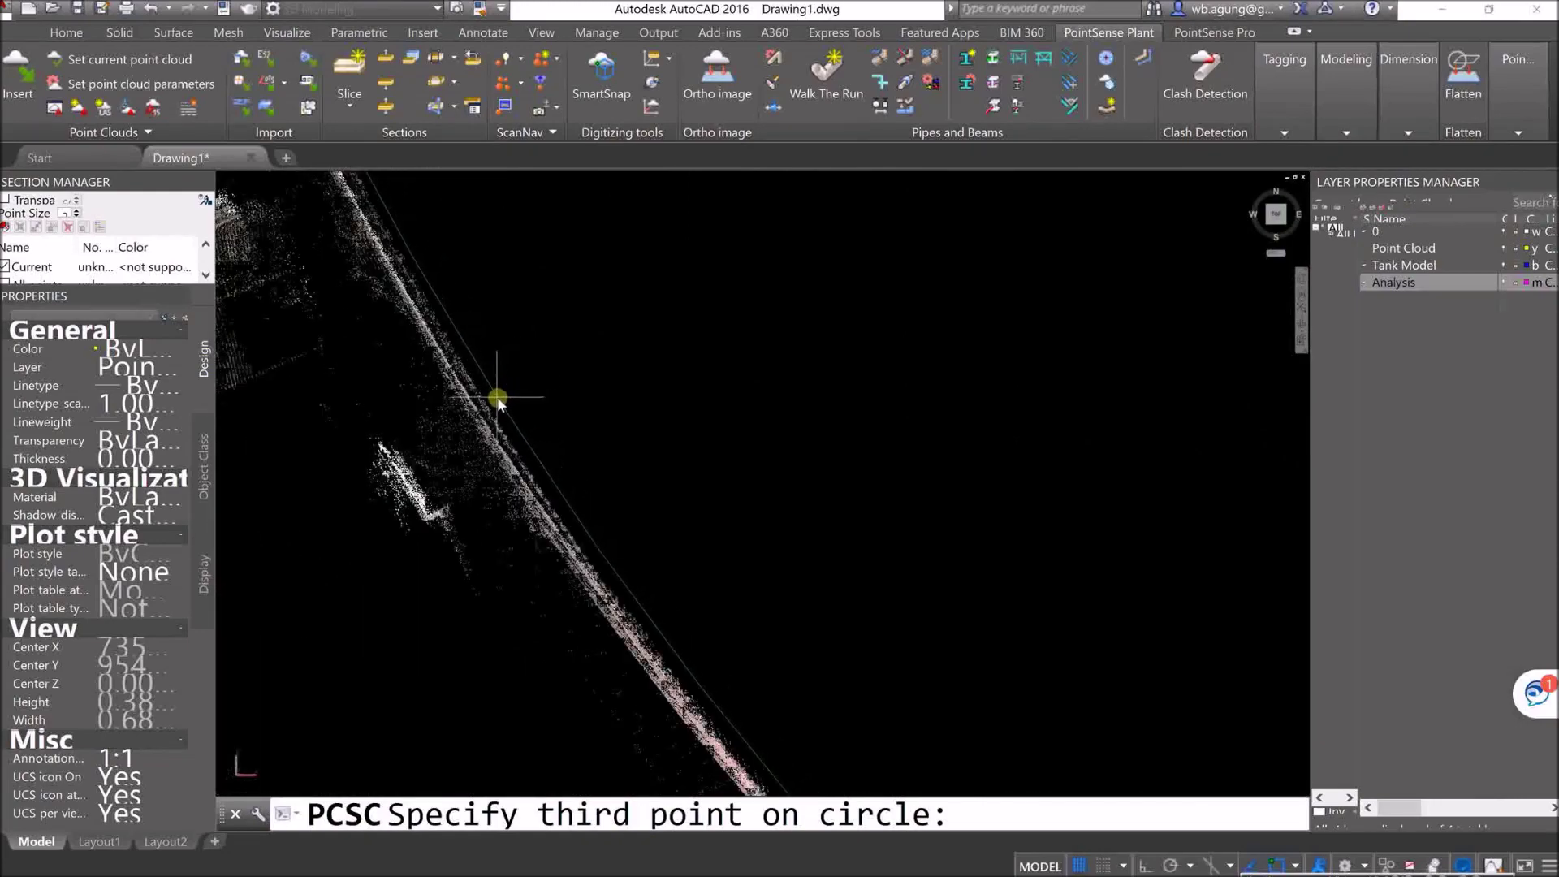
{"action": "left_click", "coordinate": [491, 402]}
{"action": "scroll", "coordinate": [552, 401], "scroll_direction": "down", "scroll_amount": 8}
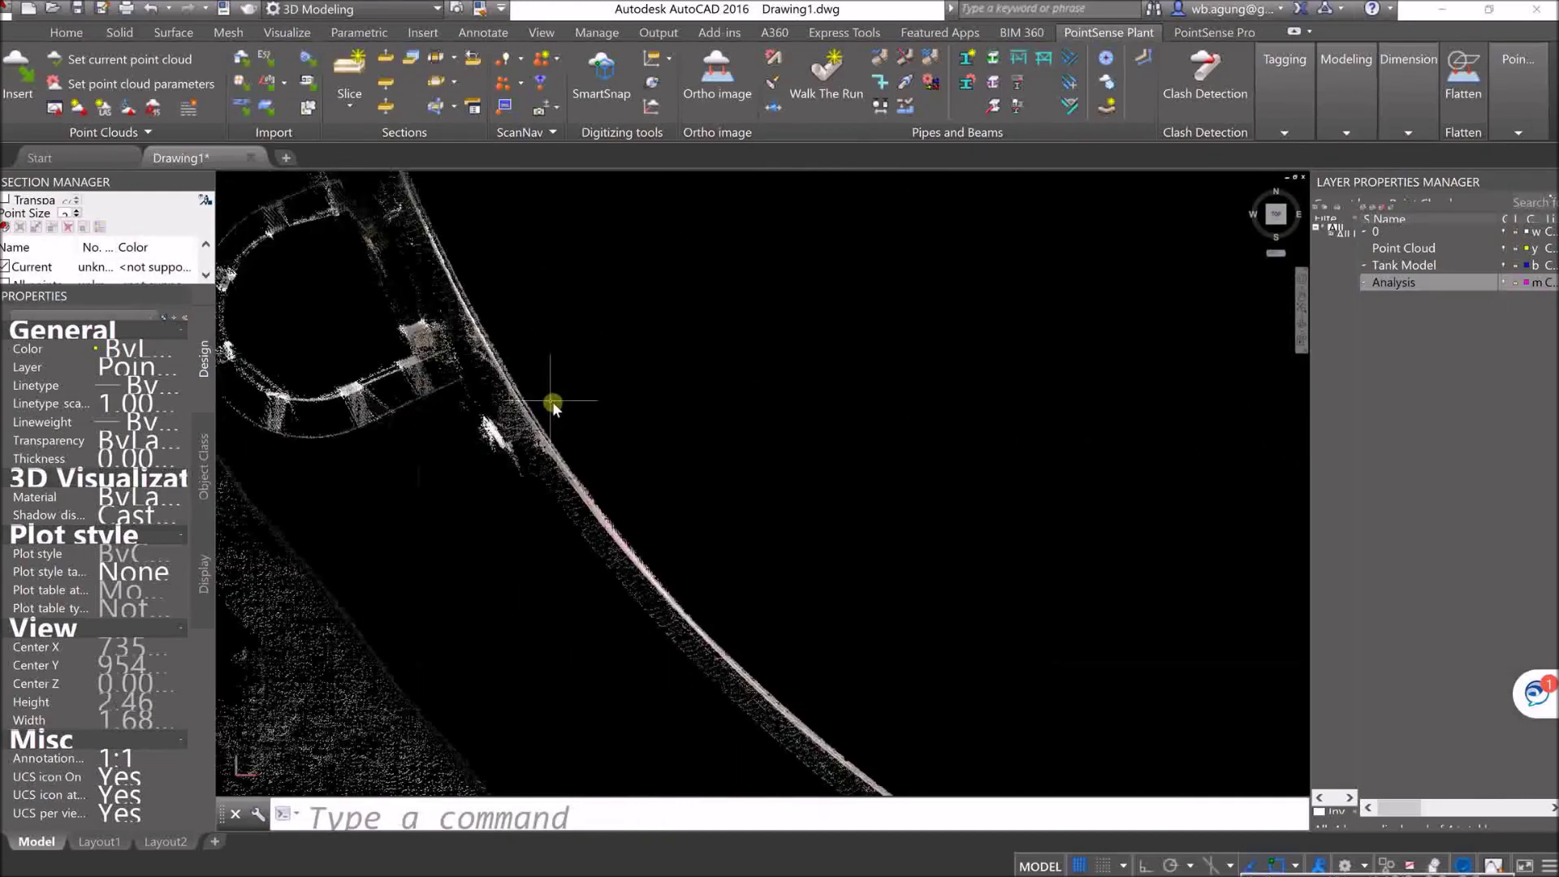
Step: Isolate the southern tank's shell with Define circular, using three points on the northwest, east and southwest of its rim
{"action": "middle_click_drag", "start_coordinate": [628, 339], "coordinate": [585, 529]}
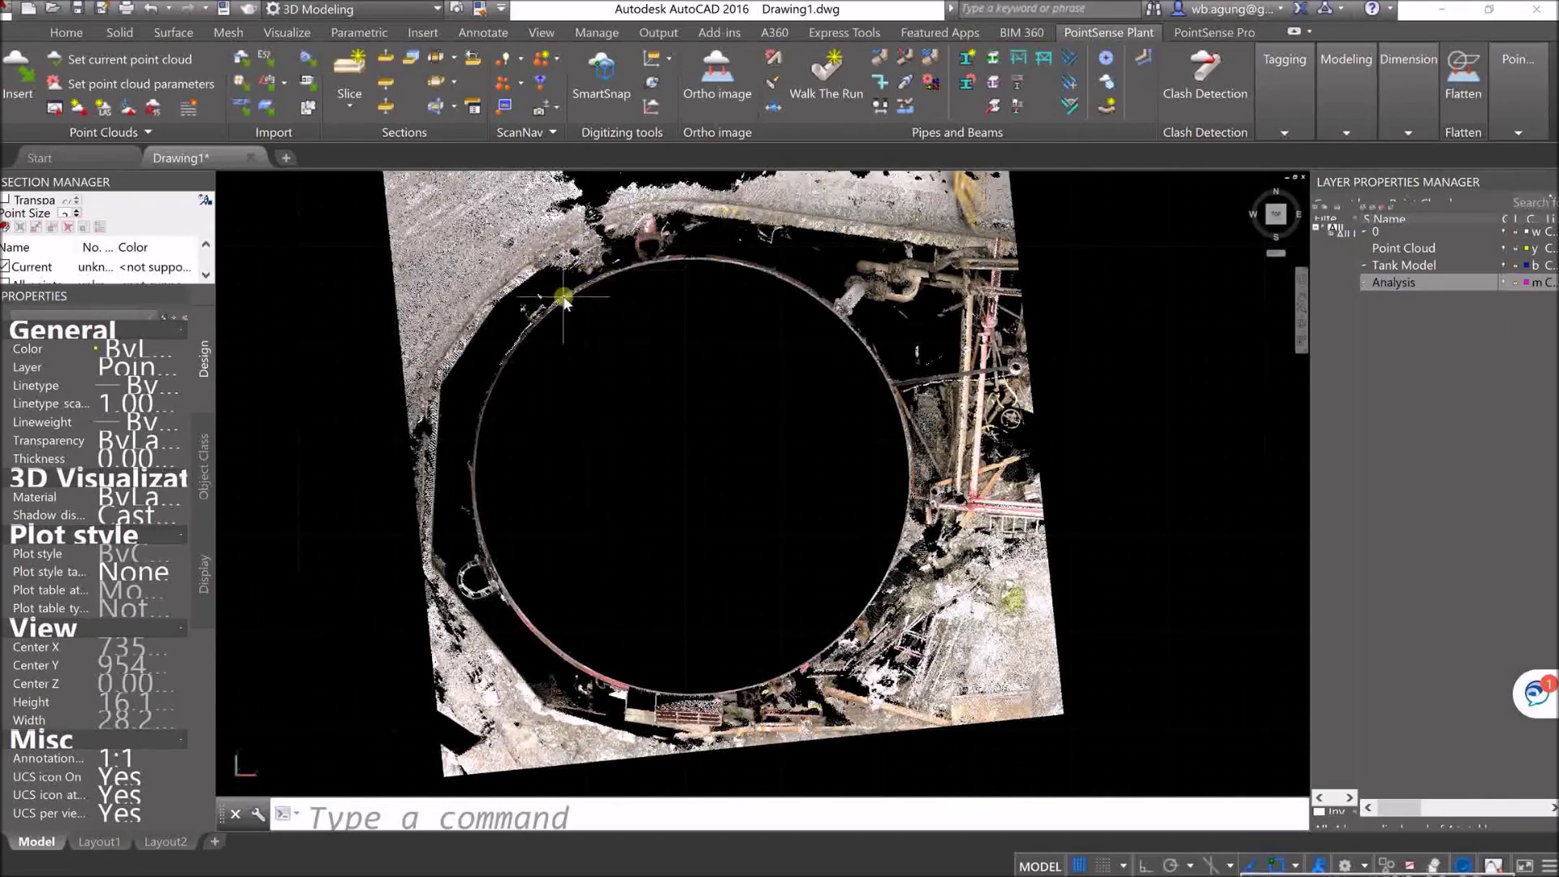
{"action": "scroll", "coordinate": [571, 289], "scroll_direction": "up", "scroll_amount": 5}
{"action": "scroll", "coordinate": [580, 281], "scroll_direction": "up", "scroll_amount": 2}
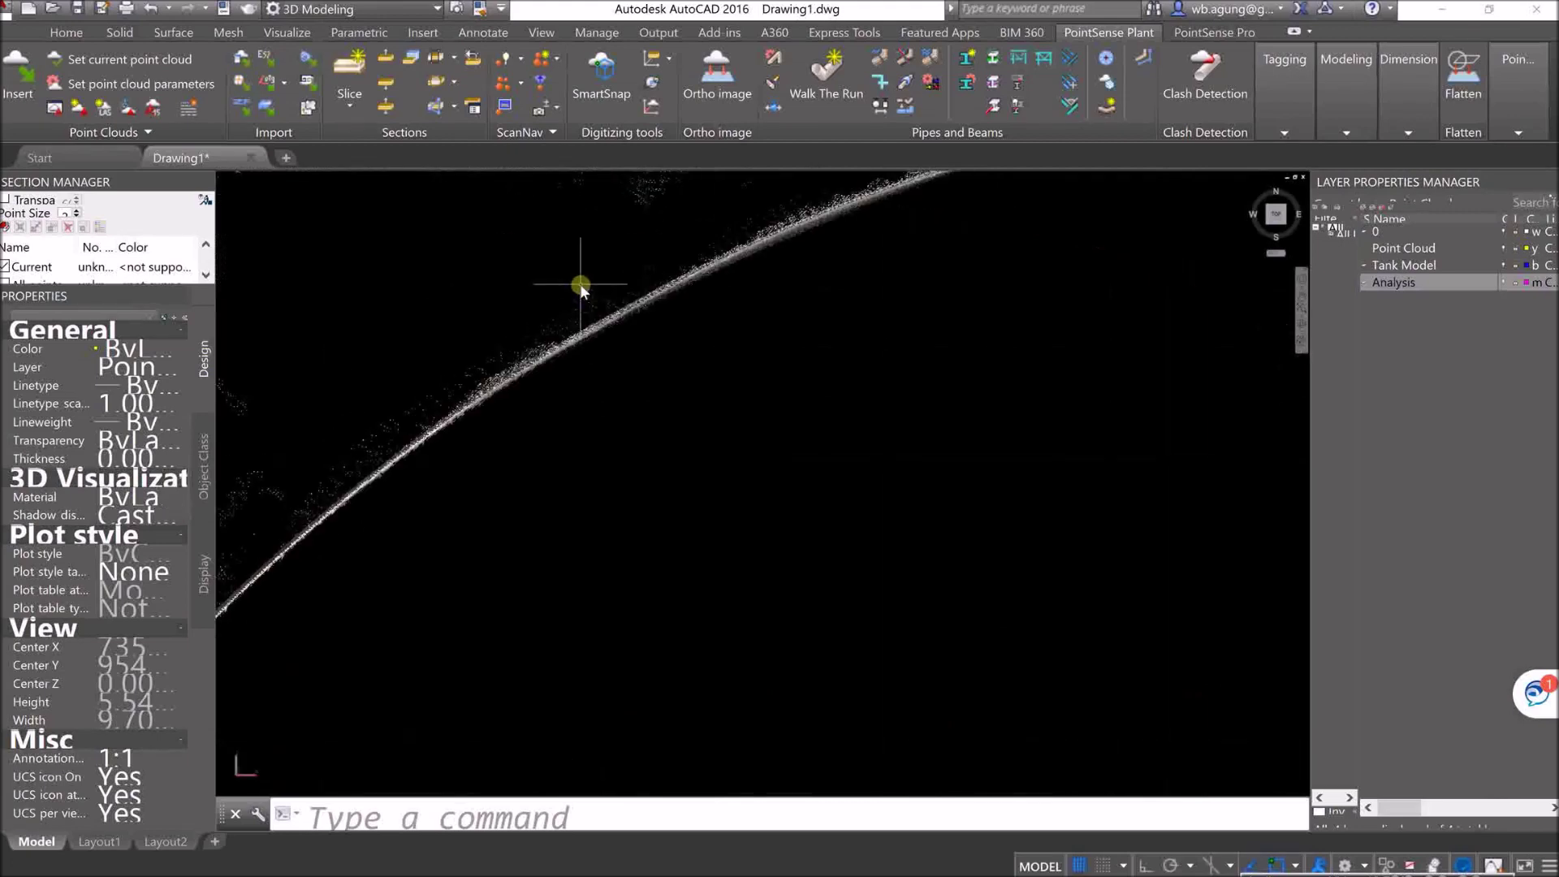
{"action": "scroll", "coordinate": [582, 286], "scroll_direction": "down", "scroll_amount": 5}
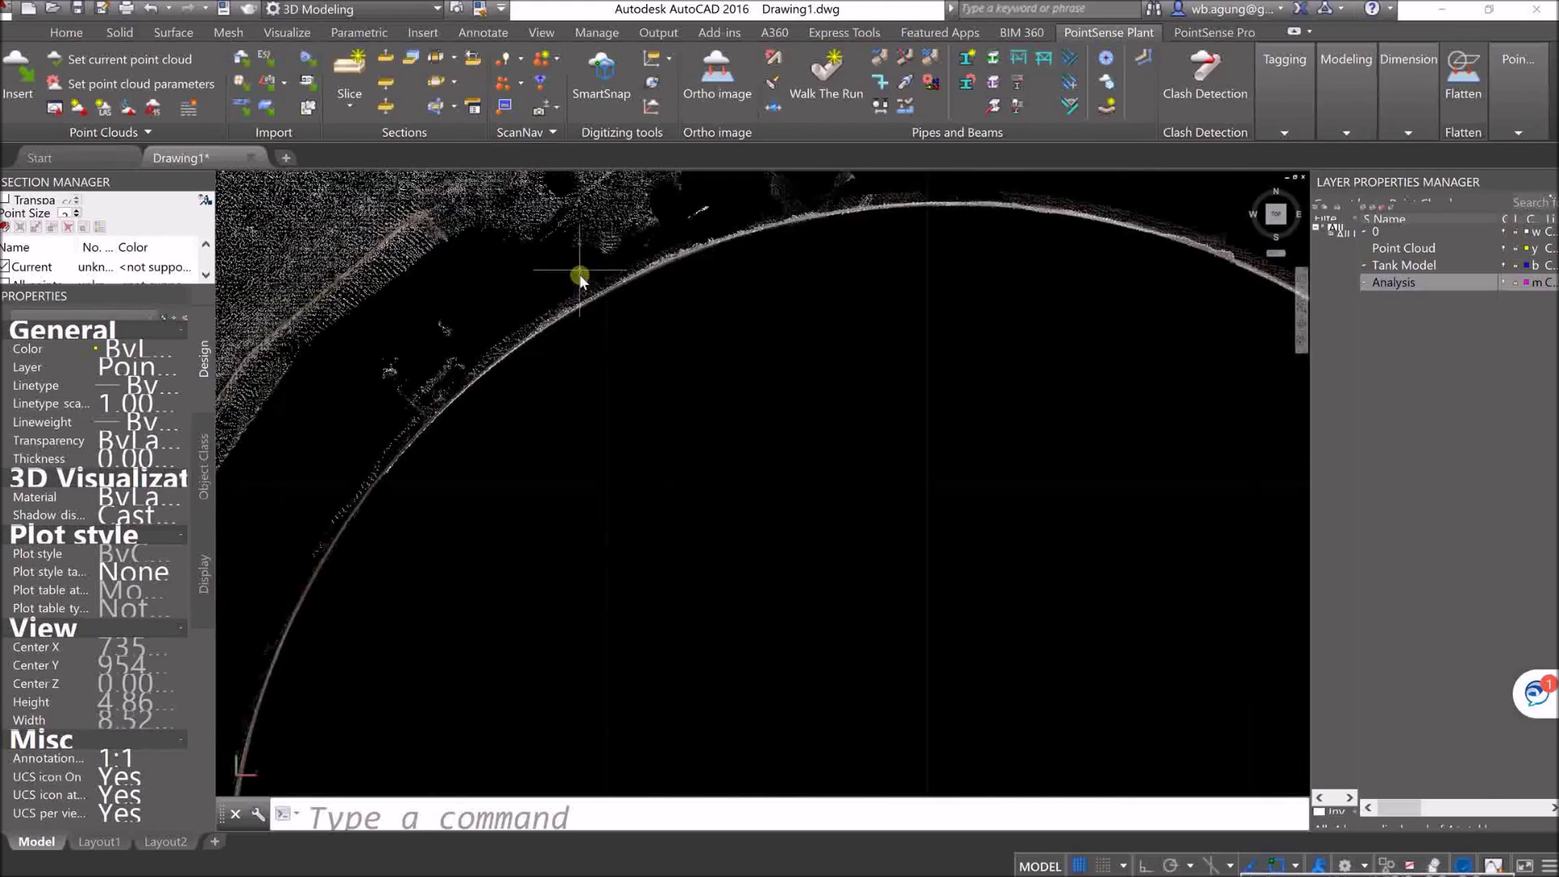
{"action": "left_click", "coordinate": [454, 84]}
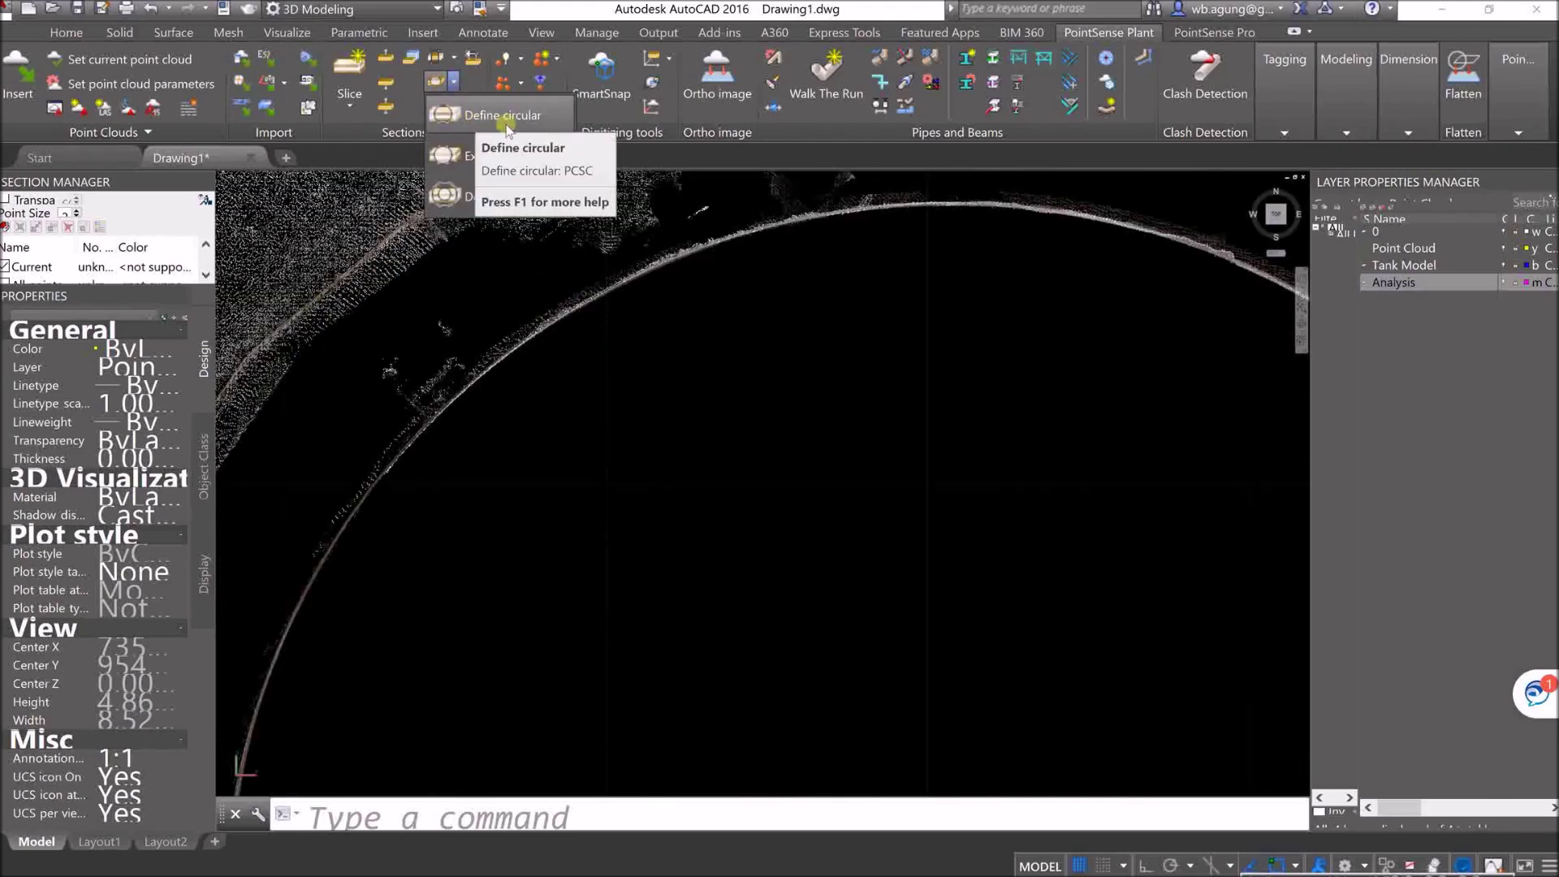
{"action": "left_click", "coordinate": [509, 122]}
{"action": "scroll", "coordinate": [512, 349], "scroll_direction": "up", "scroll_amount": 8}
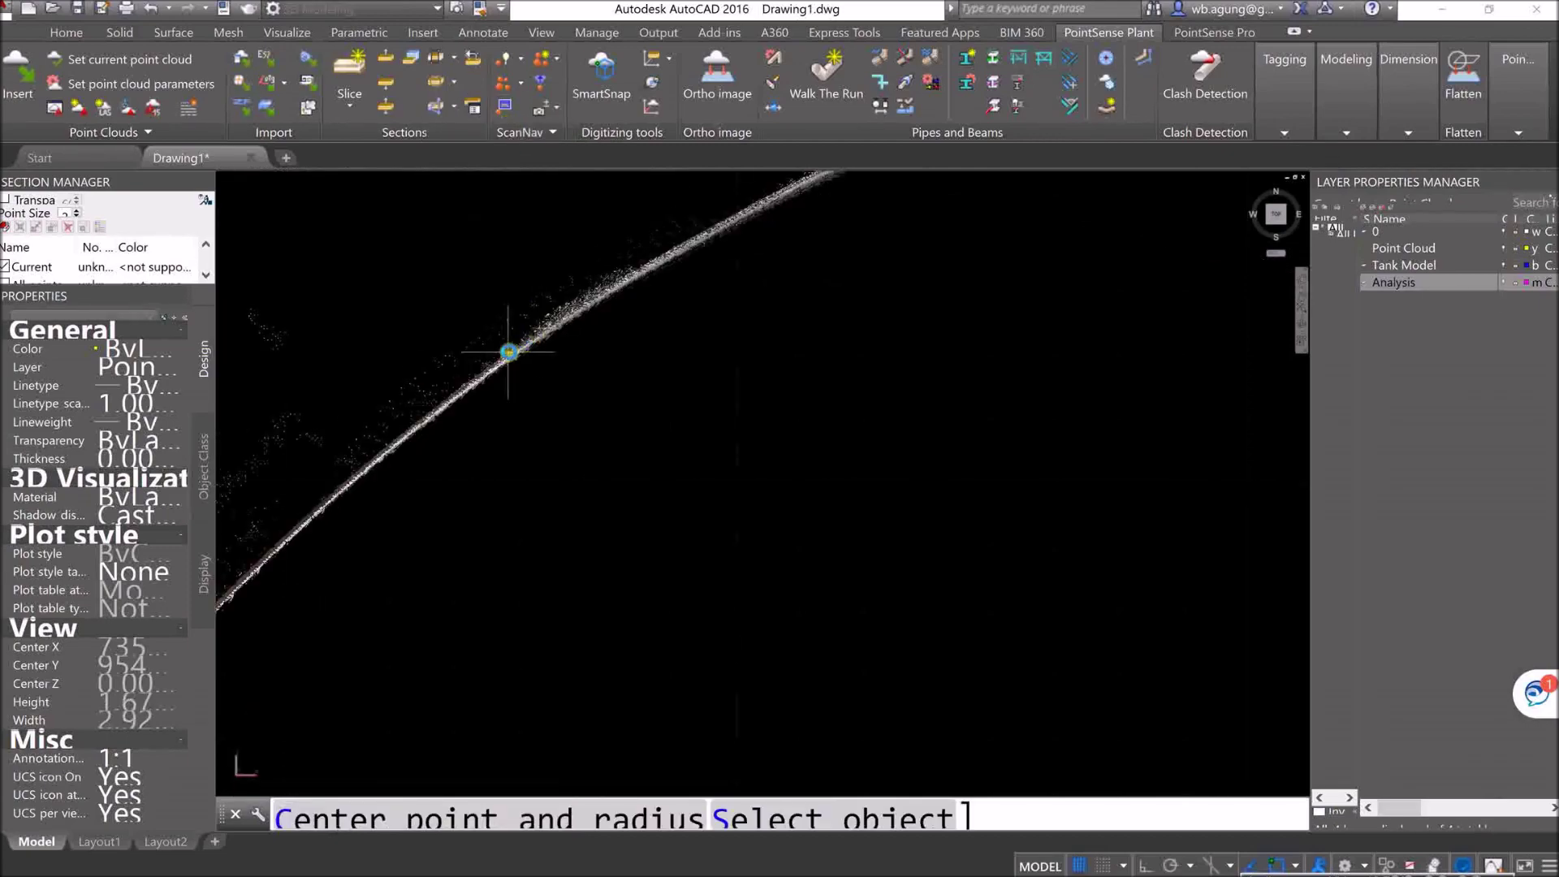
{"action": "left_click", "coordinate": [442, 390]}
{"action": "scroll", "coordinate": [508, 369], "scroll_direction": "down", "scroll_amount": 15}
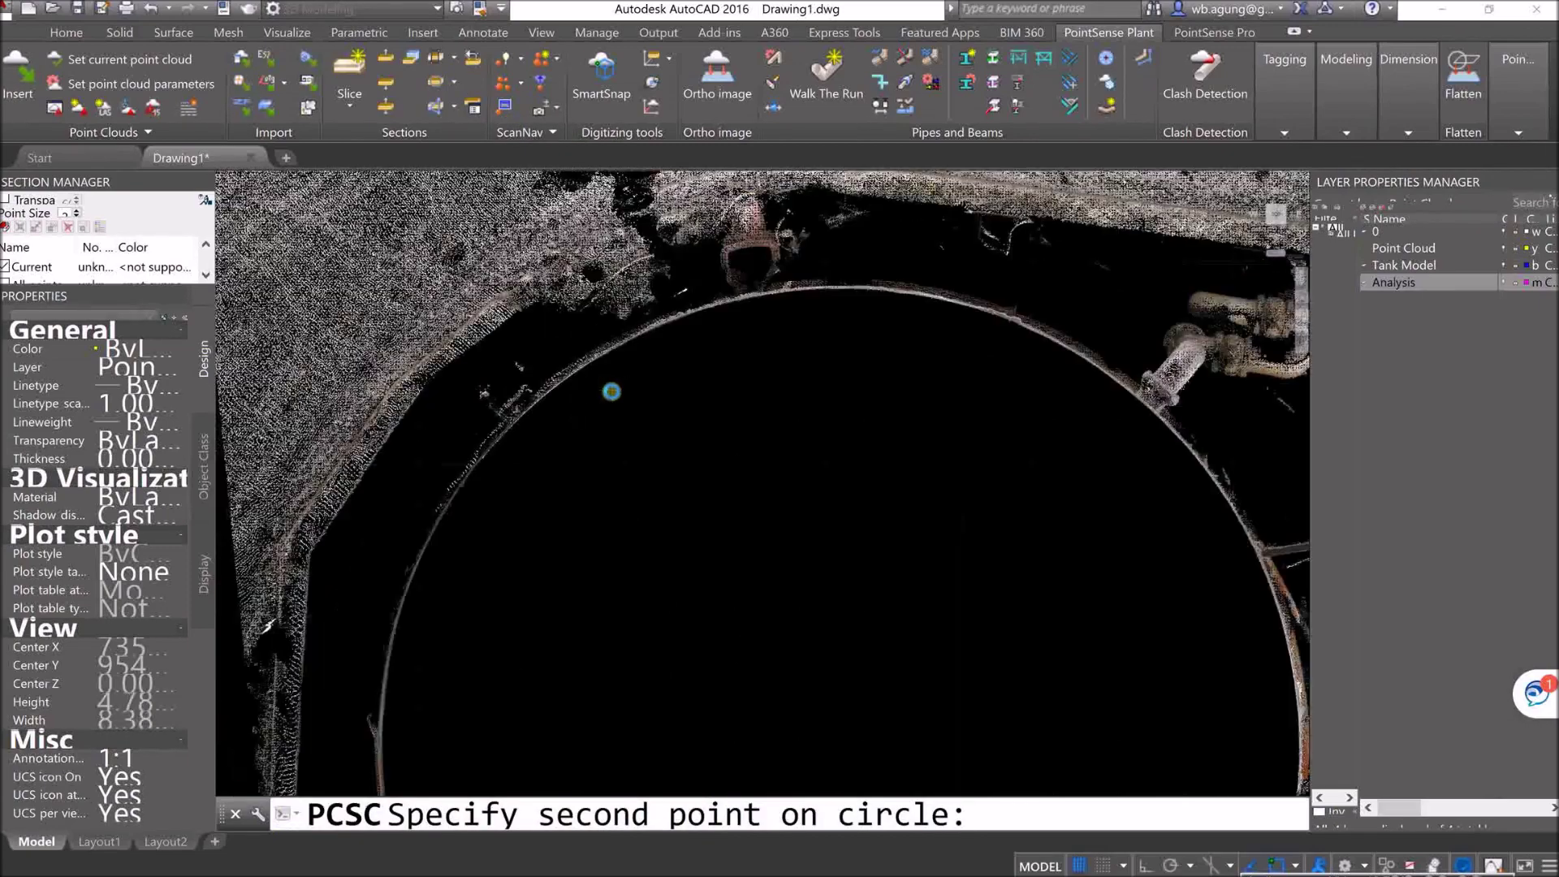
{"action": "scroll", "coordinate": [843, 495], "scroll_direction": "up", "scroll_amount": 18}
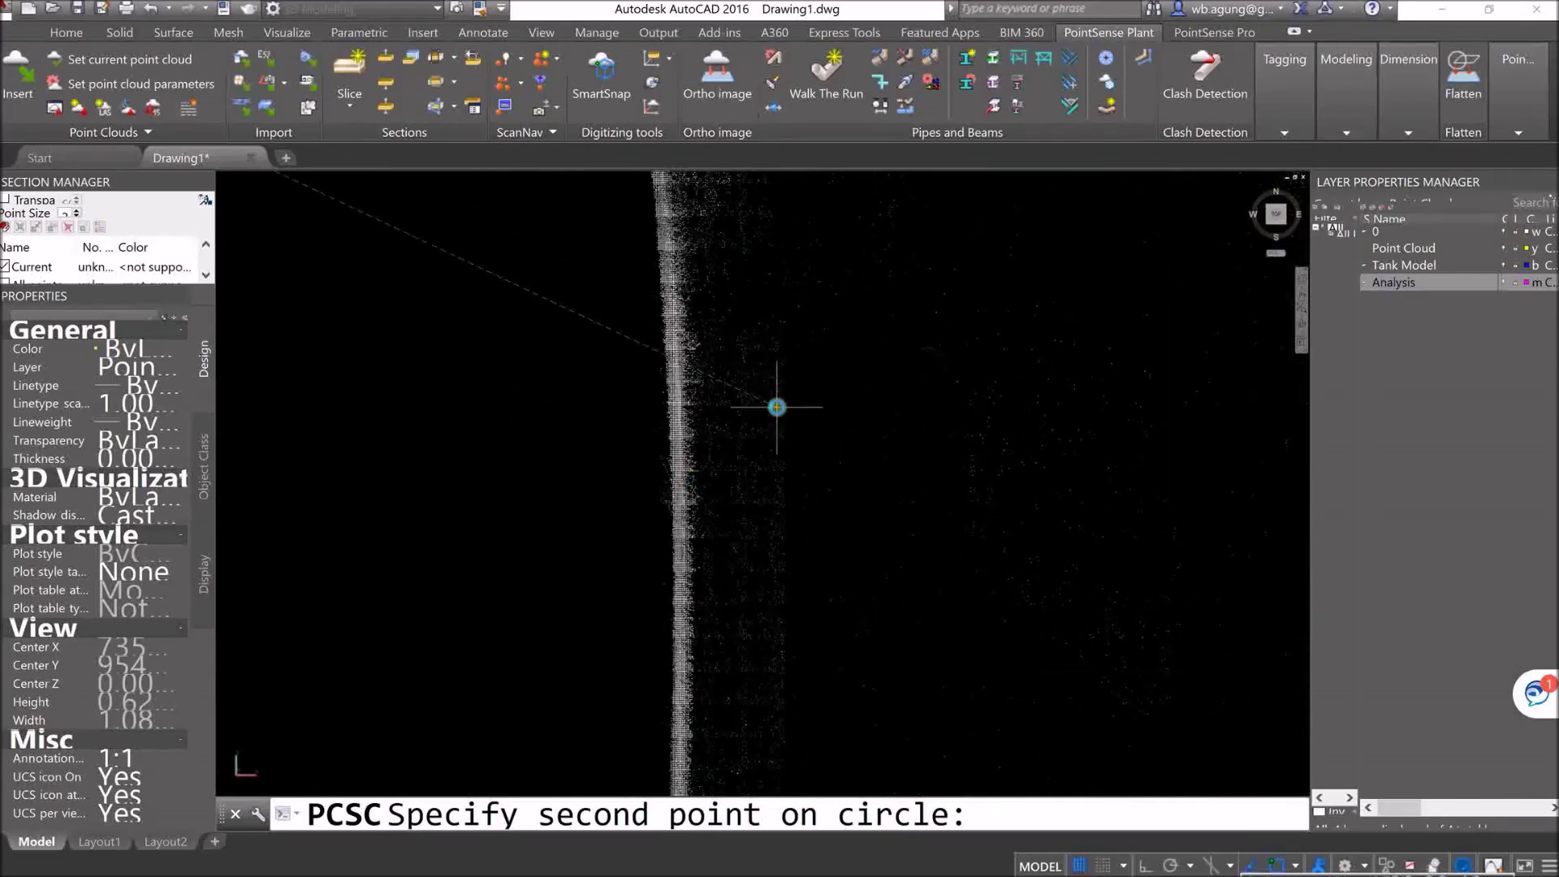
{"action": "left_click", "coordinate": [690, 437]}
{"action": "scroll", "coordinate": [803, 387], "scroll_direction": "down", "scroll_amount": 10}
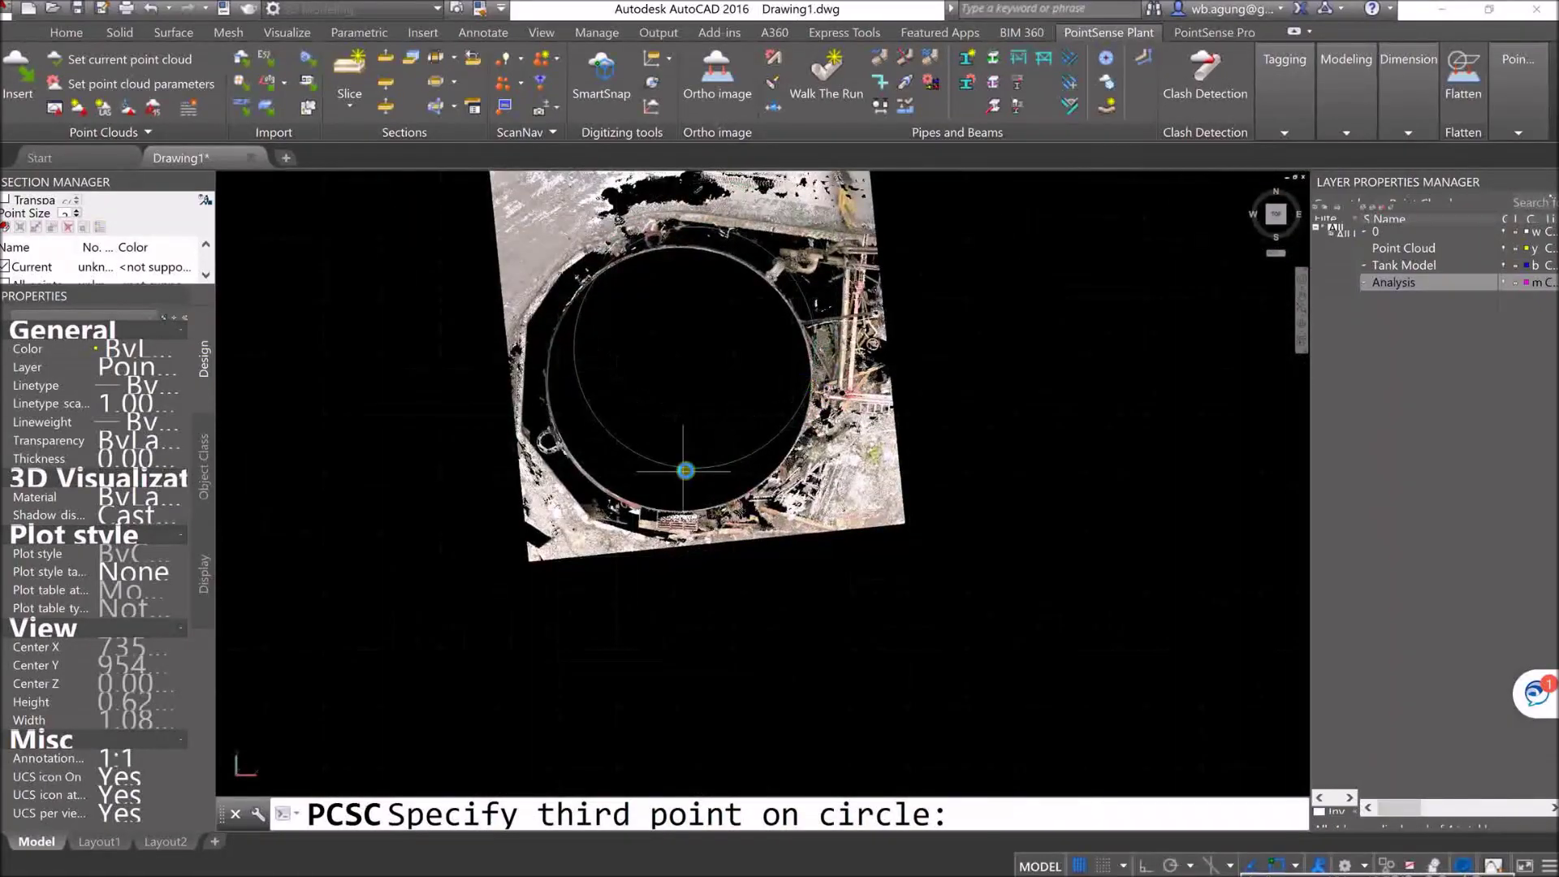
{"action": "scroll", "coordinate": [595, 471], "scroll_direction": "up", "scroll_amount": 7}
{"action": "scroll", "coordinate": [595, 471], "scroll_direction": "up", "scroll_amount": 4}
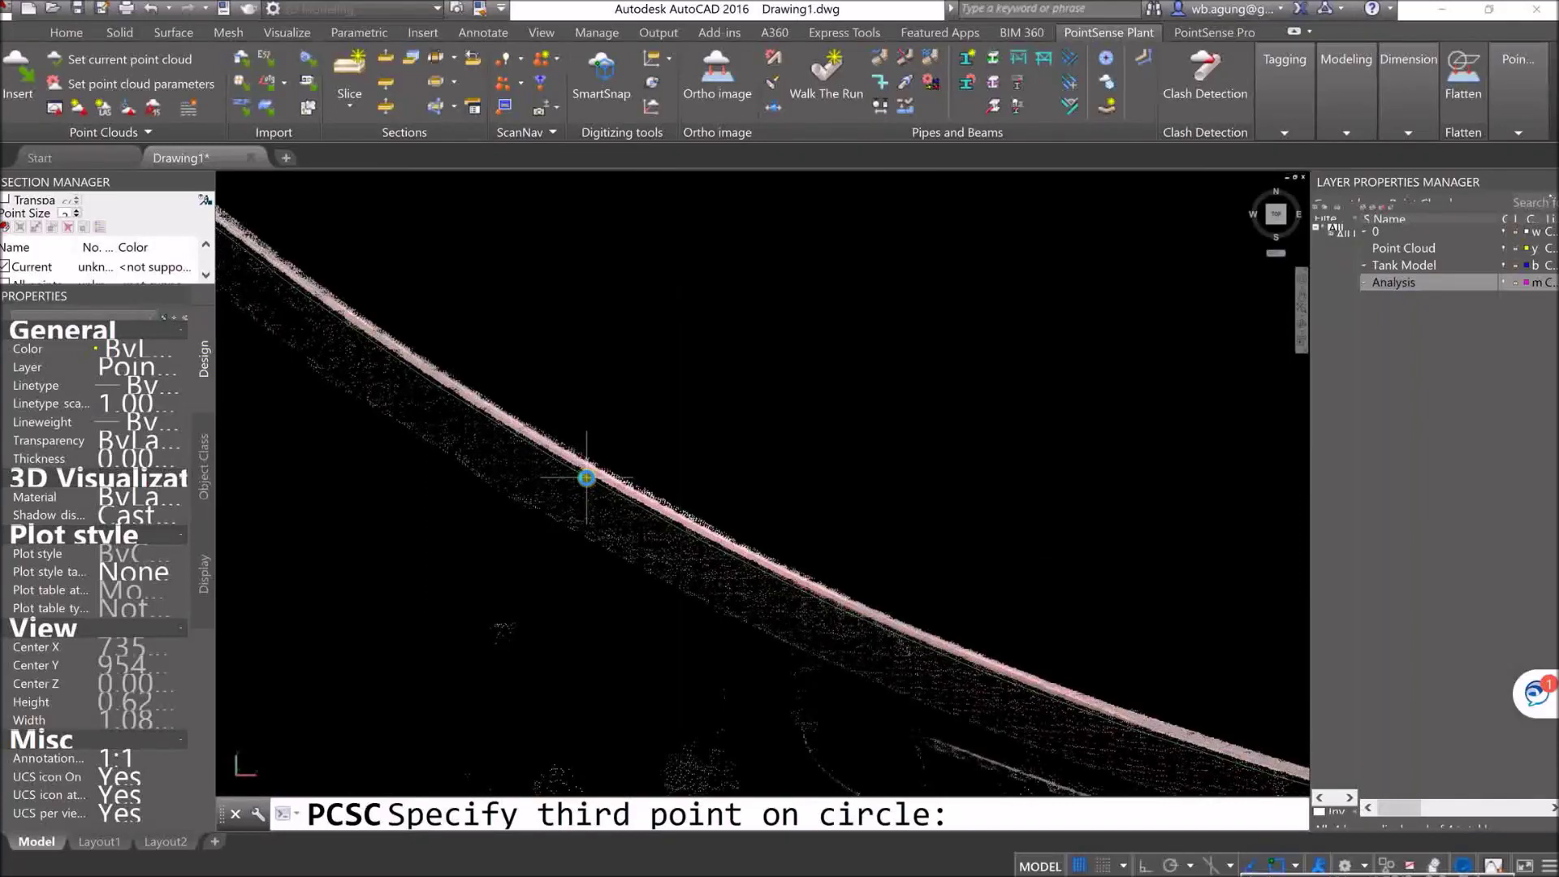
{"action": "left_click", "coordinate": [585, 478]}
{"action": "scroll", "coordinate": [732, 494], "scroll_direction": "down", "scroll_amount": 8}
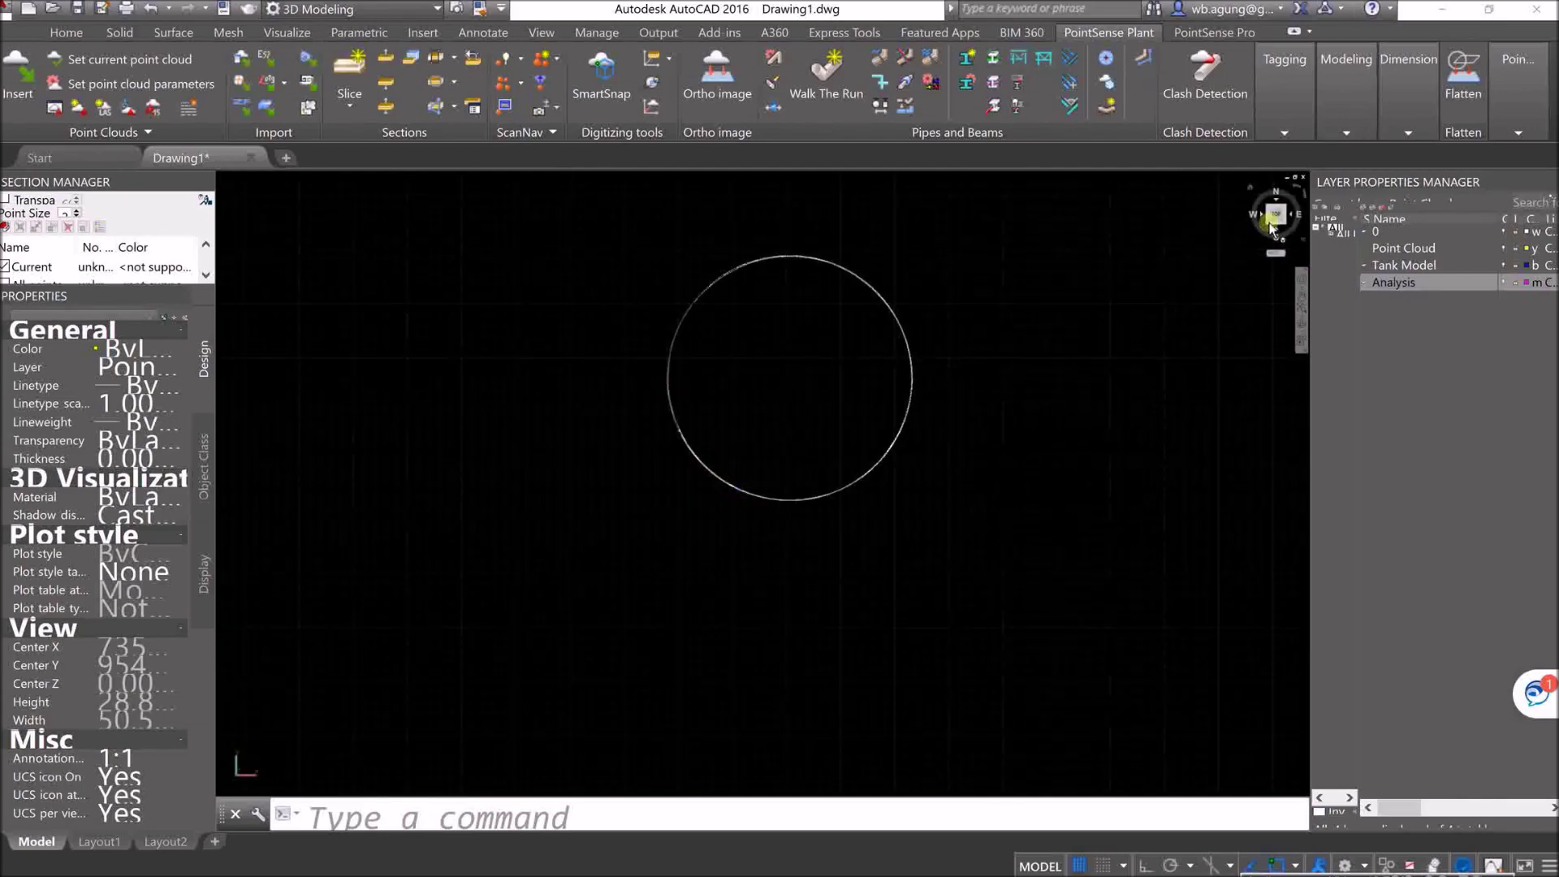
Step: Examine the isolated tank in 3D, orbiting around its wall, bottom edge and interior
{"action": "left_click", "coordinate": [1272, 230]}
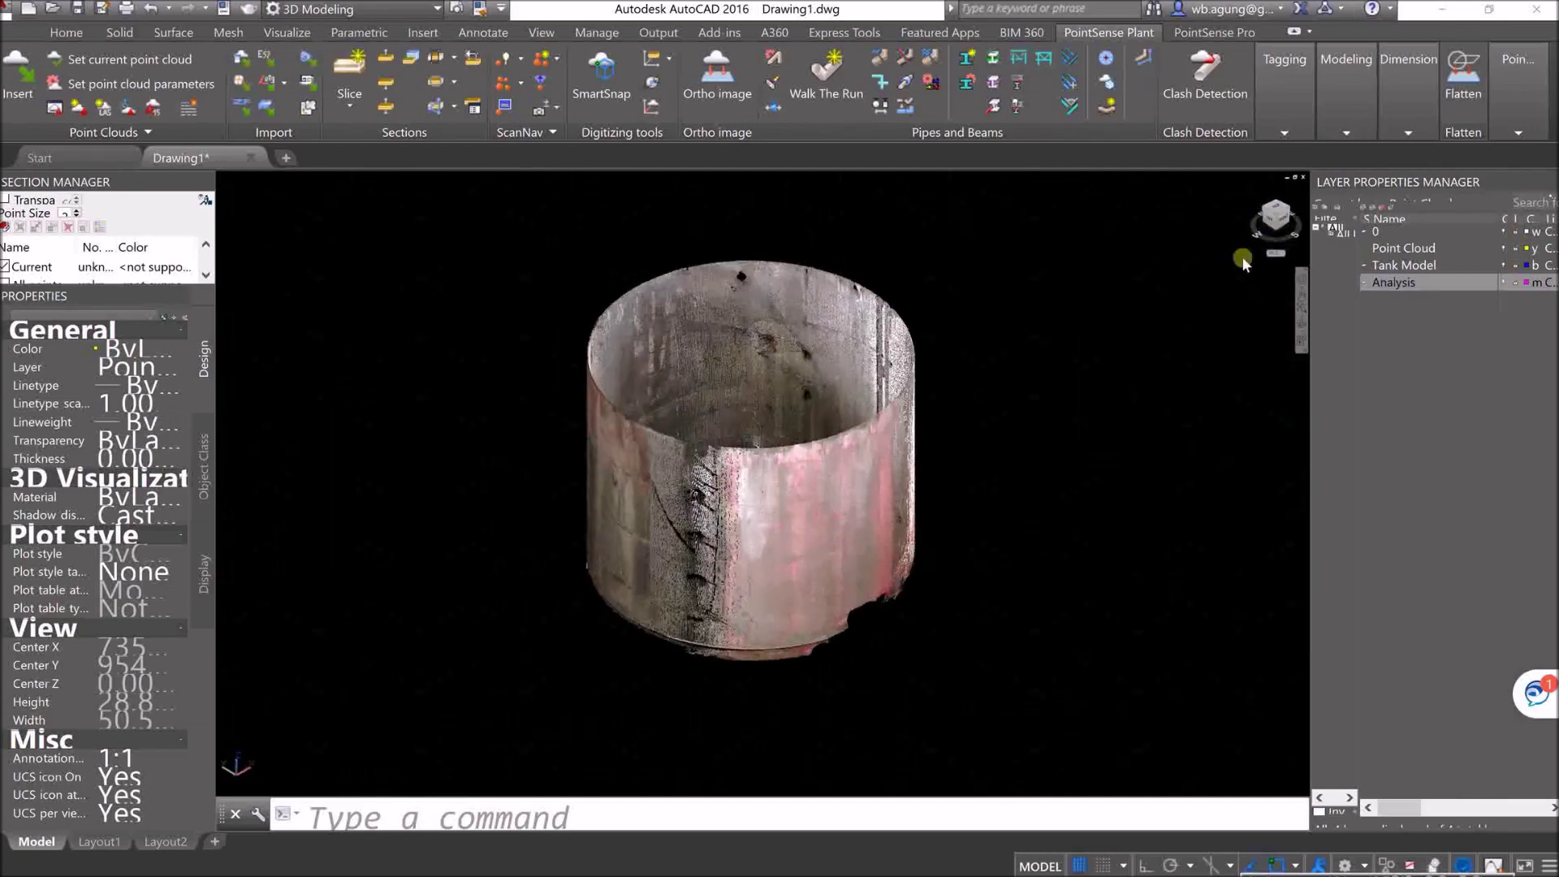
{"action": "scroll", "coordinate": [835, 591], "scroll_direction": "up", "scroll_amount": 5}
{"action": "scroll", "coordinate": [898, 488], "scroll_direction": "down", "scroll_amount": 3}
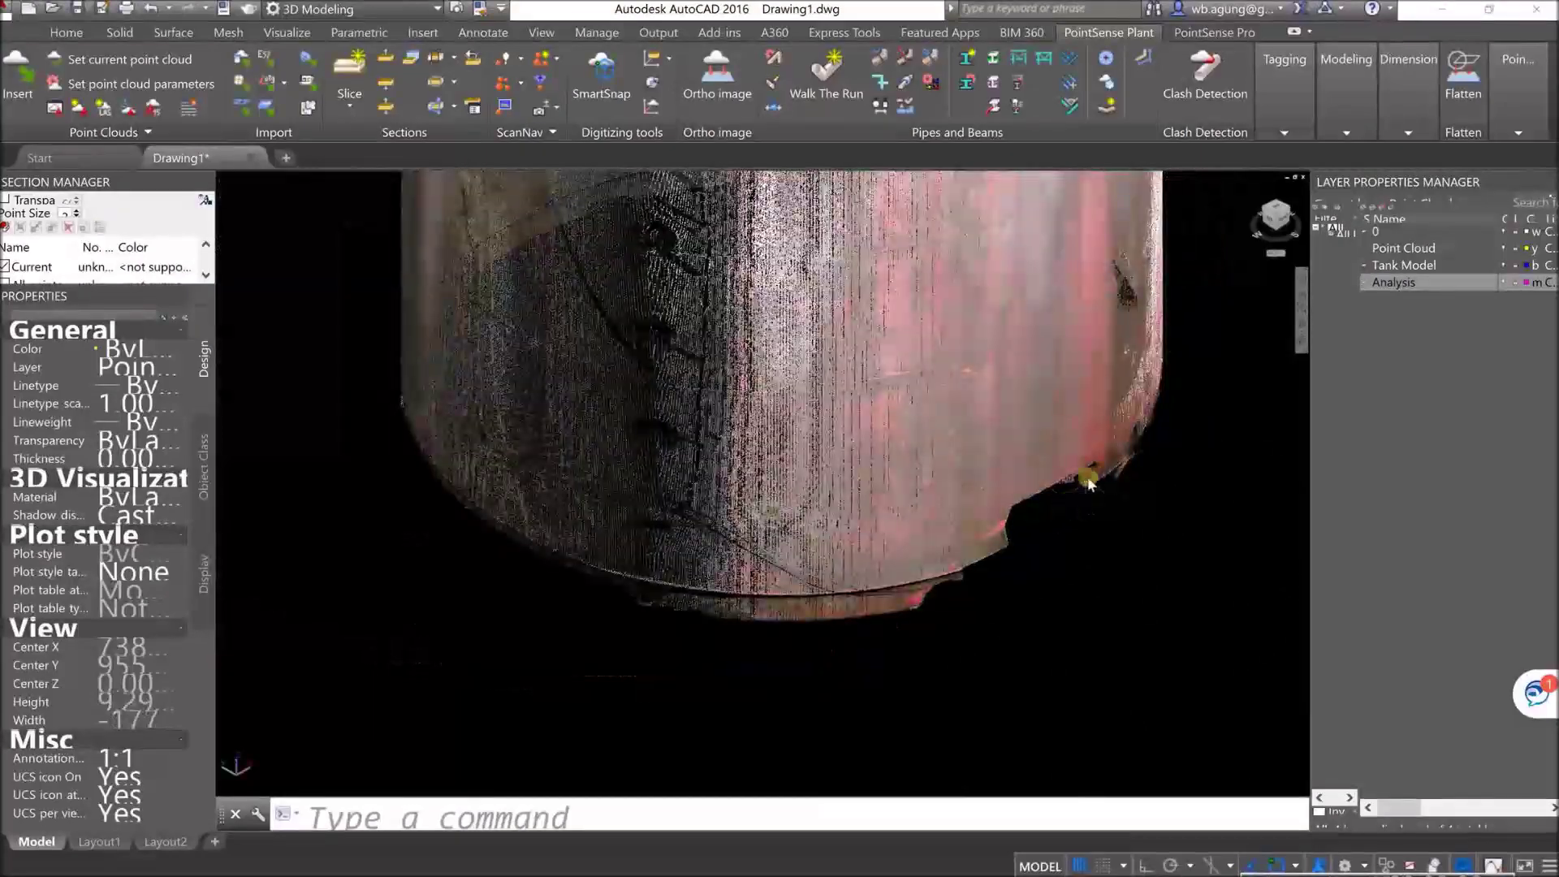
{"action": "middle_click_drag", "start_coordinate": [1089, 484], "coordinate": [994, 497]}
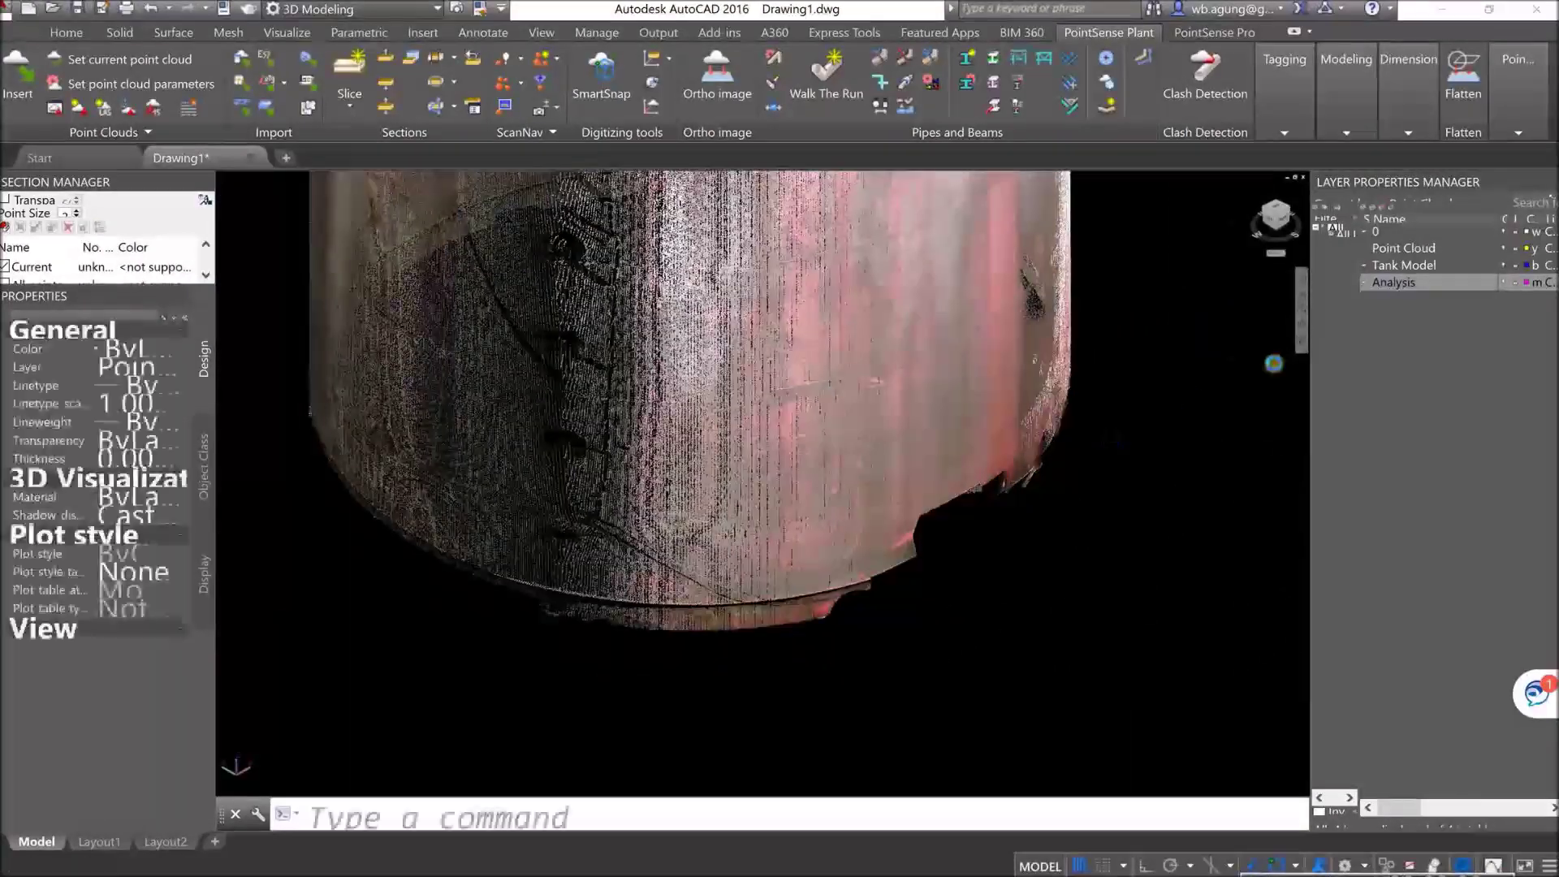
{"action": "left_click", "coordinate": [1302, 326]}
{"action": "scroll", "coordinate": [997, 510], "scroll_direction": "up", "scroll_amount": 3}
{"action": "left_click_drag", "start_coordinate": [997, 510], "coordinate": [879, 527]}
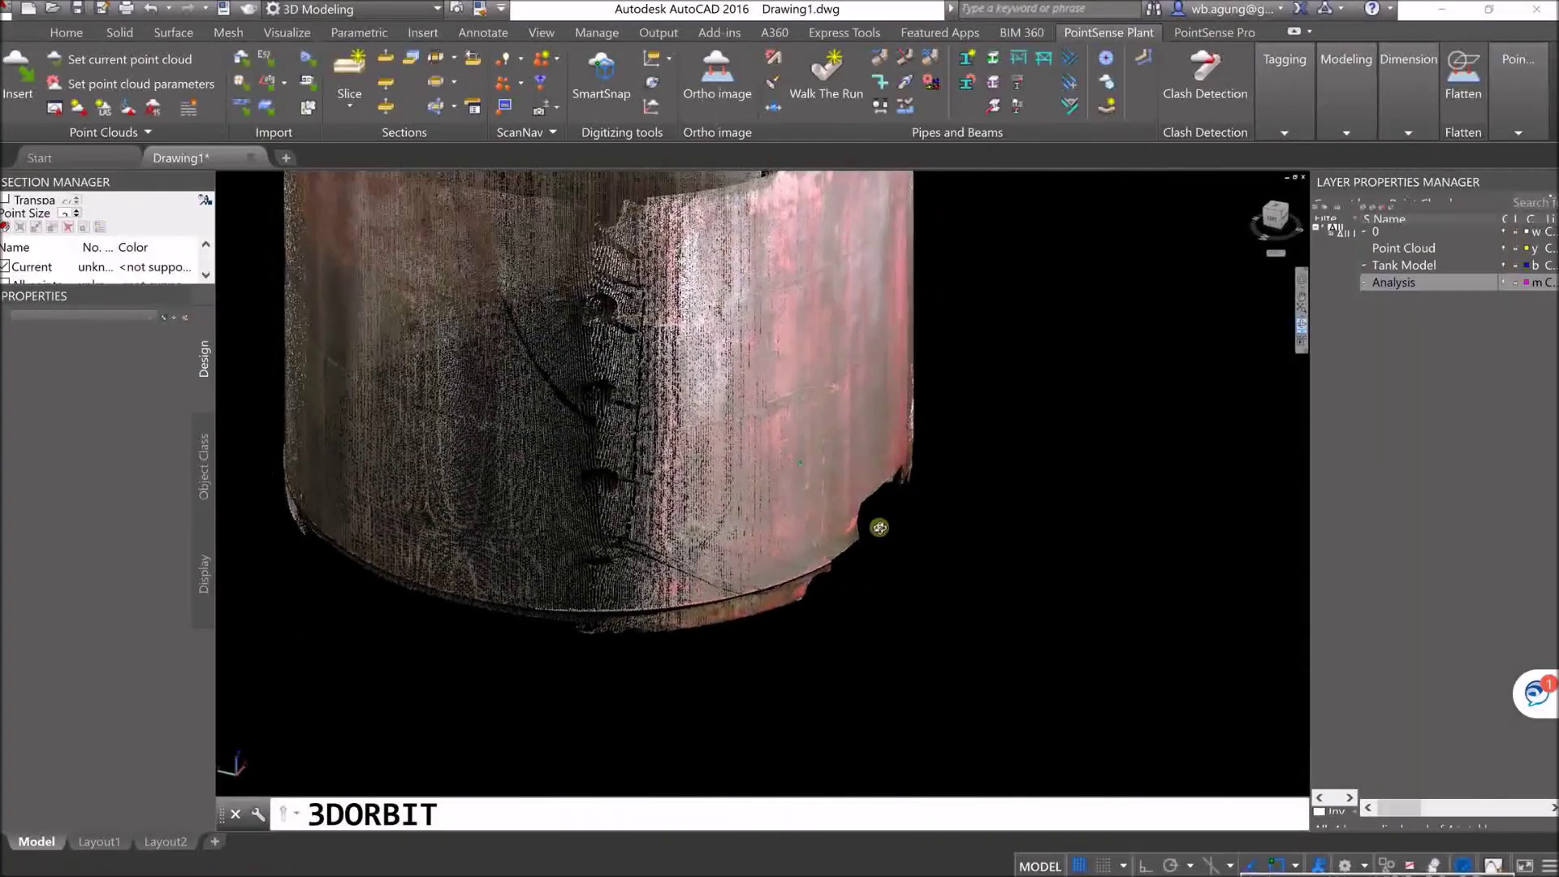
{"action": "left_click_drag", "start_coordinate": [873, 498], "coordinate": [777, 541]}
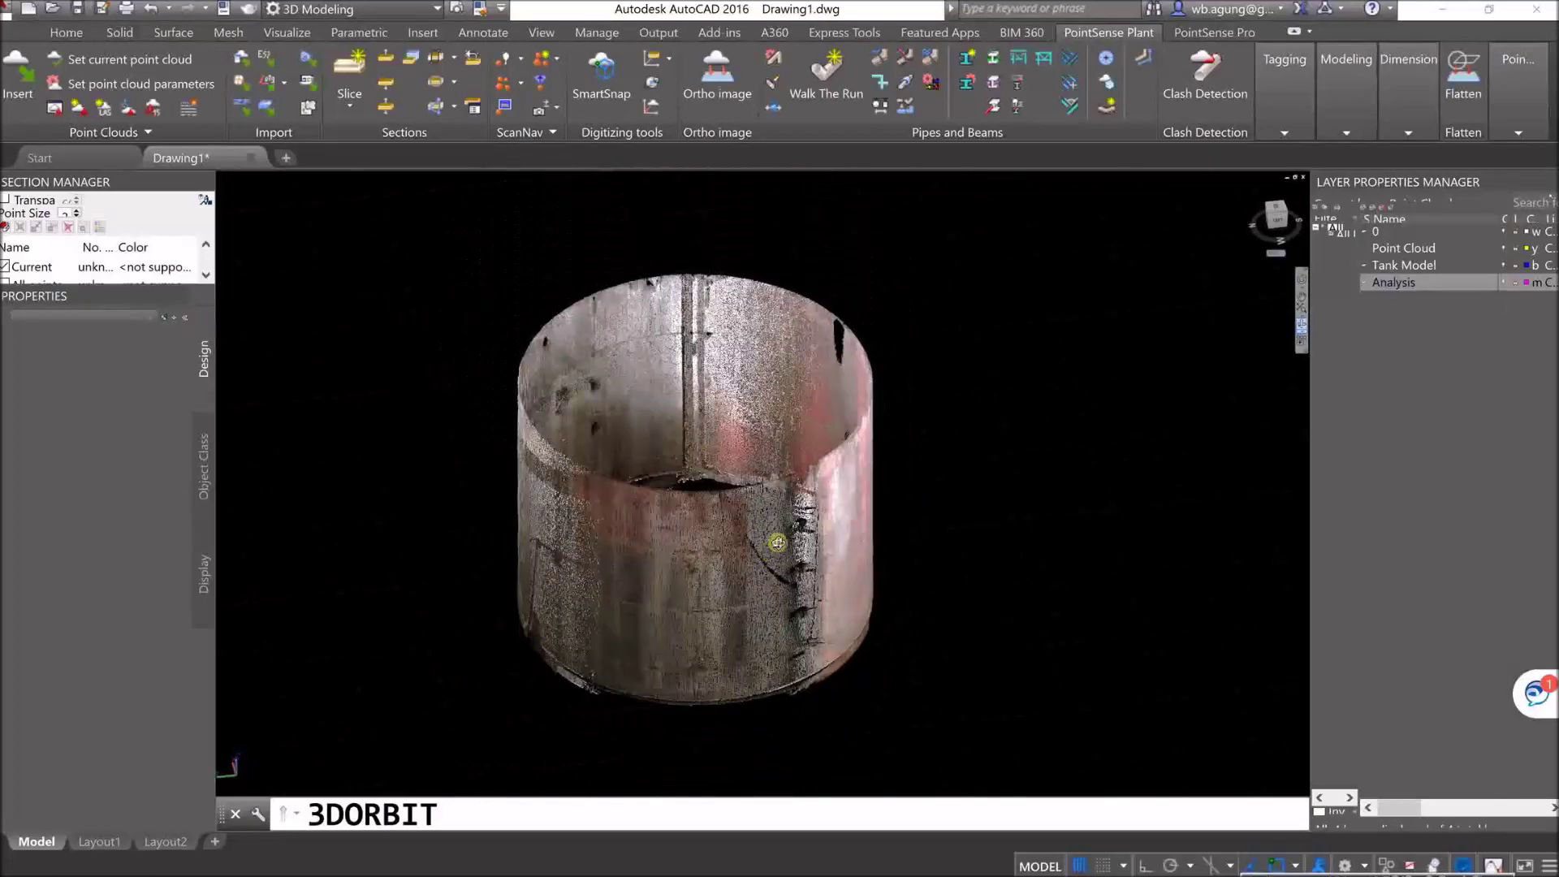
{"action": "left_click_drag", "start_coordinate": [825, 481], "coordinate": [476, 592]}
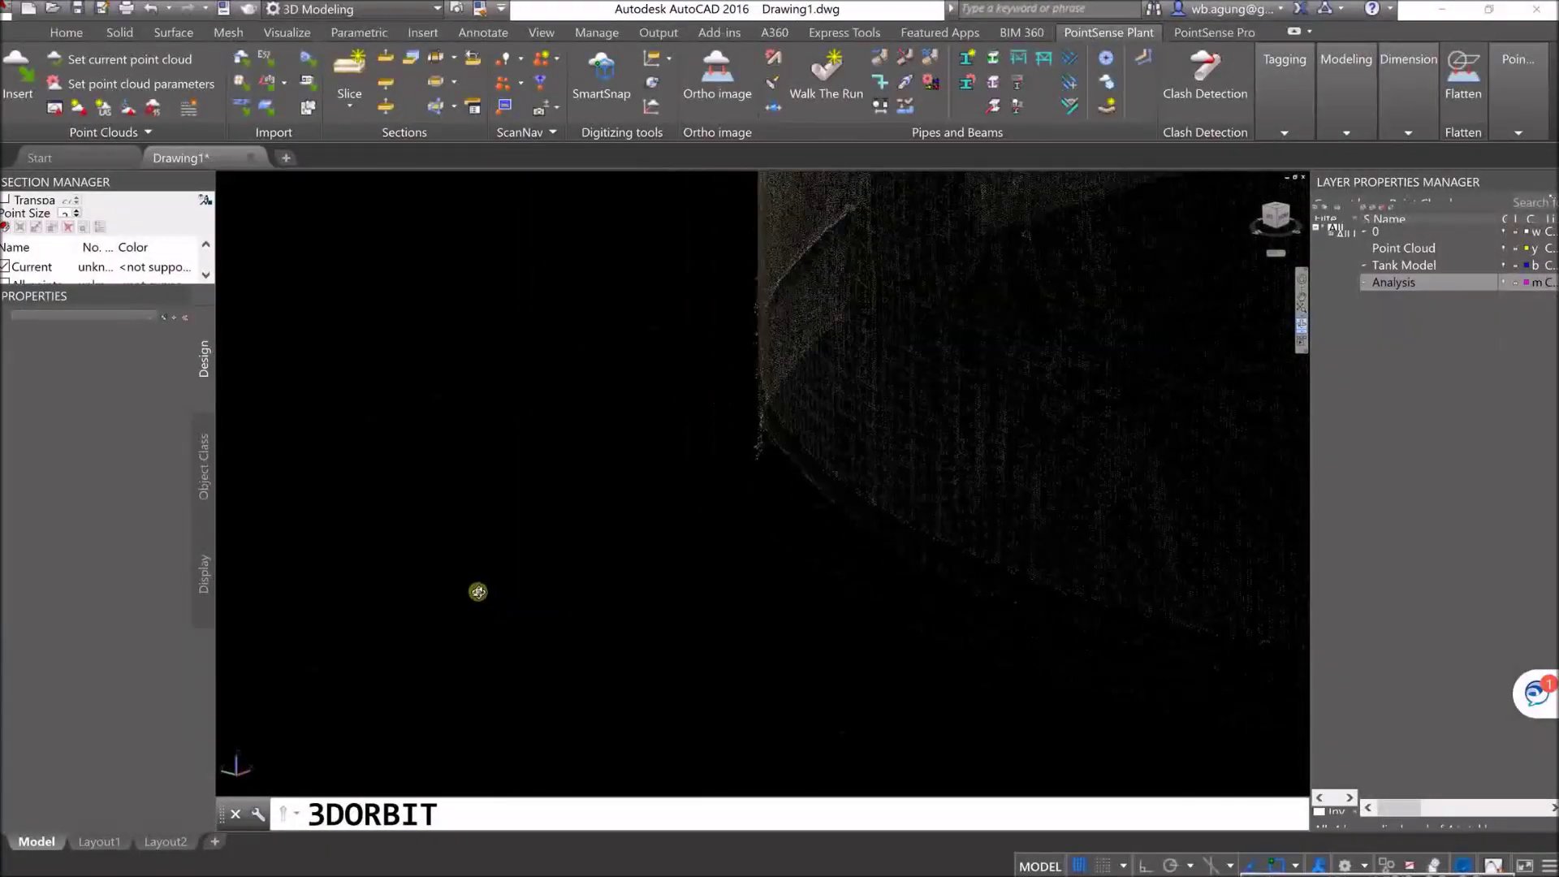
Step: Examine the whole isolated tank shell in 3D, and inspect its northwest rim closely in the top view
{"action": "left_click_drag", "start_coordinate": [813, 397], "coordinate": [662, 519]}
{"action": "scroll", "coordinate": [707, 514], "scroll_direction": "down", "scroll_amount": 8}
{"action": "middle_click_drag", "start_coordinate": [745, 508], "coordinate": [722, 564]}
{"action": "scroll", "coordinate": [734, 531], "scroll_direction": "up", "scroll_amount": 7}
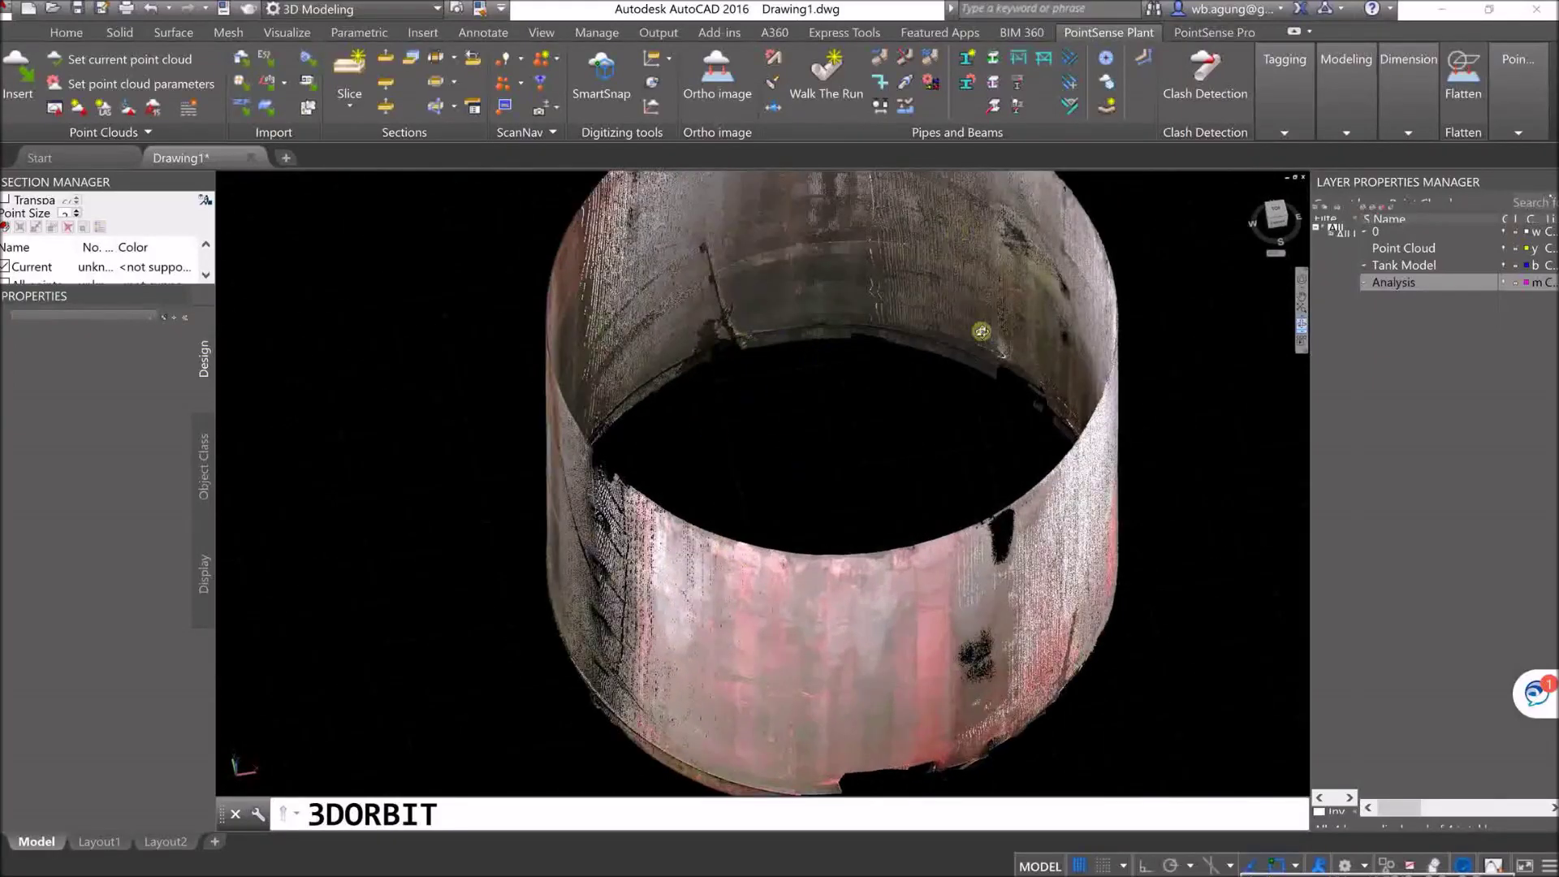
{"action": "scroll", "coordinate": [835, 387], "scroll_direction": "down", "scroll_amount": 5}
{"action": "scroll", "coordinate": [783, 456], "scroll_direction": "up", "scroll_amount": 2}
{"action": "right_click", "coordinate": [782, 456]}
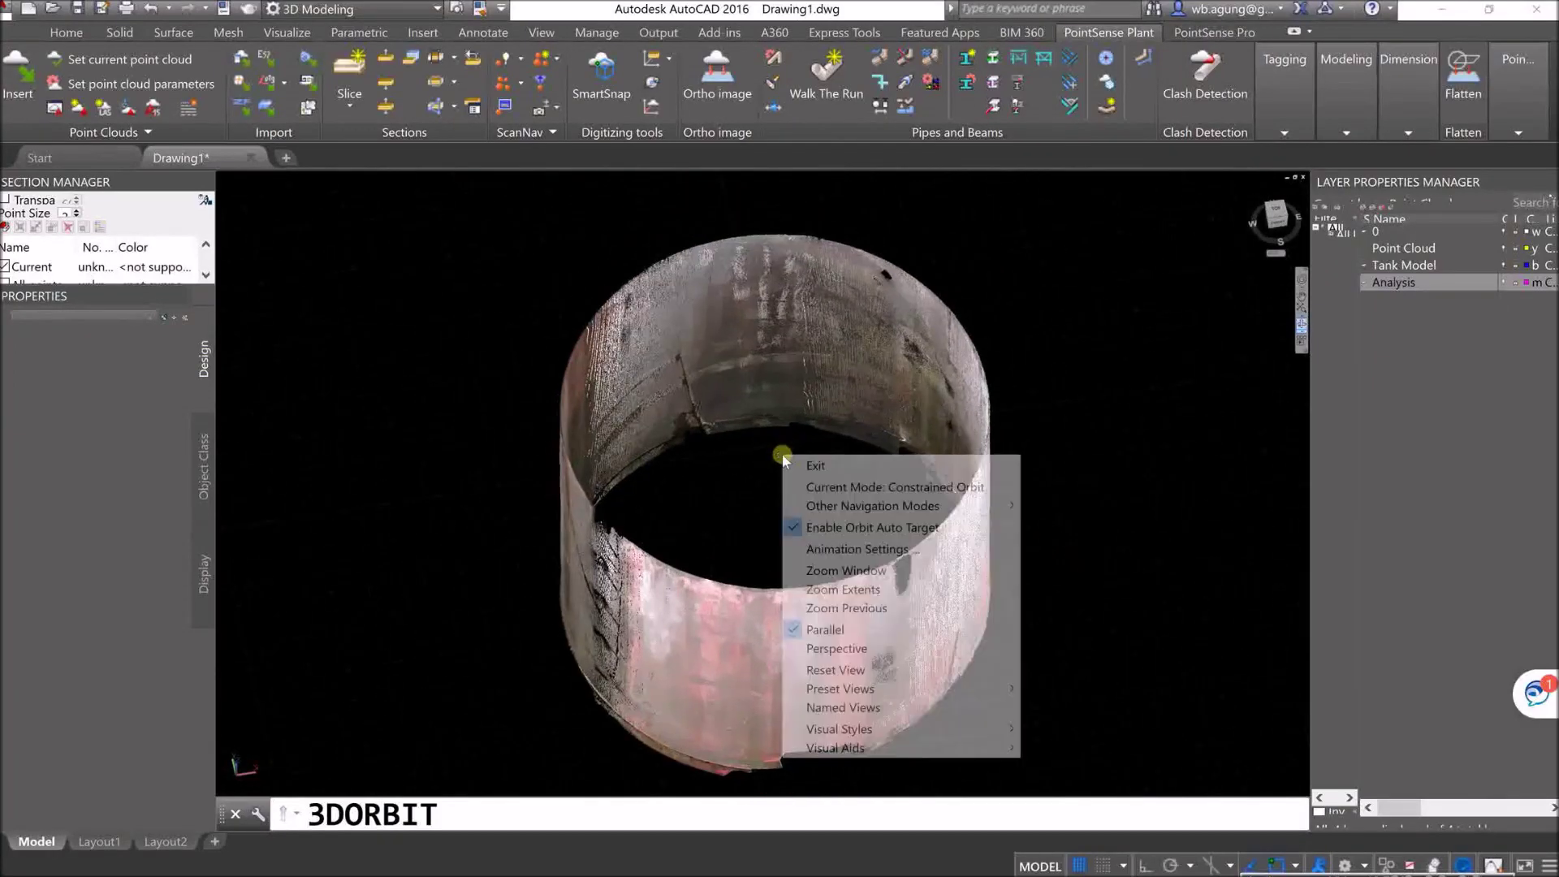
{"action": "left_click", "coordinate": [815, 466]}
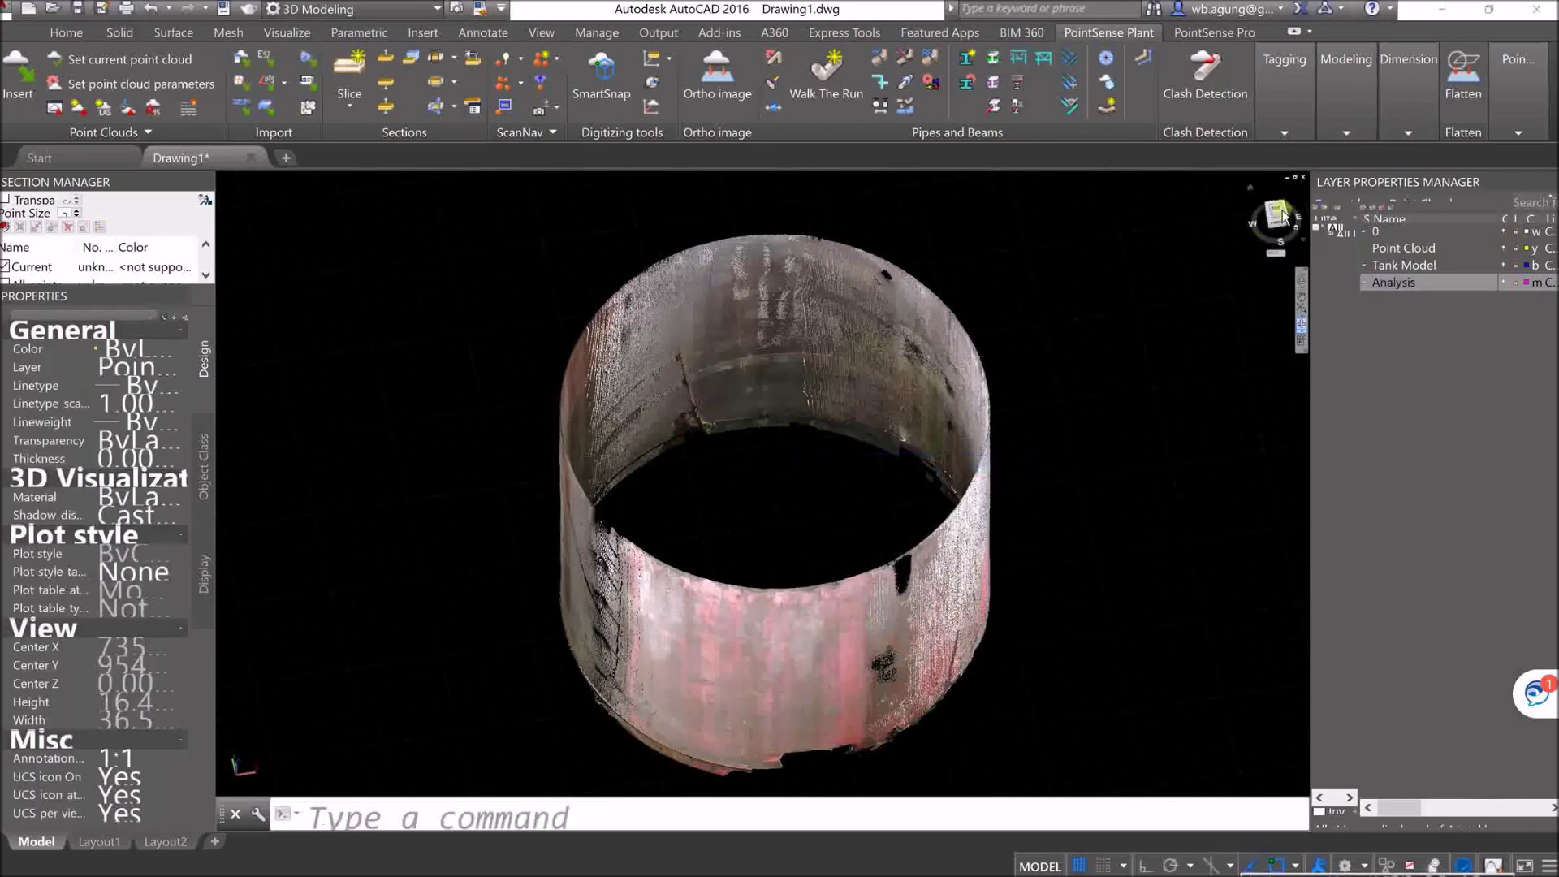
{"action": "left_click", "coordinate": [1275, 209]}
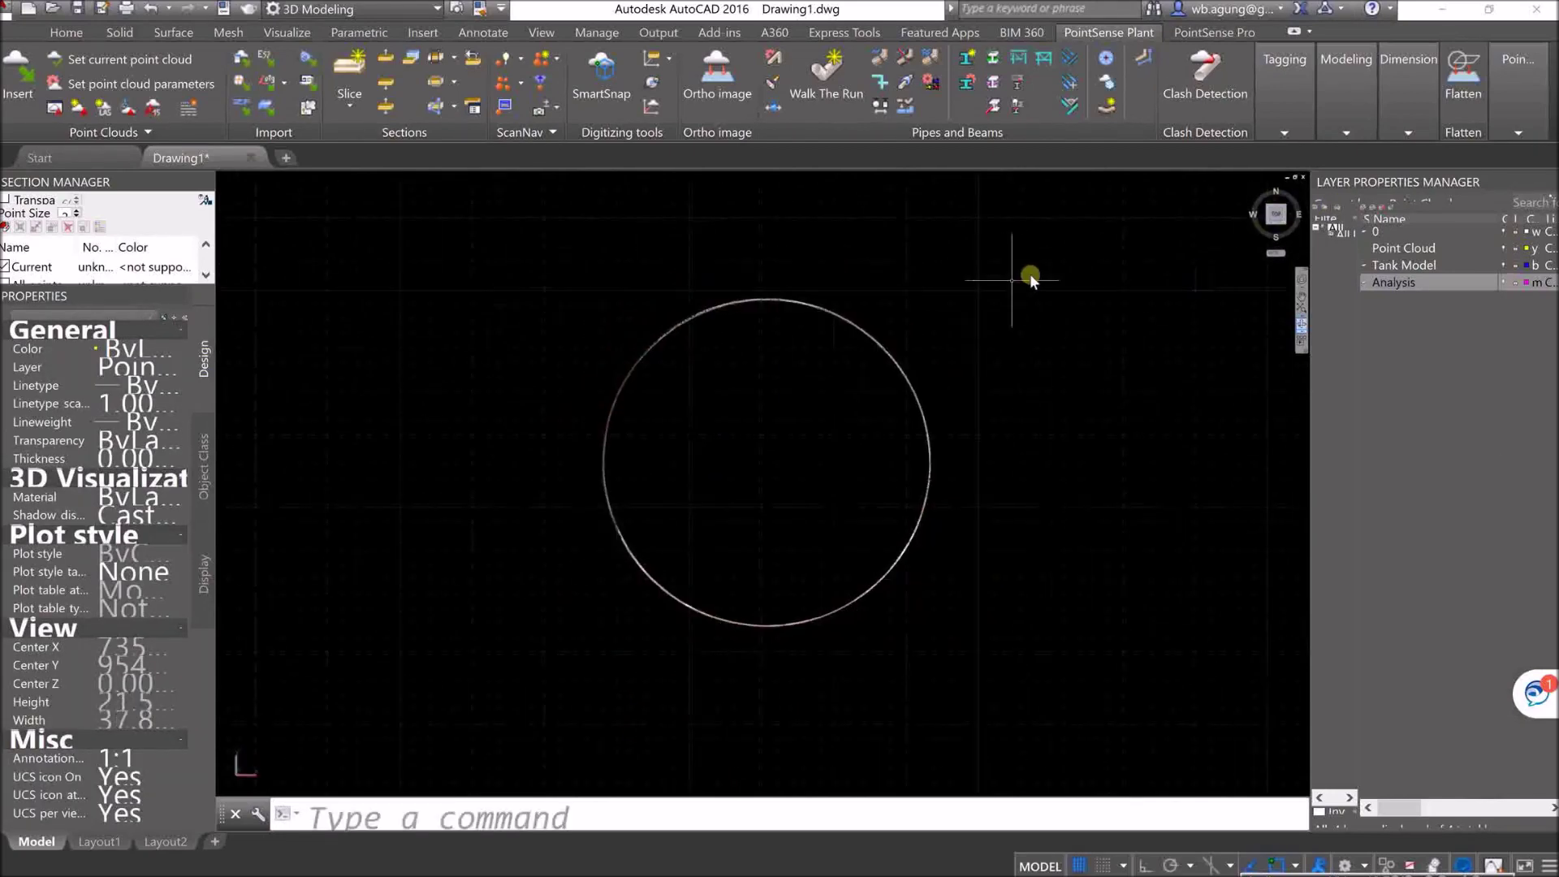
{"action": "scroll", "coordinate": [692, 346], "scroll_direction": "up", "scroll_amount": 10}
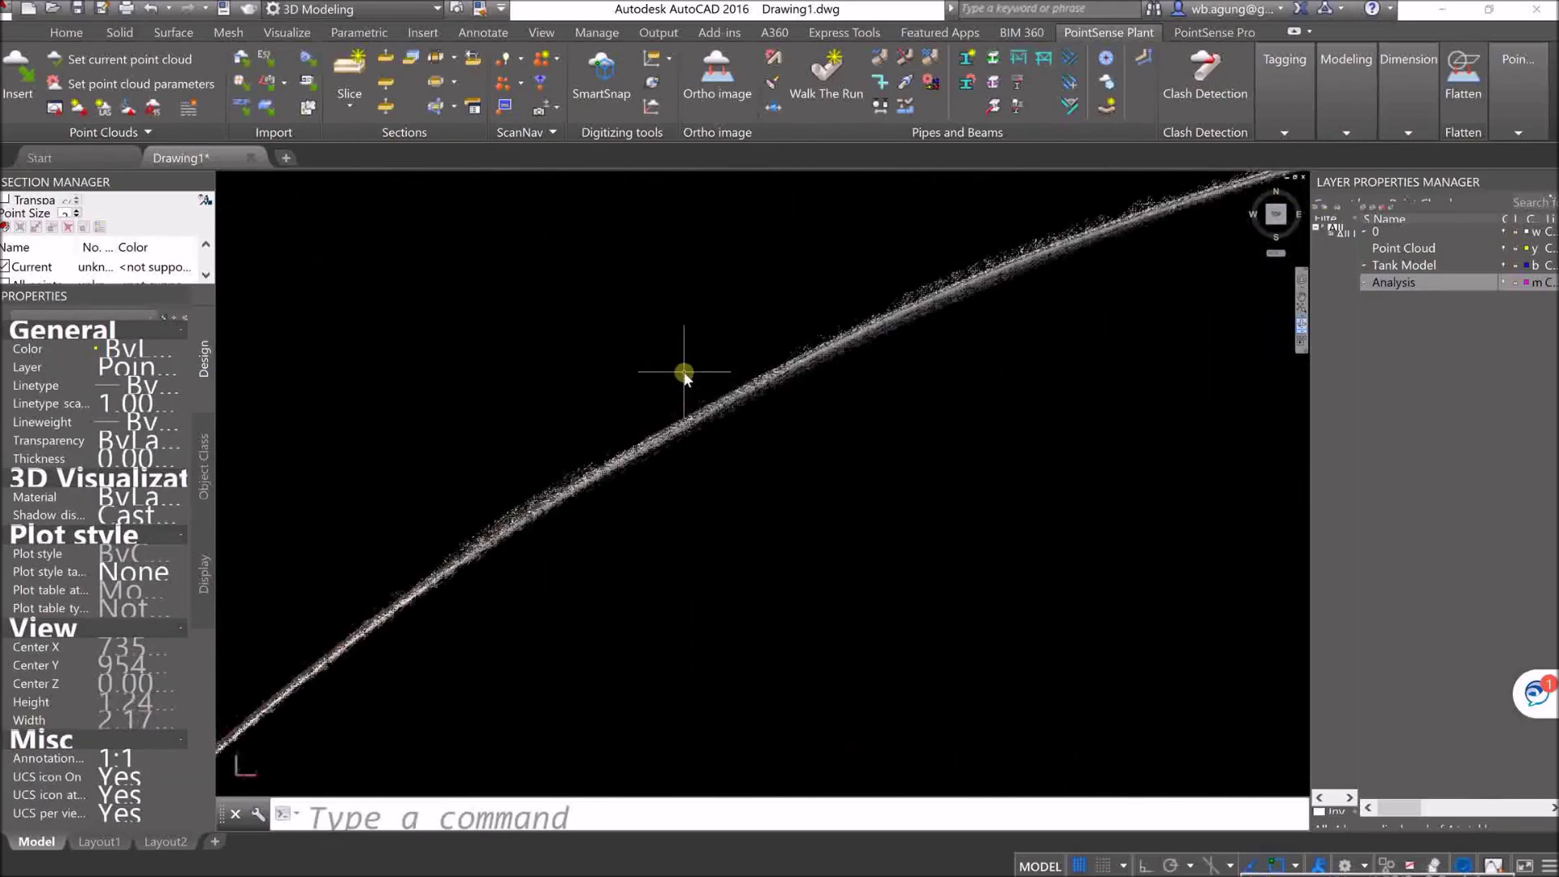
{"action": "scroll", "coordinate": [555, 505], "scroll_direction": "up", "scroll_amount": 5}
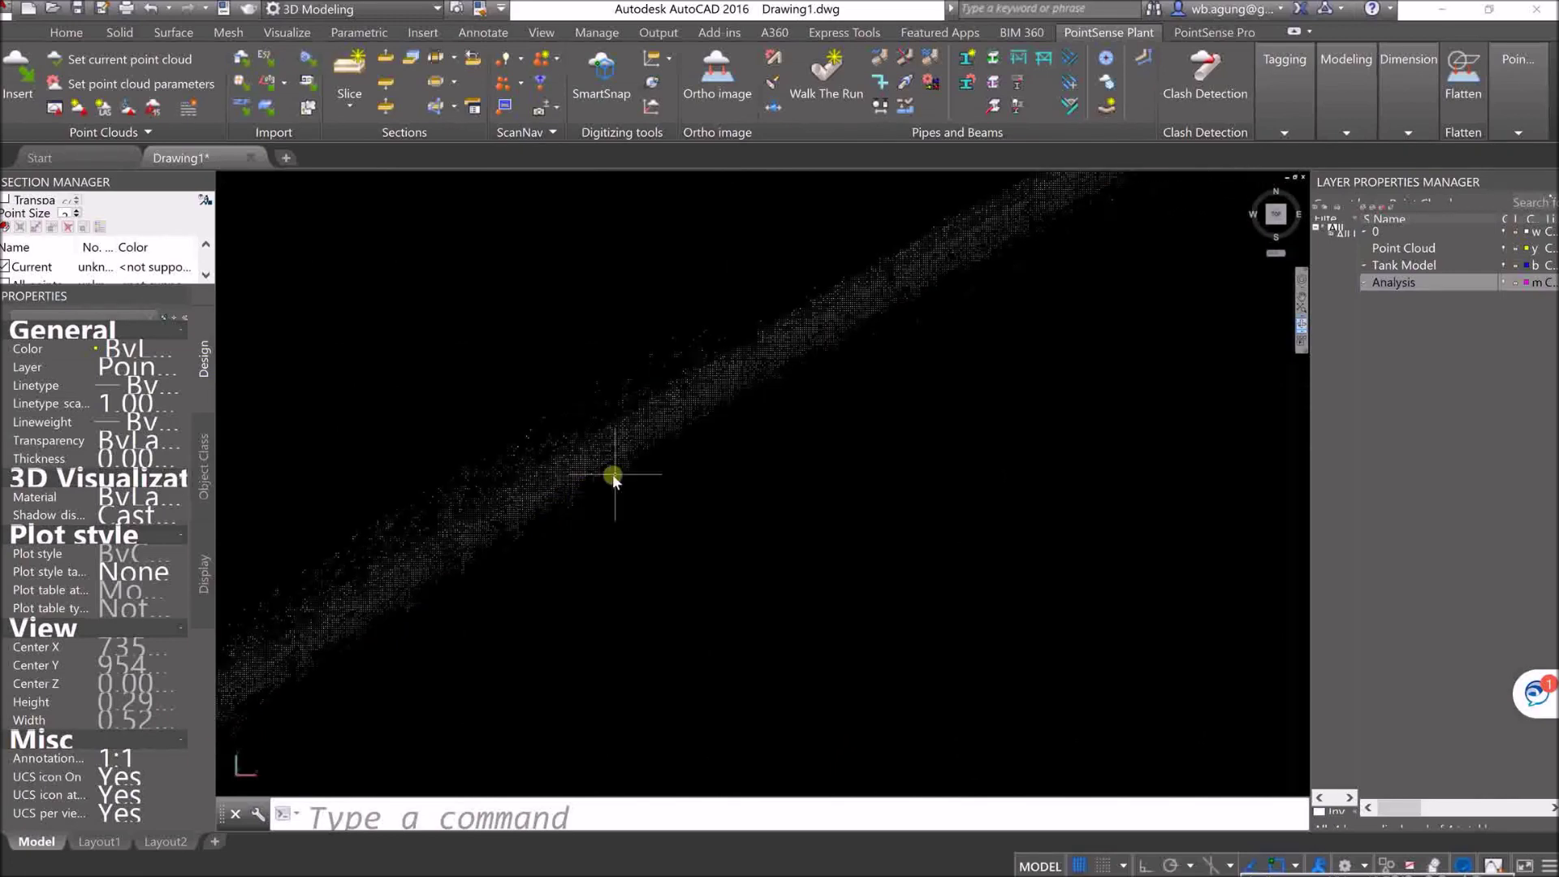
{"action": "middle_click_drag", "start_coordinate": [521, 487], "coordinate": [710, 477]}
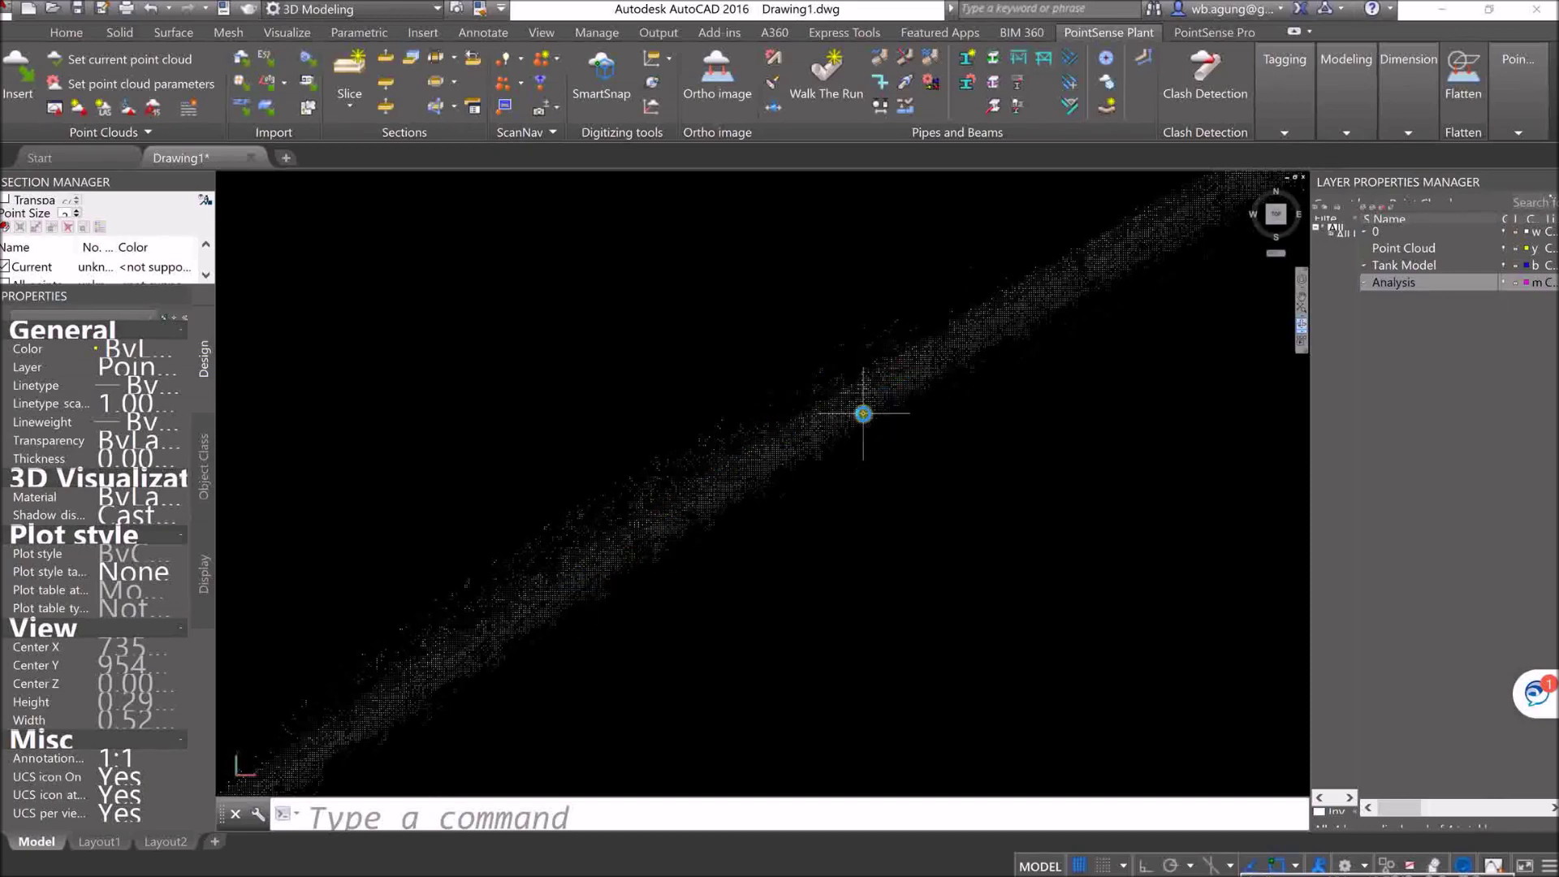
Step: Select the tank's point cloud, colour it by Object Color, and inspect the rim closely
{"action": "left_click", "coordinate": [959, 498]}
{"action": "left_click", "coordinate": [893, 457]}
{"action": "left_click", "coordinate": [880, 286]}
{"action": "left_click", "coordinate": [814, 425]}
{"action": "scroll", "coordinate": [811, 441], "scroll_direction": "down", "scroll_amount": 5}
{"action": "scroll", "coordinate": [812, 489], "scroll_direction": "up", "scroll_amount": 2}
{"action": "scroll", "coordinate": [759, 451], "scroll_direction": "up", "scroll_amount": 3}
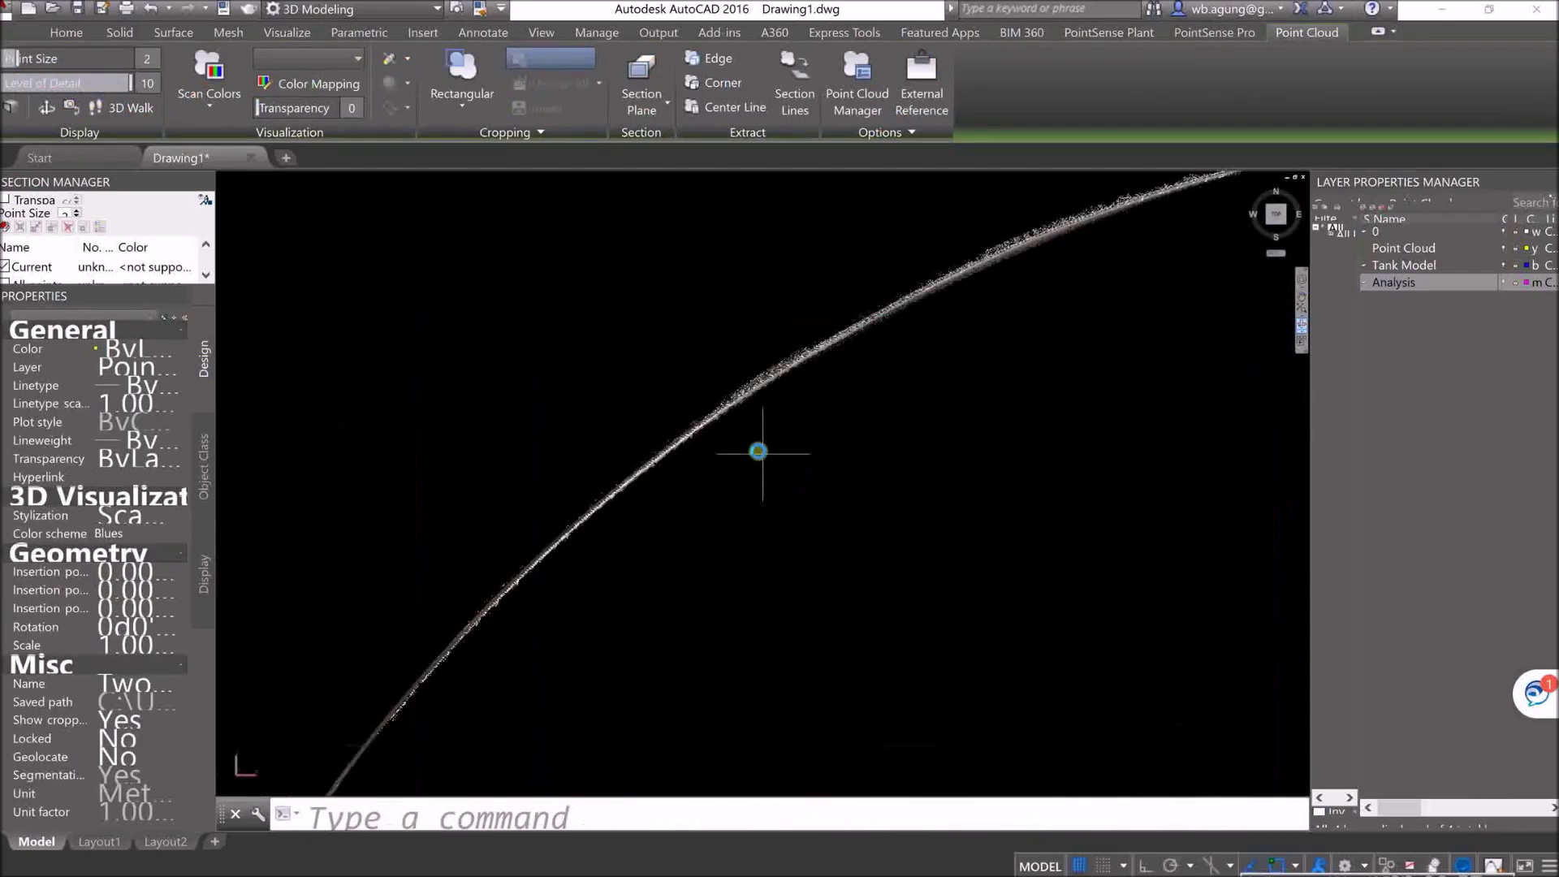
{"action": "left_click", "coordinate": [223, 108]}
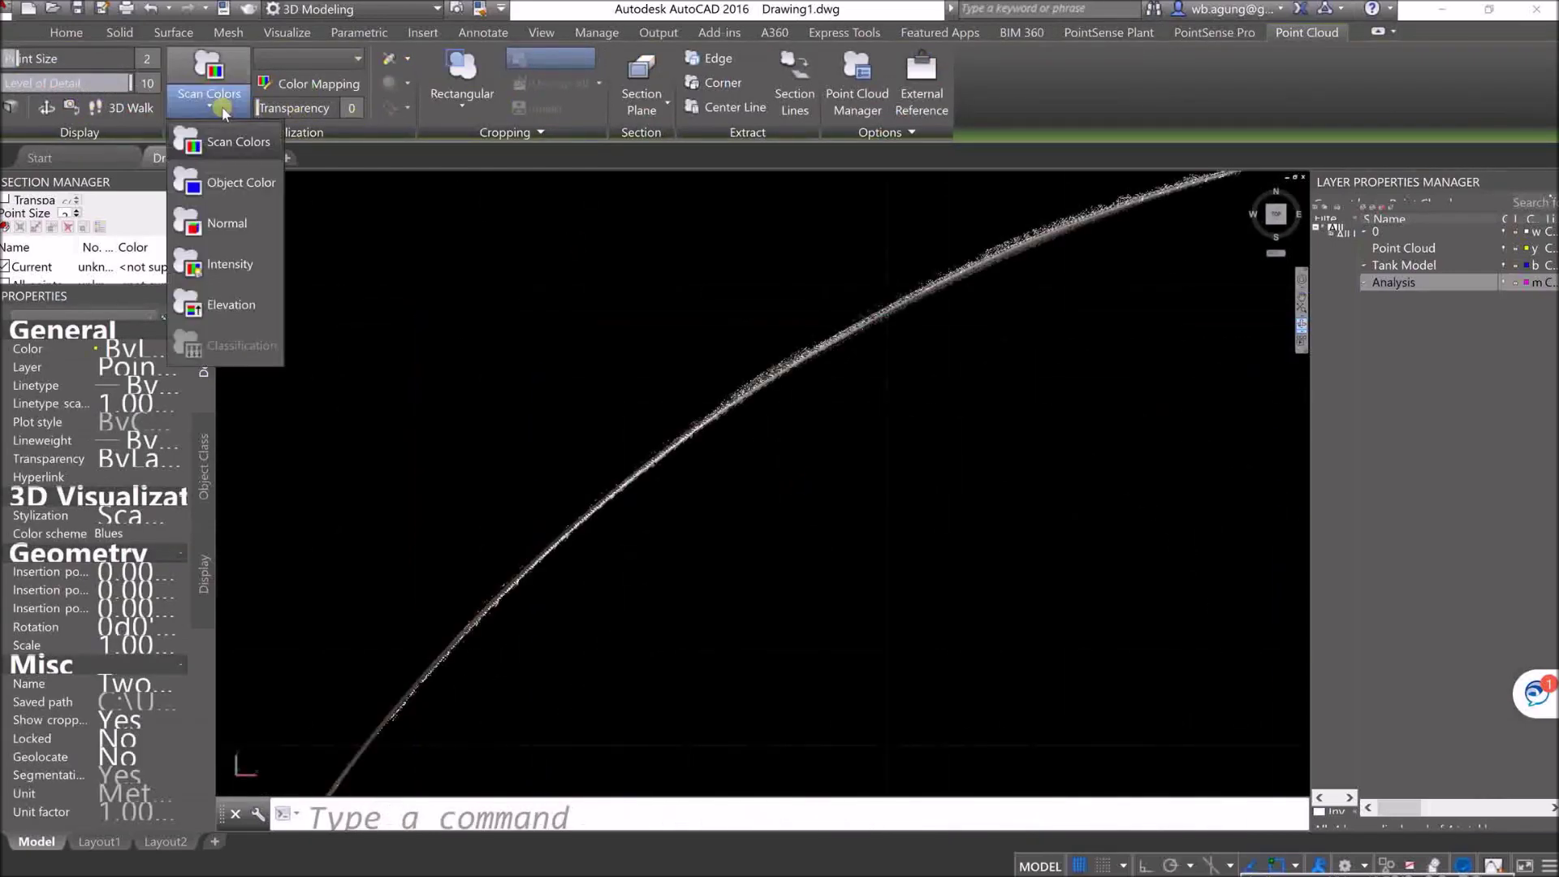
{"action": "left_click", "coordinate": [240, 188]}
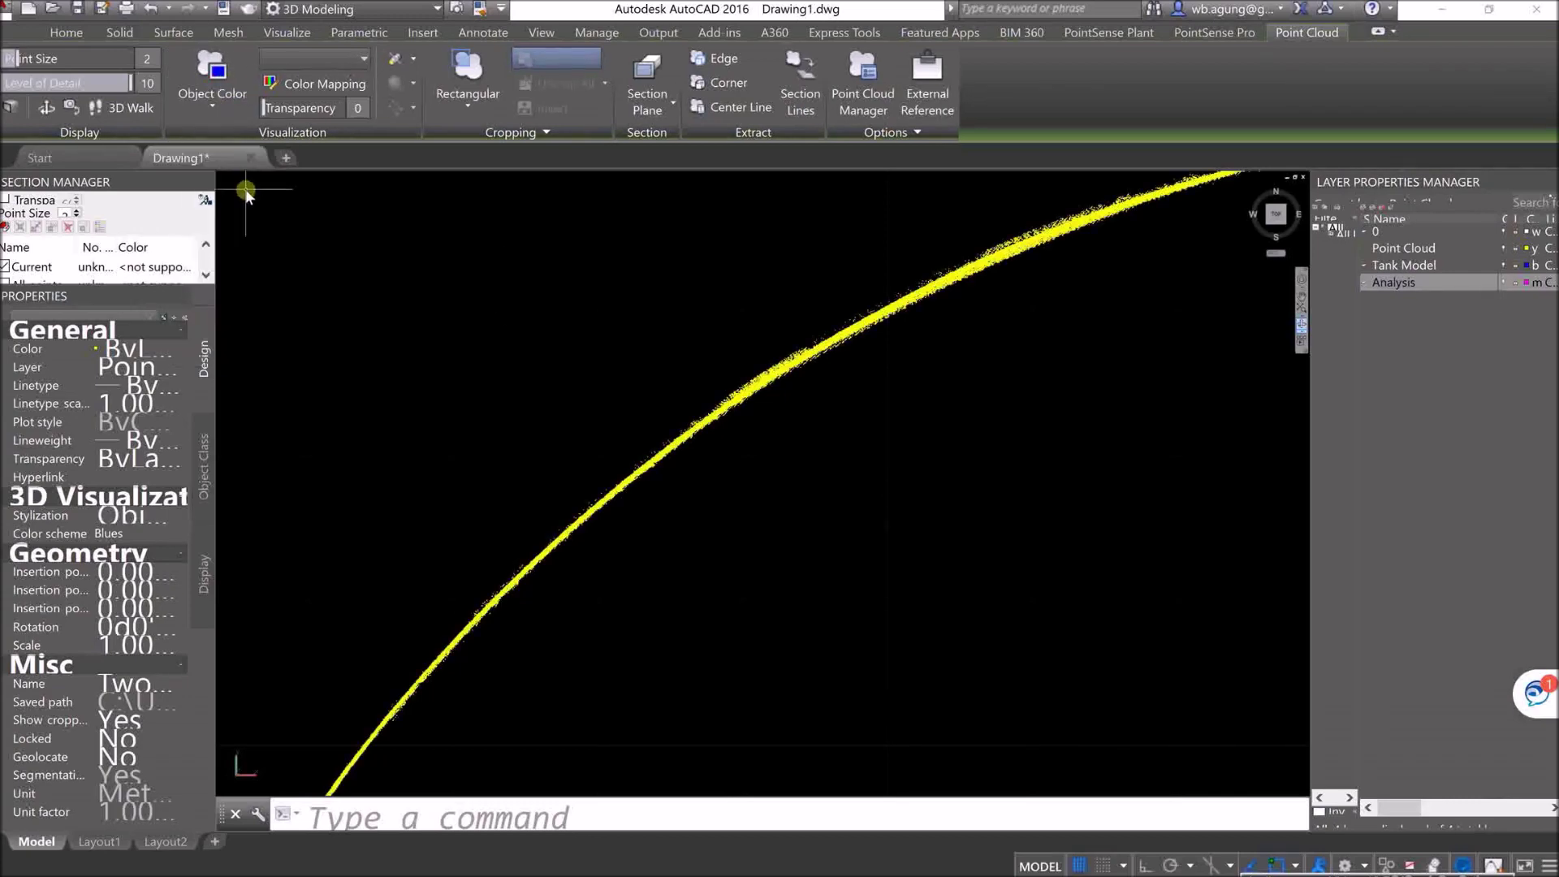
{"action": "scroll", "coordinate": [837, 345], "scroll_direction": "up", "scroll_amount": 4}
{"action": "scroll", "coordinate": [837, 345], "scroll_direction": "down", "scroll_amount": 6}
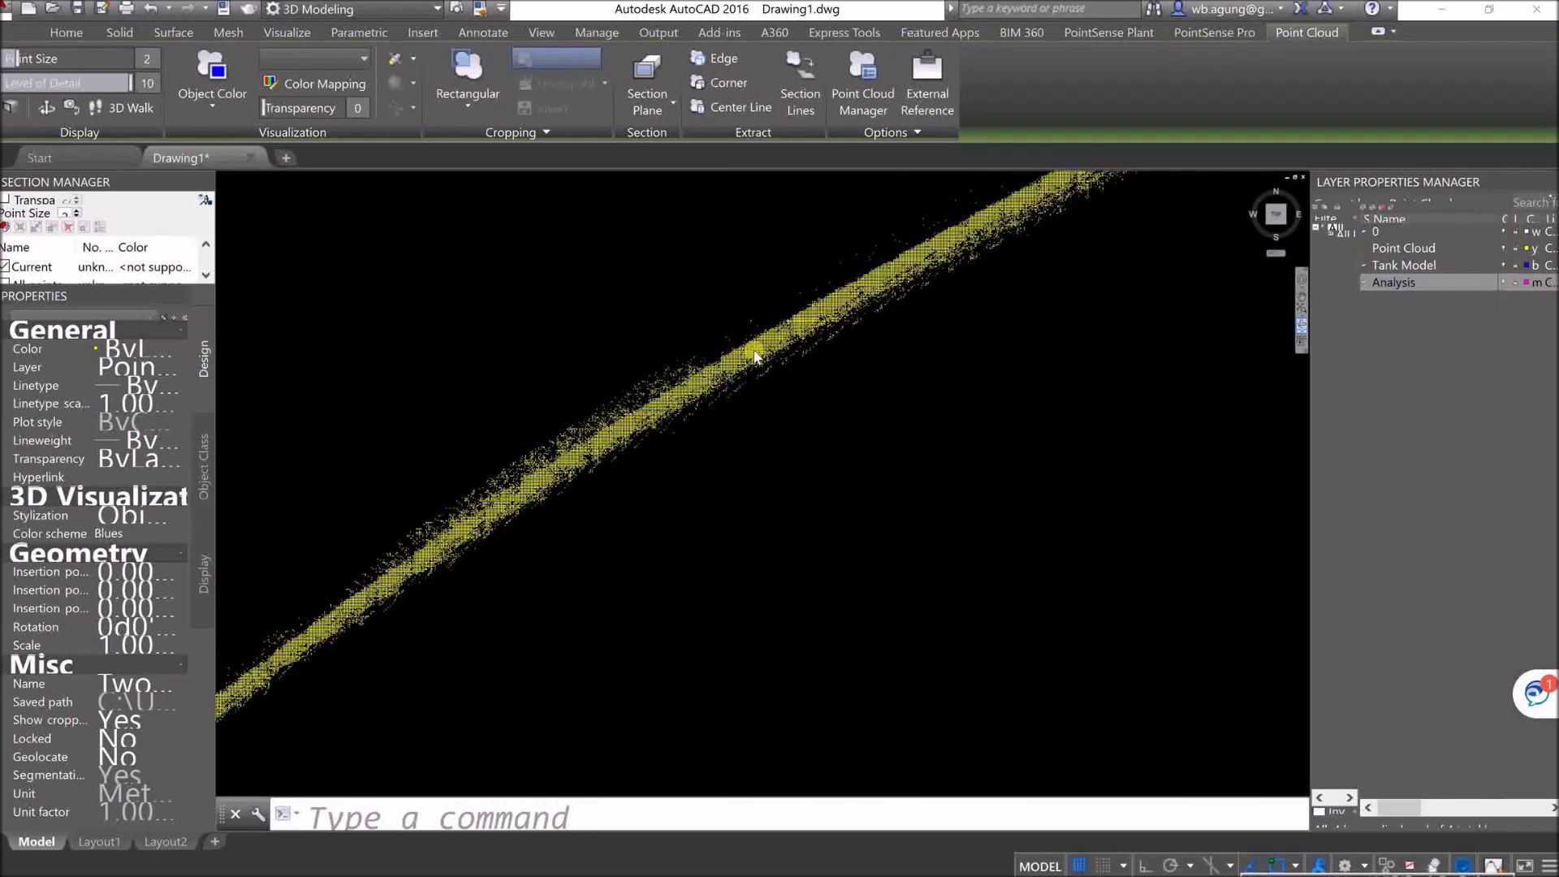
{"action": "scroll", "coordinate": [980, 520], "scroll_direction": "up", "scroll_amount": 8}
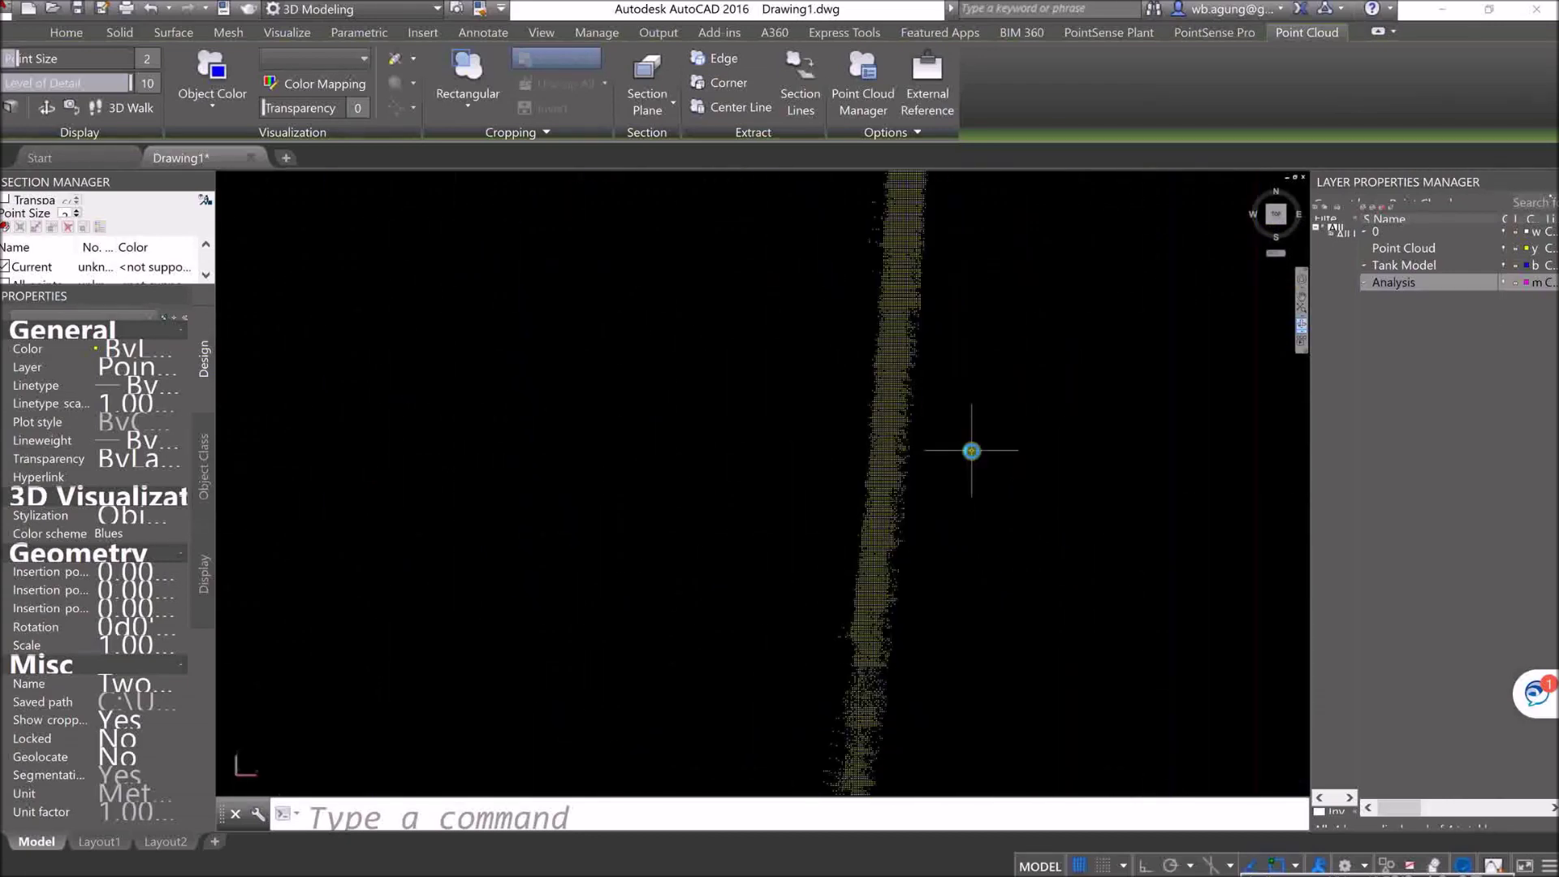
Step: Switch the point cloud's stylization to Normal and check the full rim and its northwest arc
{"action": "left_click", "coordinate": [212, 105]}
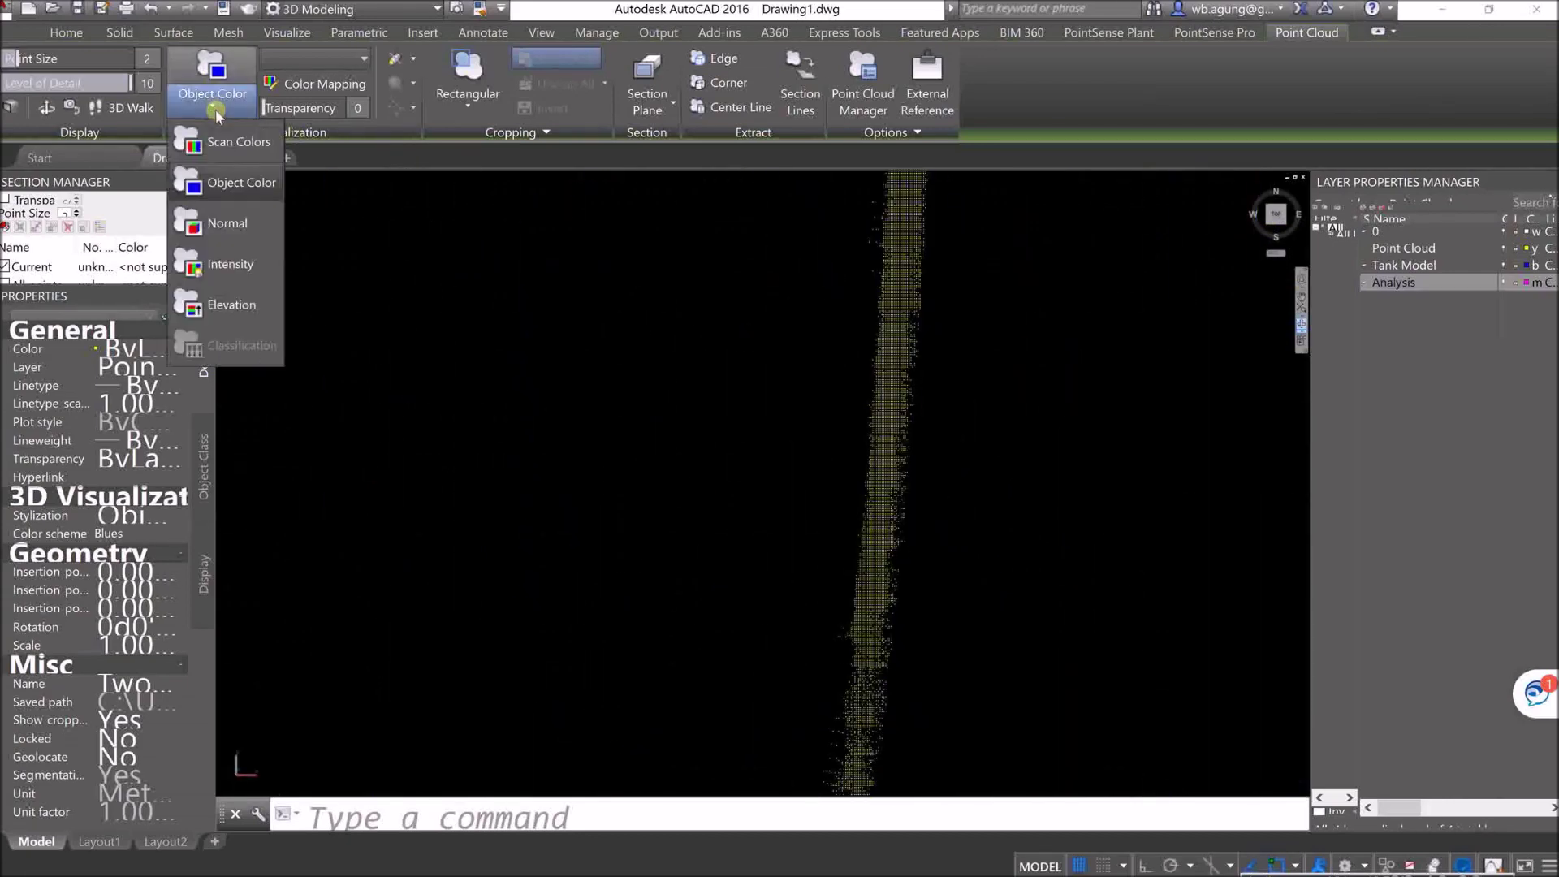
{"action": "left_click", "coordinate": [235, 224]}
{"action": "scroll", "coordinate": [934, 481], "scroll_direction": "down", "scroll_amount": 8}
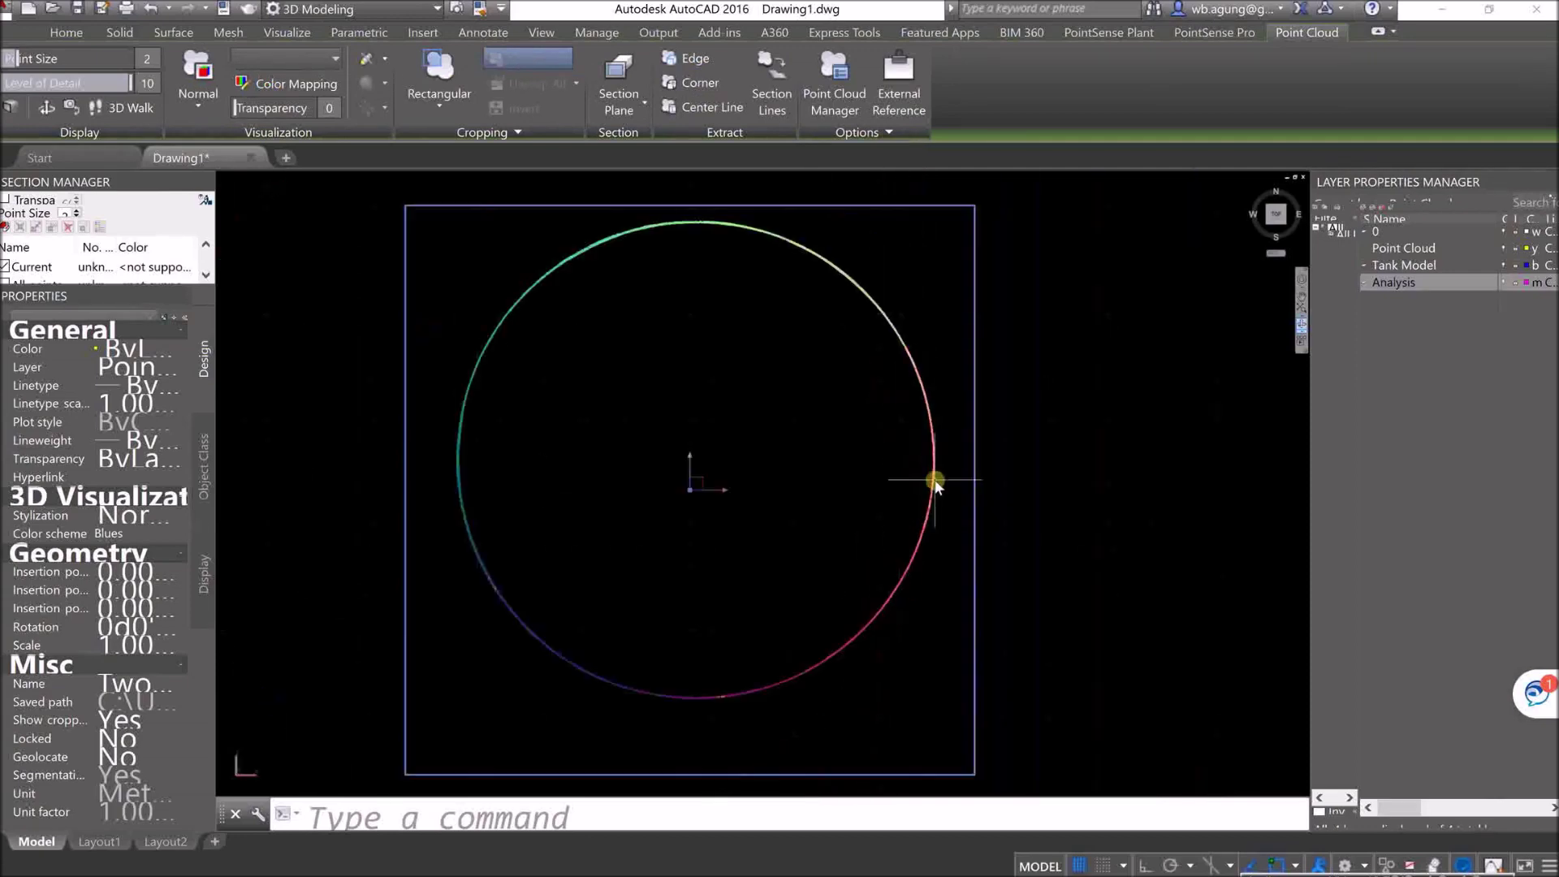
{"action": "scroll", "coordinate": [513, 299], "scroll_direction": "up", "scroll_amount": 5}
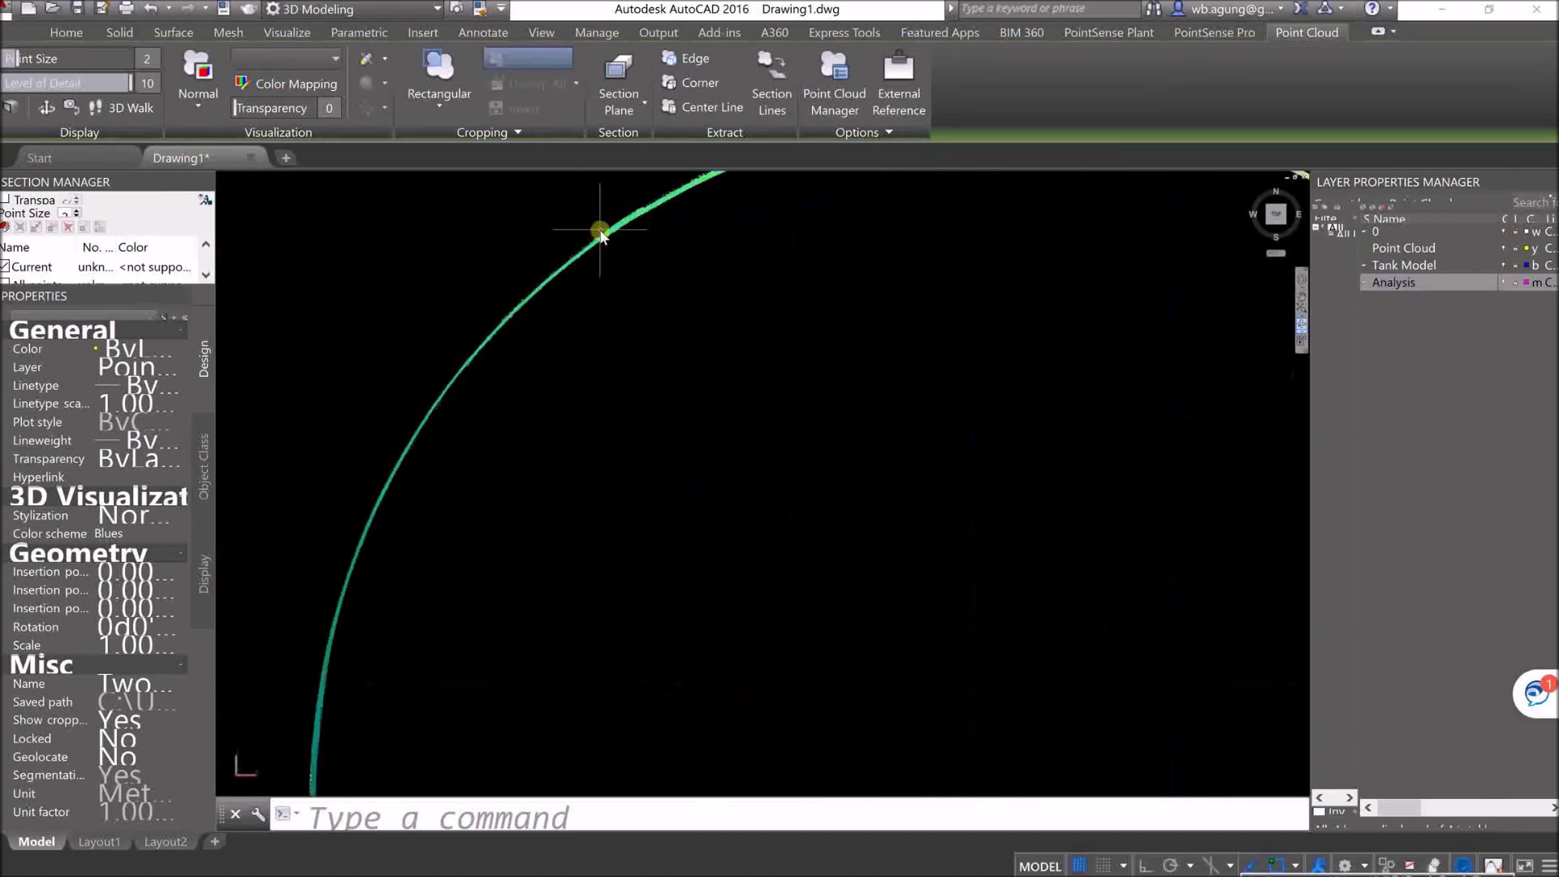
Step: Colour the point cloud by Intensity and inspect the rim's northwest arc from above
{"action": "left_click", "coordinate": [198, 98]}
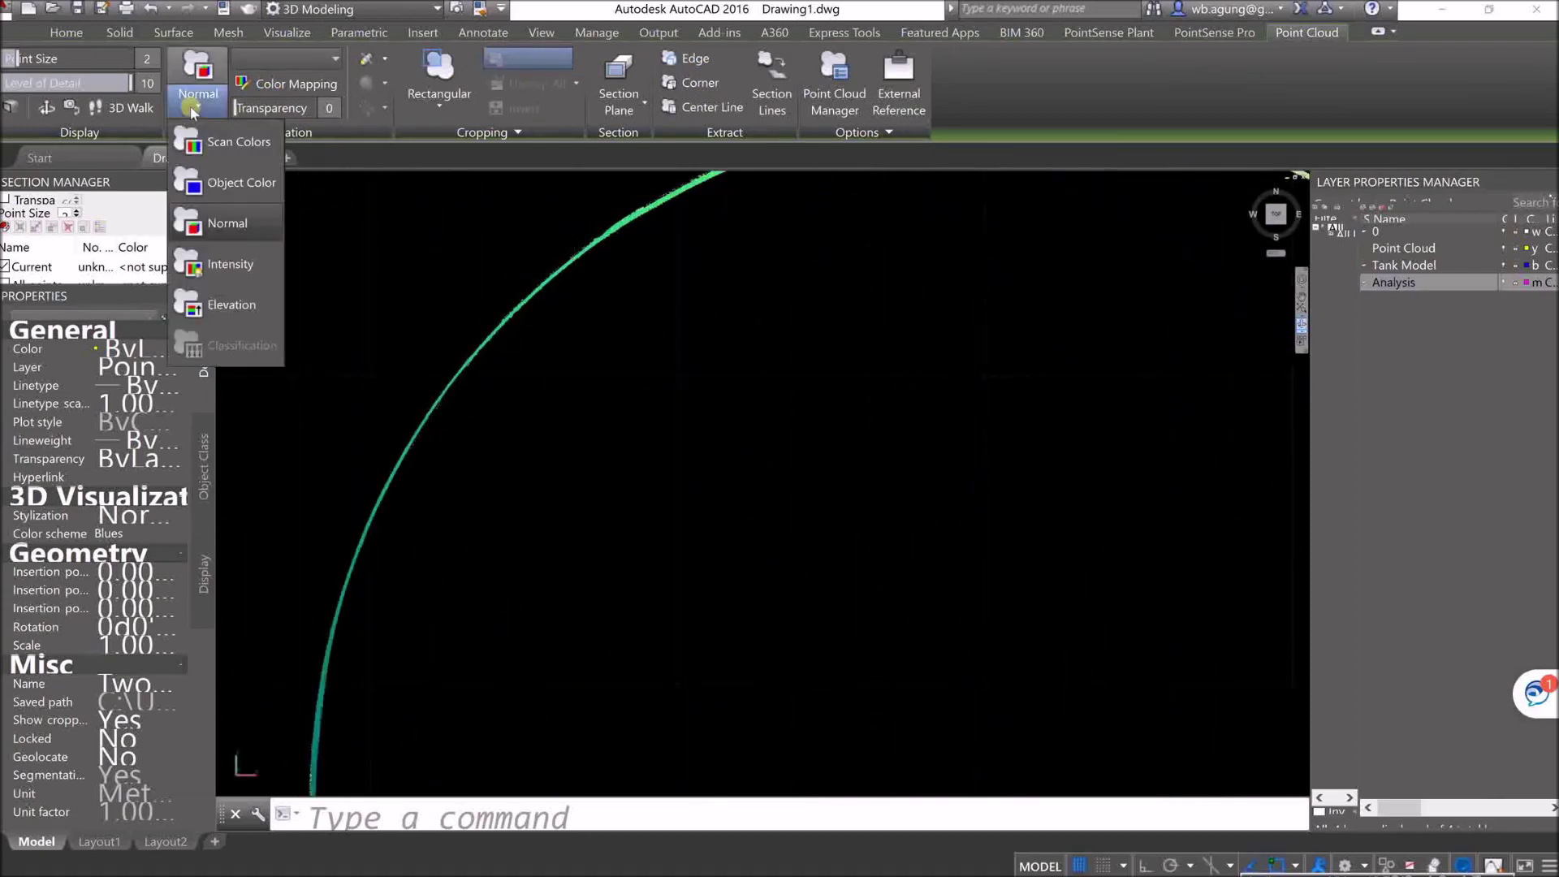
{"action": "left_click", "coordinate": [239, 276]}
{"action": "scroll", "coordinate": [728, 506], "scroll_direction": "down", "scroll_amount": 5}
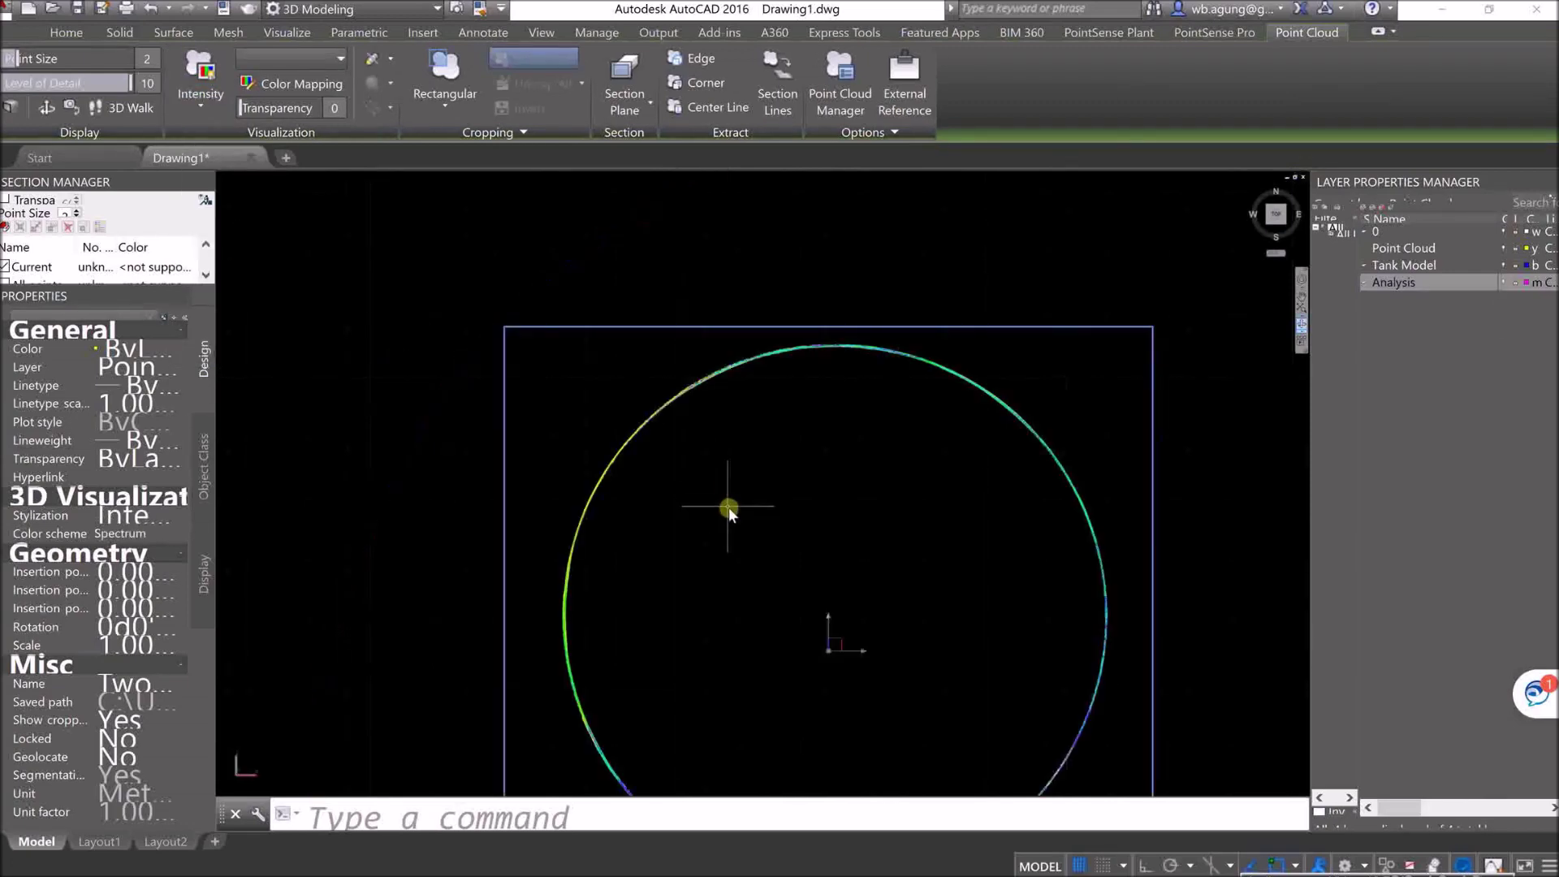
{"action": "scroll", "coordinate": [696, 390], "scroll_direction": "up", "scroll_amount": 9}
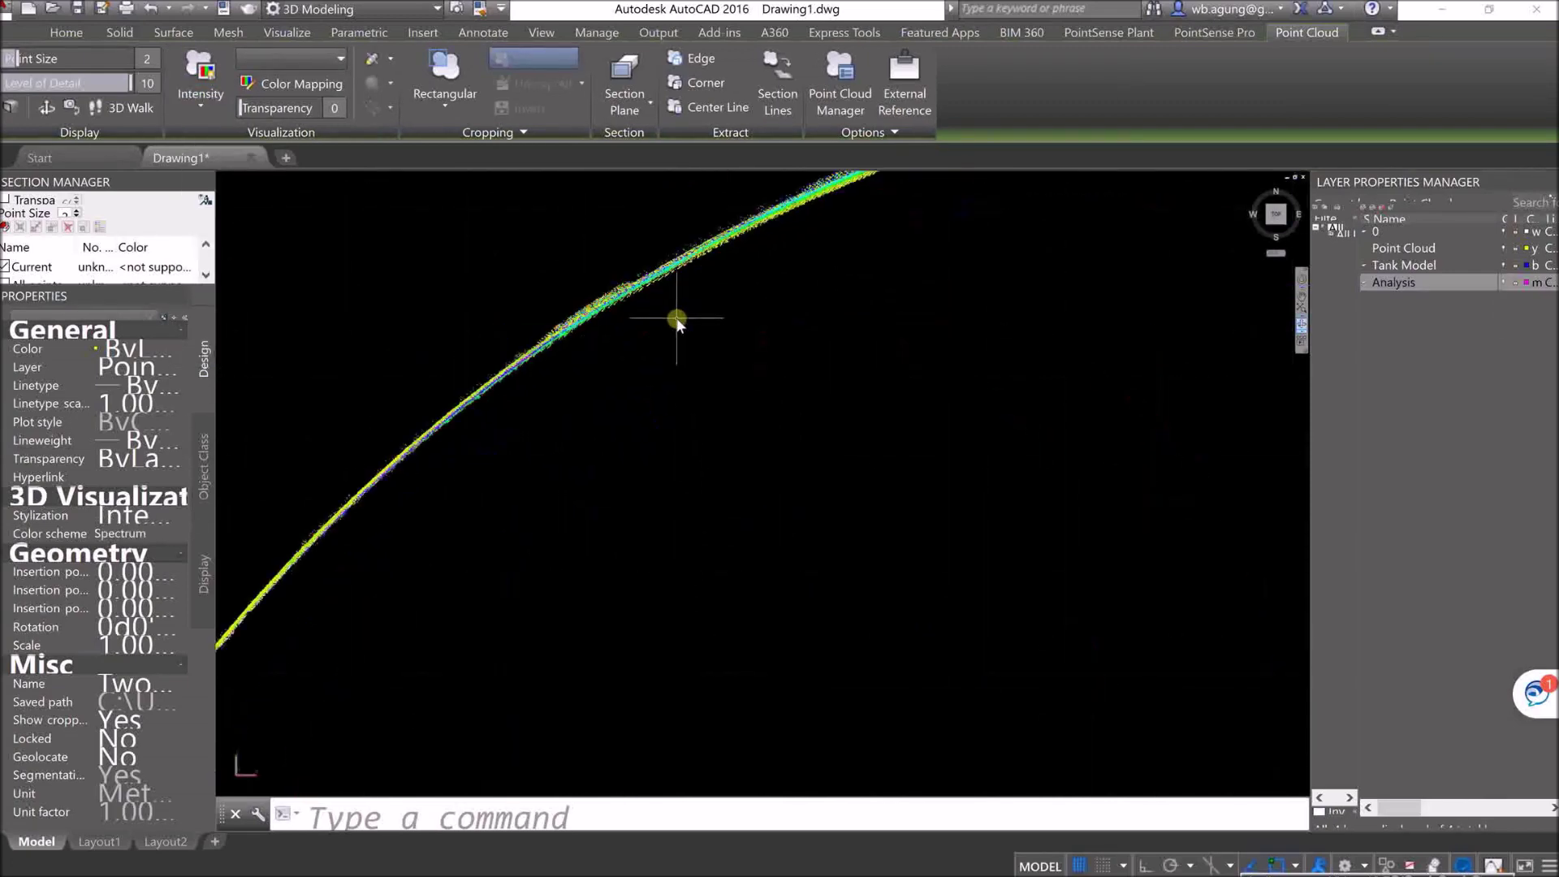
{"action": "scroll", "coordinate": [772, 436], "scroll_direction": "down", "scroll_amount": 8}
{"action": "key", "text": "Escape"}
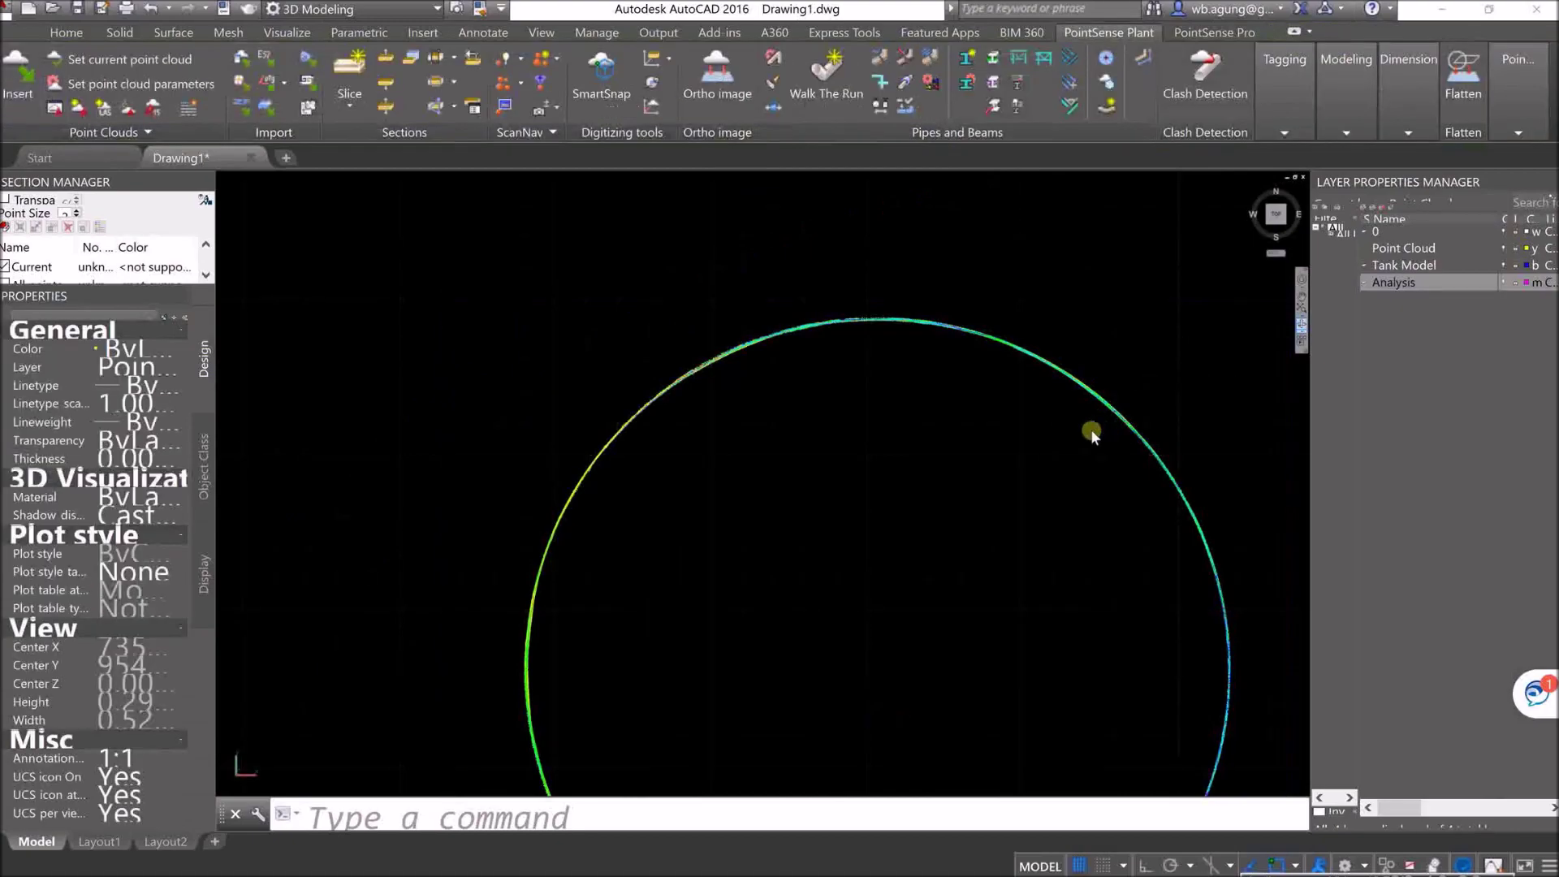
Step: Orbit the intensity-coloured tank to examine its outer wall and interior in 3D
{"action": "middle_click_drag", "start_coordinate": [1089, 429], "coordinate": [954, 338]}
{"action": "left_click", "coordinate": [1303, 324]}
{"action": "left_click_drag", "start_coordinate": [913, 585], "coordinate": [1016, 465]}
{"action": "scroll", "coordinate": [905, 454], "scroll_direction": "down", "scroll_amount": 5}
{"action": "middle_click_drag", "start_coordinate": [1017, 465], "coordinate": [868, 558]}
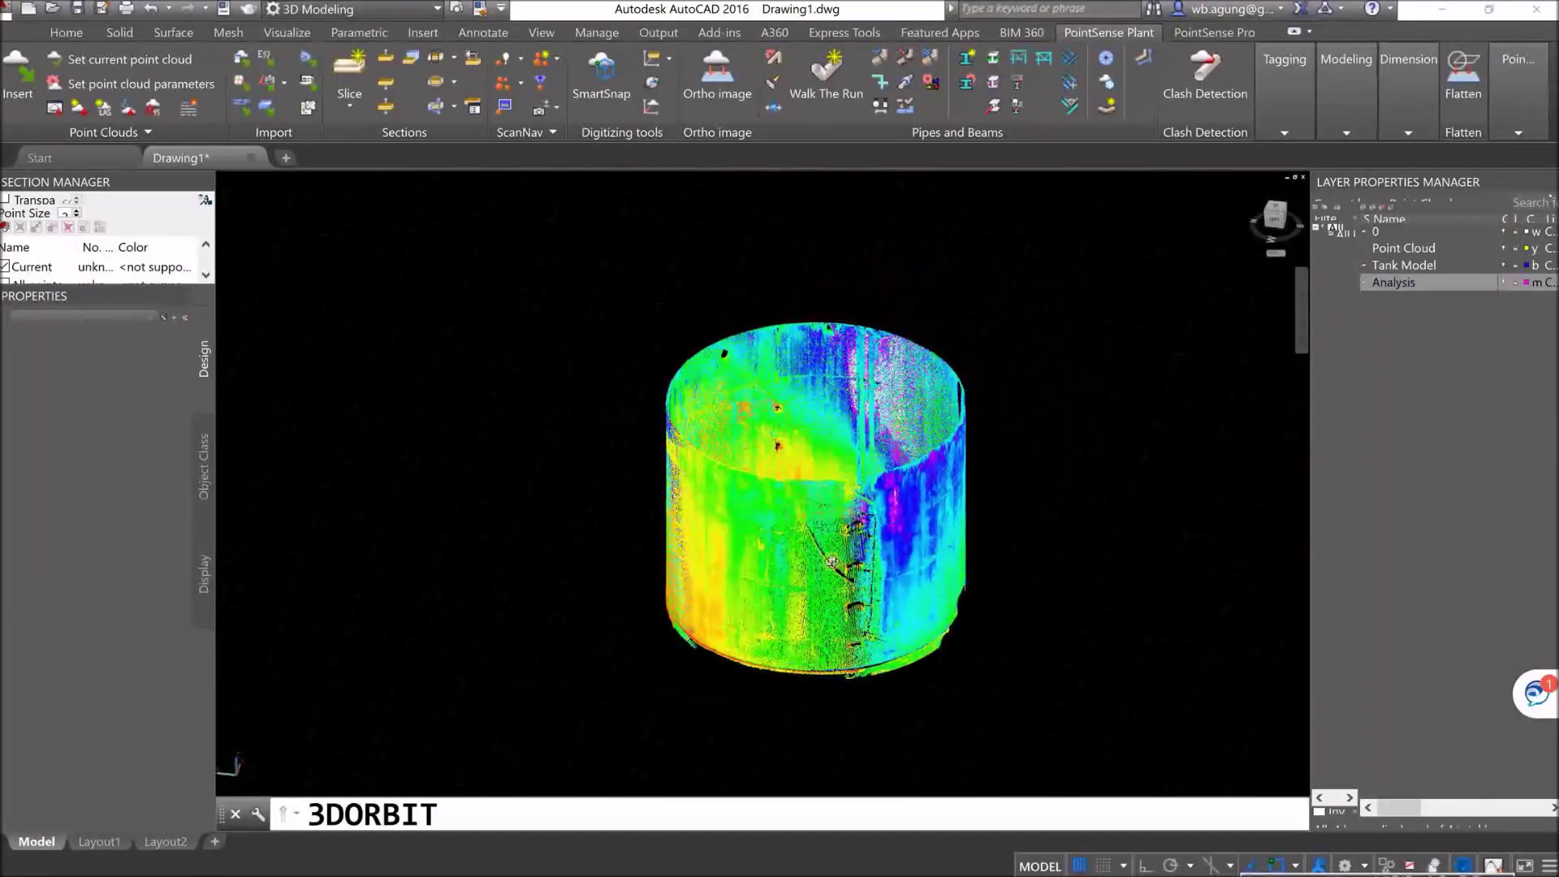
{"action": "scroll", "coordinate": [825, 552], "scroll_direction": "up", "scroll_amount": 2}
{"action": "key", "text": "Escape"}
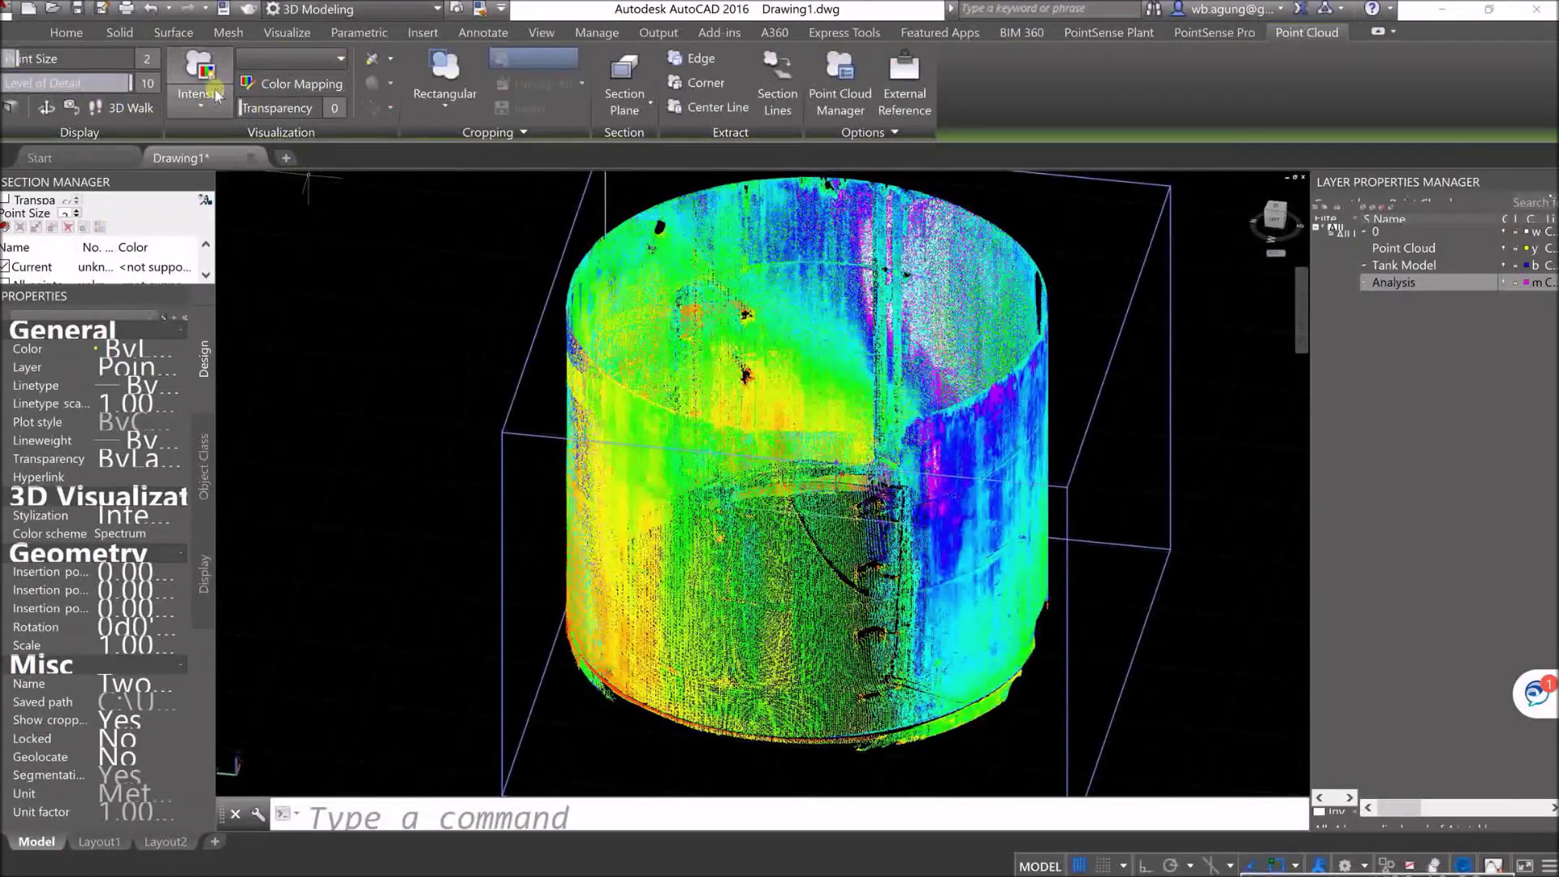
Step: Try the Elevation stylization on the tank's point cloud, and set it back to Normal
{"action": "left_click", "coordinate": [201, 97]}
{"action": "left_click", "coordinate": [231, 300]}
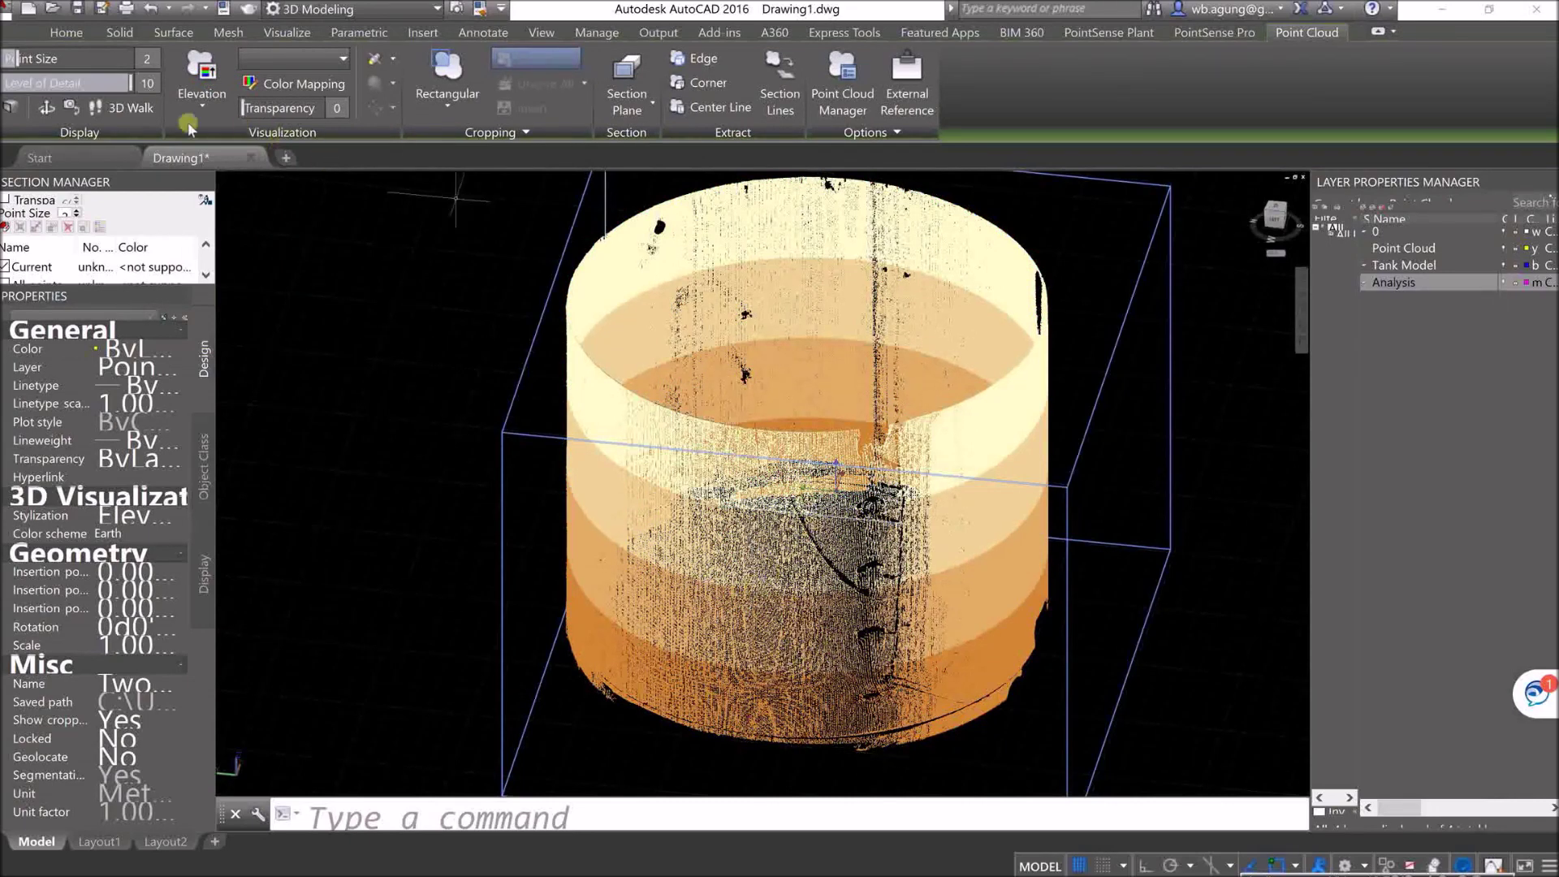
{"action": "left_click", "coordinate": [202, 97]}
{"action": "left_click", "coordinate": [218, 232]}
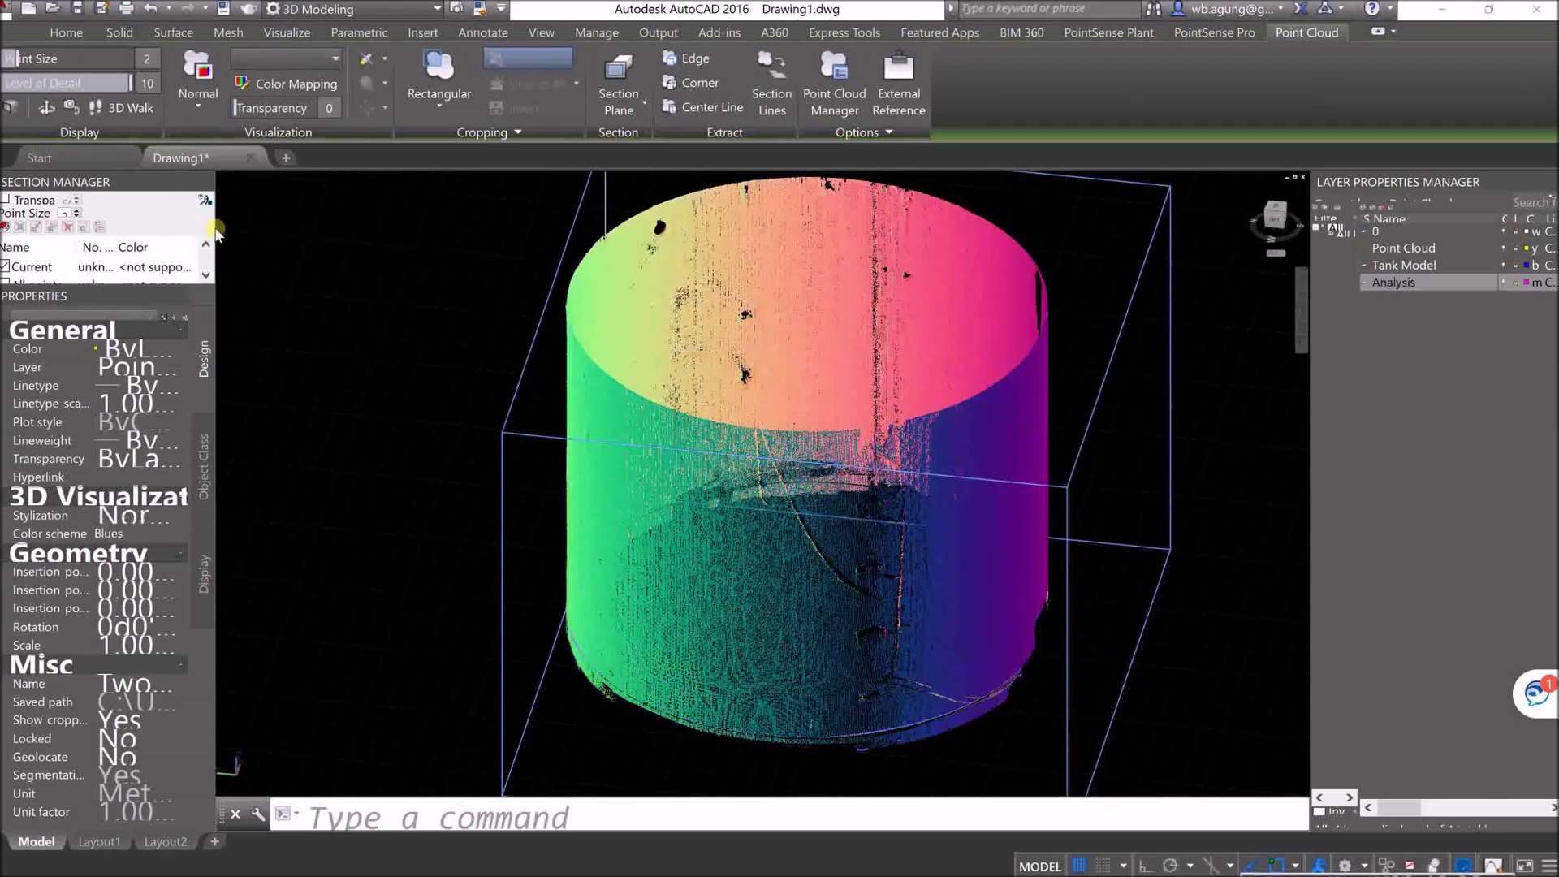
{"action": "key", "text": "Escape"}
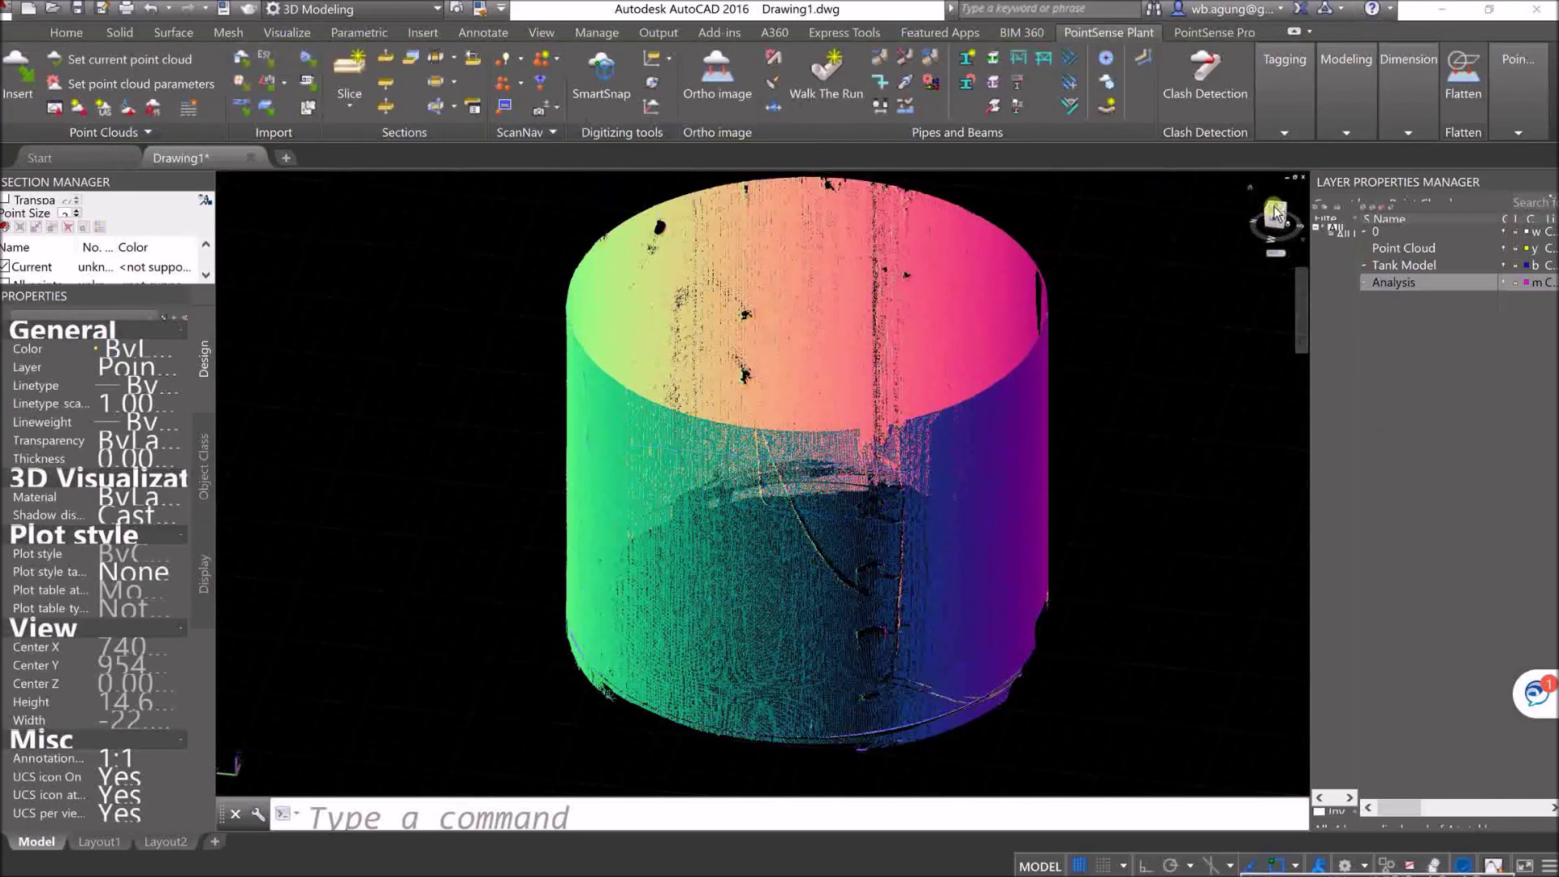
Step: Show the tank in an isometric view and make Tank Model the current layer
{"action": "left_click", "coordinate": [1276, 208]}
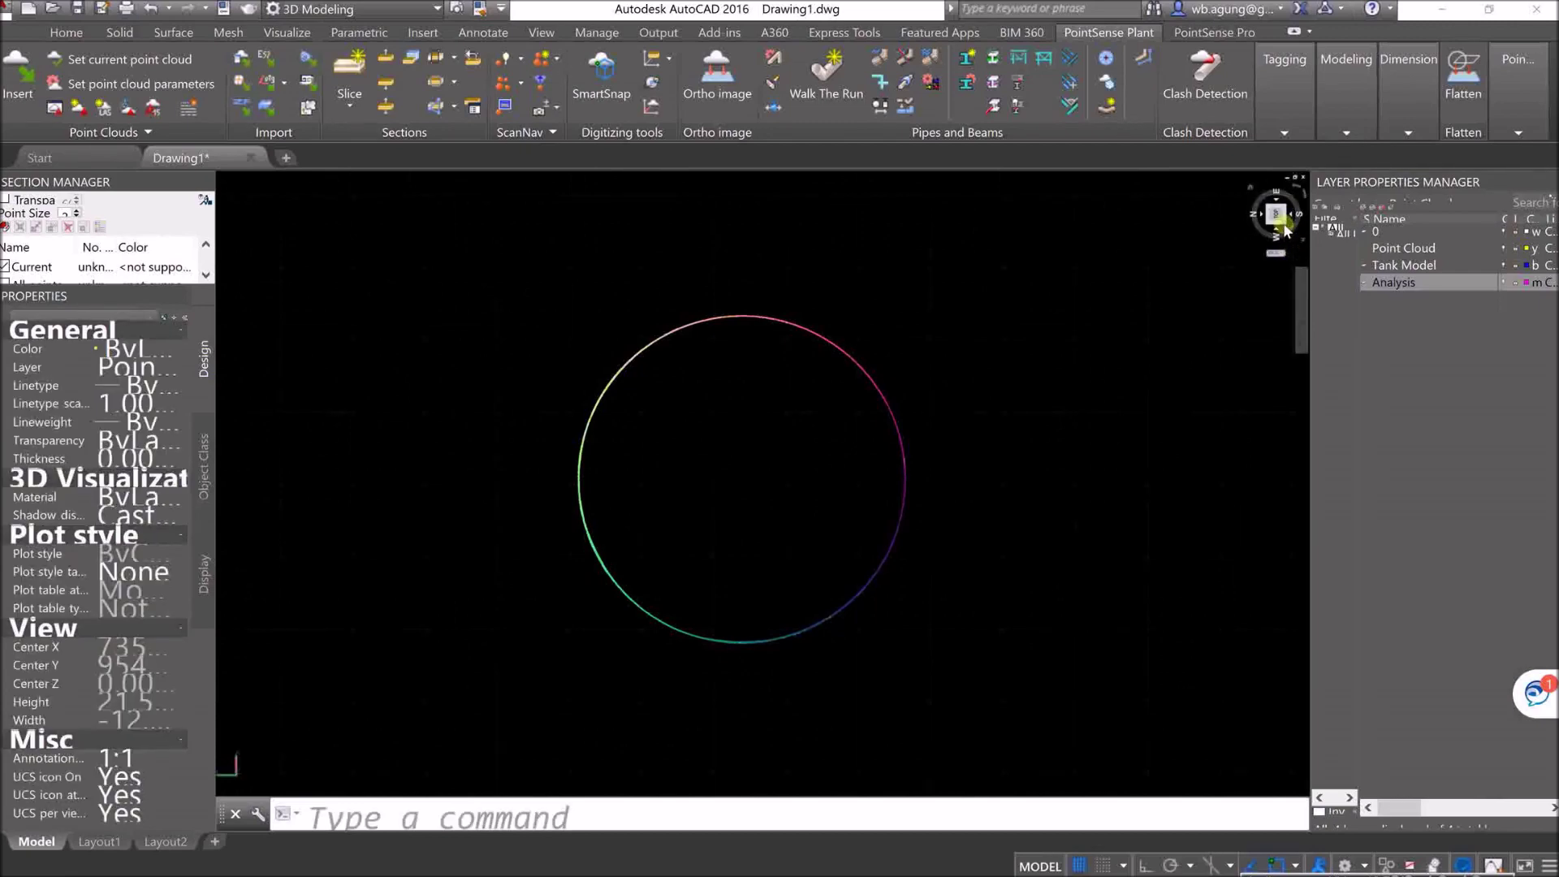
{"action": "left_click", "coordinate": [1284, 230]}
{"action": "middle_click_drag", "start_coordinate": [963, 447], "coordinate": [954, 488], "text": "shift"}
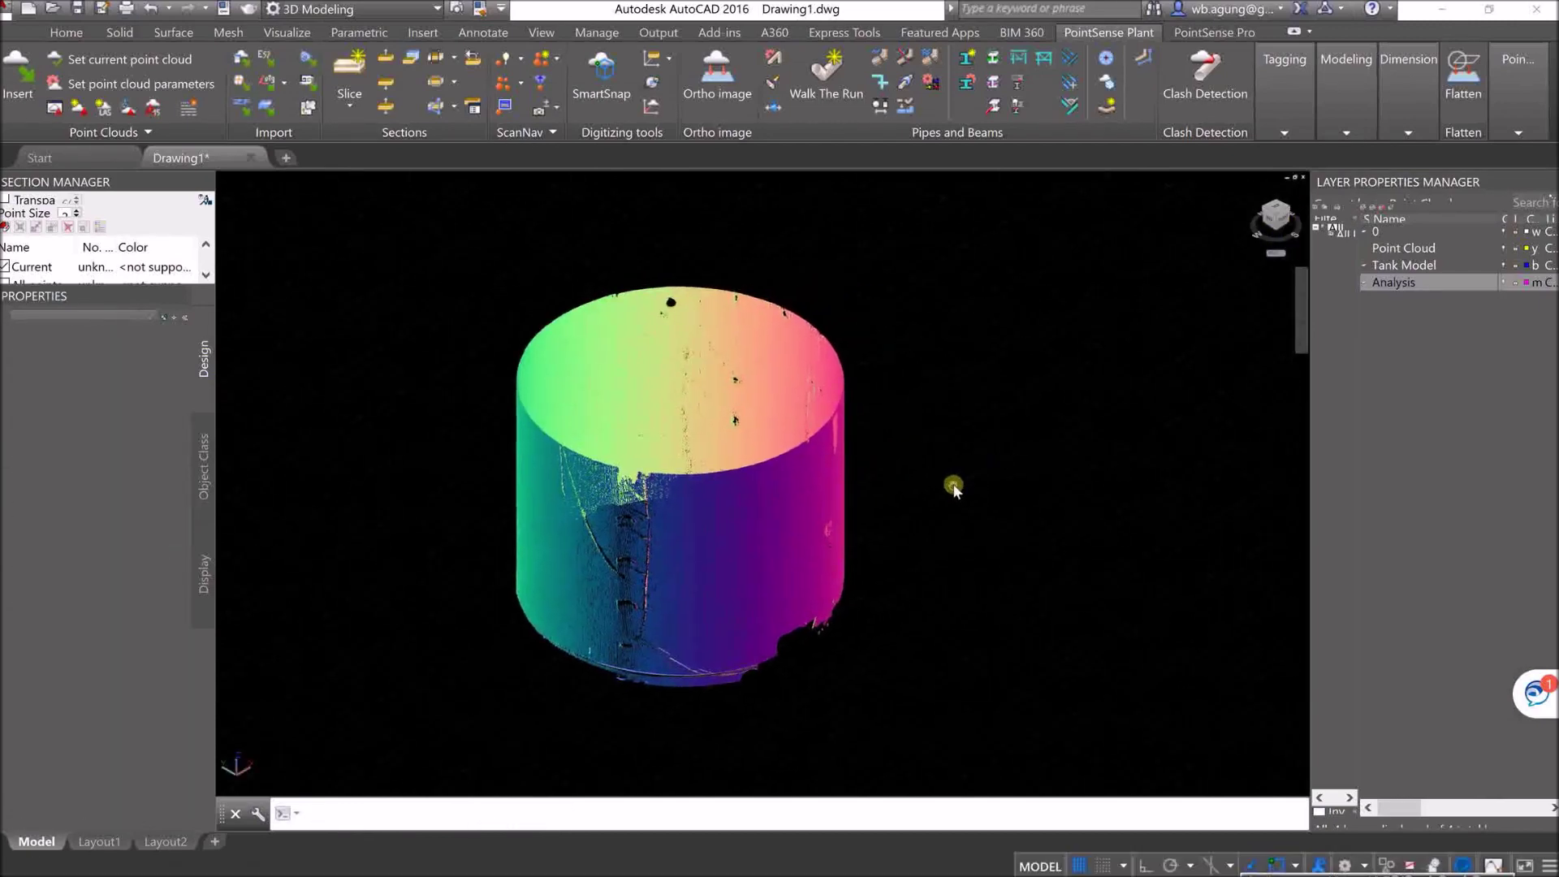
{"action": "left_click", "coordinate": [1400, 265]}
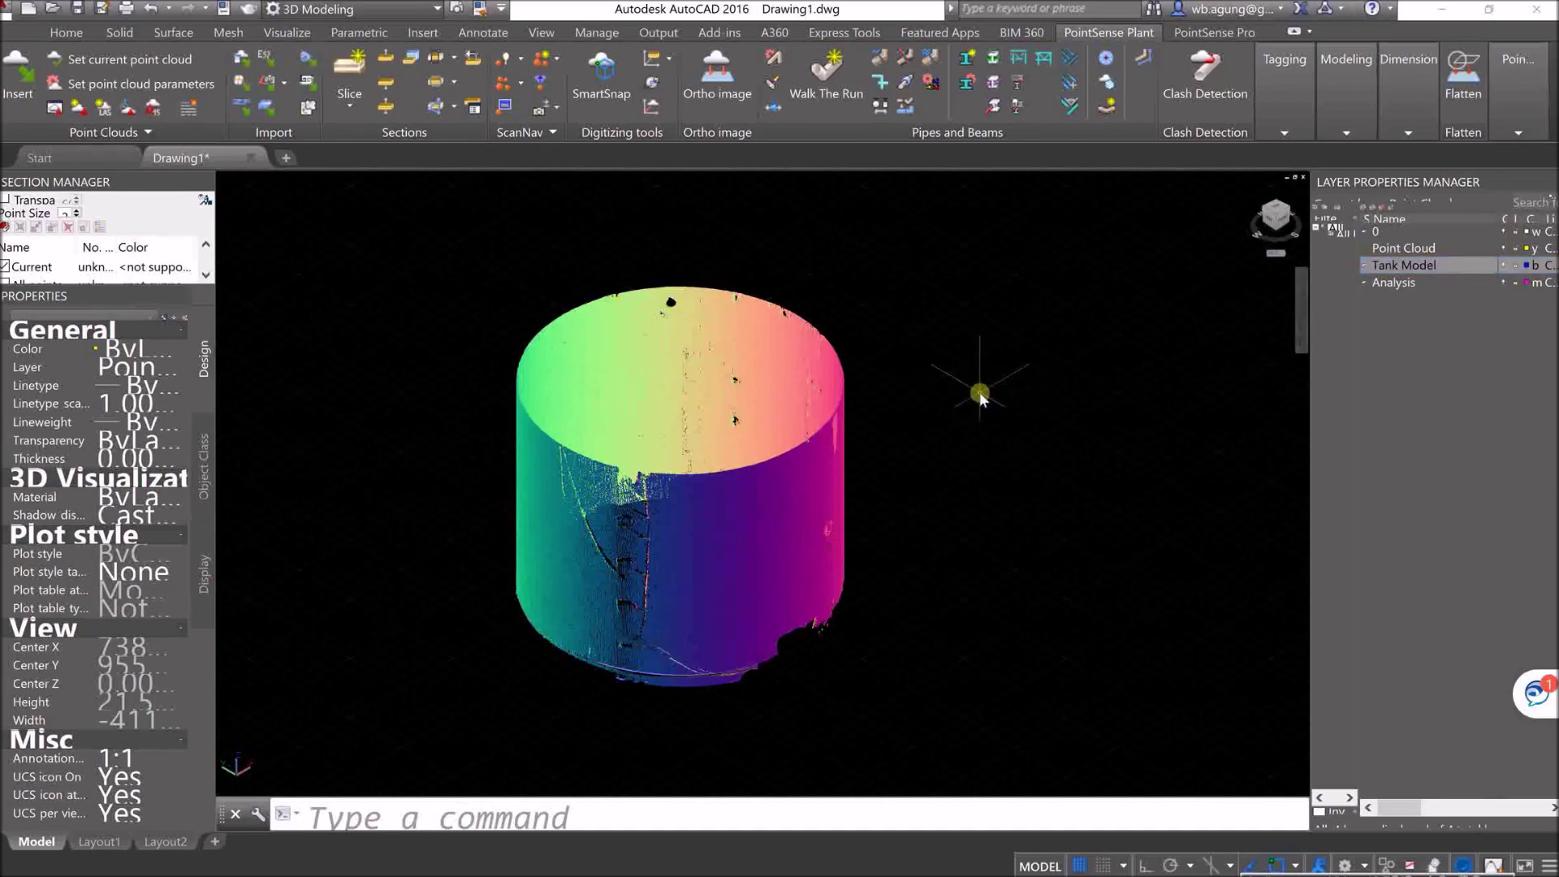
{"action": "left_click", "coordinate": [926, 410]}
{"action": "left_click", "coordinate": [818, 441]}
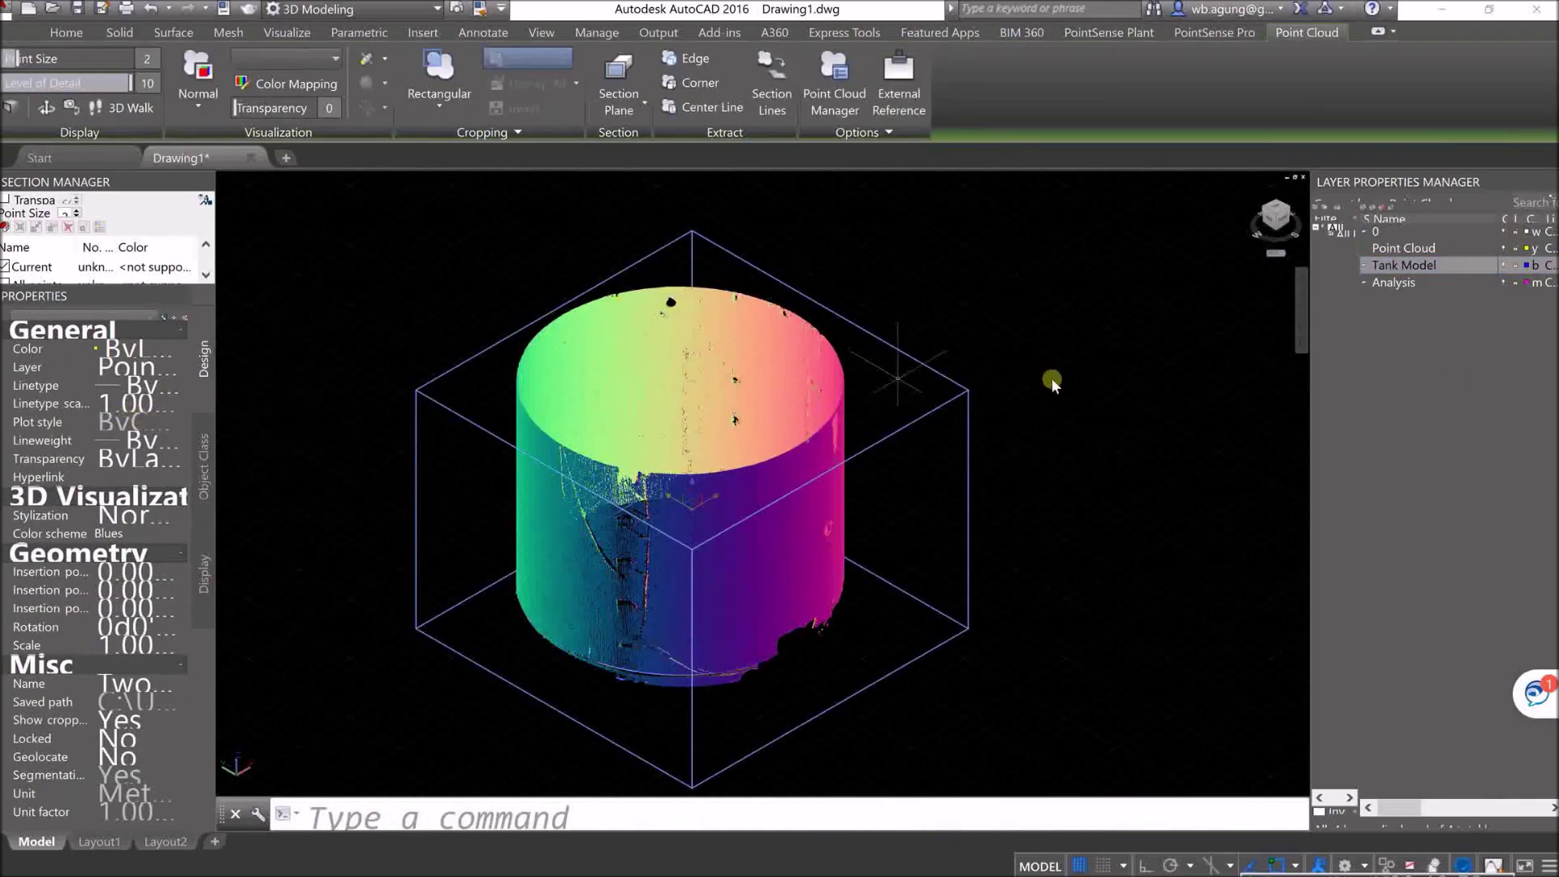
{"action": "key", "text": "Escape"}
{"action": "left_click", "coordinate": [1445, 266]}
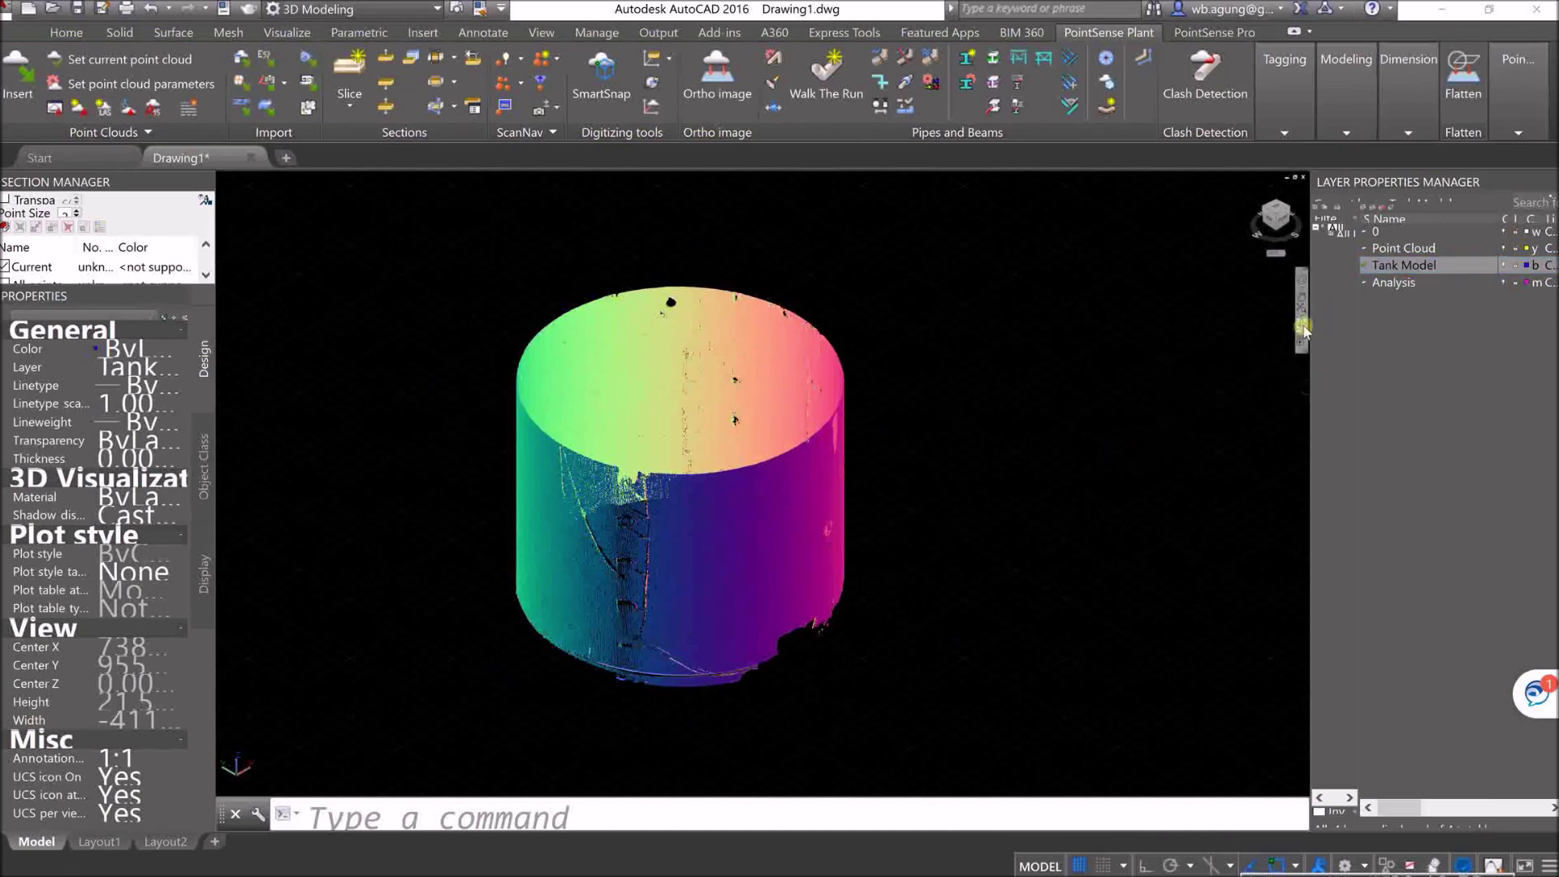
Step: Orbit the tank to show the opposite side of its wall, and exit the orbit
{"action": "left_click", "coordinate": [1304, 329]}
{"action": "left_click_drag", "start_coordinate": [977, 466], "coordinate": [913, 460]}
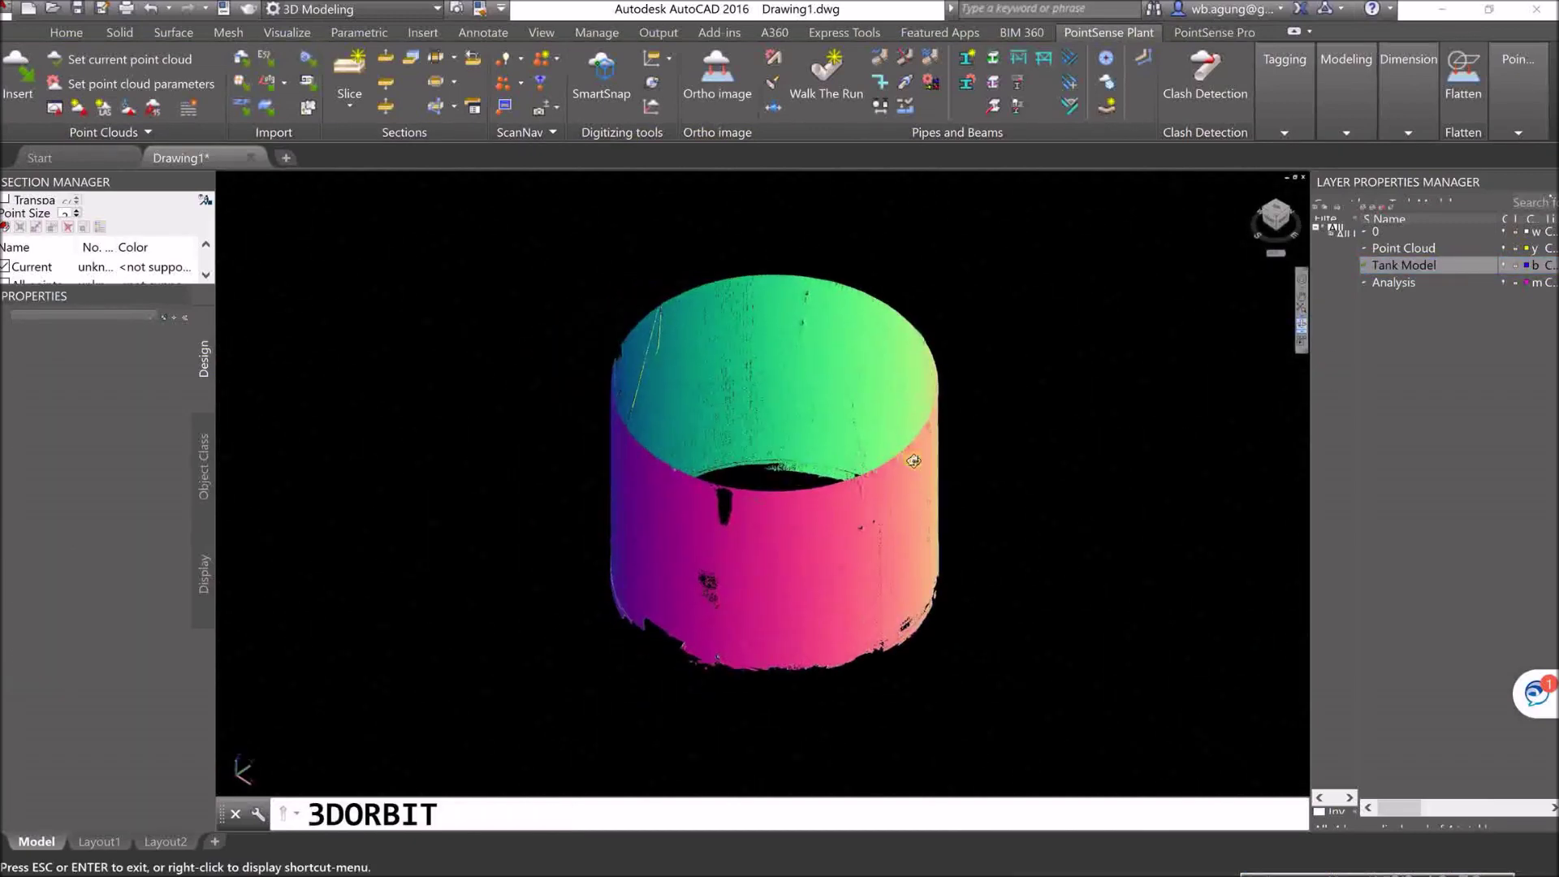
{"action": "middle_click_drag", "start_coordinate": [914, 460], "coordinate": [947, 458]}
{"action": "scroll", "coordinate": [901, 479], "scroll_direction": "up", "scroll_amount": 1}
{"action": "left_click_drag", "start_coordinate": [901, 490], "coordinate": [884, 490]}
{"action": "key", "text": "Escape"}
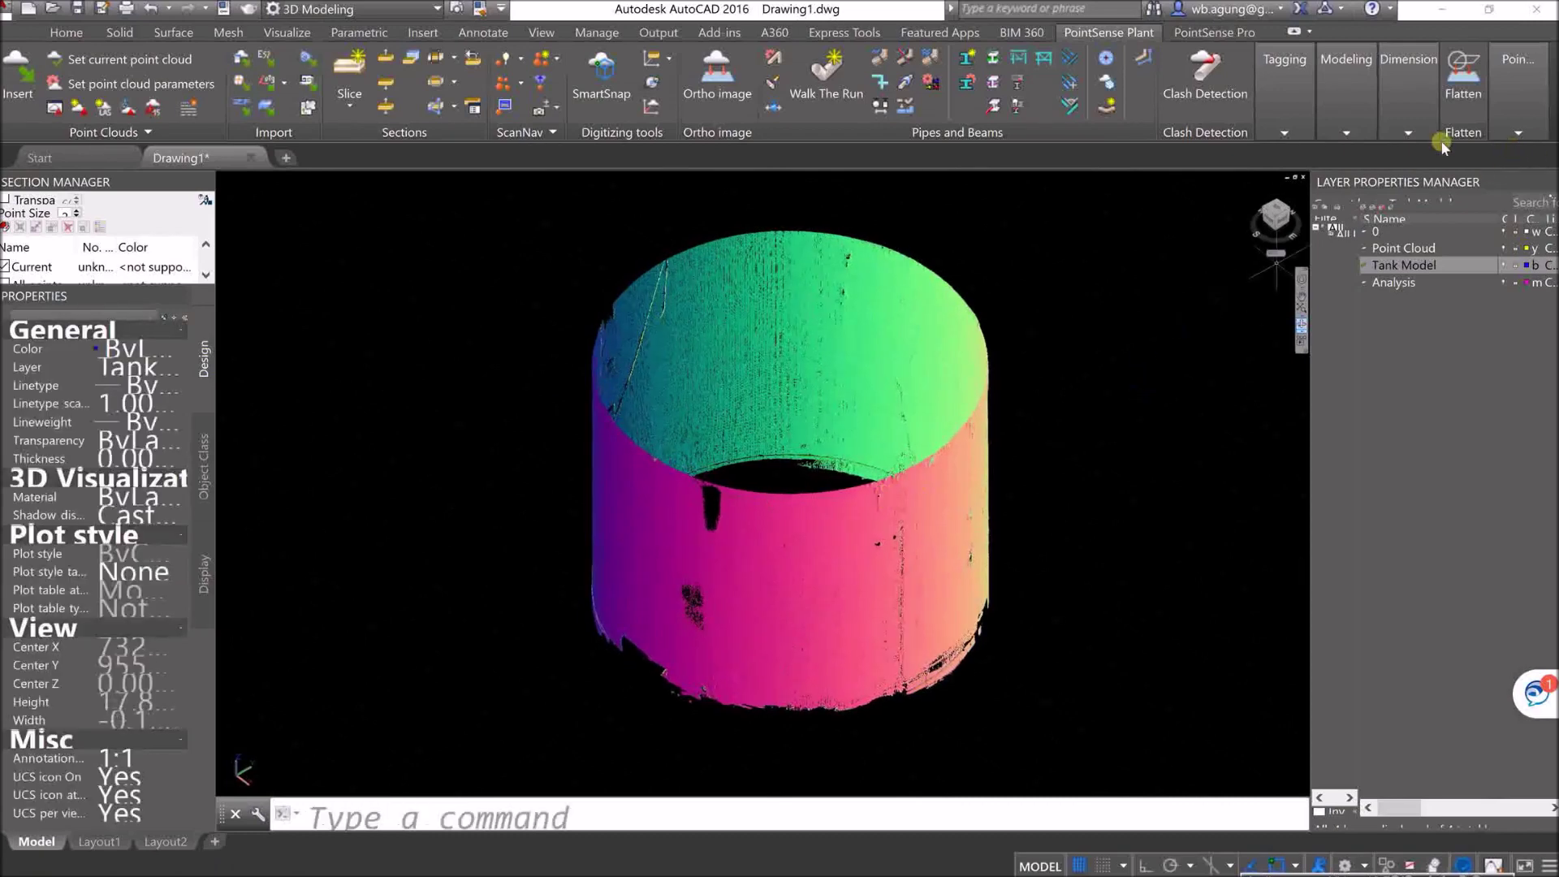
{"action": "left_click", "coordinate": [1351, 136]}
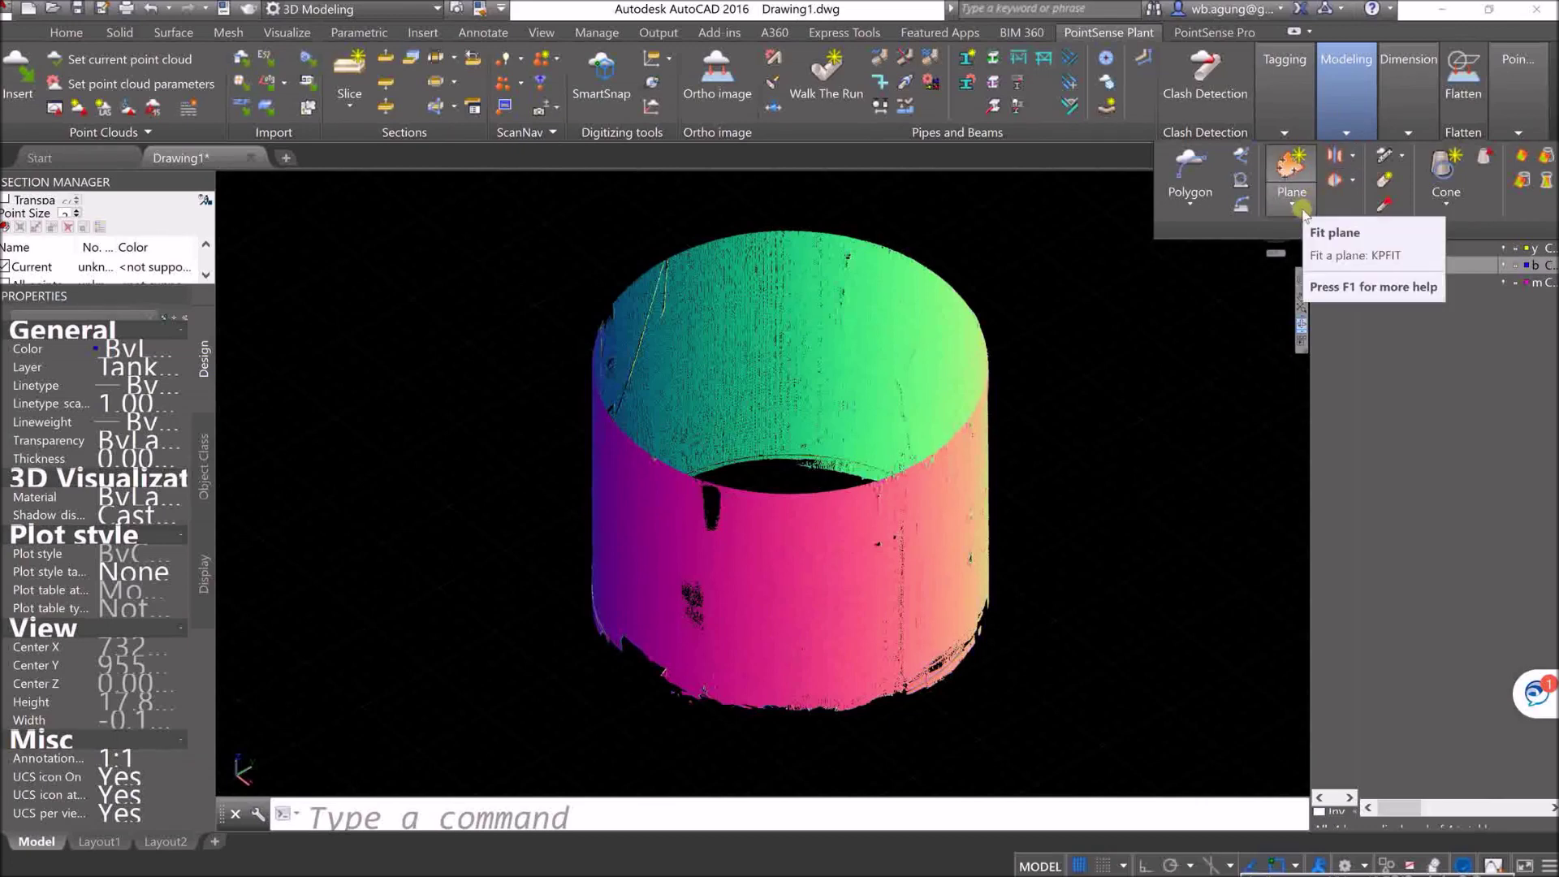
{"action": "left_click", "coordinate": [1437, 208]}
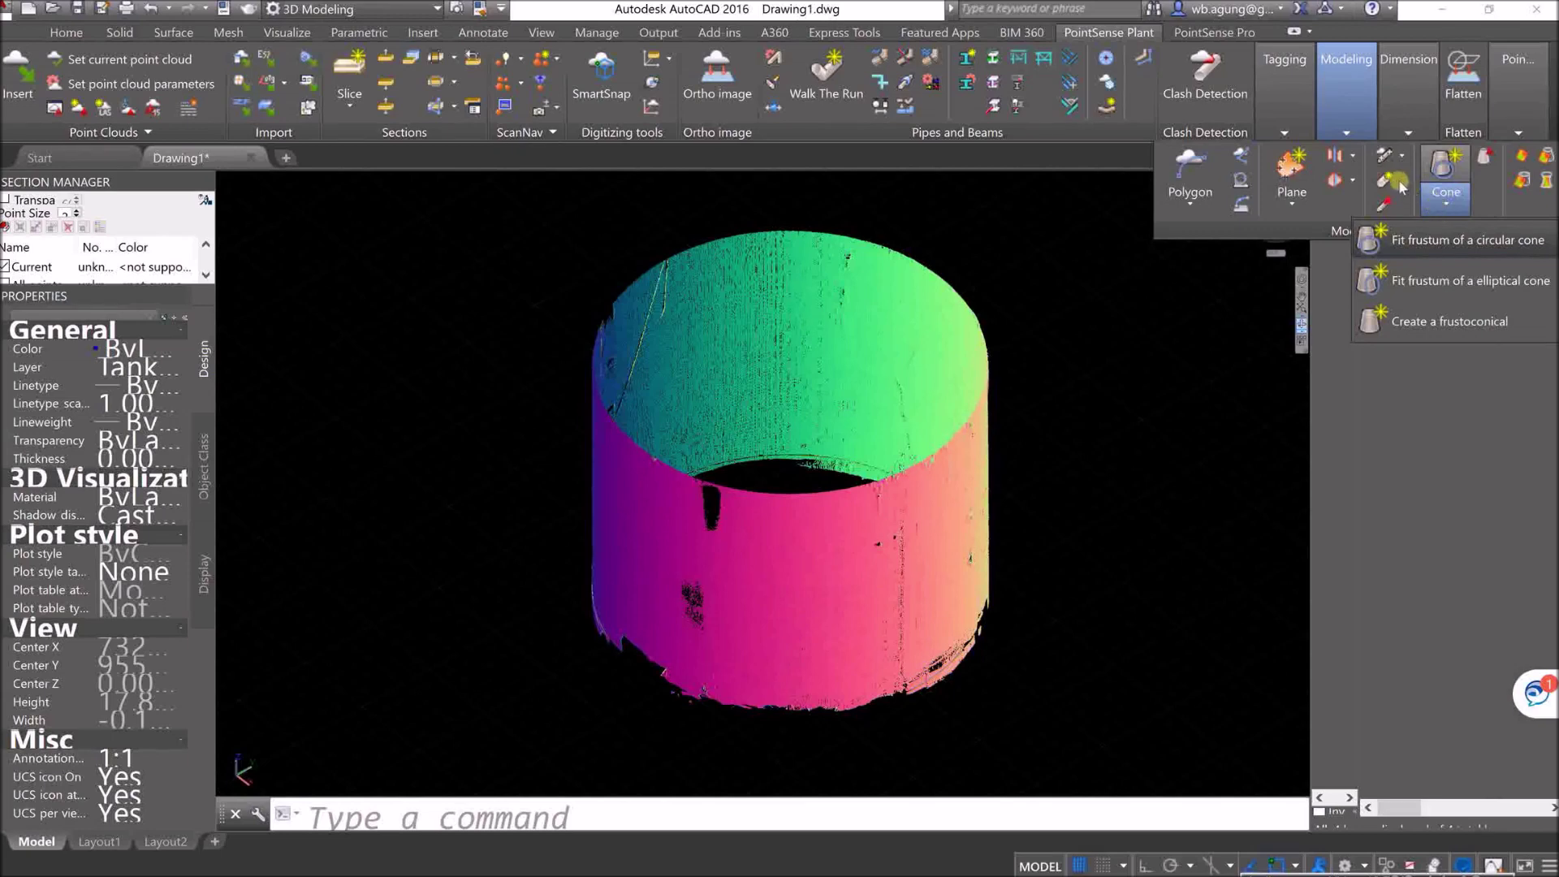
{"action": "left_click", "coordinate": [1352, 130]}
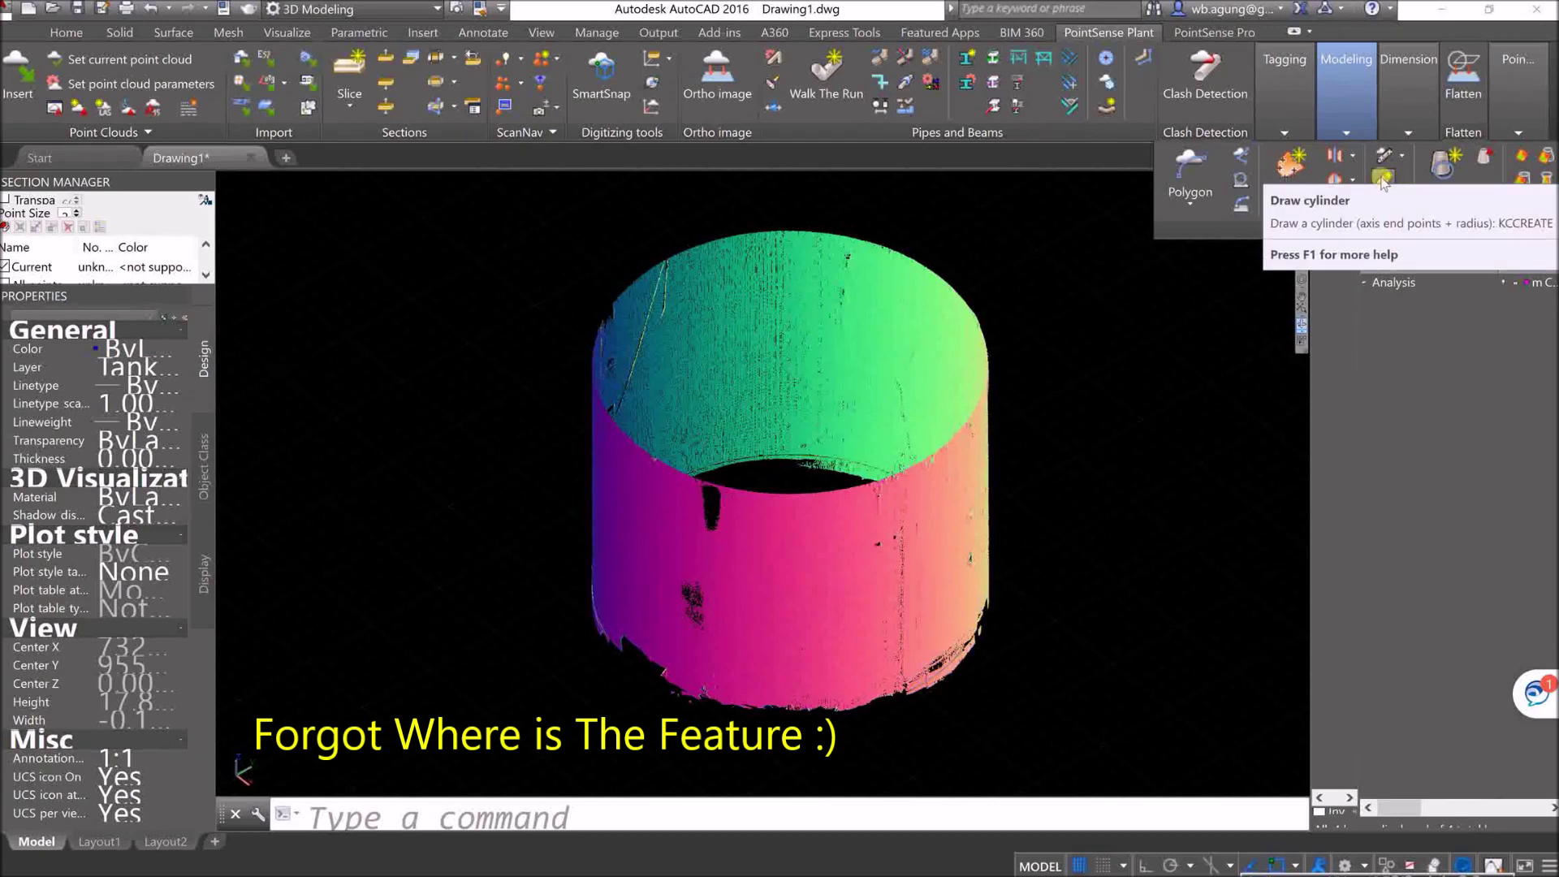
Step: Start a best-fit cylinder with the Fit cylinder command and choose to define it from picked points
{"action": "left_click", "coordinate": [1214, 32]}
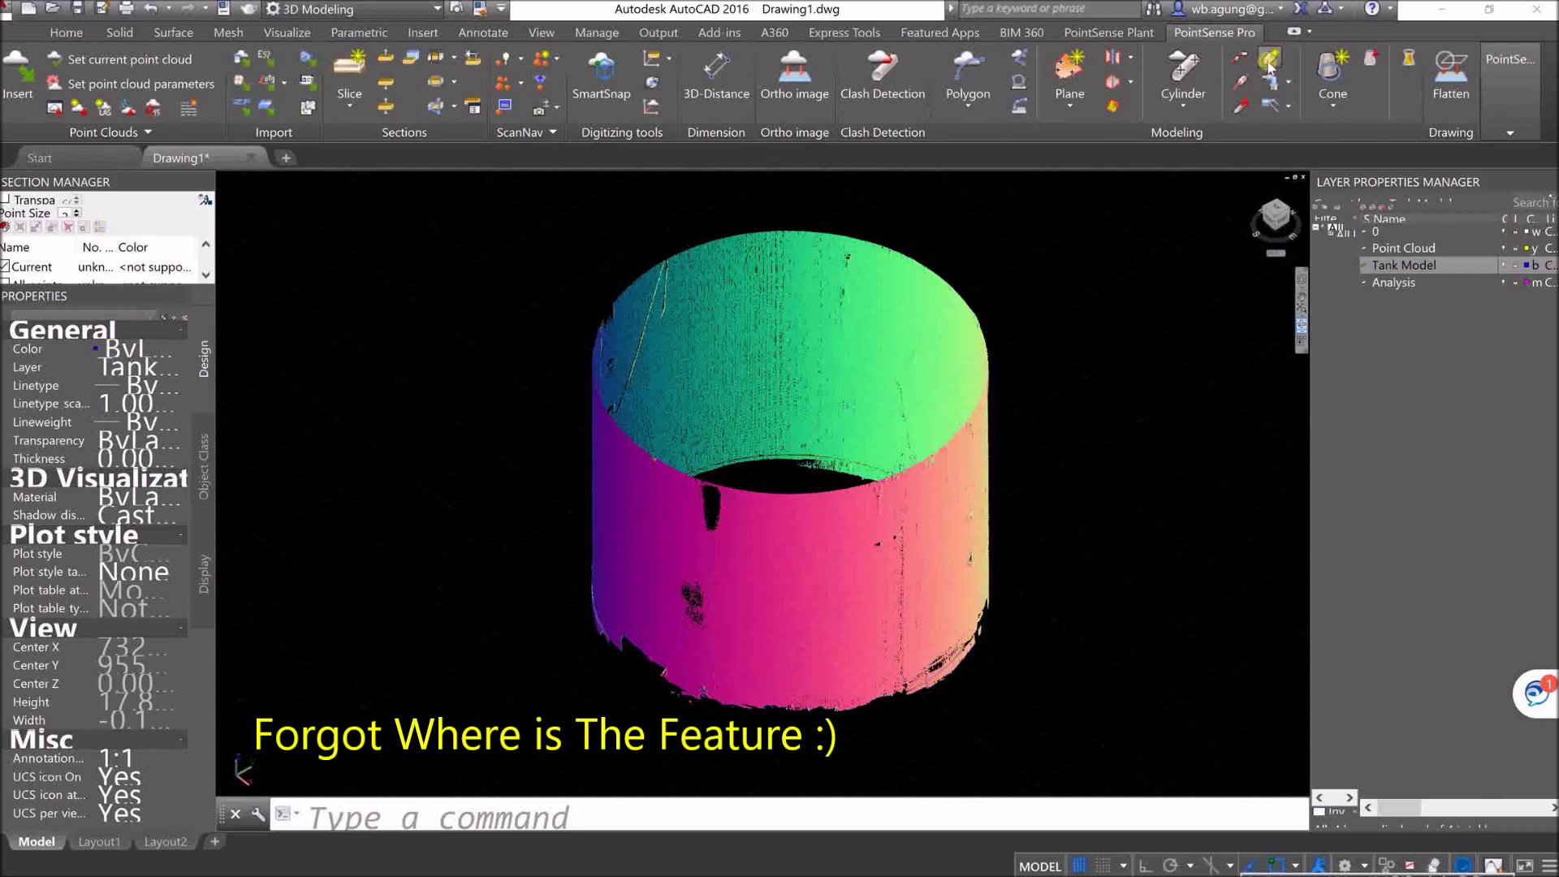
{"action": "left_click", "coordinate": [1182, 112]}
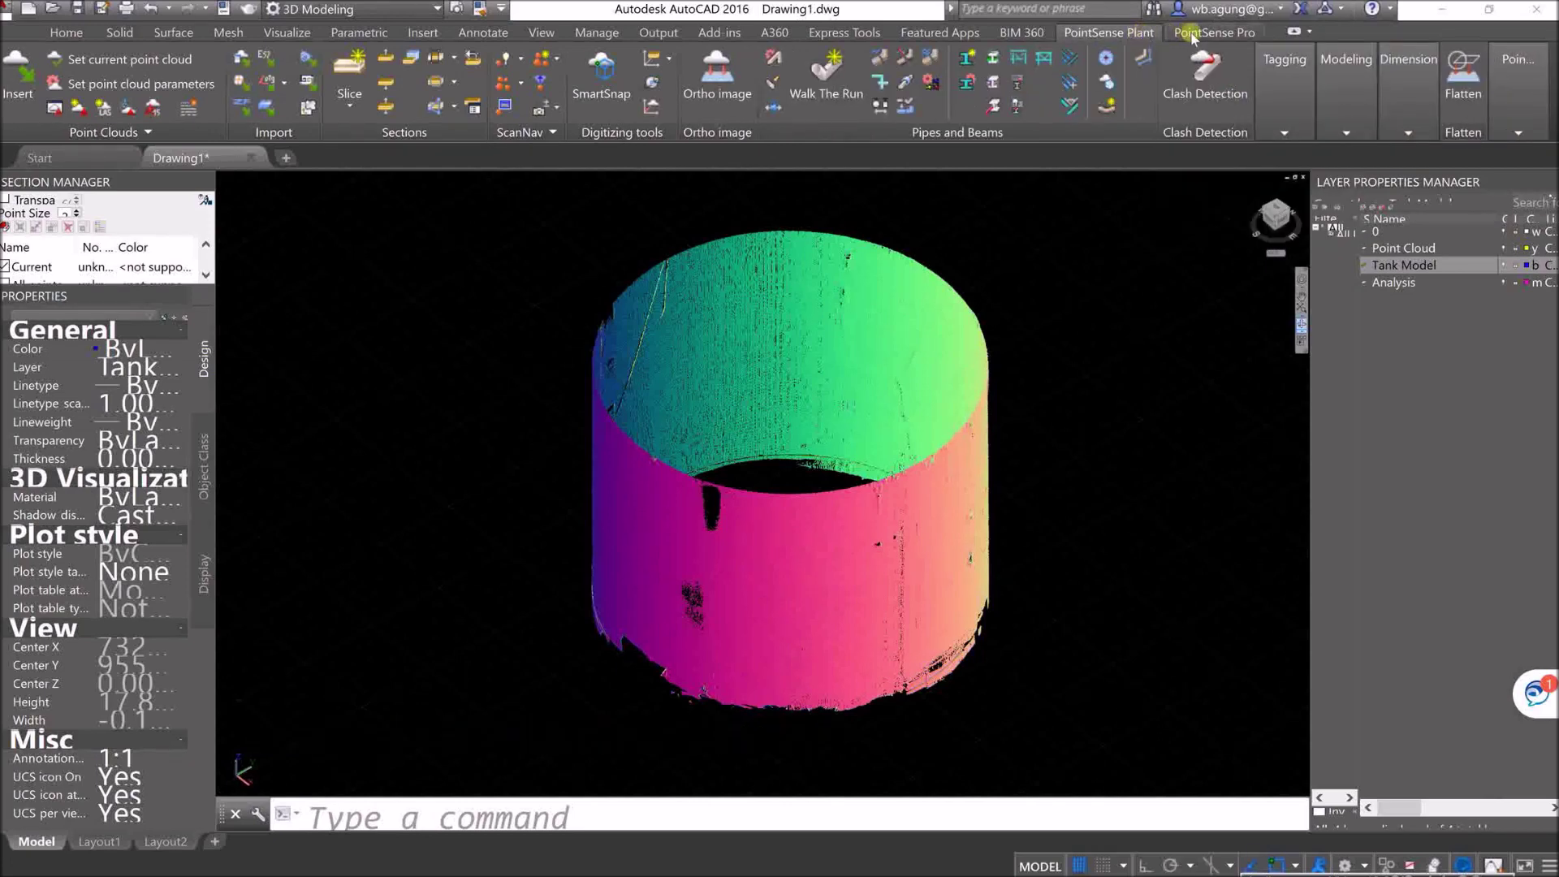
{"action": "left_click", "coordinate": [1186, 110]}
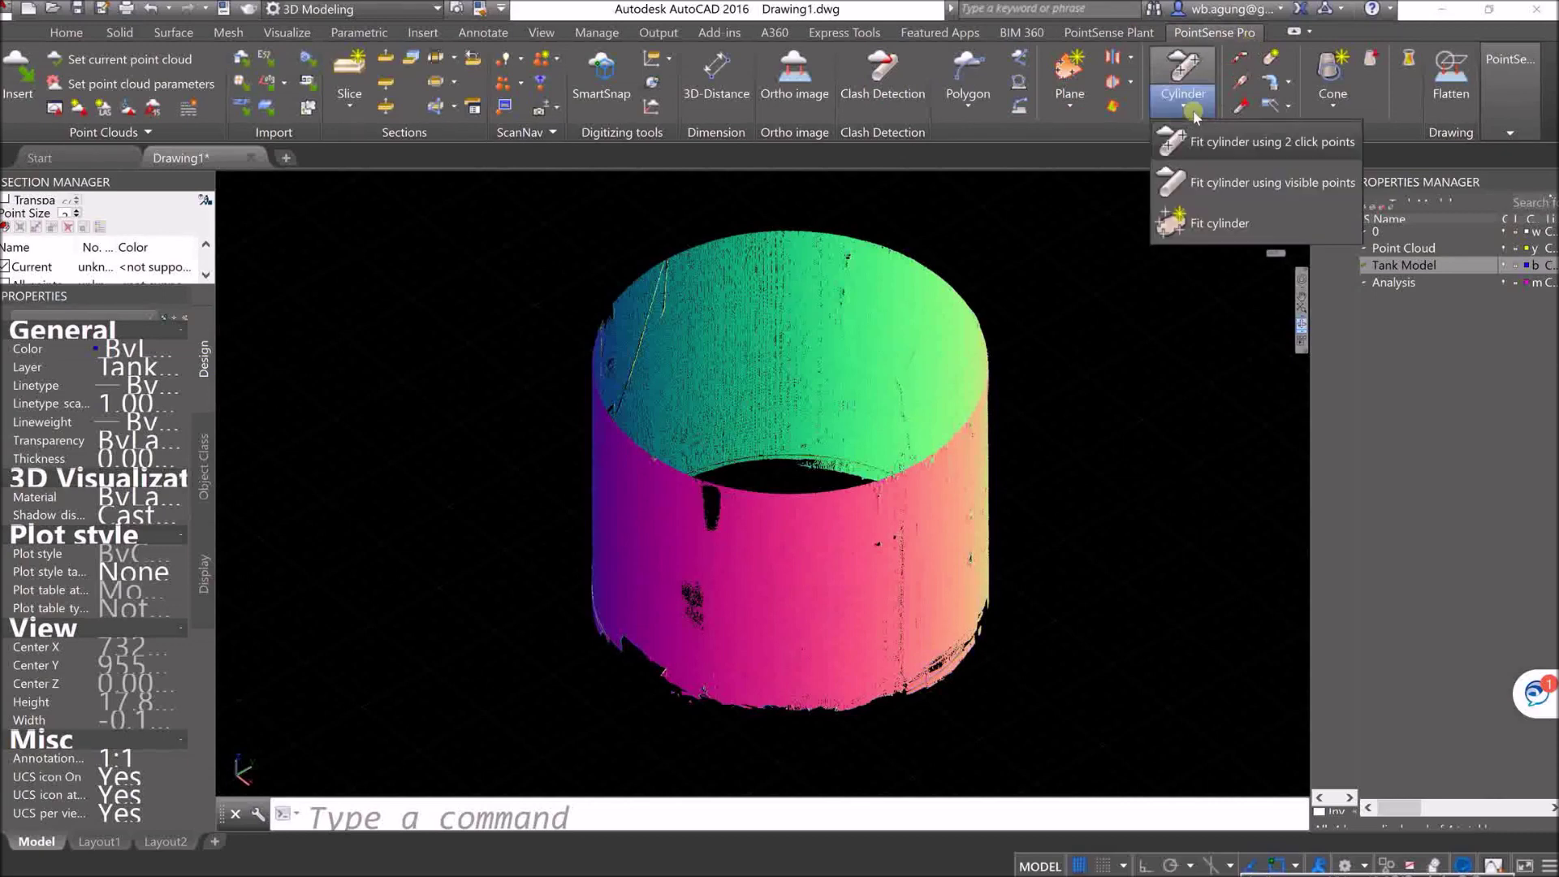
{"action": "left_click", "coordinate": [1204, 228]}
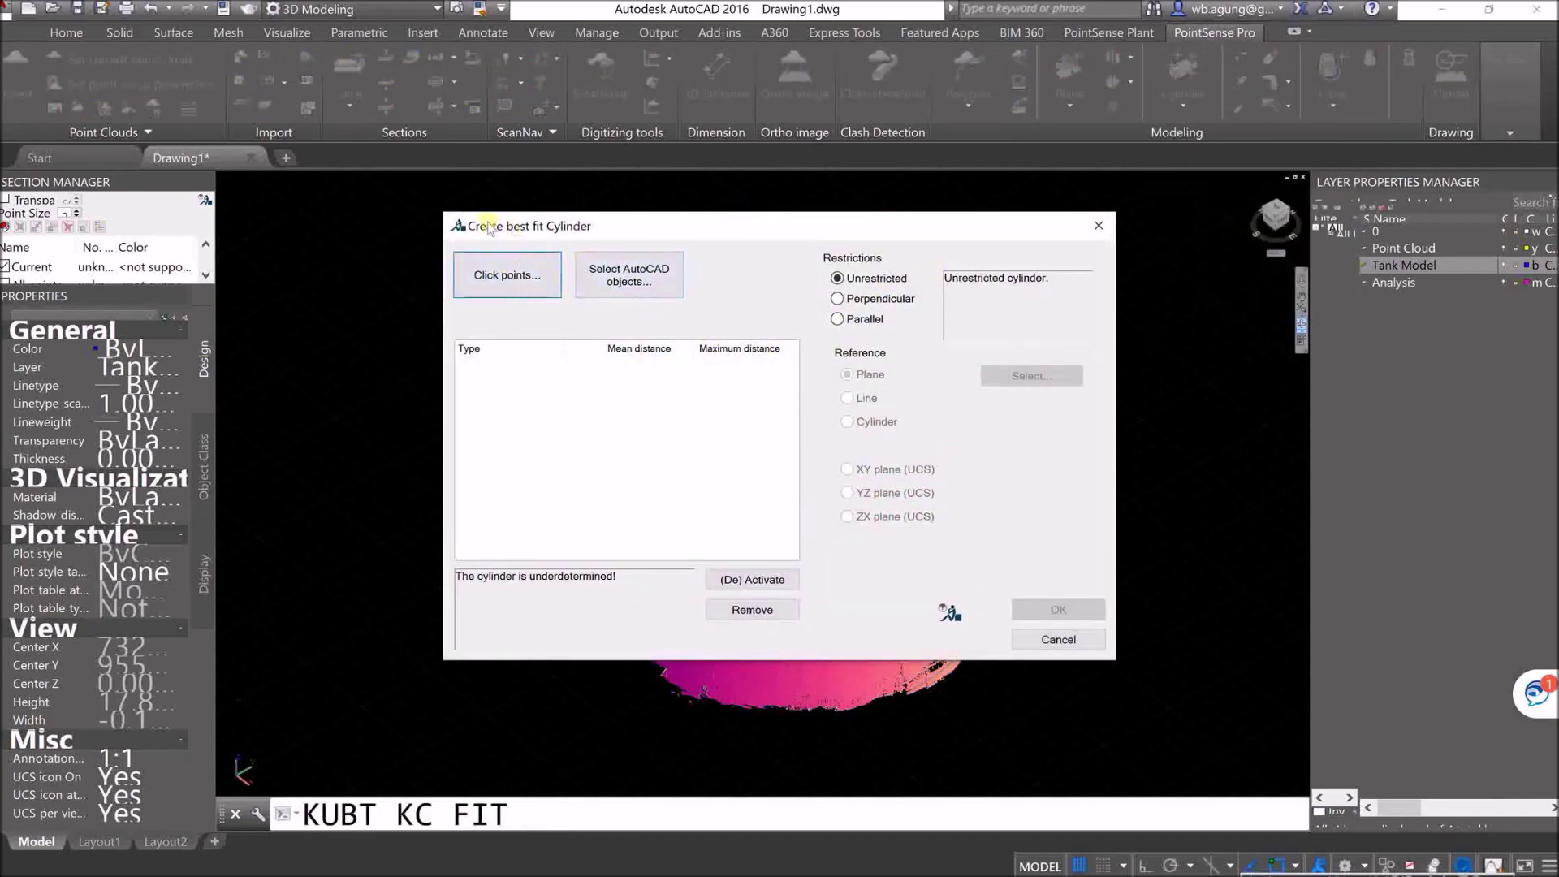
{"action": "left_click", "coordinate": [520, 273]}
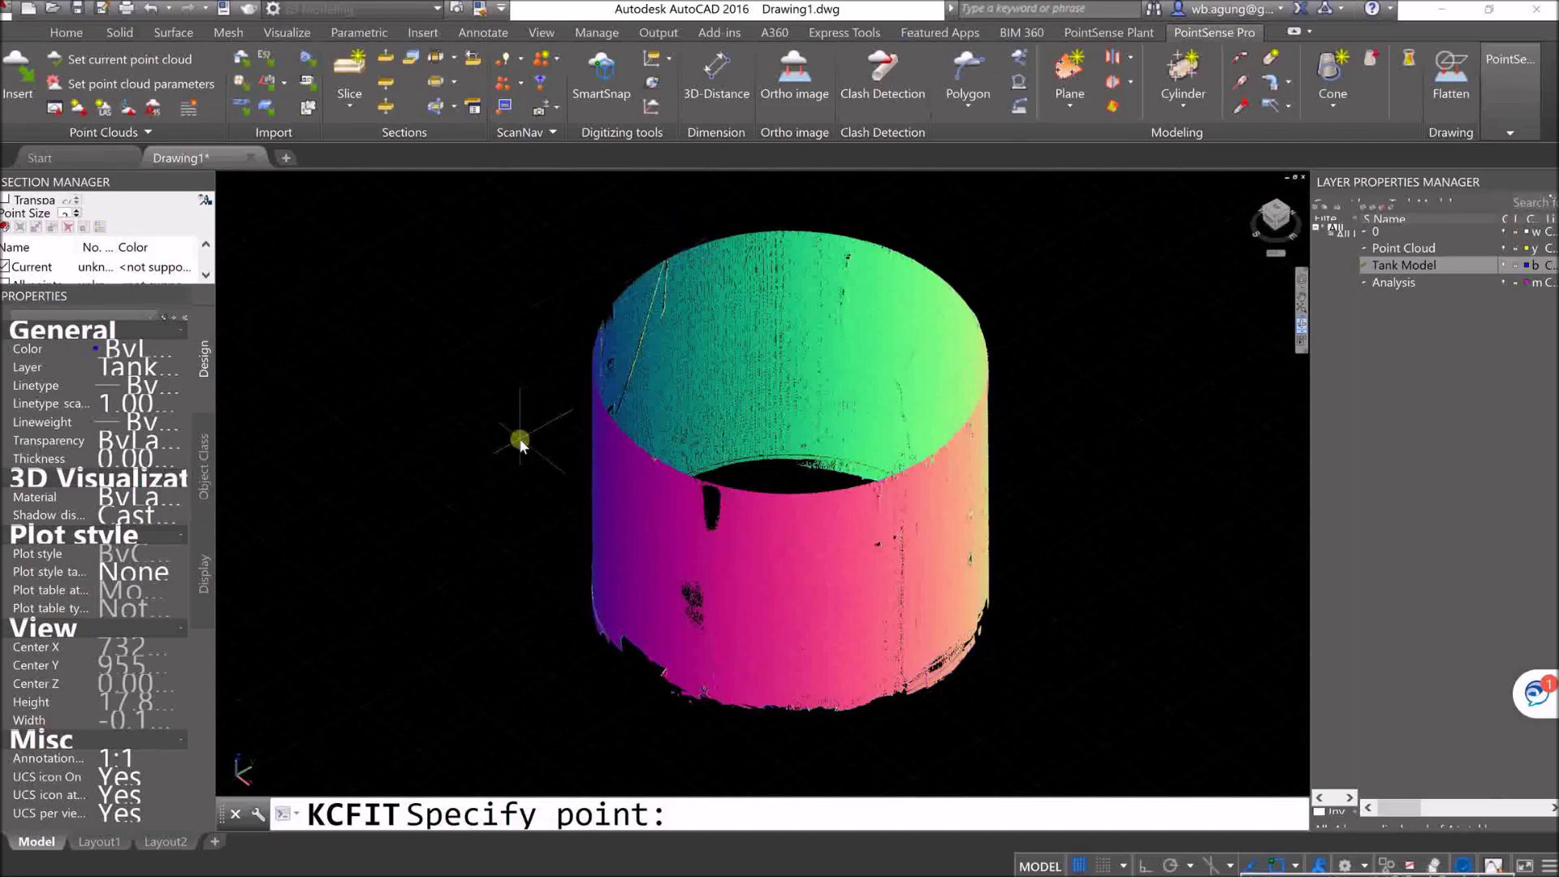
Step: Orbit the tank to its other side and sample points along the wall's lower edge for the cylinder fit
{"action": "scroll", "coordinate": [914, 703], "scroll_direction": "up", "scroll_amount": 3}
{"action": "scroll", "coordinate": [914, 703], "scroll_direction": "up", "scroll_amount": 2}
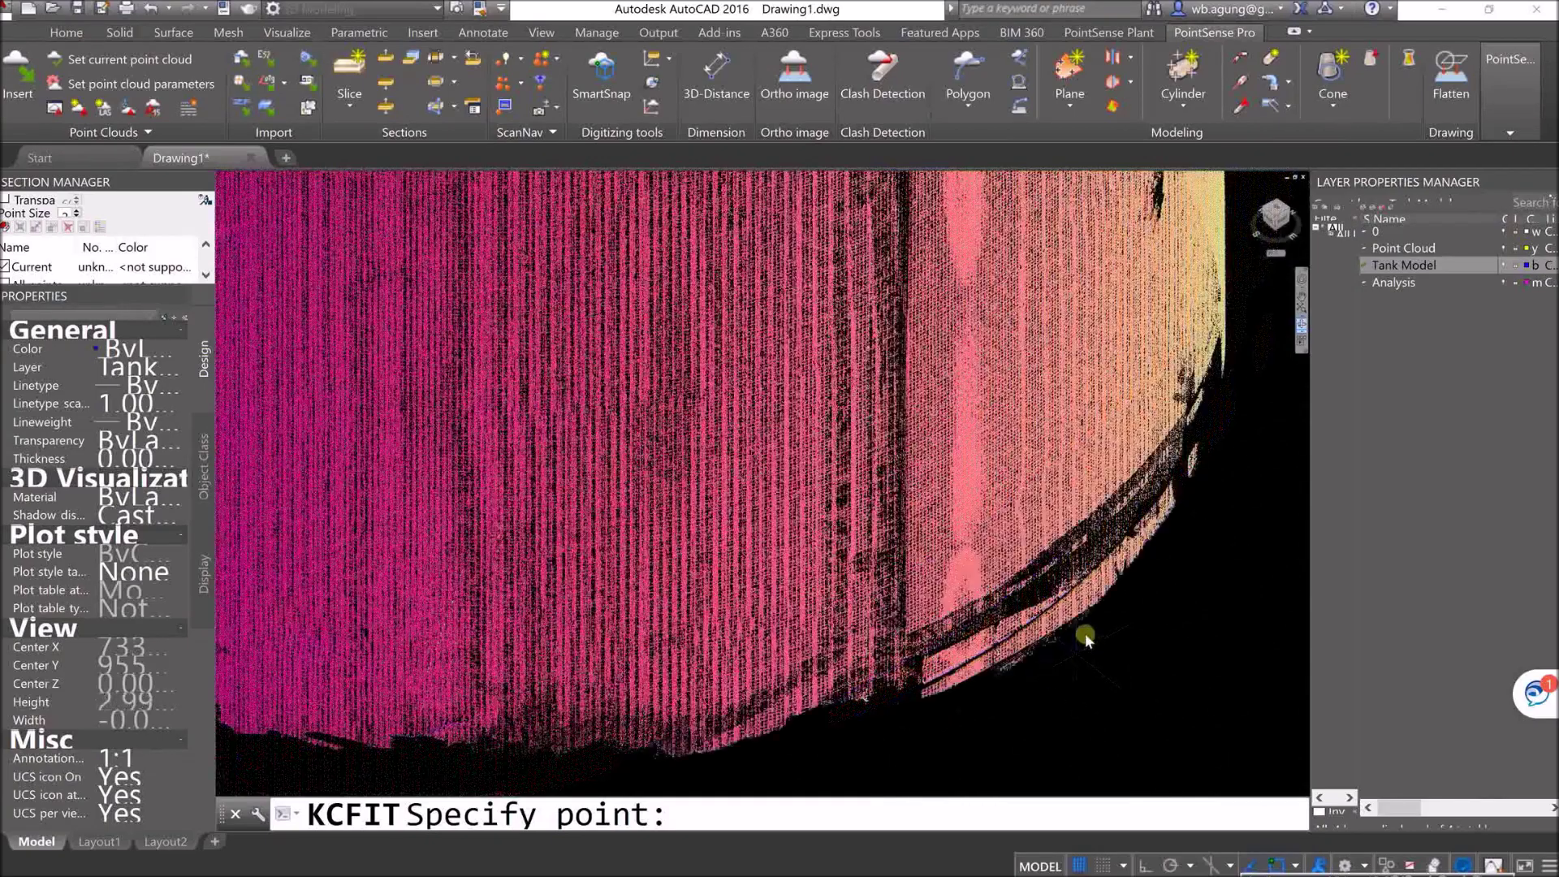
{"action": "scroll", "coordinate": [1083, 636], "scroll_direction": "down", "scroll_amount": 5}
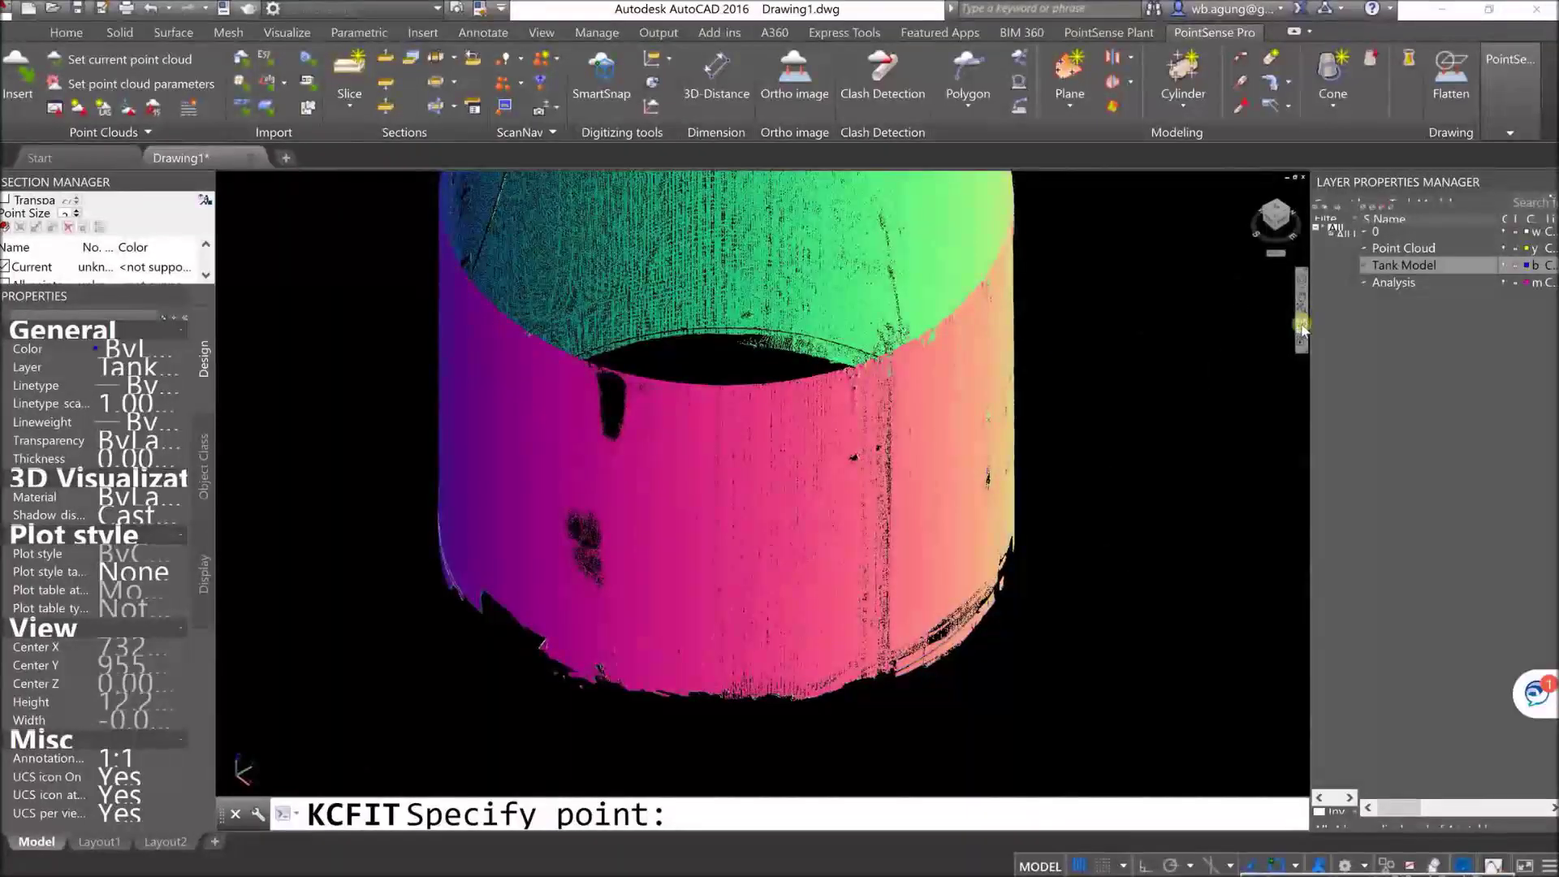
{"action": "left_click", "coordinate": [1302, 326]}
{"action": "left_click_drag", "start_coordinate": [1031, 518], "coordinate": [861, 463]}
{"action": "scroll", "coordinate": [825, 522], "scroll_direction": "up", "scroll_amount": 4}
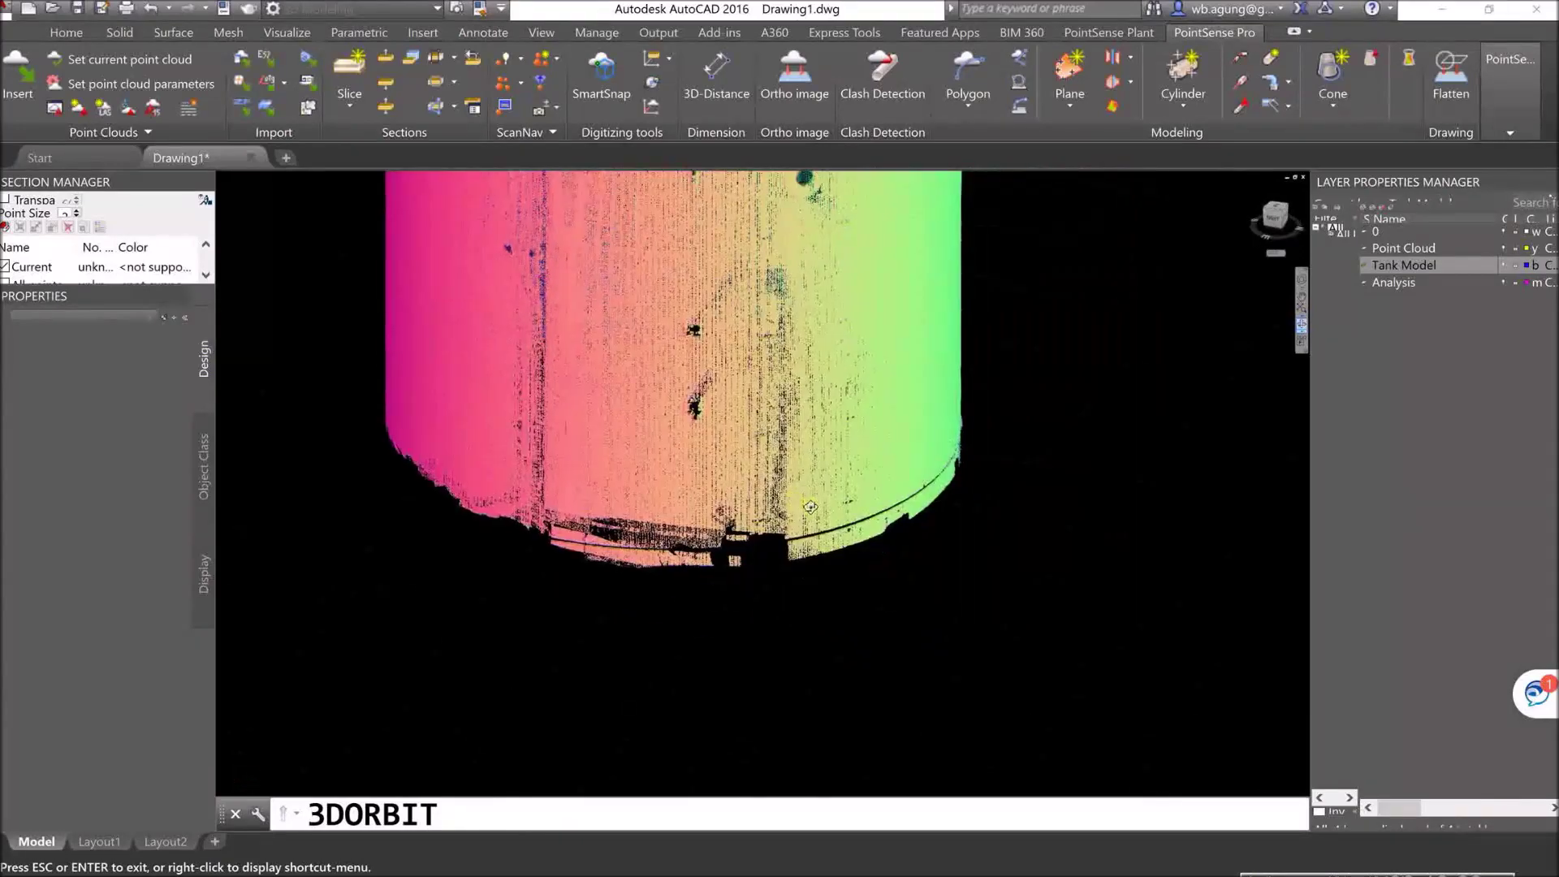
{"action": "right_click", "coordinate": [826, 522]}
{"action": "left_click", "coordinate": [836, 526]}
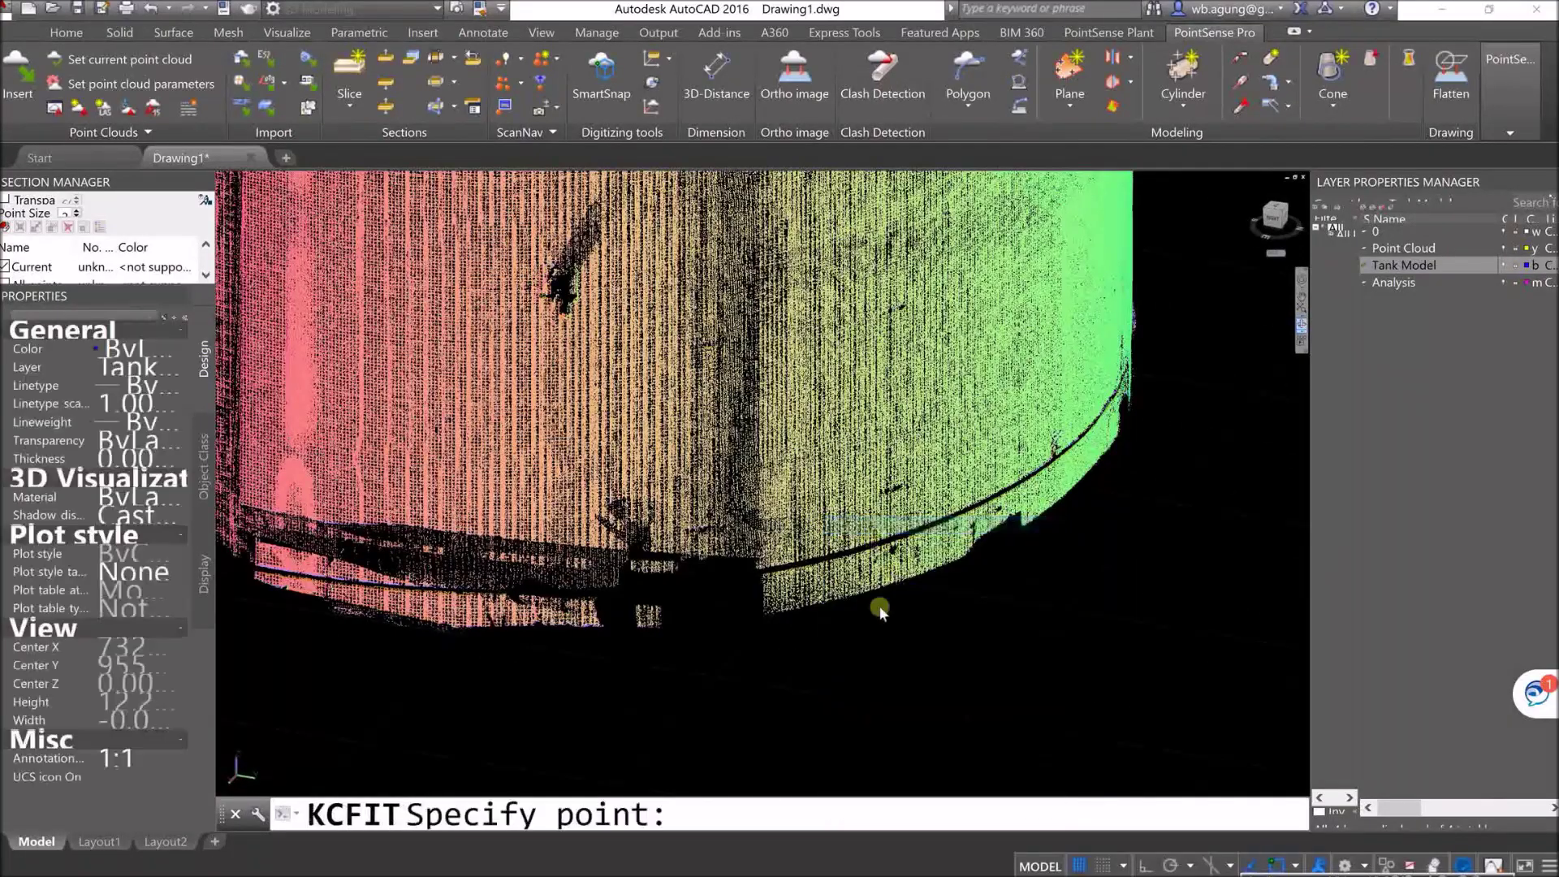
{"action": "scroll", "coordinate": [838, 599], "scroll_direction": "down", "scroll_amount": 3}
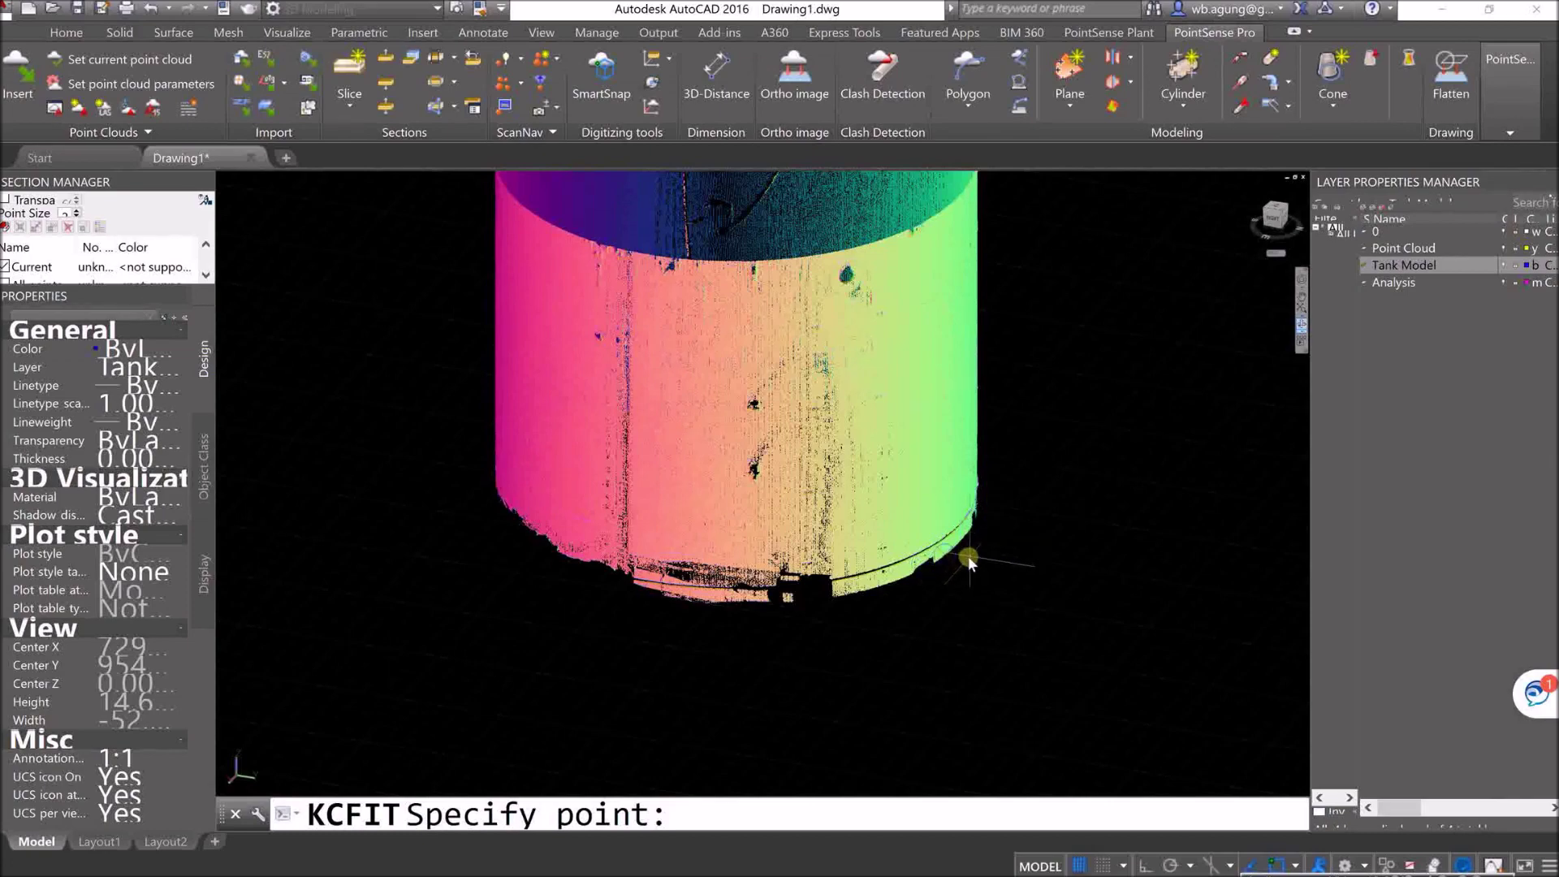
Step: Sample more points across the tank's outer wall for the unrestricted cylinder fit
{"action": "scroll", "coordinate": [967, 556], "scroll_direction": "down", "scroll_amount": 4}
{"action": "scroll", "coordinate": [900, 514], "scroll_direction": "up", "scroll_amount": 6}
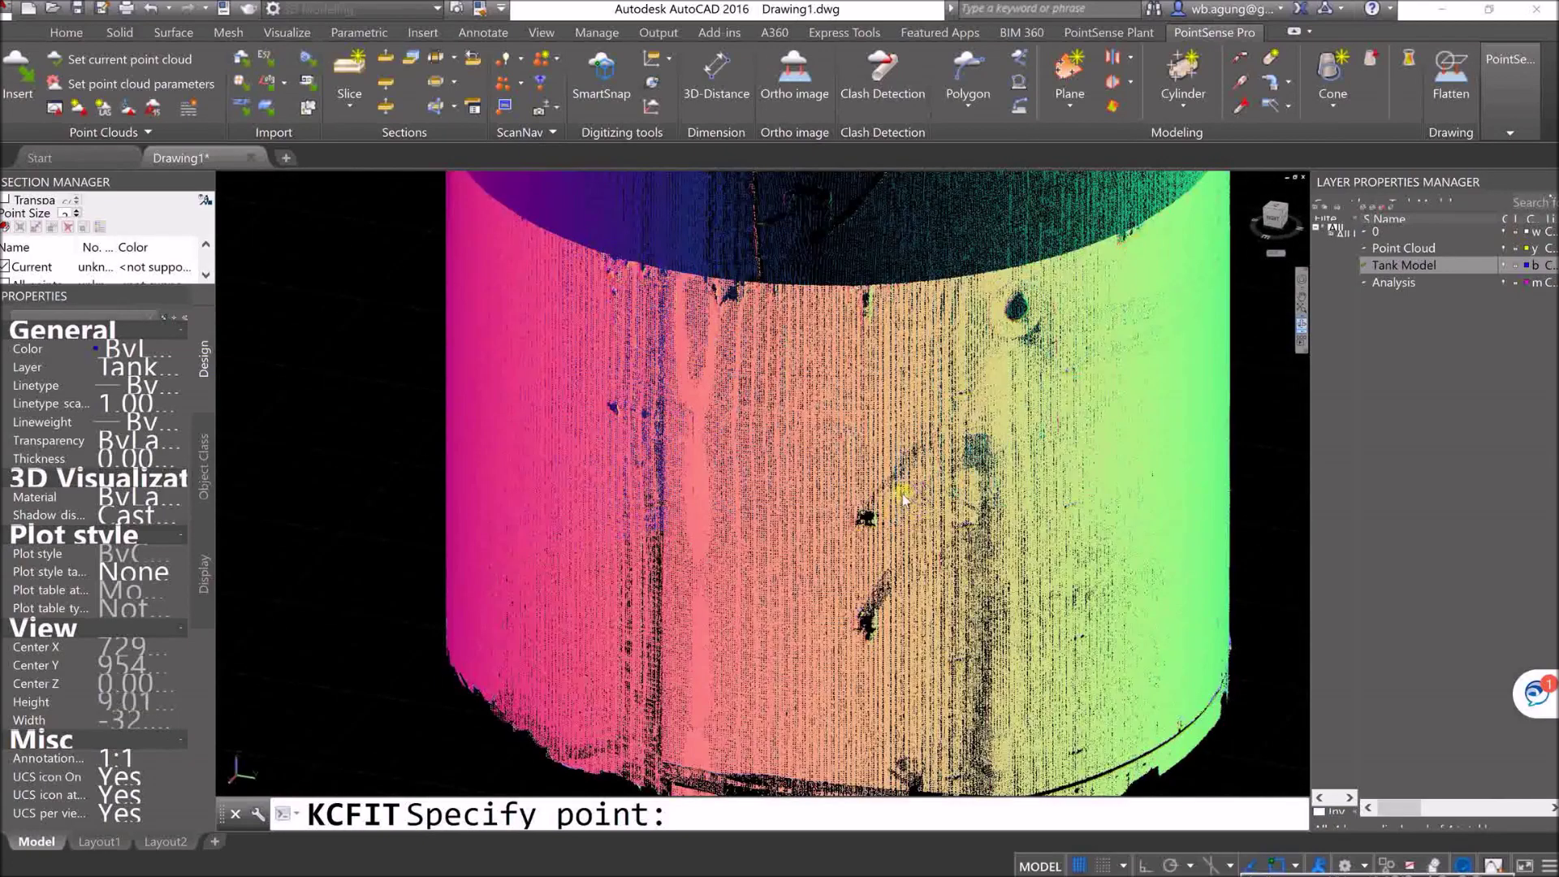
{"action": "scroll", "coordinate": [903, 498], "scroll_direction": "down", "scroll_amount": 5}
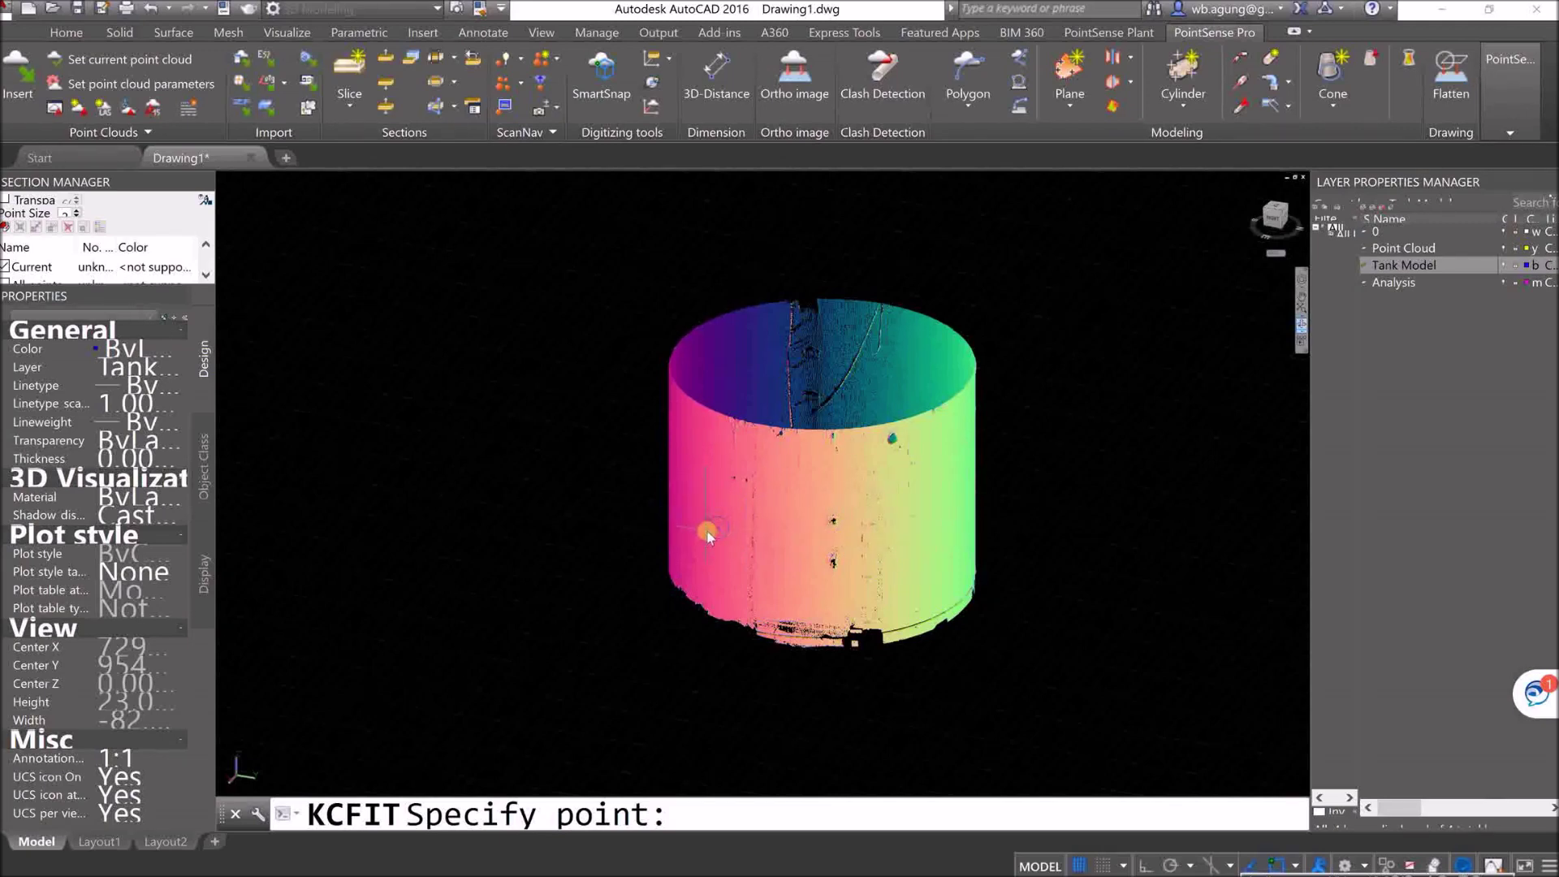
{"action": "scroll", "coordinate": [767, 587], "scroll_direction": "up", "scroll_amount": 3}
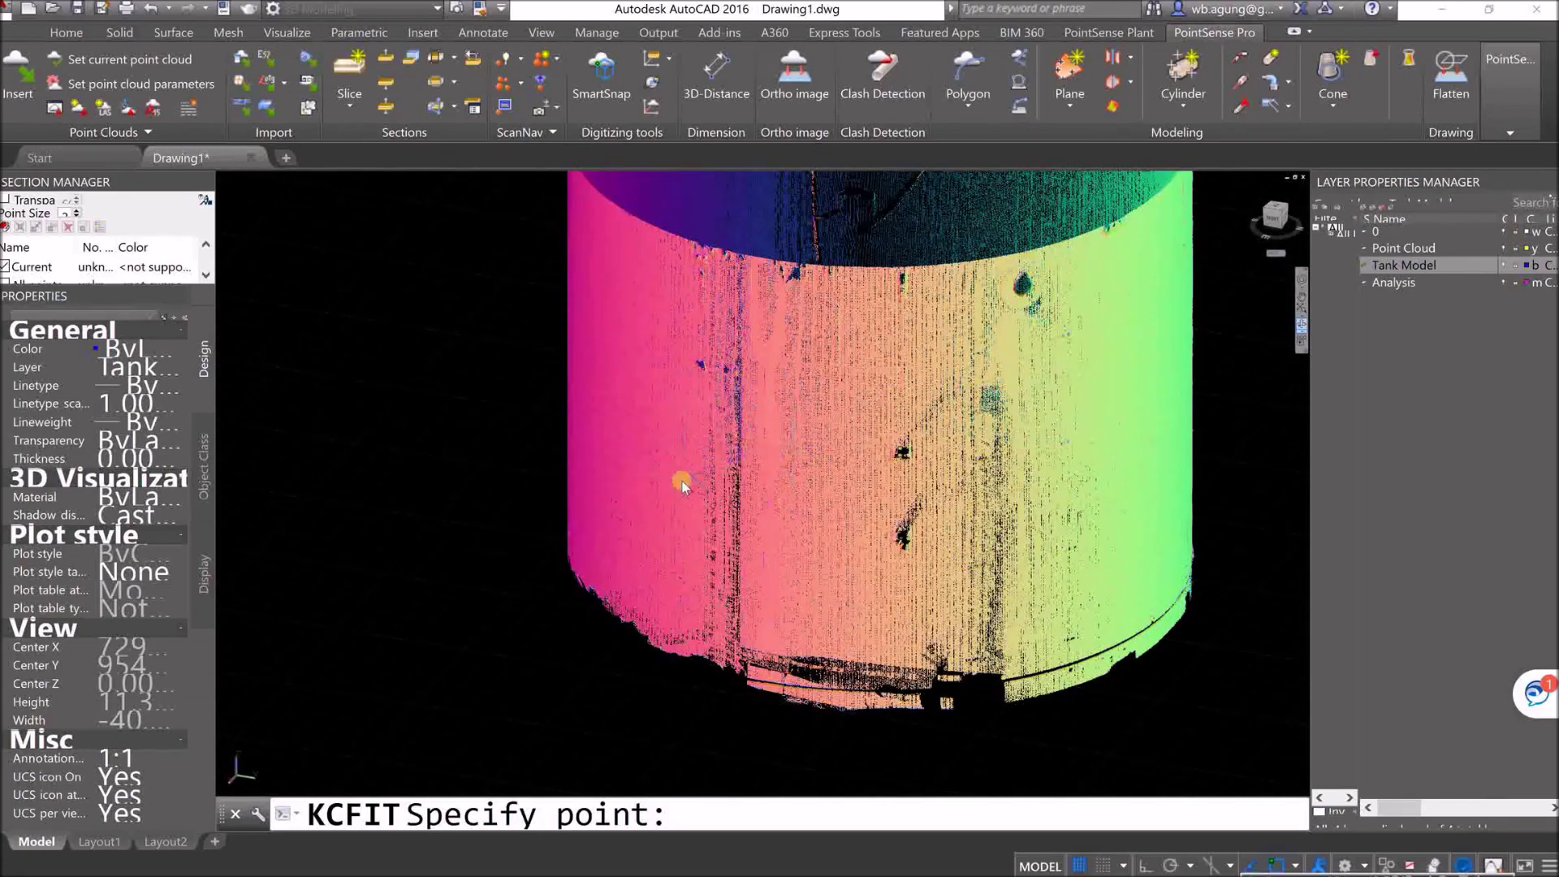
{"action": "scroll", "coordinate": [692, 370], "scroll_direction": "up", "scroll_amount": 5}
{"action": "scroll", "coordinate": [692, 370], "scroll_direction": "down", "scroll_amount": 3}
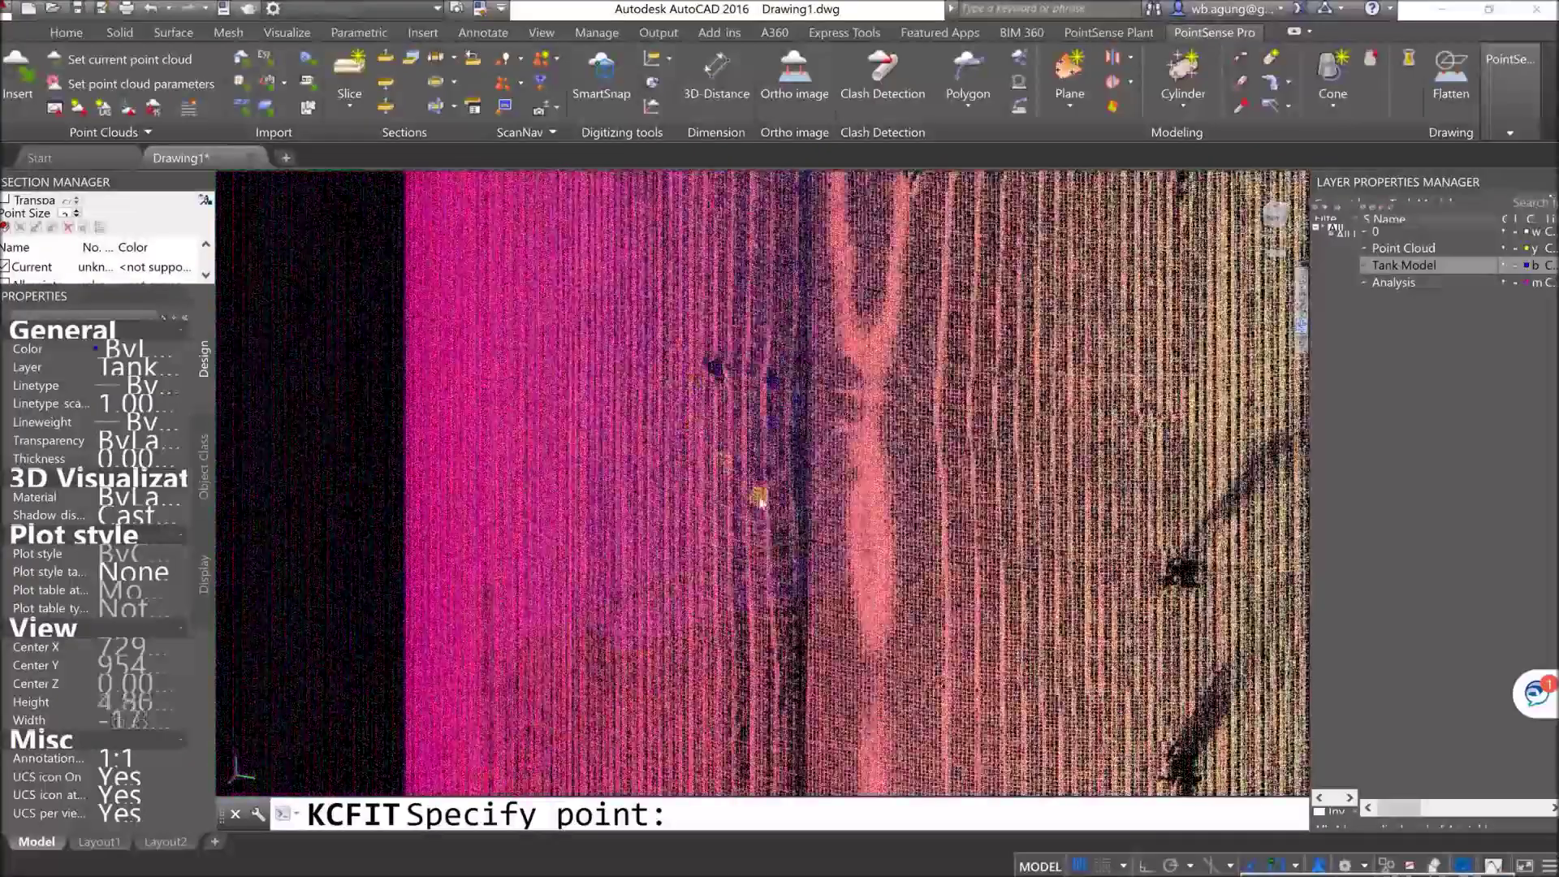
{"action": "scroll", "coordinate": [952, 652], "scroll_direction": "up", "scroll_amount": 4}
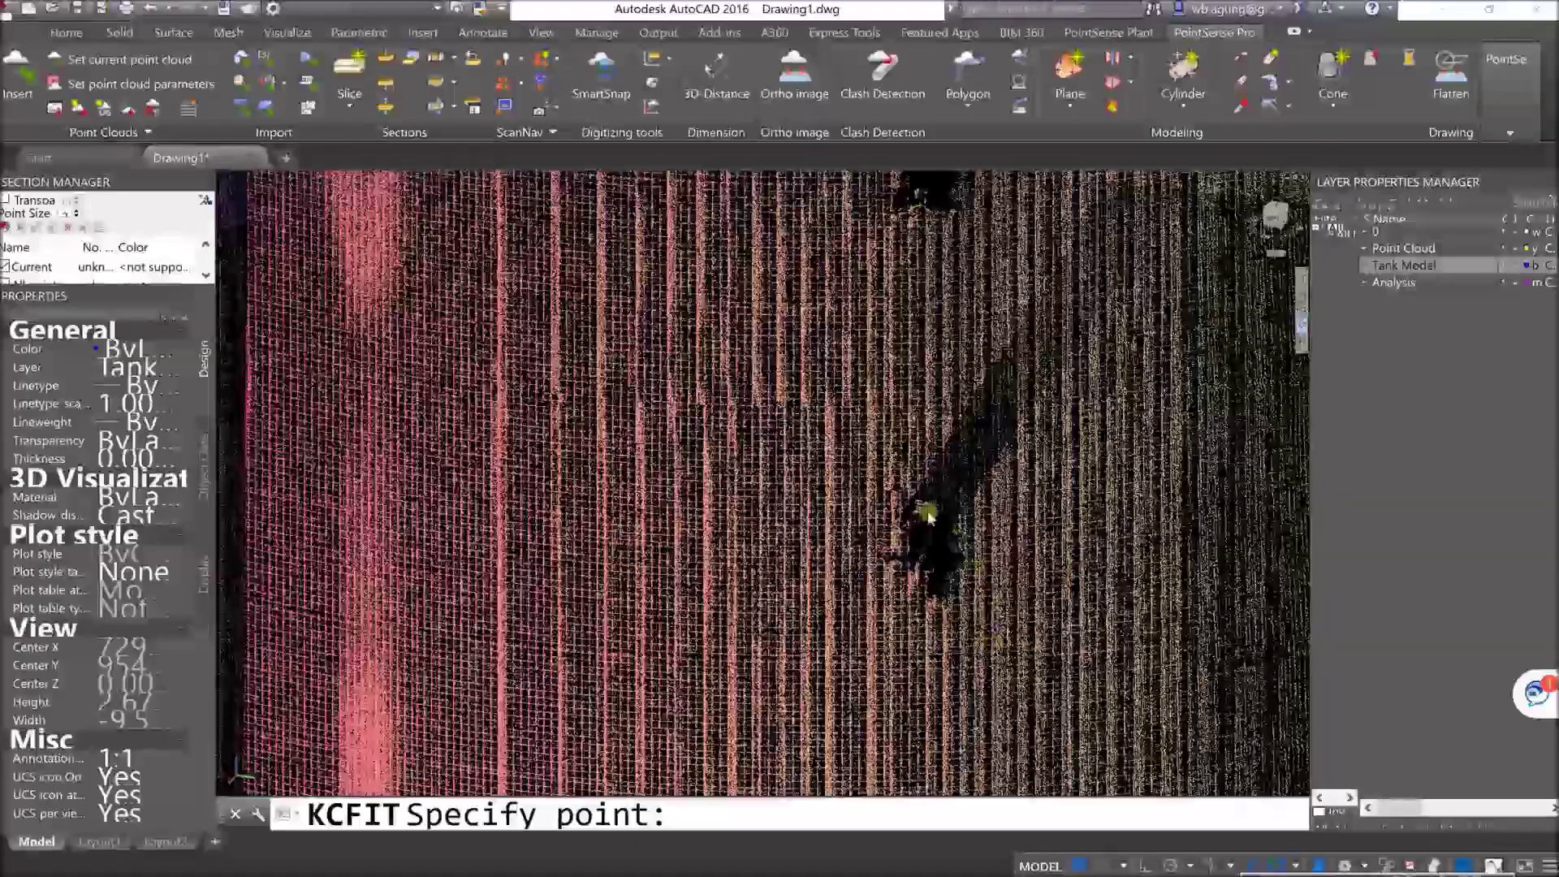
{"action": "scroll", "coordinate": [958, 553], "scroll_direction": "down", "scroll_amount": 8}
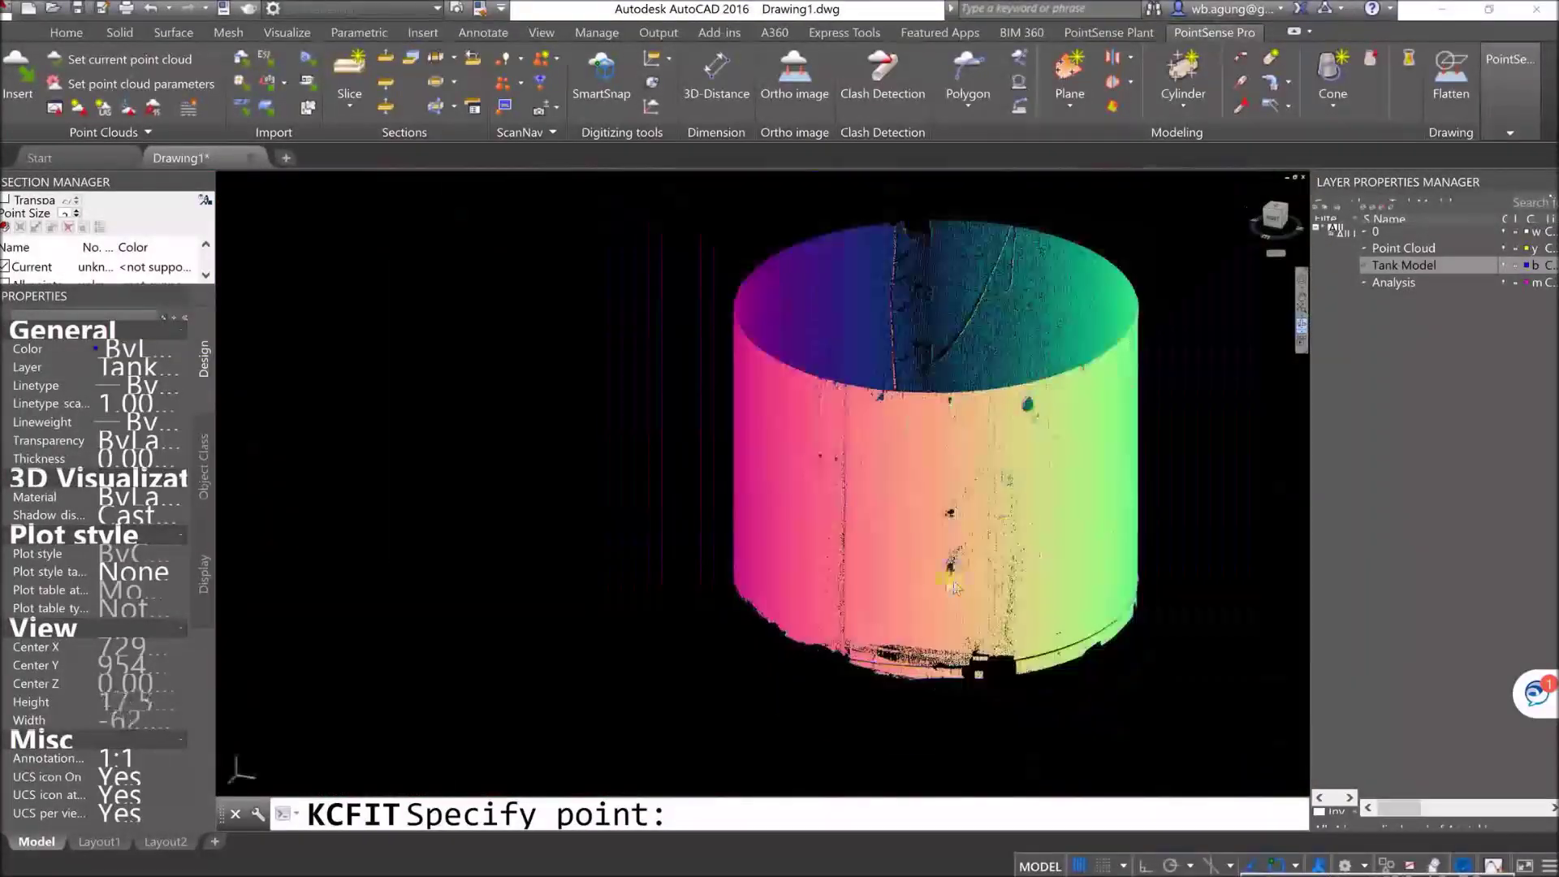
{"action": "scroll", "coordinate": [804, 578], "scroll_direction": "up", "scroll_amount": 3}
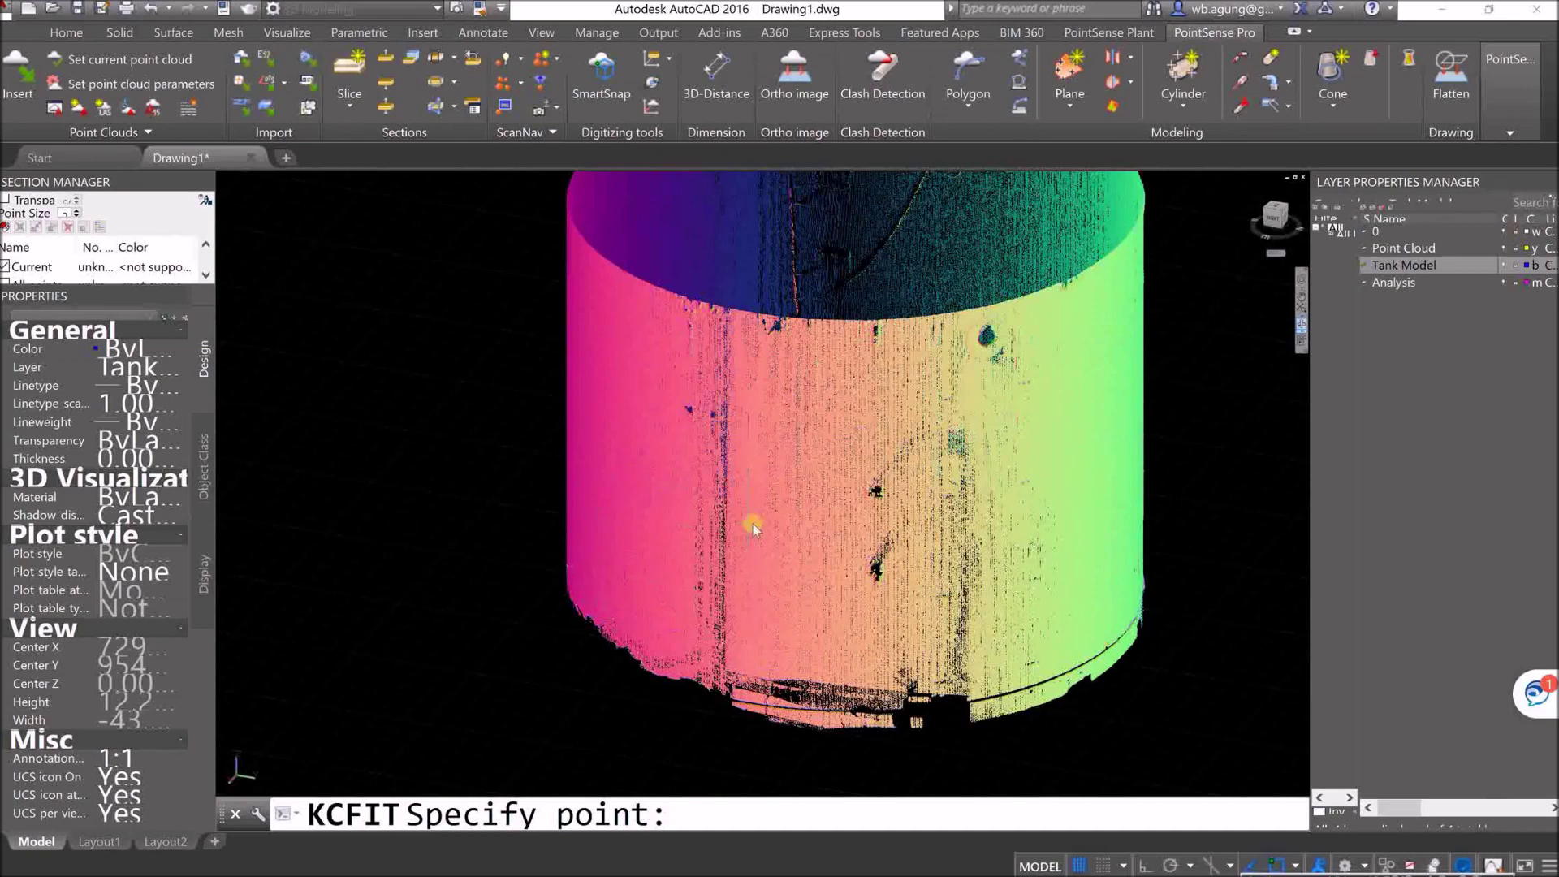
{"action": "scroll", "coordinate": [753, 524], "scroll_direction": "down", "scroll_amount": 3}
Step: Orbit to look down into the tank, add sample points on the inner wall, and finish the point selection
{"action": "left_click", "coordinate": [1297, 333]}
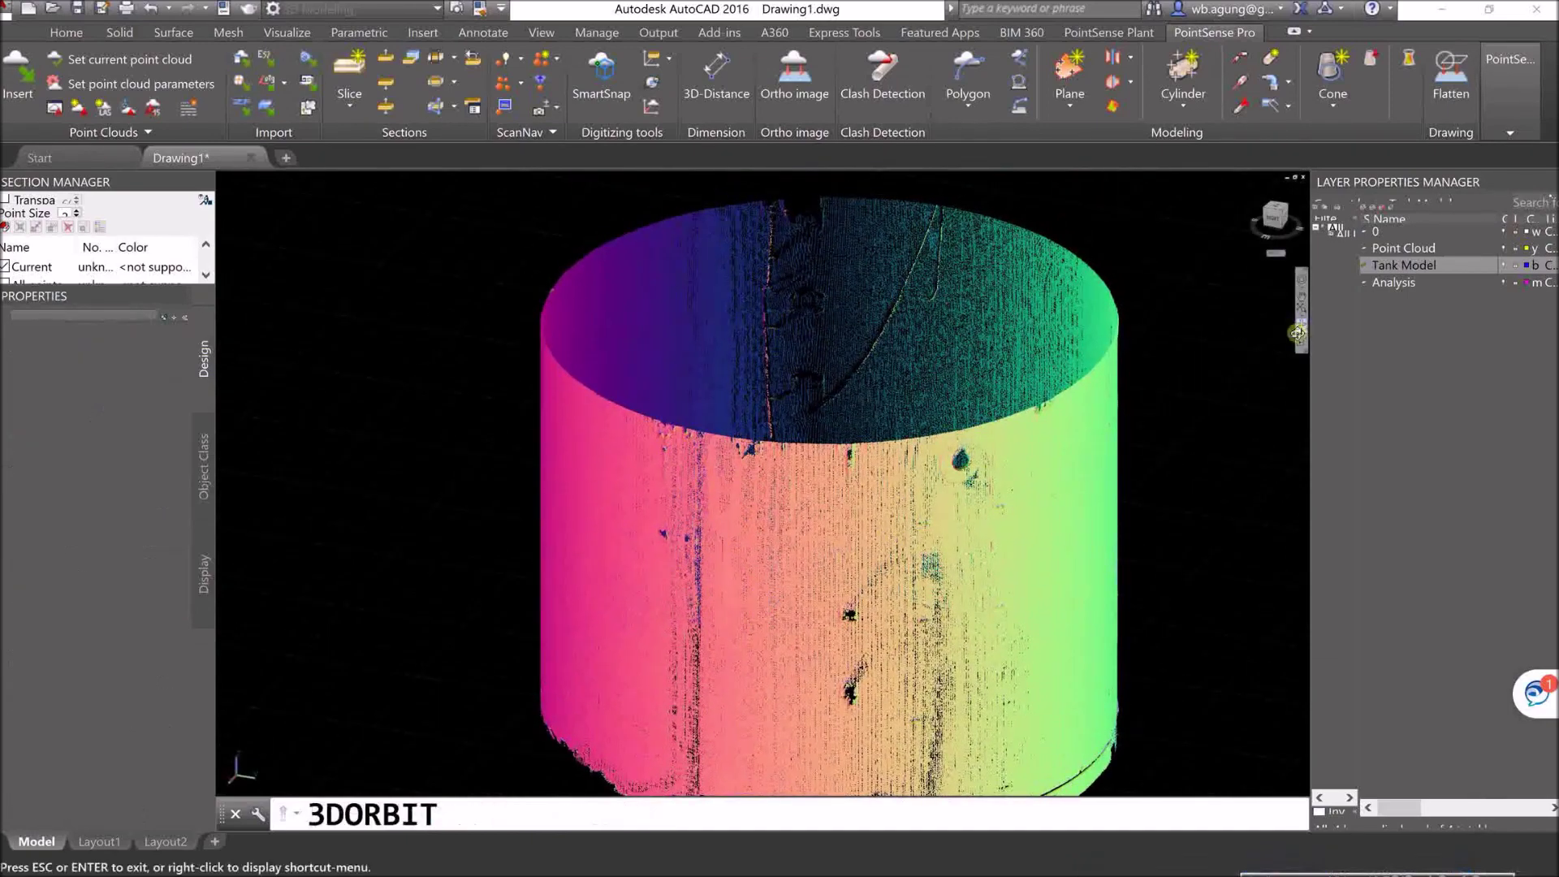
{"action": "left_click_drag", "start_coordinate": [962, 455], "coordinate": [929, 547]}
{"action": "right_click", "coordinate": [810, 438]}
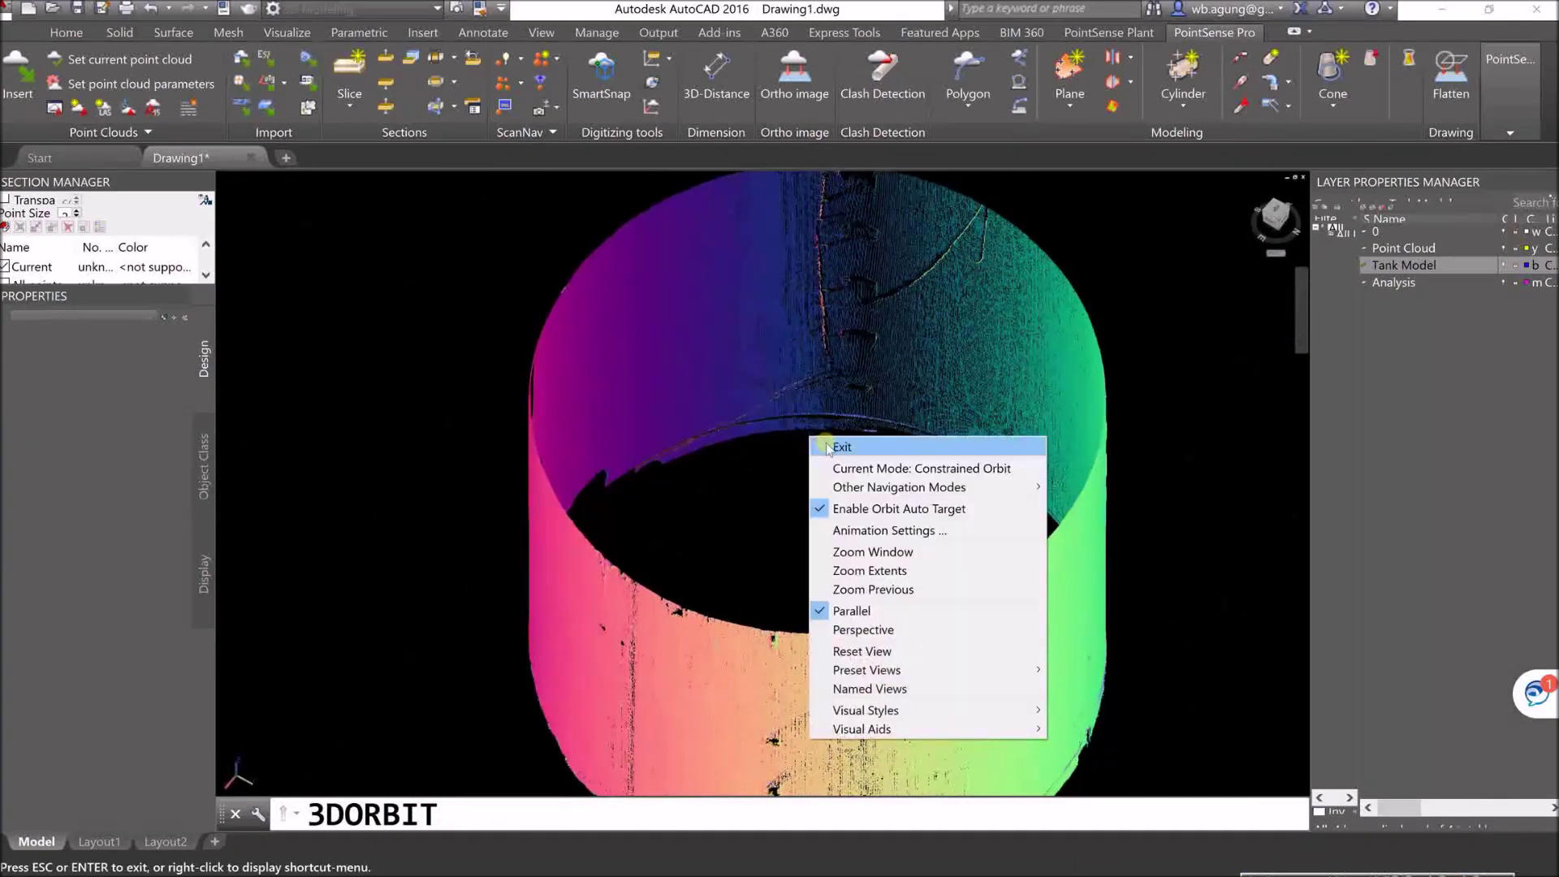
{"action": "left_click", "coordinate": [836, 447]}
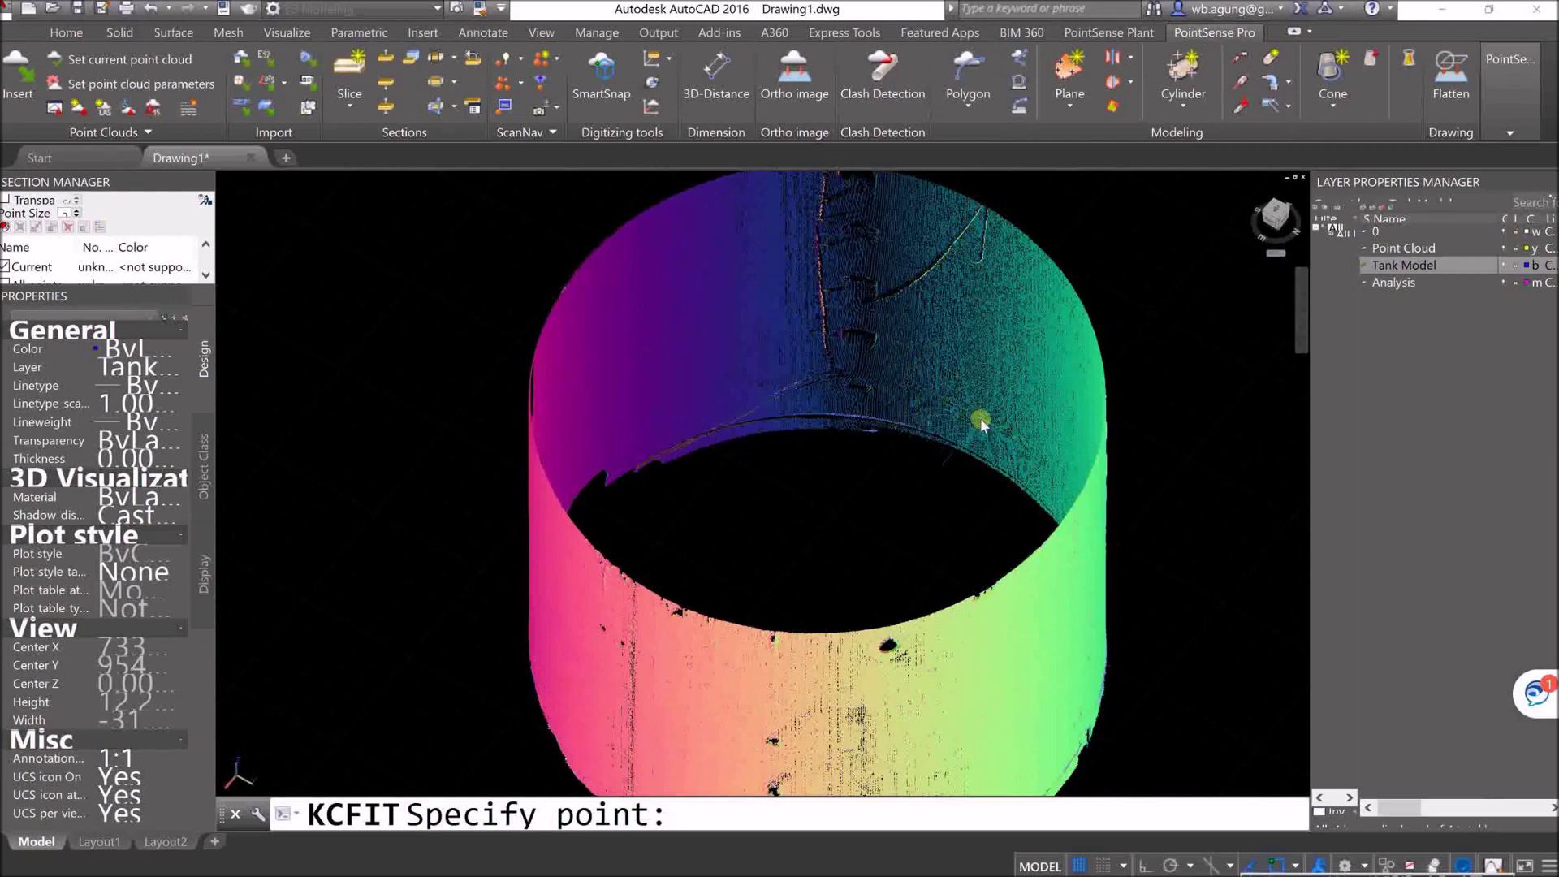
{"action": "key", "text": "Return"}
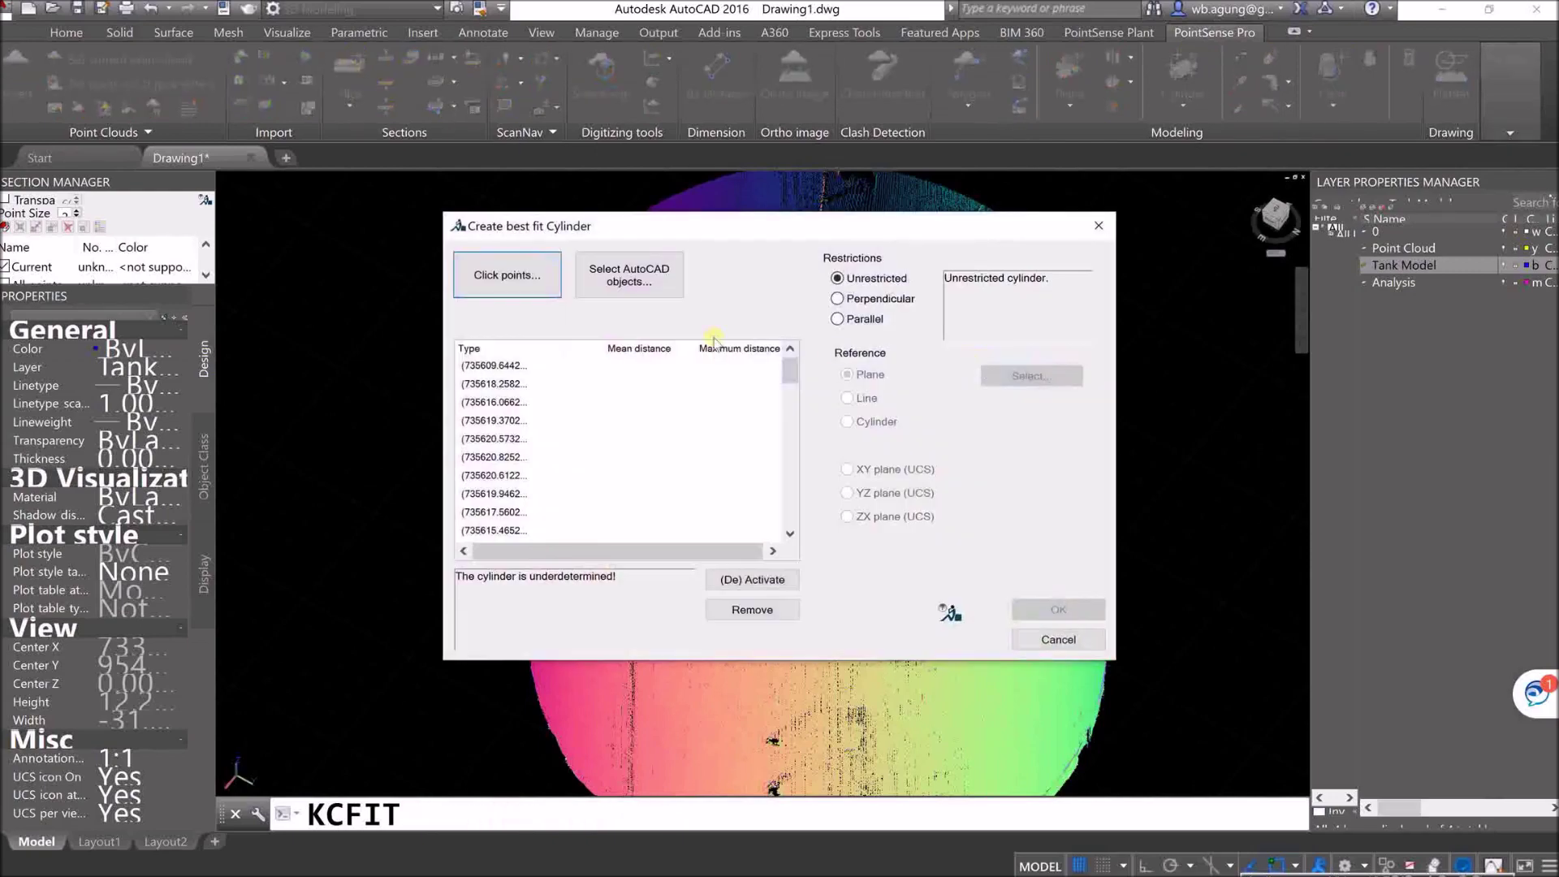
Step: Select every sampled point listed for the best-fit cylinder and remove them all
{"action": "left_click", "coordinate": [532, 403]}
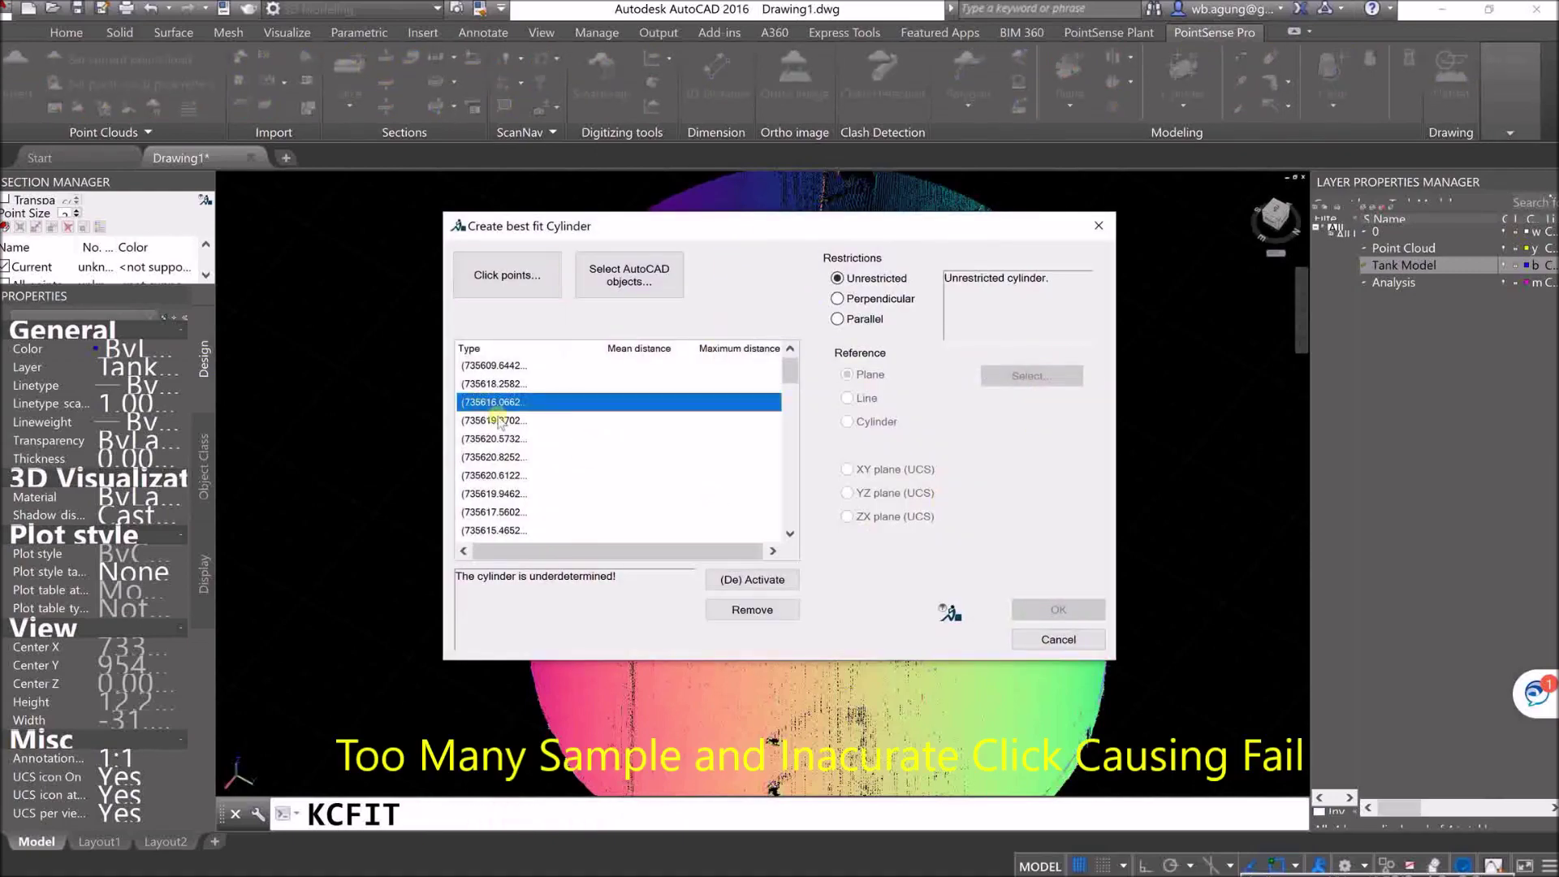
{"action": "left_click", "coordinate": [525, 475]}
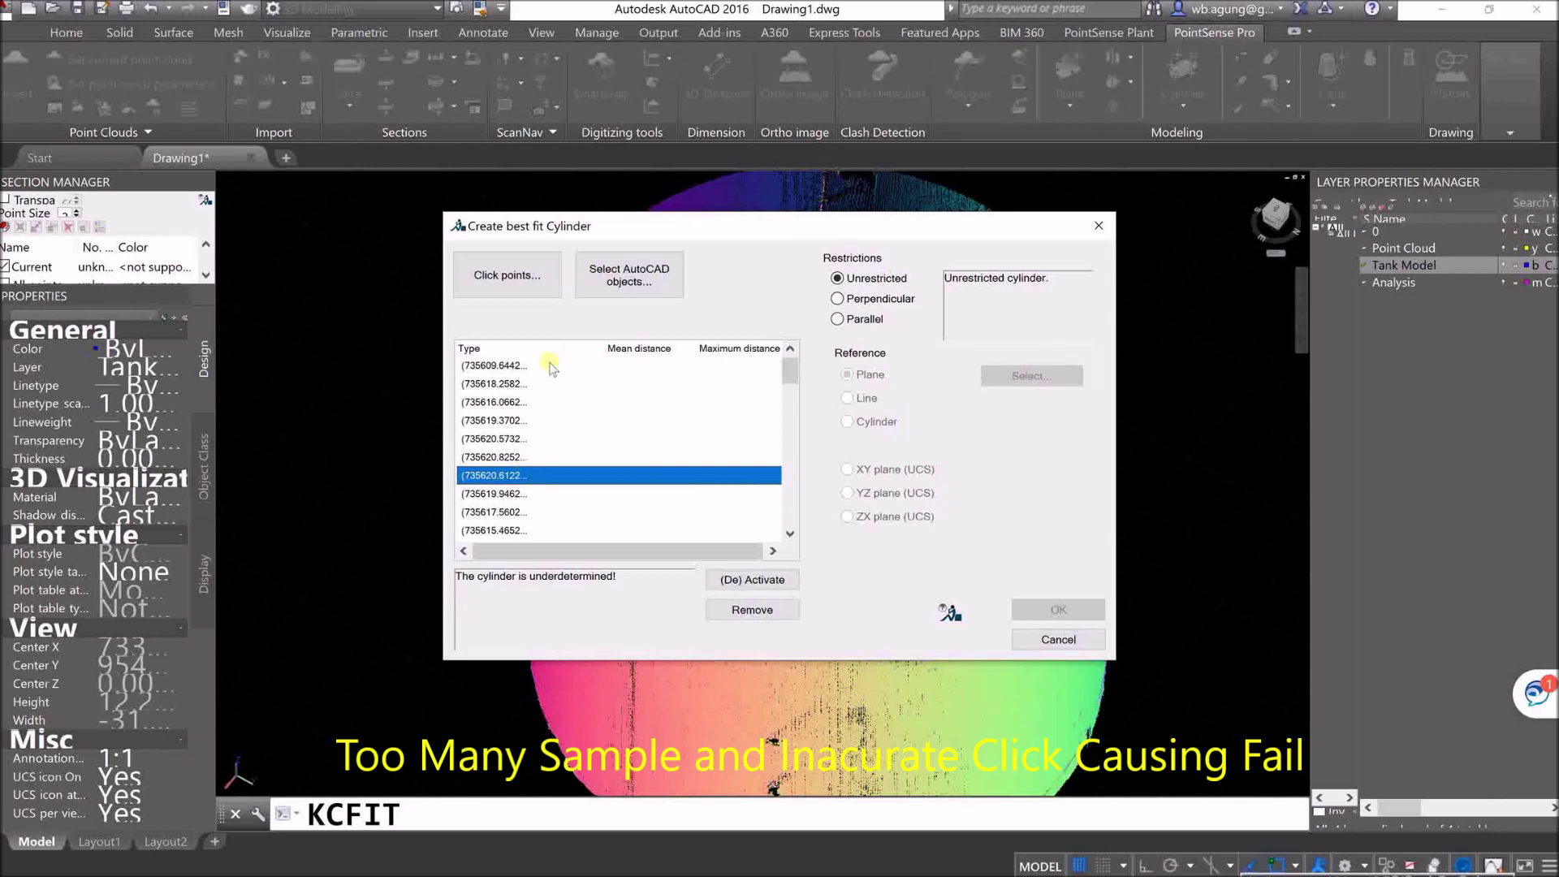
{"action": "left_click", "coordinate": [505, 366]}
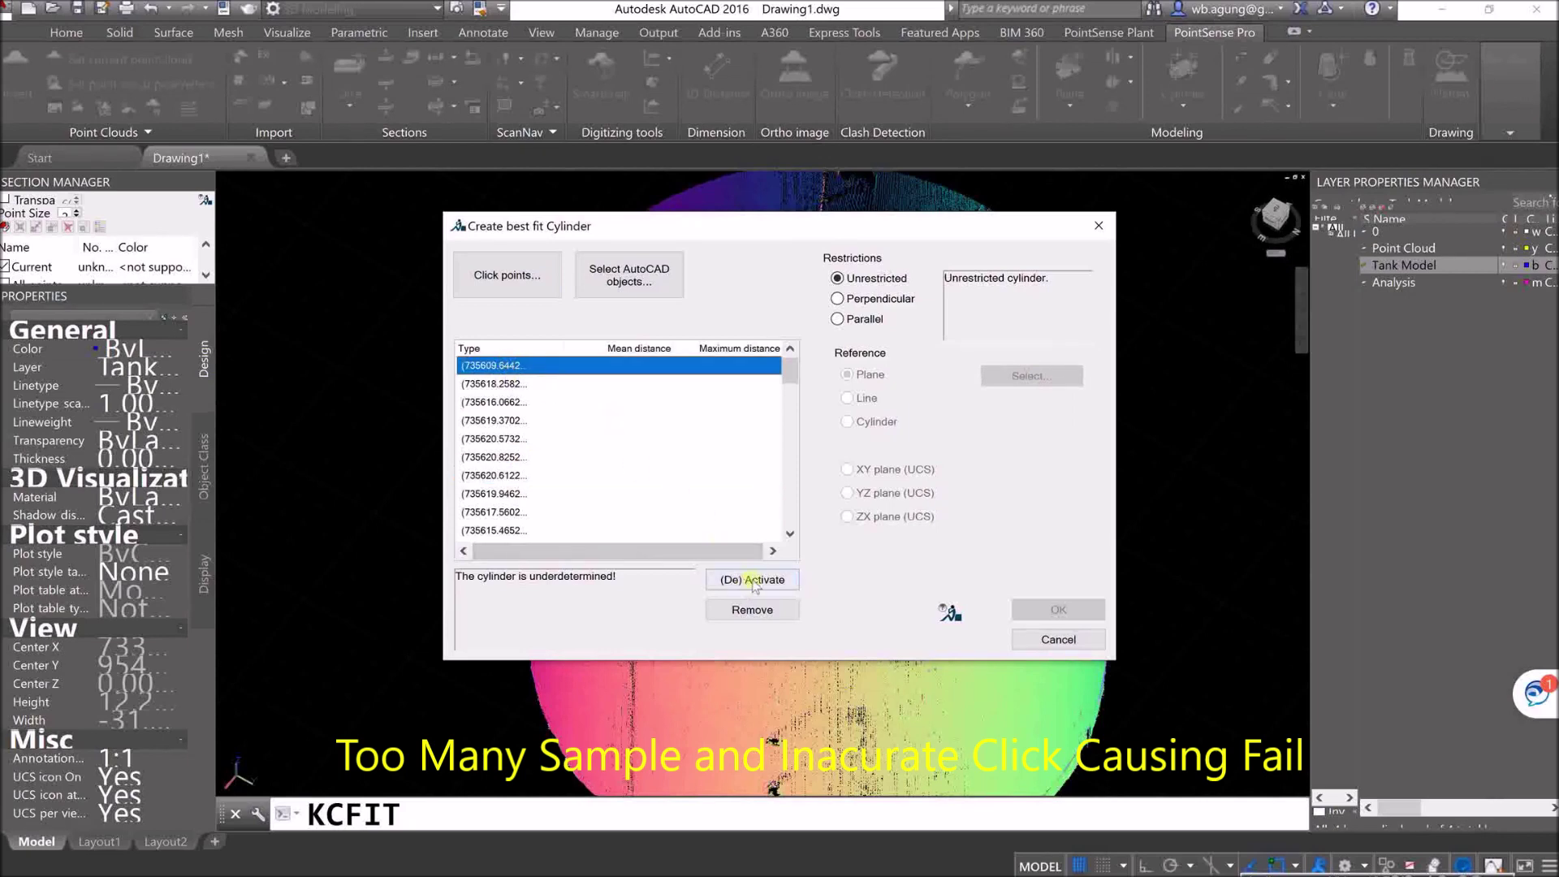
{"action": "left_click_drag", "start_coordinate": [790, 372], "coordinate": [796, 537]}
{"action": "left_click", "coordinate": [516, 531], "text": "shift"}
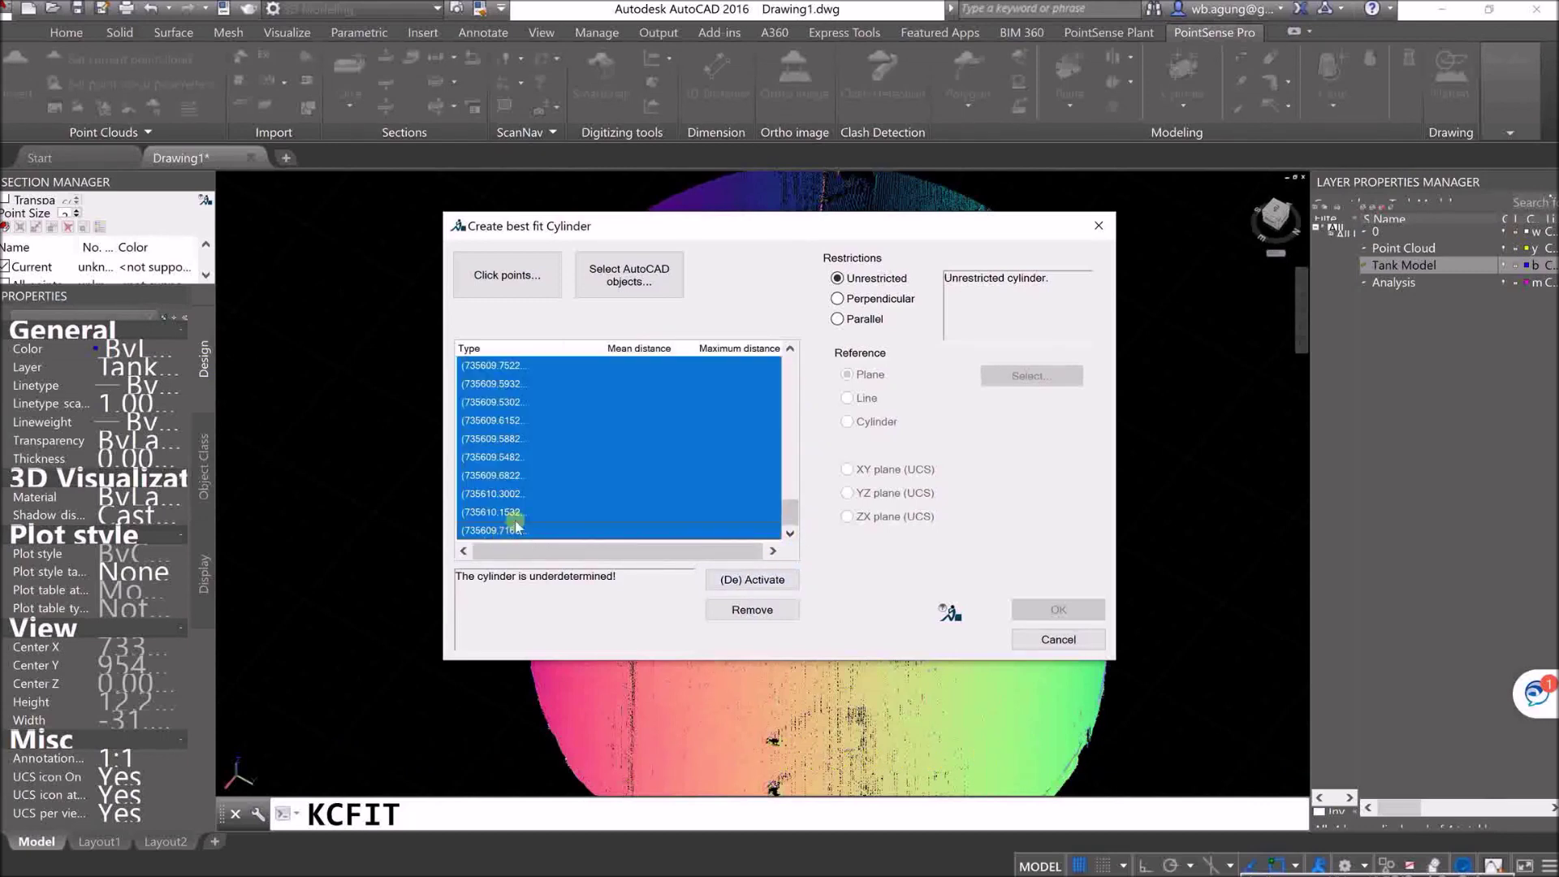
{"action": "left_click", "coordinate": [745, 611]}
Step: Try the cylinder fit with a new set of points picked around the tank's upper rim and lower edge
{"action": "left_click", "coordinate": [506, 276]}
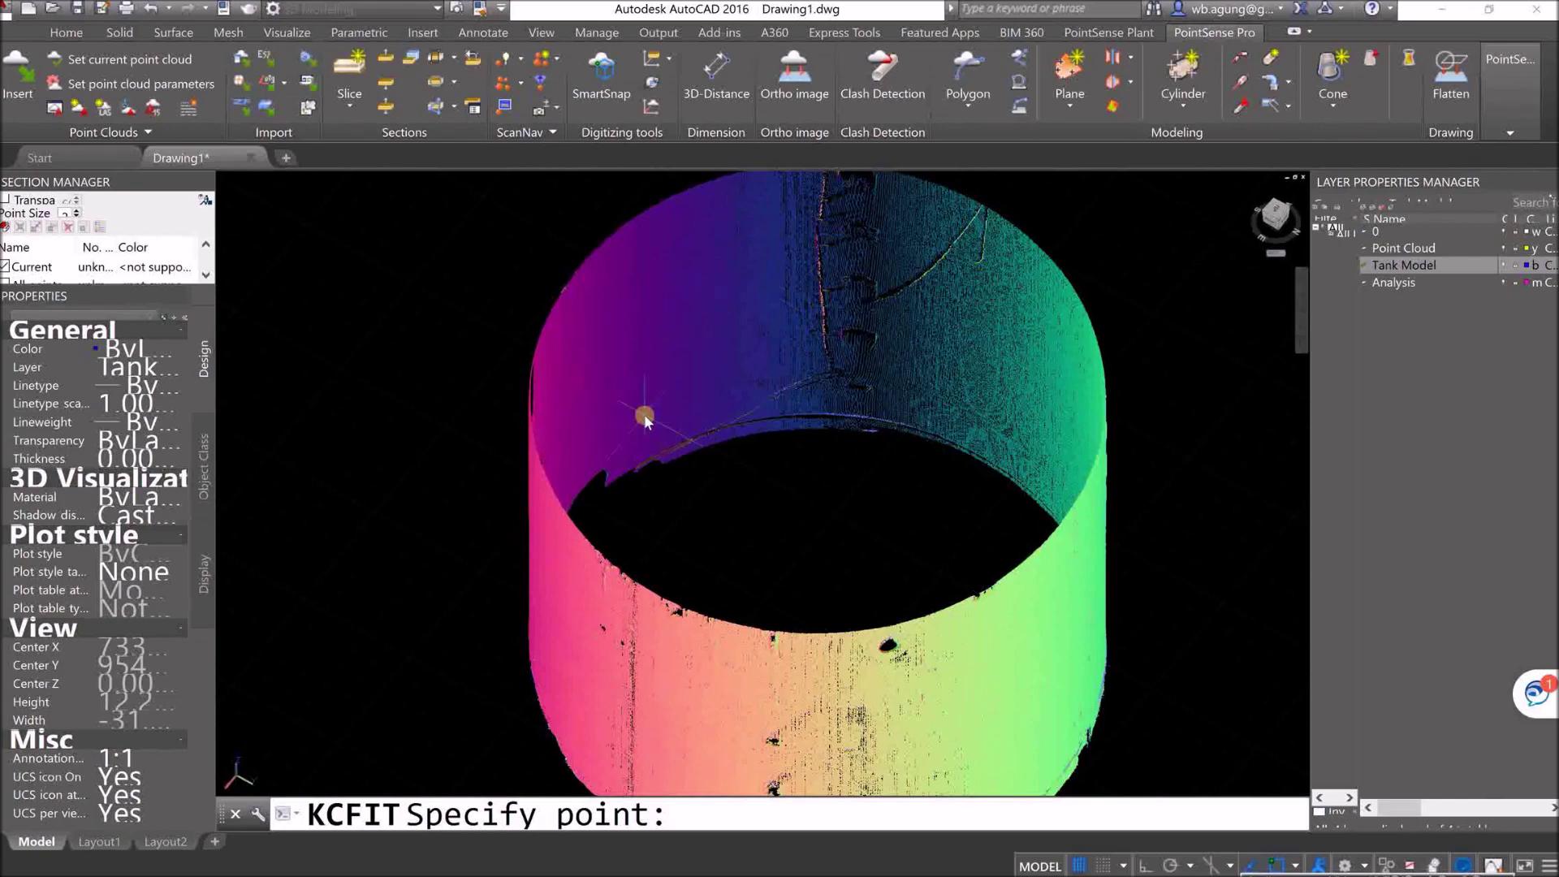
{"action": "middle_click_drag", "start_coordinate": [706, 483], "coordinate": [696, 329]}
{"action": "left_click", "coordinate": [557, 355]}
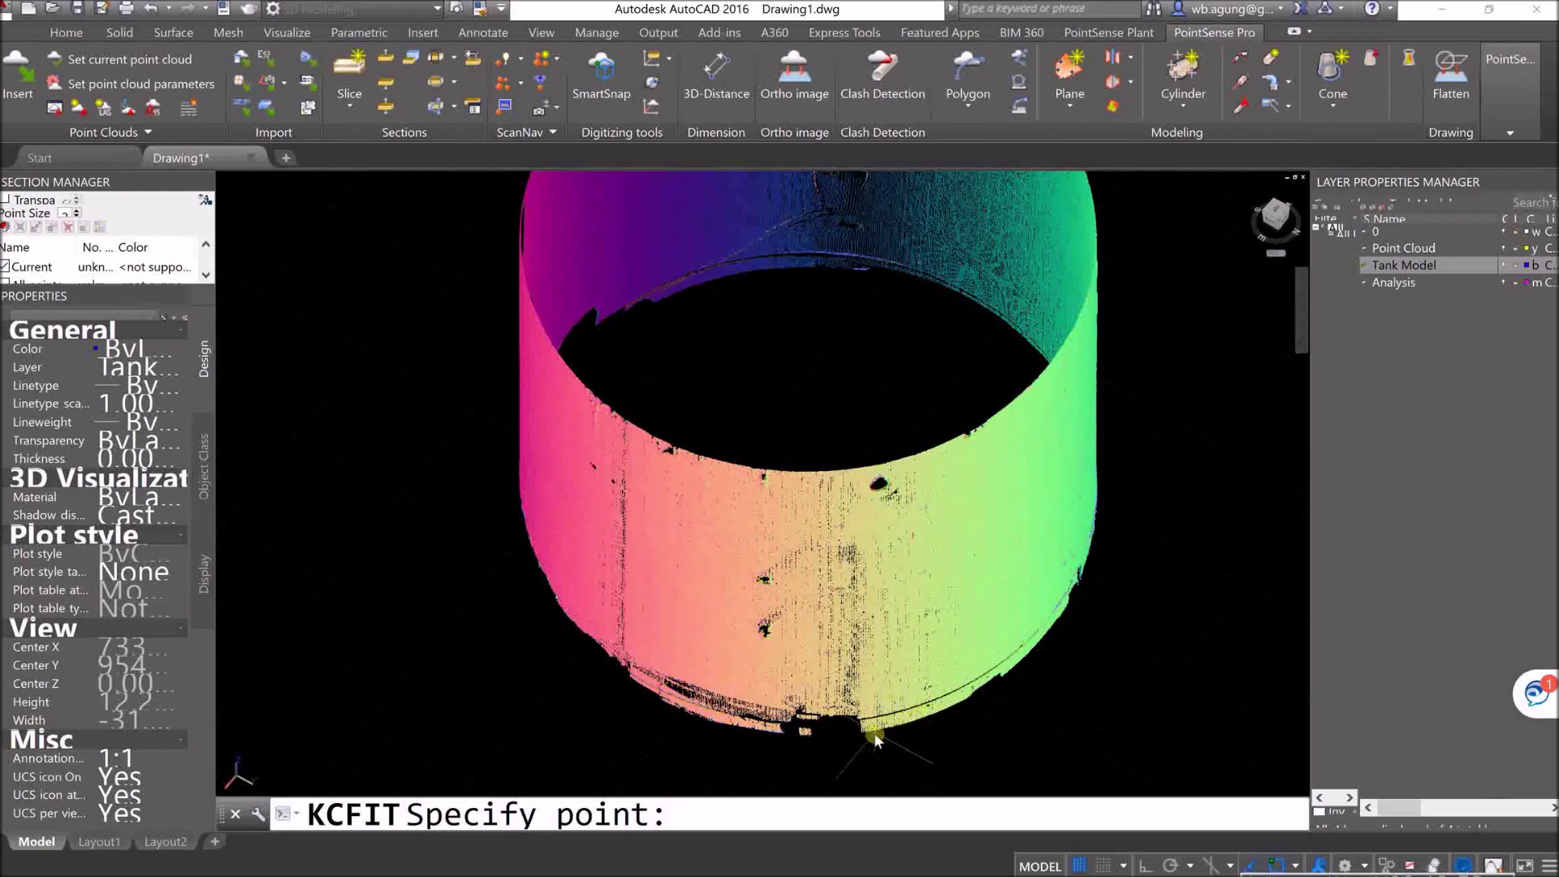
{"action": "scroll", "coordinate": [925, 703], "scroll_direction": "up", "scroll_amount": 3}
{"action": "scroll", "coordinate": [934, 694], "scroll_direction": "down", "scroll_amount": 4}
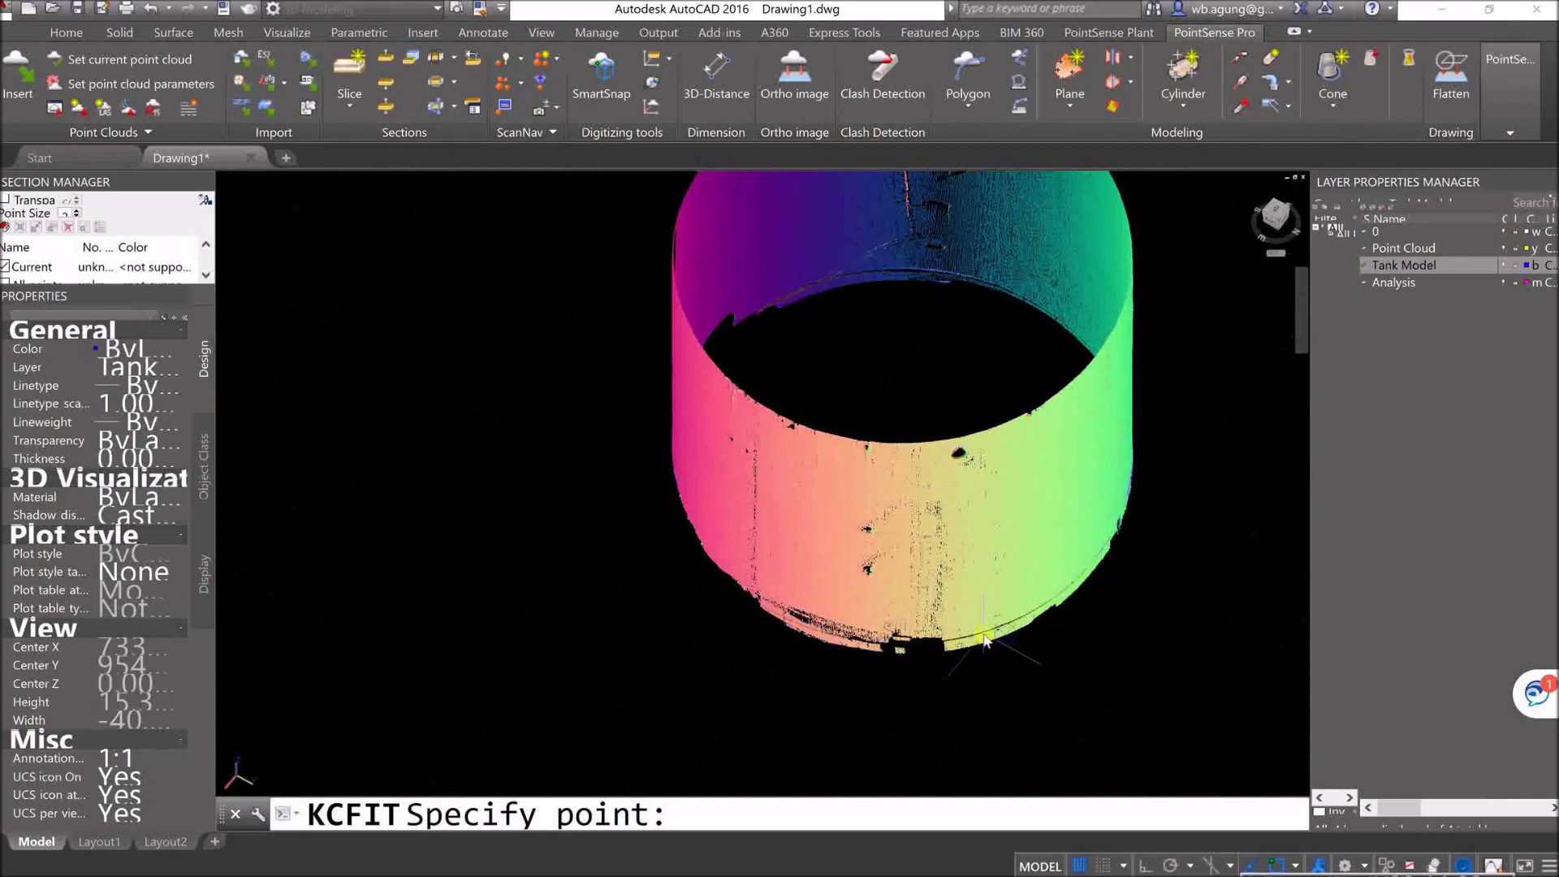
{"action": "key", "text": "Return"}
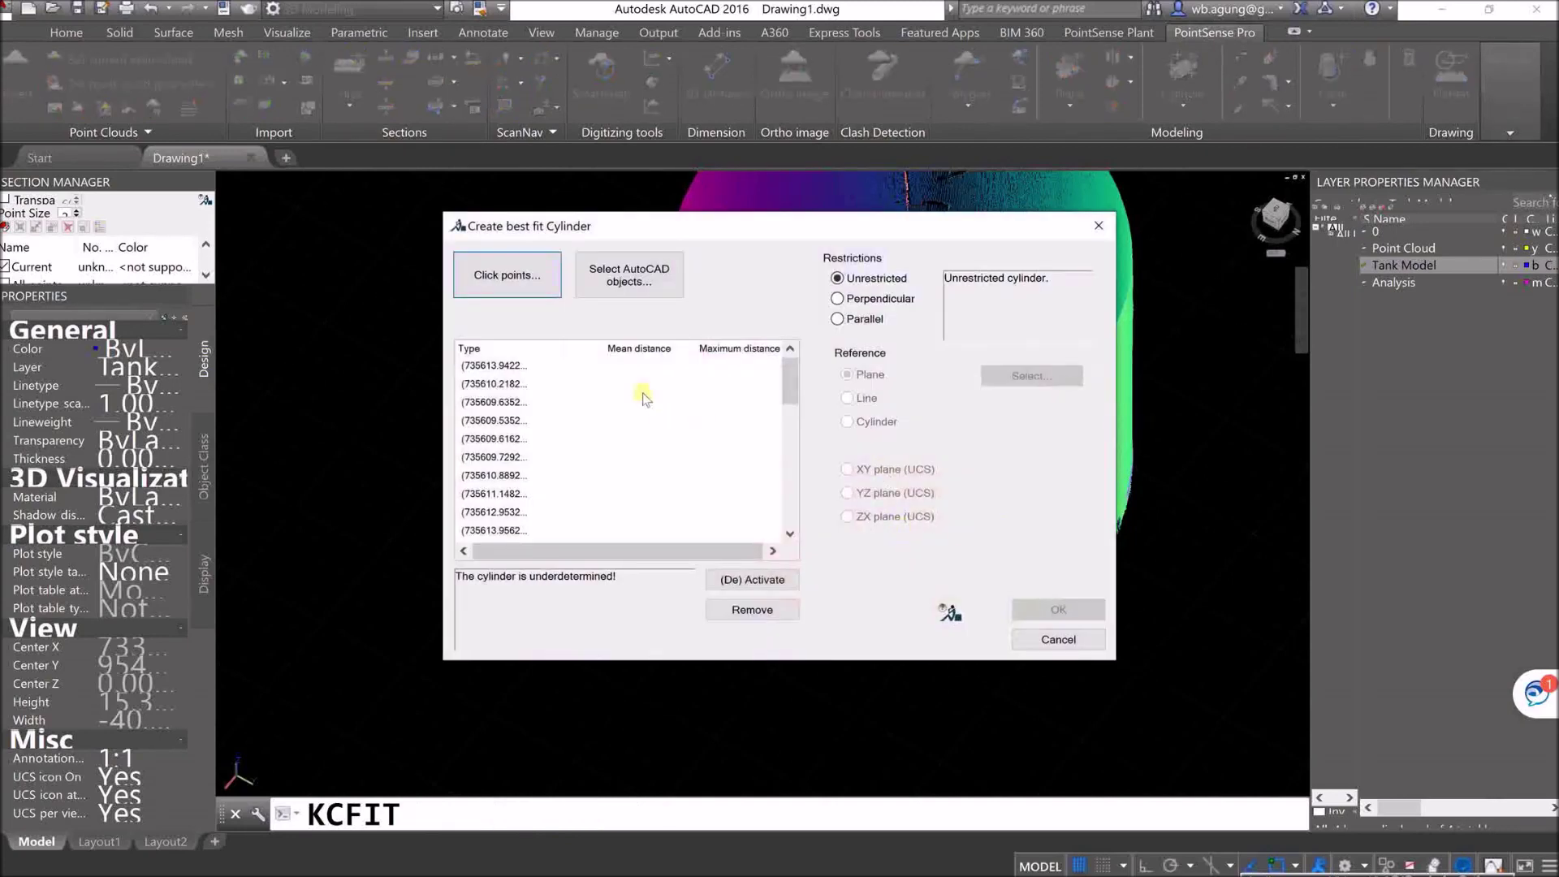
Step: Remove the whole second set of sample points from the cylinder fit and restart point picking
{"action": "left_click", "coordinate": [503, 367]}
{"action": "left_click_drag", "start_coordinate": [516, 414], "coordinate": [513, 457]}
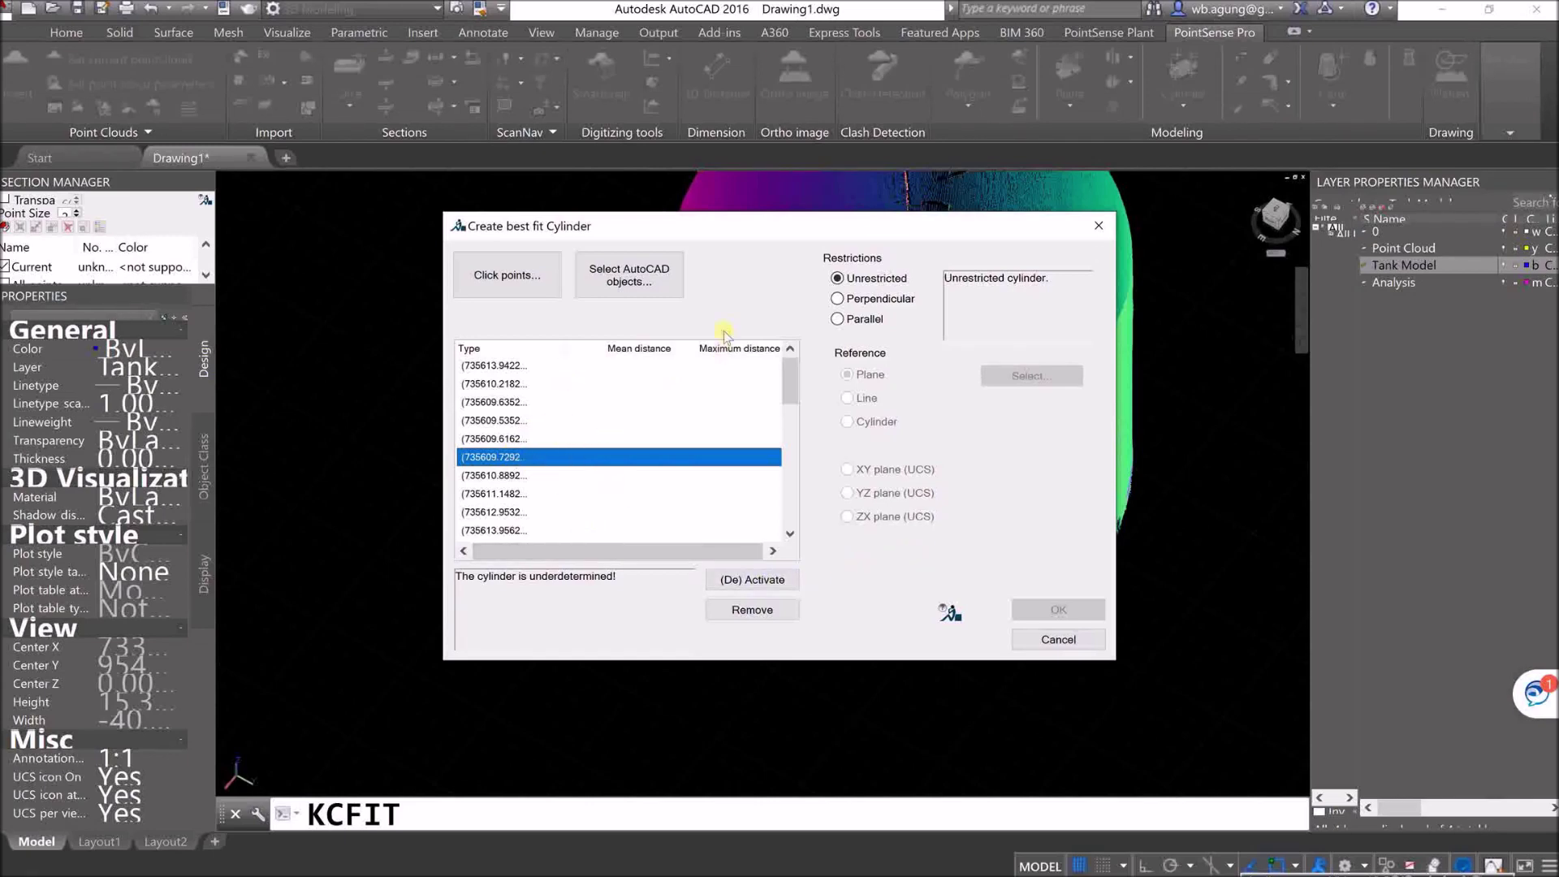
{"action": "left_click", "coordinate": [515, 367]}
{"action": "scroll", "coordinate": [579, 514], "scroll_direction": "down", "scroll_amount": 5}
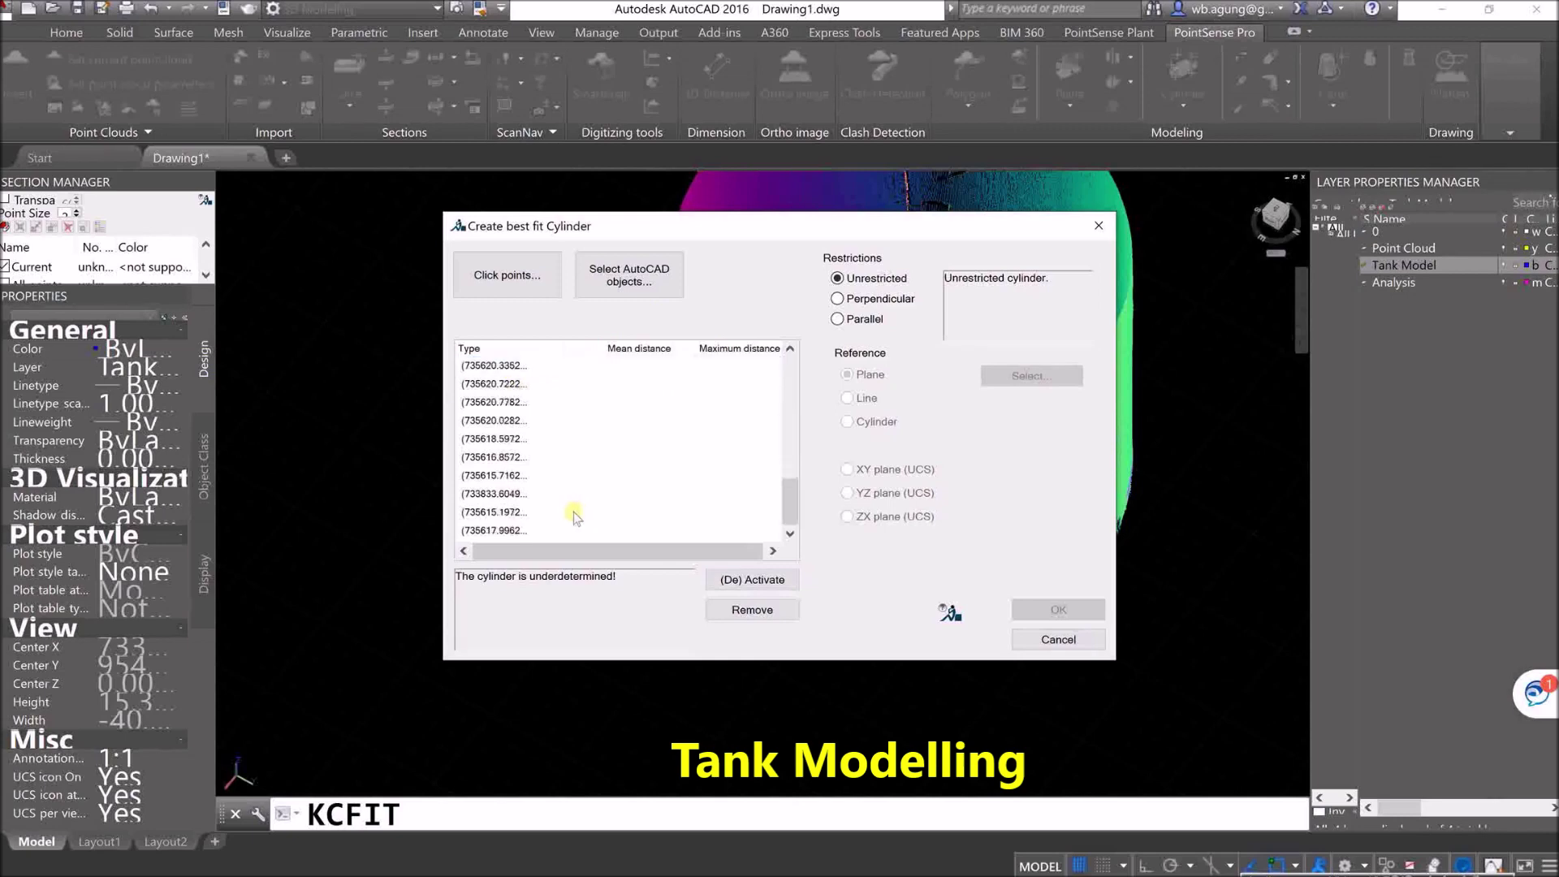
{"action": "left_click", "coordinate": [514, 532], "text": "shift"}
{"action": "left_click", "coordinate": [752, 609]}
{"action": "left_click", "coordinate": [506, 274]}
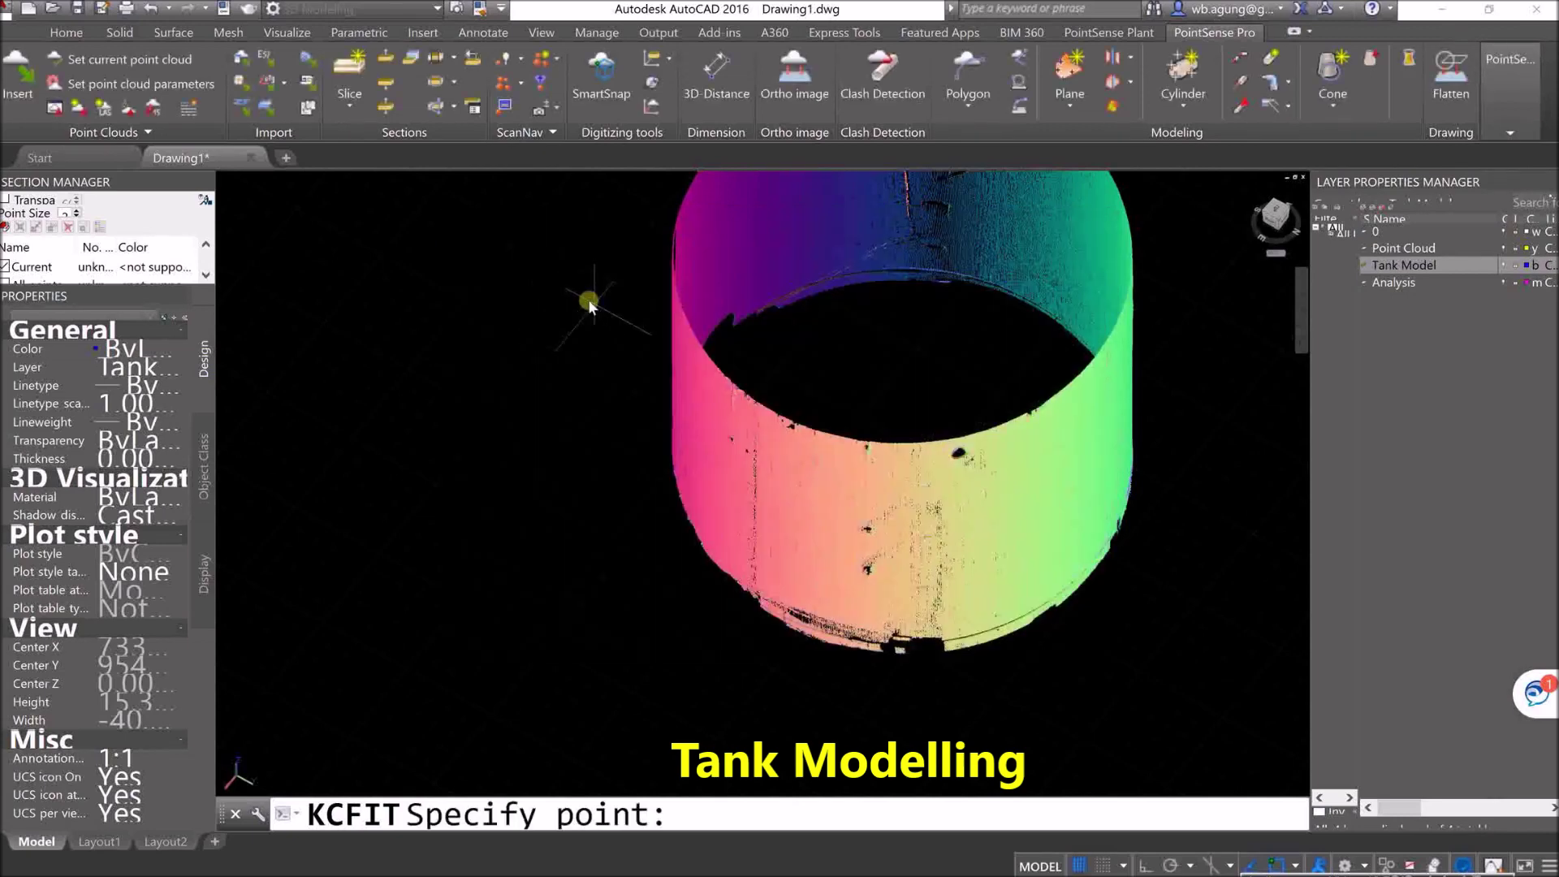
Step: Finish the point selection, check the listed points' mean and maximum distances, and create the unrestricted best-fit cylinder
{"action": "scroll", "coordinate": [593, 325], "scroll_direction": "down", "scroll_amount": 4}
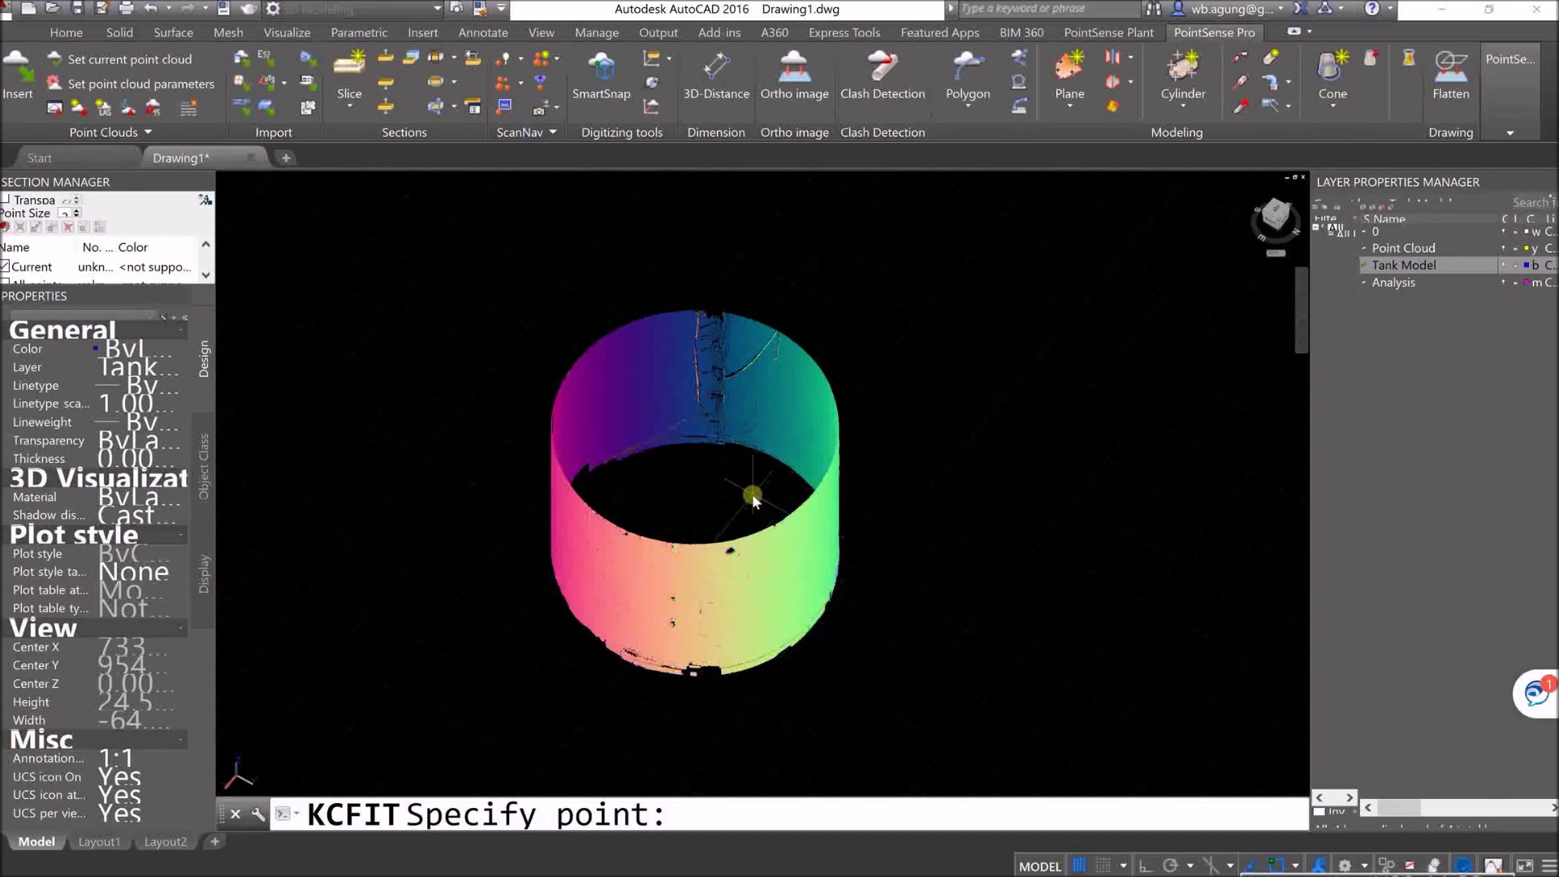
{"action": "key", "text": "Return"}
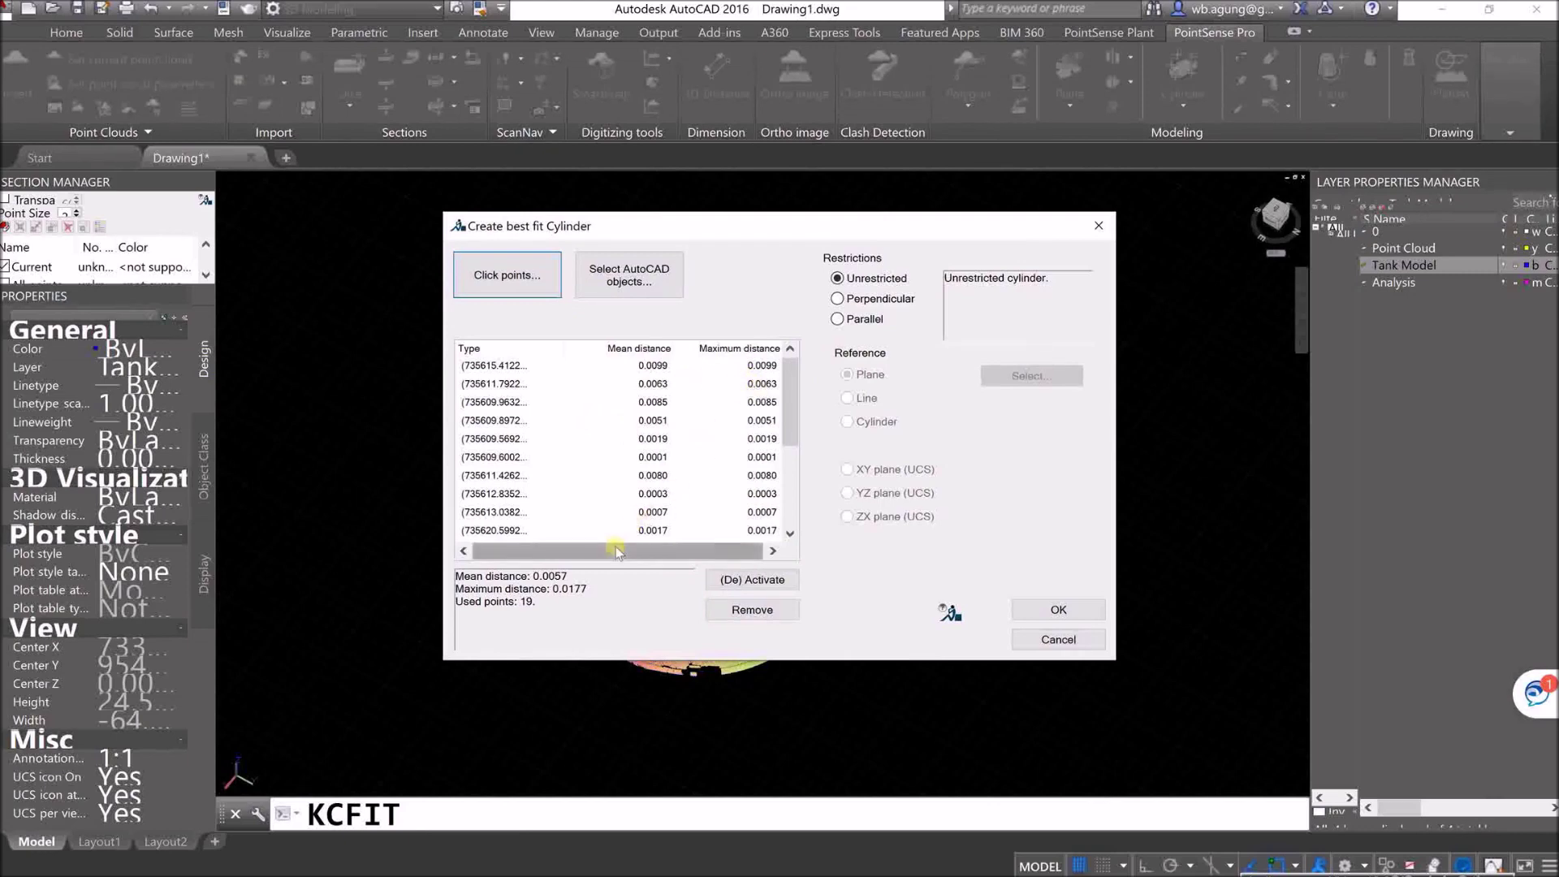
{"action": "left_click", "coordinate": [511, 367]}
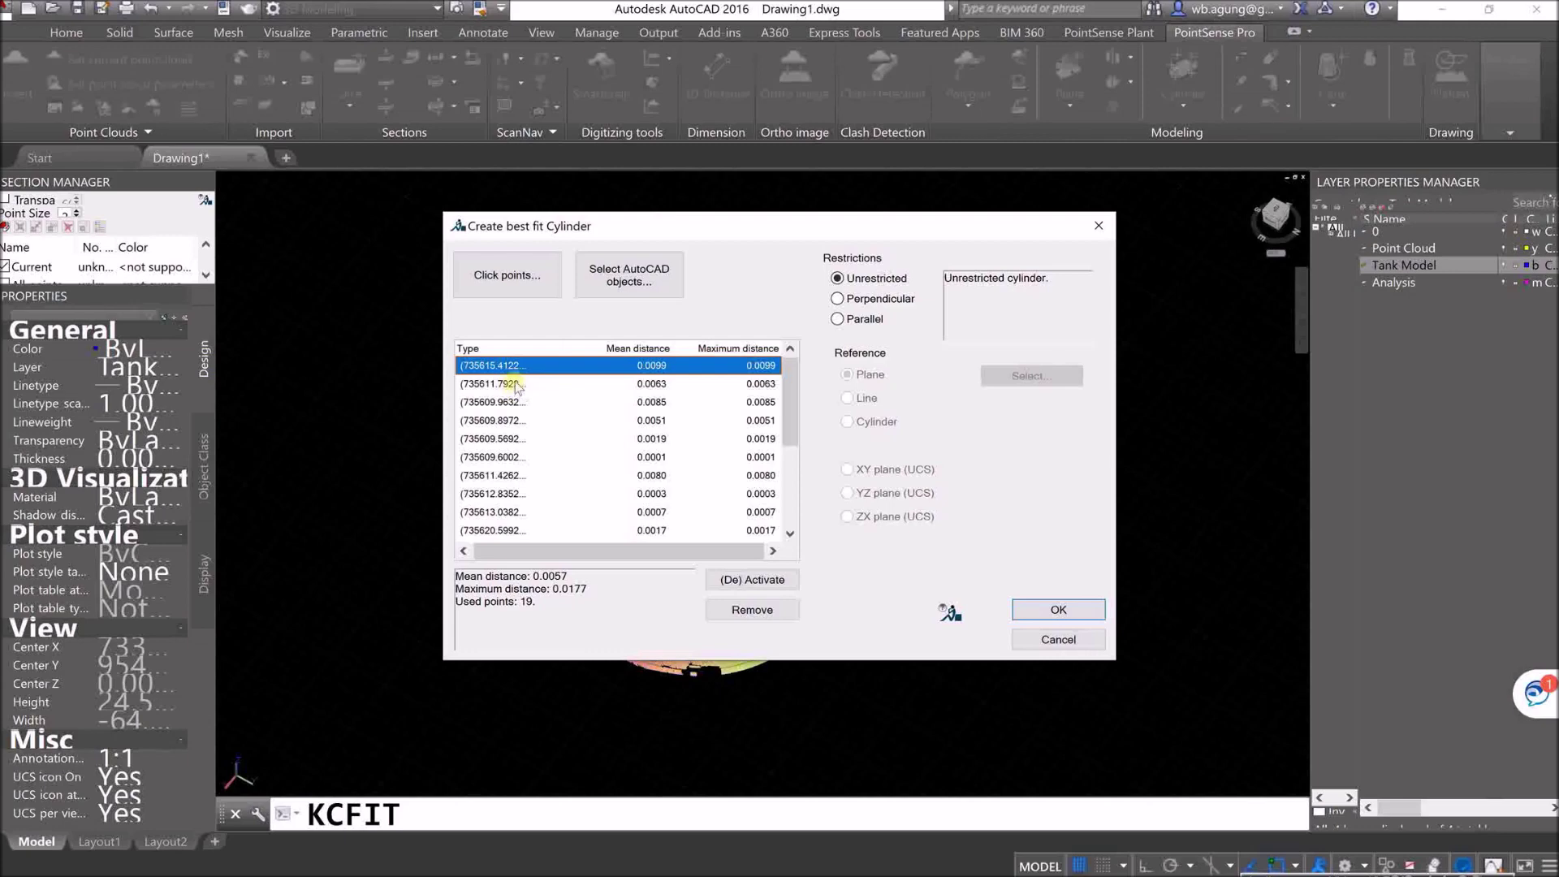
{"action": "left_click_drag", "start_coordinate": [566, 351], "coordinate": [664, 350]}
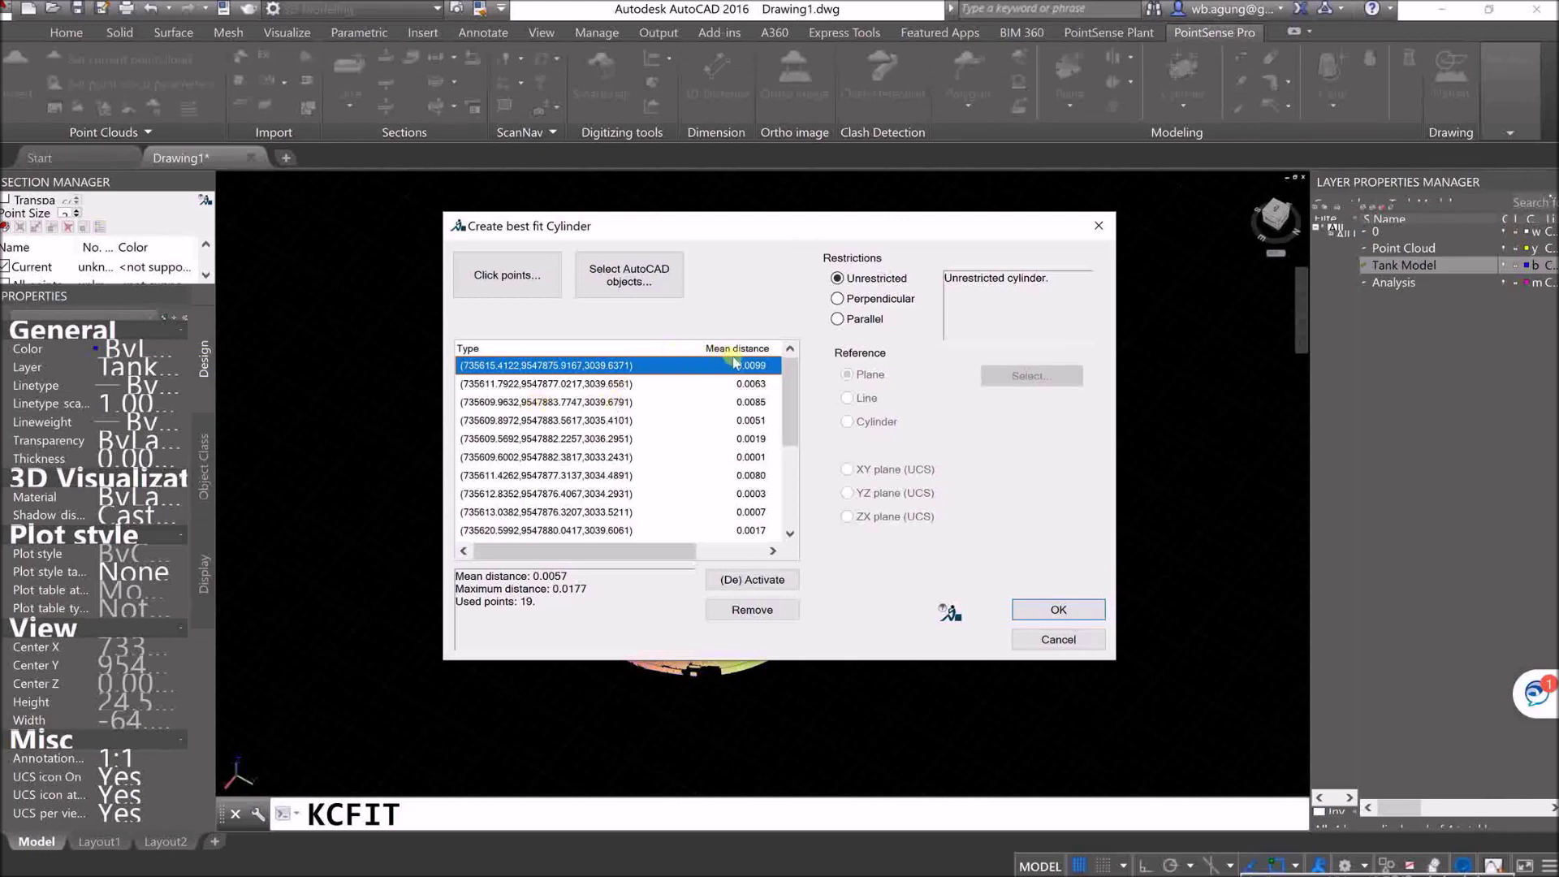
{"action": "left_click_drag", "start_coordinate": [772, 350], "coordinate": [703, 355]}
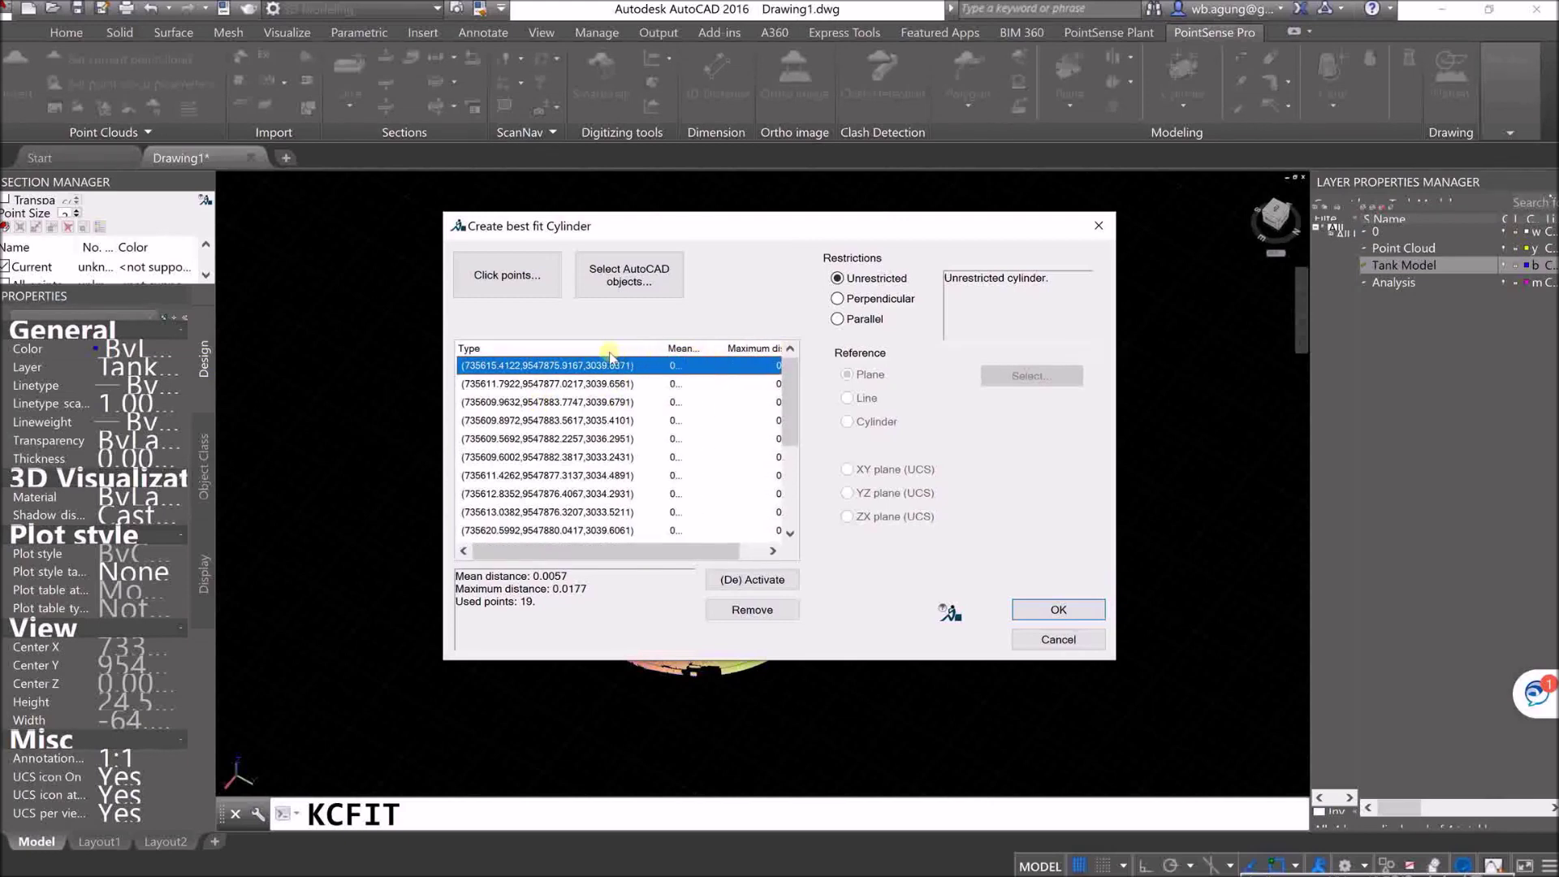
{"action": "left_click_drag", "start_coordinate": [703, 351], "coordinate": [743, 351]}
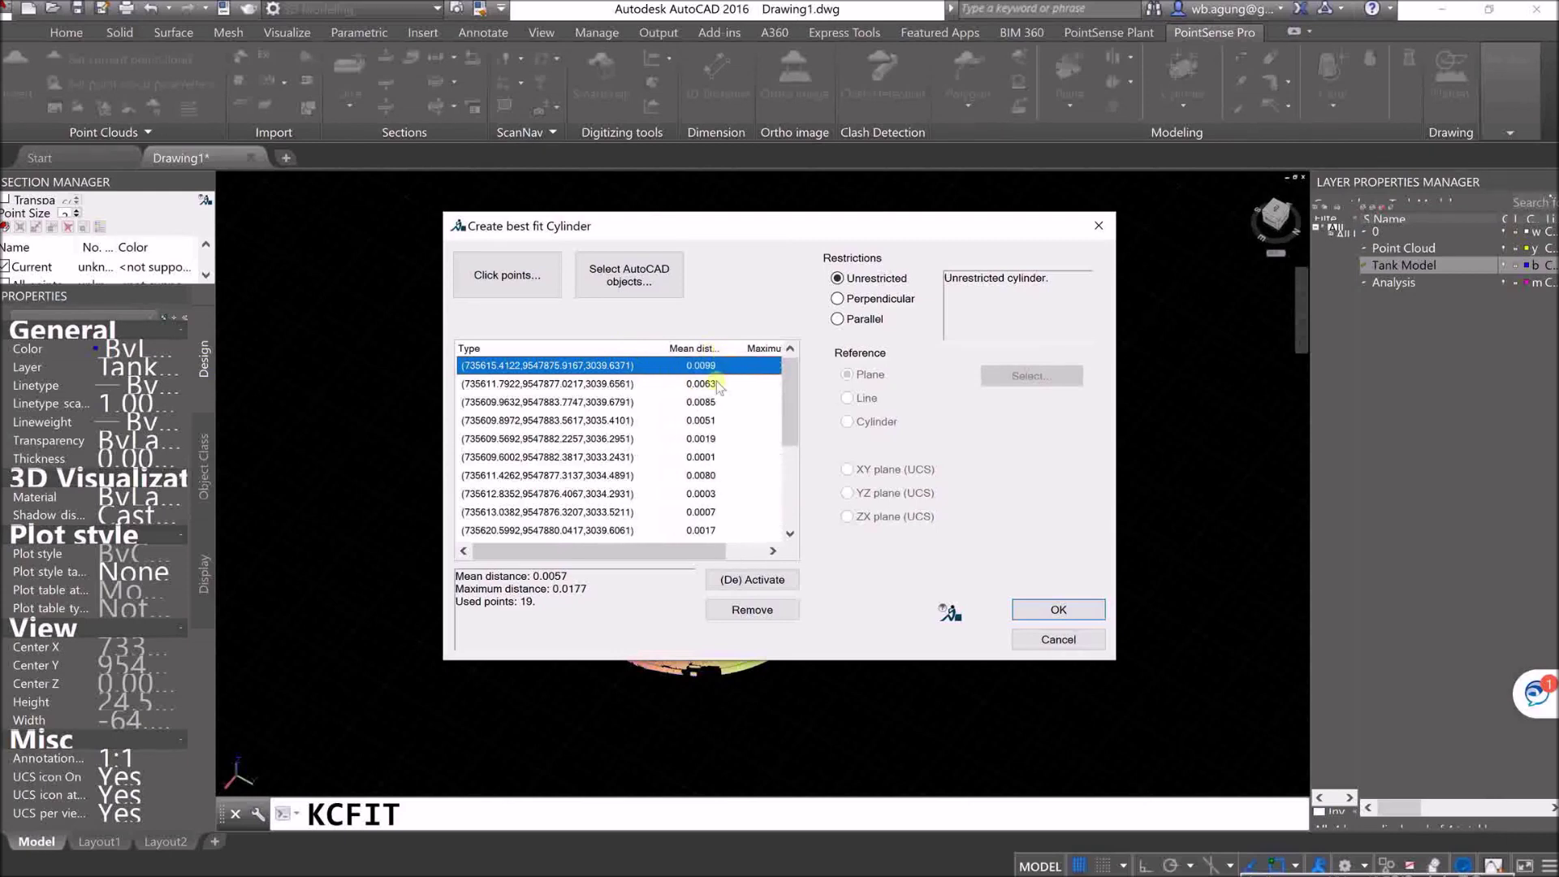
{"action": "left_click_drag", "start_coordinate": [793, 420], "coordinate": [794, 499]}
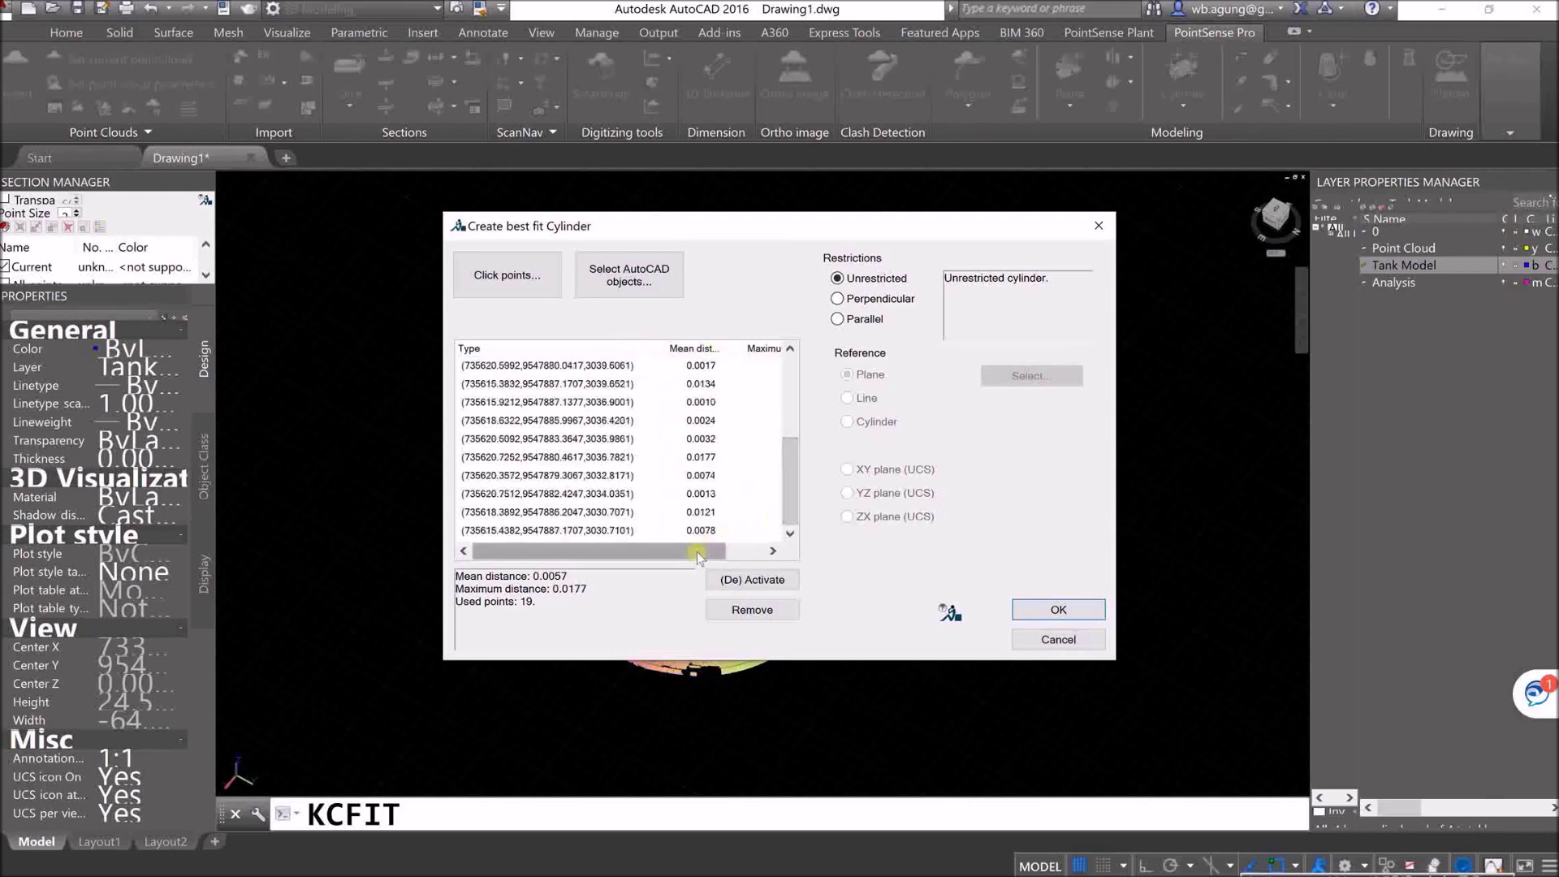
{"action": "left_click_drag", "start_coordinate": [736, 551], "coordinate": [765, 553]}
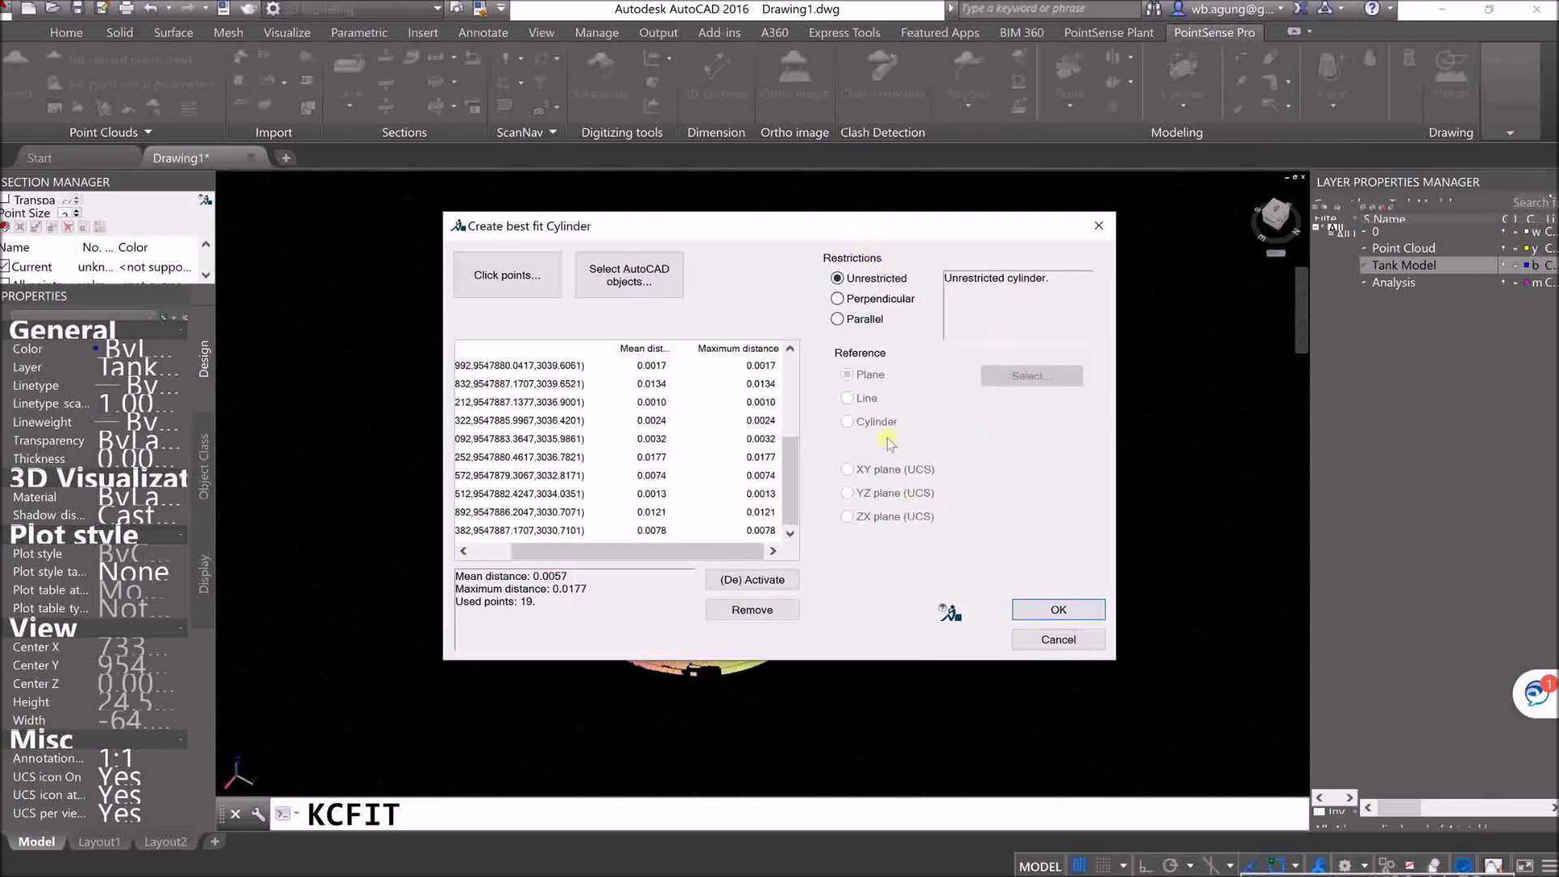
{"action": "left_click", "coordinate": [1056, 608]}
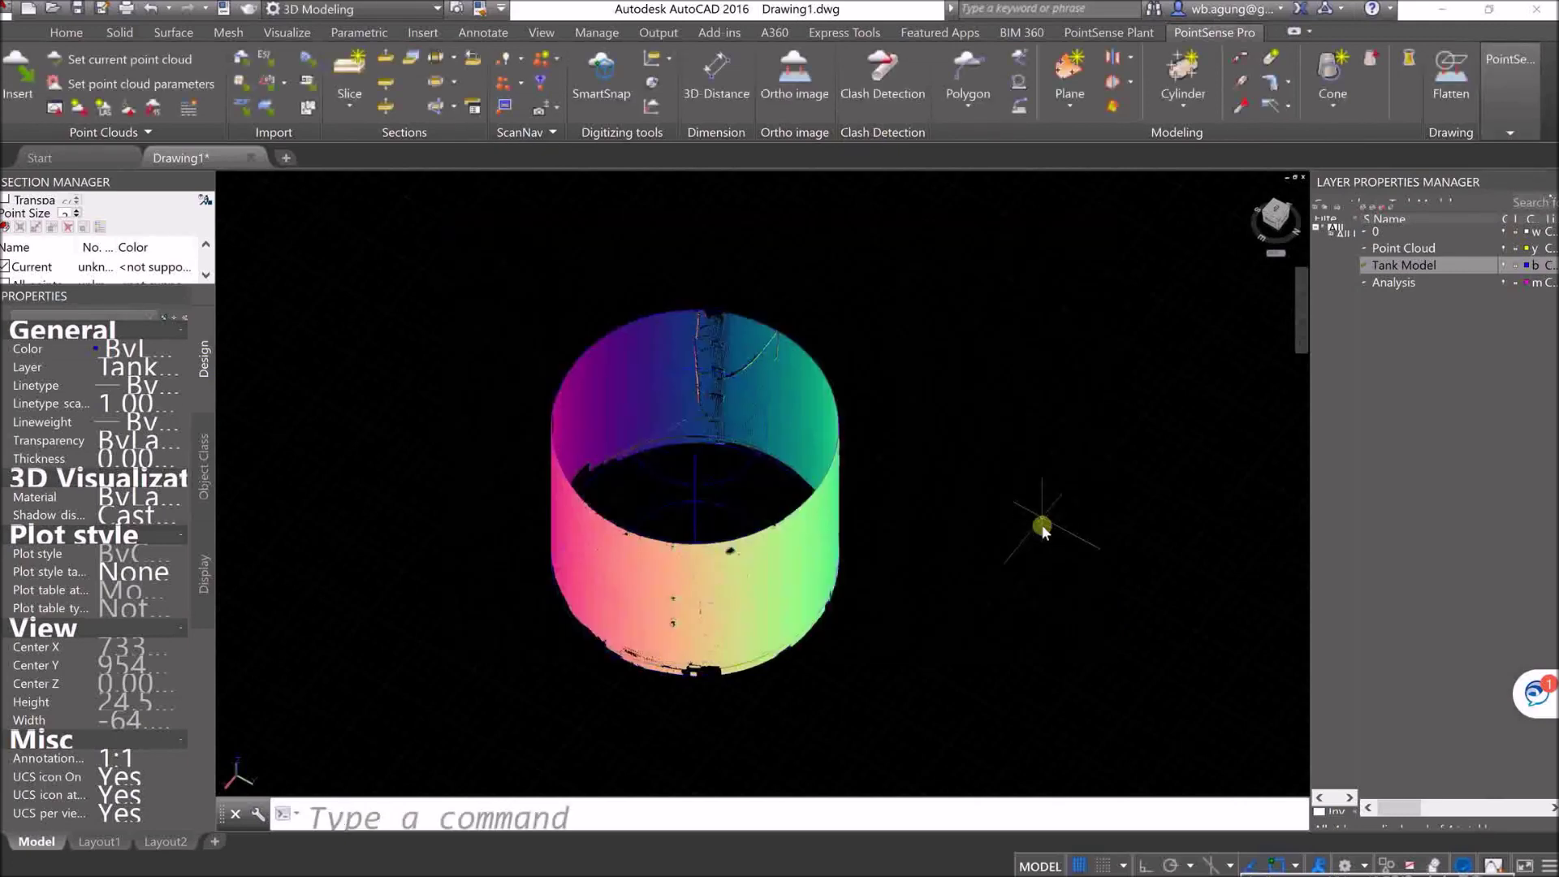
{"action": "left_click", "coordinate": [731, 468]}
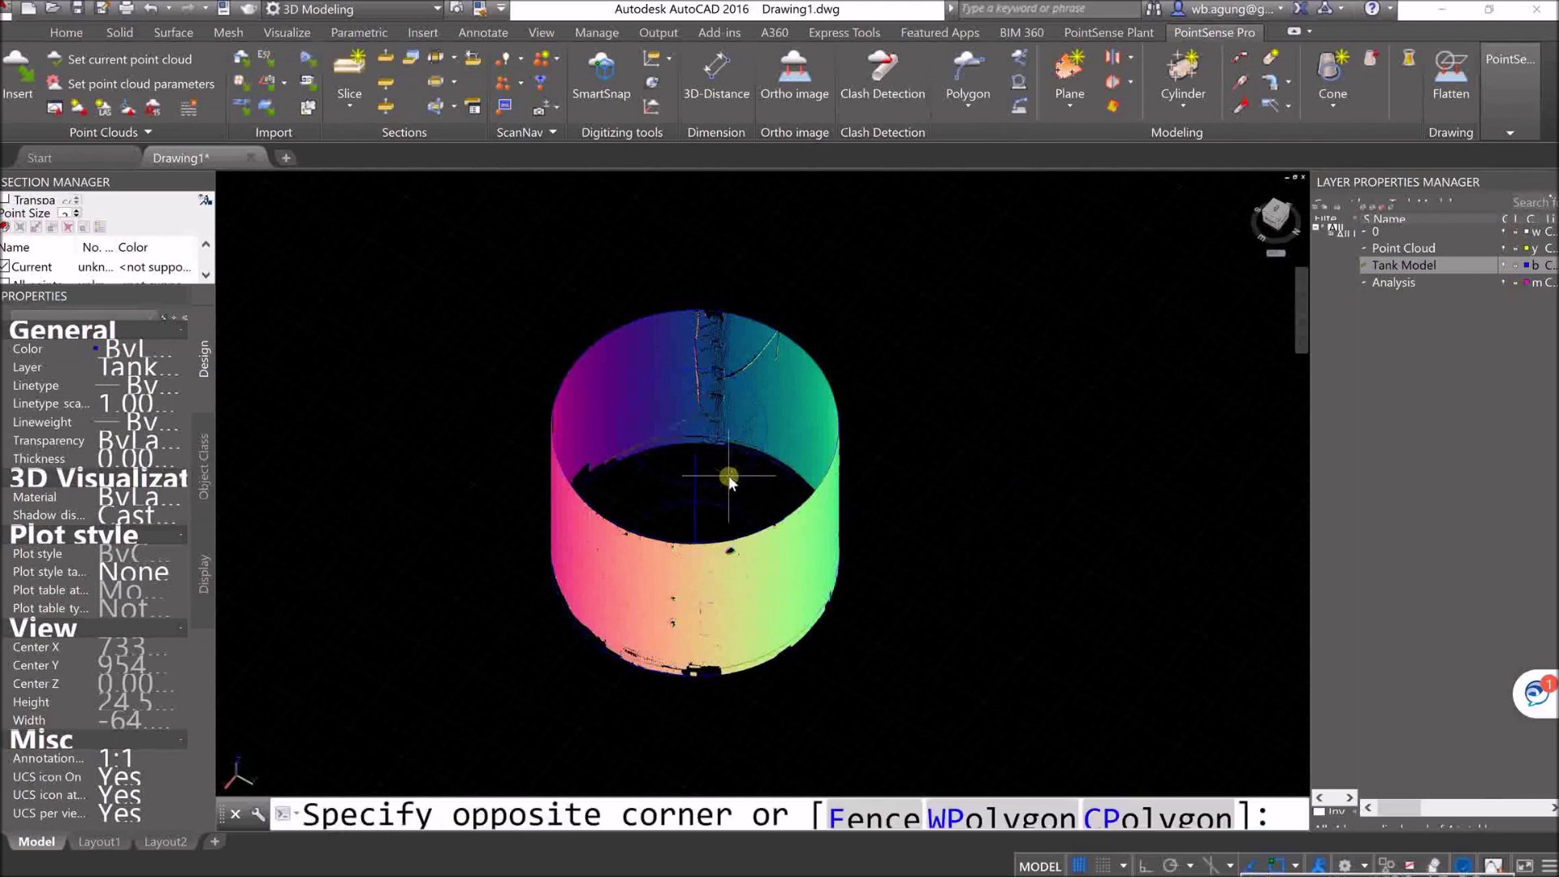
{"action": "left_click", "coordinate": [697, 493]}
{"action": "key", "text": "Delete"}
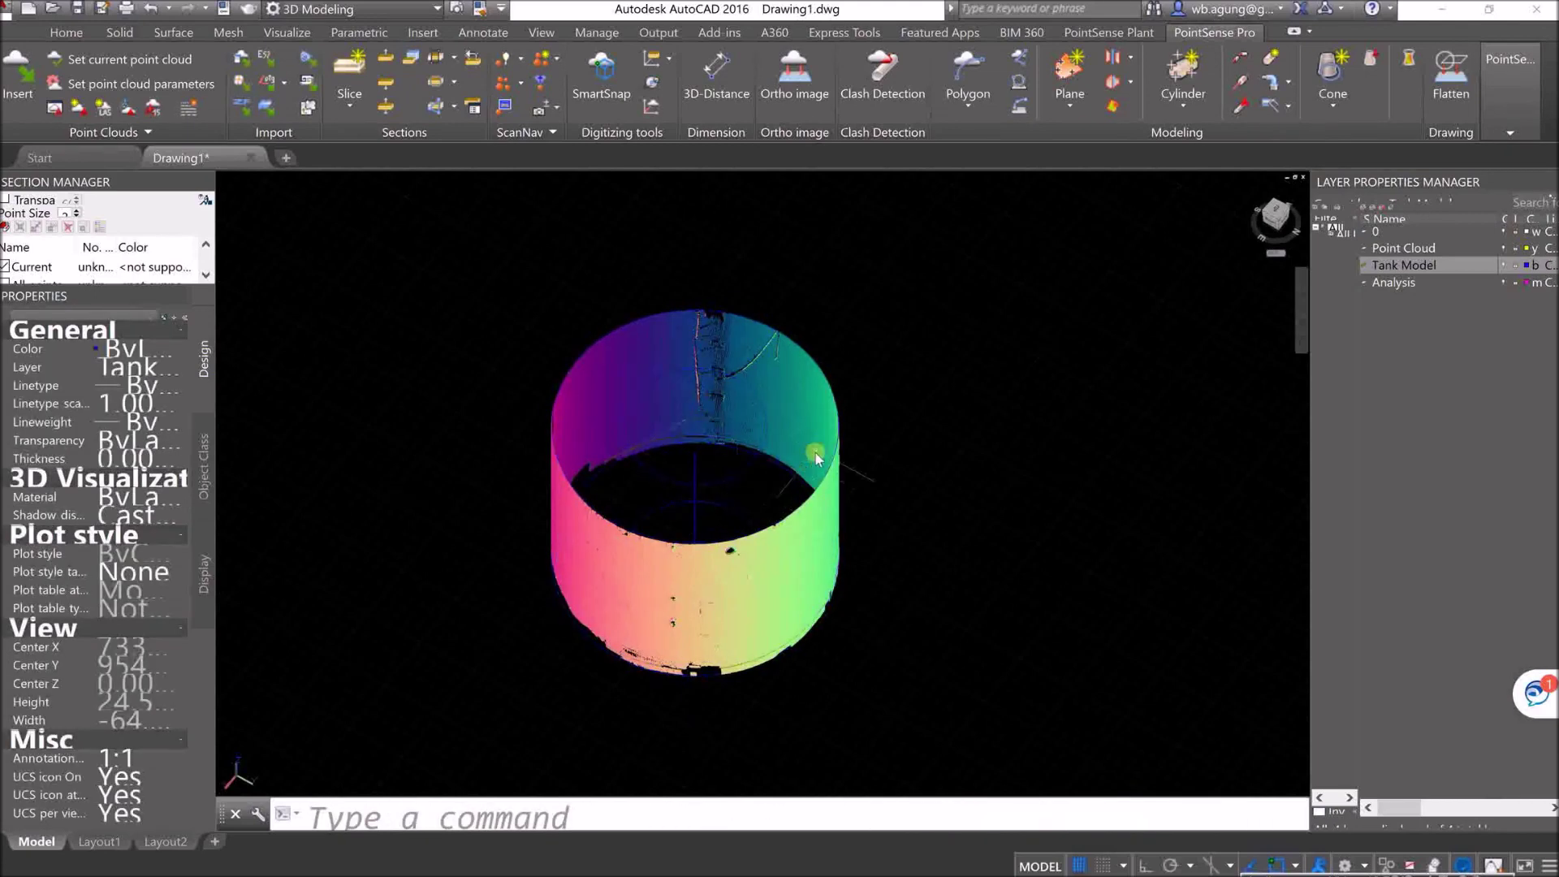
Step: Change the visual style of the view to Realistic so the fitted cylinder is shaded
{"action": "left_click", "coordinate": [83, 40]}
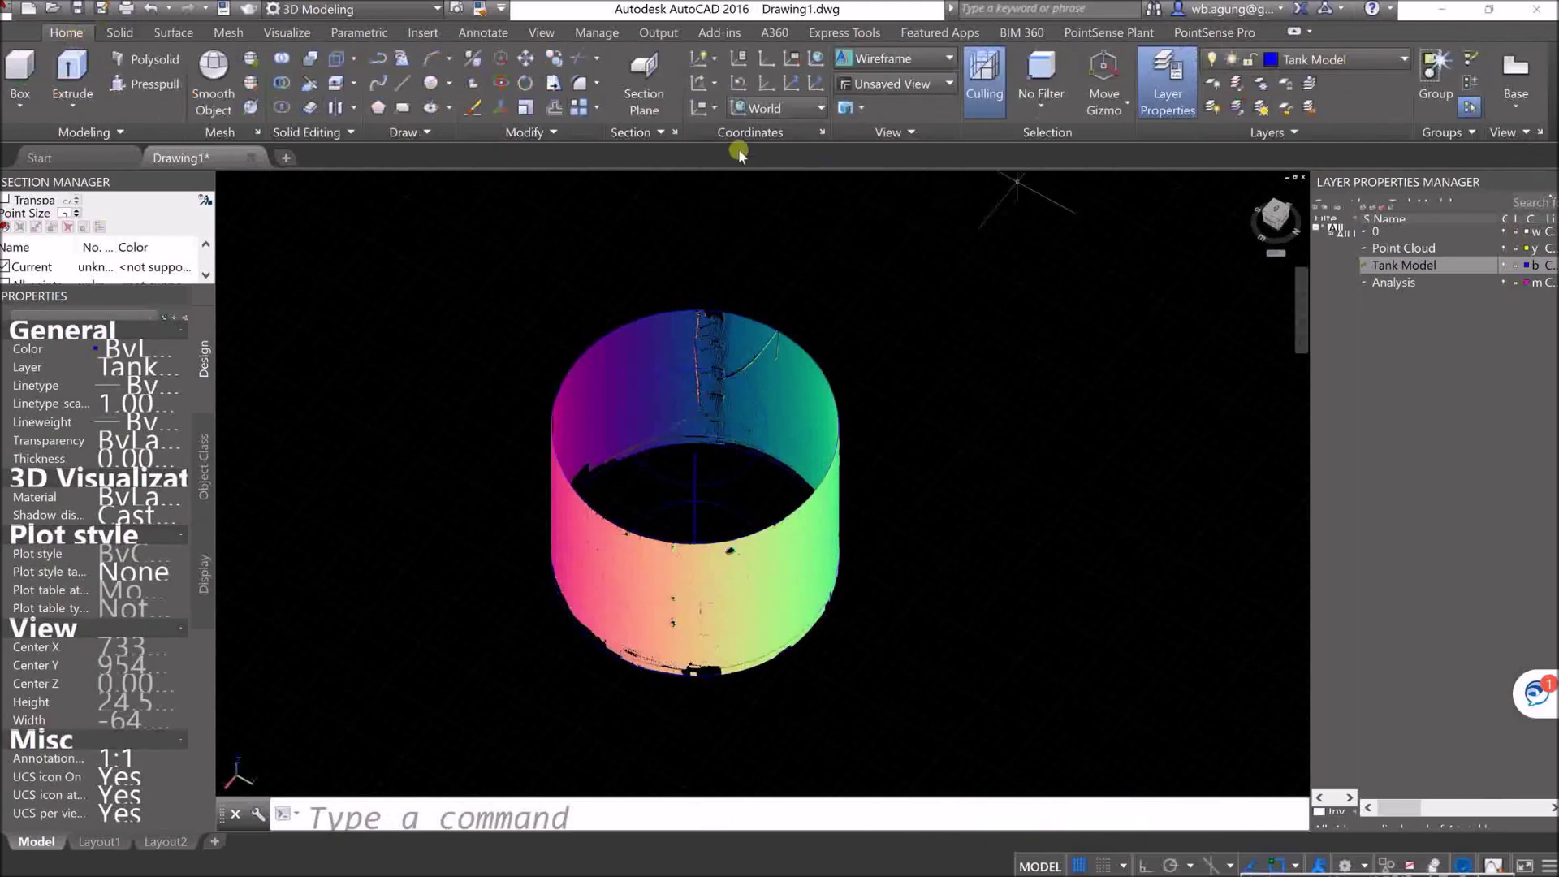
{"action": "left_click", "coordinate": [908, 59]}
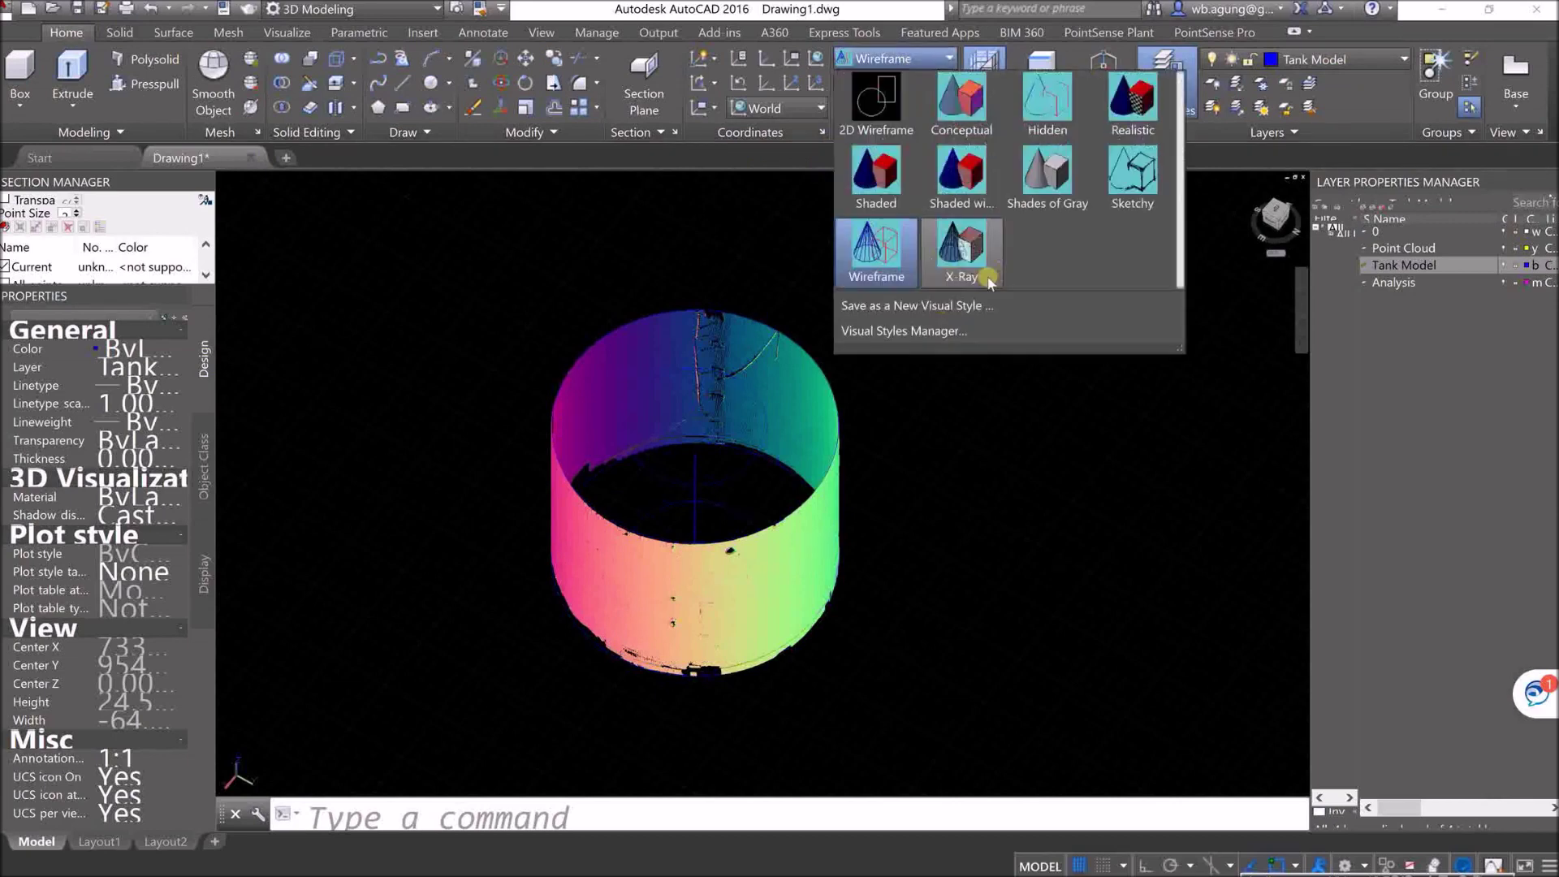
{"action": "left_click", "coordinate": [1136, 113]}
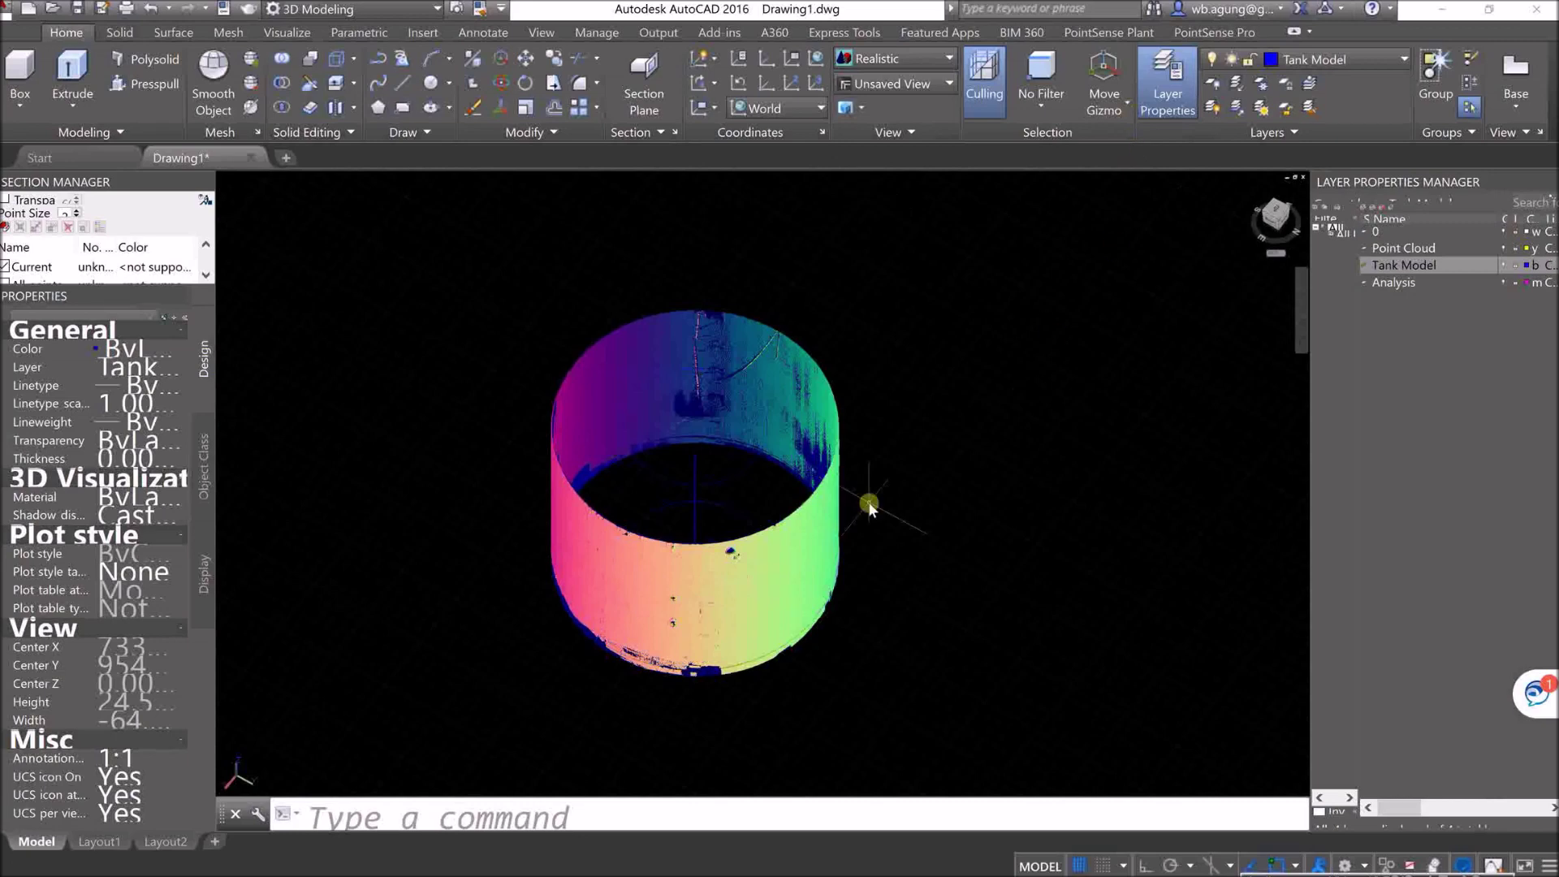
Step: Set the tank point cloud's stylization to Object Color and clear the selection
{"action": "left_click", "coordinate": [772, 582]}
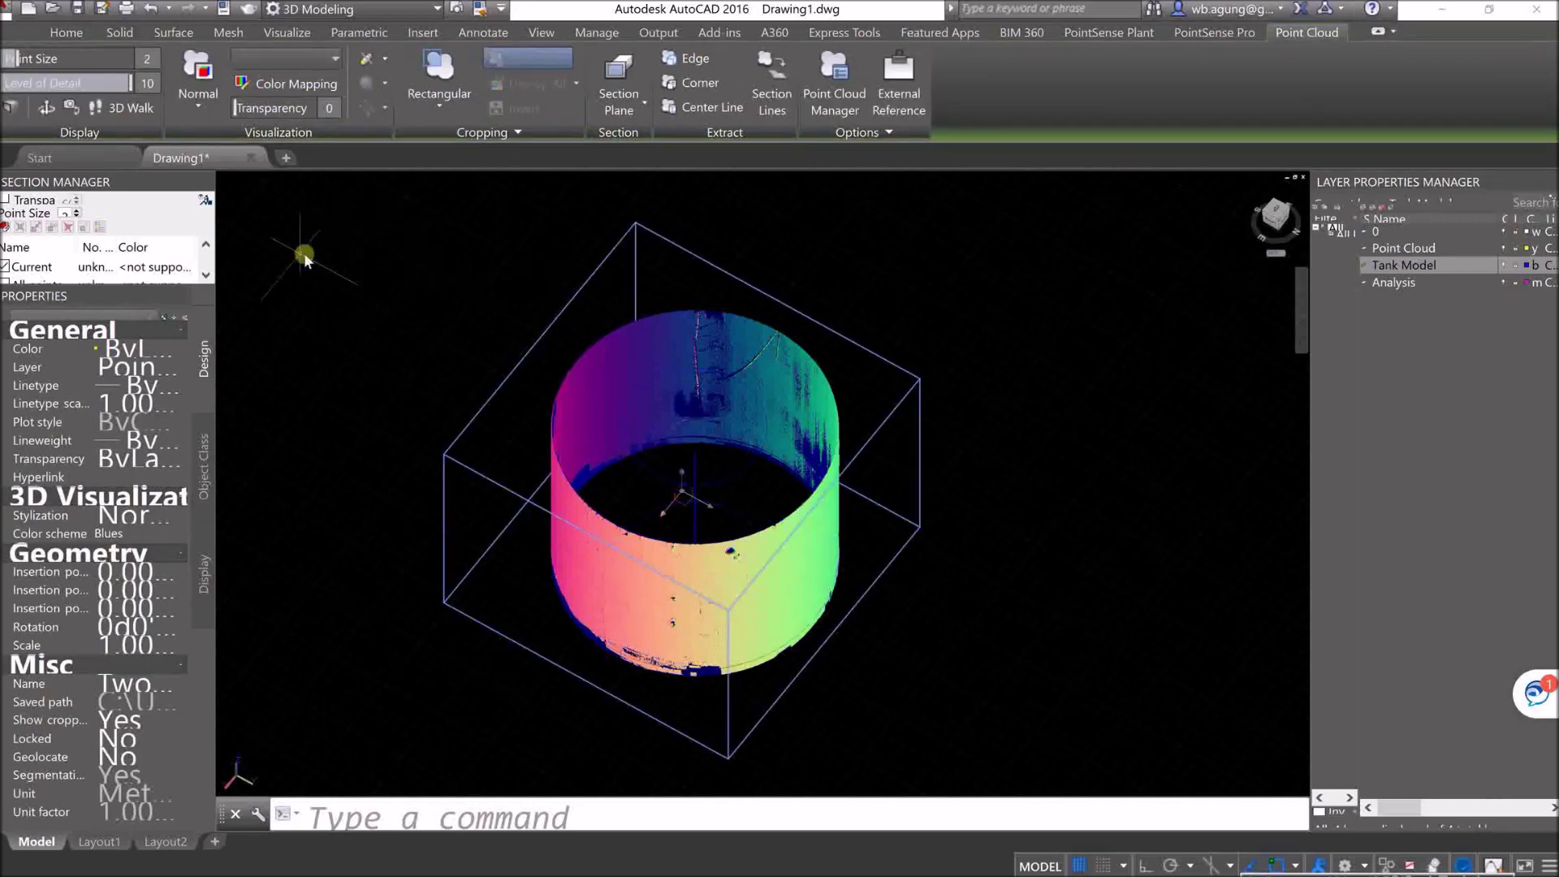
{"action": "left_click", "coordinate": [197, 105]}
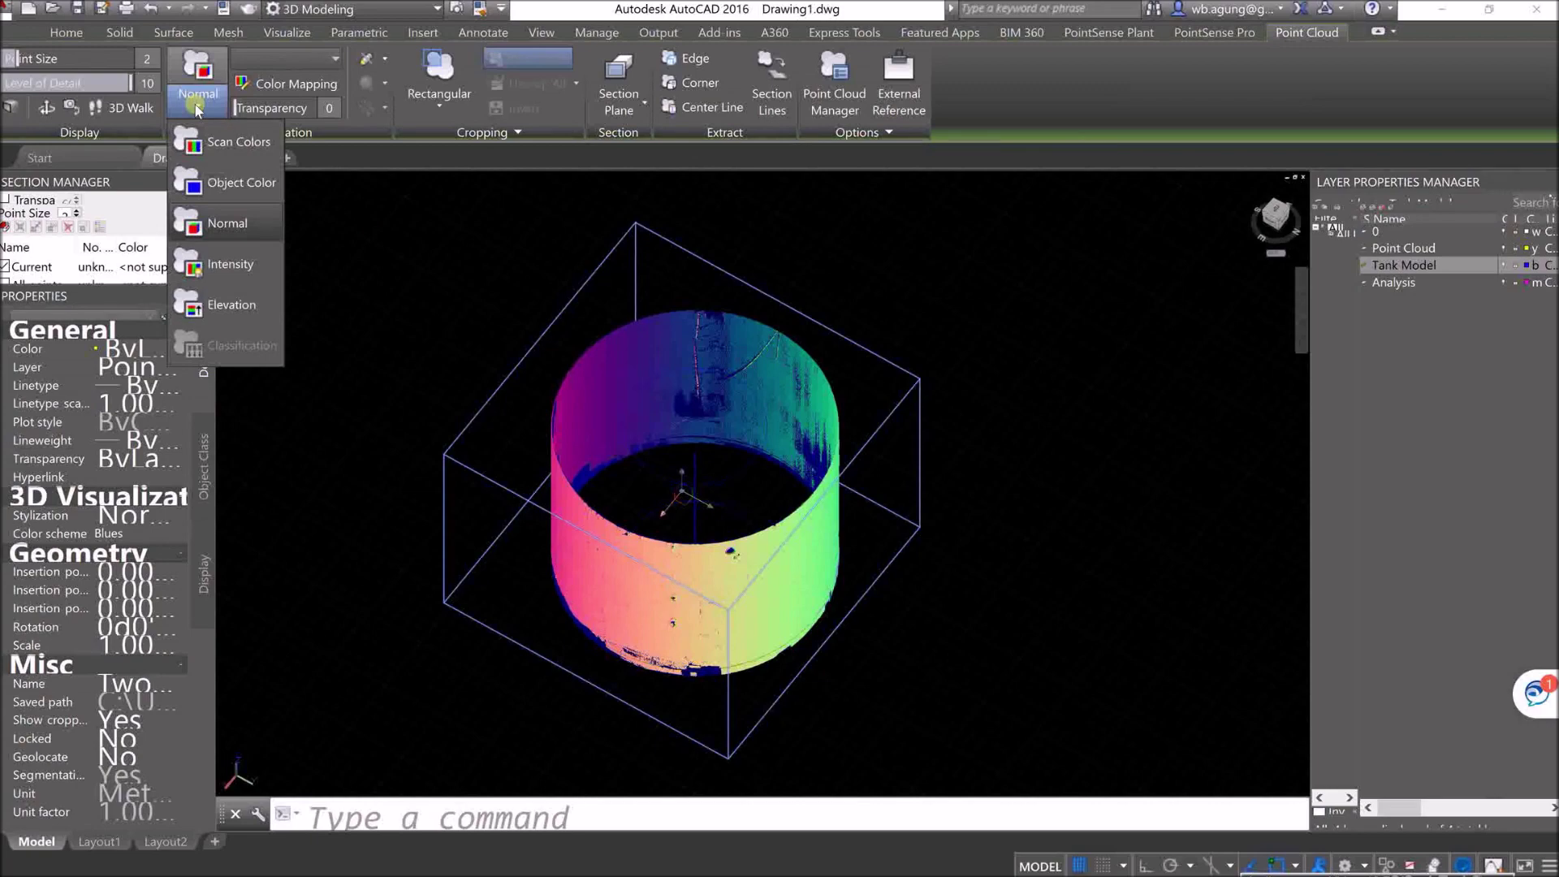
{"action": "left_click", "coordinate": [237, 182]}
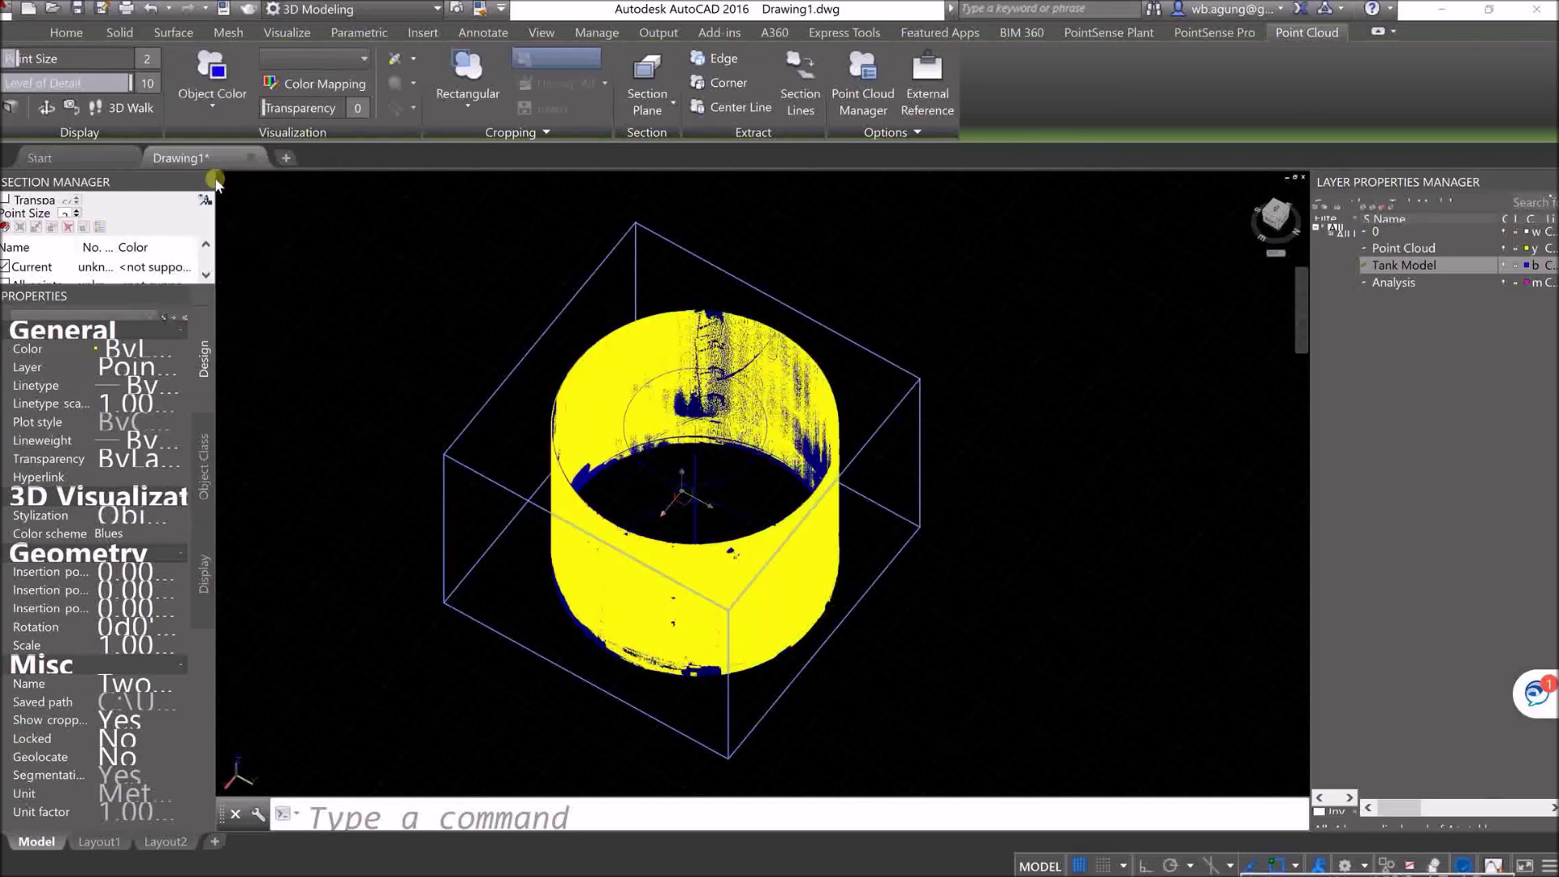
{"action": "key", "text": "Escape"}
Step: Orbit around the tank and examine from several sides where the scanned wall deviates from the fitted cylinder
{"action": "left_click", "coordinate": [1303, 324]}
{"action": "left_click_drag", "start_coordinate": [782, 516], "coordinate": [627, 491]}
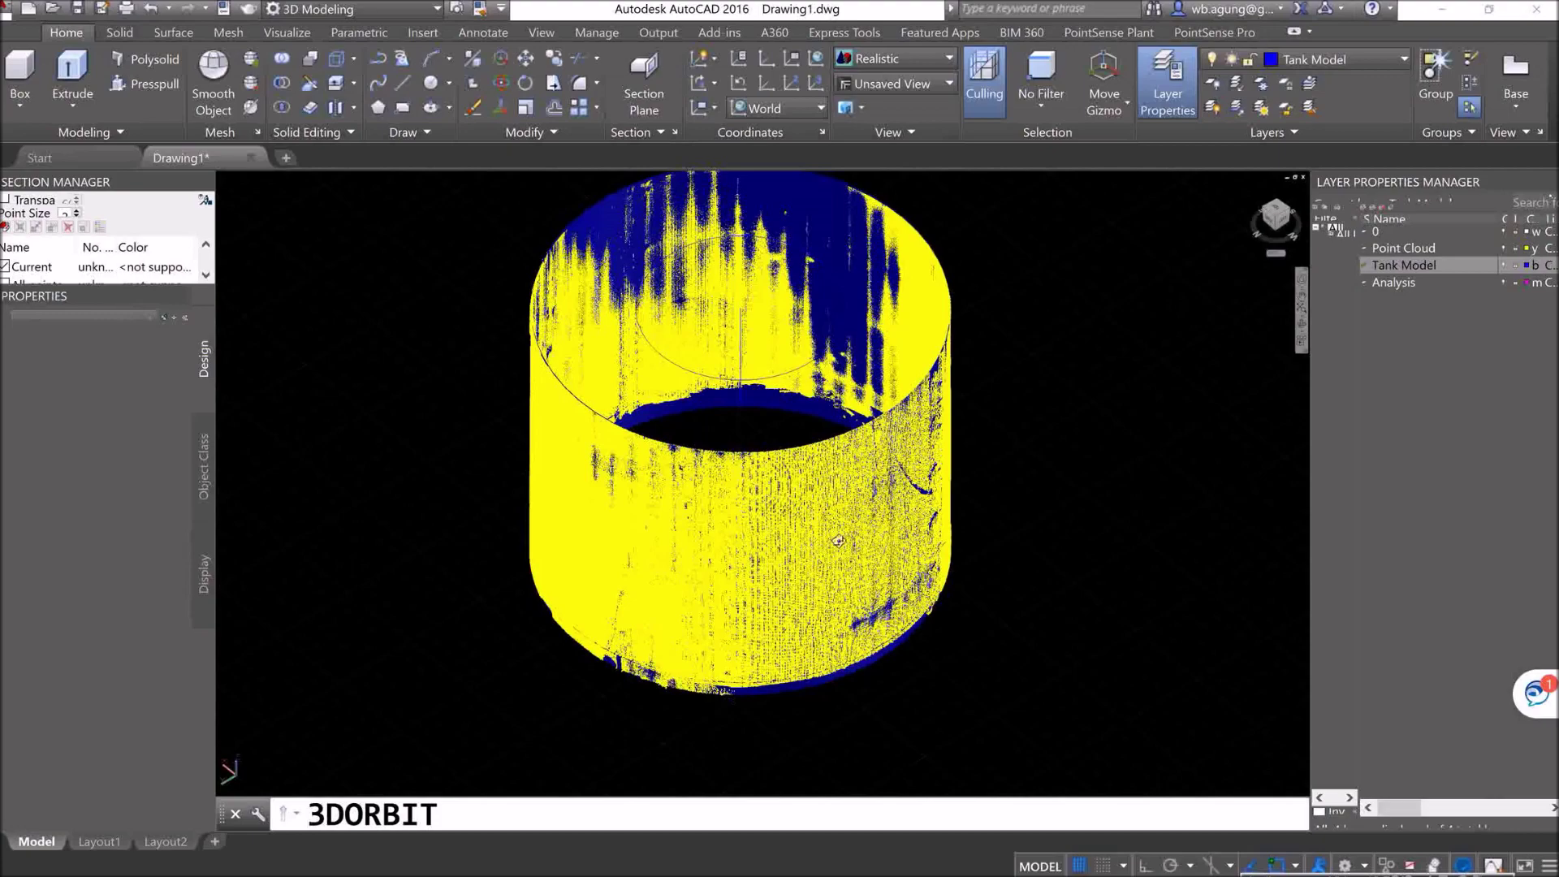
{"action": "left_click_drag", "start_coordinate": [844, 514], "coordinate": [904, 461]}
{"action": "scroll", "coordinate": [735, 567], "scroll_direction": "down", "scroll_amount": 2}
{"action": "scroll", "coordinate": [717, 534], "scroll_direction": "up", "scroll_amount": 5}
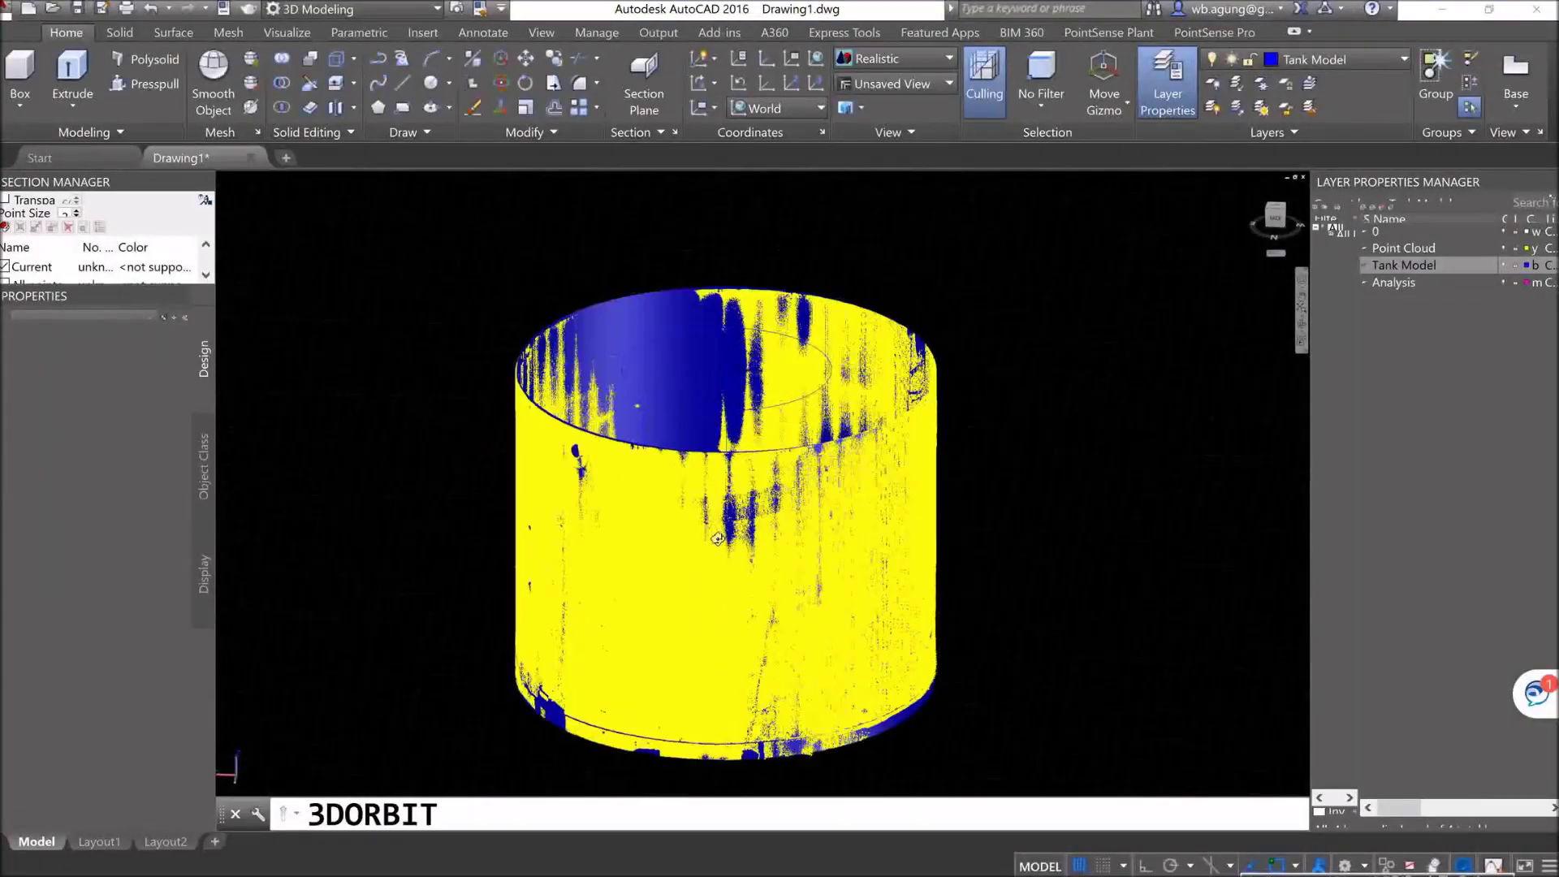
{"action": "left_click_drag", "start_coordinate": [740, 559], "coordinate": [800, 456]}
{"action": "scroll", "coordinate": [677, 564], "scroll_direction": "down", "scroll_amount": 3}
{"action": "middle_click_drag", "start_coordinate": [678, 565], "coordinate": [688, 622]}
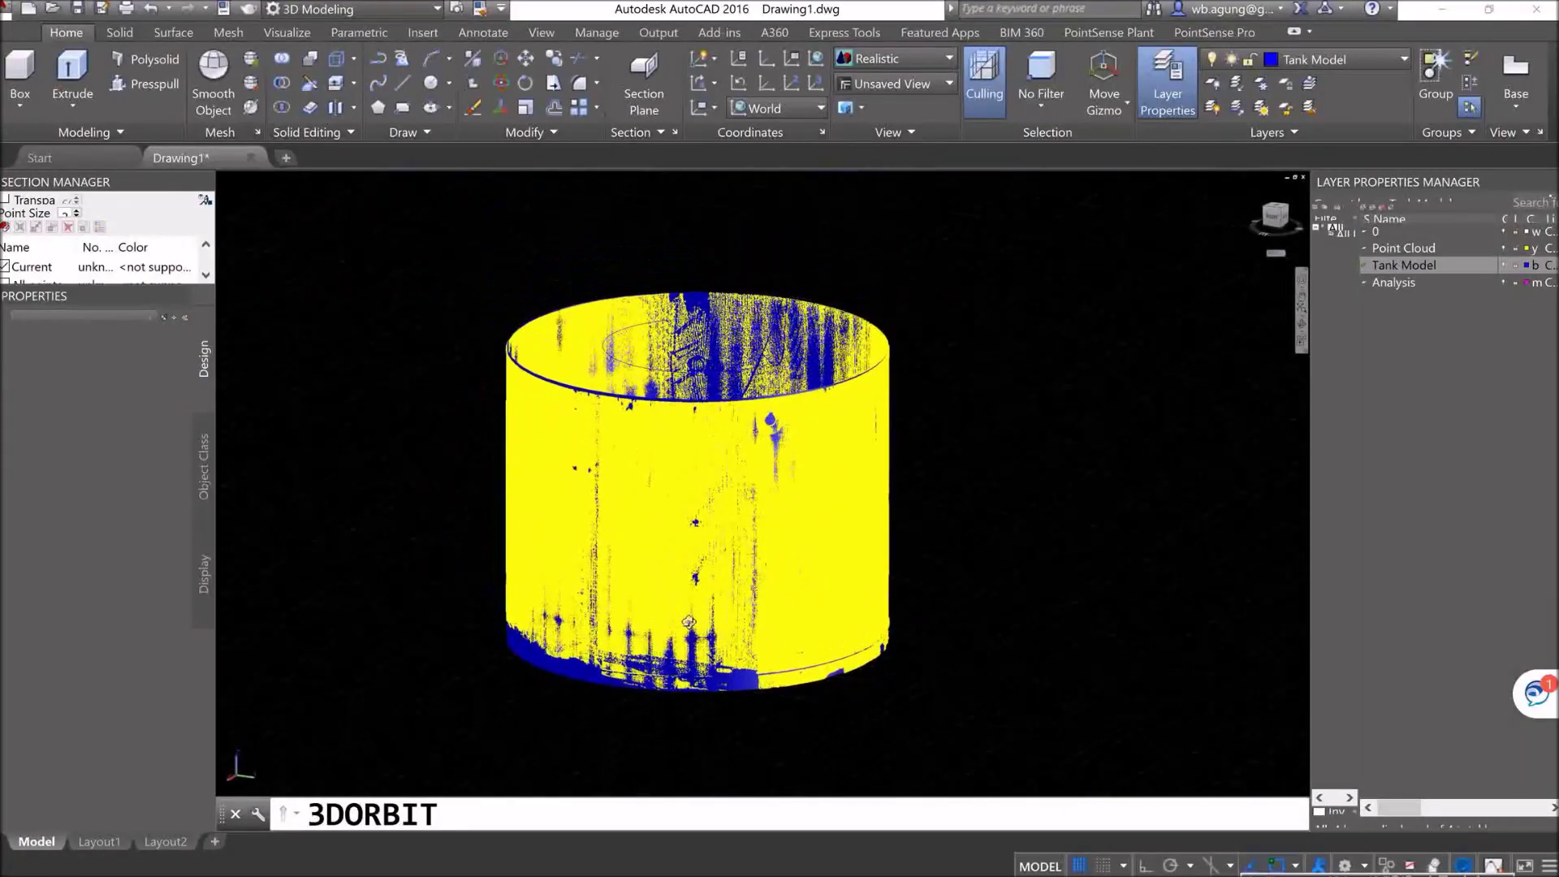
{"action": "scroll", "coordinate": [688, 622], "scroll_direction": "up", "scroll_amount": 2}
{"action": "key", "text": "Escape"}
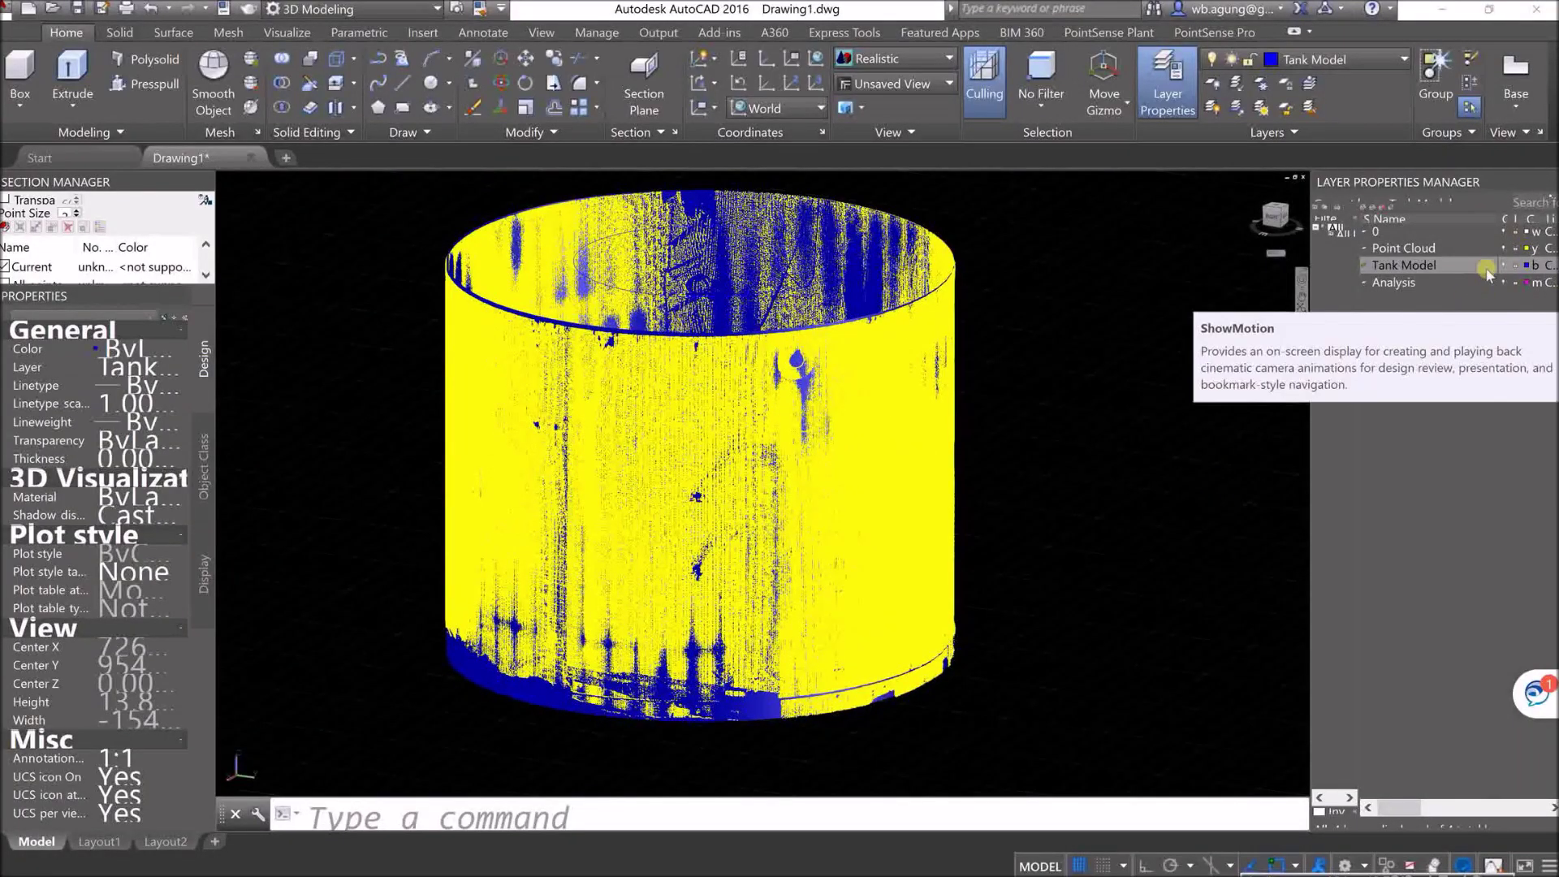
Step: Turn off the Point Cloud layer to inspect the fitted cylinder on its own, and turn the layer back on
{"action": "left_click", "coordinate": [1503, 248]}
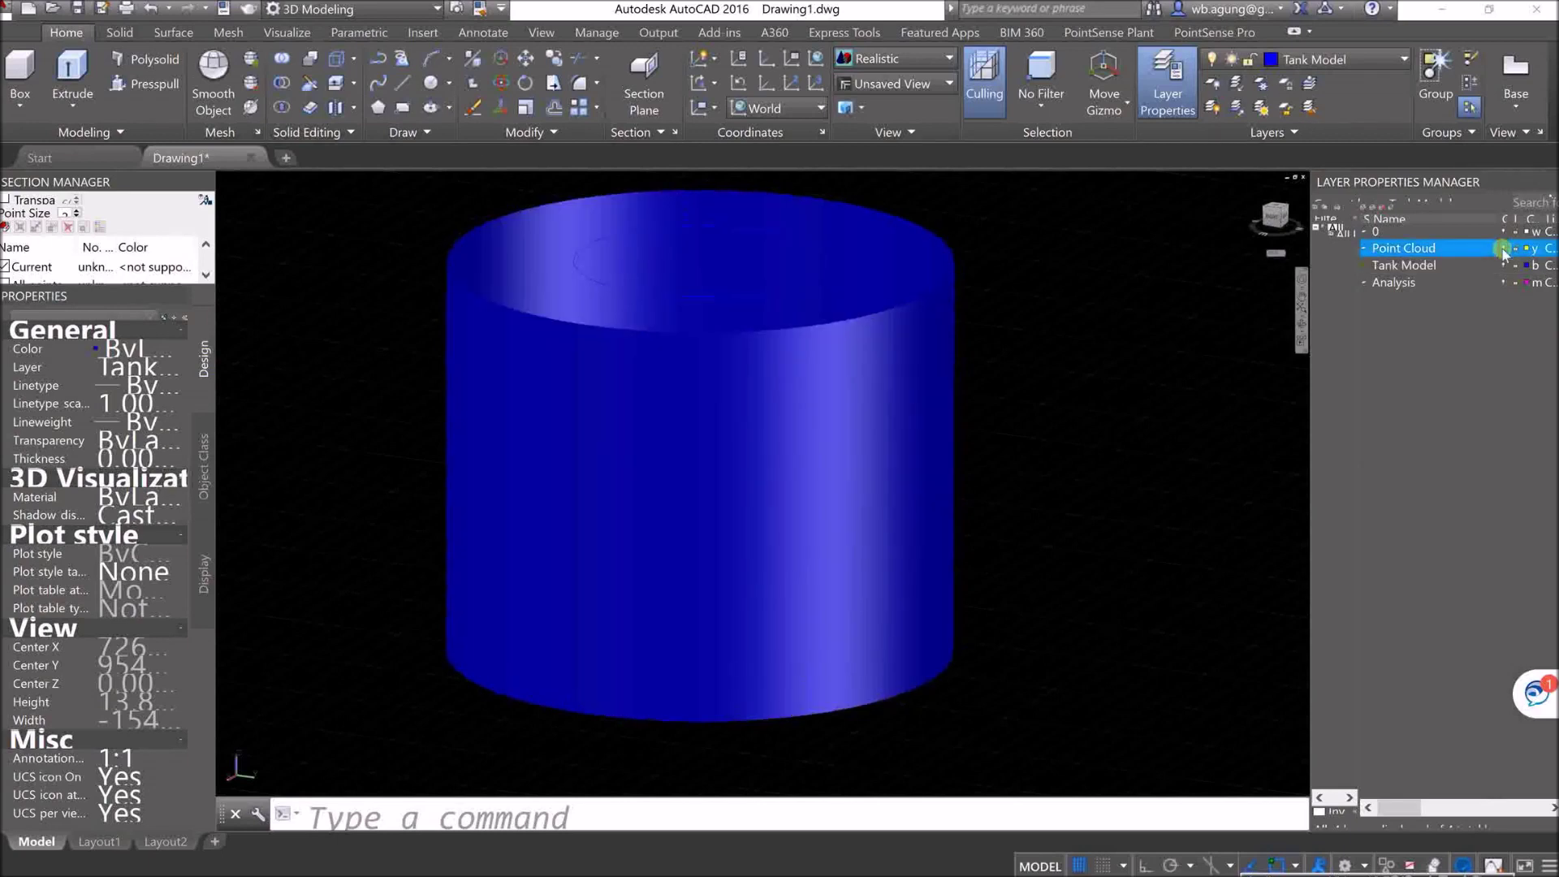
{"action": "left_click", "coordinate": [1302, 322]}
{"action": "left_click_drag", "start_coordinate": [1114, 400], "coordinate": [1099, 344]}
{"action": "key", "text": "Escape"}
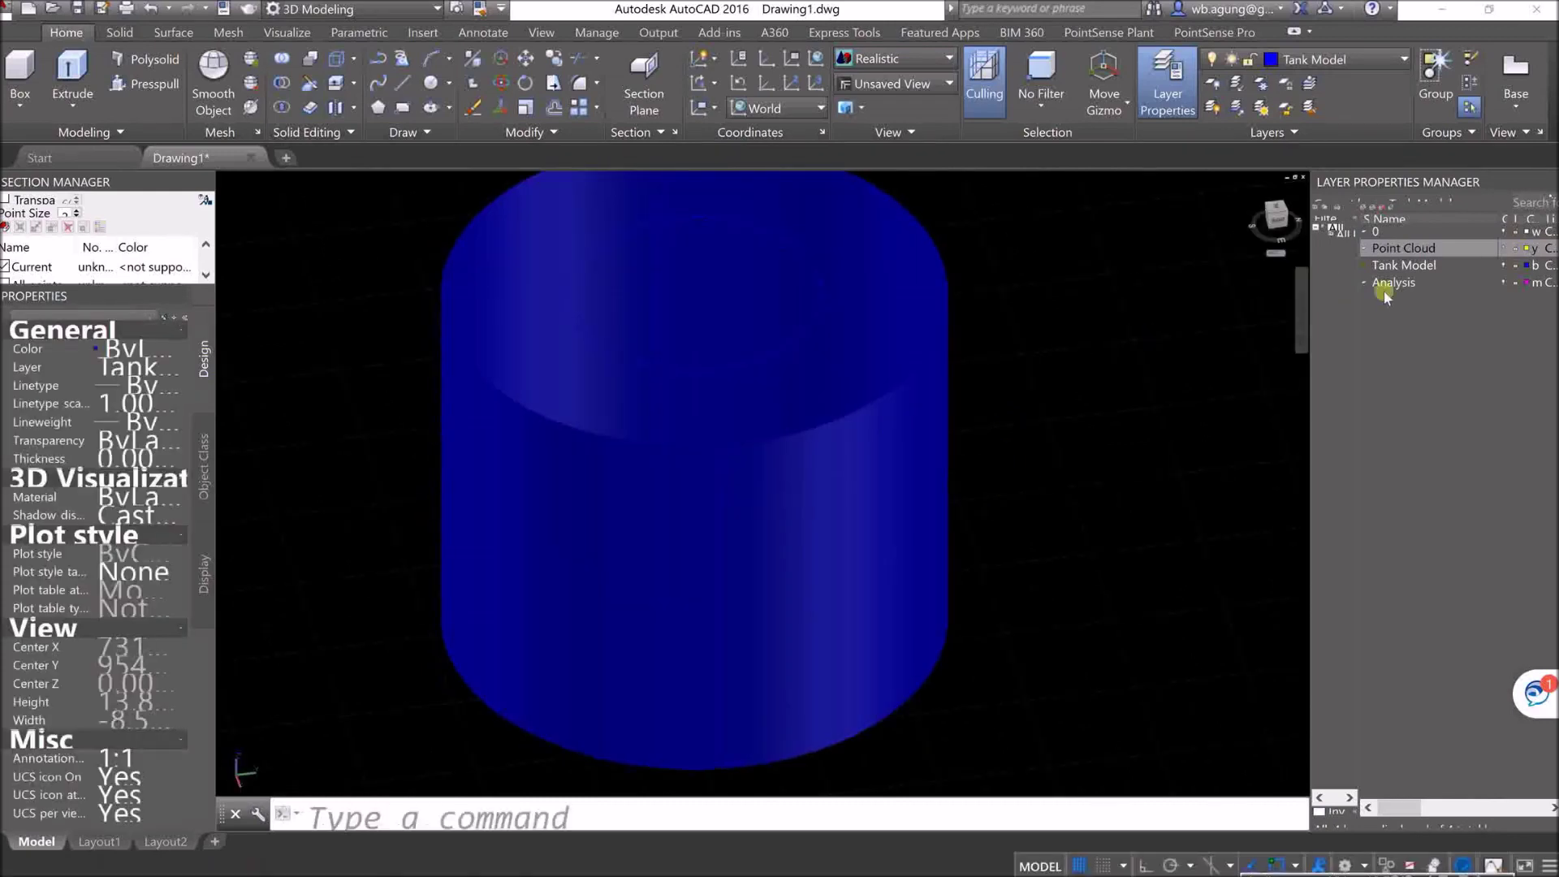
{"action": "left_click", "coordinate": [1503, 248]}
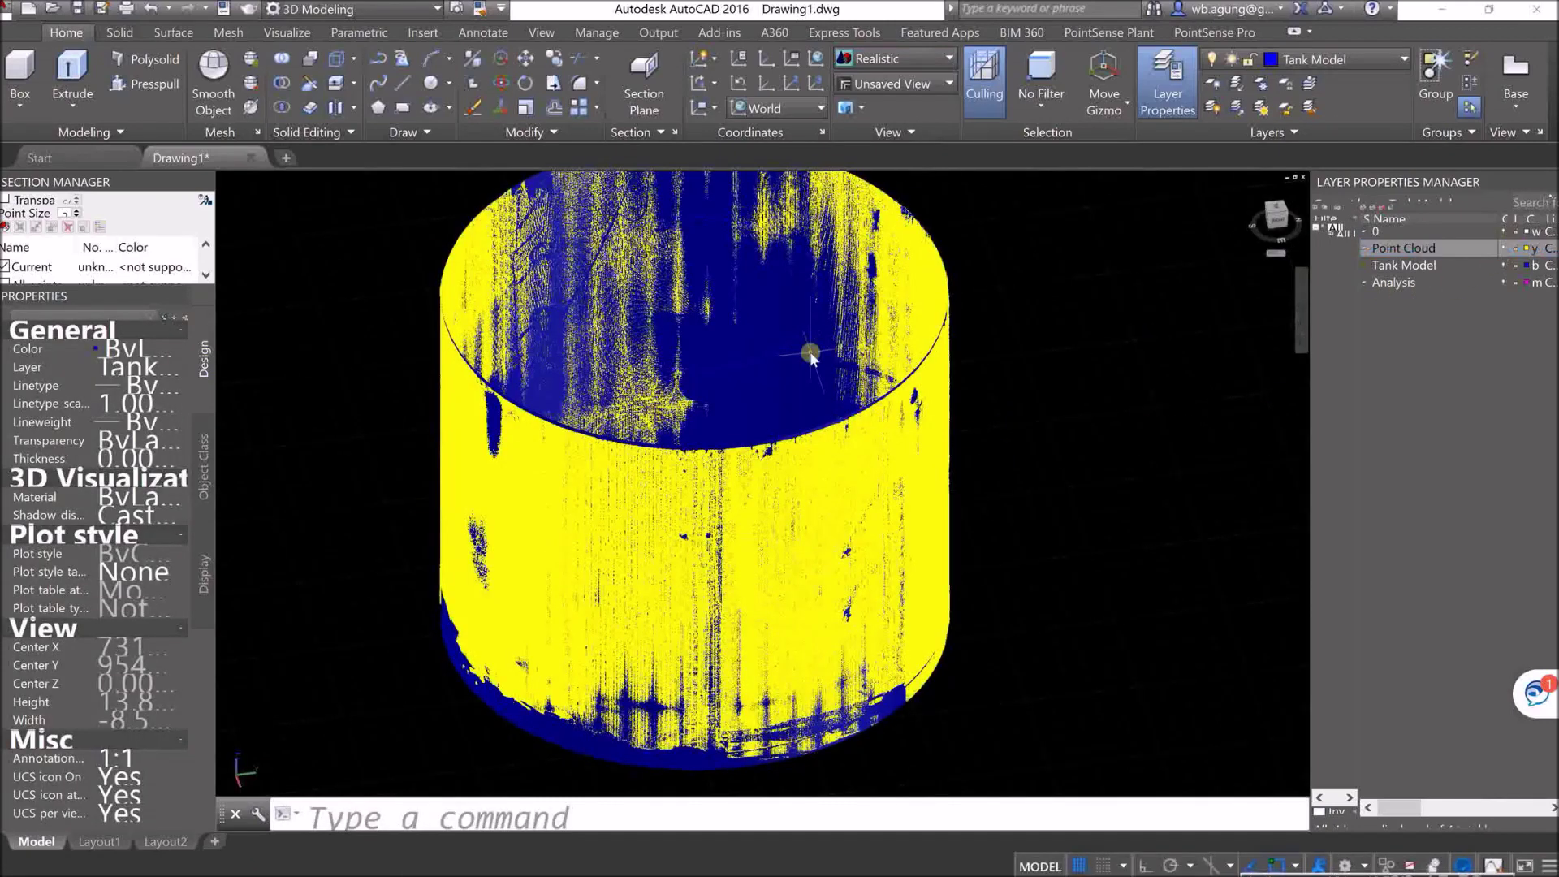
Step: Compare the scan with the fitted cylinder close up, in the top view and from an oblique angle above
{"action": "scroll", "coordinate": [905, 504], "scroll_direction": "down", "scroll_amount": 5}
{"action": "scroll", "coordinate": [854, 505], "scroll_direction": "up", "scroll_amount": 6}
{"action": "middle_click_drag", "start_coordinate": [854, 505], "coordinate": [901, 484]}
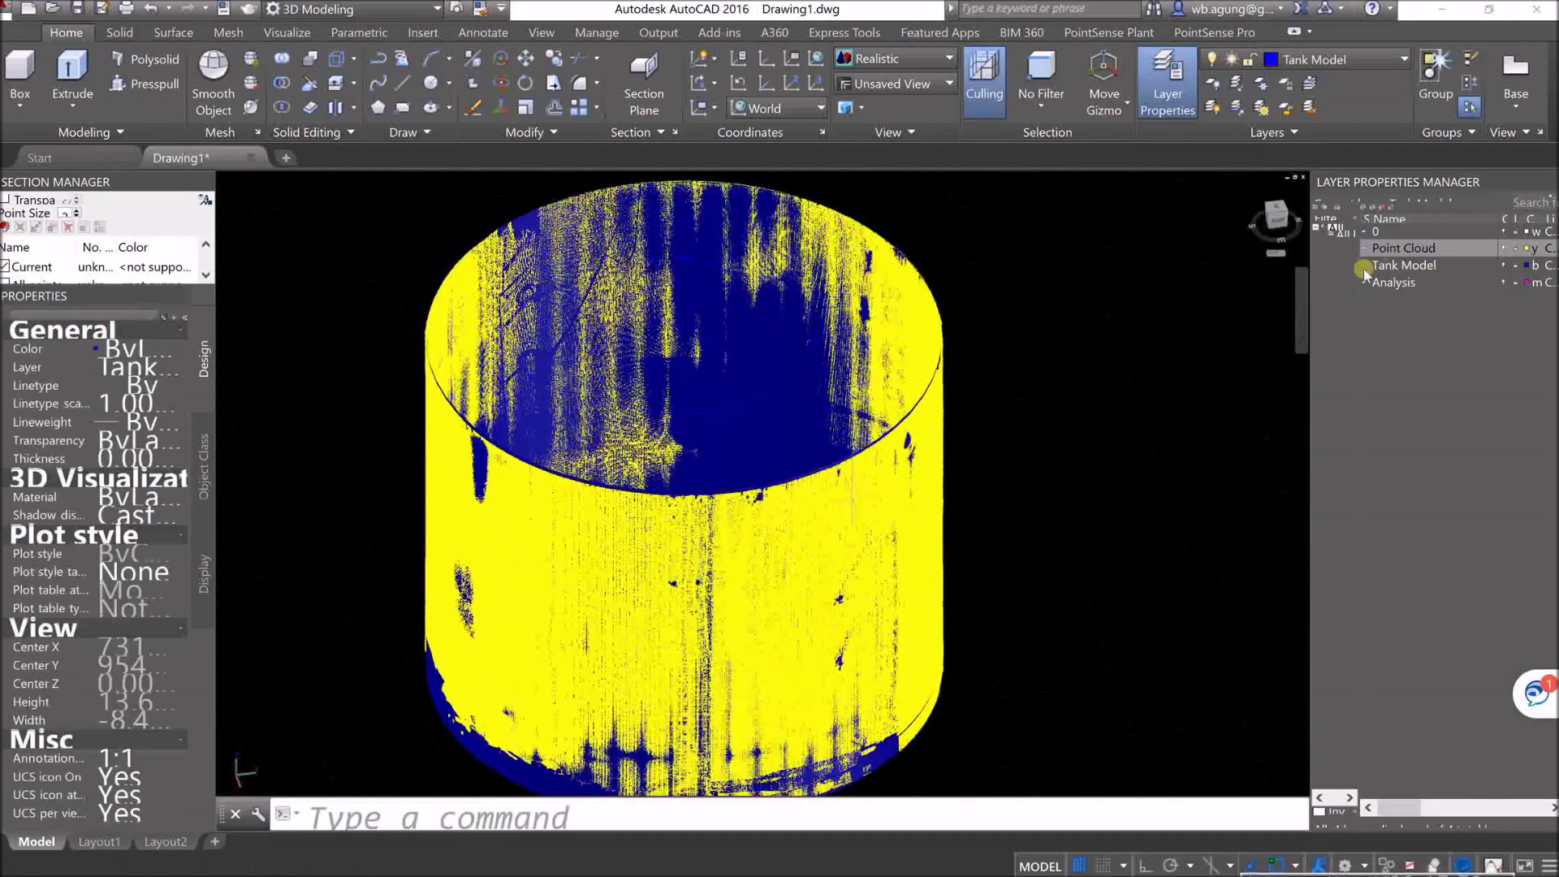
{"action": "left_click", "coordinate": [1274, 212]}
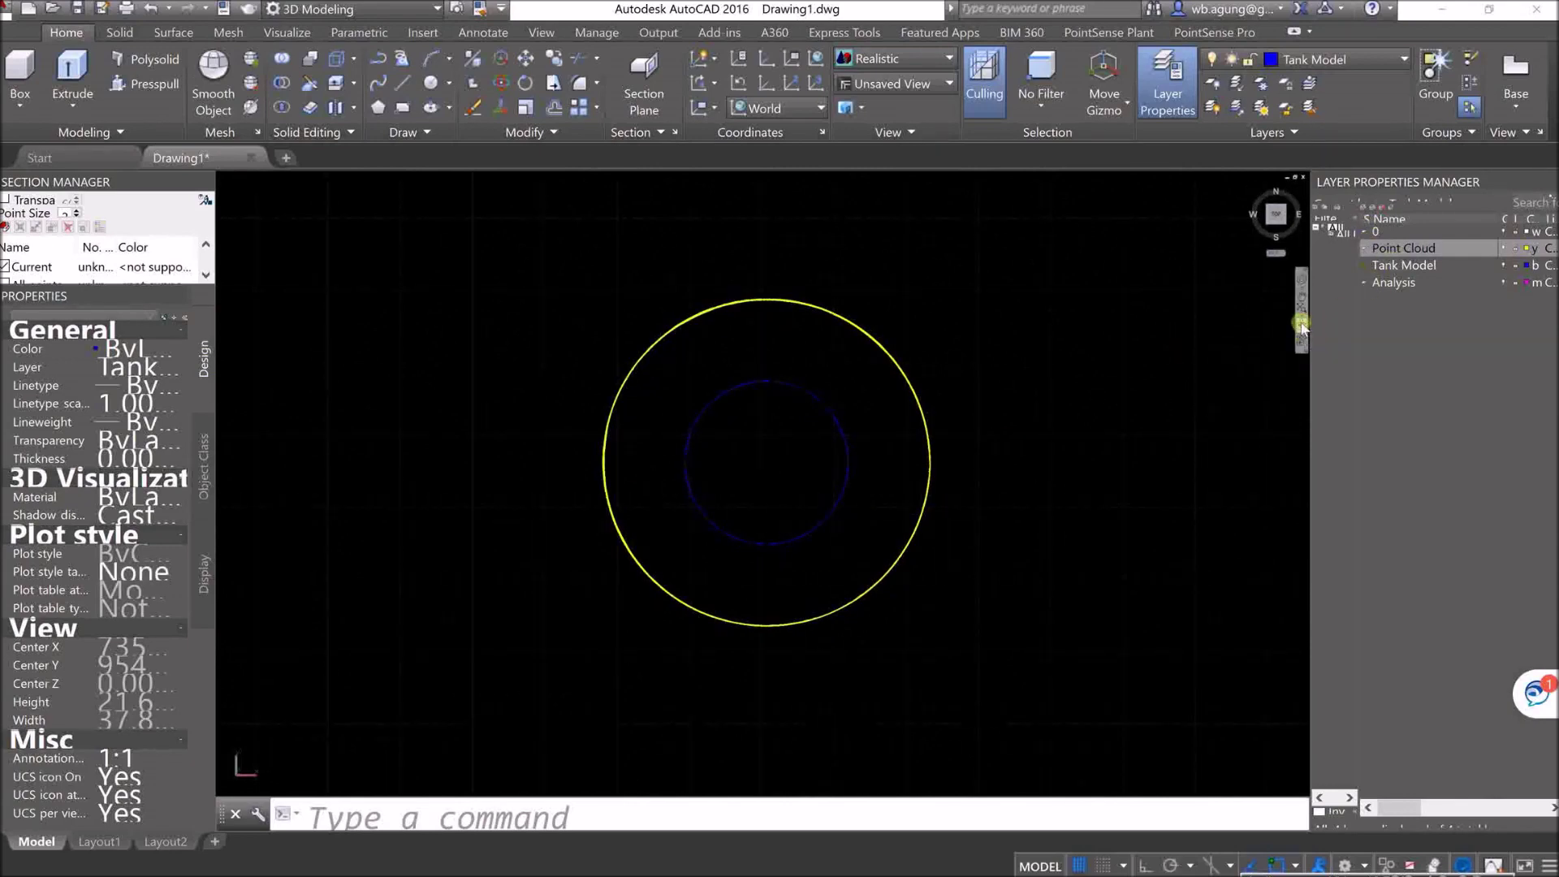
{"action": "left_click", "coordinate": [1300, 325]}
{"action": "left_click_drag", "start_coordinate": [877, 484], "coordinate": [918, 398]}
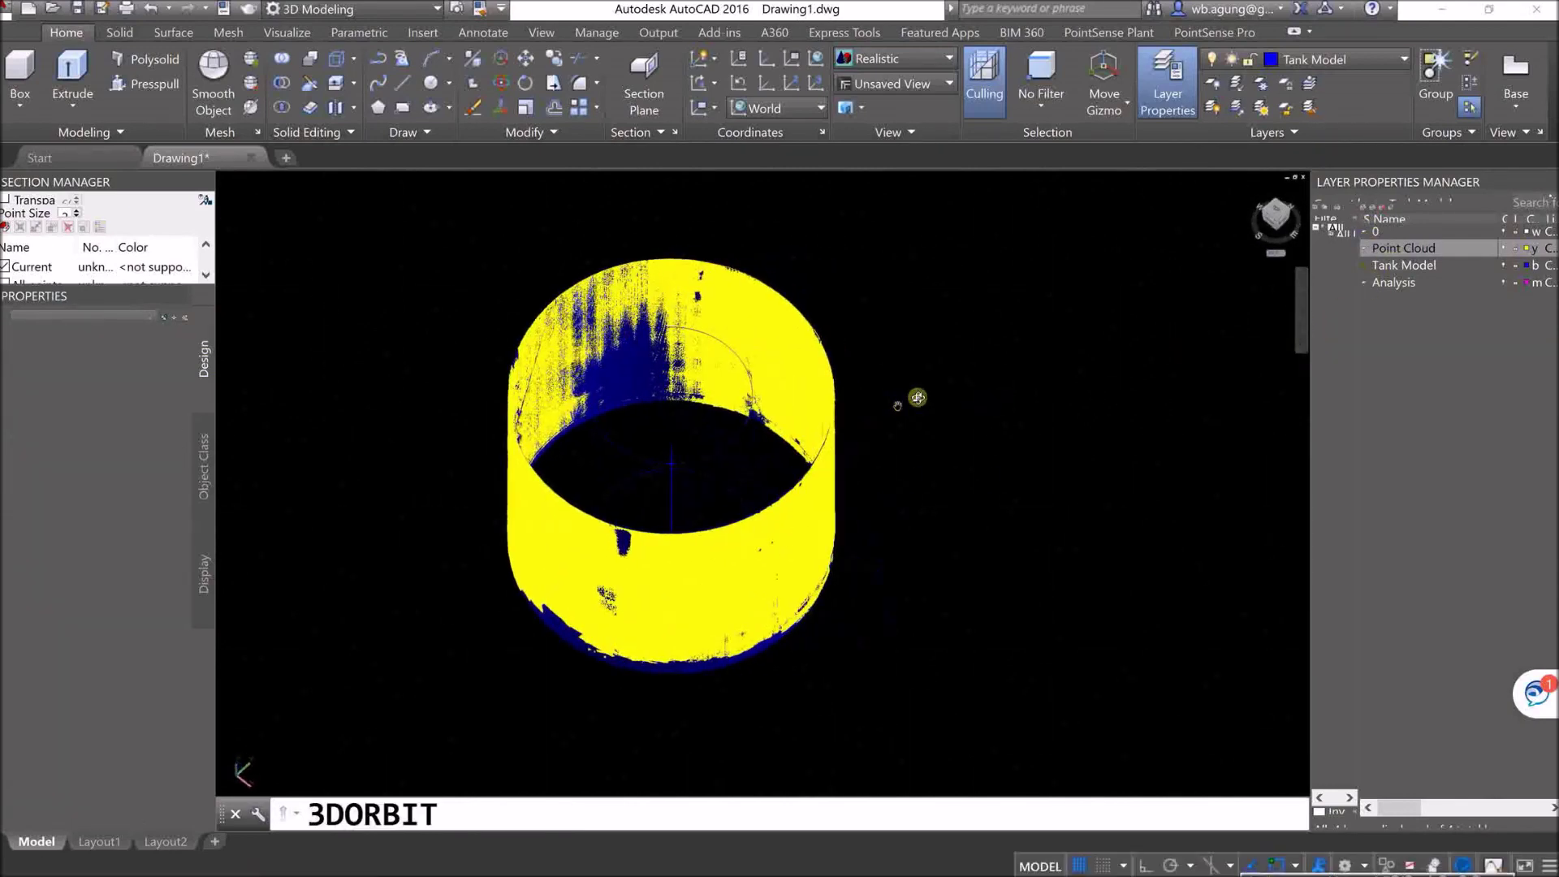
{"action": "key", "text": "Escape"}
{"action": "left_click", "coordinate": [1108, 31]}
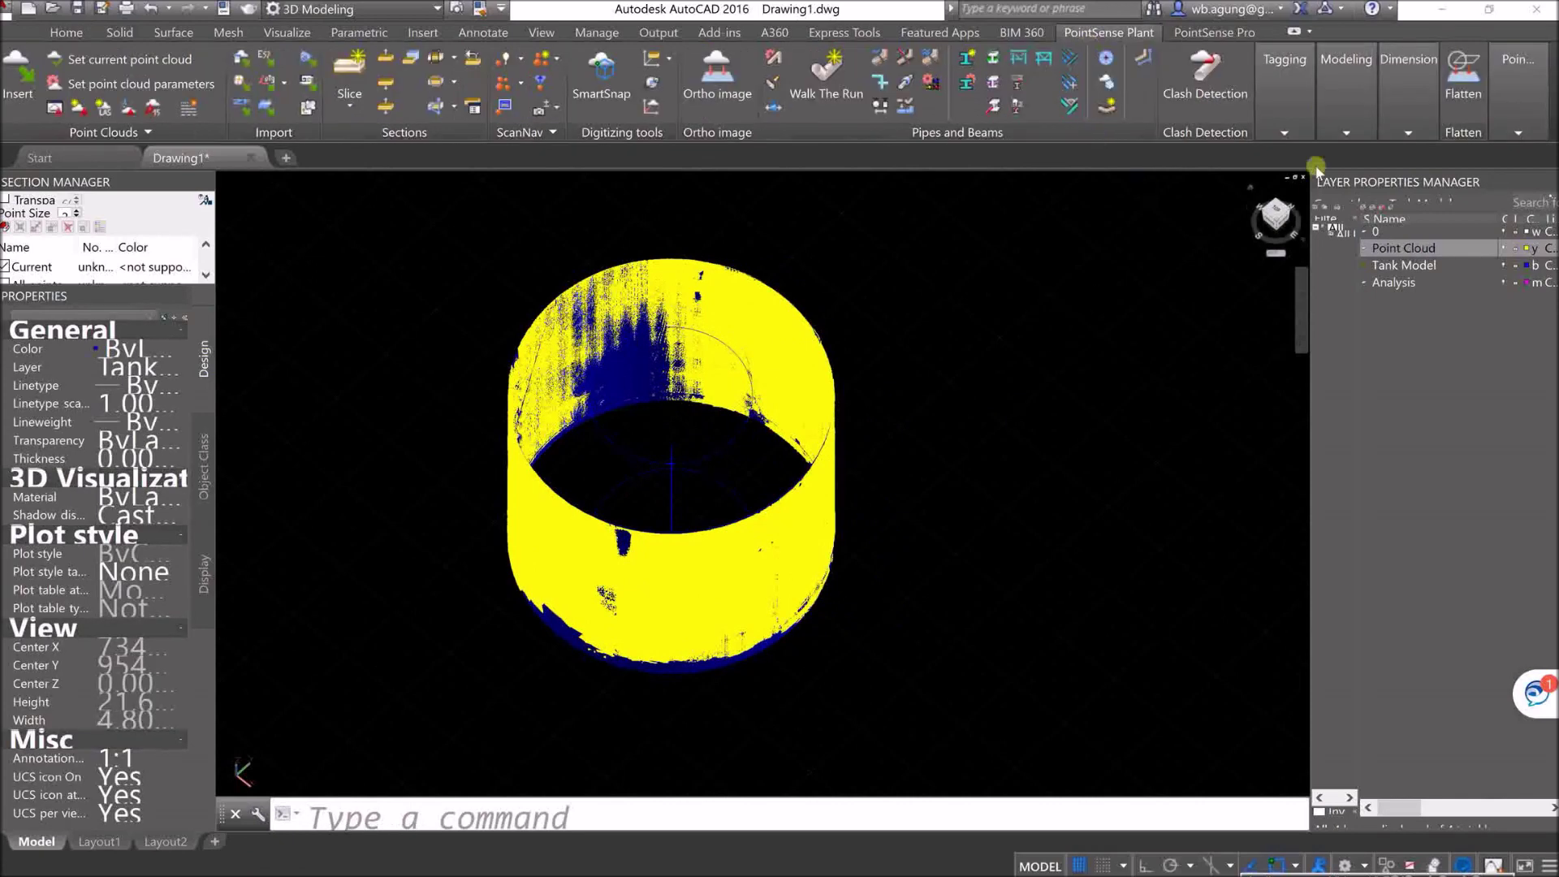
{"action": "left_click", "coordinate": [1339, 136]}
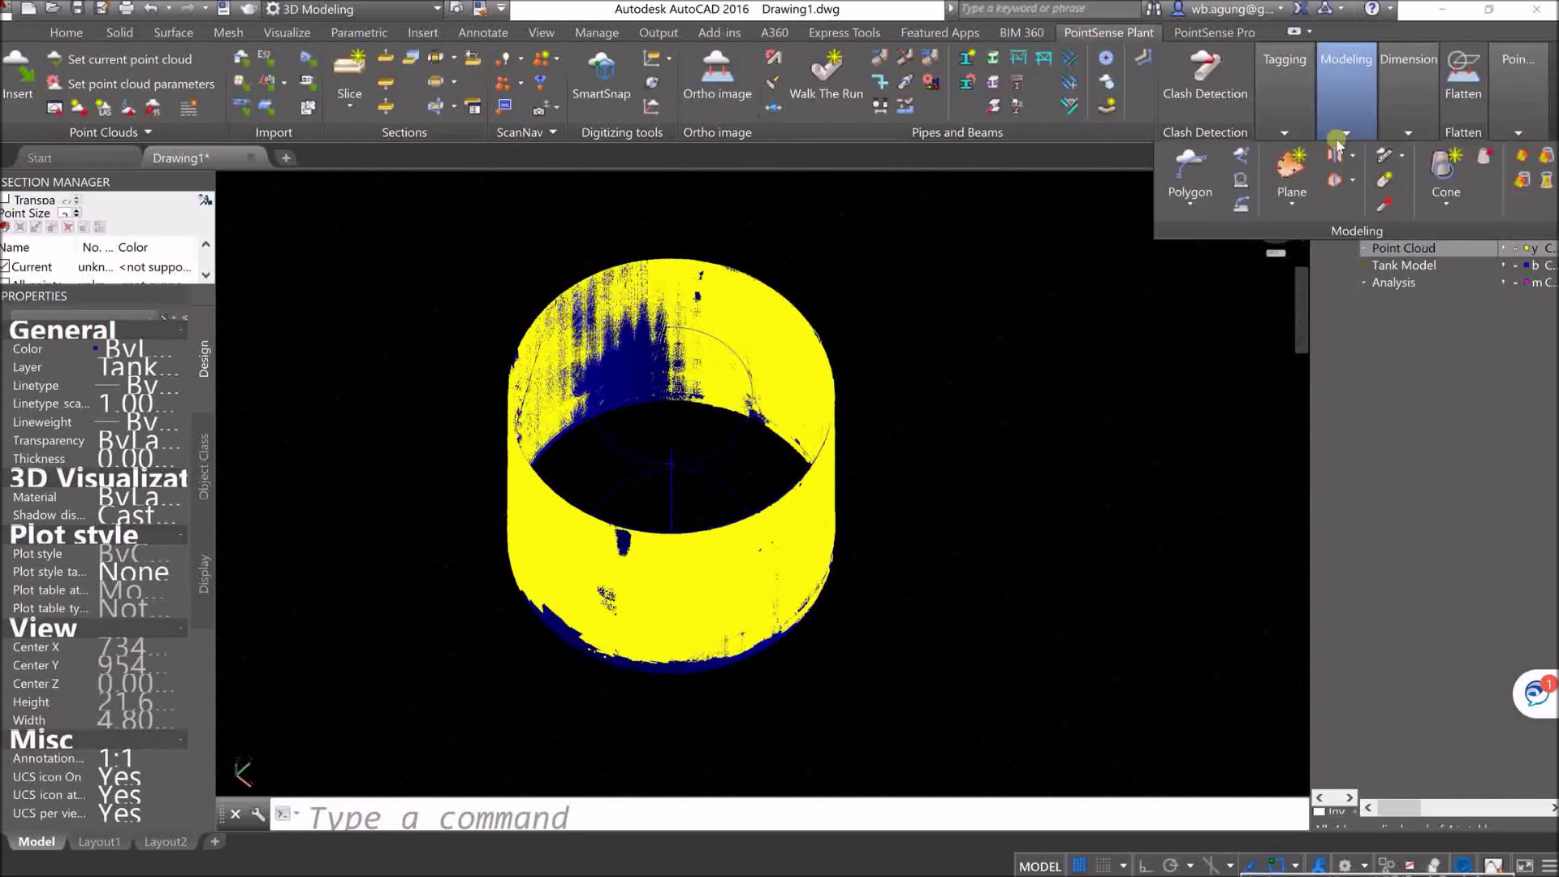
{"action": "left_click", "coordinate": [1521, 185]}
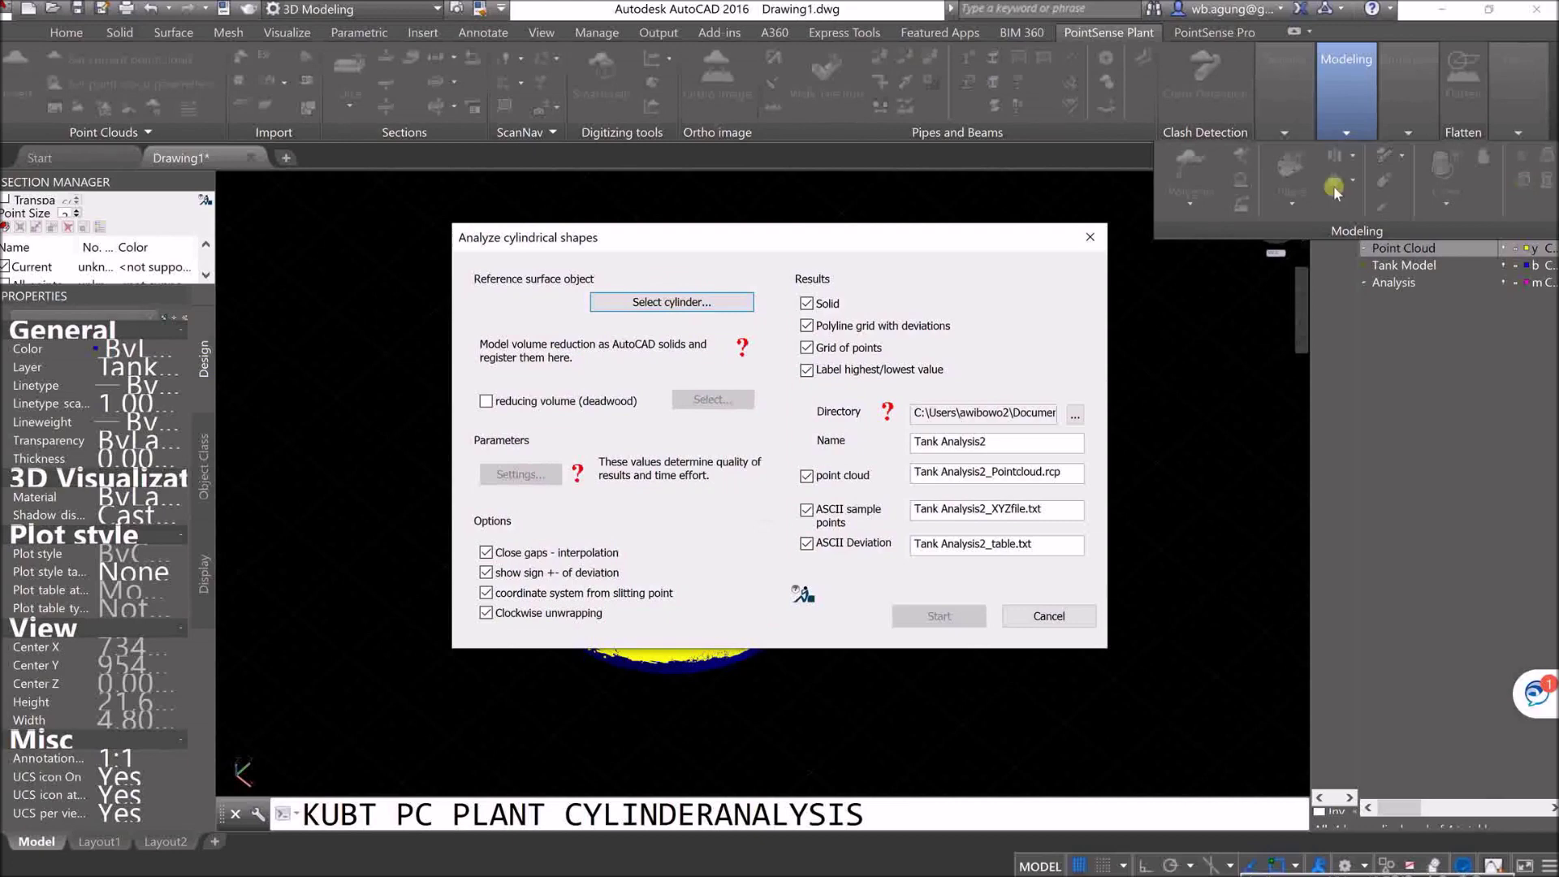
{"action": "left_click", "coordinate": [688, 307]}
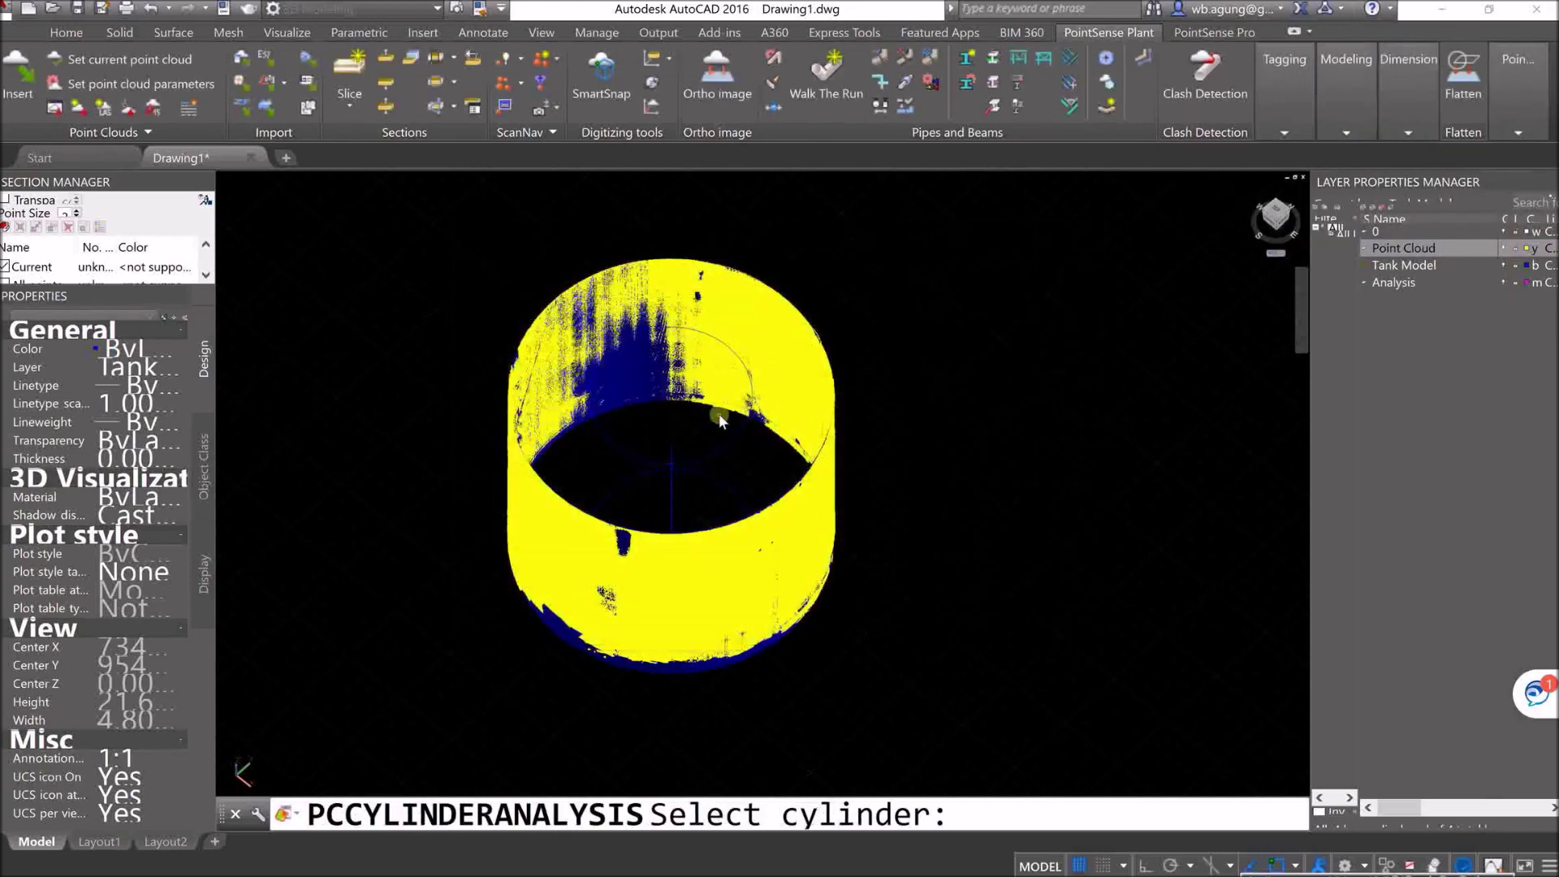
{"action": "left_click", "coordinate": [697, 460]}
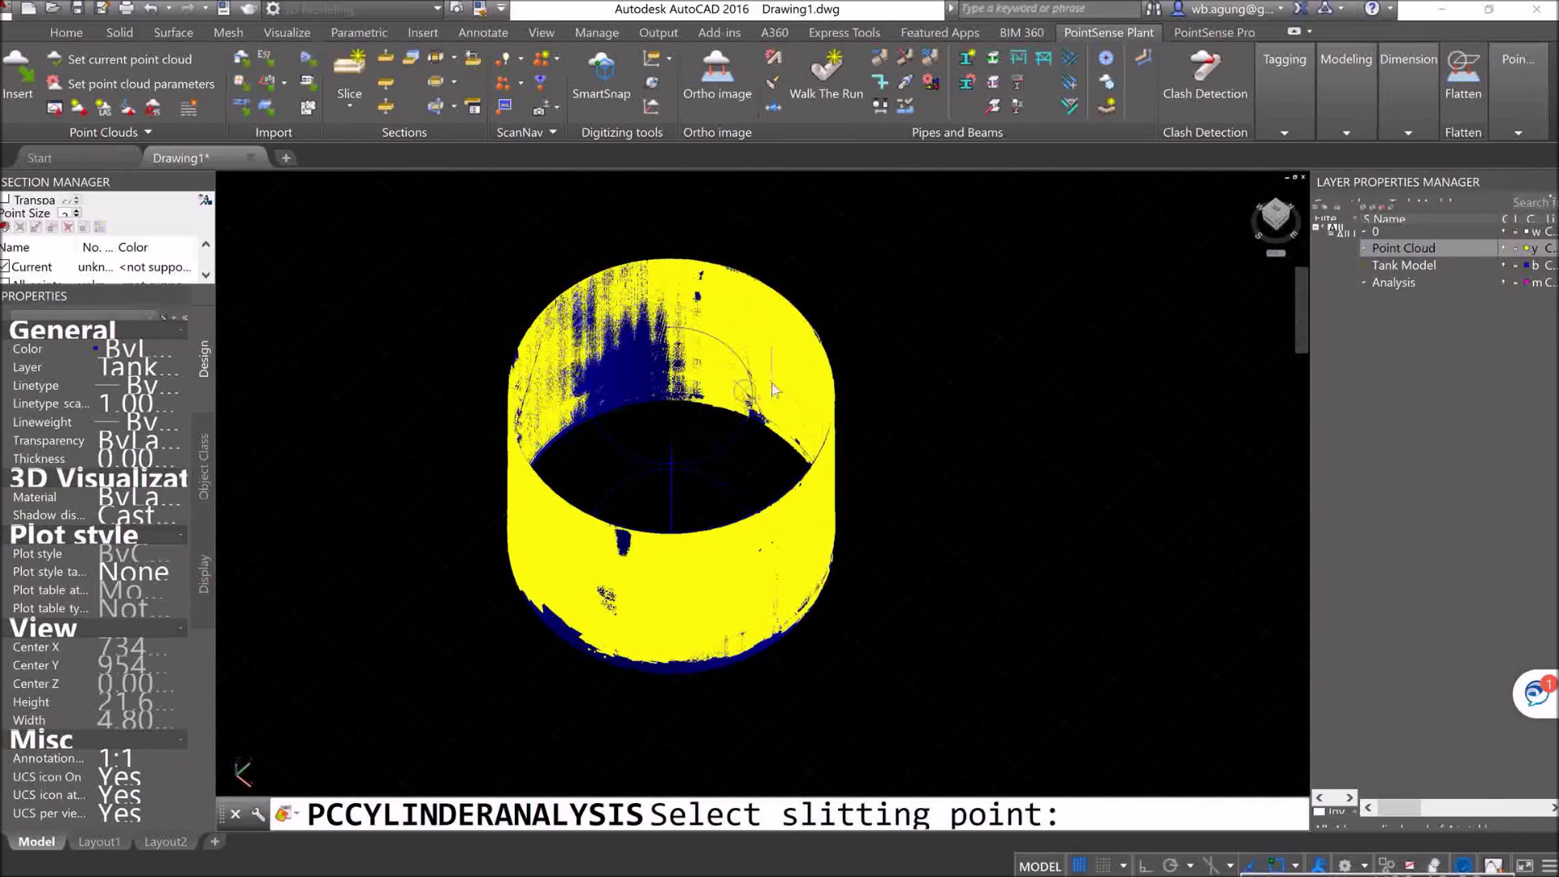
Step: Start a PointSense cylinder analysis with the fitted tank cylinder as reference and pick the slitting point on the tank's southern edge in top view
{"action": "left_click", "coordinate": [1348, 118]}
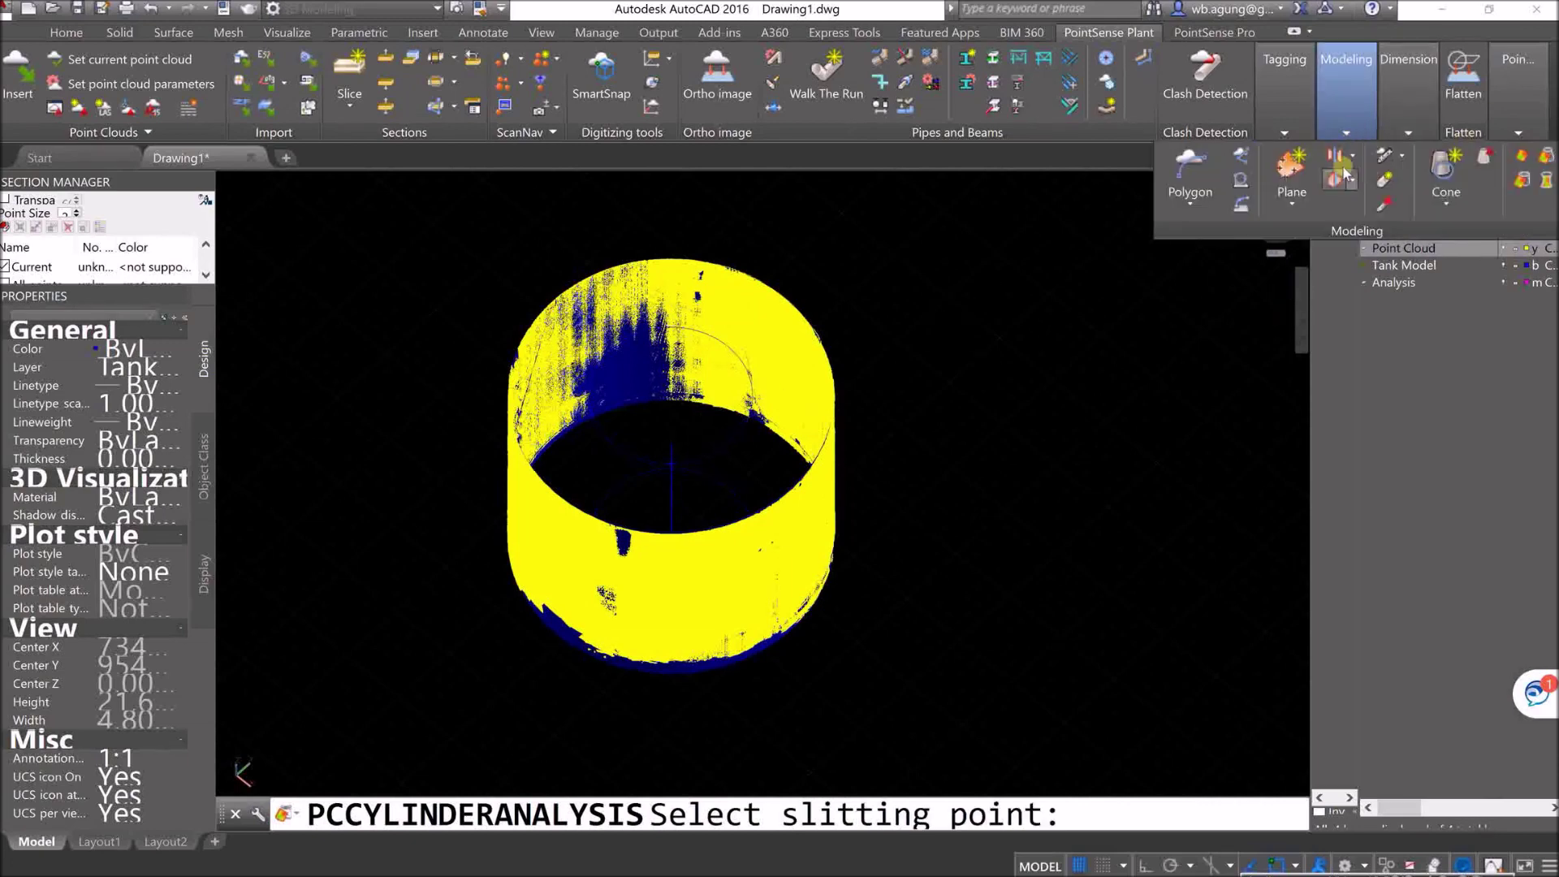
{"action": "left_click", "coordinate": [1525, 185]}
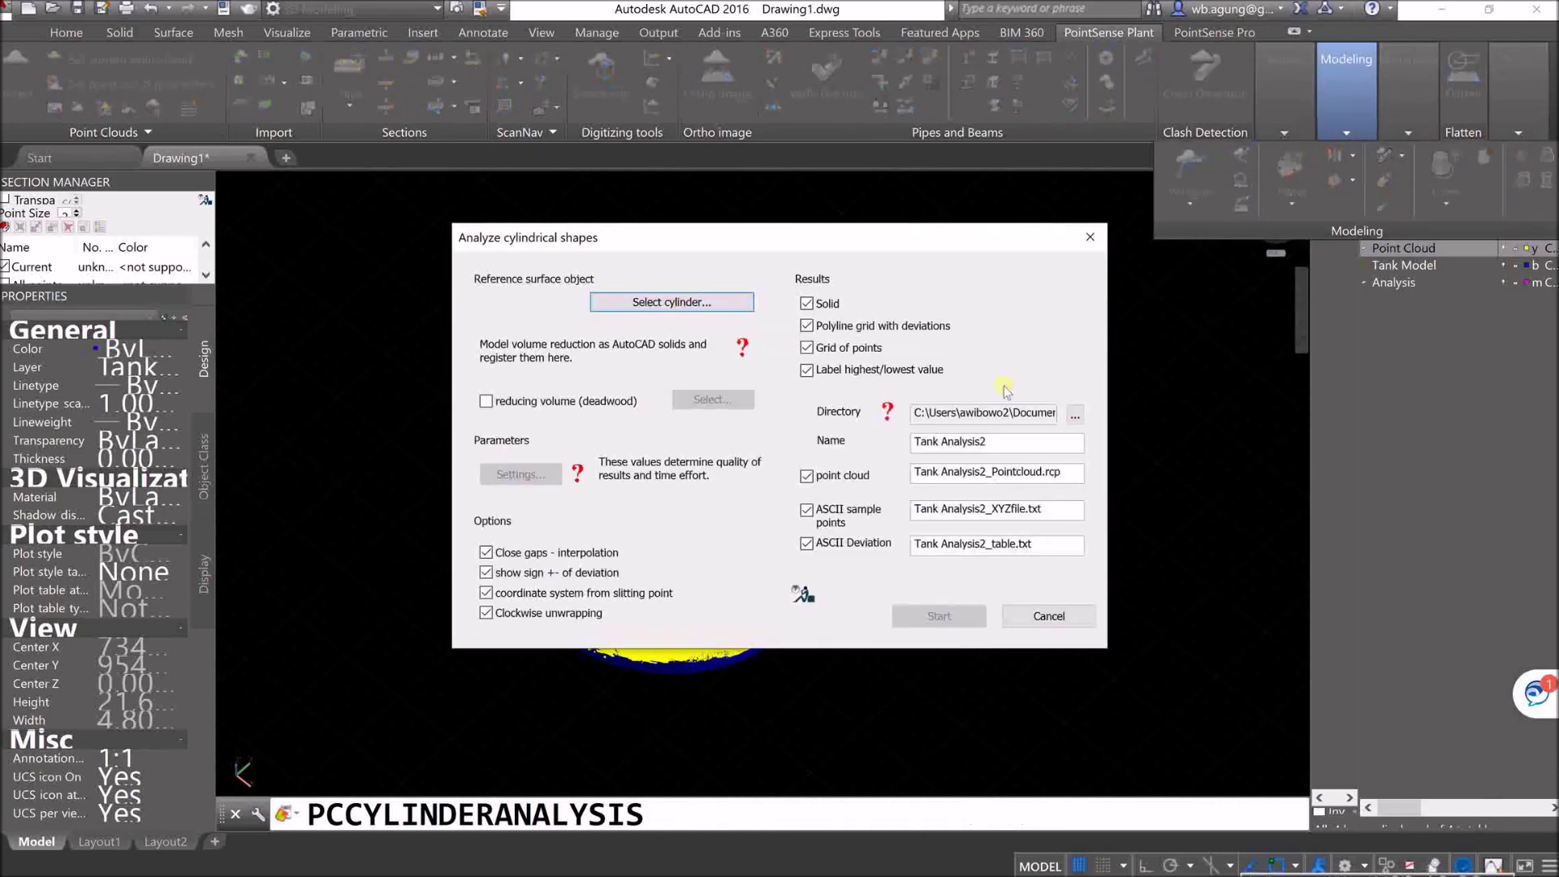
{"action": "left_click", "coordinate": [707, 305]}
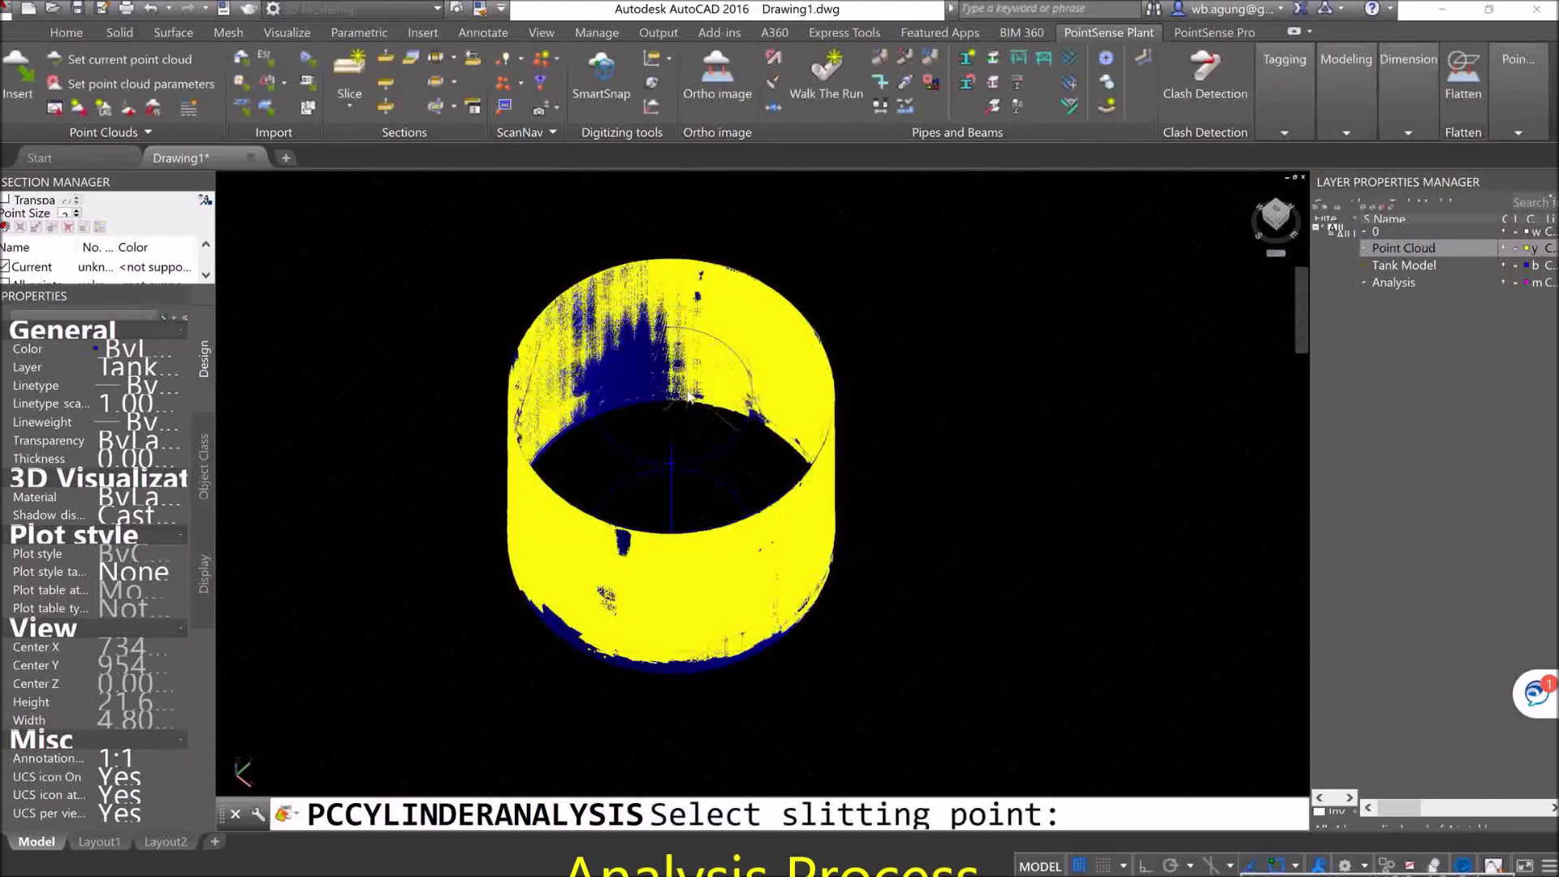
{"action": "left_click", "coordinate": [689, 456]}
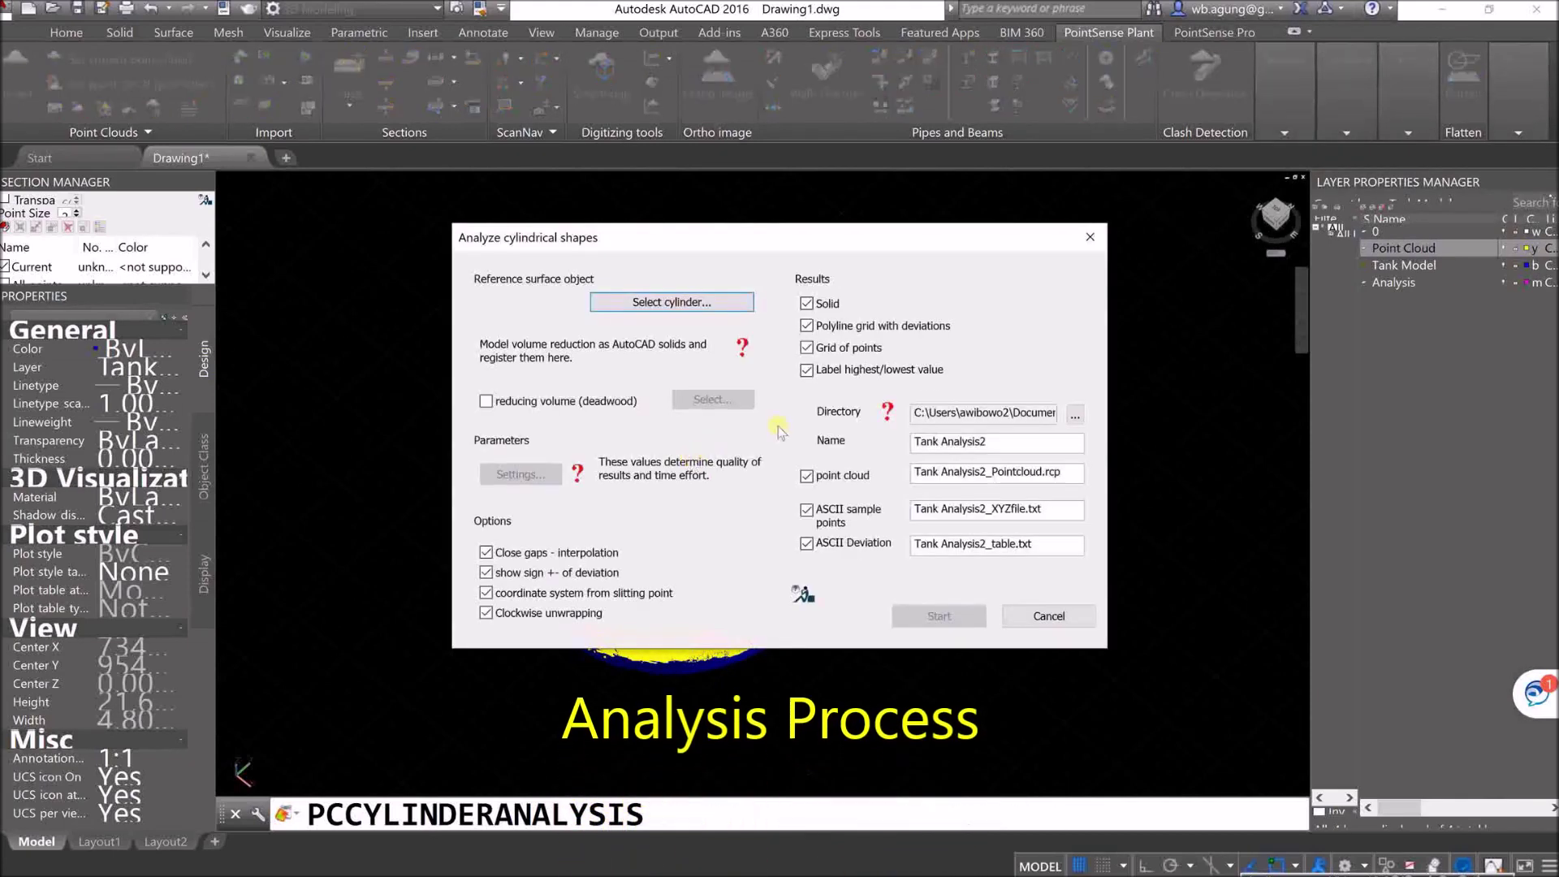
{"action": "left_click", "coordinate": [685, 306]}
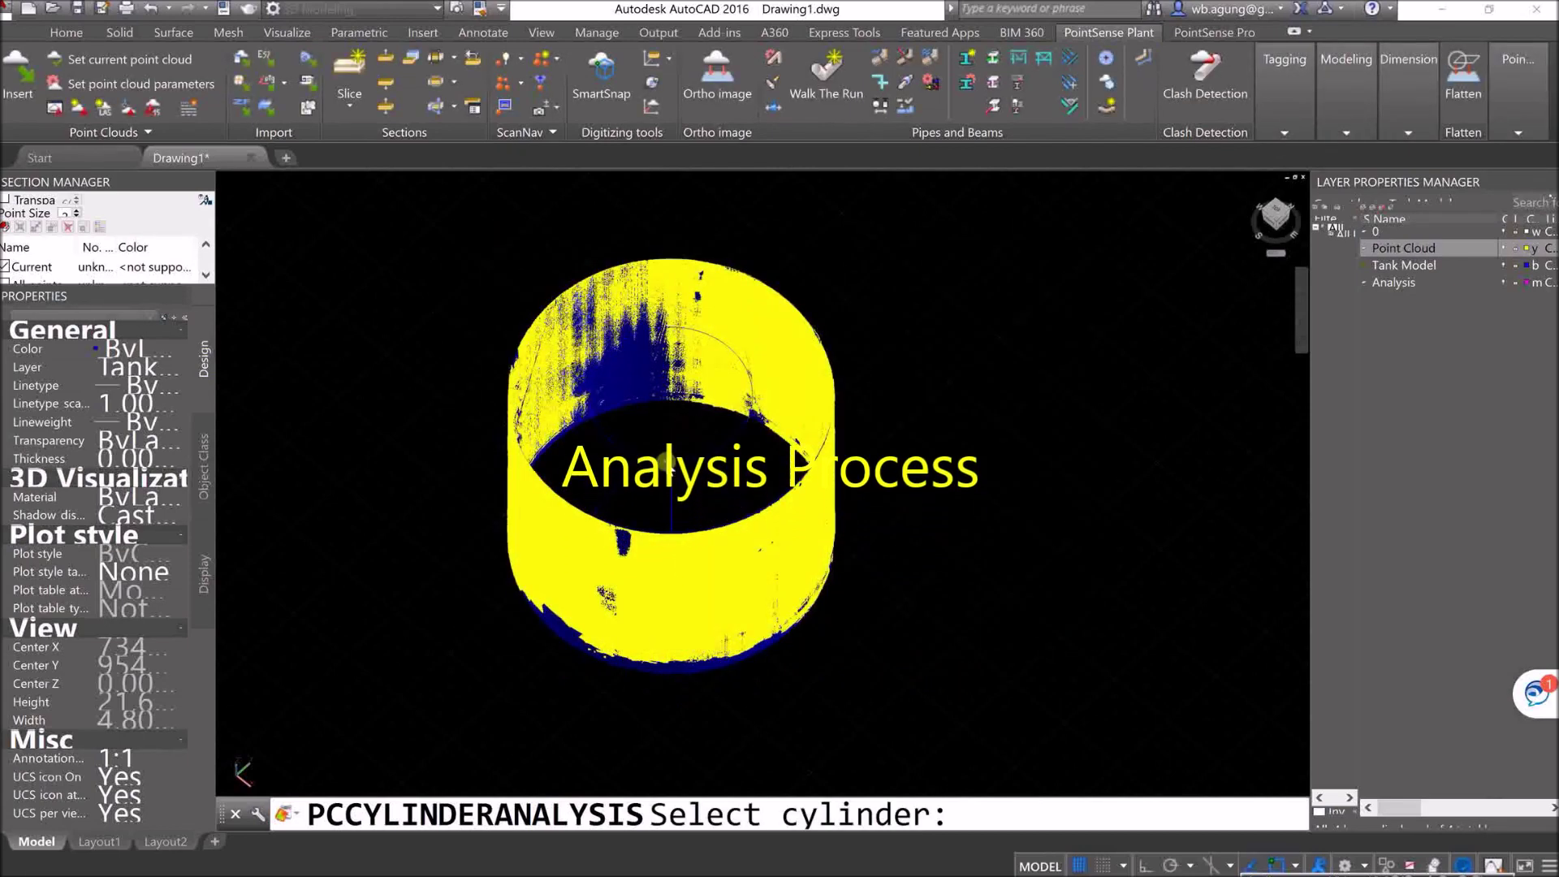
{"action": "left_click", "coordinate": [666, 463]}
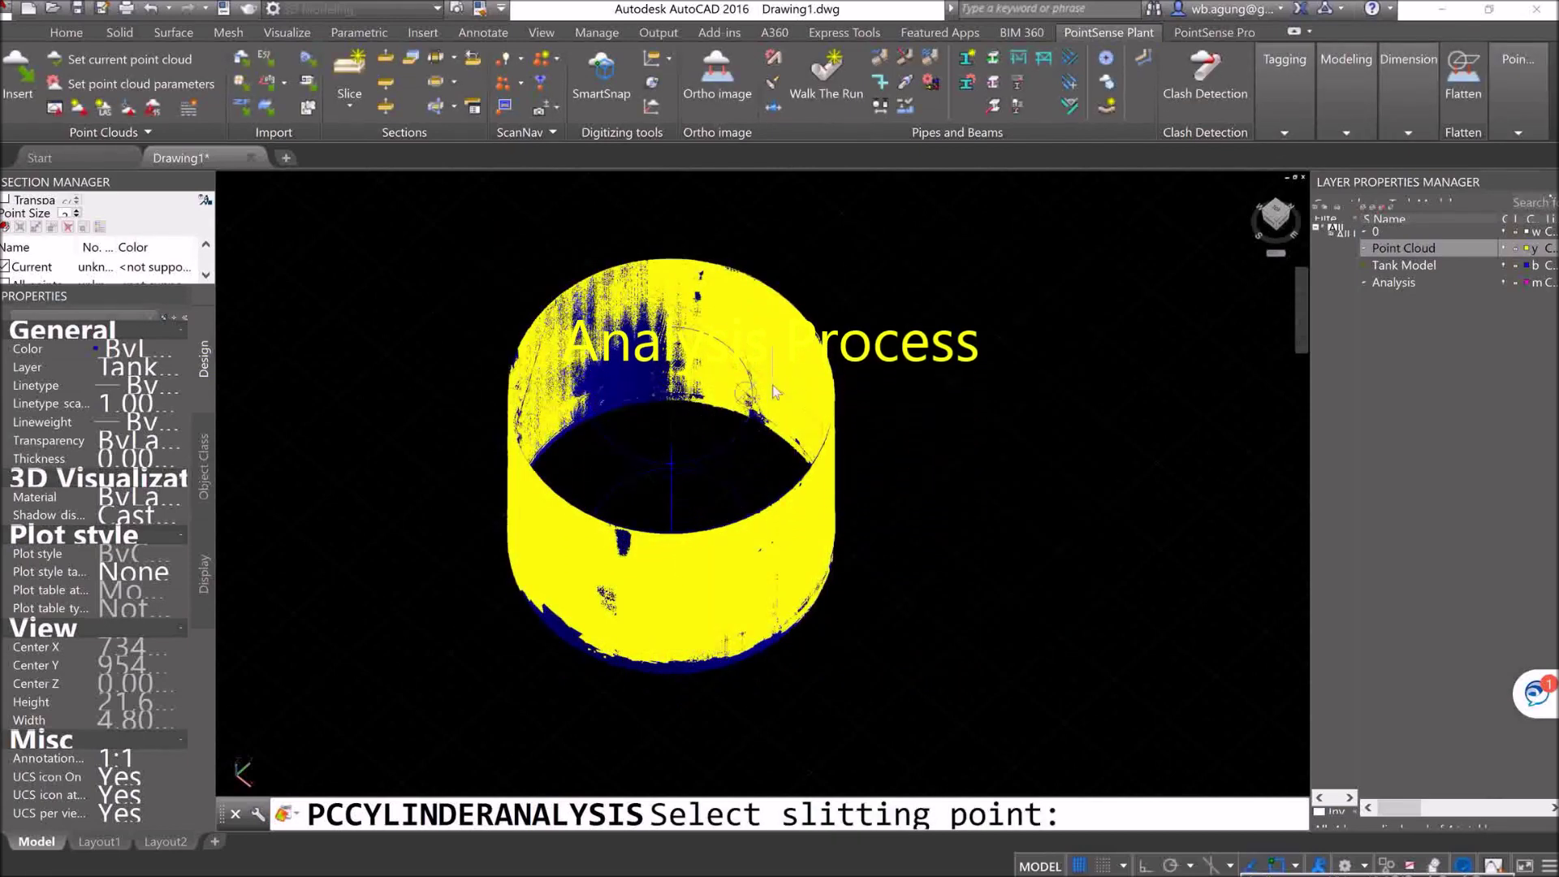
{"action": "left_click", "coordinate": [1277, 213]}
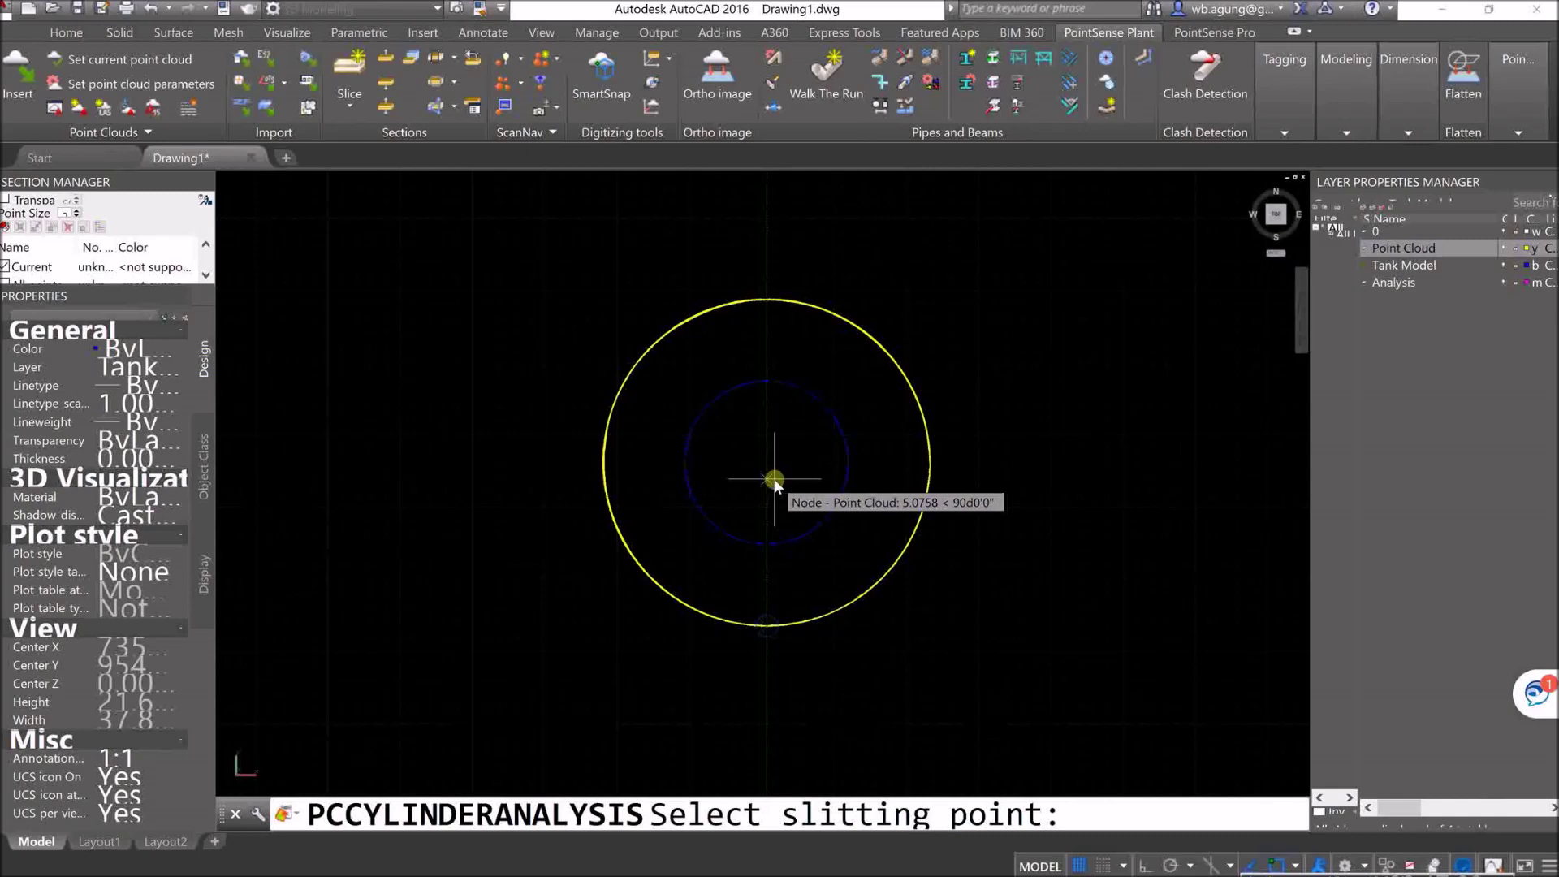
{"action": "left_click", "coordinate": [763, 637]}
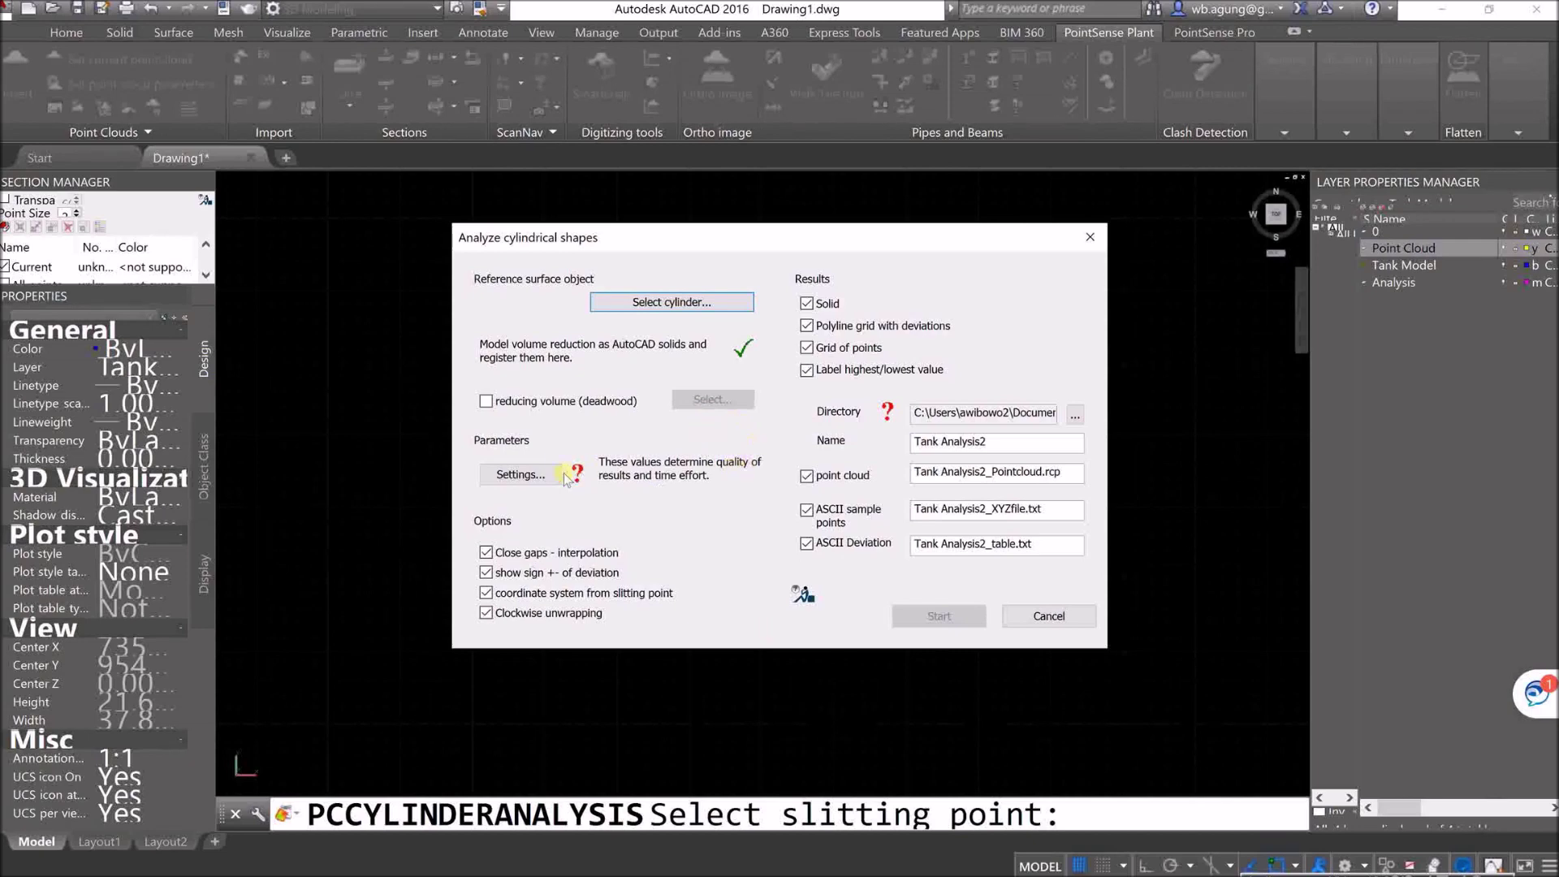
Step: Set the analysis output directory to the Data folder inside Survey > Tank Analisys
{"action": "left_click", "coordinate": [1009, 442]}
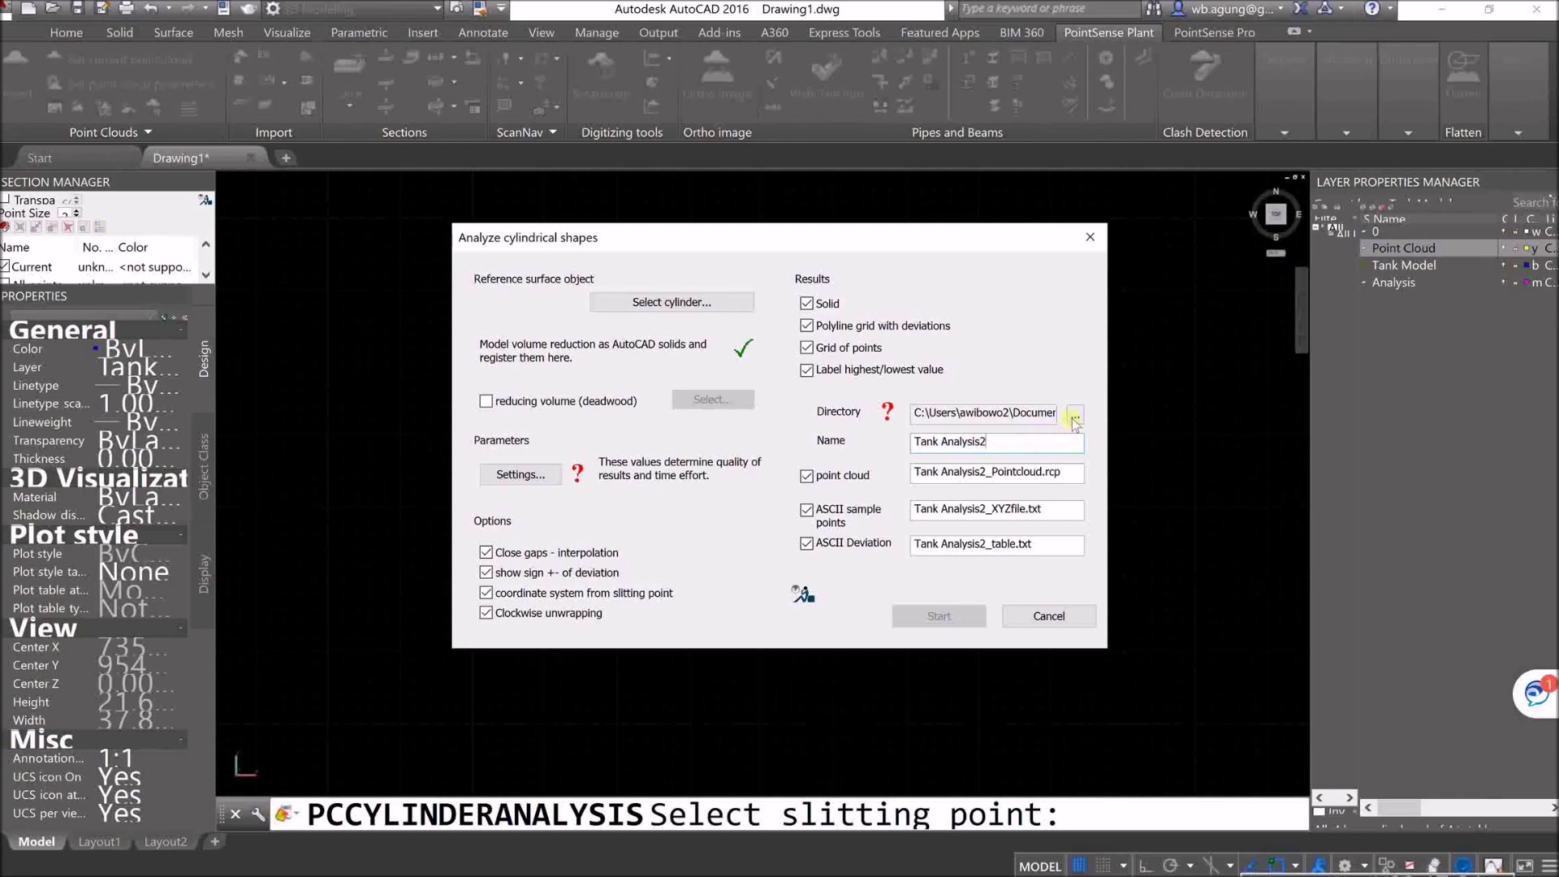
{"action": "left_click", "coordinate": [1076, 416]}
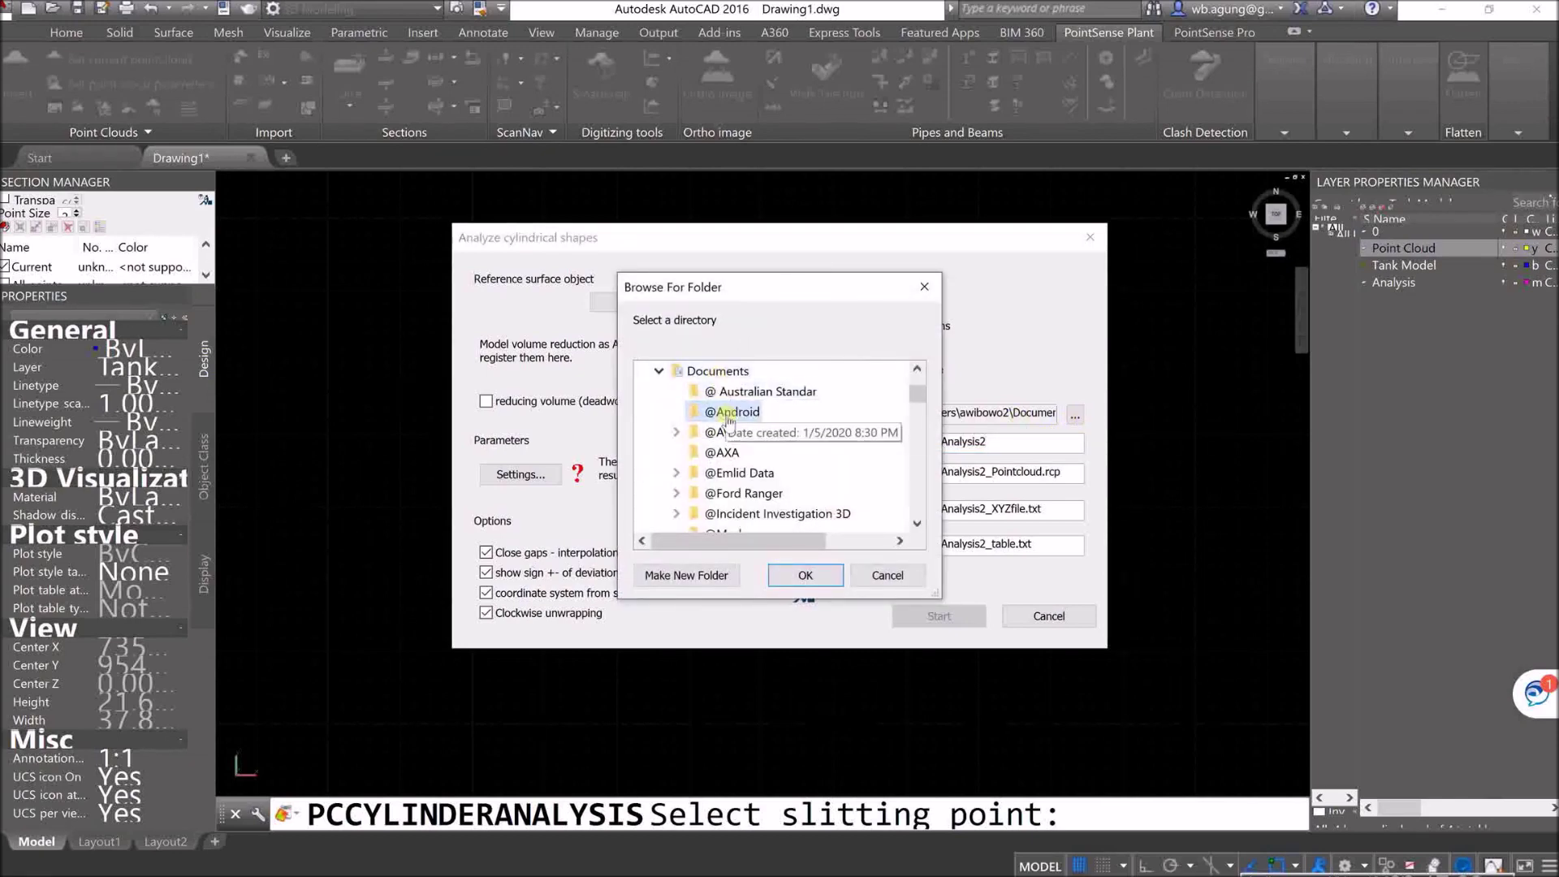
{"action": "scroll", "coordinate": [731, 471], "scroll_direction": "down", "scroll_amount": 10}
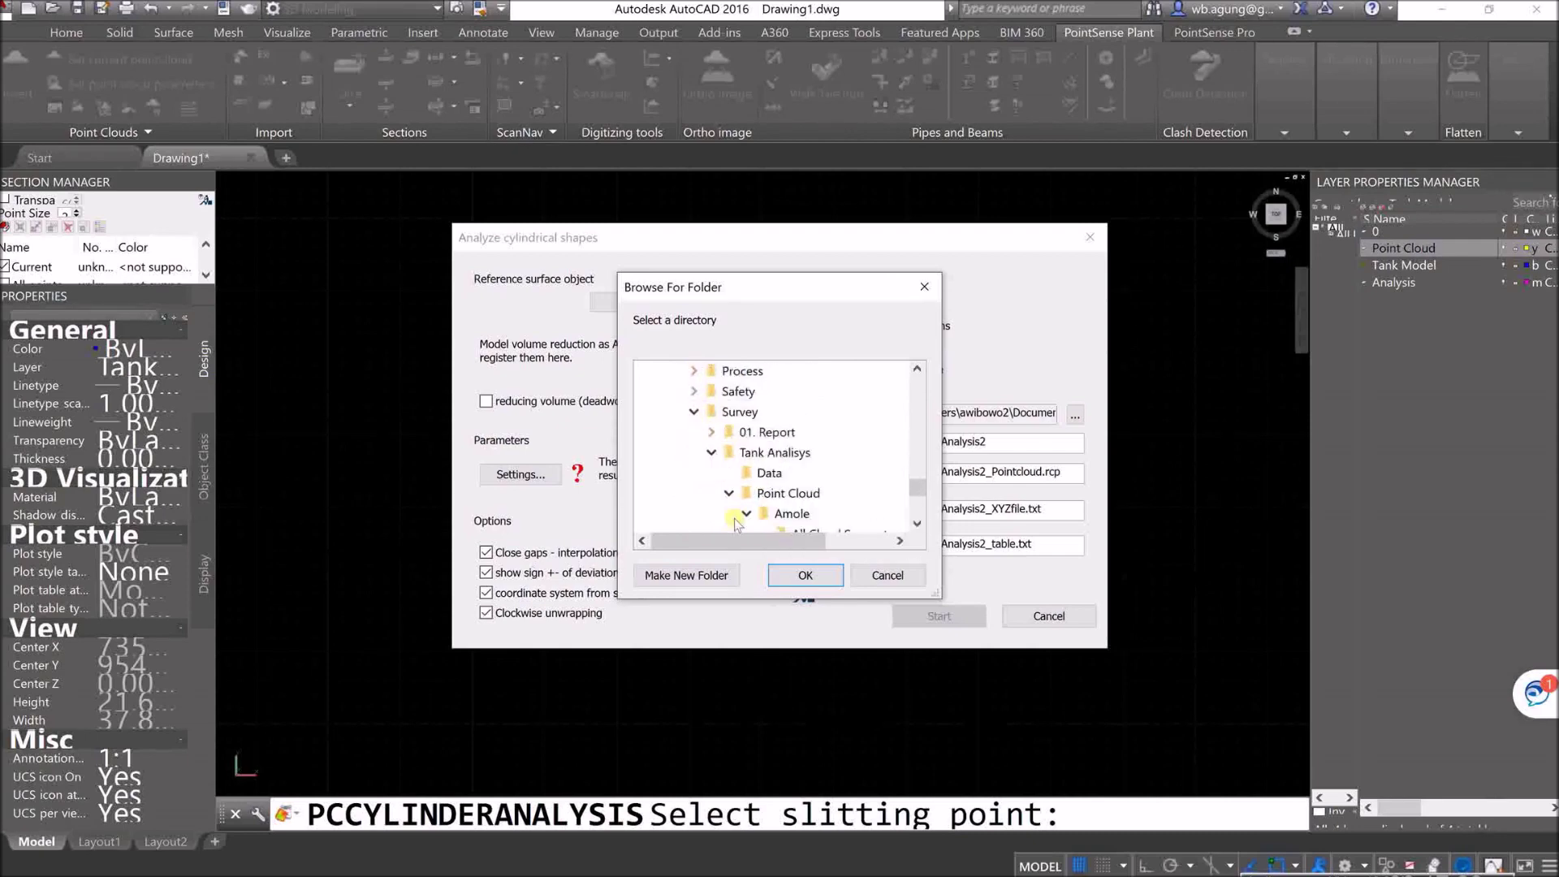
{"action": "scroll", "coordinate": [734, 522], "scroll_direction": "up", "scroll_amount": 1}
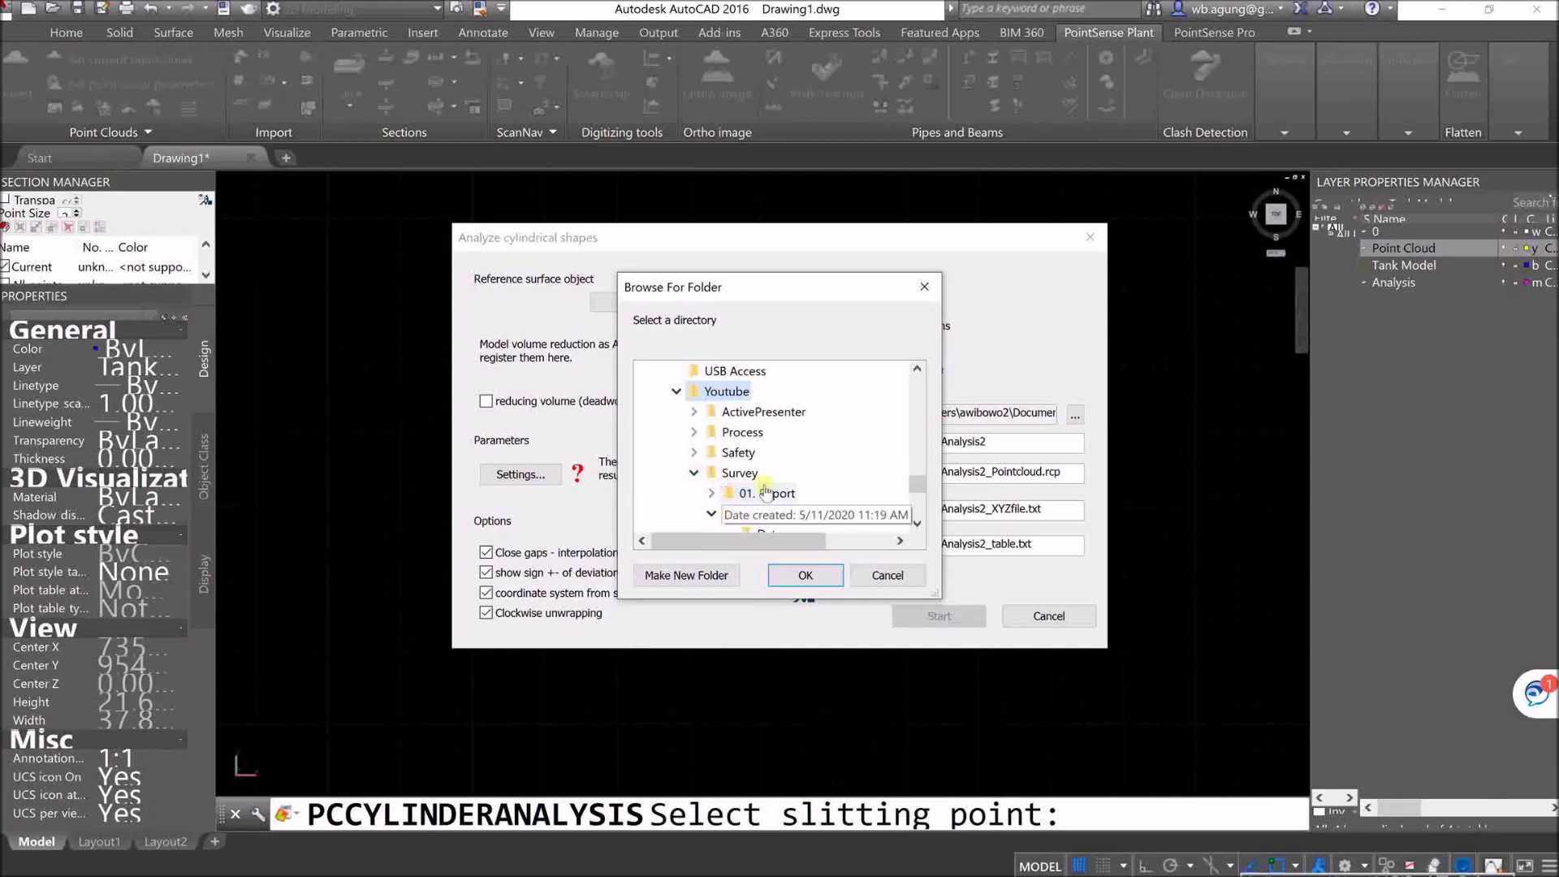
{"action": "scroll", "coordinate": [776, 459], "scroll_direction": "down", "scroll_amount": 1}
{"action": "left_click", "coordinate": [769, 412]}
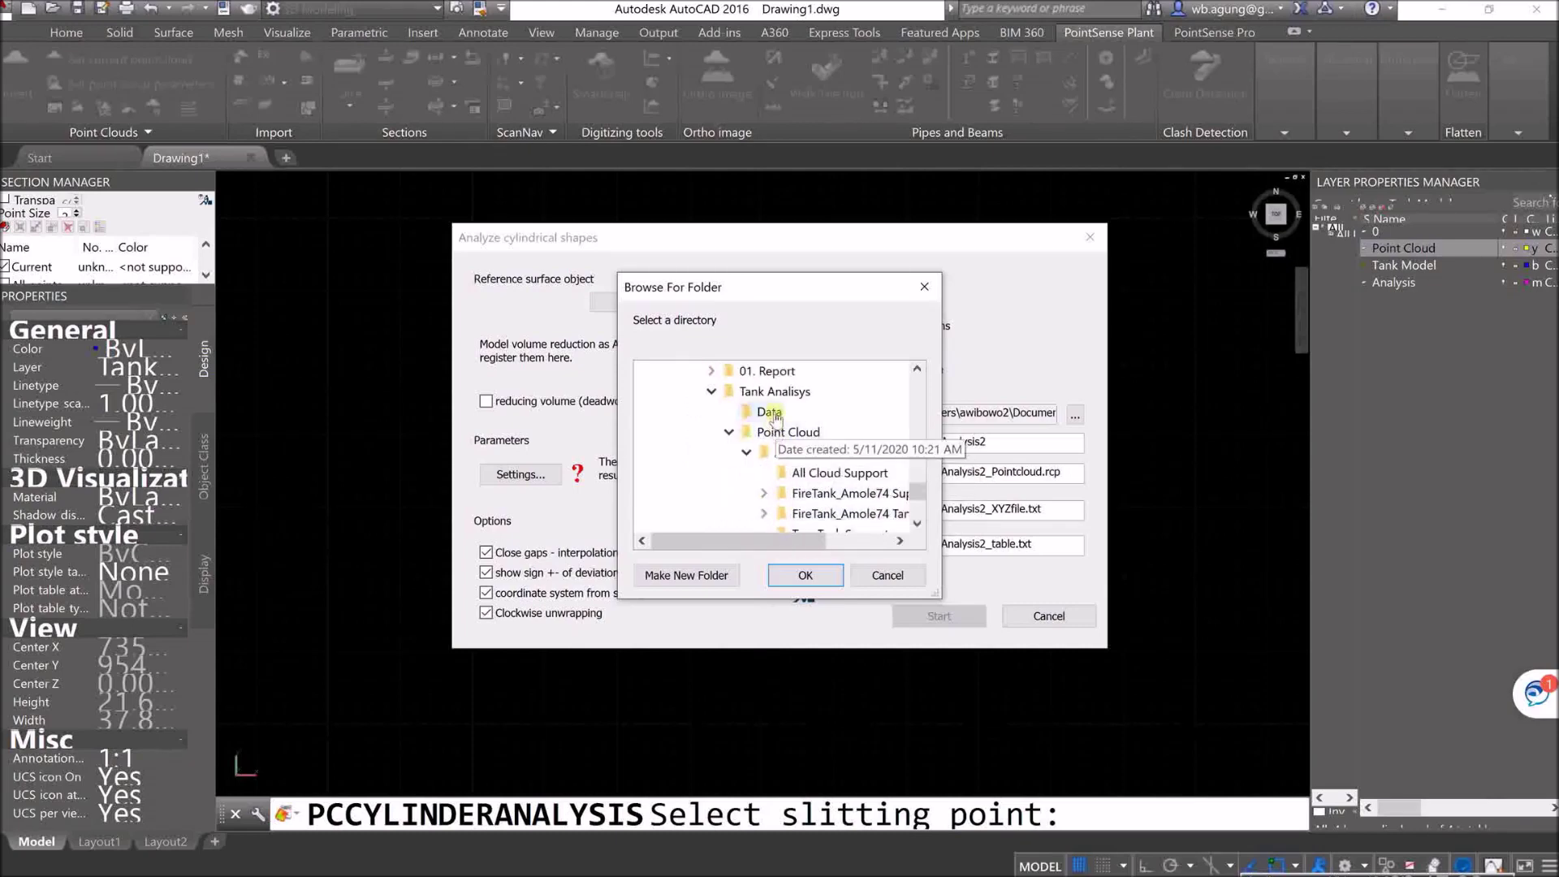
{"action": "left_click", "coordinate": [805, 575]}
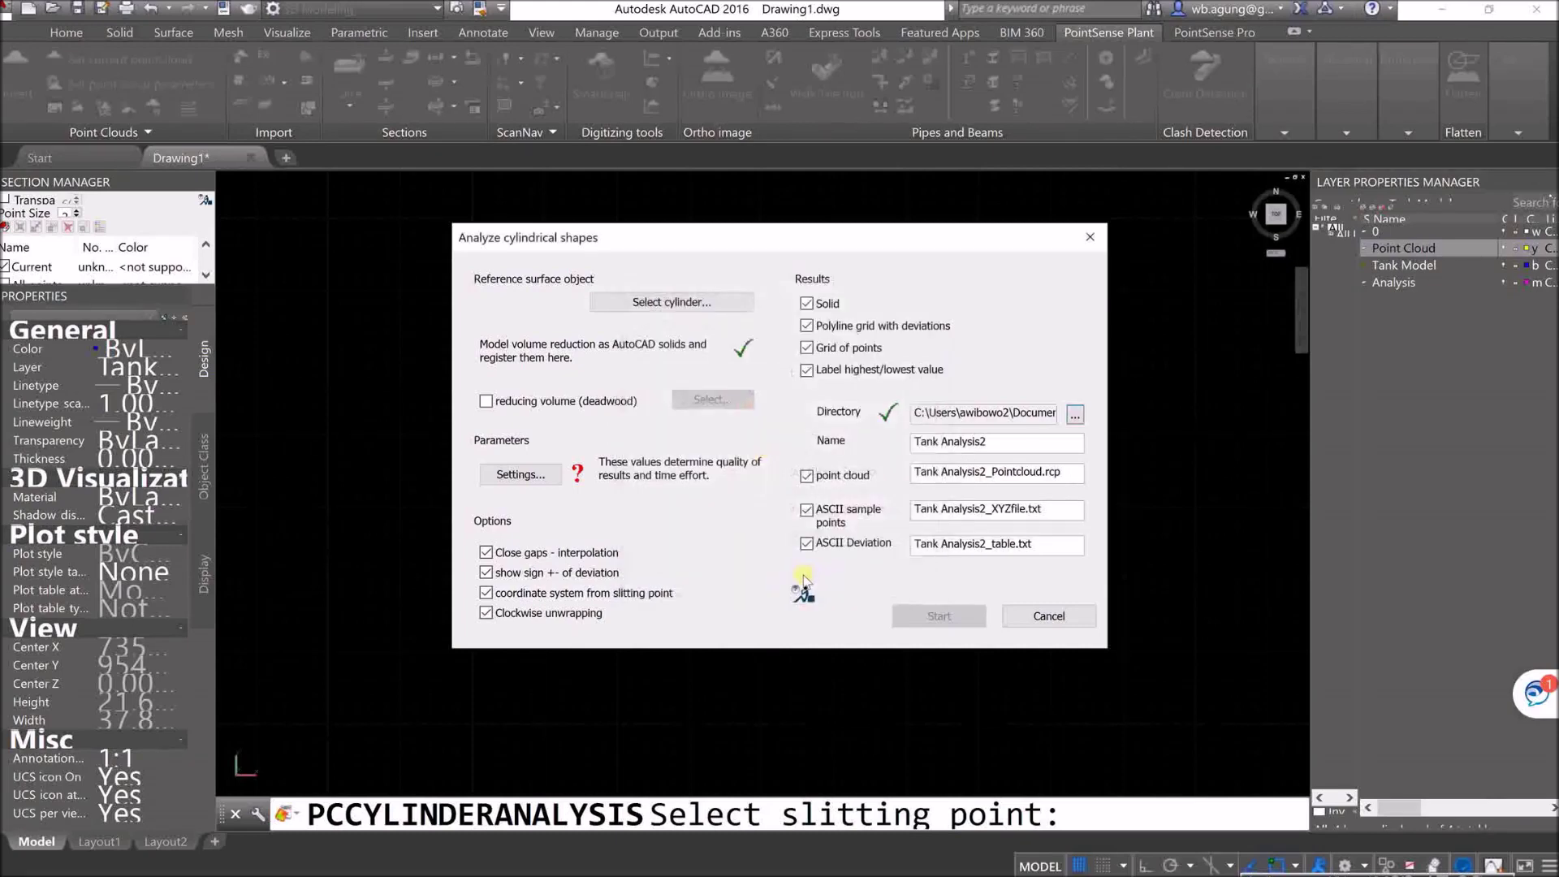
Step: Open the analysis parameters and set the maximum point distance from the reference surface to 0.2 m
{"action": "left_click", "coordinate": [524, 475]}
{"action": "left_click", "coordinate": [717, 257]}
{"action": "left_click_drag", "start_coordinate": [716, 257], "coordinate": [595, 260]}
{"action": "type", "text": ".2"}
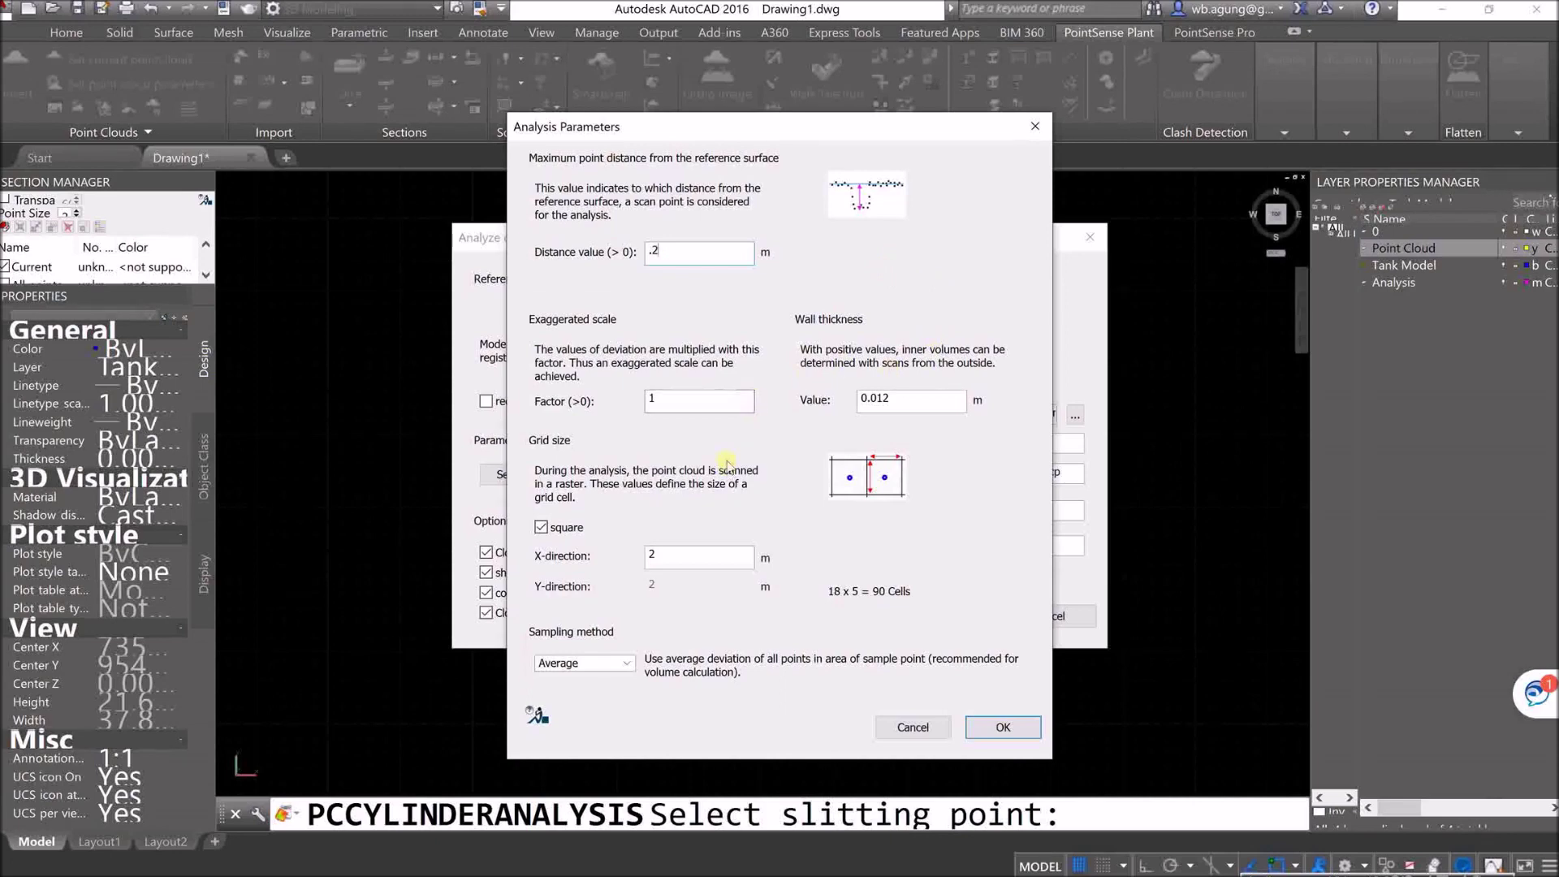
Step: Turn off square grid cells and set the grid size to 1 m in both the X and Y directions
{"action": "left_click", "coordinate": [691, 400]}
{"action": "left_click", "coordinate": [684, 555]}
{"action": "left_click", "coordinate": [561, 528]}
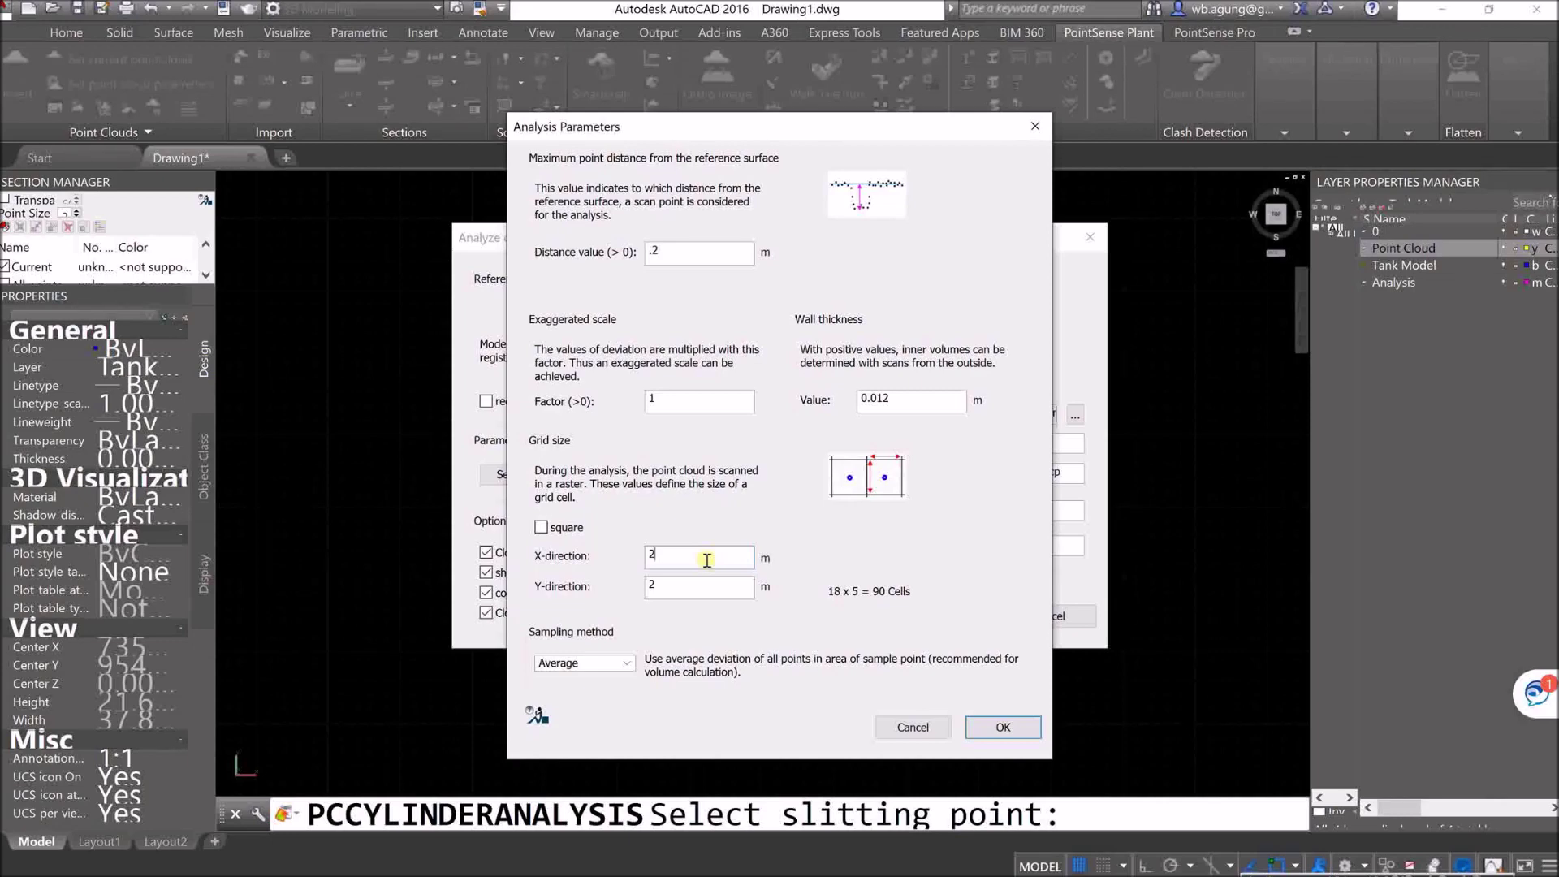
{"action": "key", "text": "BackSpace"}
{"action": "type", "text": "1"}
{"action": "left_click", "coordinate": [677, 583]}
{"action": "key", "text": "BackSpace"}
{"action": "type", "text": "1"}
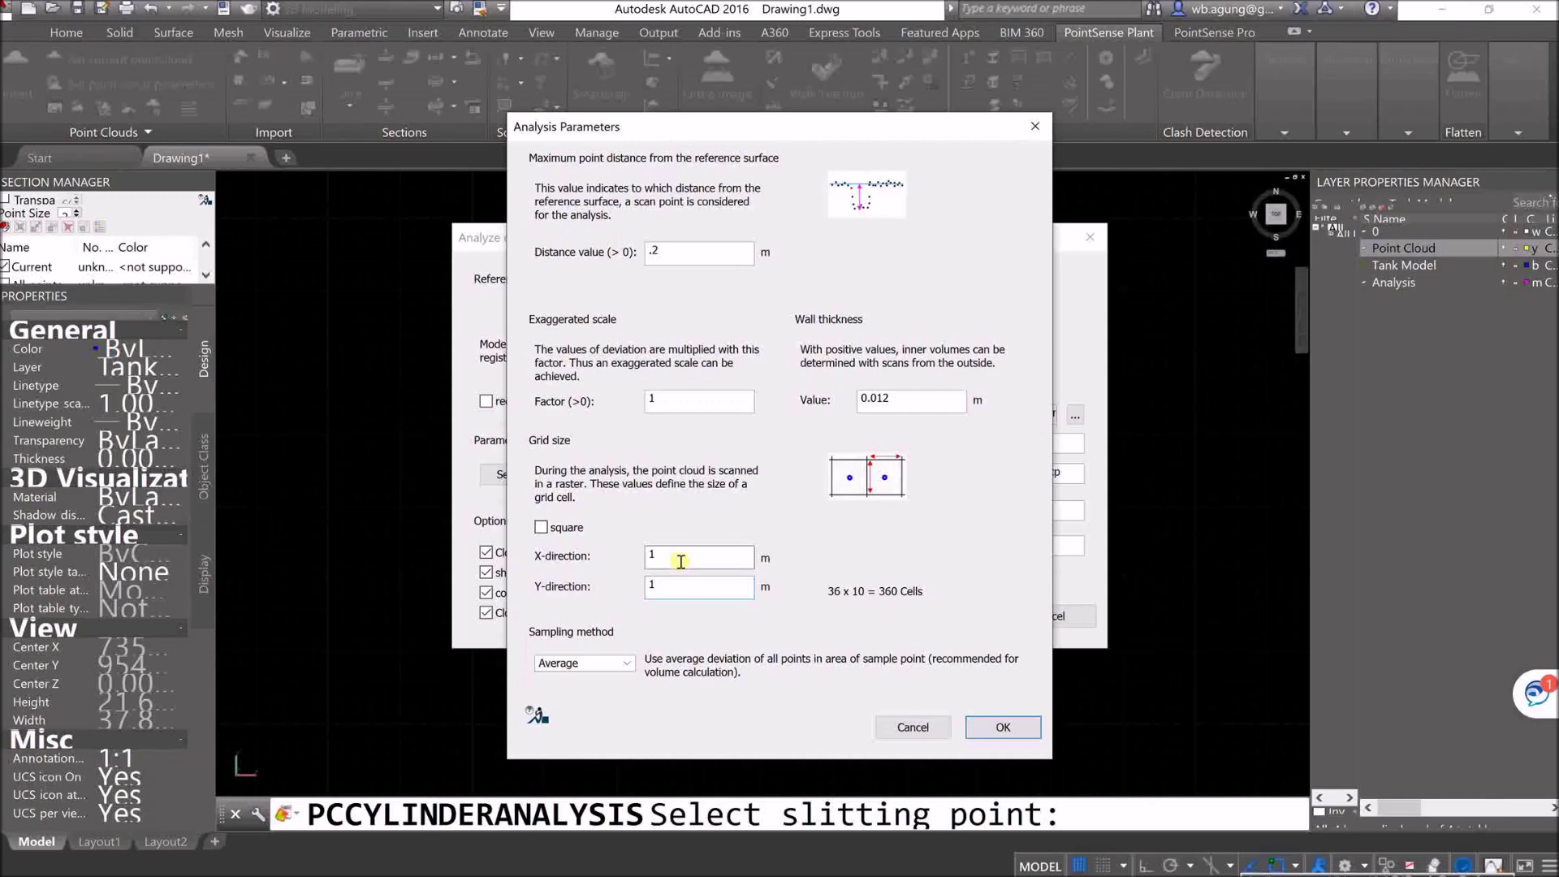
Step: Change the grid size to 0.5 m in both the X and Y directions
{"action": "double_click", "coordinate": [681, 561]}
{"action": "type", "text": ".5"}
{"action": "double_click", "coordinate": [693, 585]}
{"action": "type", "text": ".5"}
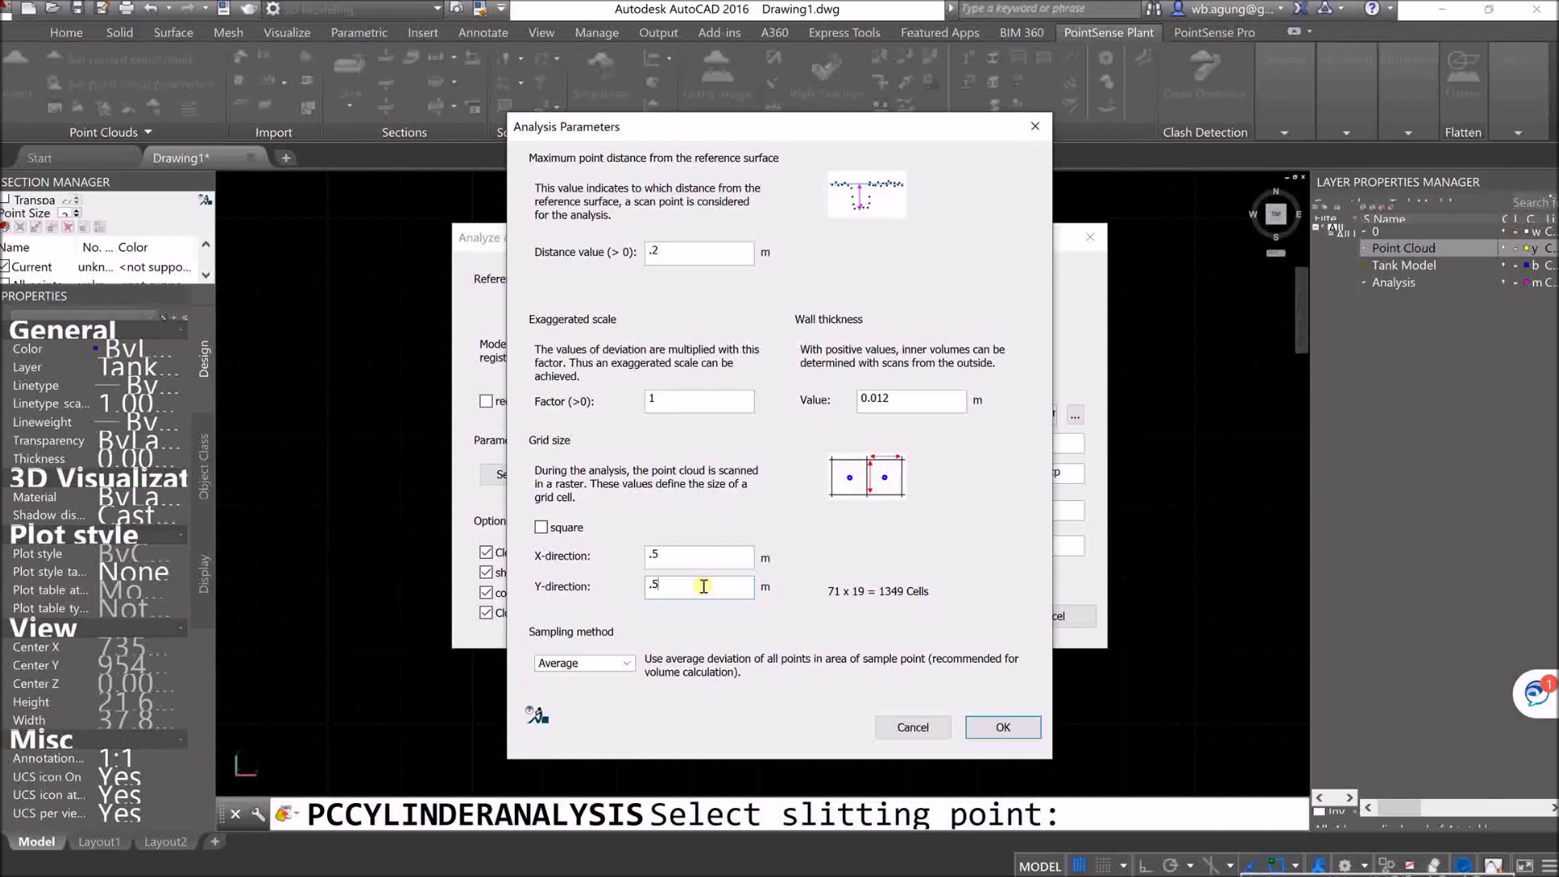
Step: Set the grid's X-direction to 0.1 m and turn square cells back on
{"action": "left_click_drag", "start_coordinate": [703, 587], "coordinate": [652, 585]}
{"action": "left_click_drag", "start_coordinate": [673, 552], "coordinate": [625, 557]}
{"action": "type", "text": ".1"}
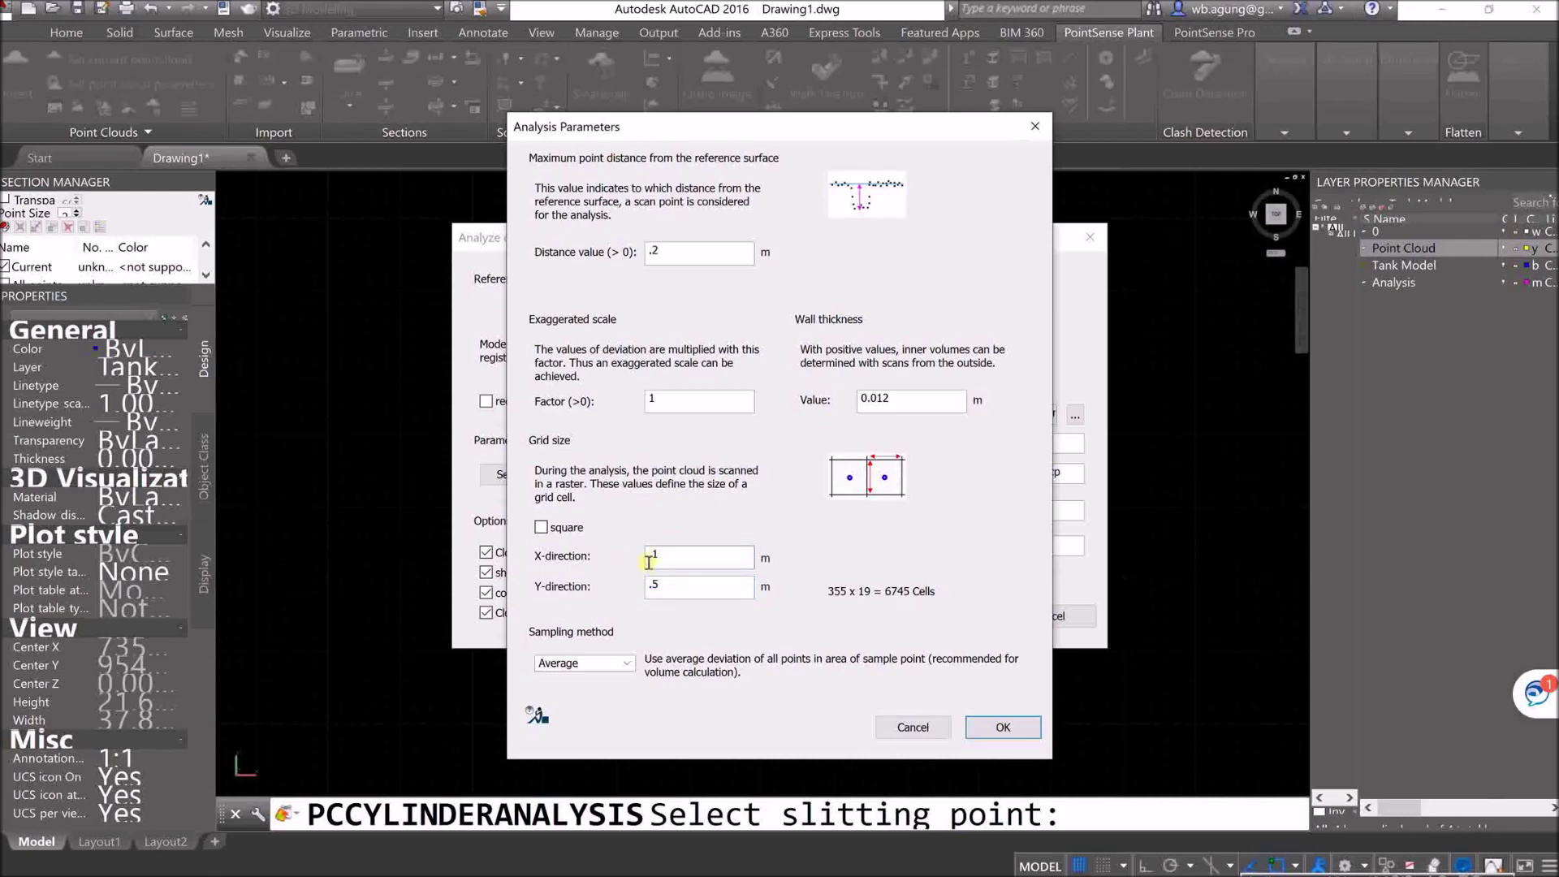
{"action": "left_click", "coordinate": [560, 531]}
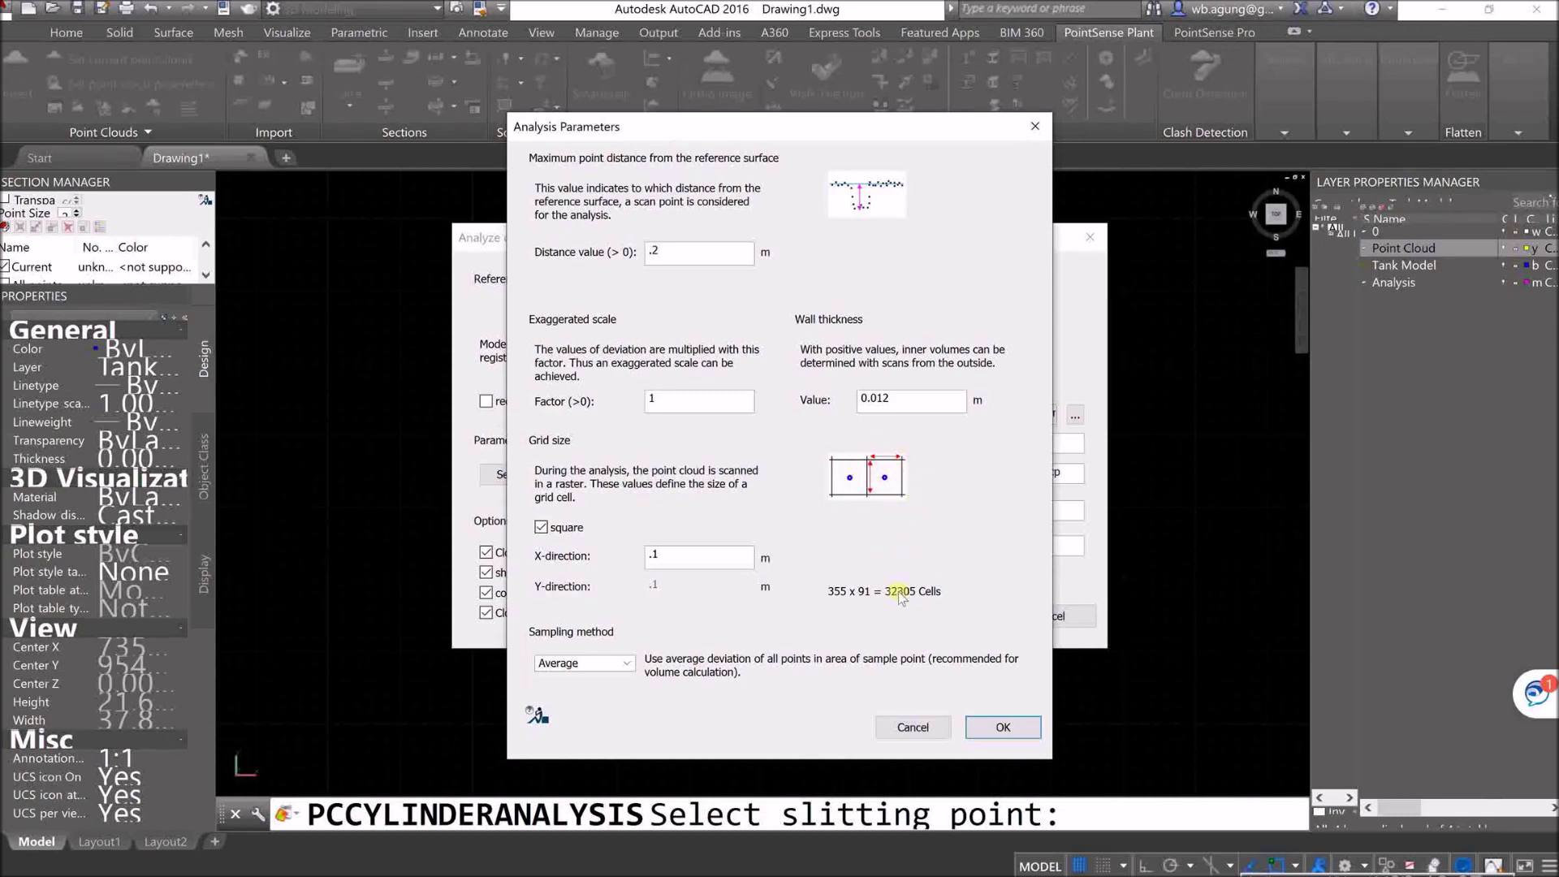
Step: Try square grid sizes of 0.25 m and 0.5 m, and settle on 1 m
{"action": "double_click", "coordinate": [711, 559]}
{"action": "type", "text": ".25"}
{"action": "double_click", "coordinate": [674, 554]}
{"action": "type", "text": ".5"}
{"action": "double_click", "coordinate": [682, 556]}
{"action": "type", "text": "1"}
Step: Set the maximum point distance from the reference surface to 0.1 m
{"action": "left_click", "coordinate": [723, 243]}
{"action": "key", "text": "BackSpace"}
{"action": "type", "text": "1"}
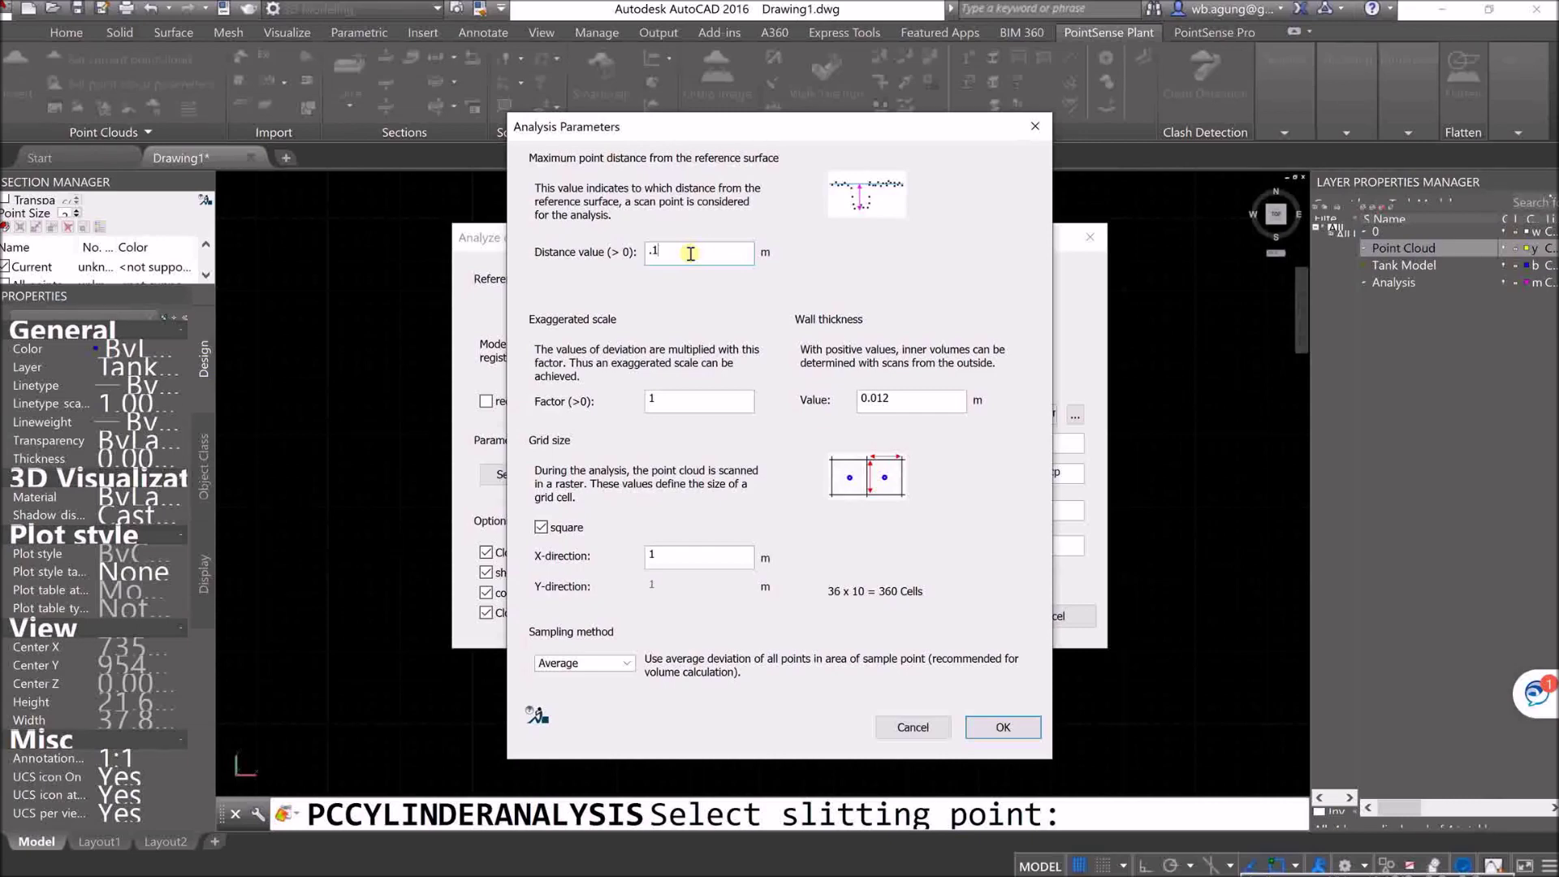
{"action": "key", "text": "BackSpace"}
{"action": "type", "text": "1"}
Step: Re-enter the wall thickness as 0.012 m and accept the analysis parameters
{"action": "left_click", "coordinate": [712, 400]}
{"action": "left_click", "coordinate": [905, 400]}
{"action": "key", "text": "BackSpace"}
{"action": "key", "text": "BackSpace"}
{"action": "key", "text": "BackSpace"}
{"action": "key", "text": "BackSpace"}
{"action": "key", "text": "BackSpace"}
{"action": "type", "text": "0.01"}
{"action": "key", "text": "BackSpace"}
{"action": "type", "text": "12"}
{"action": "key", "text": "BackSpace"}
{"action": "type", "text": "0"}
{"action": "key", "text": "BackSpace"}
{"action": "key", "text": "BackSpace"}
{"action": "key", "text": "BackSpace"}
{"action": "key", "text": "BackSpace"}
{"action": "type", "text": "3"}
{"action": "key", "text": "BackSpace"}
{"action": "type", "text": "012"}
{"action": "left_click", "coordinate": [1002, 727]}
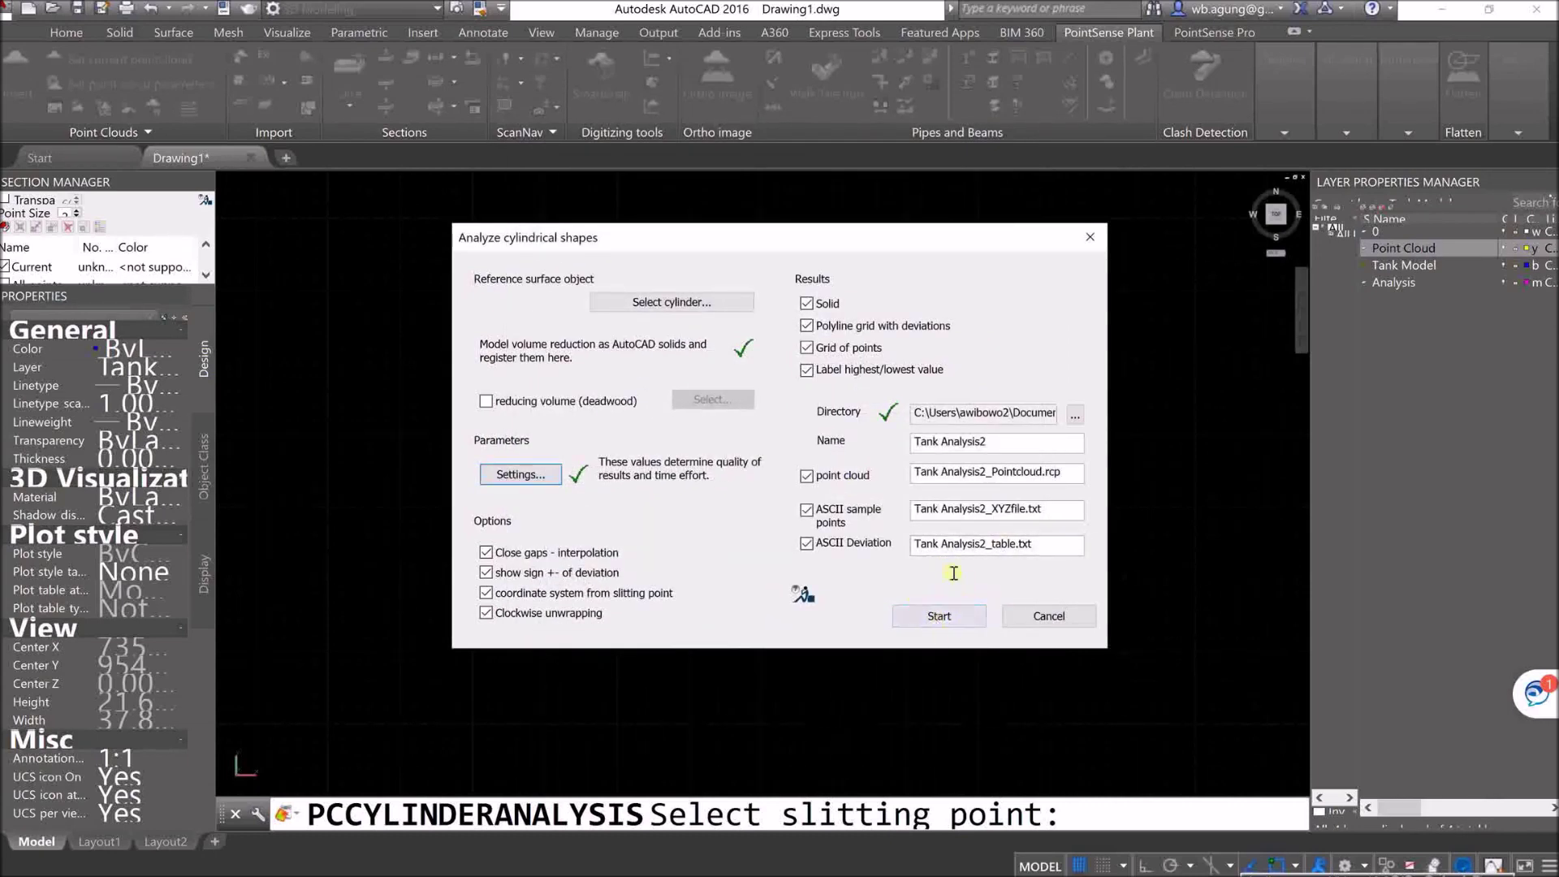
Step: Change the analysis output name to Water Tank Analysis
{"action": "left_click", "coordinate": [1029, 446]}
{"action": "double_click", "coordinate": [1030, 446]}
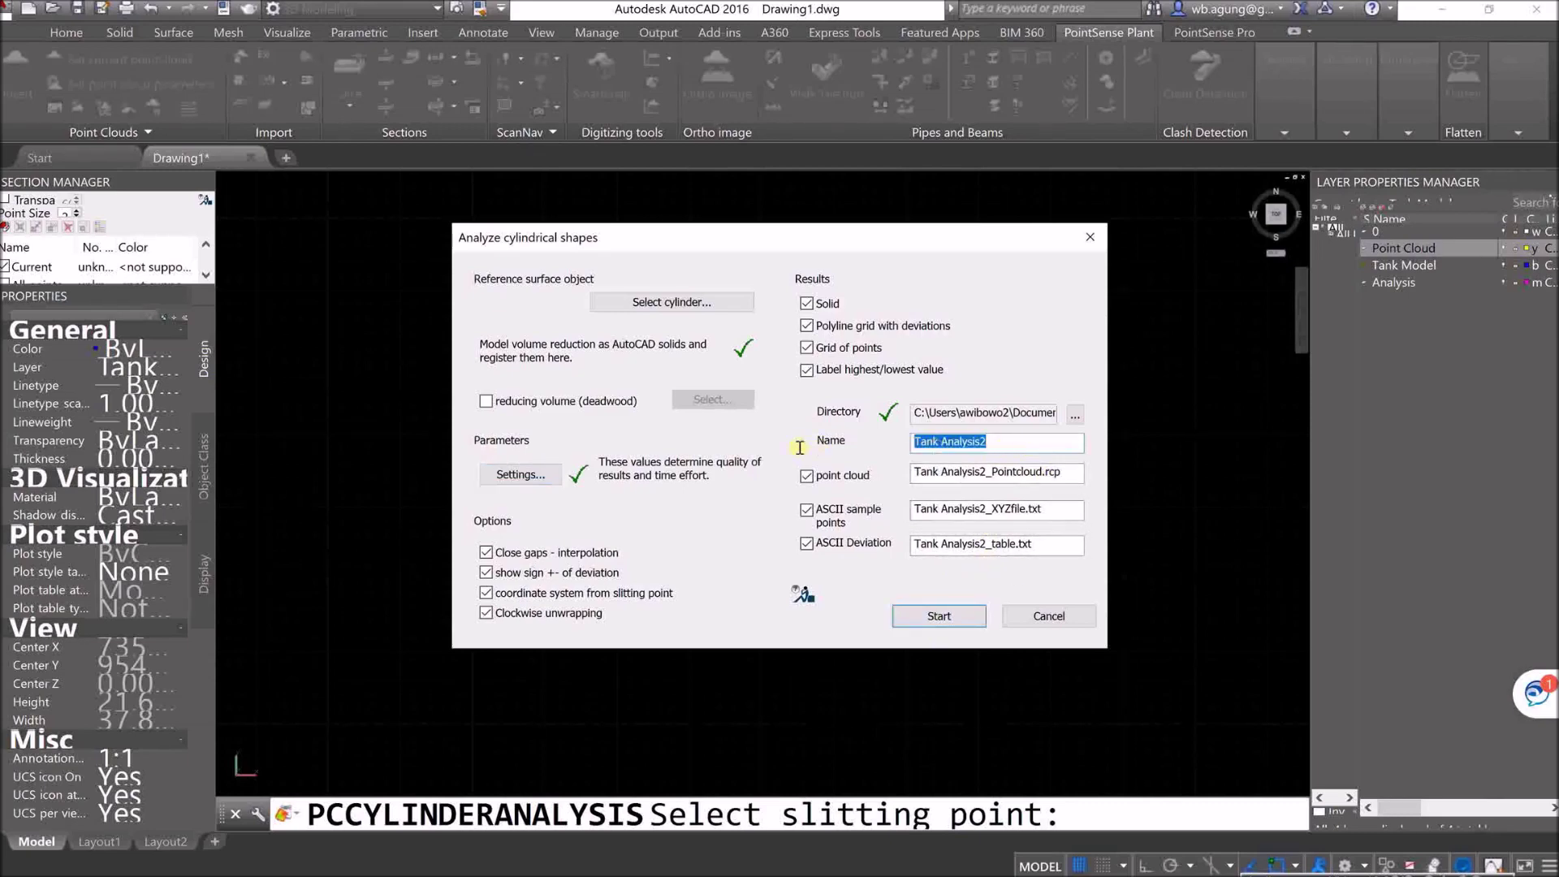
{"action": "left_click", "coordinate": [991, 445]}
{"action": "key", "text": "BackSpace"}
{"action": "key", "text": "BackSpace"}
{"action": "key", "text": "BackSpace"}
{"action": "key", "text": "BackSpace"}
{"action": "key", "text": "BackSpace"}
{"action": "key", "text": "BackSpace"}
{"action": "key", "text": "BackSpace"}
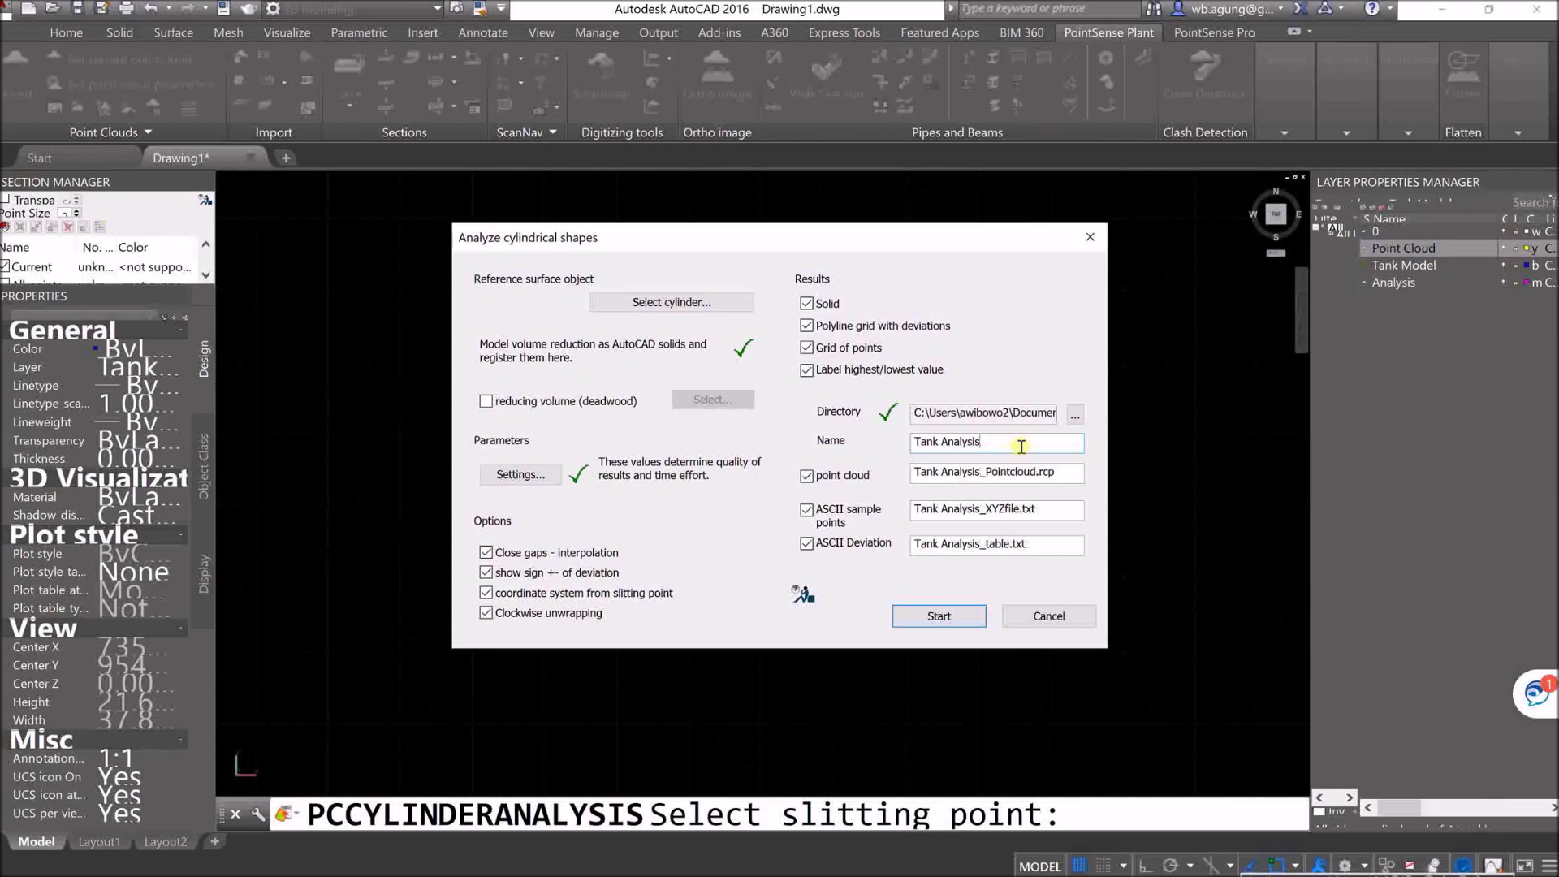
{"action": "key", "text": "BackSpace"}
{"action": "key", "text": "BackSpace"}
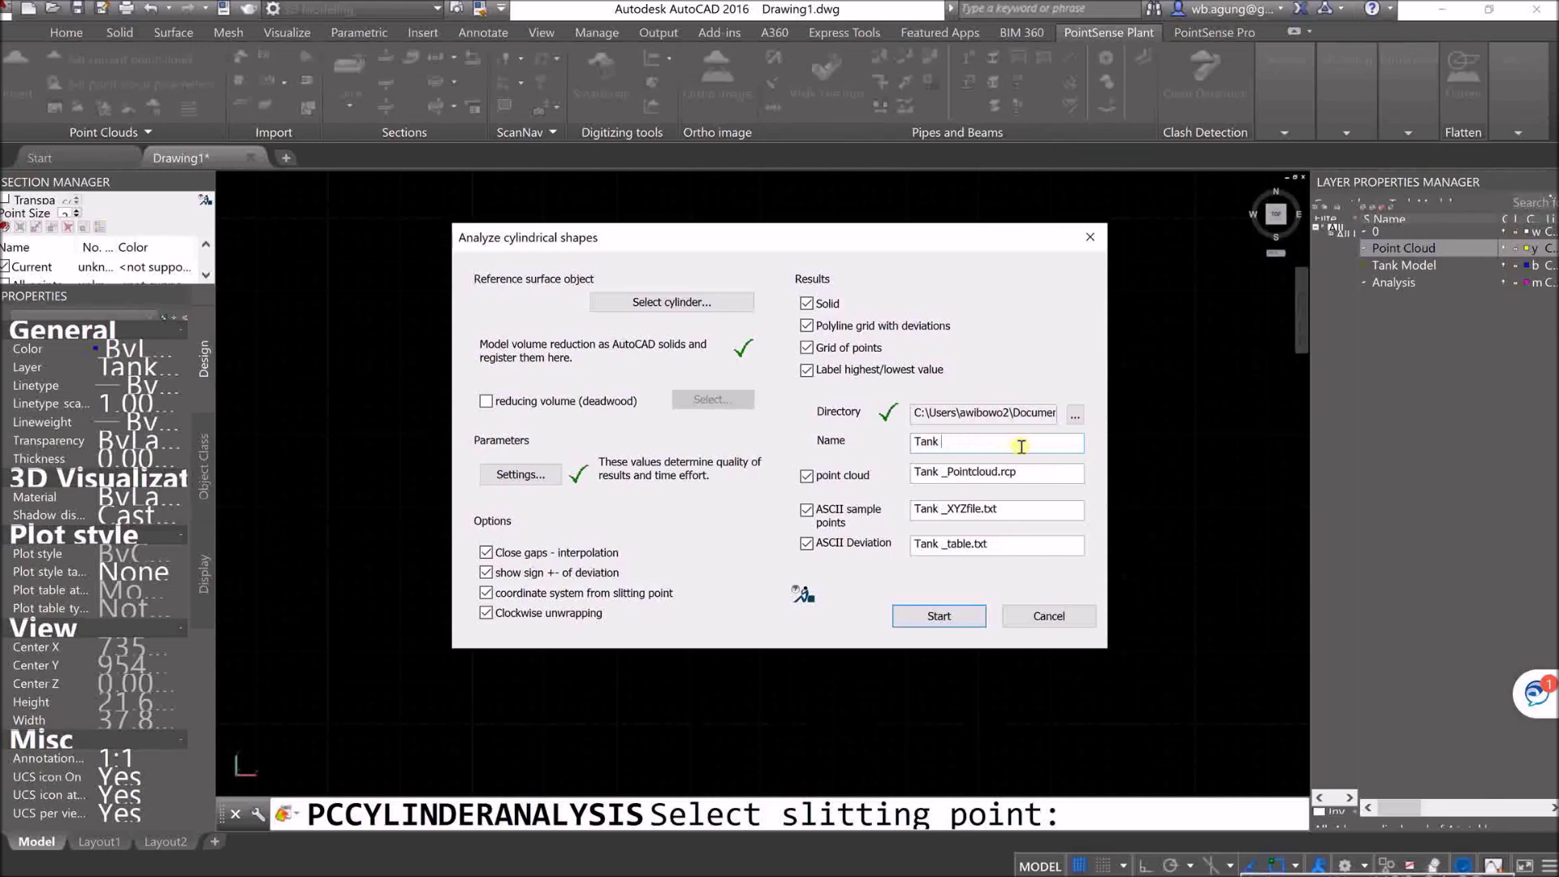
{"action": "type", "text": "An"}
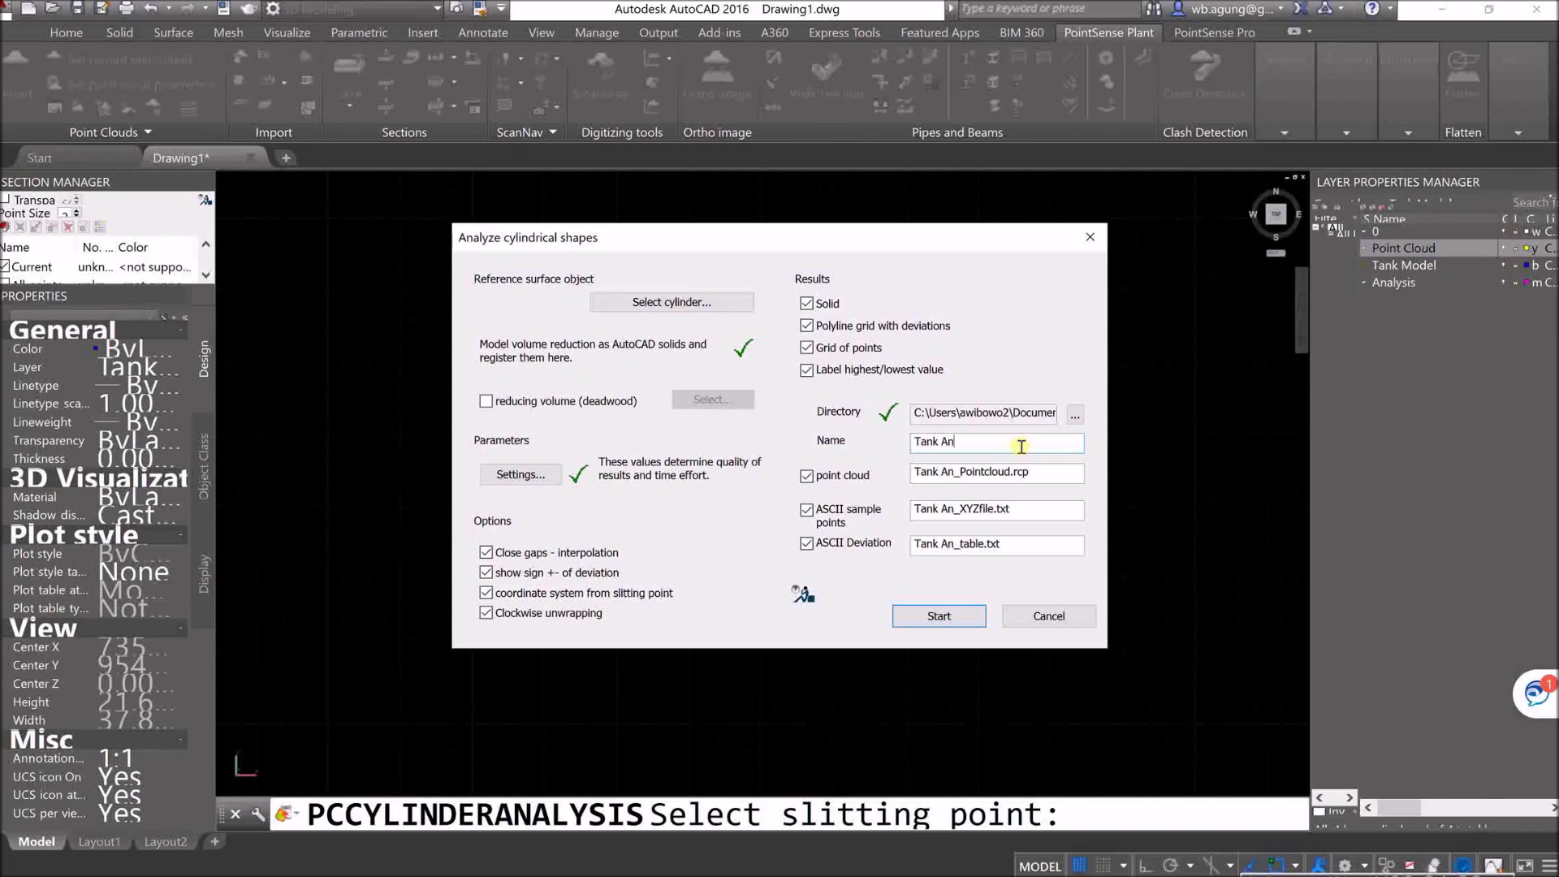
{"action": "type", "text": "aly"}
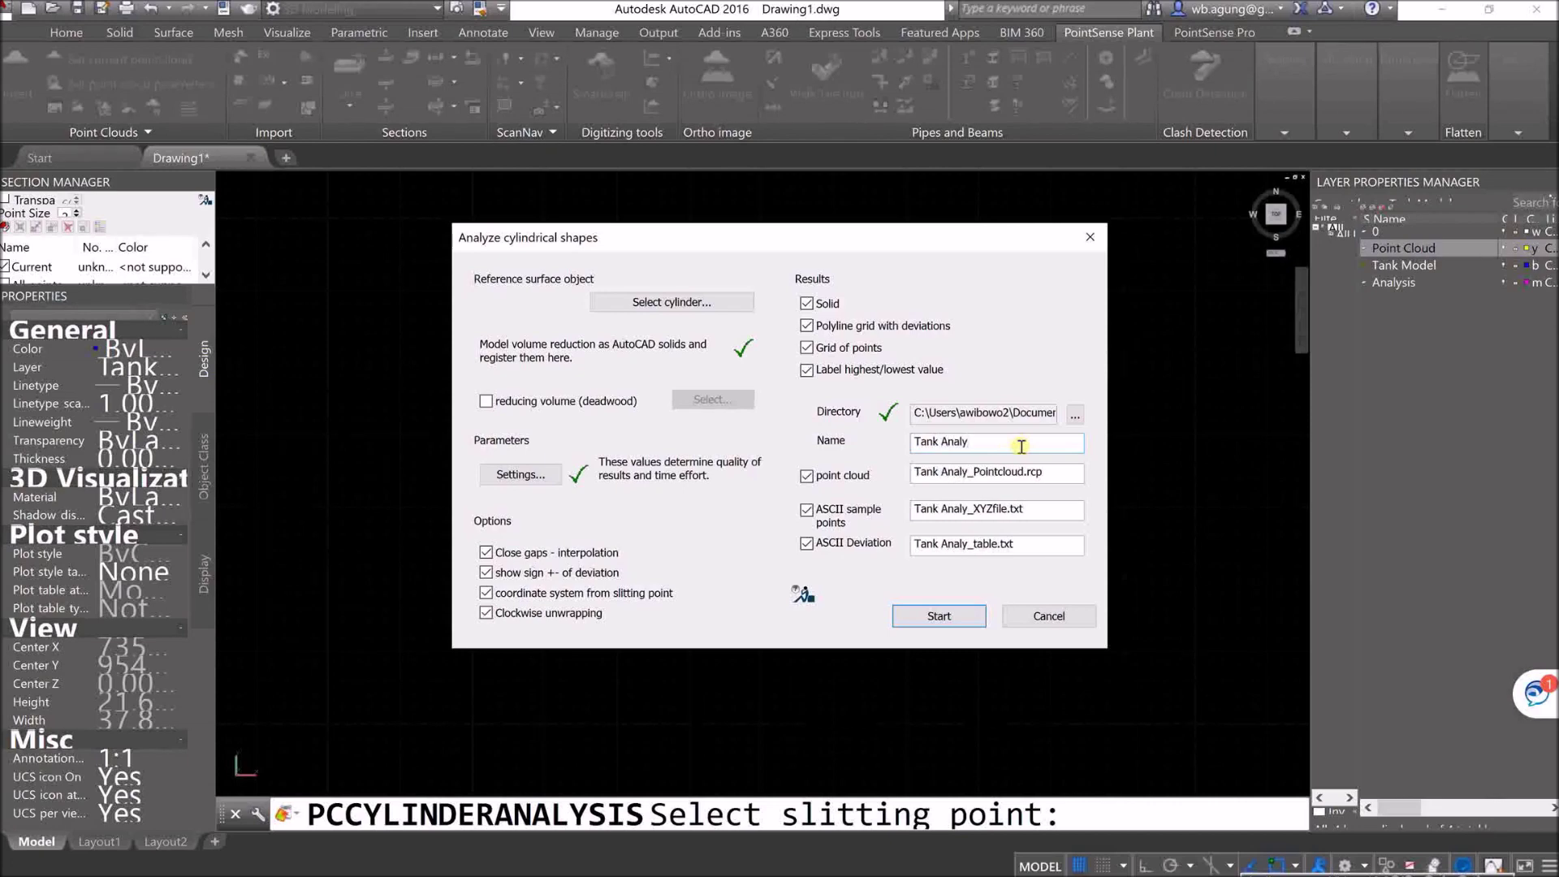
{"action": "type", "text": "sis"}
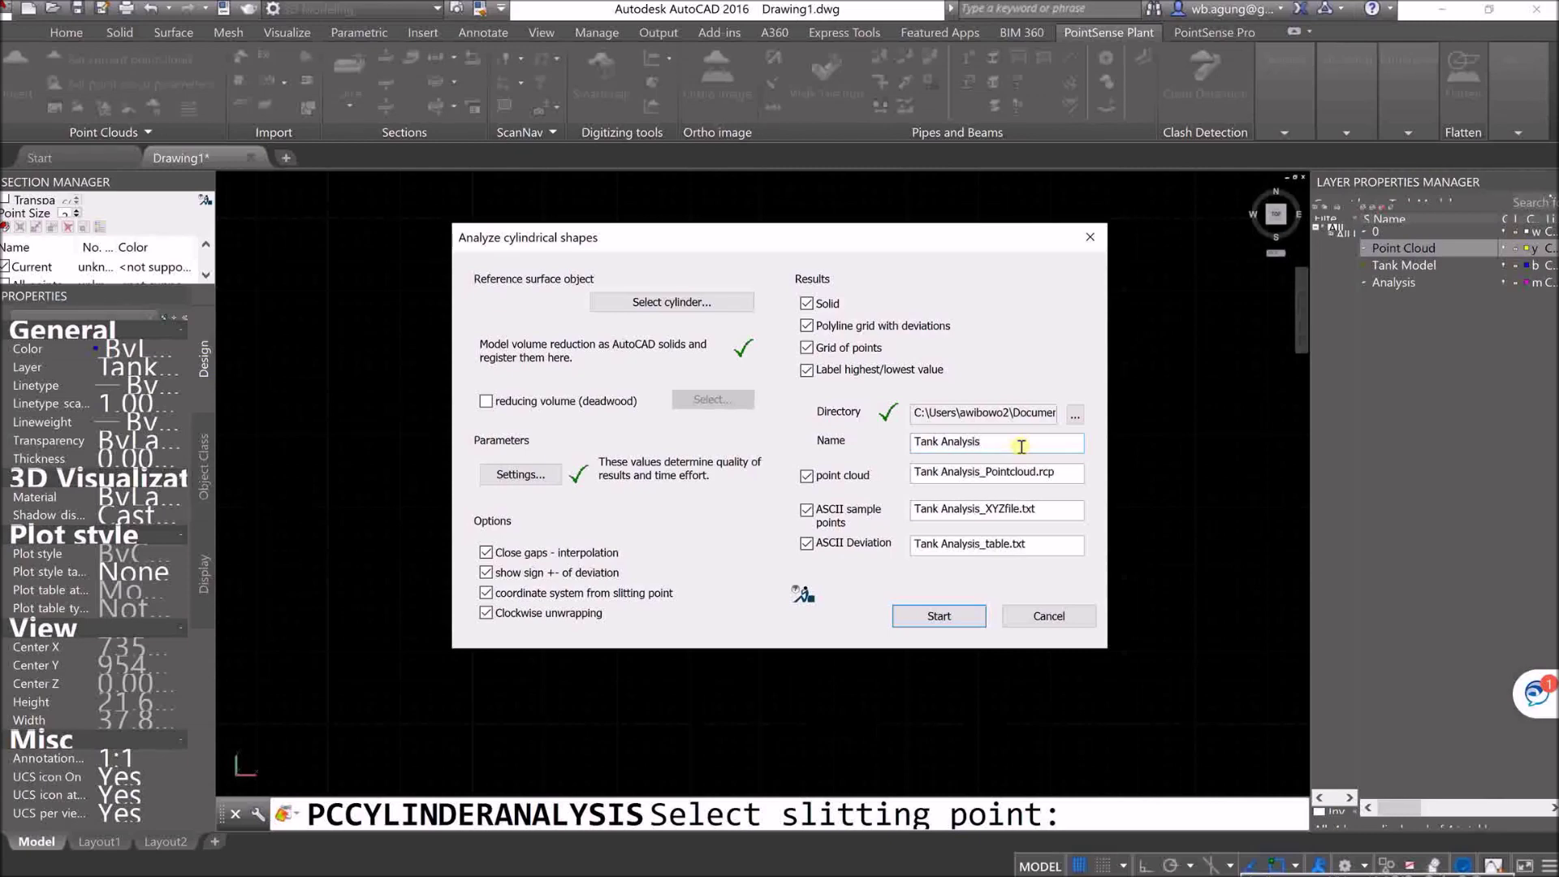
{"action": "key", "text": "Home"}
{"action": "type", "text": "Water"}
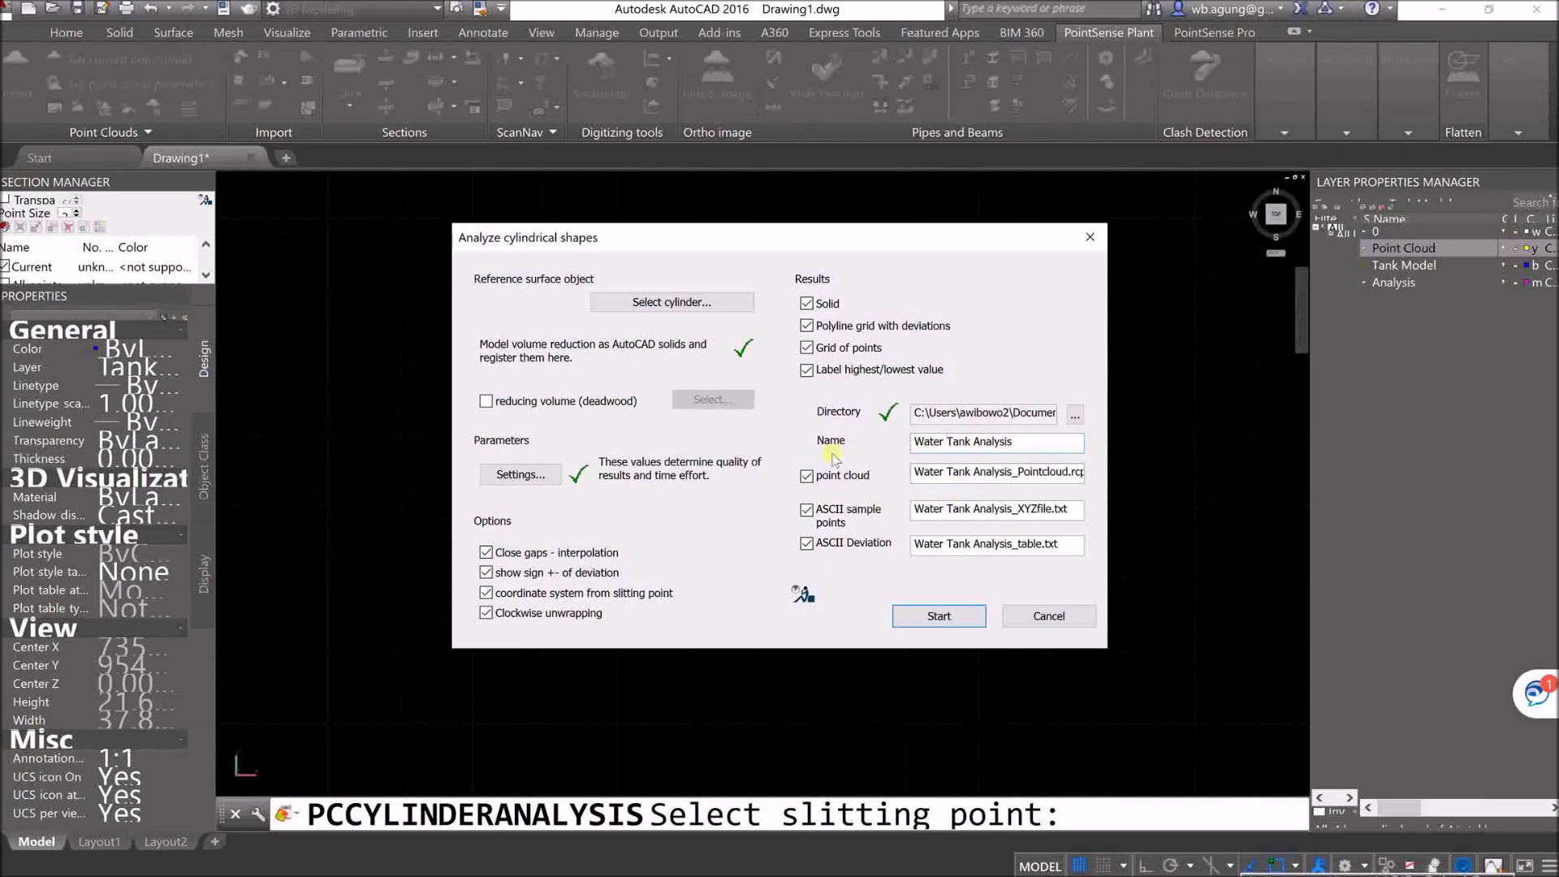
Step: Run the cylinder analysis with the ASCII Deviation output included
{"action": "left_click", "coordinate": [867, 545]}
{"action": "left_click", "coordinate": [854, 551]}
{"action": "left_click", "coordinate": [913, 618]}
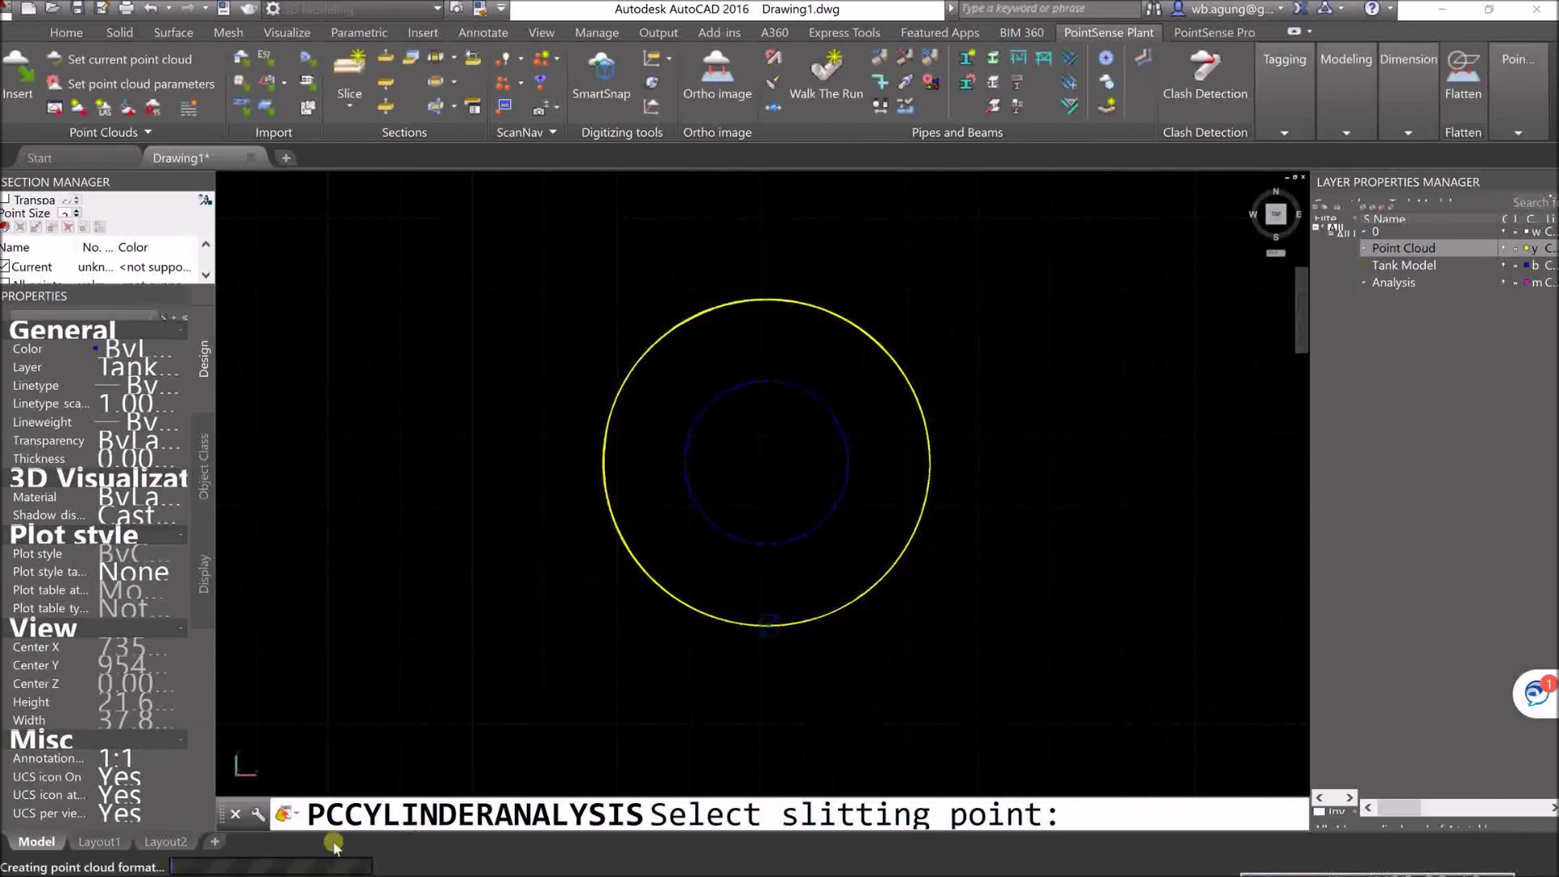
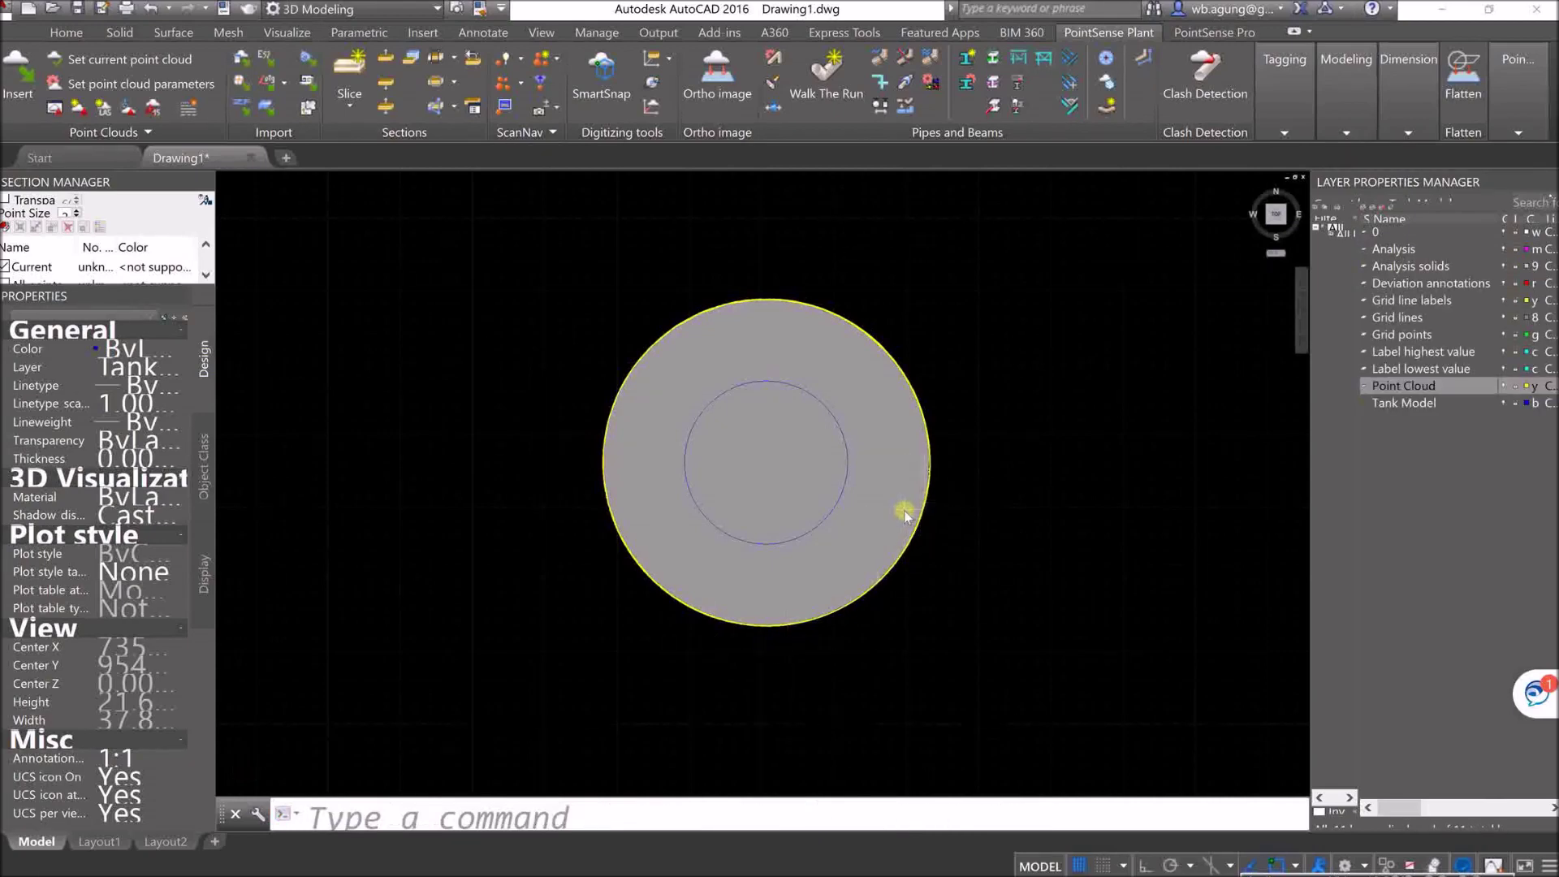
Step: Look over the surroundings of the analysed tank in top view and zoom to the drawing's extents
{"action": "scroll", "coordinate": [901, 512], "scroll_direction": "down", "scroll_amount": 2}
{"action": "scroll", "coordinate": [904, 510], "scroll_direction": "down", "scroll_amount": 3}
{"action": "middle_click_drag", "start_coordinate": [927, 523], "coordinate": [773, 524]}
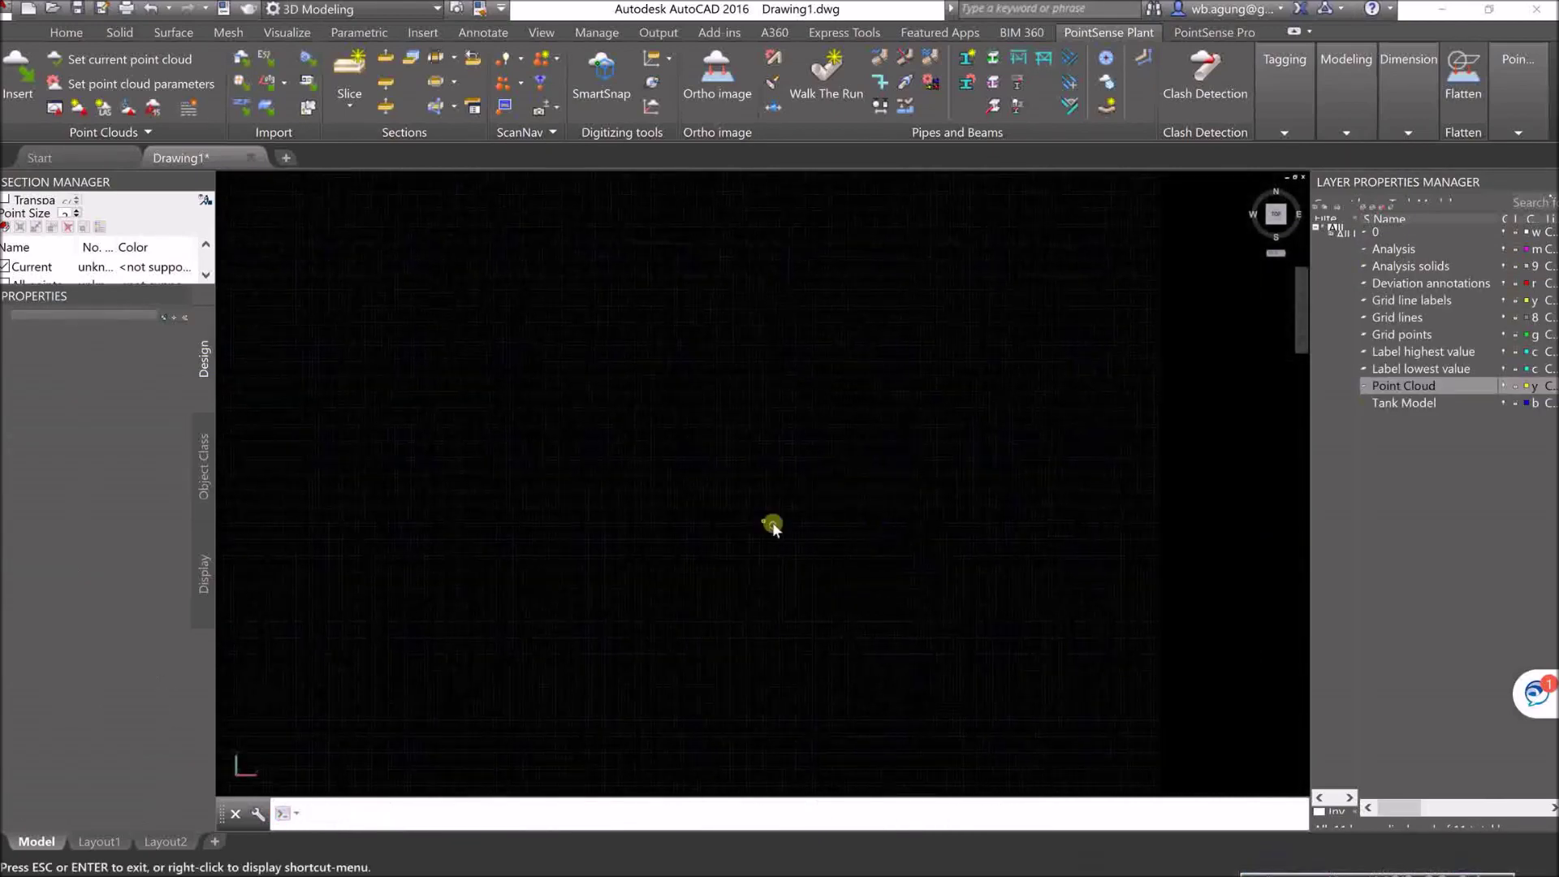
{"action": "scroll", "coordinate": [837, 523], "scroll_direction": "up", "scroll_amount": 3}
{"action": "scroll", "coordinate": [648, 529], "scroll_direction": "up", "scroll_amount": 3}
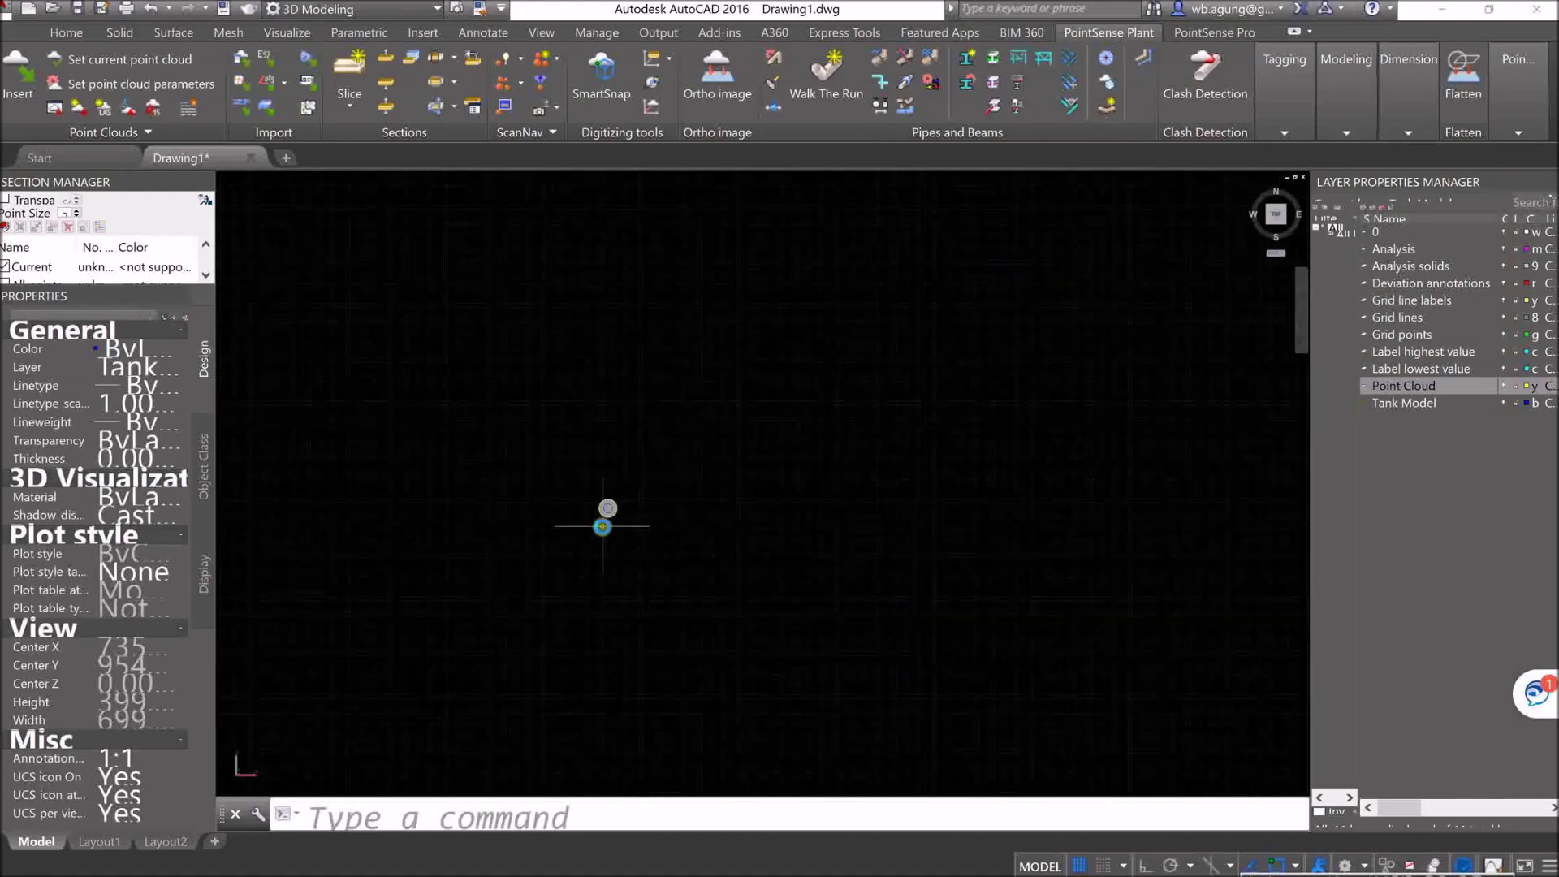
{"action": "type", "text": "z"}
{"action": "key", "text": "Return"}
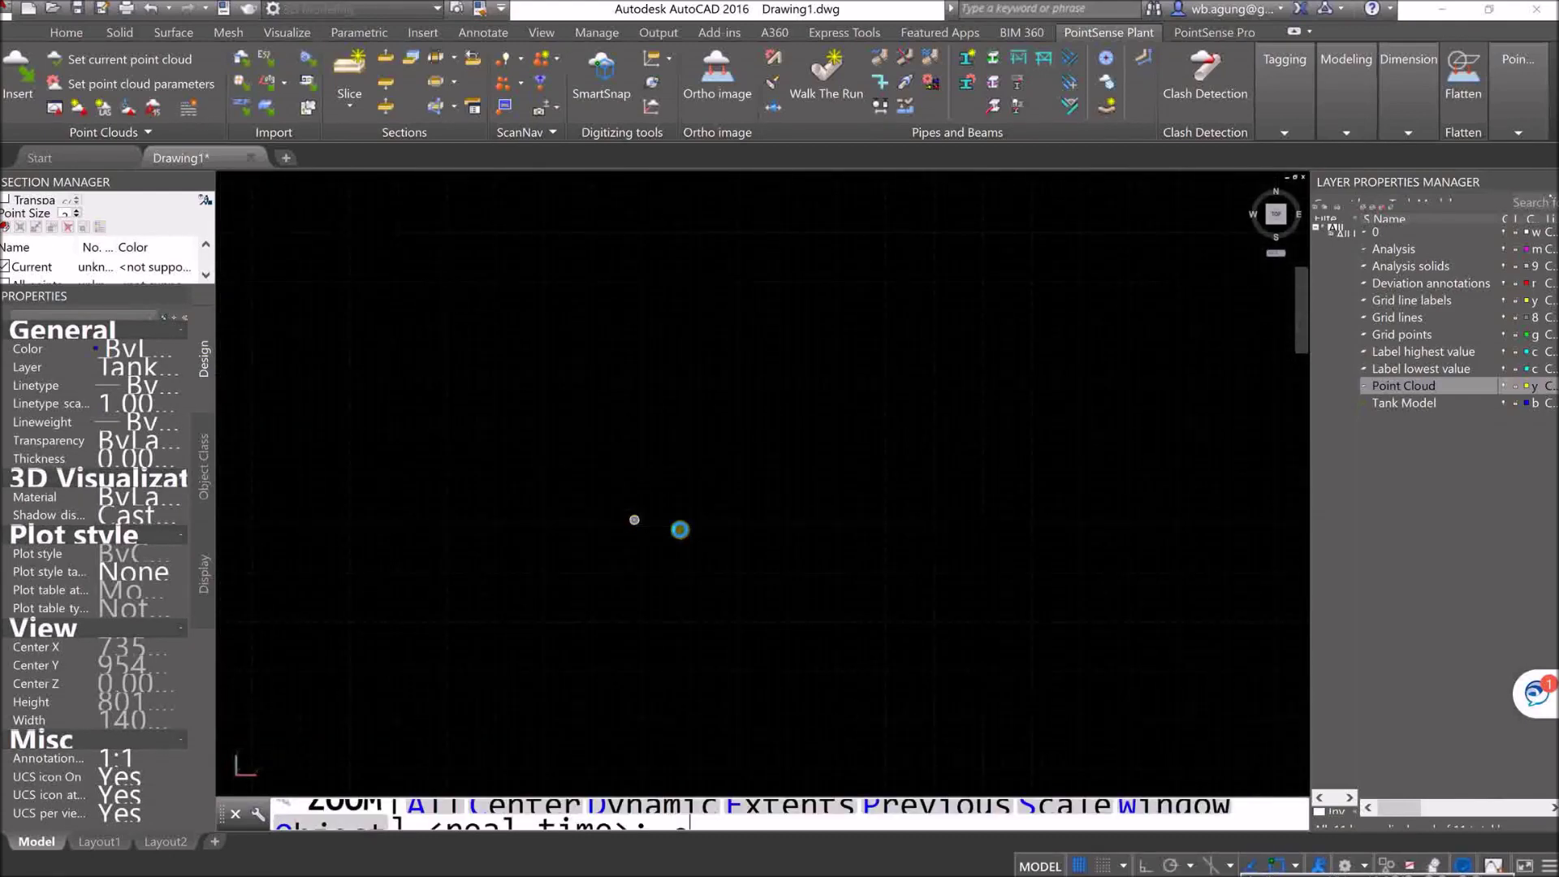
{"action": "key", "text": "Return"}
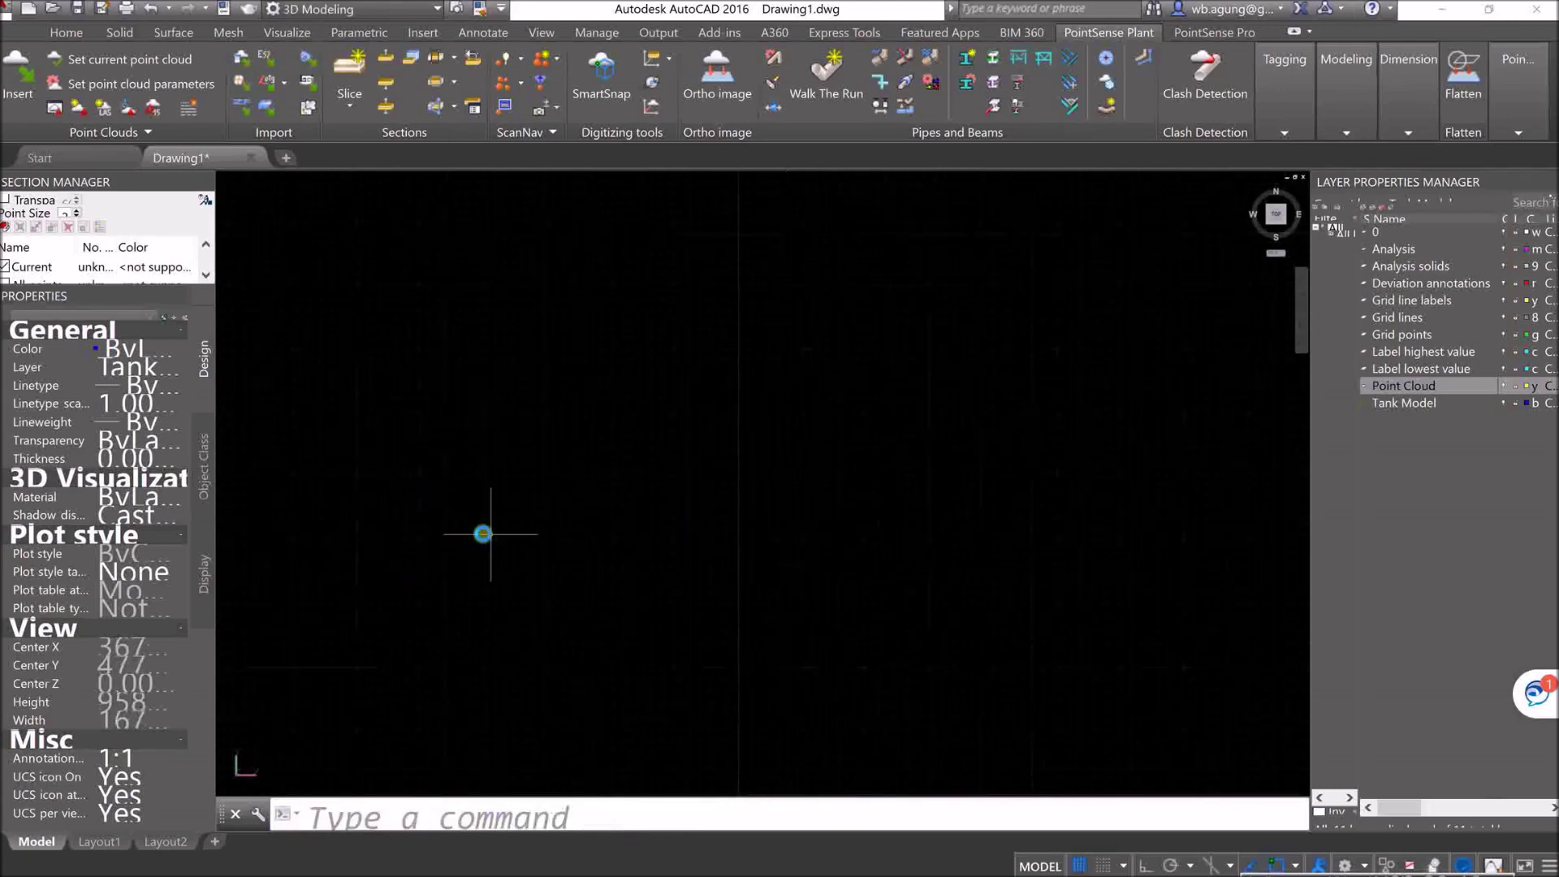
Step: Search the drawing around the origin for the analysis output, zoom to extents and return to the analysed tank
{"action": "scroll", "coordinate": [699, 572], "scroll_direction": "down", "scroll_amount": 10}
{"action": "scroll", "coordinate": [733, 576], "scroll_direction": "down", "scroll_amount": 10}
{"action": "scroll", "coordinate": [733, 577], "scroll_direction": "up", "scroll_amount": 16}
{"action": "left_click", "coordinate": [743, 447]}
{"action": "left_click", "coordinate": [670, 488]}
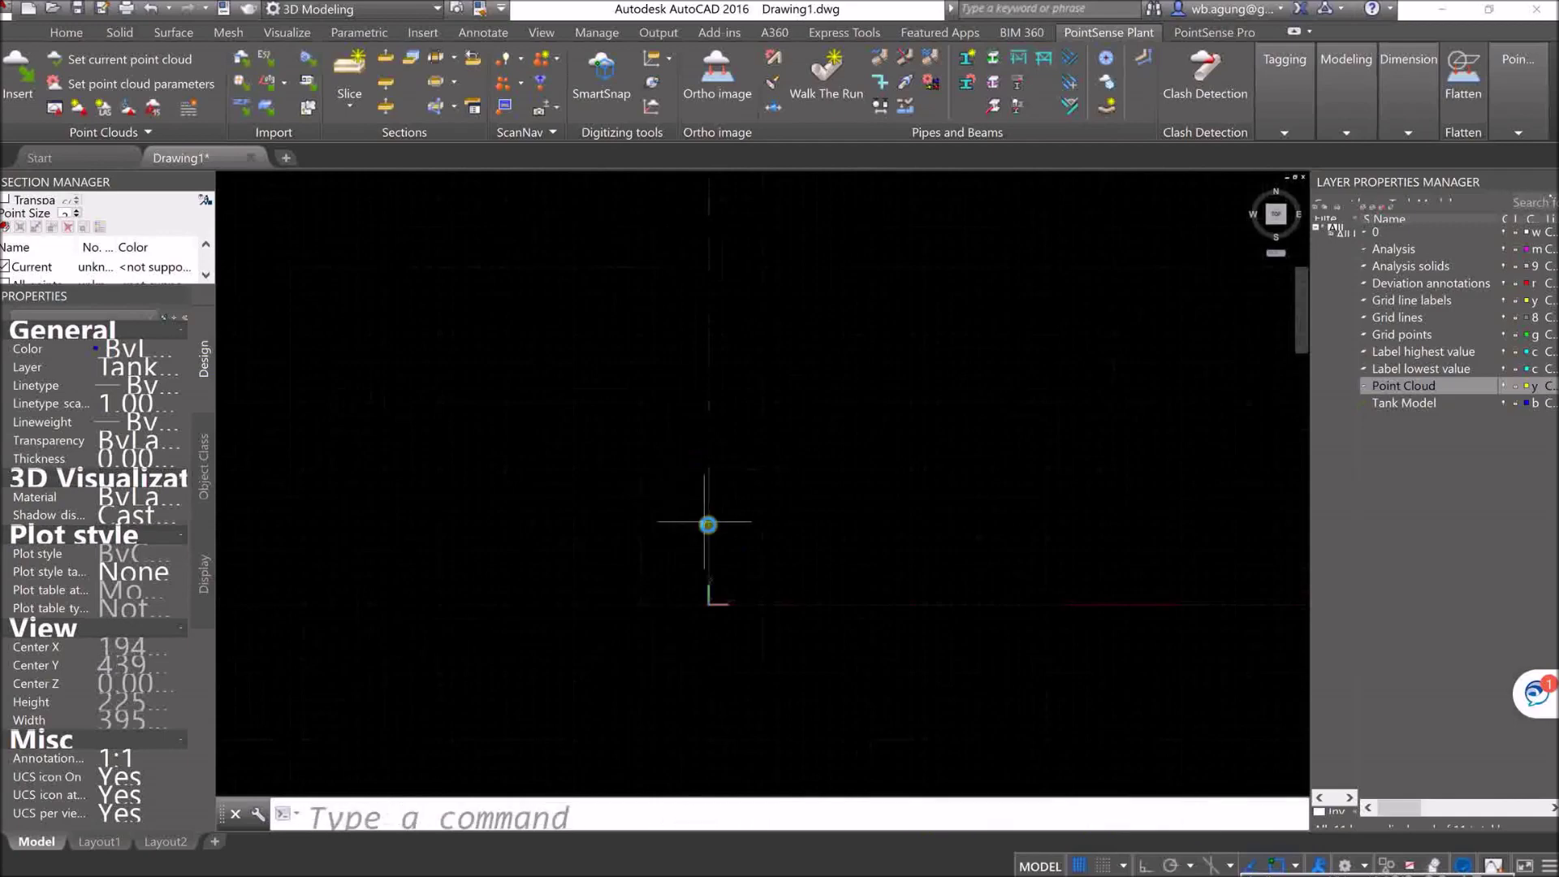
{"action": "type", "text": "z"}
{"action": "key", "text": "Return"}
{"action": "type", "text": "e"}
{"action": "key", "text": "Return"}
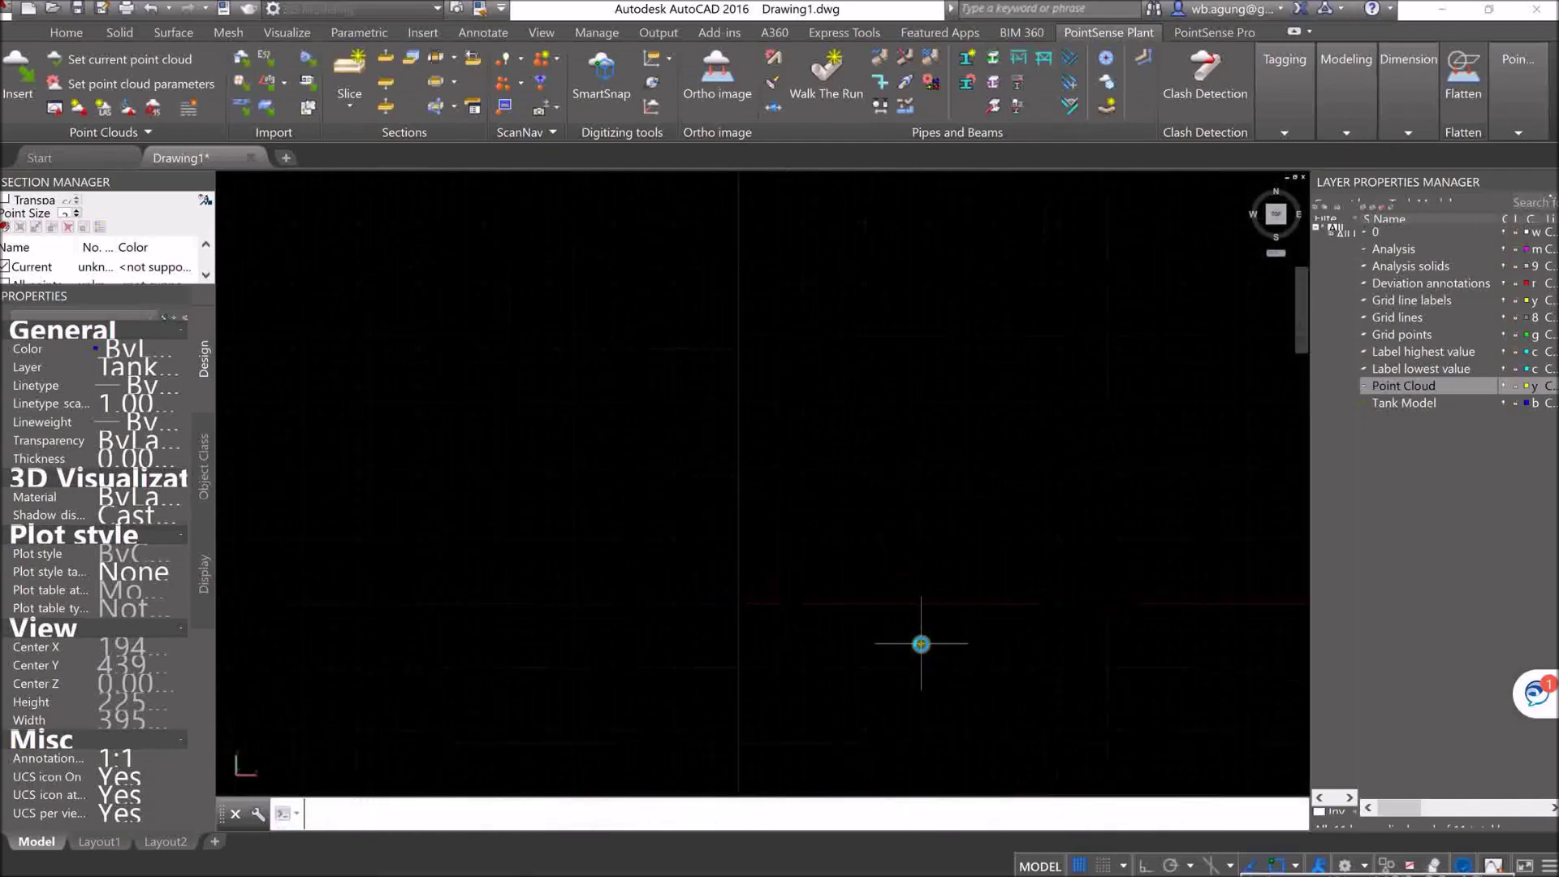
{"action": "scroll", "coordinate": [828, 626], "scroll_direction": "down", "scroll_amount": 20}
{"action": "scroll", "coordinate": [827, 570], "scroll_direction": "up", "scroll_amount": 3}
{"action": "scroll", "coordinate": [807, 559], "scroll_direction": "up", "scroll_amount": 15}
{"action": "scroll", "coordinate": [758, 532], "scroll_direction": "up", "scroll_amount": 15}
{"action": "scroll", "coordinate": [850, 566], "scroll_direction": "up", "scroll_amount": 15}
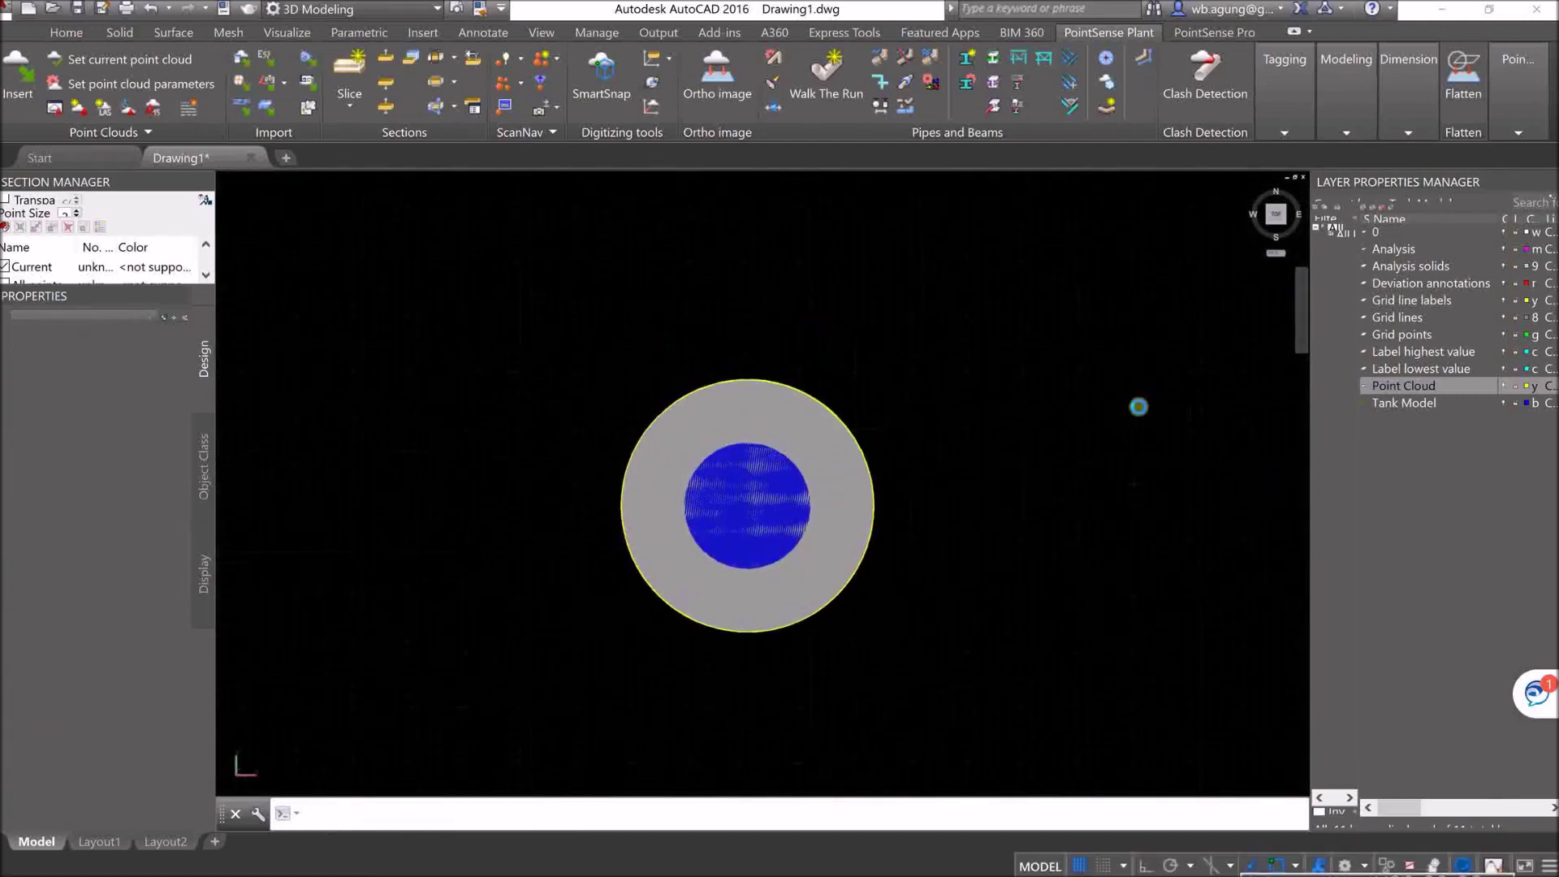
Step: Orbit the analysed tank from the top view to a tilted view and inspect its wall and top
{"action": "left_click", "coordinate": [1302, 334]}
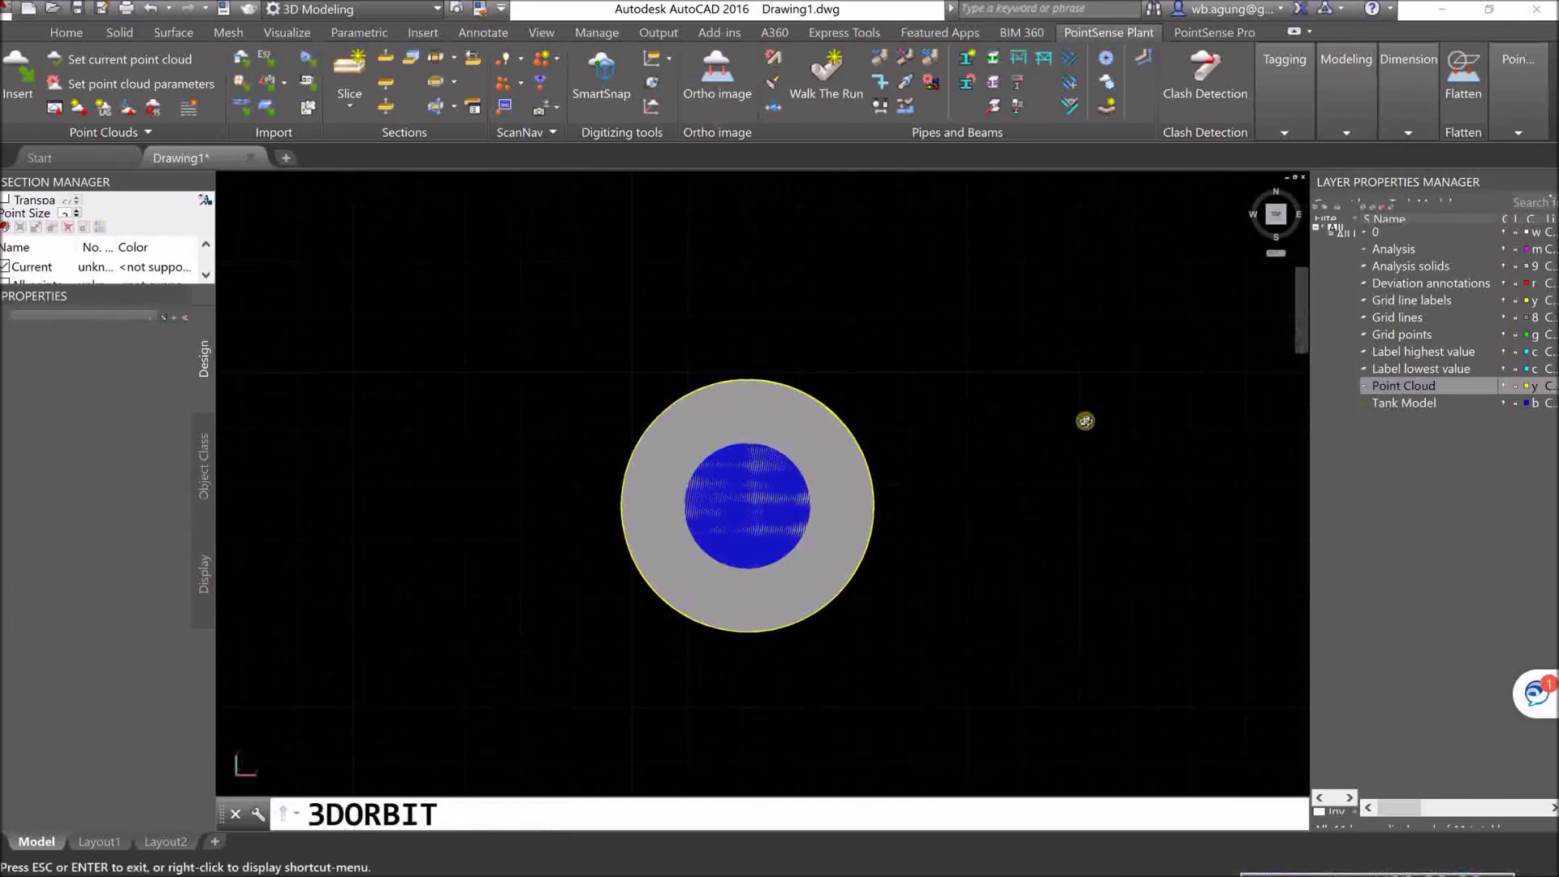
{"action": "left_click_drag", "start_coordinate": [808, 552], "coordinate": [803, 407]}
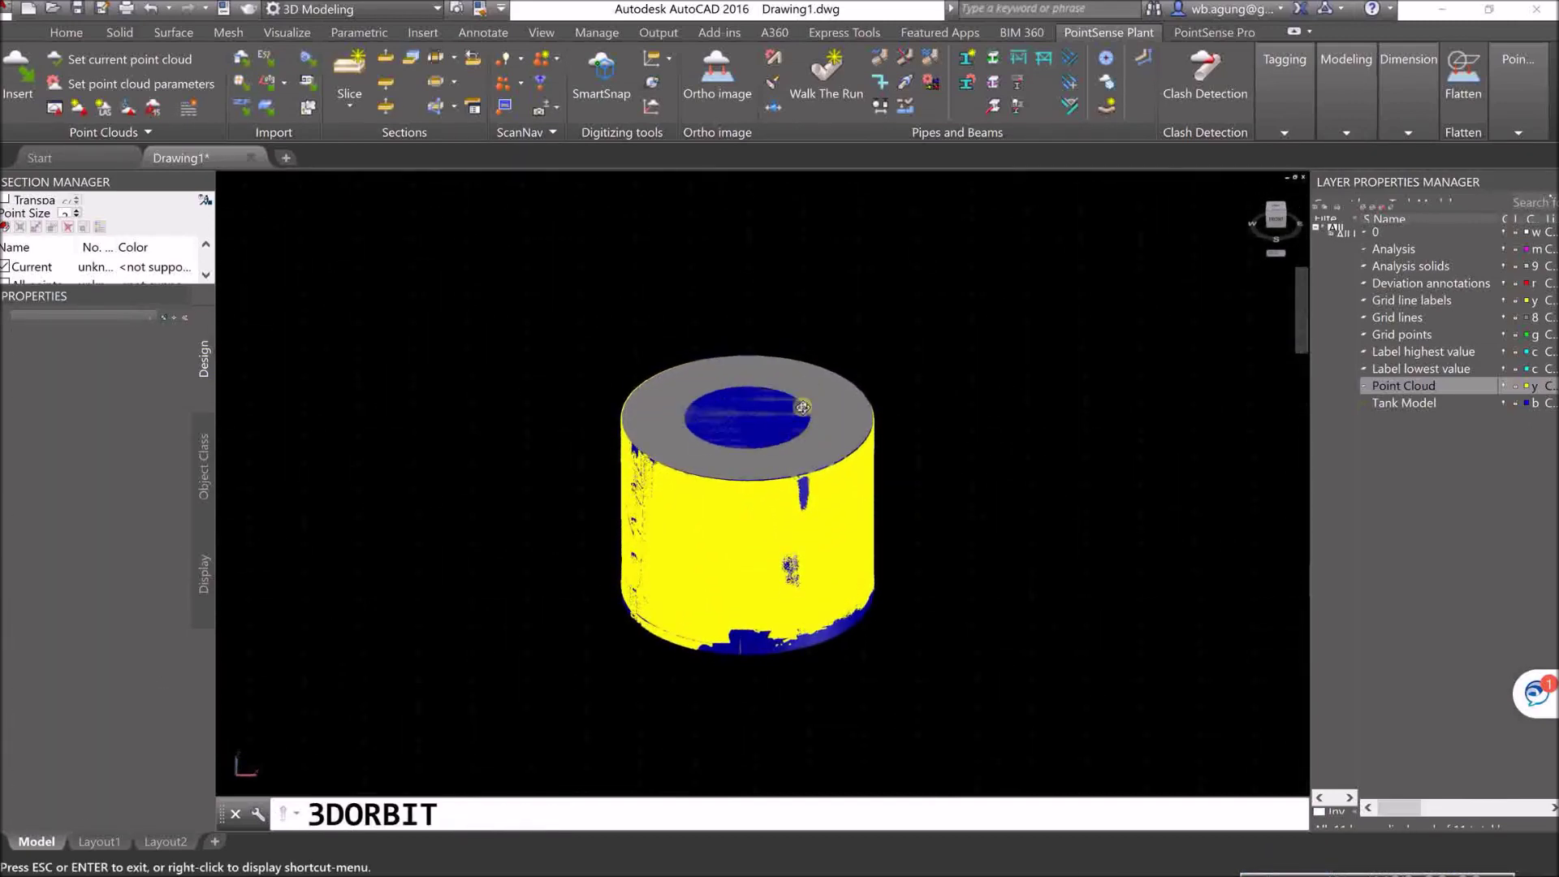
{"action": "scroll", "coordinate": [803, 407], "scroll_direction": "up", "scroll_amount": 5}
{"action": "key", "text": "Escape"}
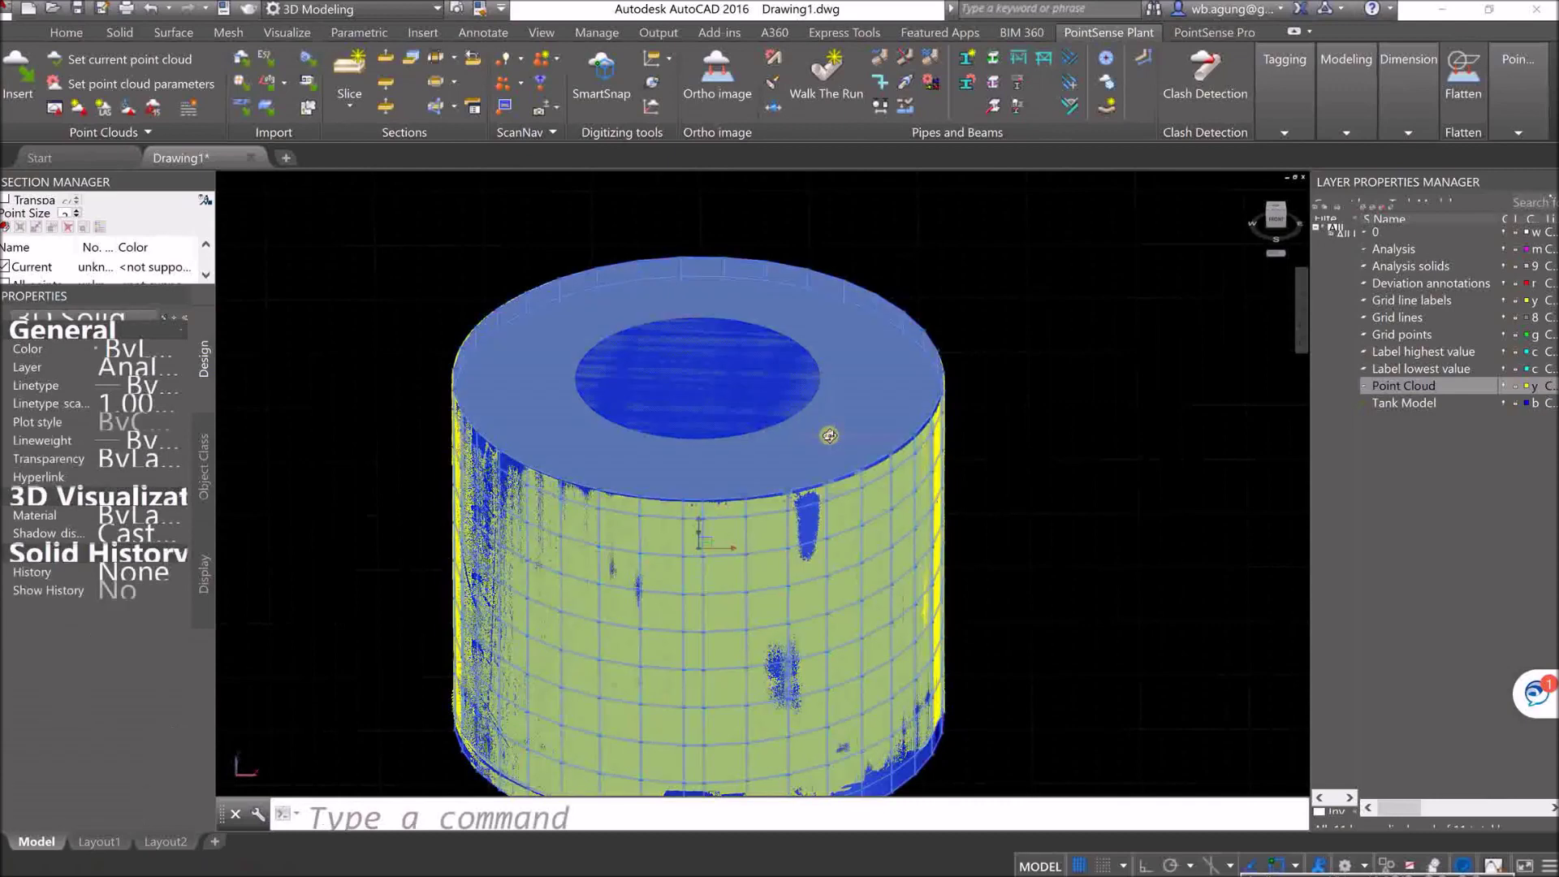
{"action": "key", "text": "Escape"}
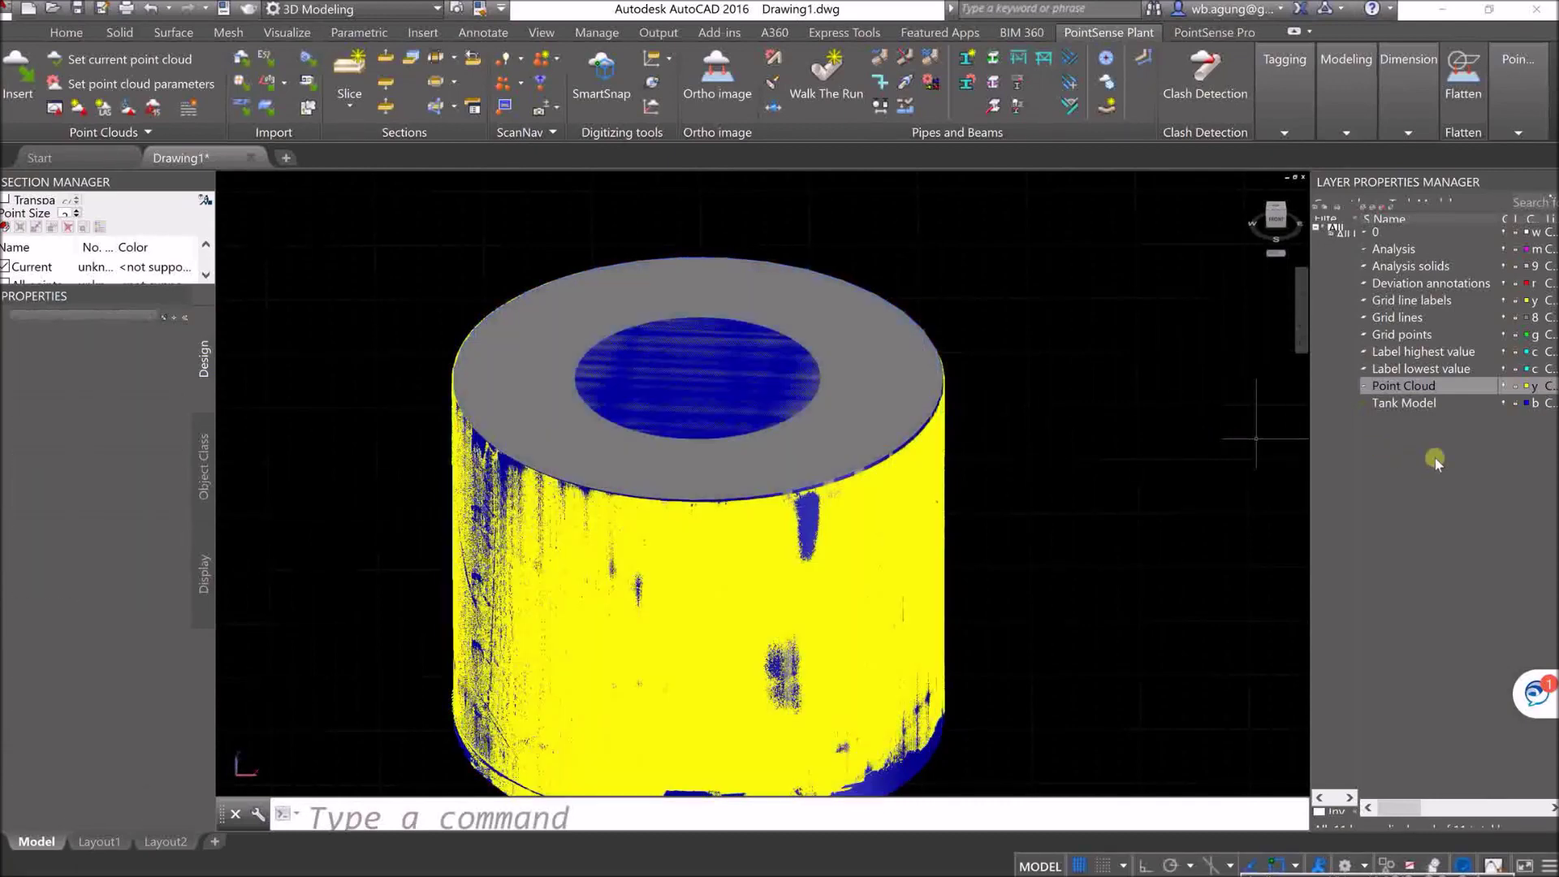
Step: Turn off the Analysis solids layer, checking its visibility on the tank, and return to the top view
{"action": "left_click", "coordinate": [1445, 268]}
{"action": "left_click", "coordinate": [1504, 267]}
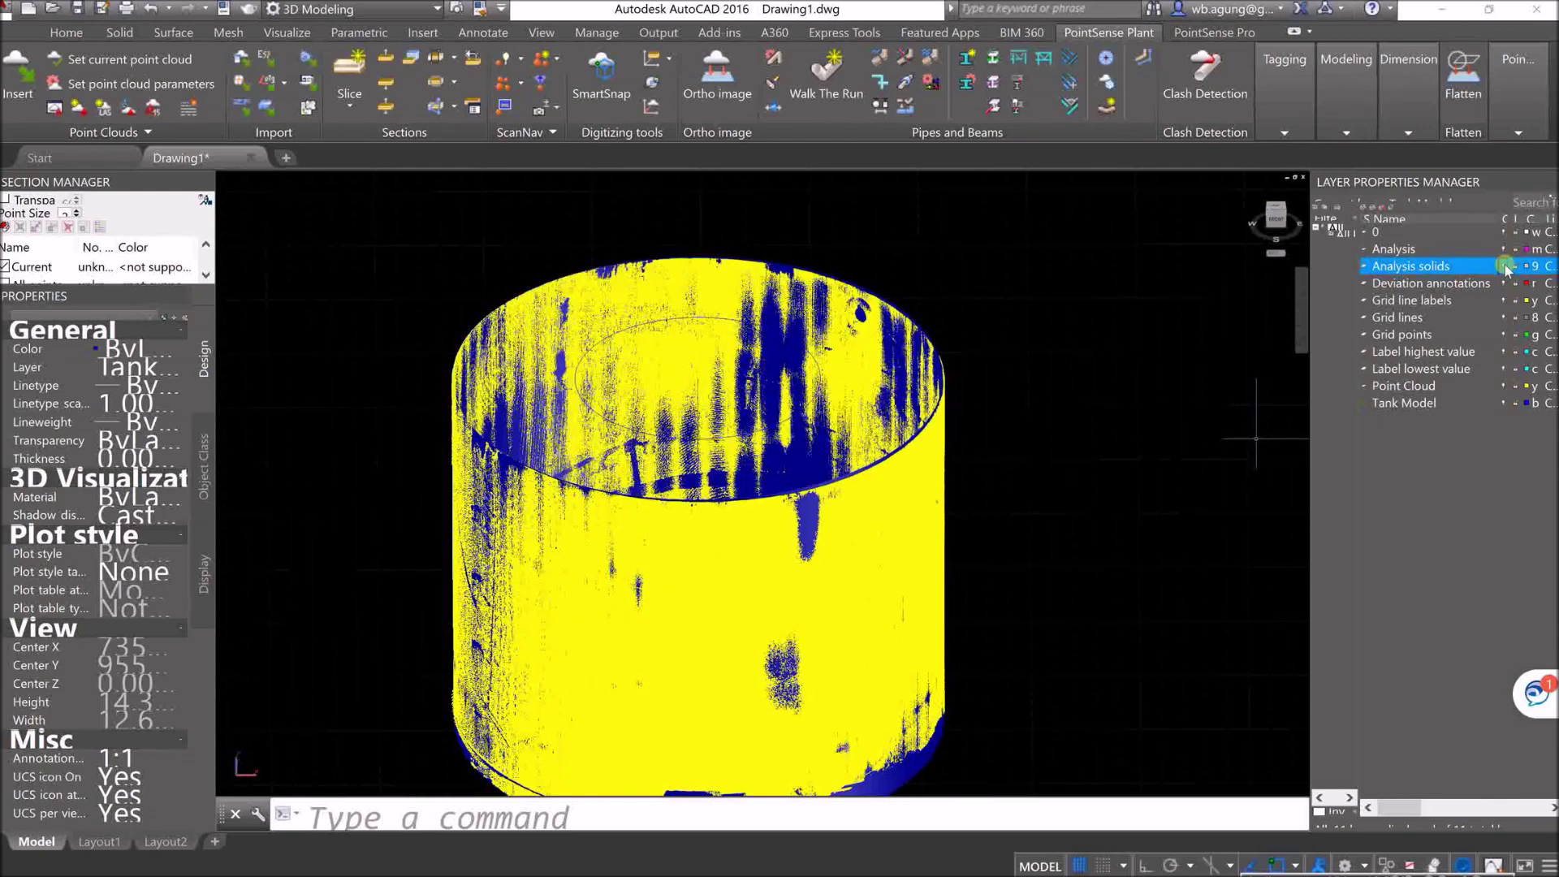
{"action": "left_click", "coordinate": [1504, 267]}
{"action": "left_click", "coordinate": [1505, 267]}
{"action": "left_click", "coordinate": [1276, 206]}
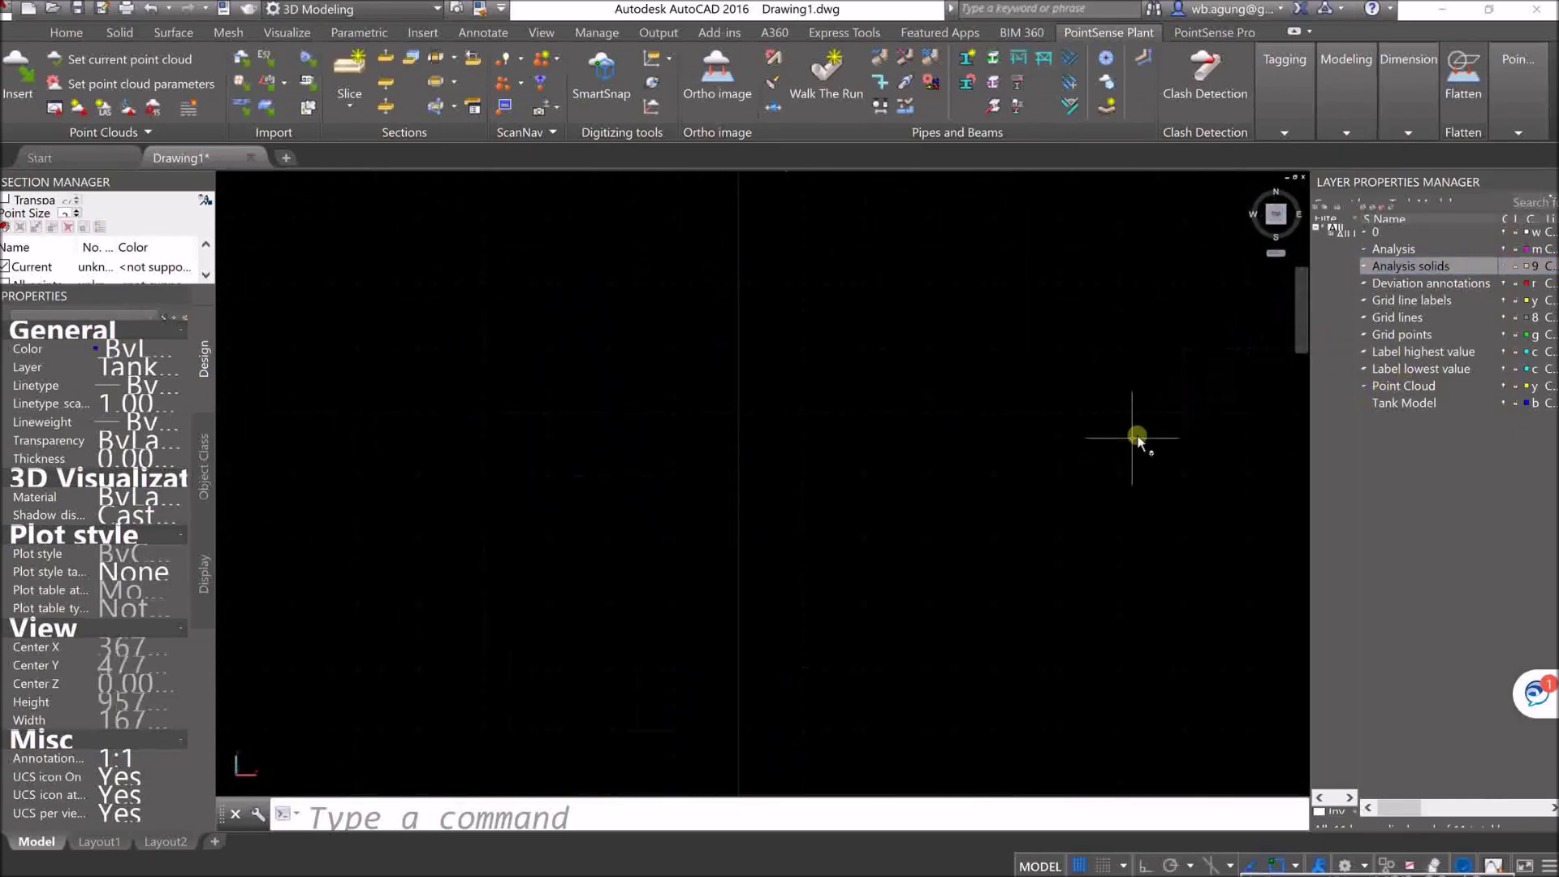
Step: Zoom to the drawing's extents, select all objects and search near the origin for the flattened analysis grid
{"action": "scroll", "coordinate": [896, 619], "scroll_direction": "down", "scroll_amount": 5}
{"action": "type", "text": "z"}
{"action": "key", "text": "Return"}
{"action": "type", "text": "e"}
{"action": "key", "text": "Return"}
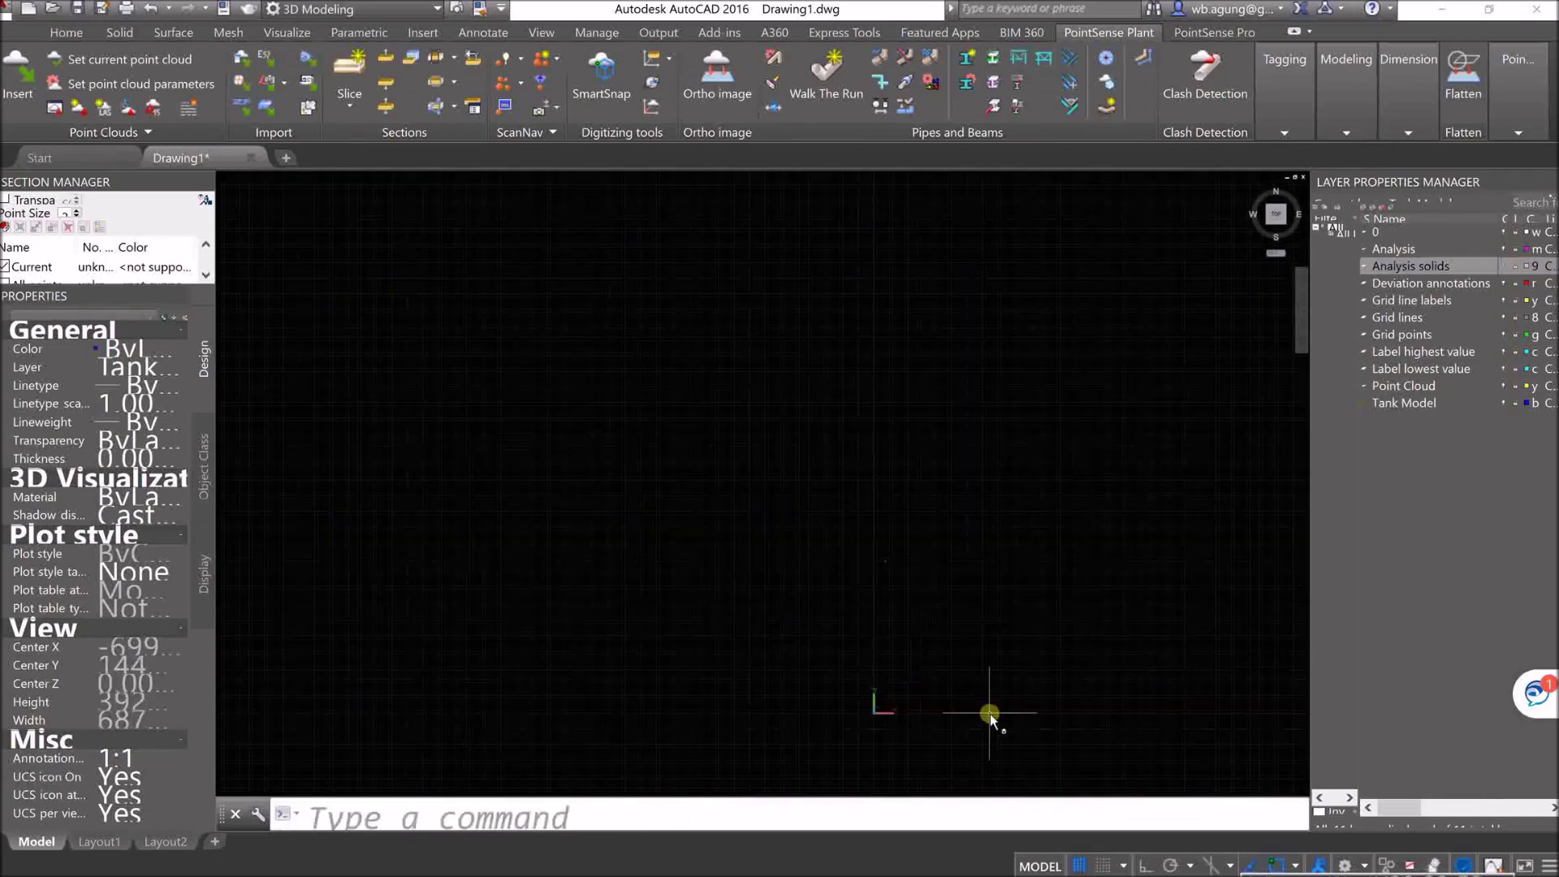
{"action": "key", "text": "ctrl+a"}
{"action": "key", "text": "Escape"}
{"action": "left_click", "coordinate": [946, 613]}
{"action": "left_click", "coordinate": [815, 654]}
{"action": "left_click", "coordinate": [910, 684]}
{"action": "left_click", "coordinate": [894, 712]}
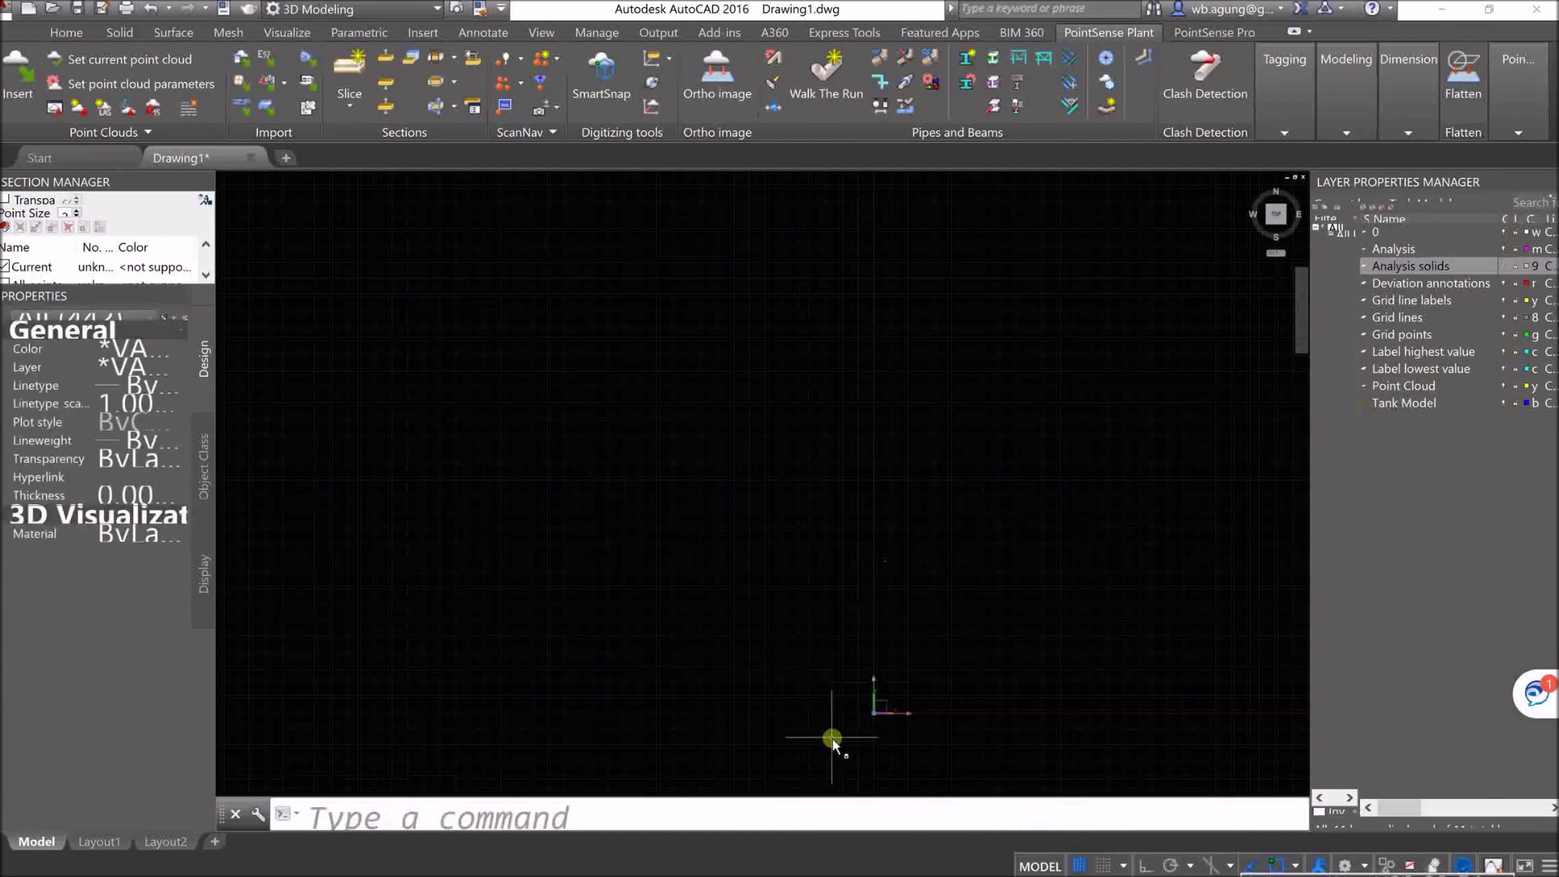
{"action": "scroll", "coordinate": [830, 656], "scroll_direction": "down", "scroll_amount": 4}
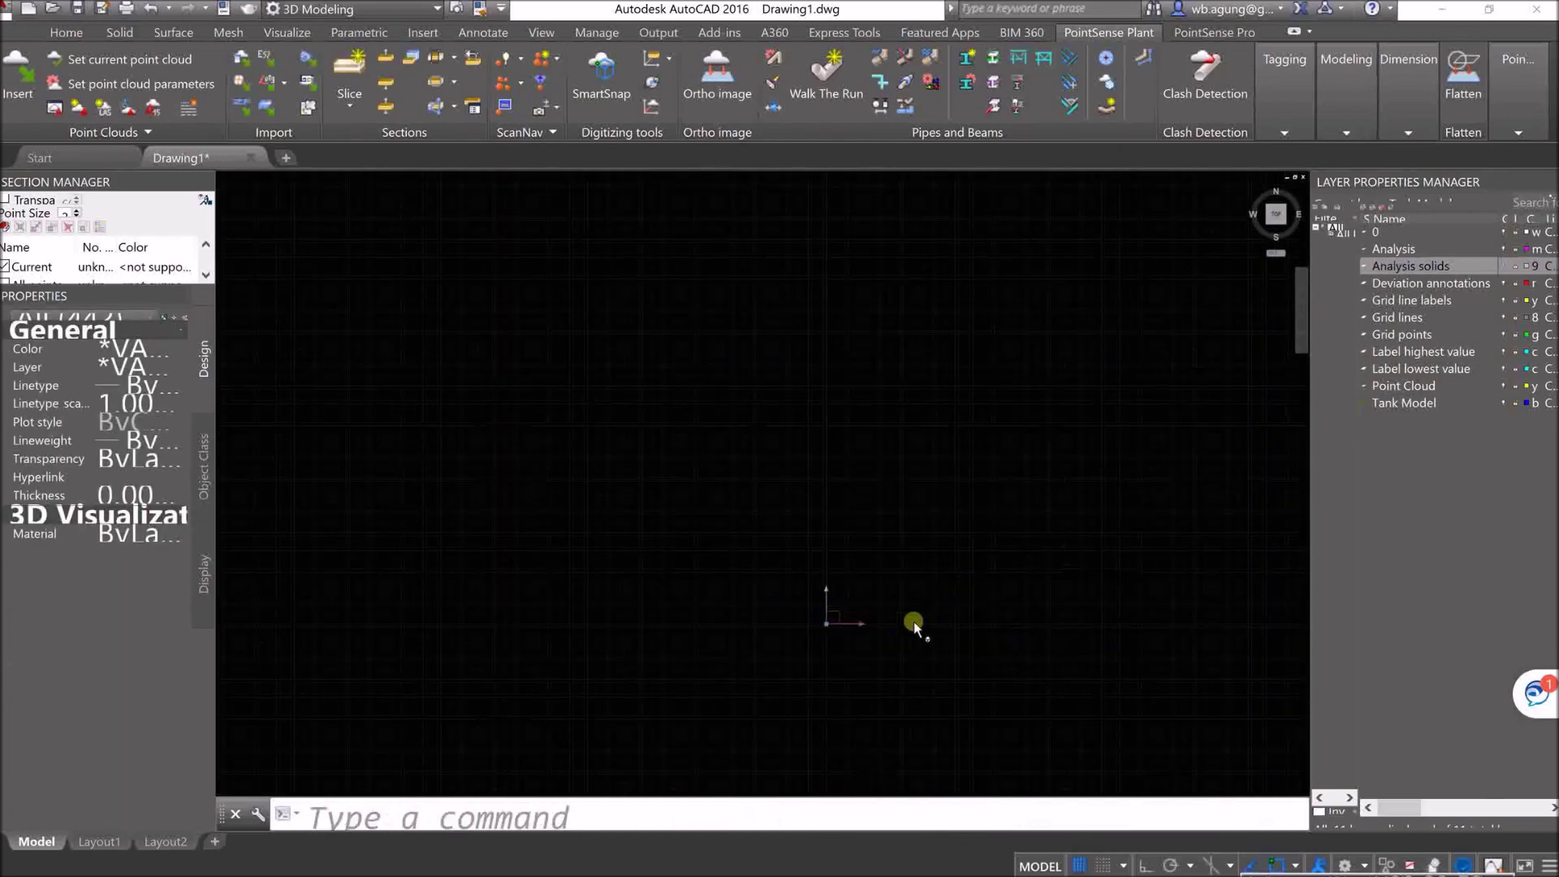
{"action": "scroll", "coordinate": [904, 729], "scroll_direction": "down", "scroll_amount": 4}
{"action": "scroll", "coordinate": [914, 714], "scroll_direction": "up", "scroll_amount": 5}
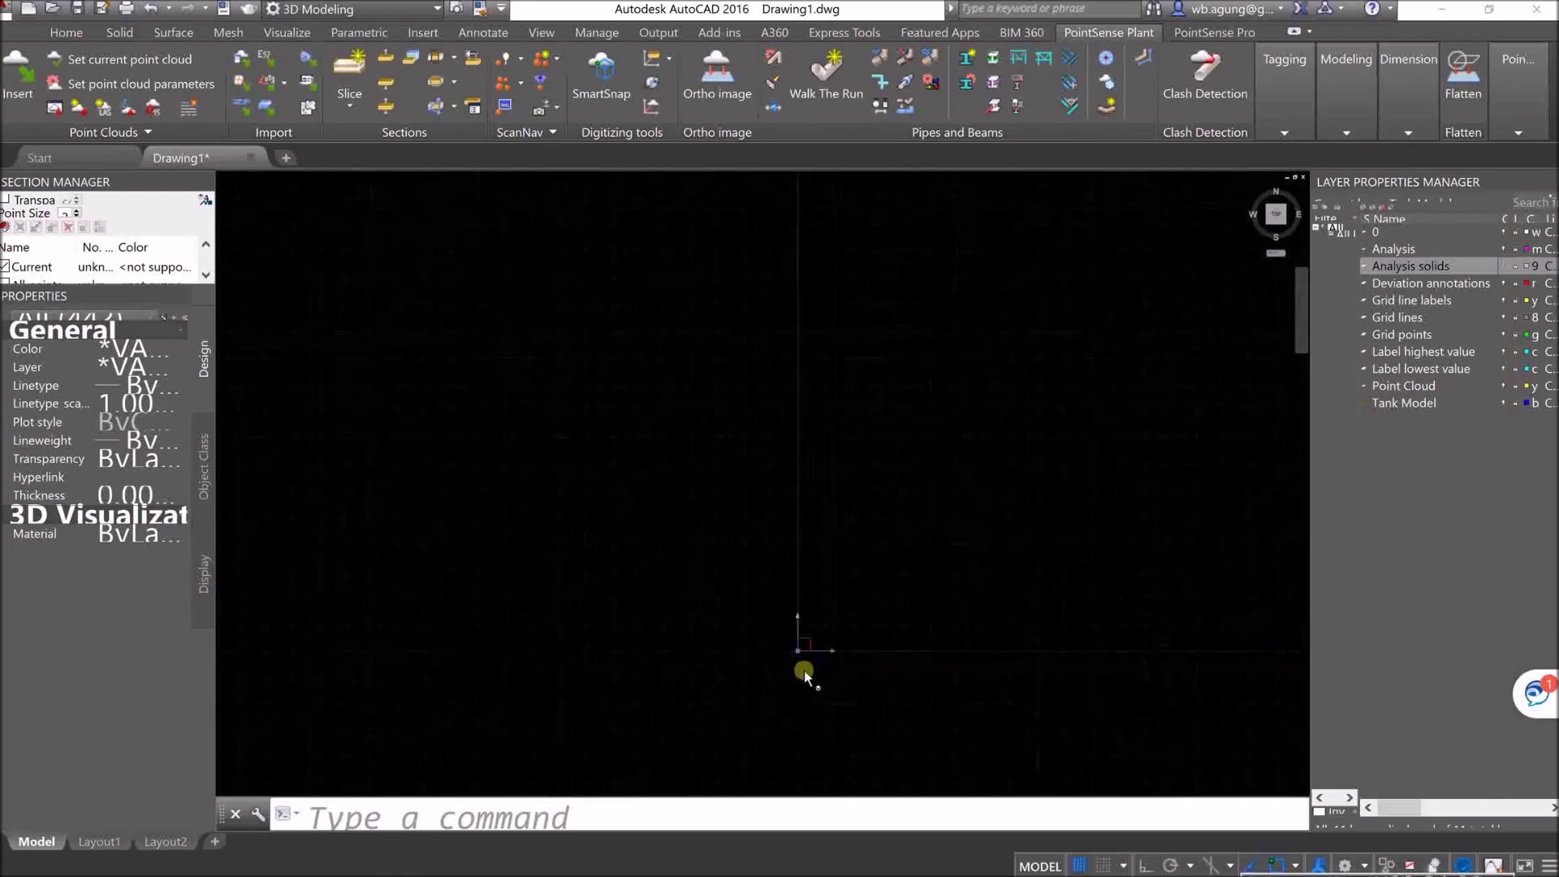
{"action": "scroll", "coordinate": [791, 660], "scroll_direction": "down", "scroll_amount": 4}
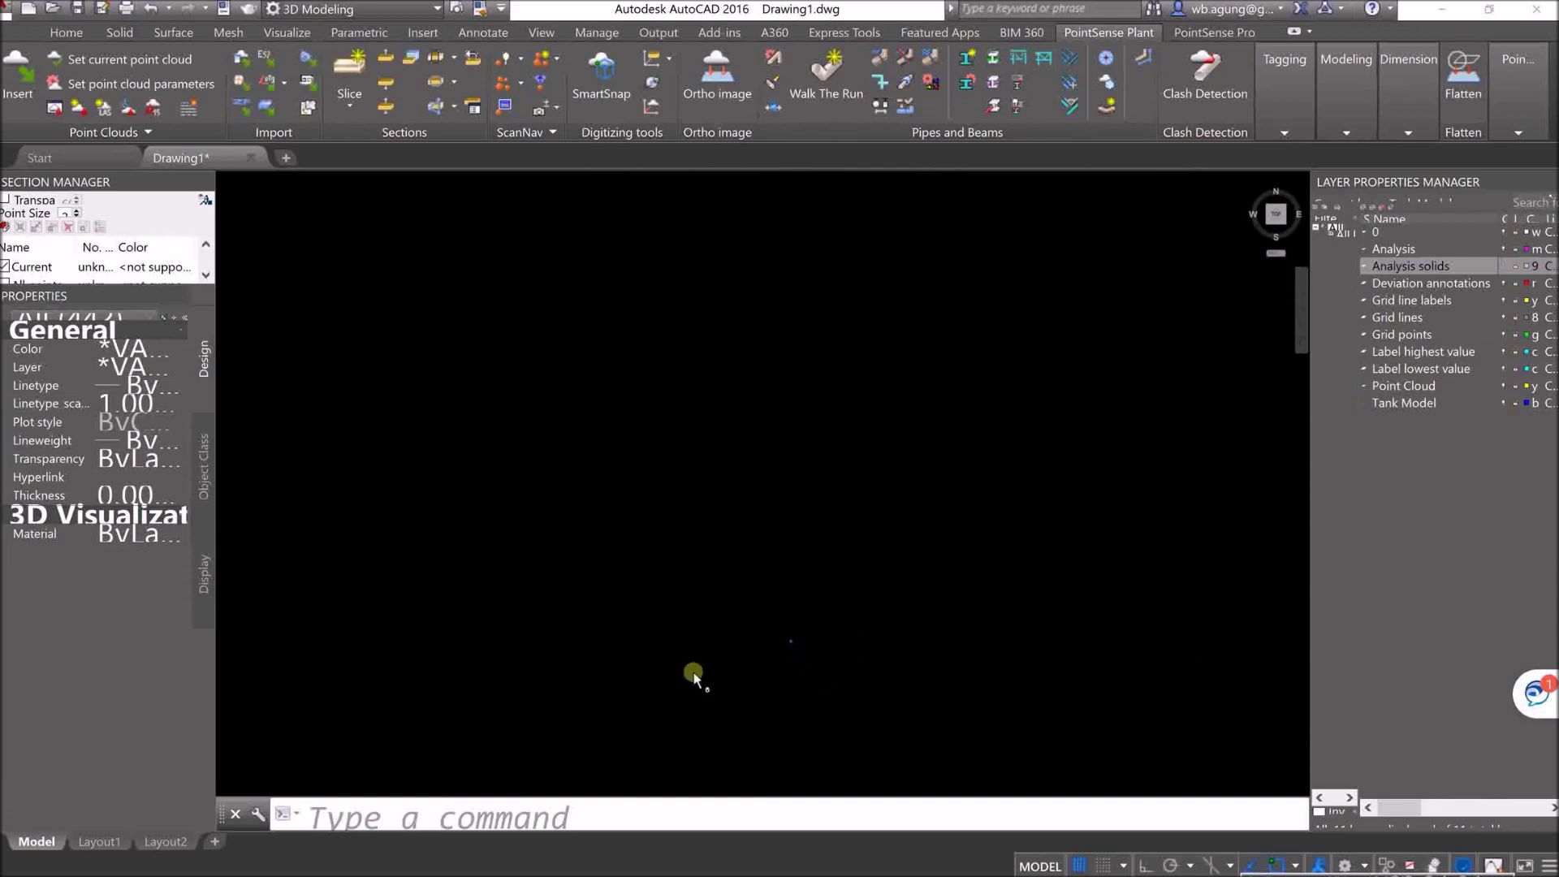
{"action": "key", "text": "Escape"}
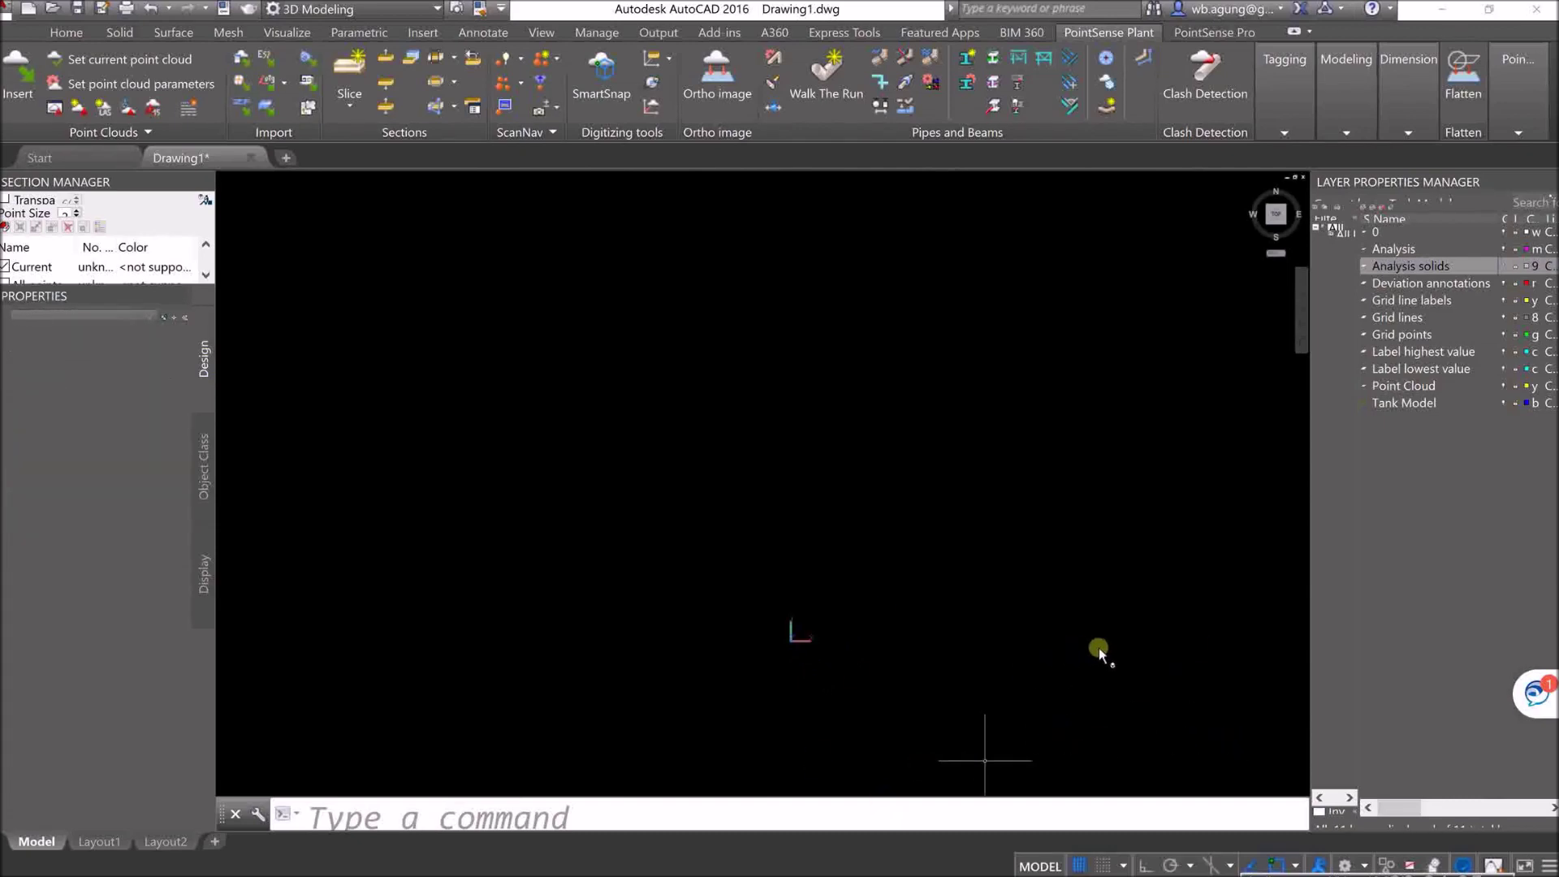
Step: Zoom in with windows beside the UCS origin until the unrolled deviation grid fills much of the view
{"action": "type", "text": "z"}
{"action": "key", "text": "Return"}
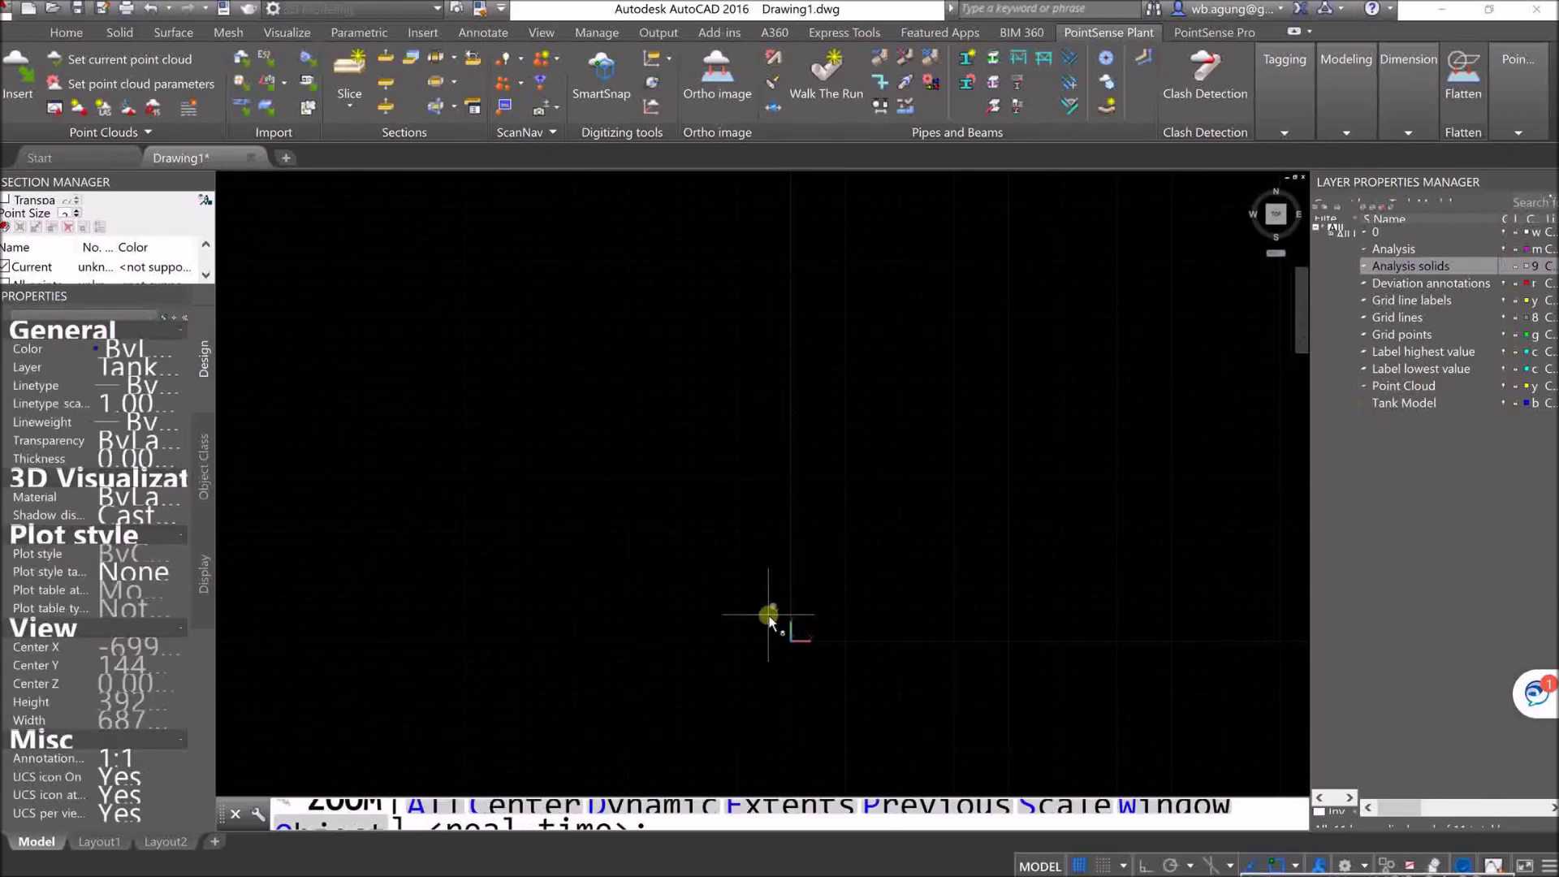
{"action": "left_click", "coordinate": [770, 617]}
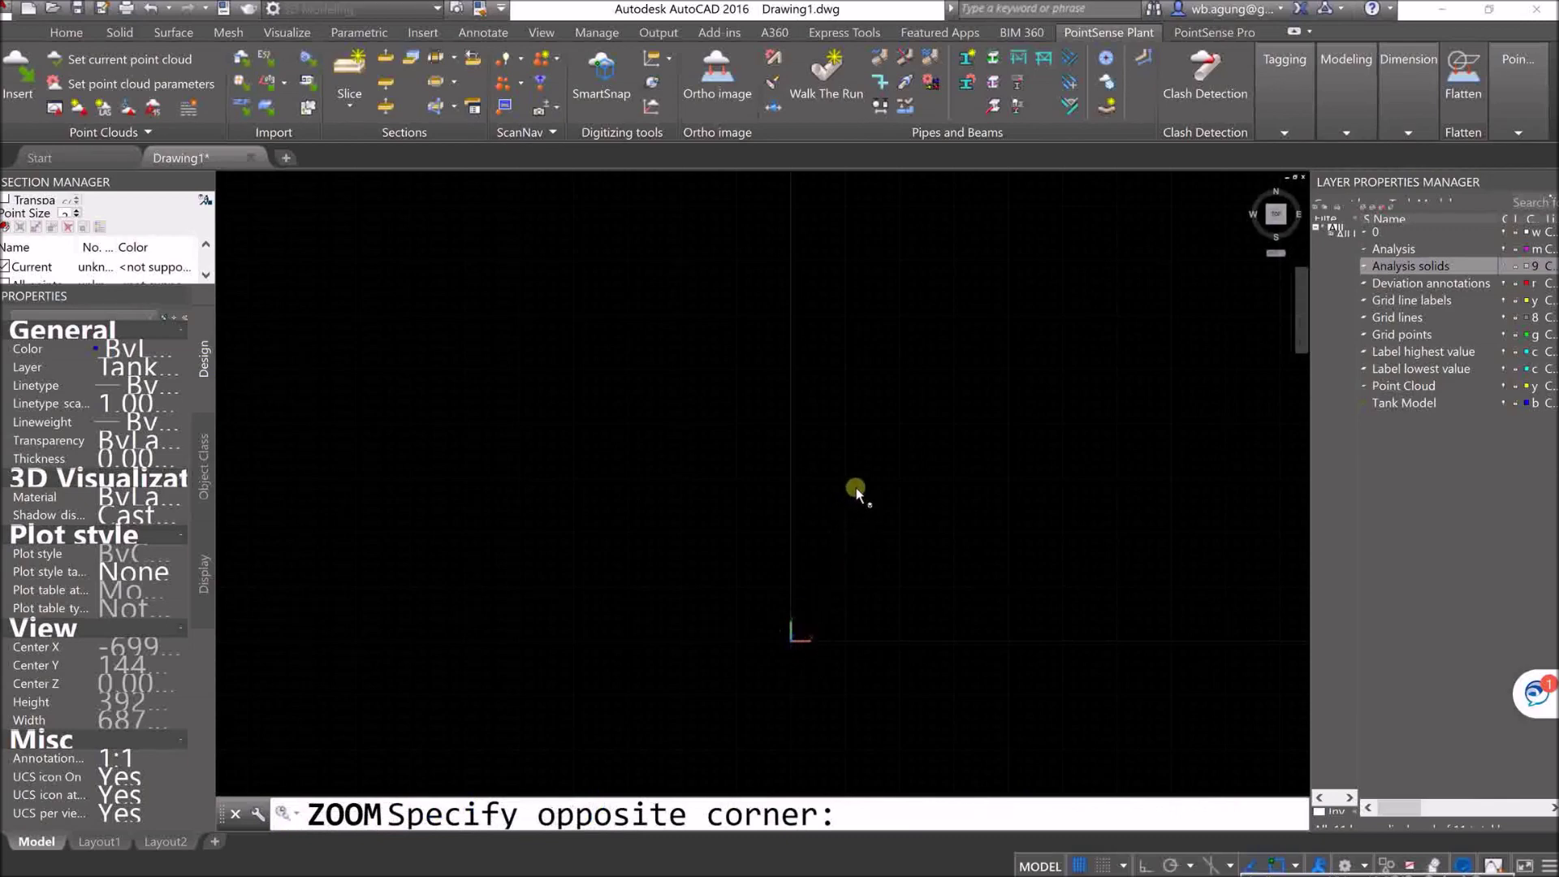
{"action": "left_click", "coordinate": [861, 434]}
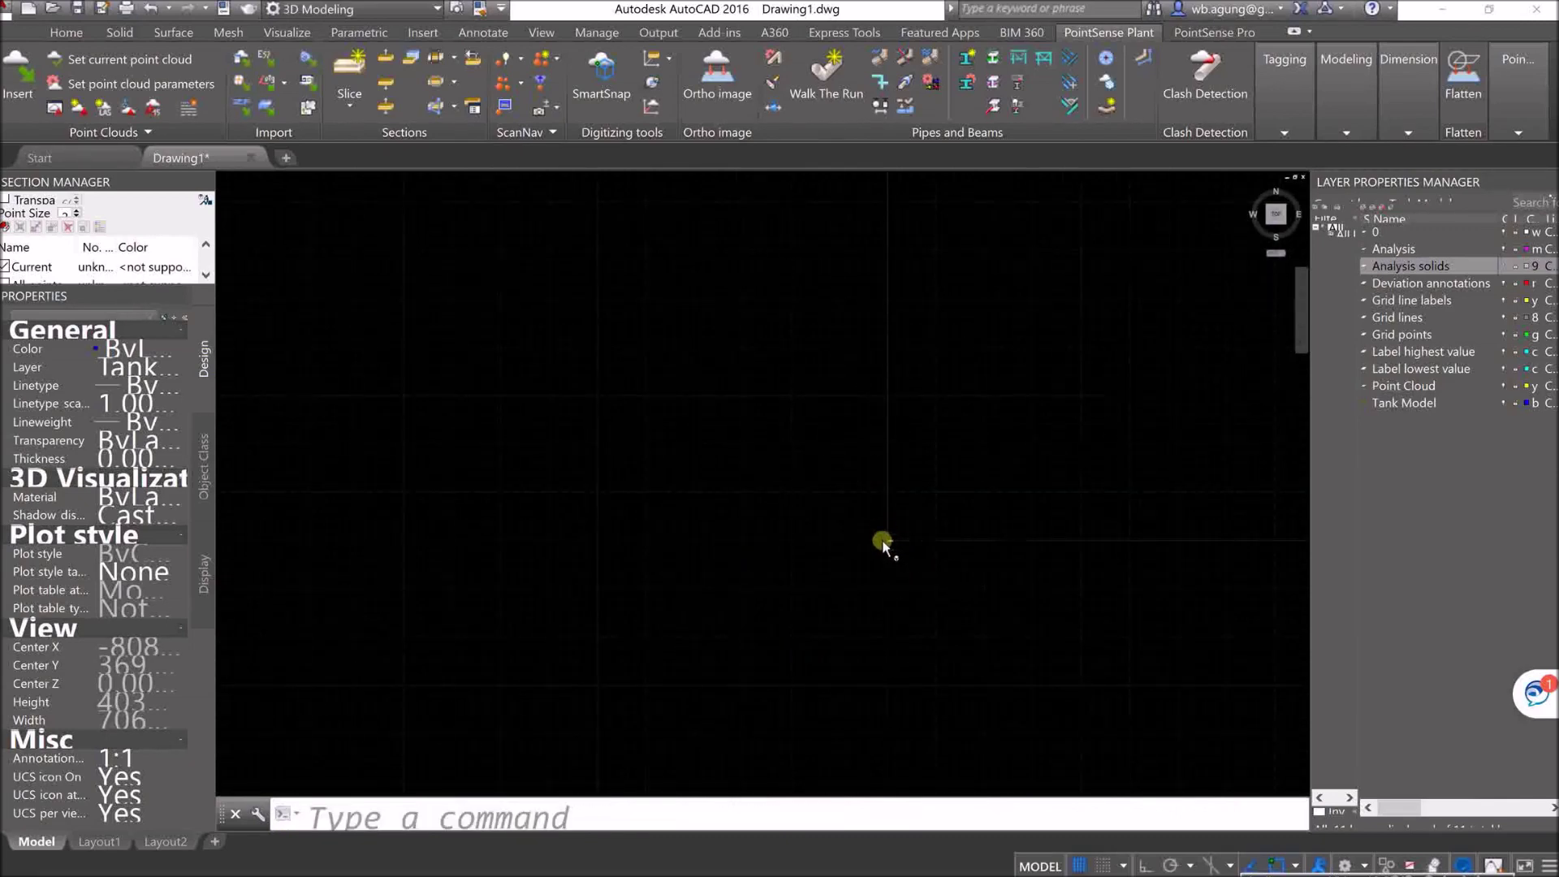
{"action": "scroll", "coordinate": [906, 552], "scroll_direction": "up", "scroll_amount": 1}
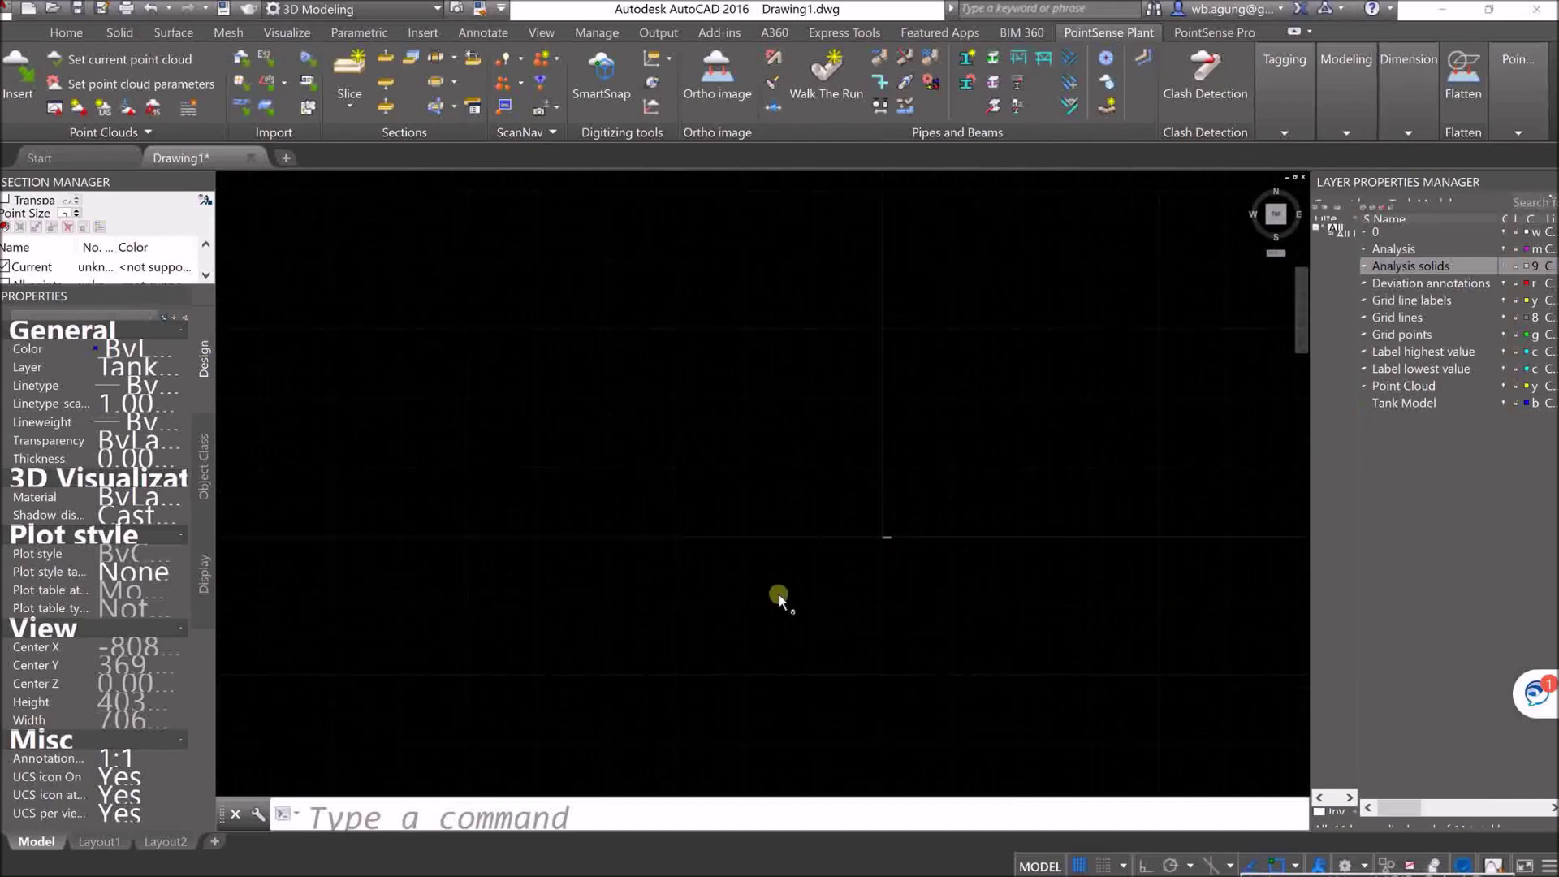
{"action": "scroll", "coordinate": [831, 515], "scroll_direction": "up", "scroll_amount": 3}
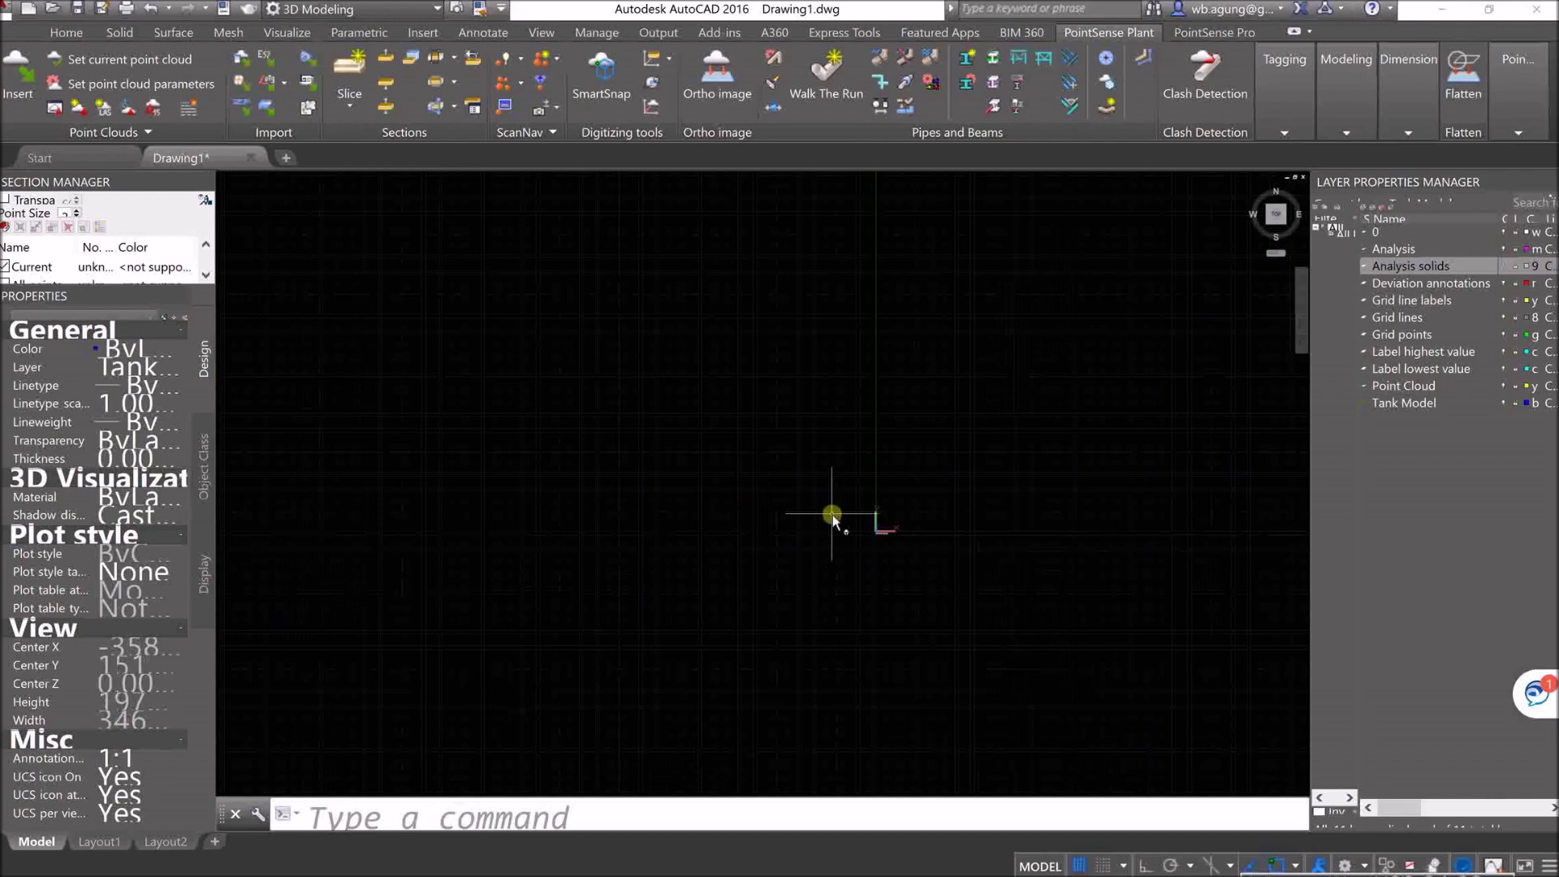
{"action": "type", "text": "z"}
{"action": "key", "text": "Return"}
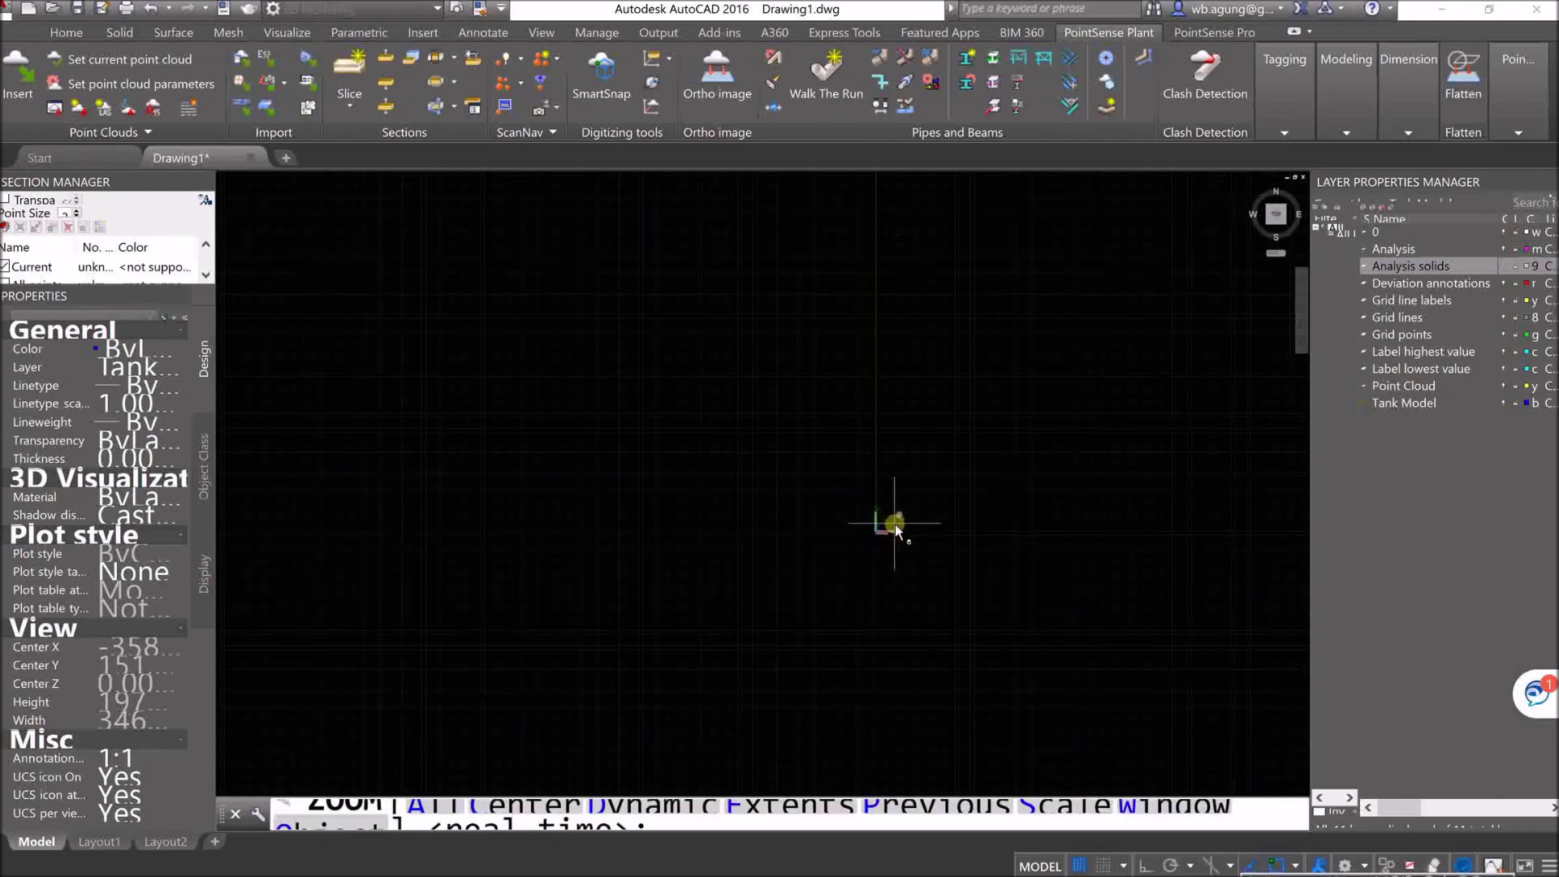
{"action": "left_click", "coordinate": [895, 524]}
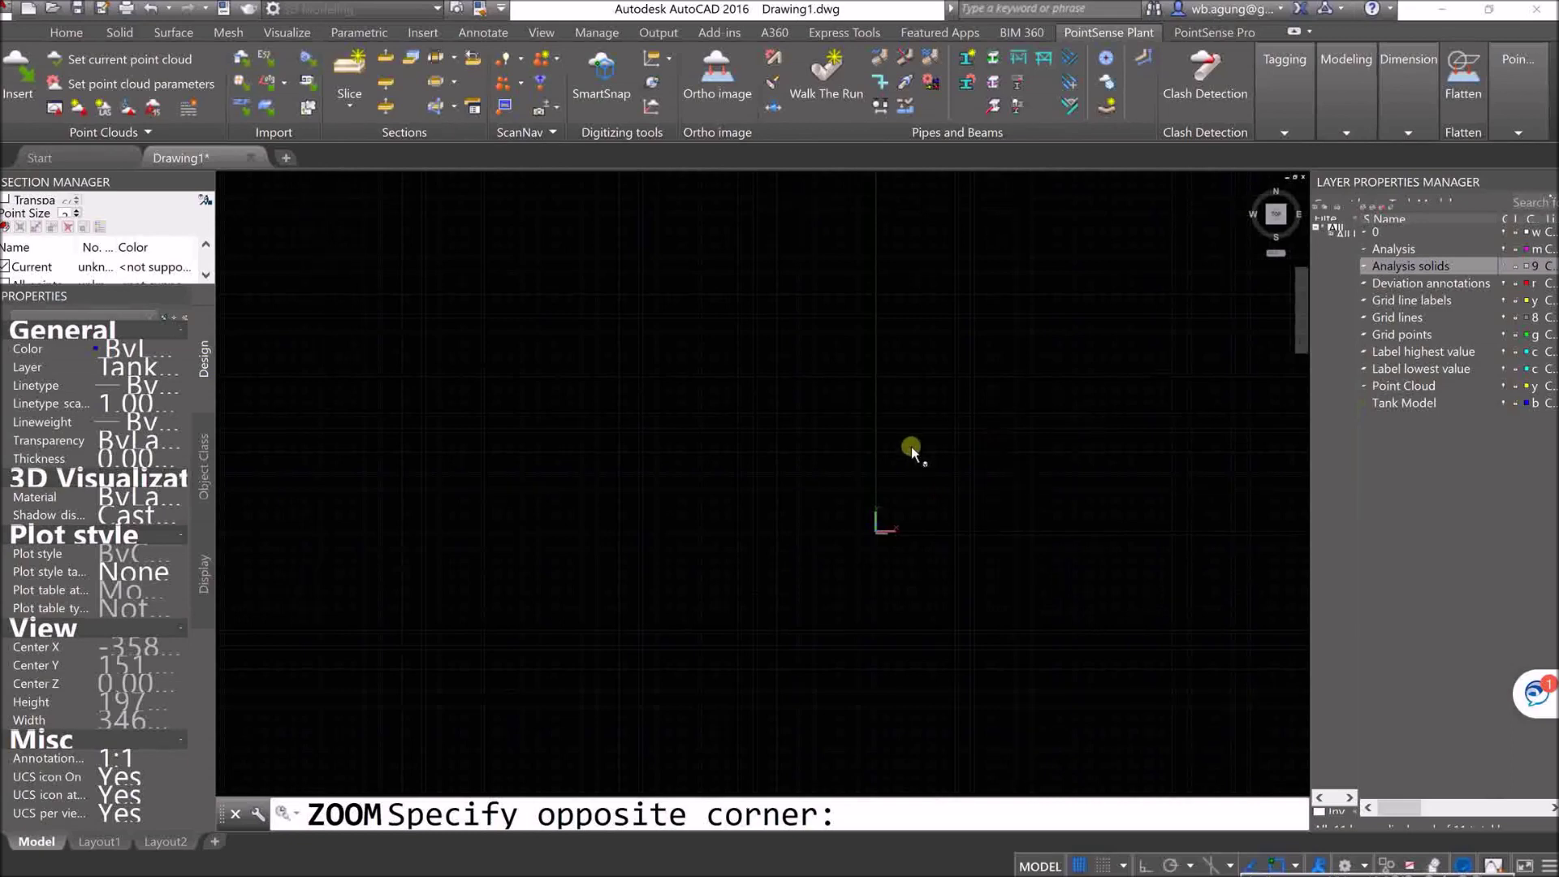
{"action": "left_click", "coordinate": [1101, 438]}
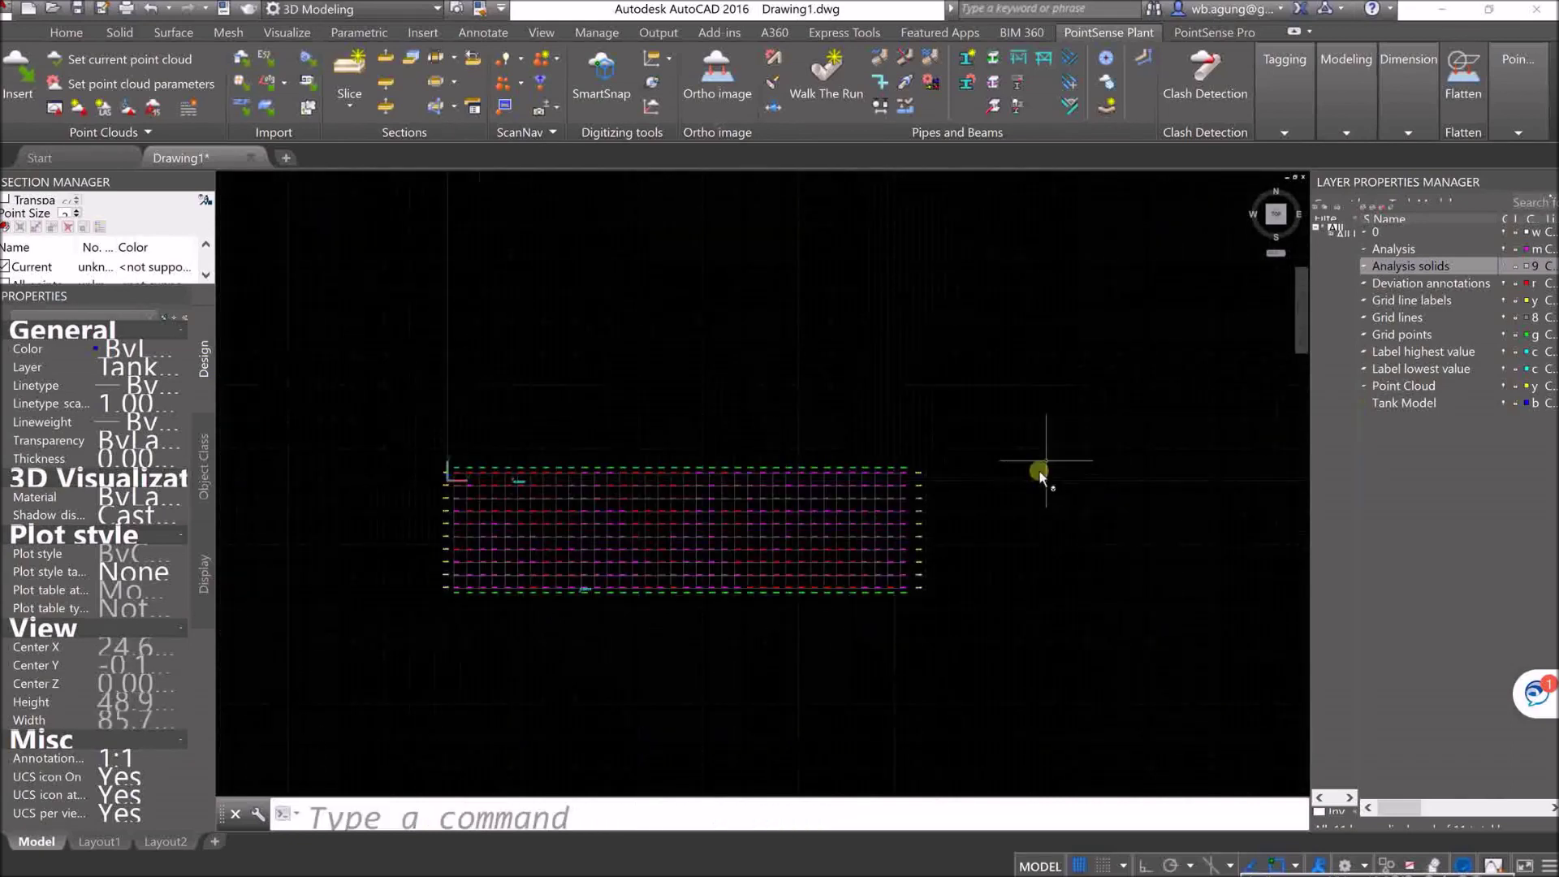
Step: Examine the deviation values and the lowest and highest value labels across the unrolled grid
{"action": "middle_click_drag", "start_coordinate": [788, 558], "coordinate": [844, 559]}
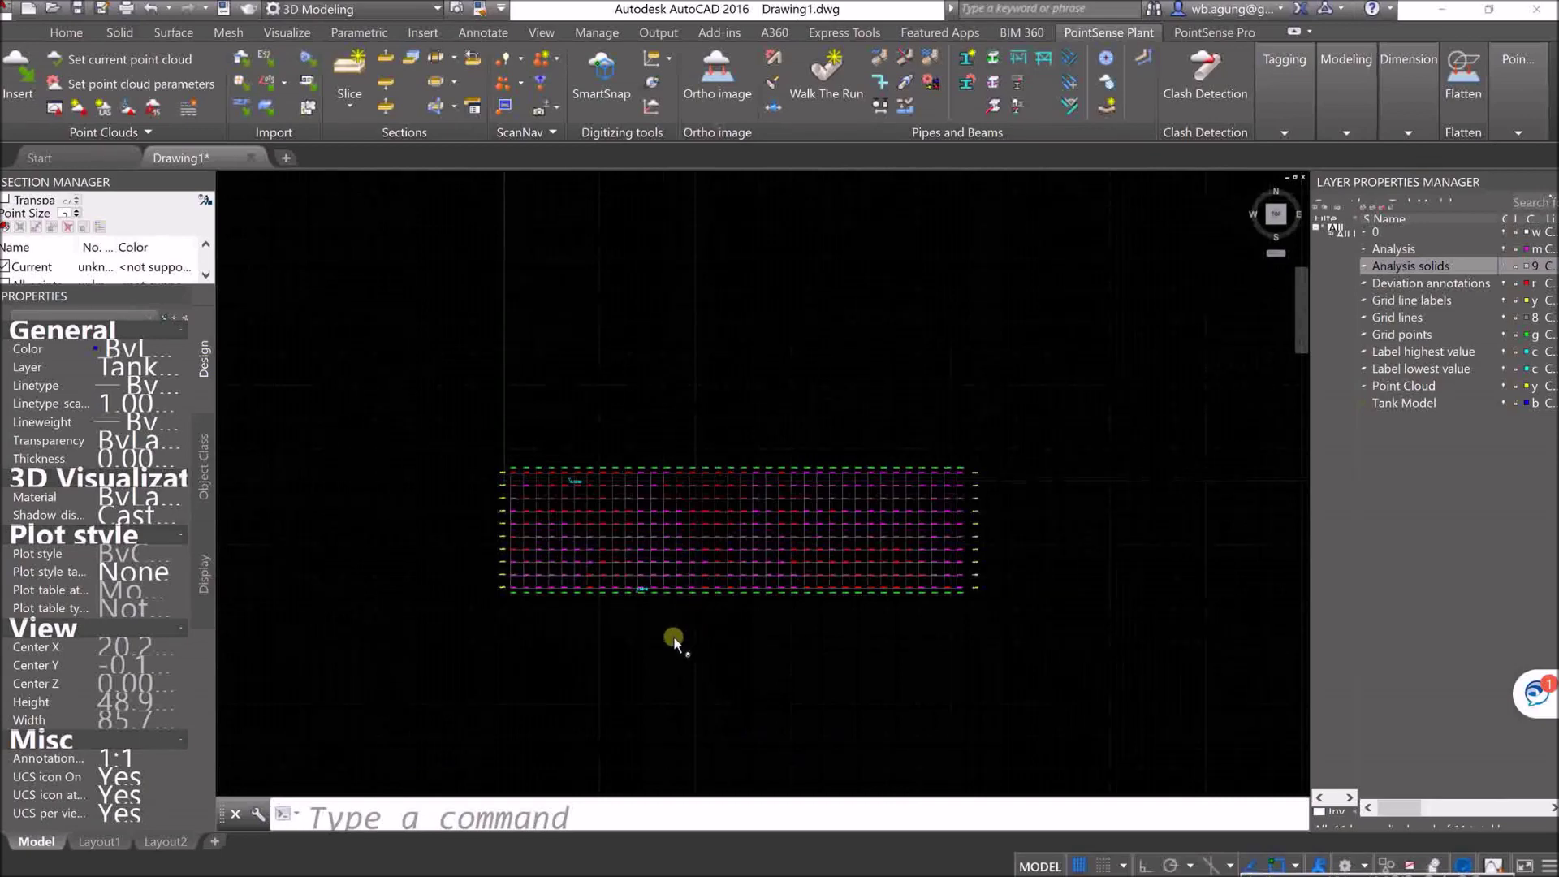
{"action": "scroll", "coordinate": [439, 647], "scroll_direction": "up", "scroll_amount": 3}
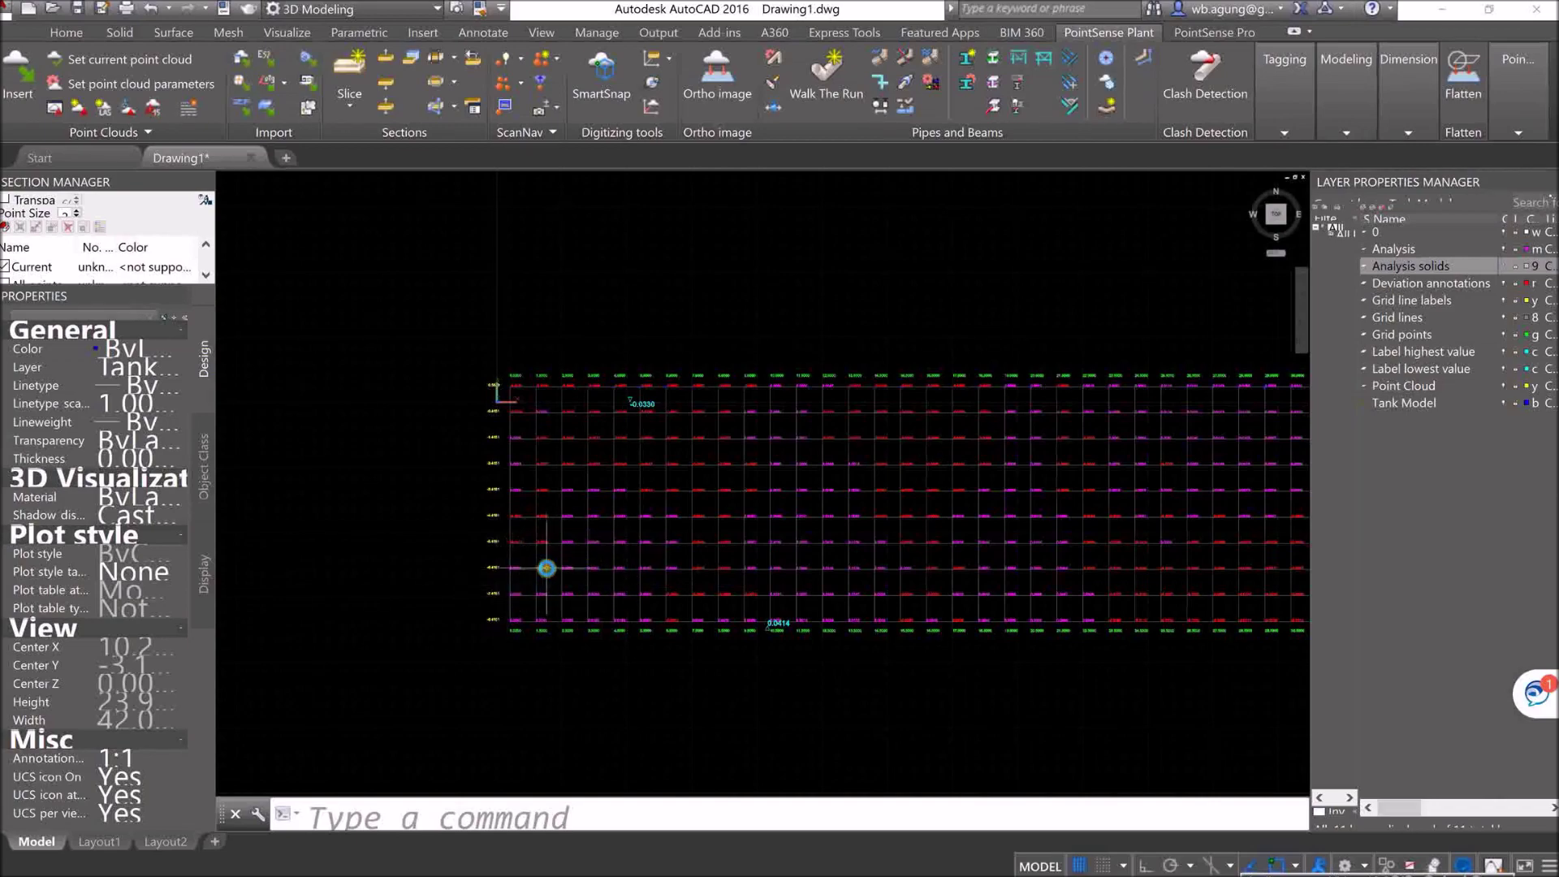
{"action": "scroll", "coordinate": [511, 566], "scroll_direction": "up", "scroll_amount": 6}
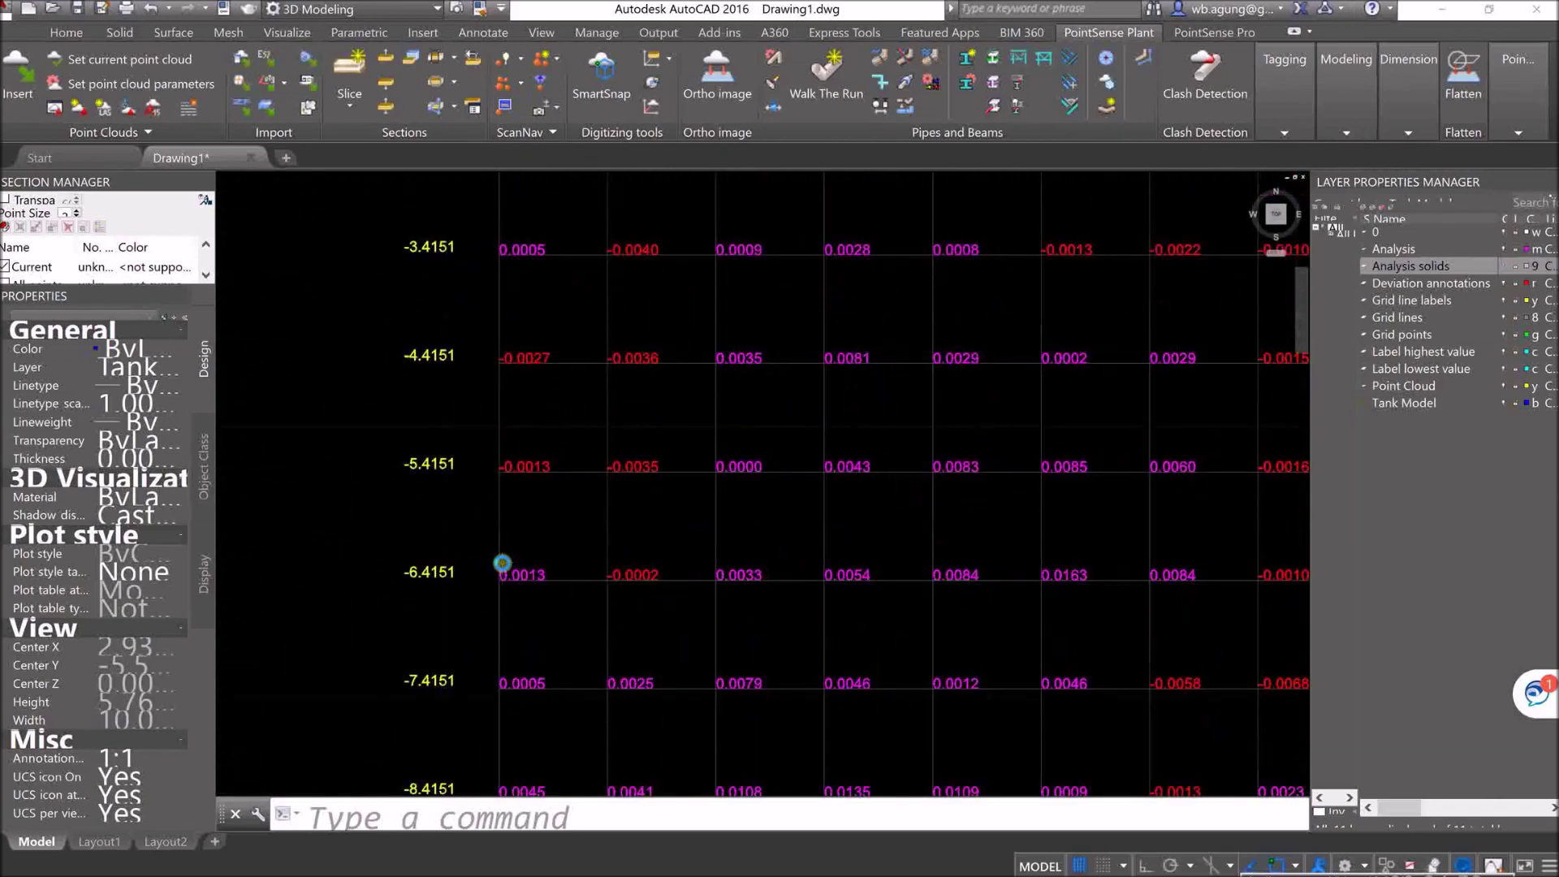
{"action": "scroll", "coordinate": [502, 562], "scroll_direction": "down", "scroll_amount": 4}
{"action": "scroll", "coordinate": [938, 577], "scroll_direction": "down", "scroll_amount": 4}
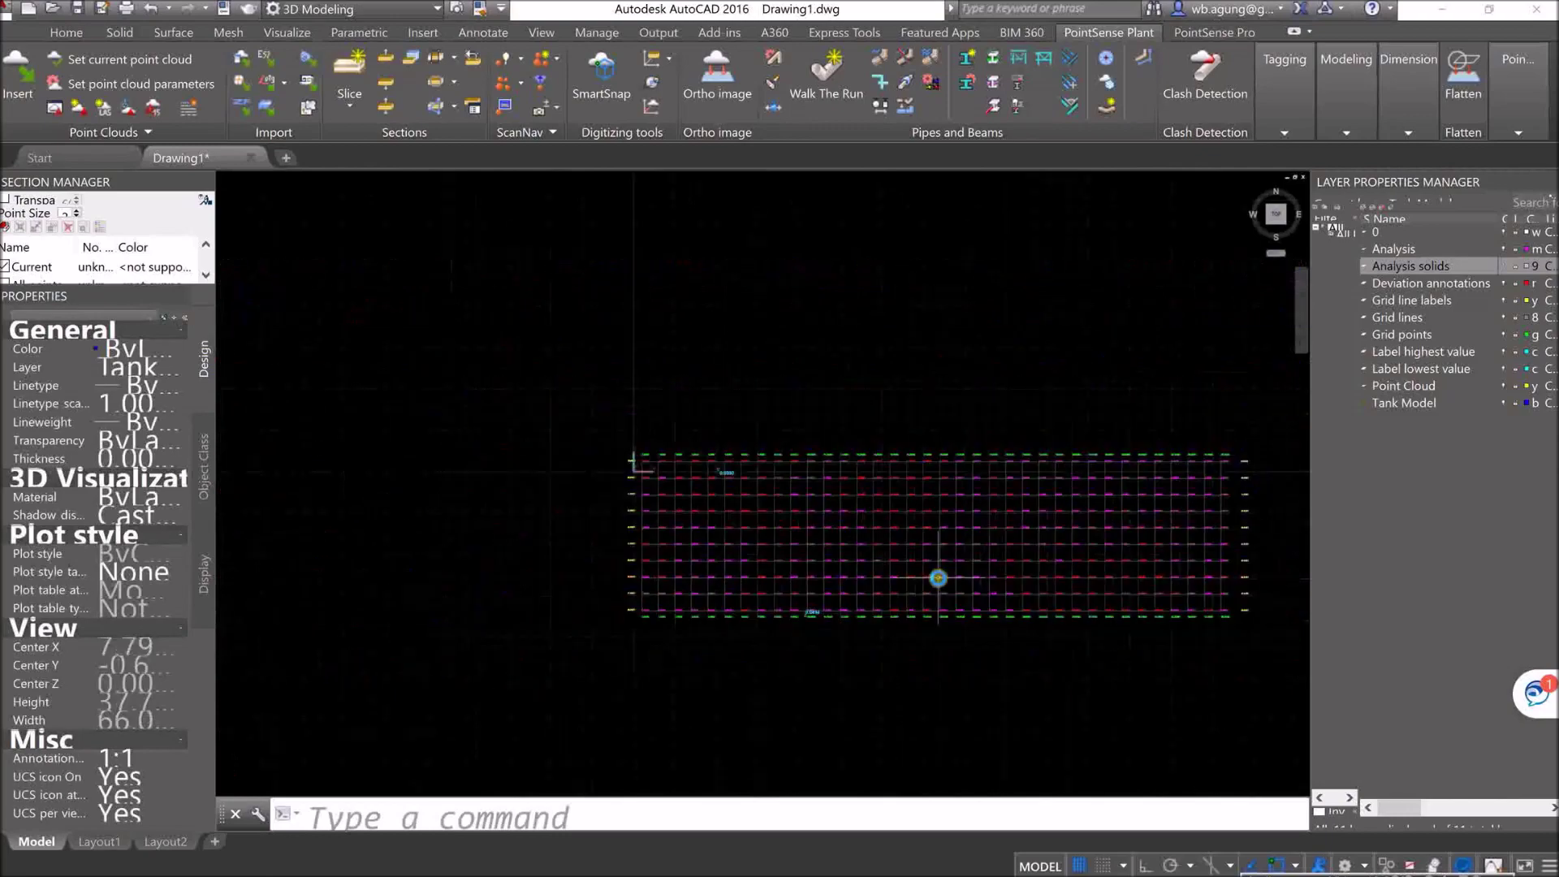
{"action": "scroll", "coordinate": [1080, 574], "scroll_direction": "up", "scroll_amount": 2}
{"action": "scroll", "coordinate": [989, 575], "scroll_direction": "up", "scroll_amount": 3}
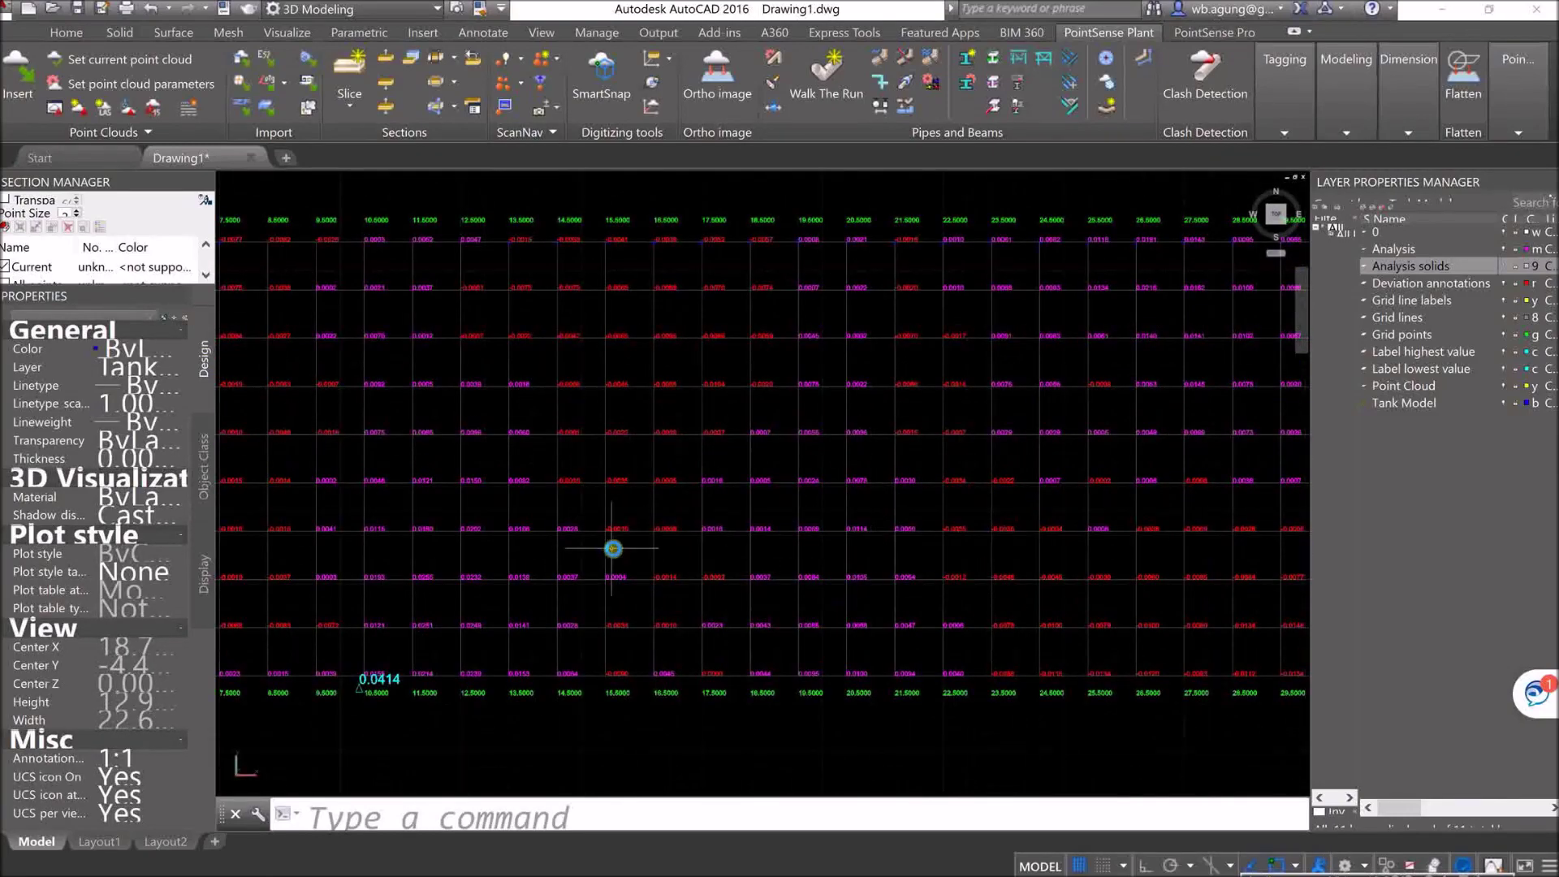
{"action": "middle_click_drag", "start_coordinate": [525, 495], "coordinate": [1006, 511]}
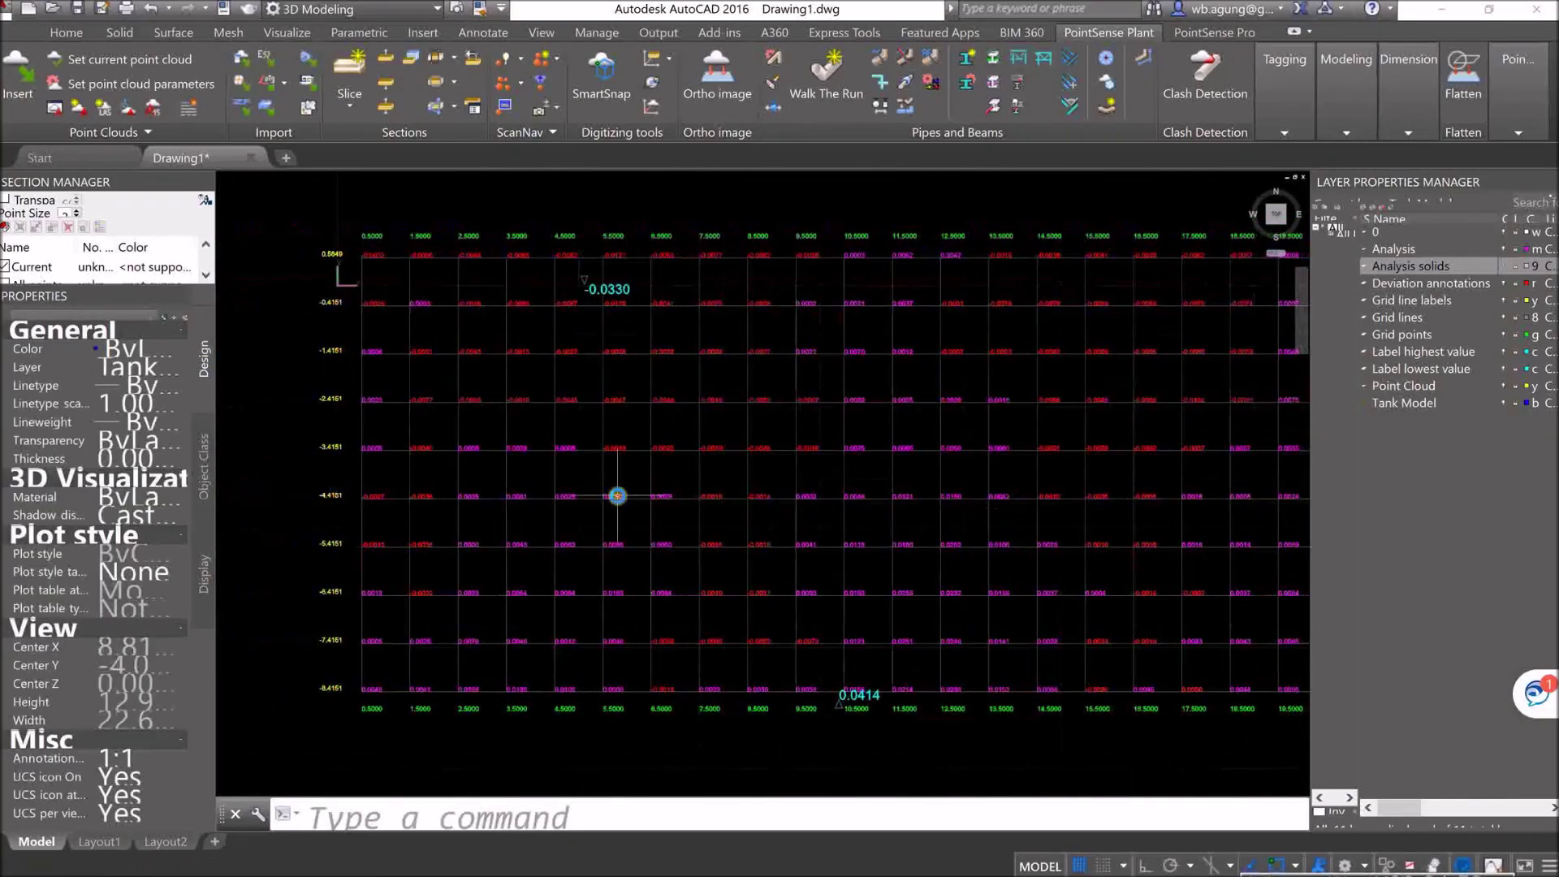
{"action": "scroll", "coordinate": [658, 484], "scroll_direction": "down", "scroll_amount": 2}
{"action": "scroll", "coordinate": [598, 522], "scroll_direction": "down", "scroll_amount": 3}
{"action": "scroll", "coordinate": [572, 540], "scroll_direction": "down", "scroll_amount": 2}
{"action": "scroll", "coordinate": [540, 561], "scroll_direction": "up", "scroll_amount": 3}
{"action": "mouse_move", "coordinate": [506, 587]}
{"action": "middle_mouse_down"}
{"action": "mouse_move", "coordinate": [358, 585]}
{"action": "mouse_move", "coordinate": [373, 582]}
{"action": "middle_mouse_up"}
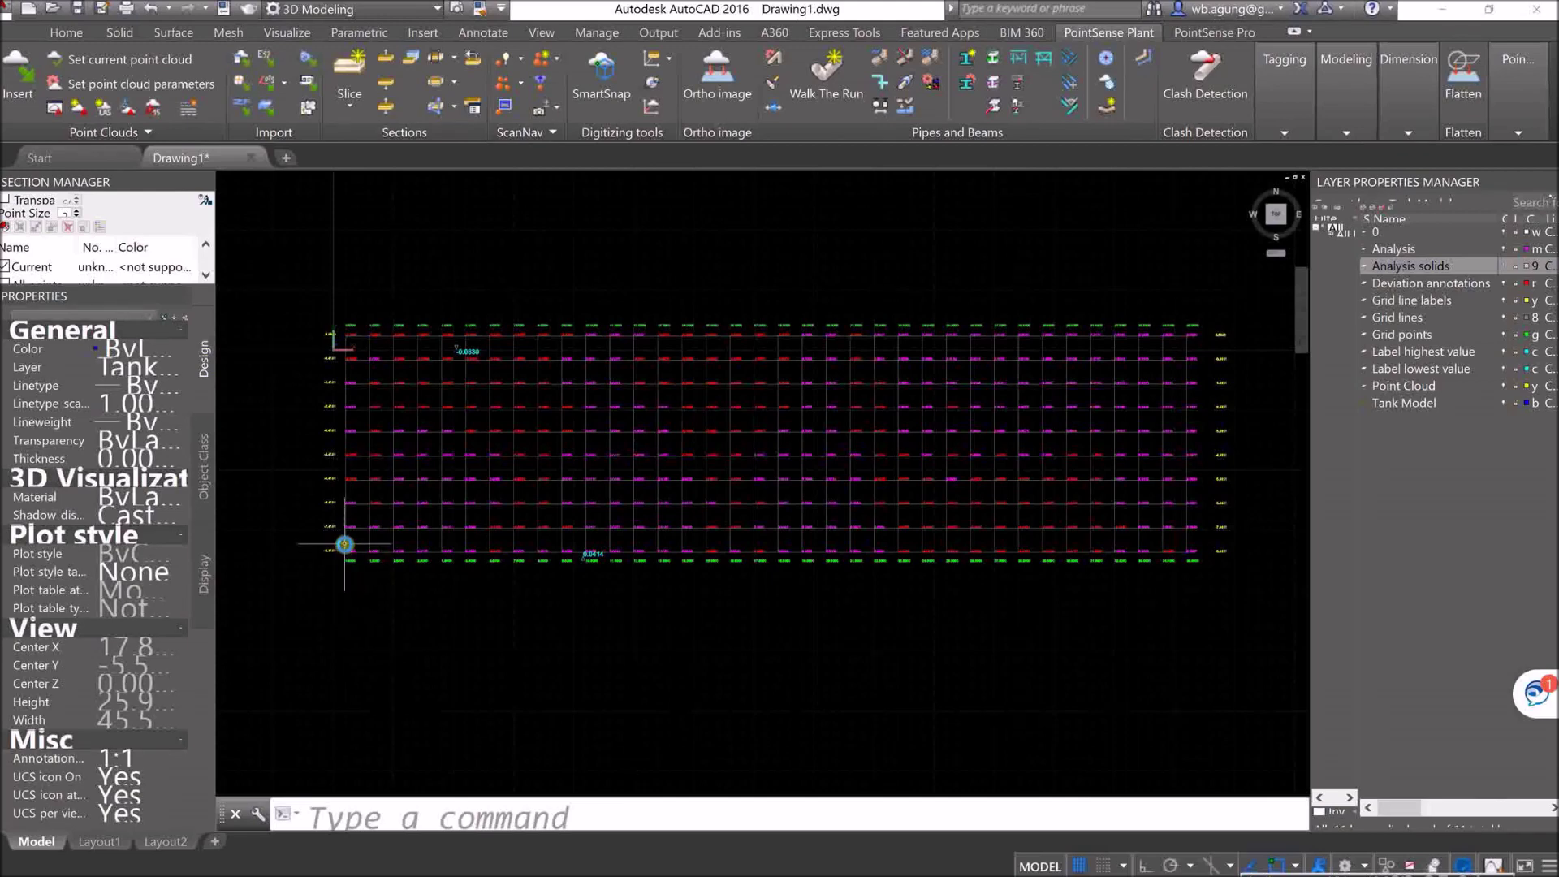
Step: Highlight the first and last vertical lines of the unrolled grid and clear the selection
{"action": "left_click", "coordinate": [346, 423]}
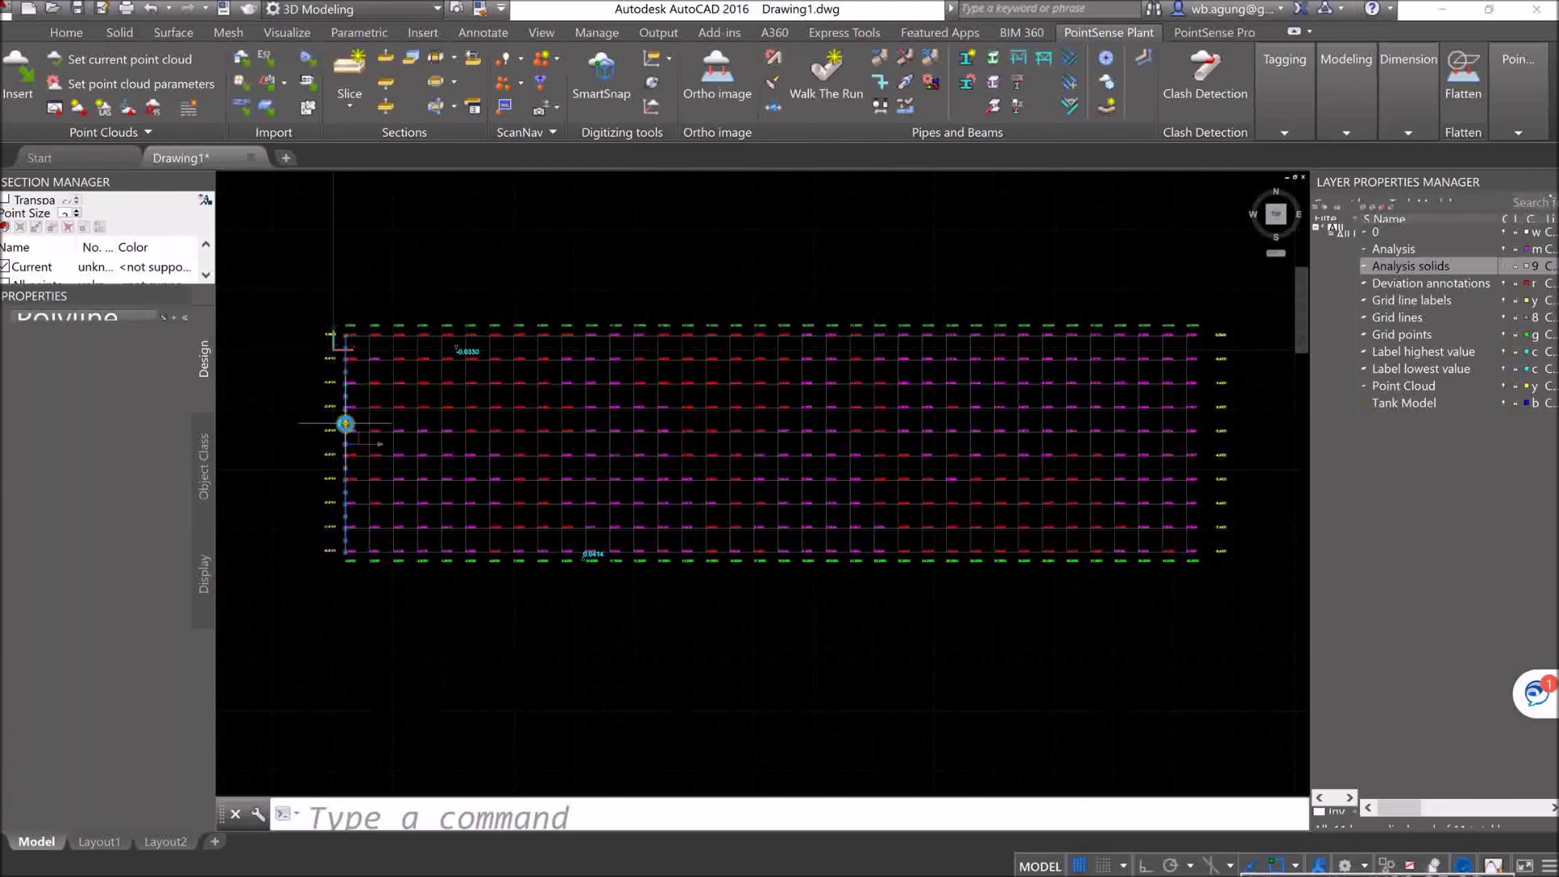
{"action": "left_click", "coordinate": [1187, 418]}
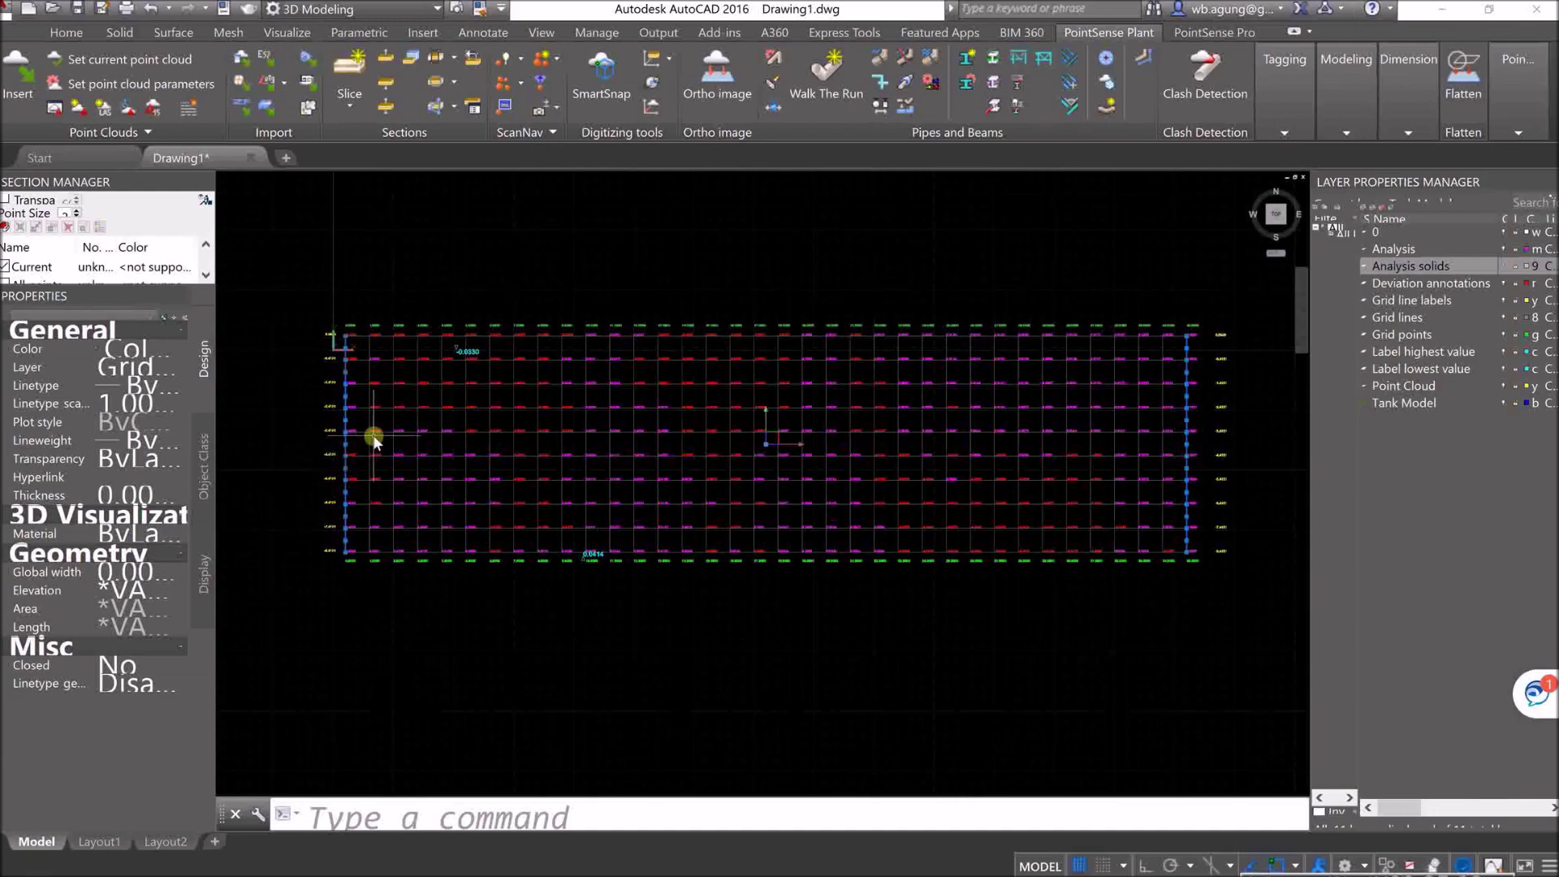
{"action": "key", "text": "Escape"}
Step: Examine the height and distance labels along the start edge and lower corner of the unrolled grid
{"action": "type", "text": "z"}
{"action": "key", "text": "Return"}
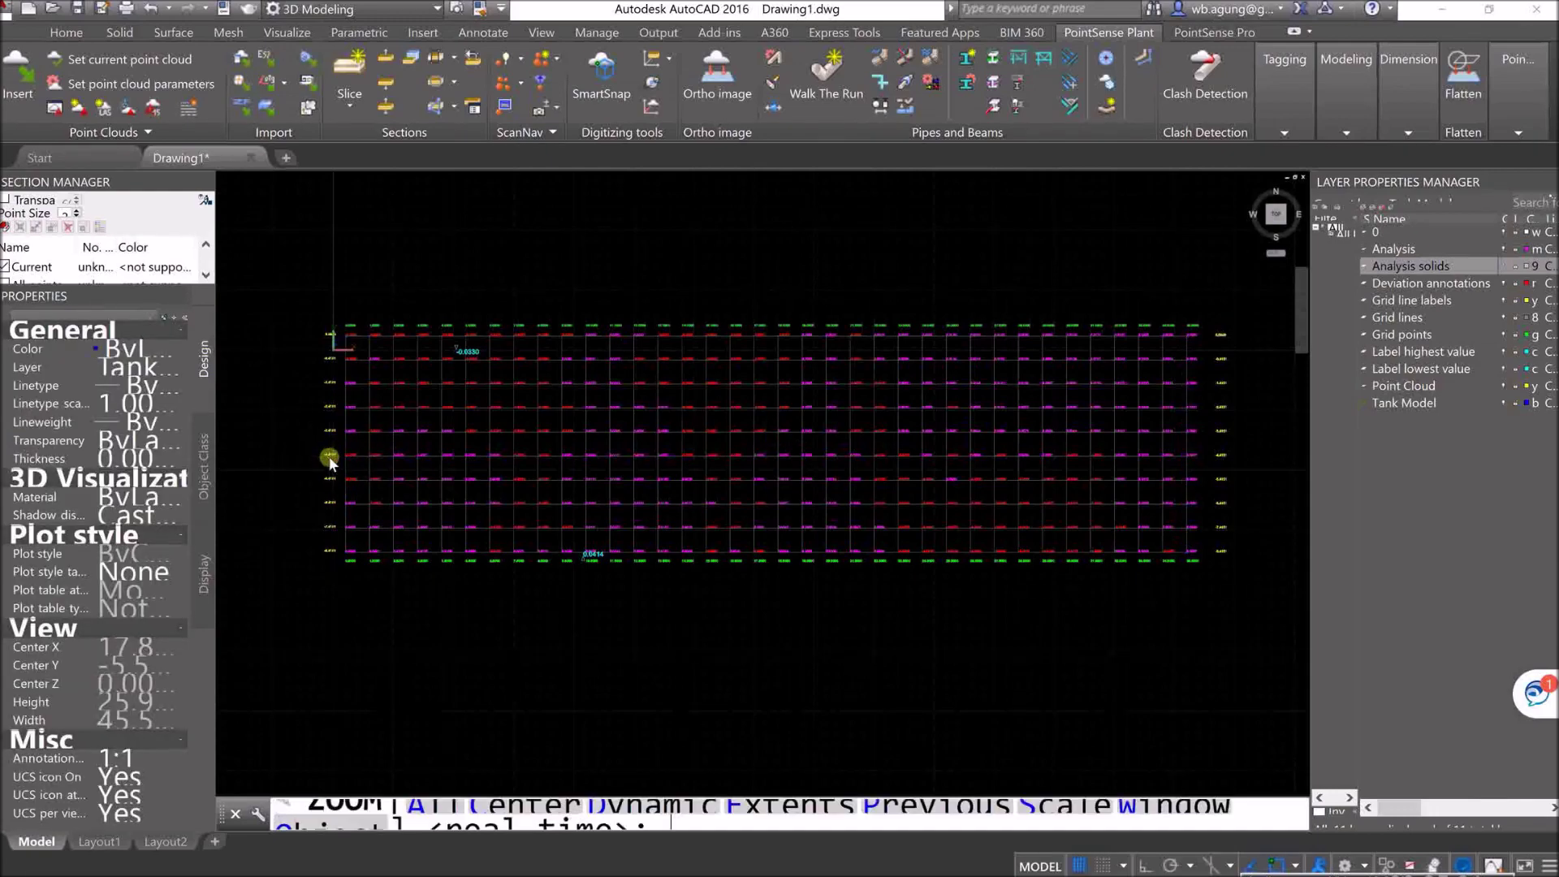
{"action": "scroll", "coordinate": [313, 463], "scroll_direction": "up", "scroll_amount": 1}
{"action": "scroll", "coordinate": [313, 460], "scroll_direction": "up", "scroll_amount": 9}
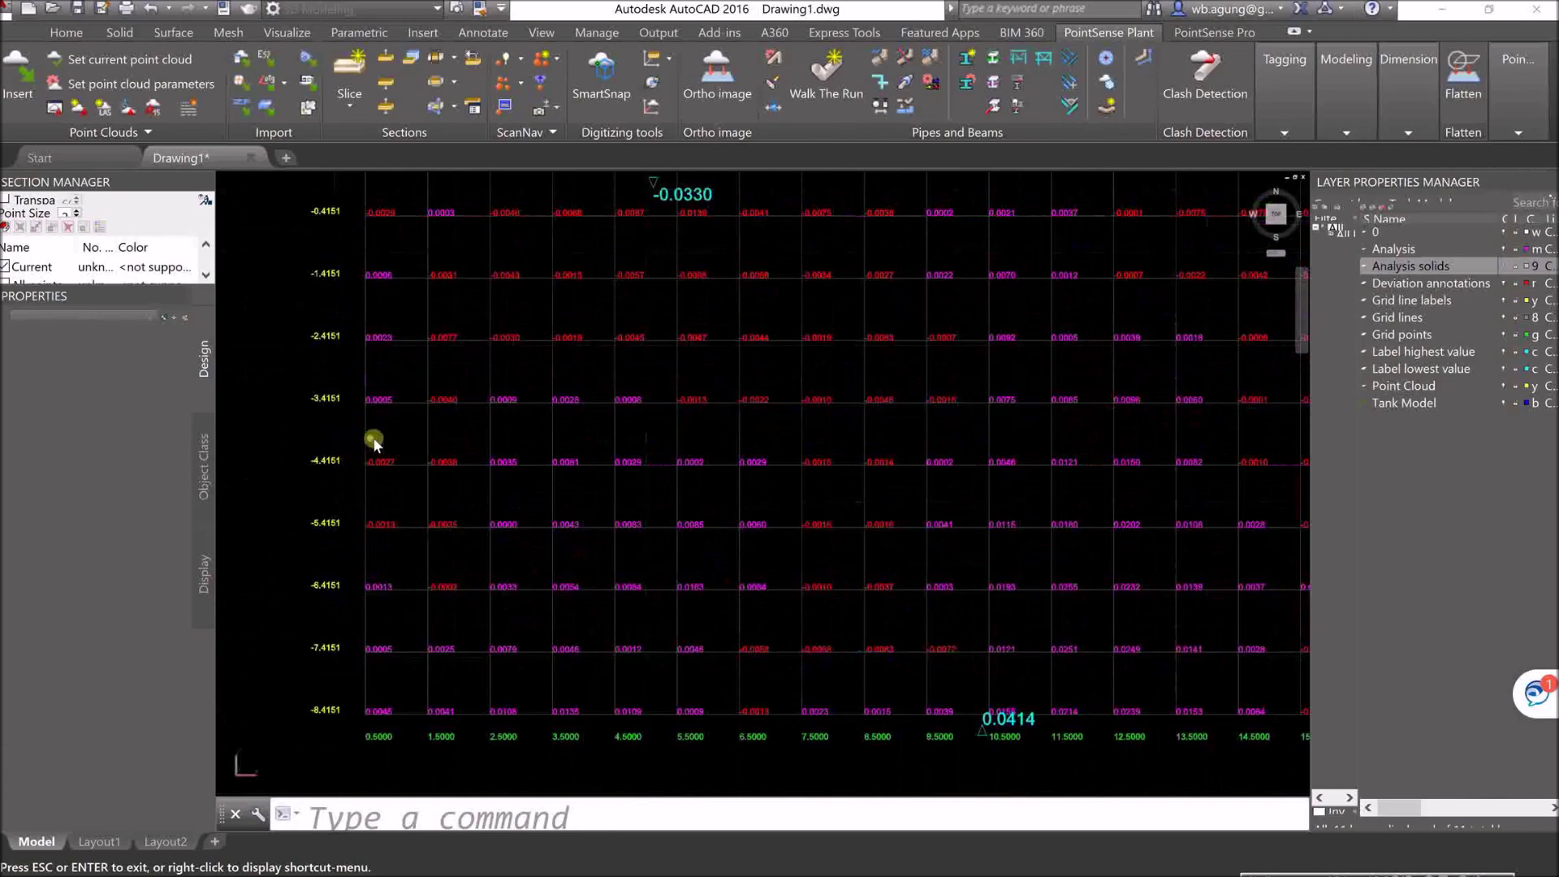
{"action": "scroll", "coordinate": [385, 453], "scroll_direction": "down", "scroll_amount": 3}
{"action": "middle_click_drag", "start_coordinate": [431, 458], "coordinate": [565, 400]}
{"action": "scroll", "coordinate": [484, 653], "scroll_direction": "up", "scroll_amount": 4}
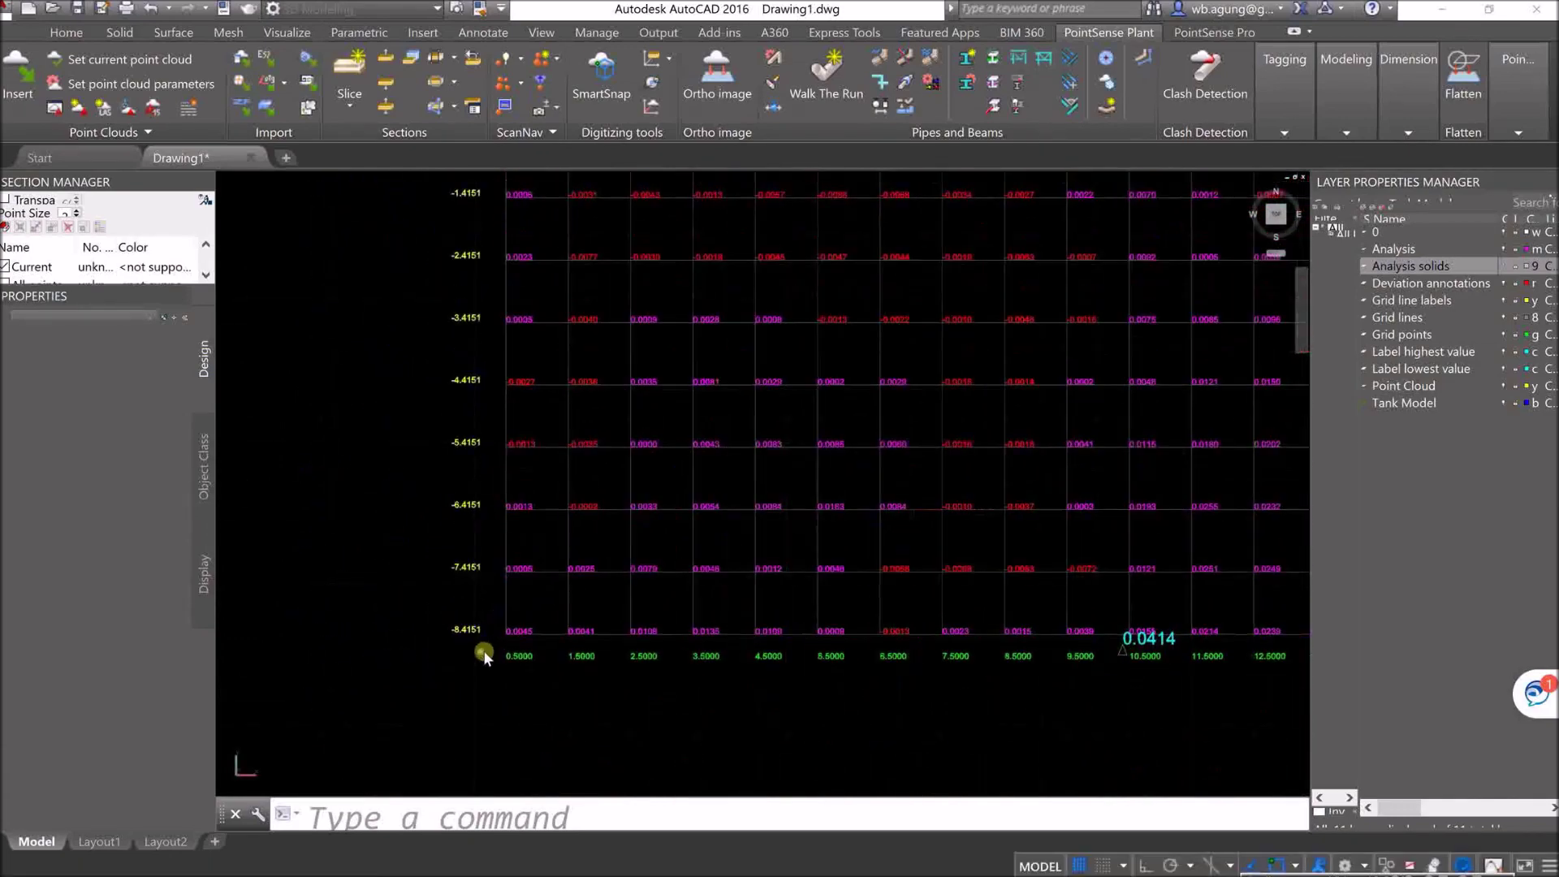
Step: Compare the uppermost and lowermost height labels beside the start edge of the unrolled grid
{"action": "scroll", "coordinate": [484, 653], "scroll_direction": "down", "scroll_amount": 6}
{"action": "scroll", "coordinate": [484, 653], "scroll_direction": "down", "scroll_amount": 1}
{"action": "scroll", "coordinate": [480, 324], "scroll_direction": "up", "scroll_amount": 7}
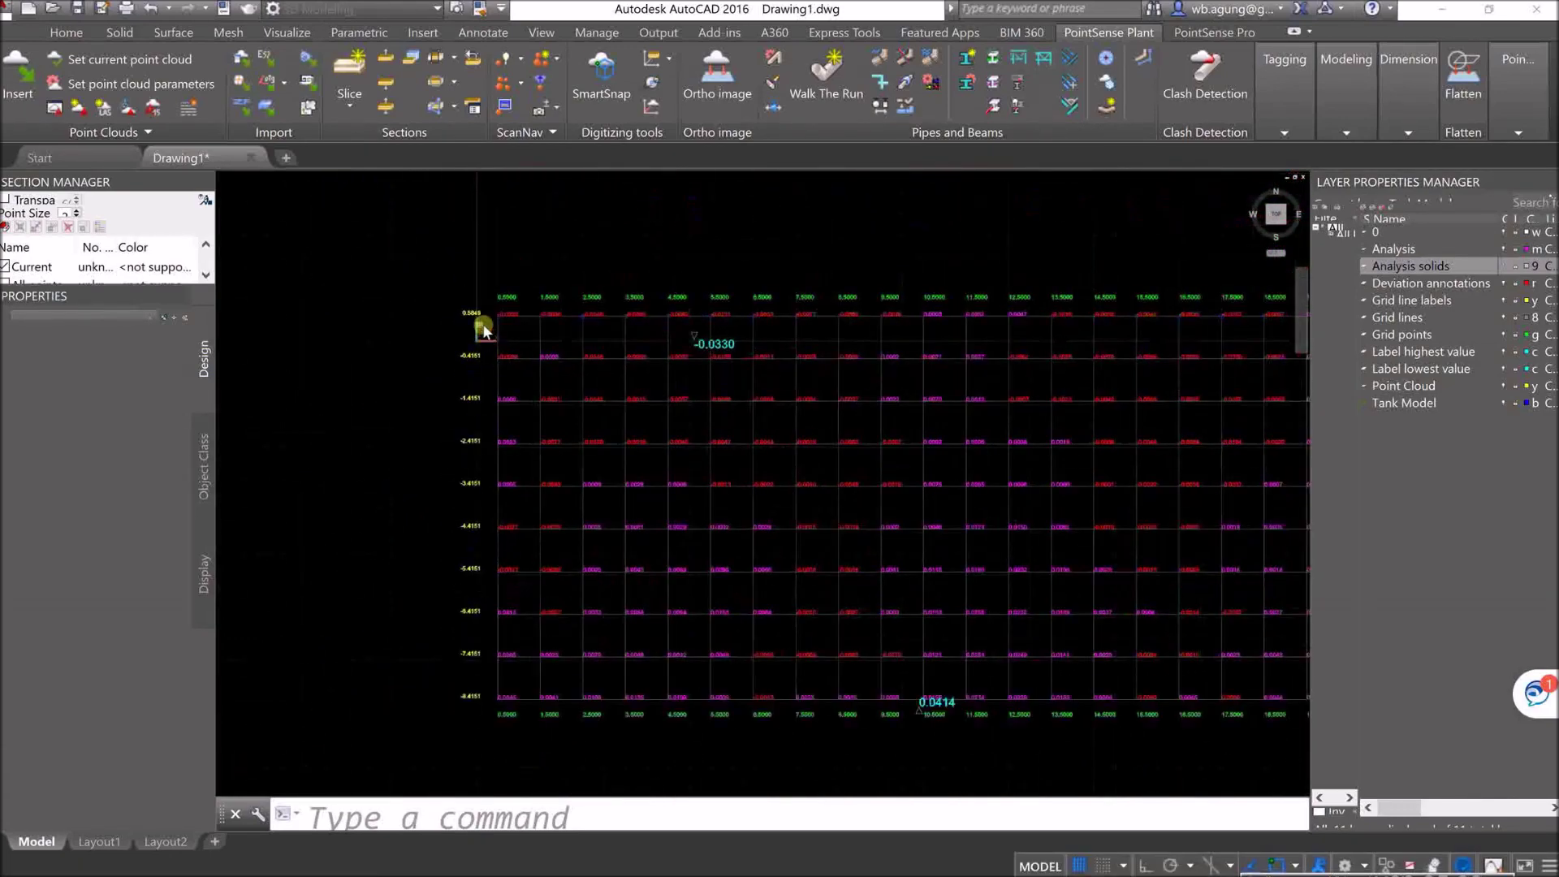
{"action": "scroll", "coordinate": [484, 320], "scroll_direction": "down", "scroll_amount": 2}
{"action": "scroll", "coordinate": [500, 454], "scroll_direction": "up", "scroll_amount": 1}
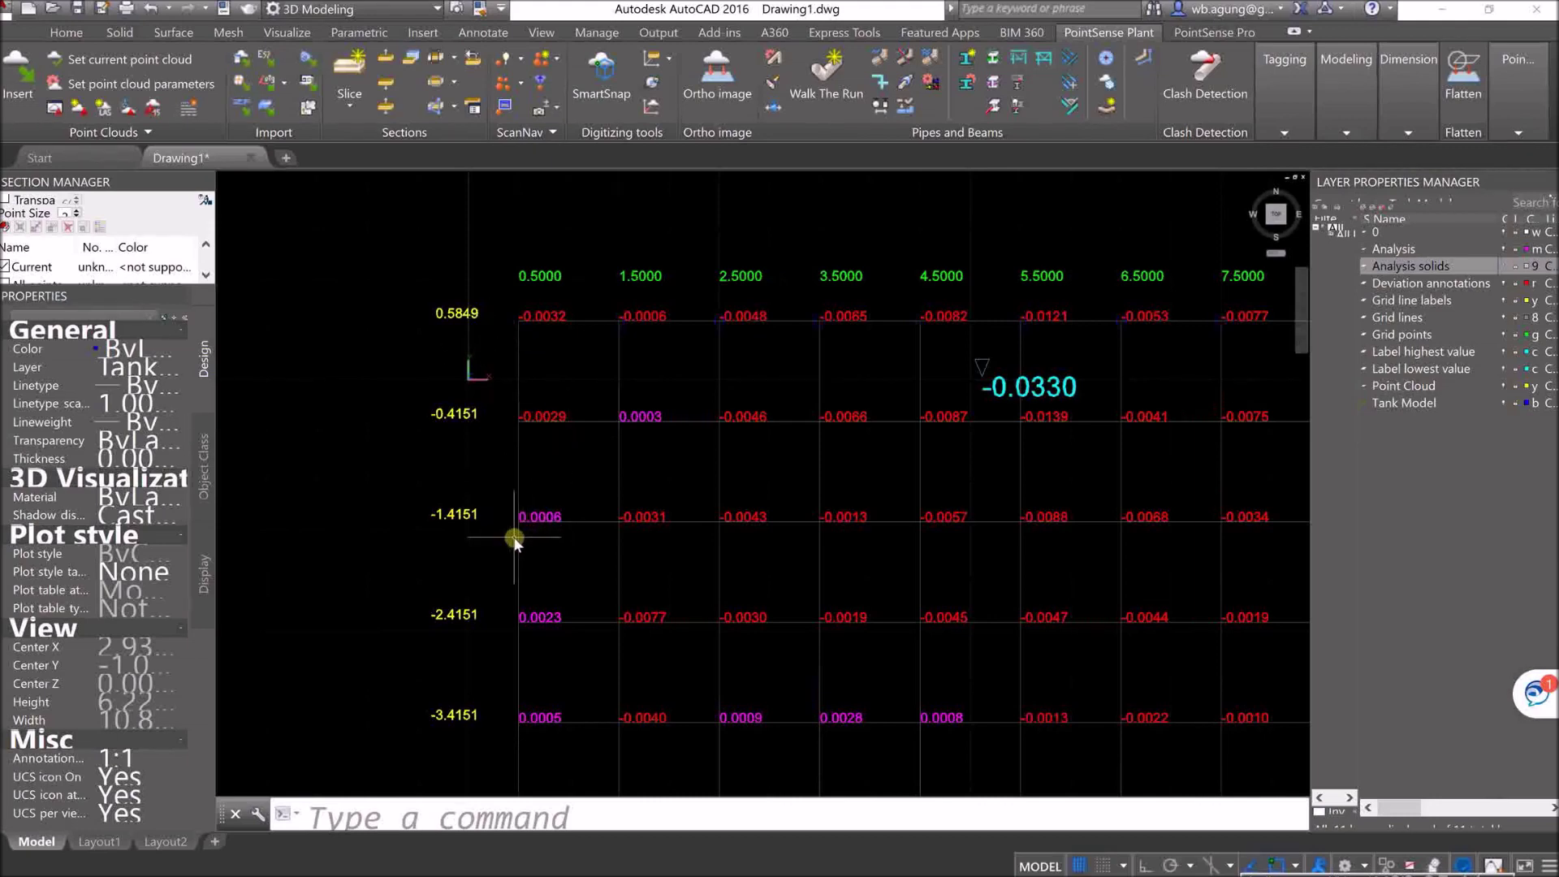
{"action": "scroll", "coordinate": [476, 325], "scroll_direction": "up", "scroll_amount": 3}
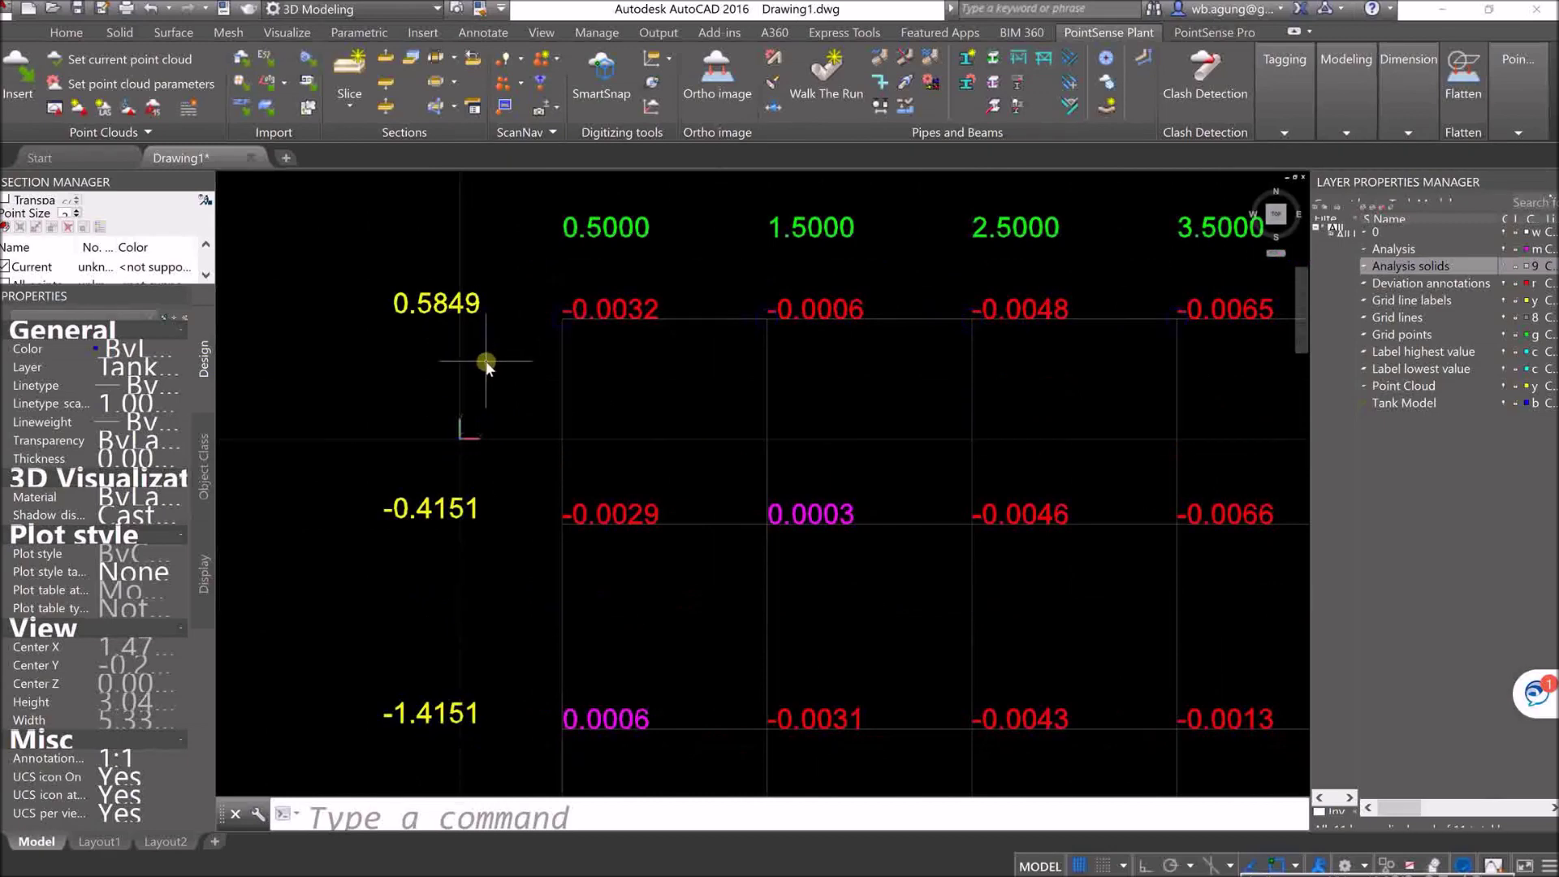
{"action": "scroll", "coordinate": [484, 367], "scroll_direction": "down", "scroll_amount": 8}
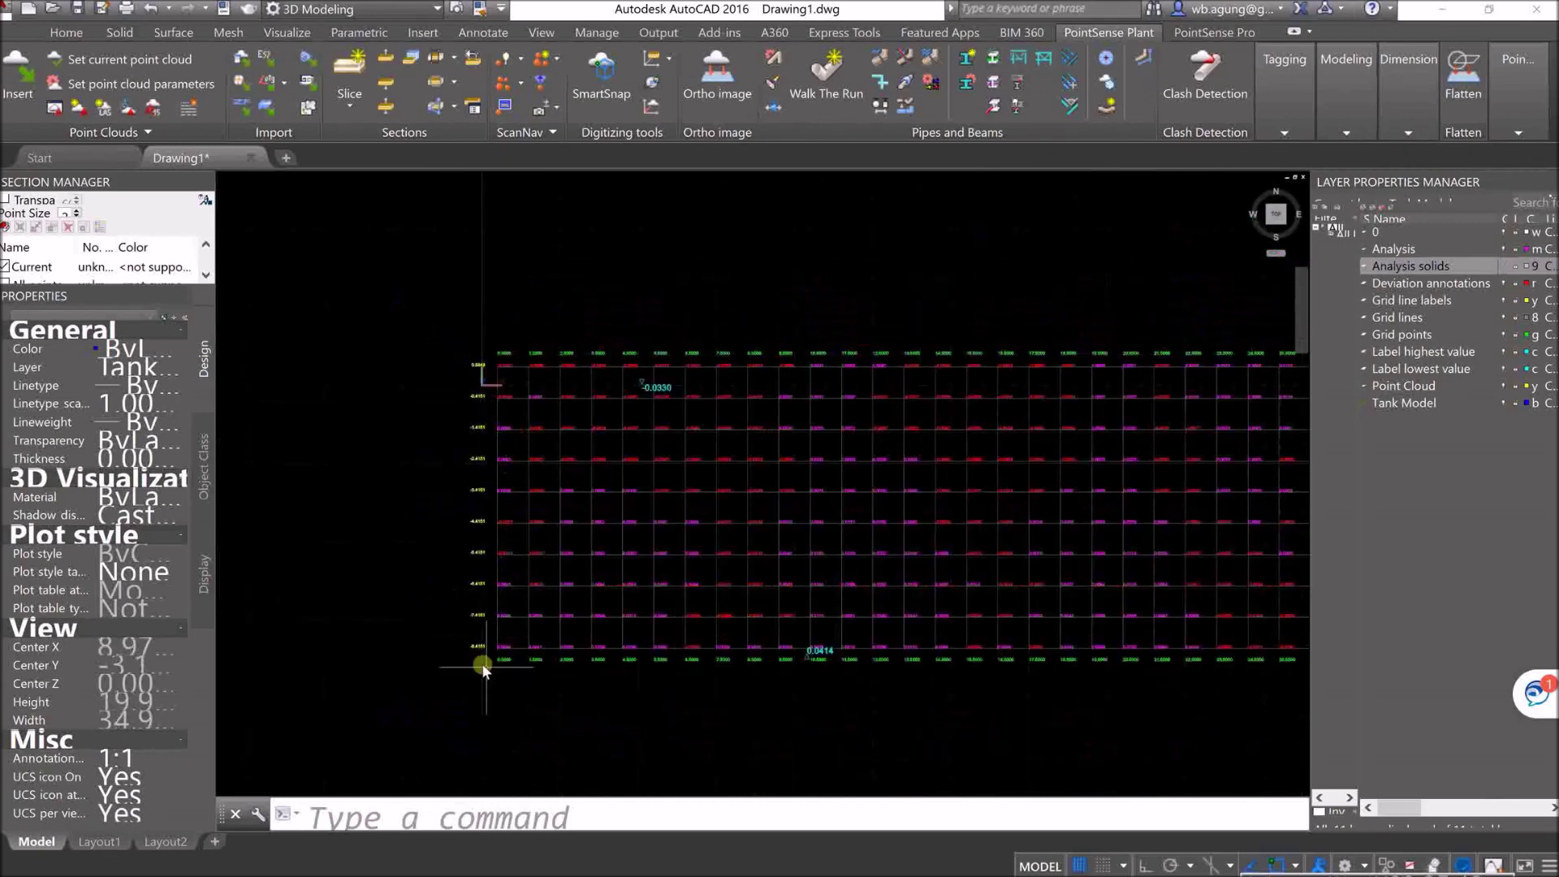
{"action": "scroll", "coordinate": [483, 661], "scroll_direction": "up", "scroll_amount": 6}
{"action": "mouse_move", "coordinate": [488, 402]}
{"action": "middle_mouse_down"}
{"action": "mouse_move", "coordinate": [477, 582]}
{"action": "mouse_move", "coordinate": [470, 512]}
{"action": "middle_mouse_up"}
{"action": "scroll", "coordinate": [469, 532], "scroll_direction": "down", "scroll_amount": 2}
{"action": "middle_click_drag", "start_coordinate": [477, 444], "coordinate": [456, 548]}
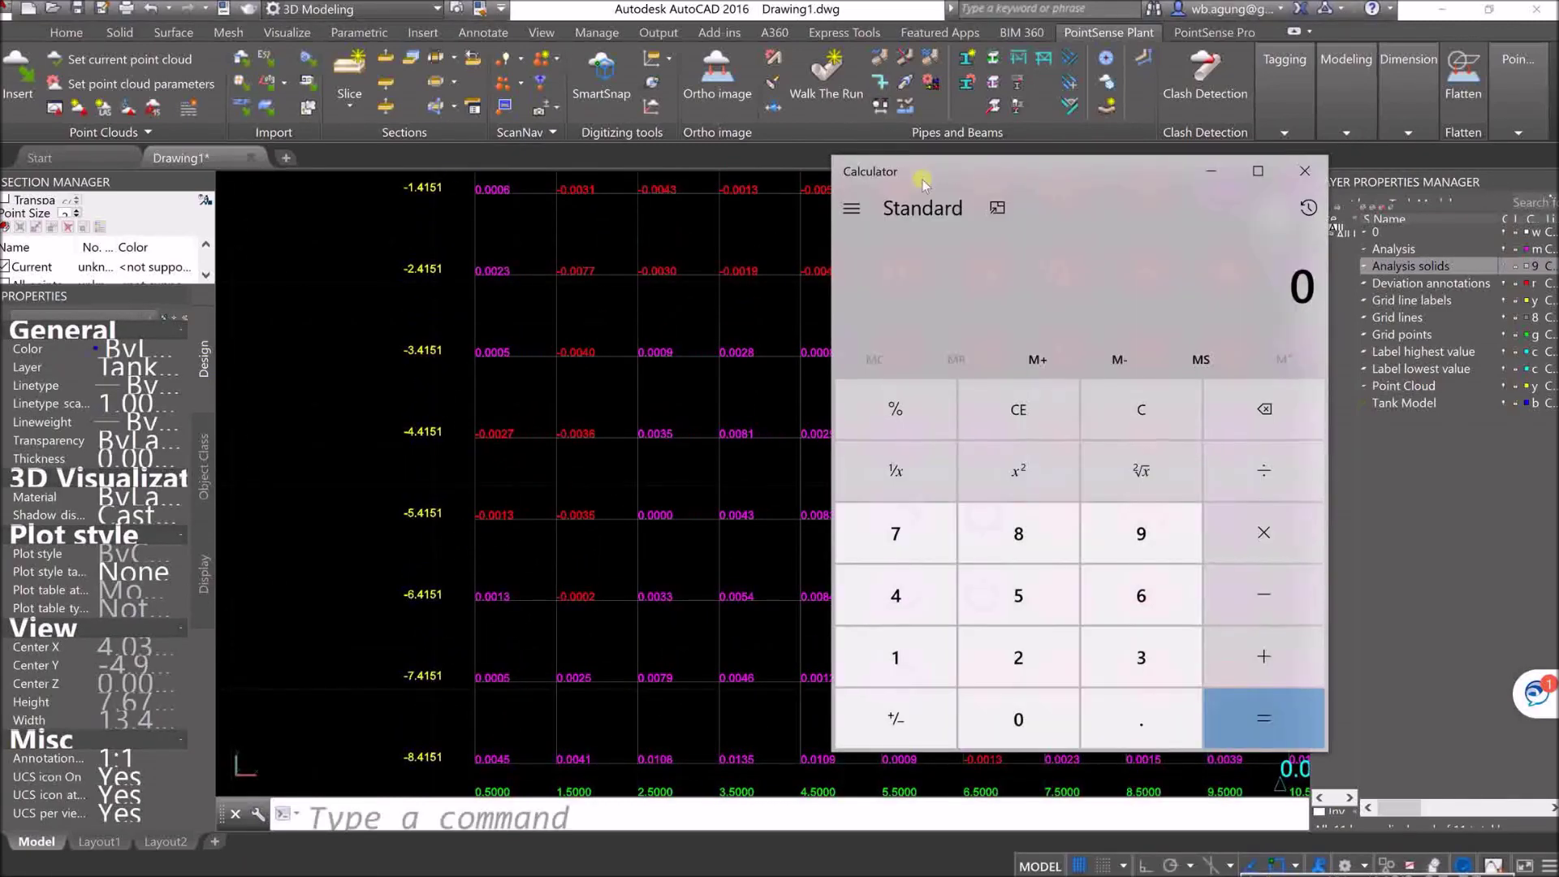
Step: Enter 8.415 as the first addend in Calculator and locate the grid's uppermost height label
{"action": "left_click_drag", "start_coordinate": [922, 178], "coordinate": [1005, 177]}
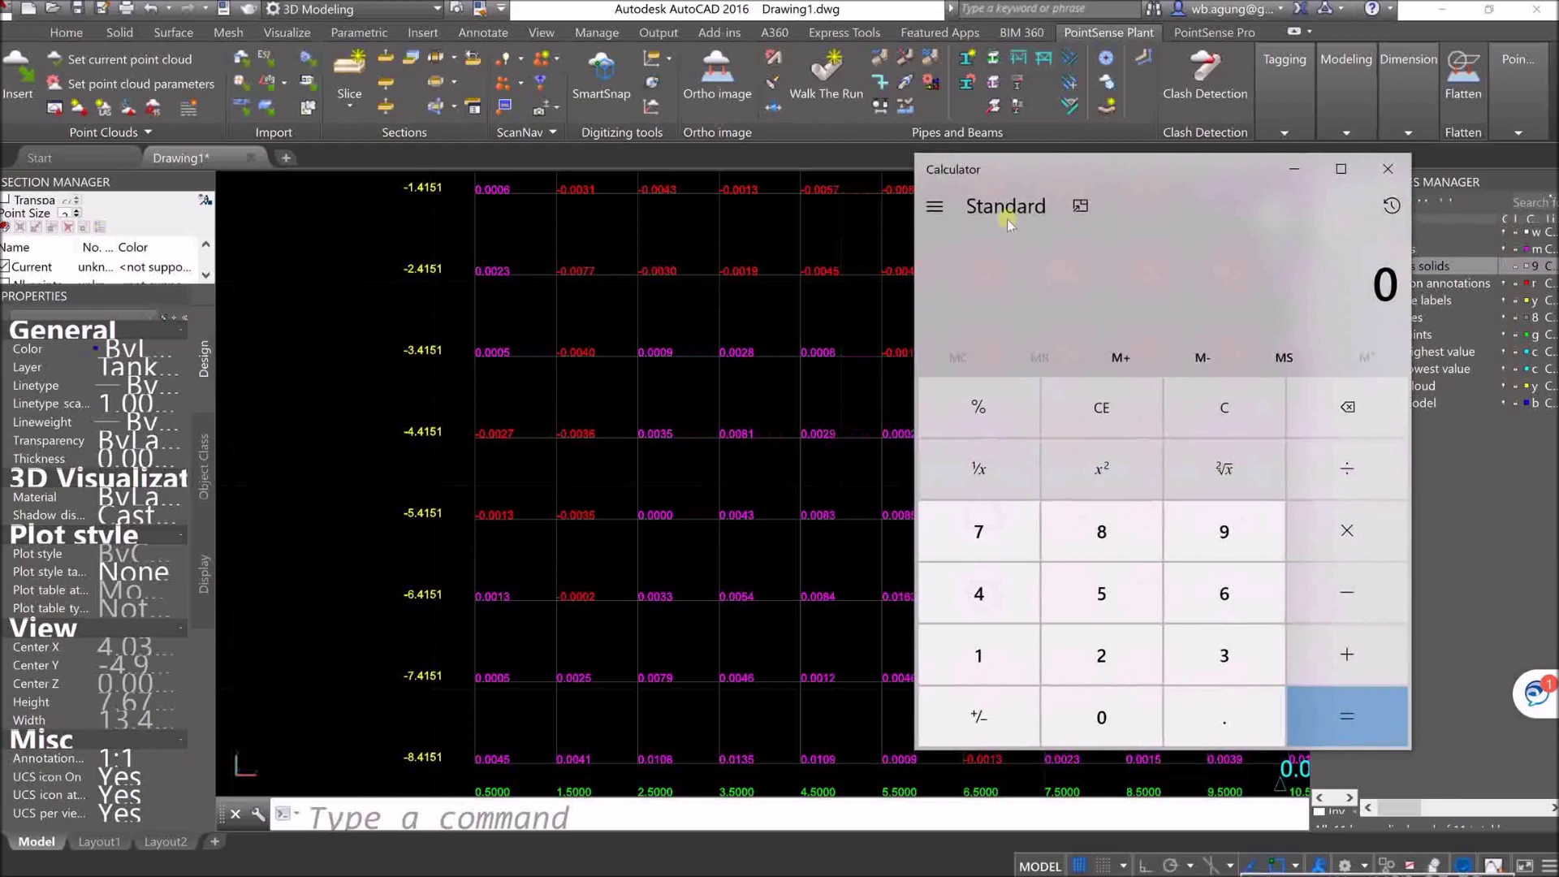
{"action": "type", "text": "8.415"}
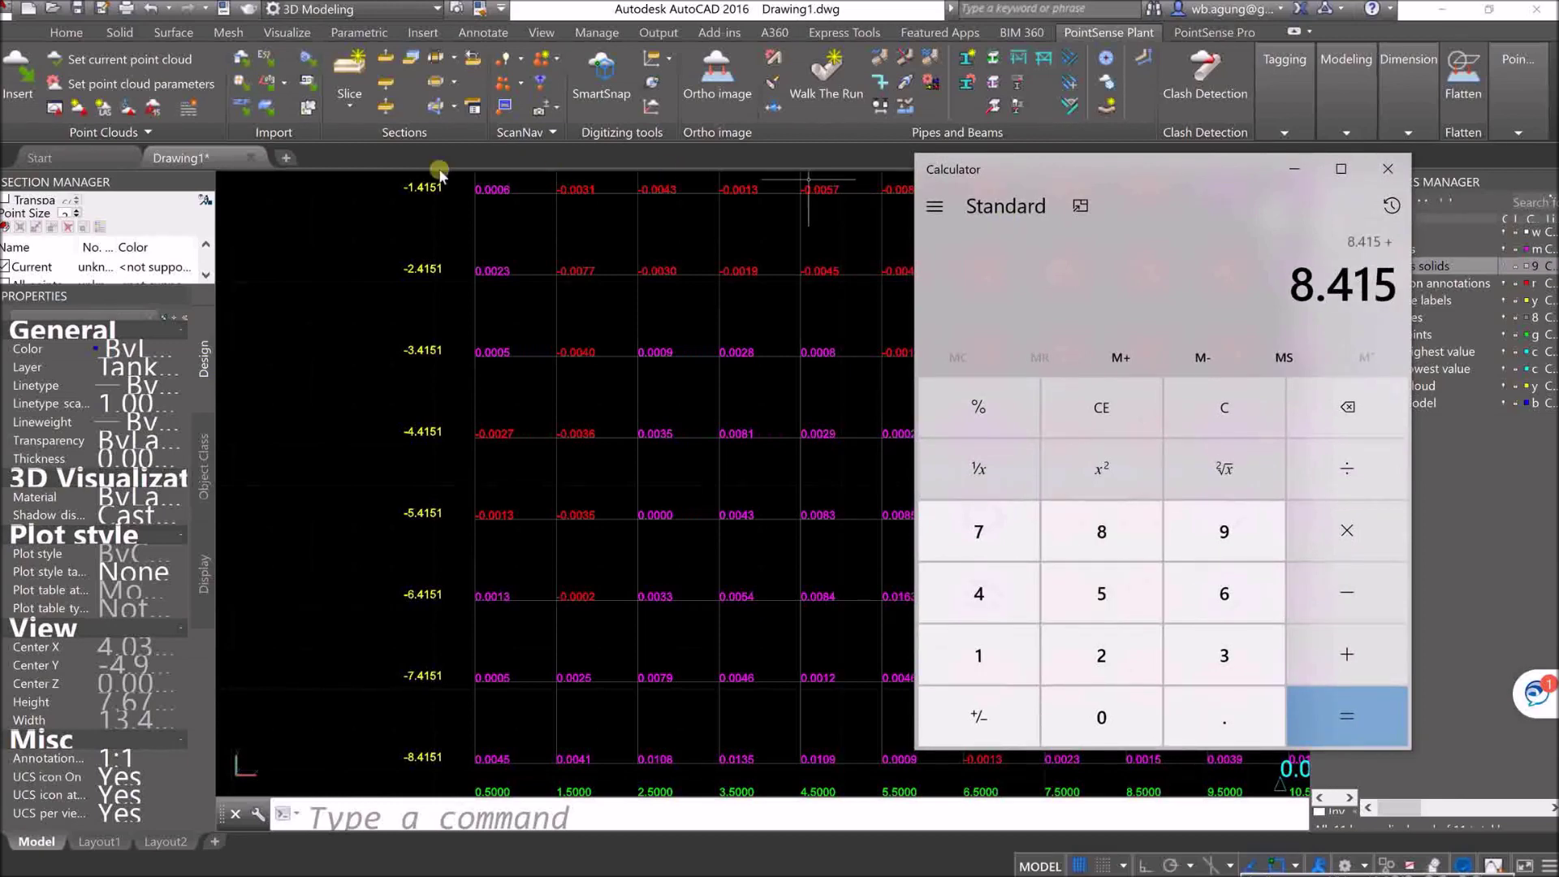
{"action": "scroll", "coordinate": [417, 316], "scroll_direction": "up", "scroll_amount": 8}
{"action": "scroll", "coordinate": [417, 315], "scroll_direction": "down", "scroll_amount": 7}
{"action": "scroll", "coordinate": [416, 317], "scroll_direction": "down", "scroll_amount": 4}
{"action": "middle_click_drag", "start_coordinate": [417, 317], "coordinate": [430, 479]}
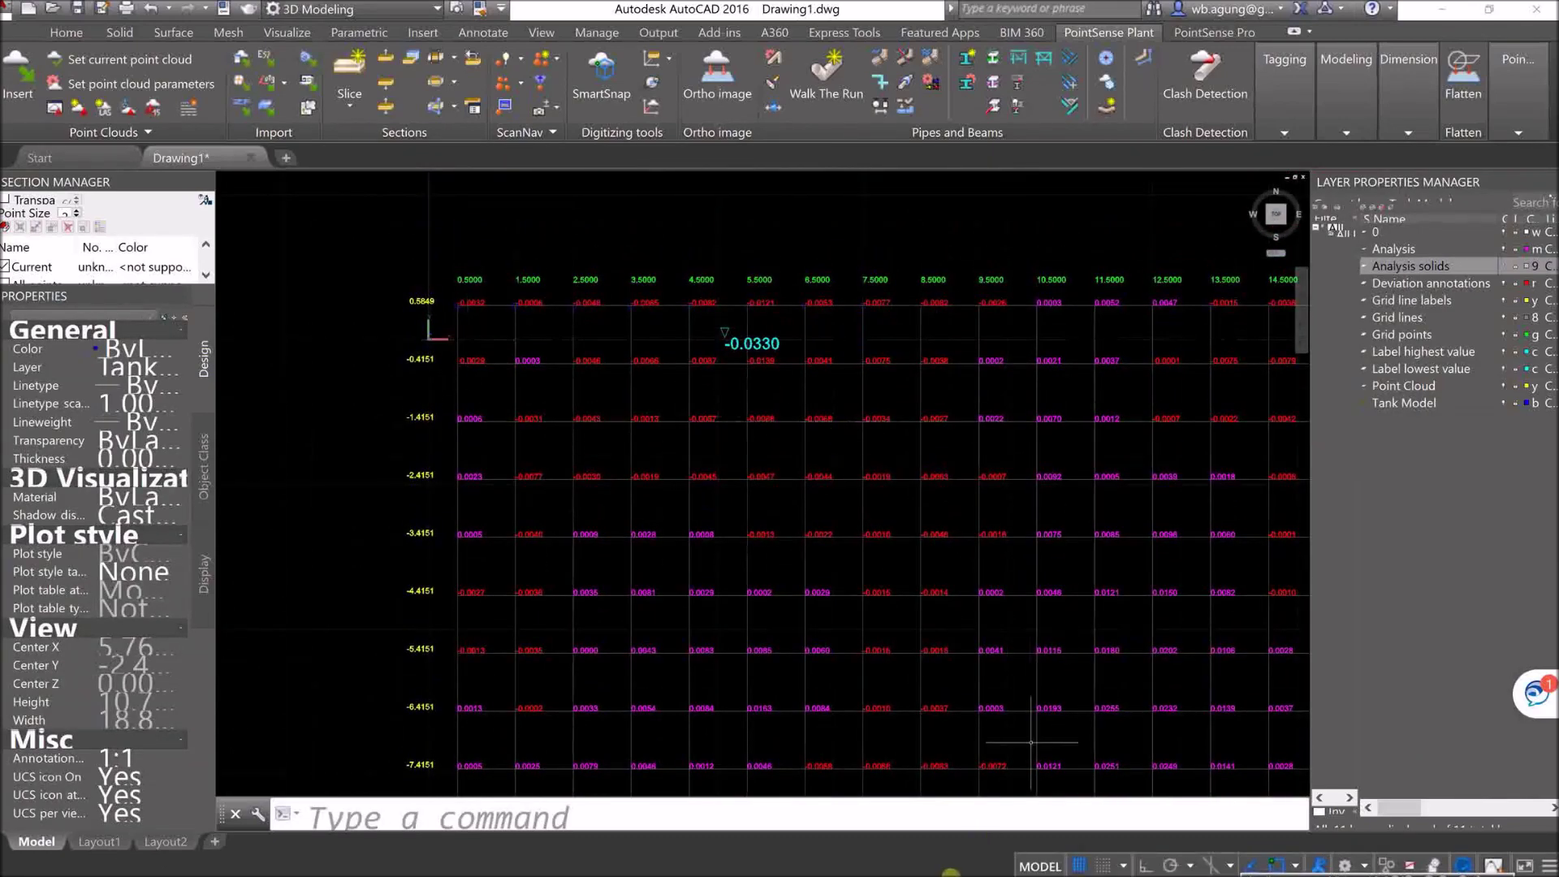
Step: Add 0.58 to the 8.415 in Calculator to work out the grid's total height, and close Calculator
{"action": "key", "text": "super"}
{"action": "left_click", "coordinate": [1028, 859]}
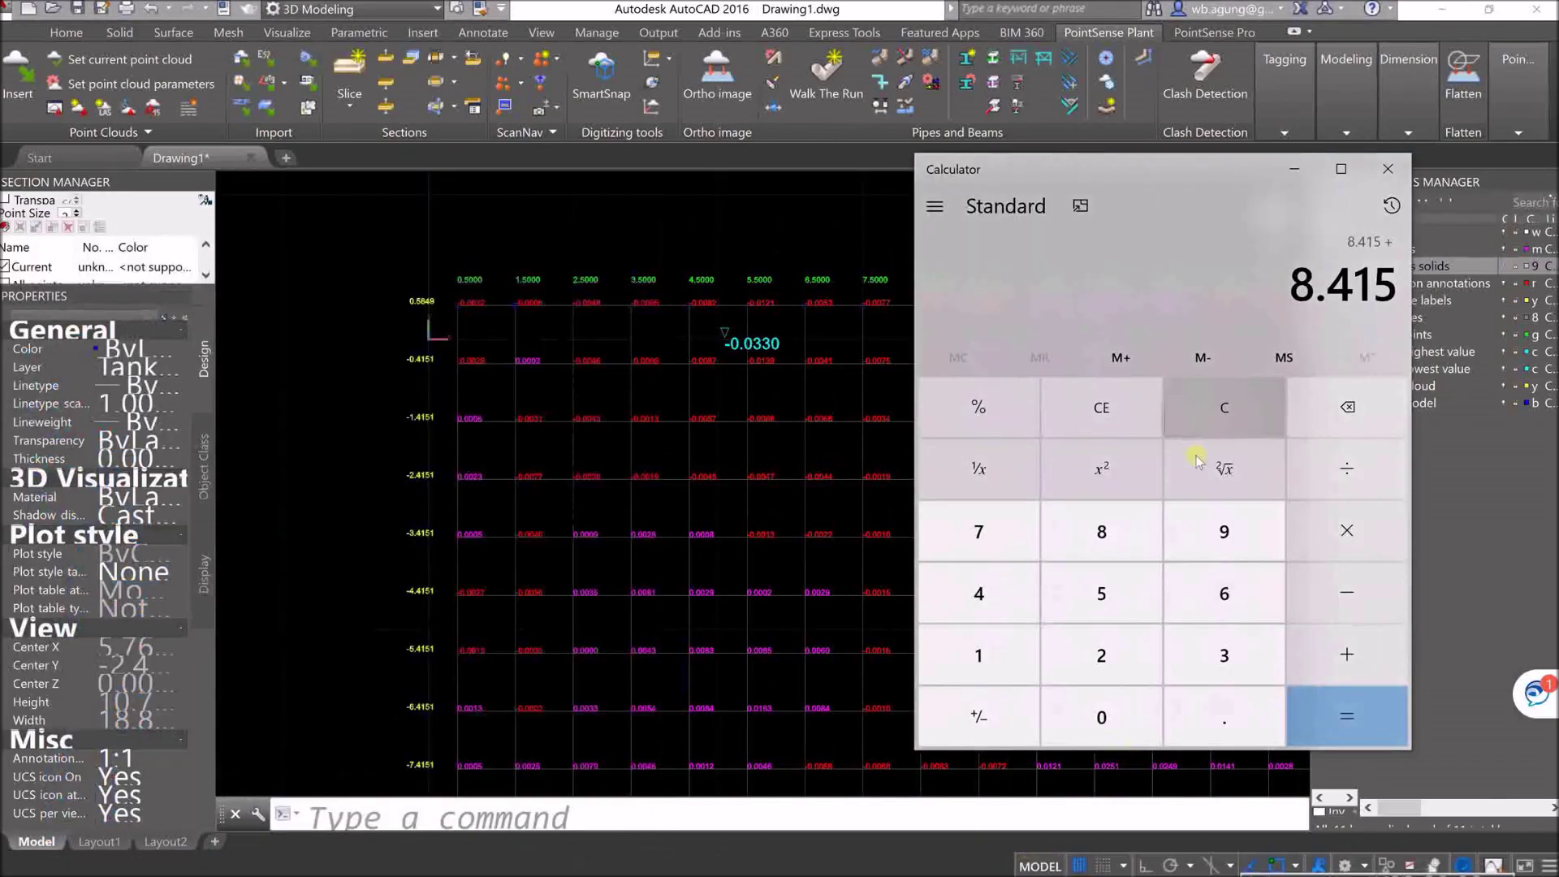
{"action": "type", "text": ".58"}
{"action": "key", "text": "Return"}
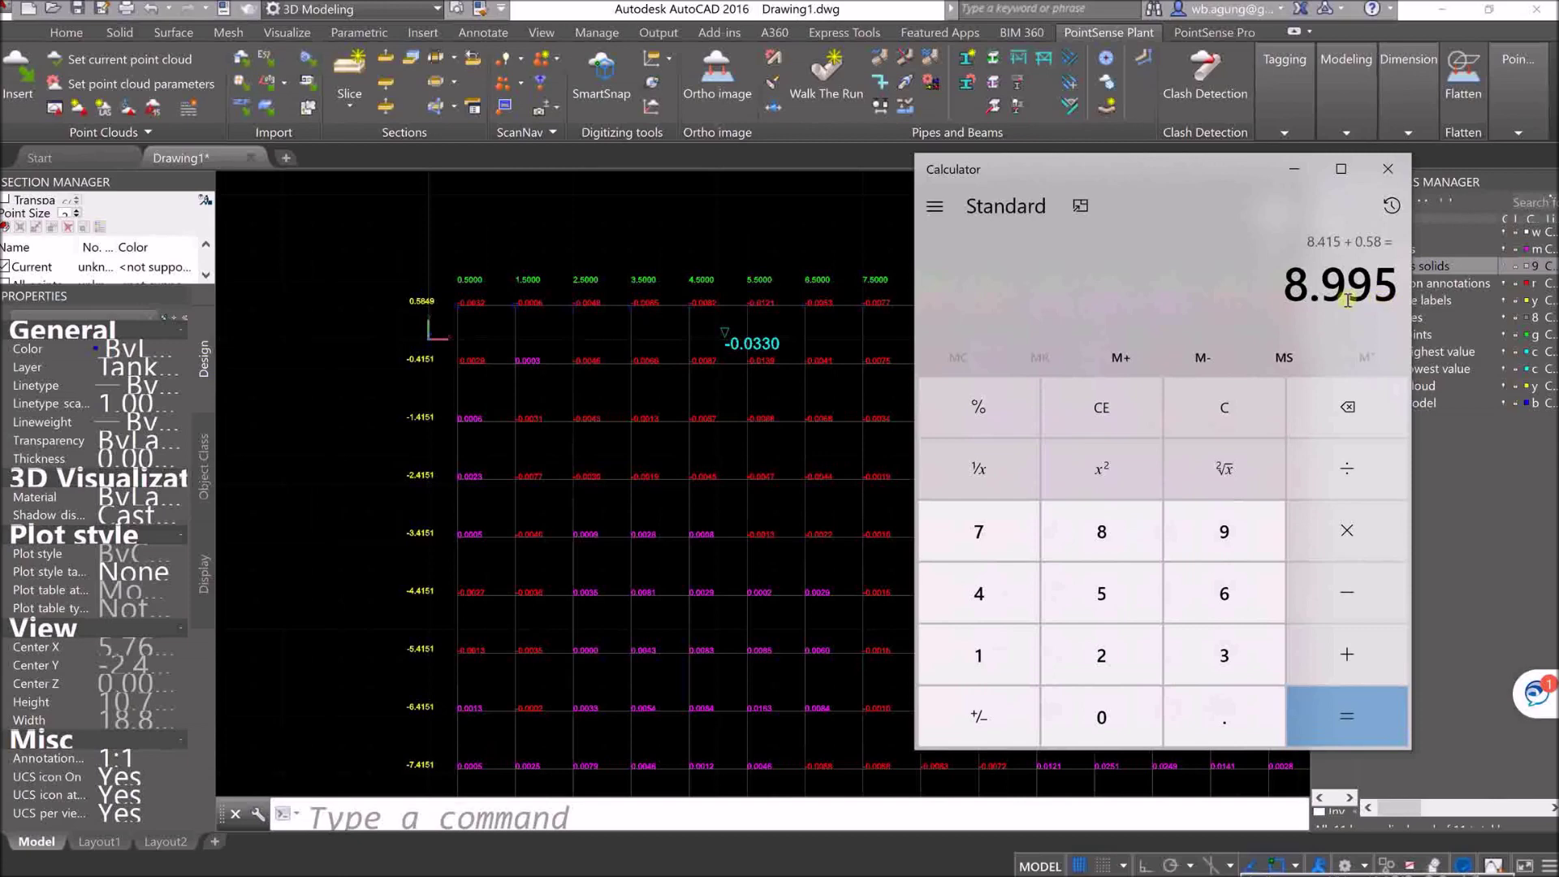
{"action": "left_click_drag", "start_coordinate": [1306, 301], "coordinate": [1393, 297]}
{"action": "left_click", "coordinate": [1304, 317]}
{"action": "left_click", "coordinate": [1389, 170]}
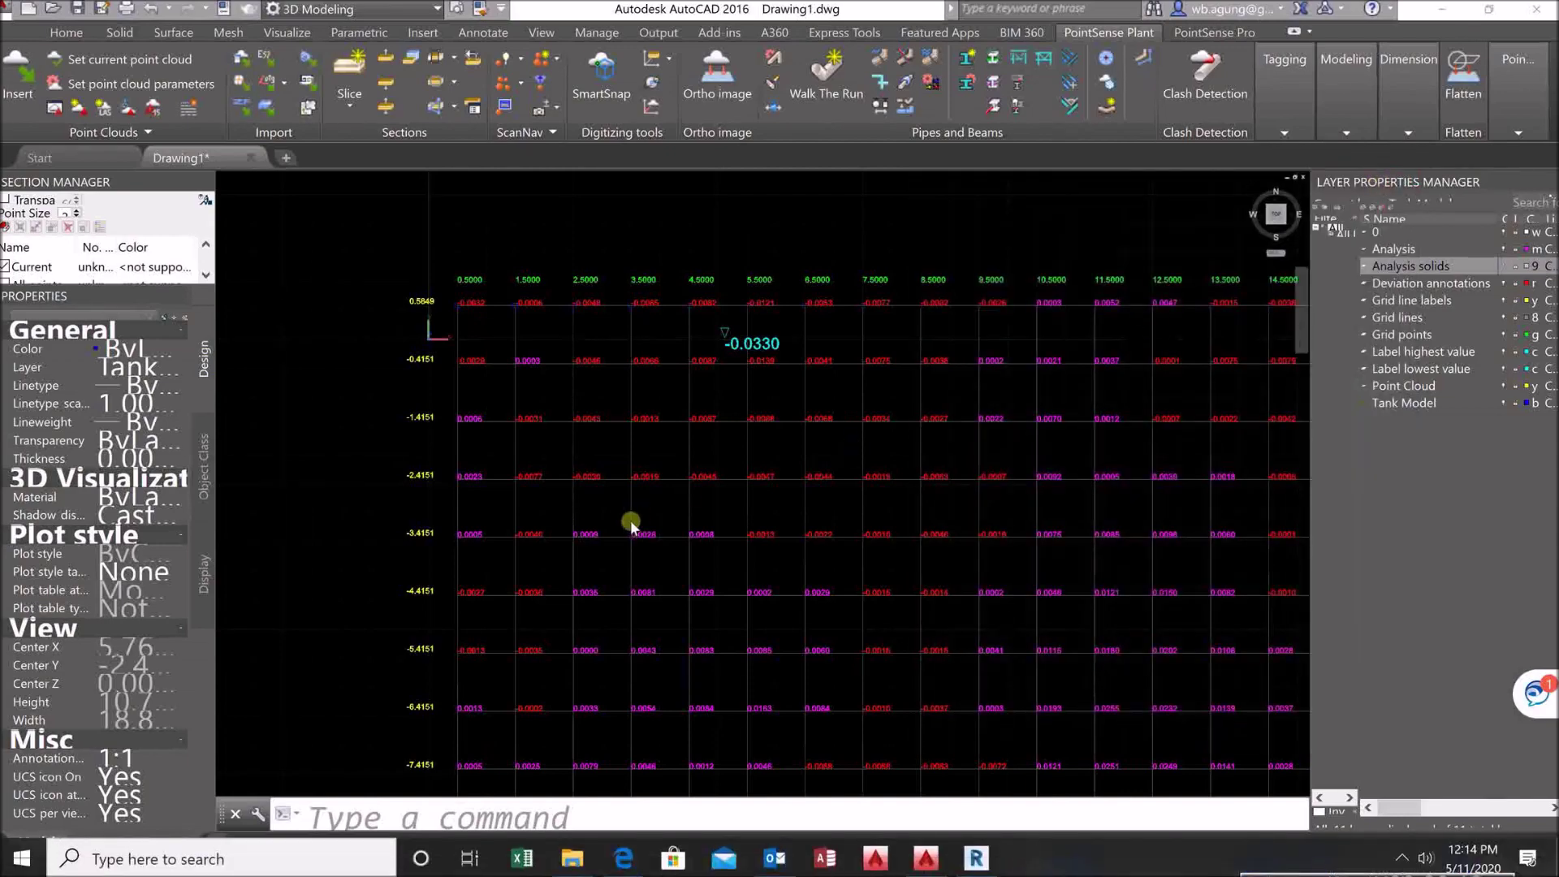
Step: Examine the positive and negative deviation values in the middle of the unrolled grid and their pattern over its full extent
{"action": "middle_click_drag", "start_coordinate": [885, 556], "coordinate": [864, 416]}
{"action": "scroll", "coordinate": [840, 616], "scroll_direction": "up", "scroll_amount": 3}
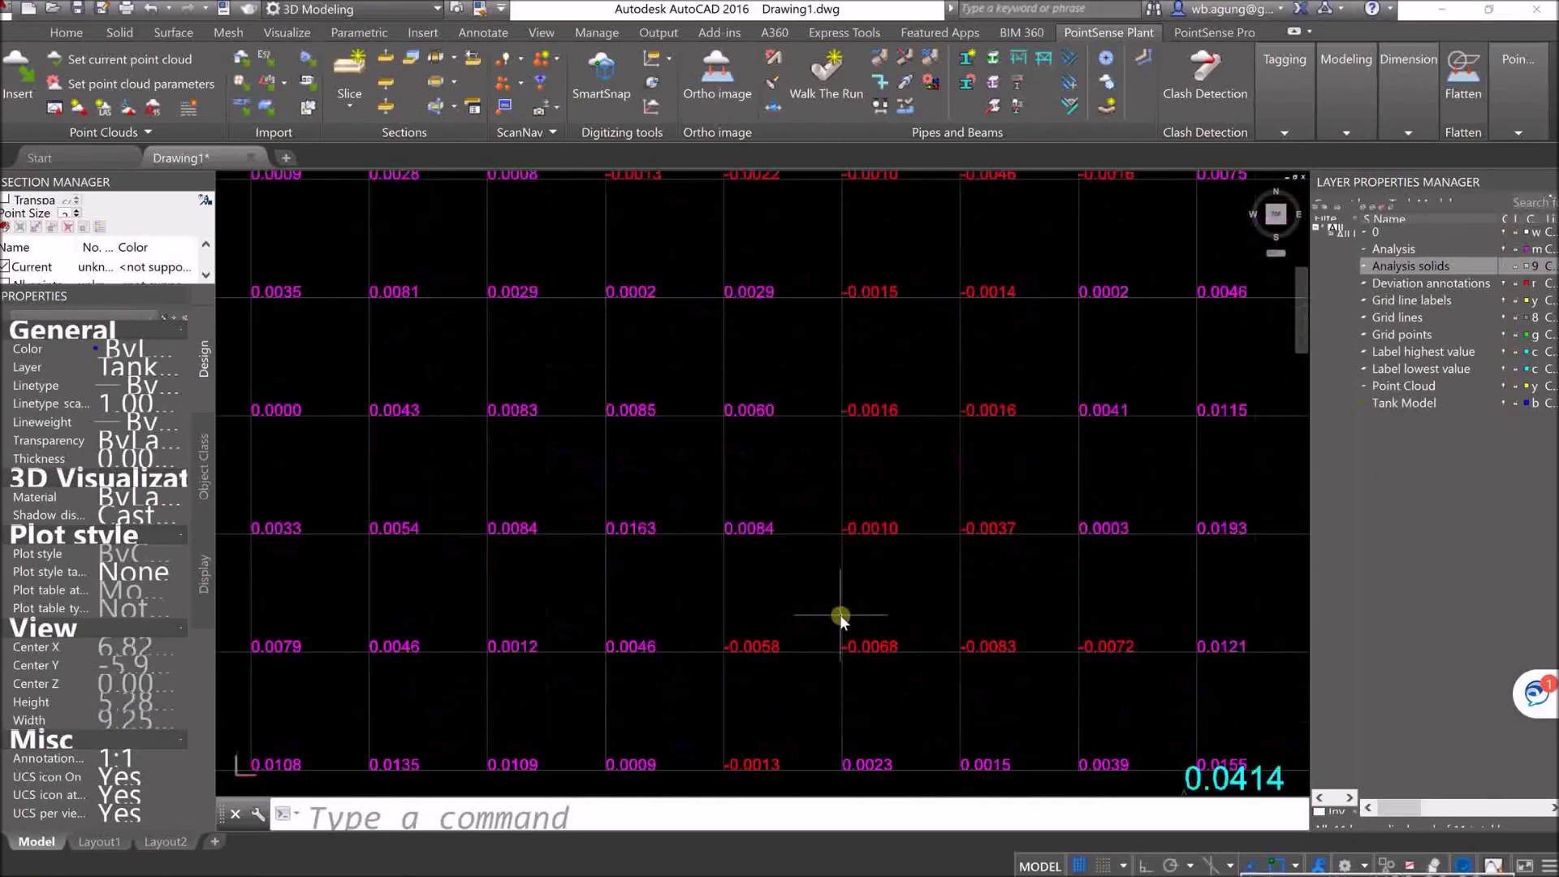
{"action": "scroll", "coordinate": [823, 616], "scroll_direction": "down", "scroll_amount": 3}
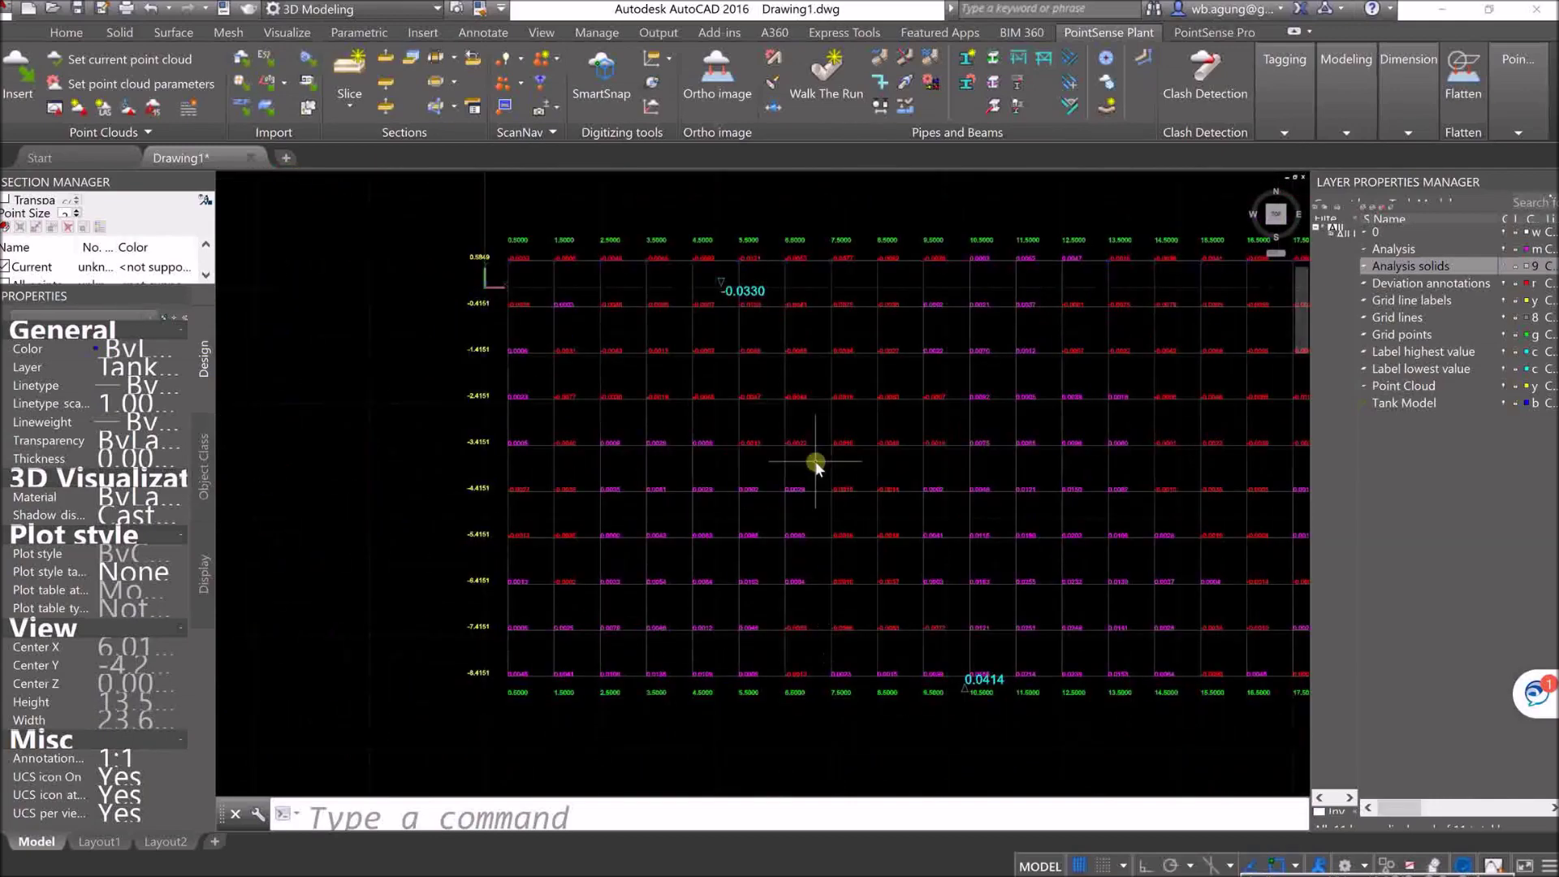
{"action": "middle_click_drag", "start_coordinate": [915, 522], "coordinate": [739, 520]}
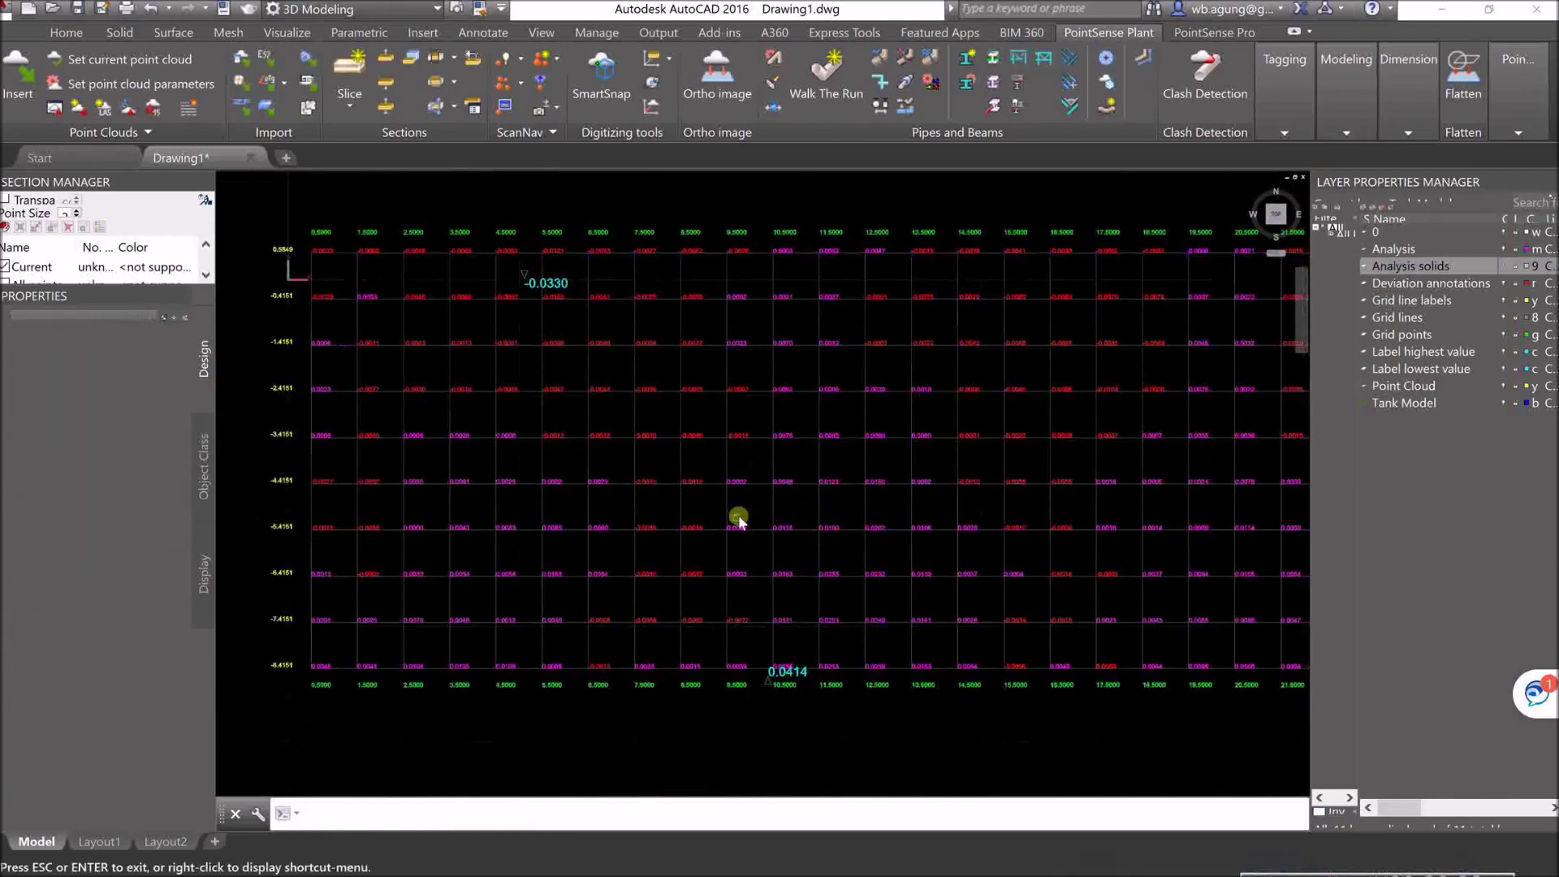
{"action": "scroll", "coordinate": [741, 518], "scroll_direction": "up", "scroll_amount": 4}
{"action": "left_click", "coordinate": [782, 475]}
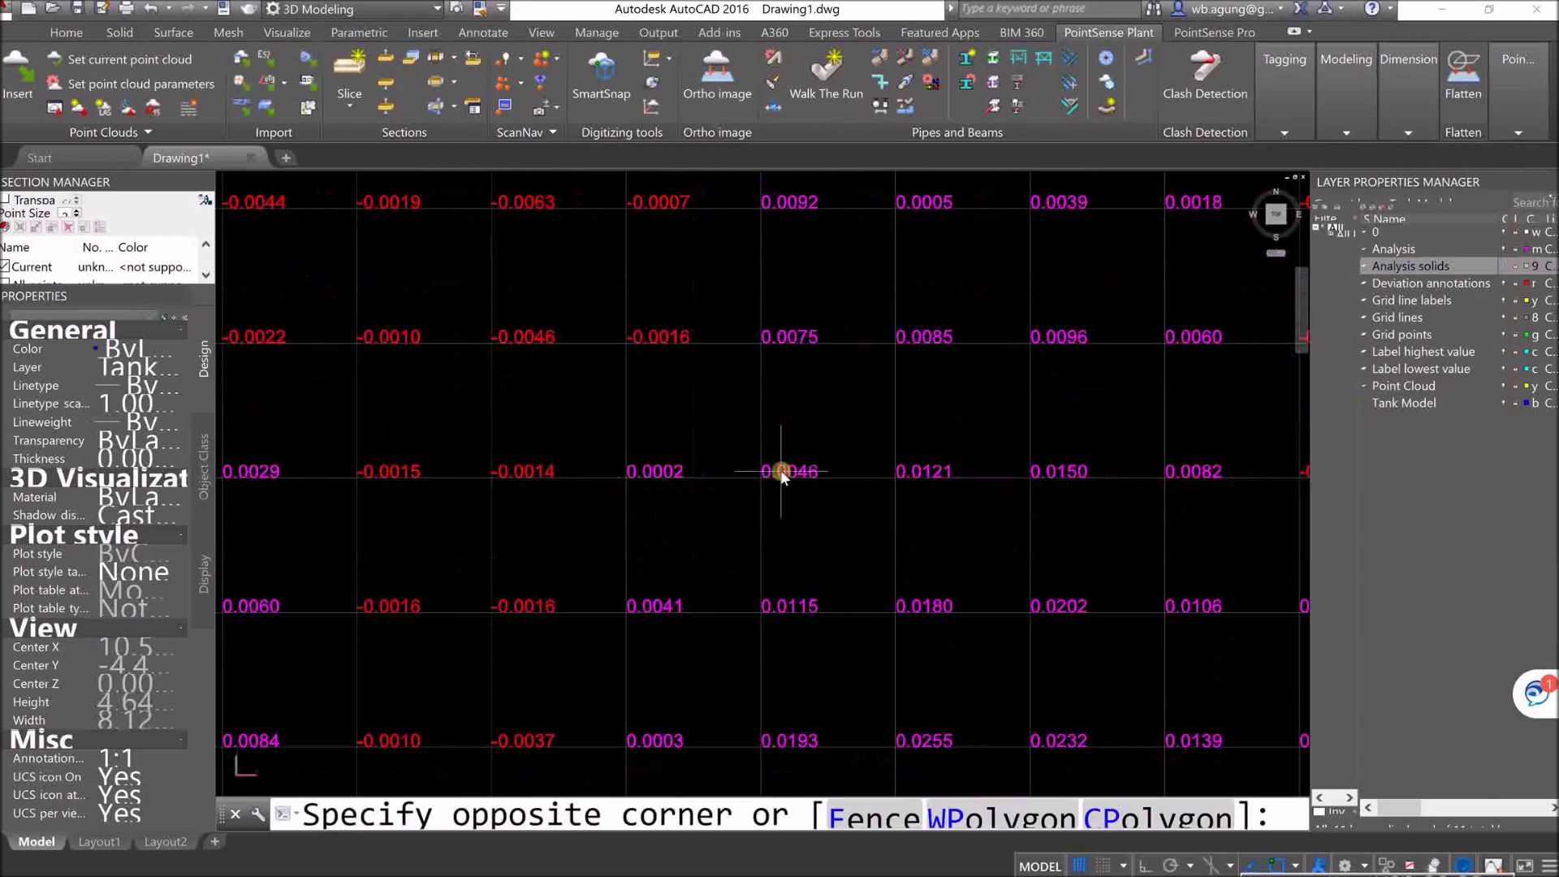
{"action": "key", "text": "Escape"}
{"action": "scroll", "coordinate": [793, 528], "scroll_direction": "down", "scroll_amount": 2}
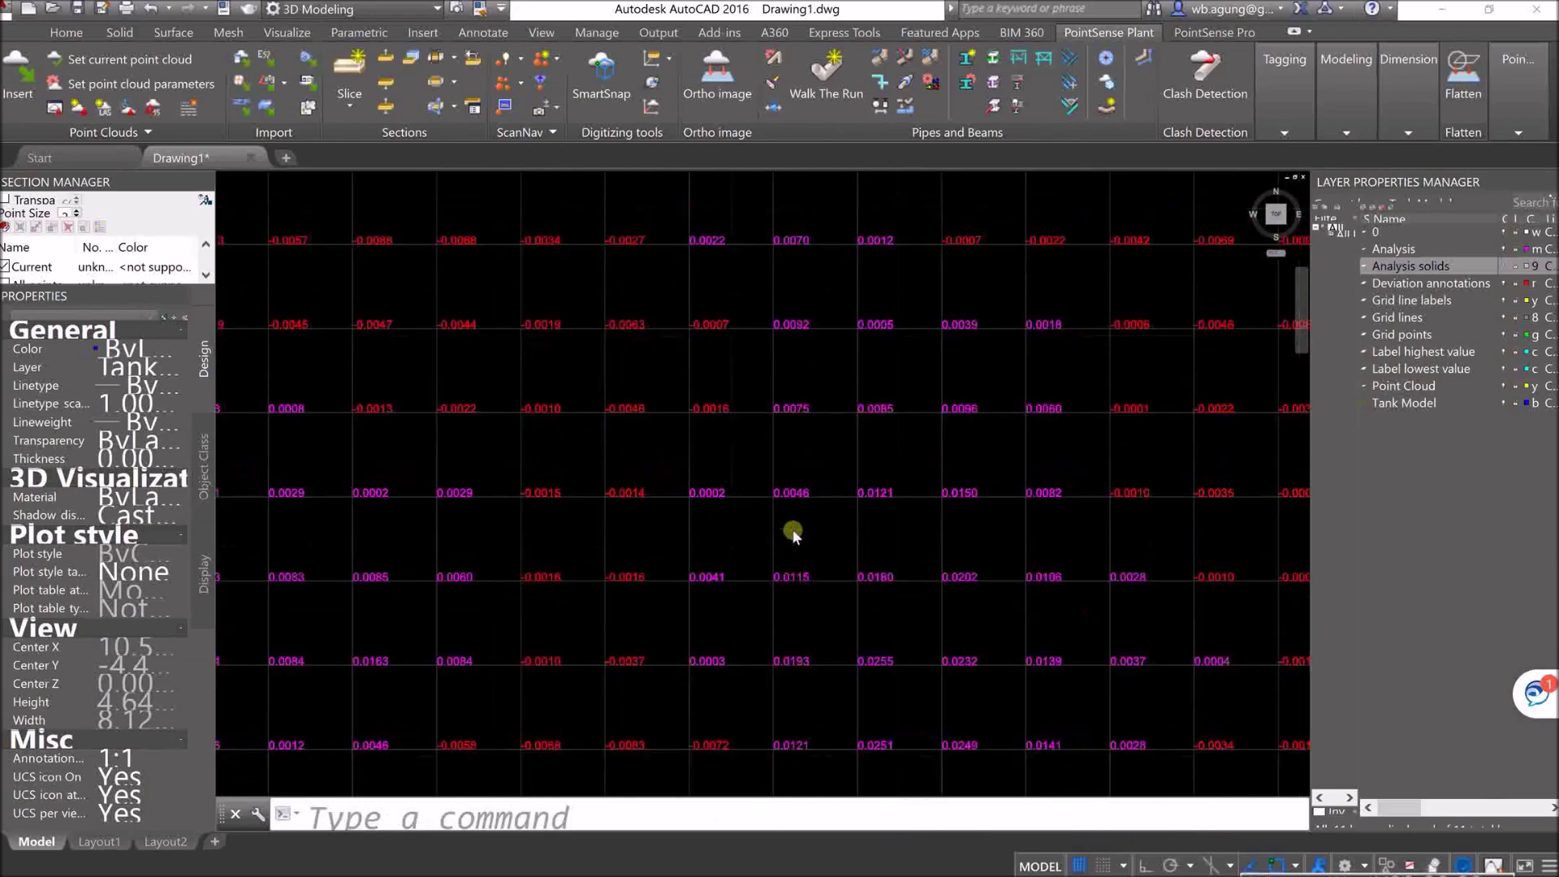
{"action": "scroll", "coordinate": [793, 532], "scroll_direction": "down", "scroll_amount": 6}
{"action": "middle_click_drag", "start_coordinate": [899, 540], "coordinate": [743, 505]}
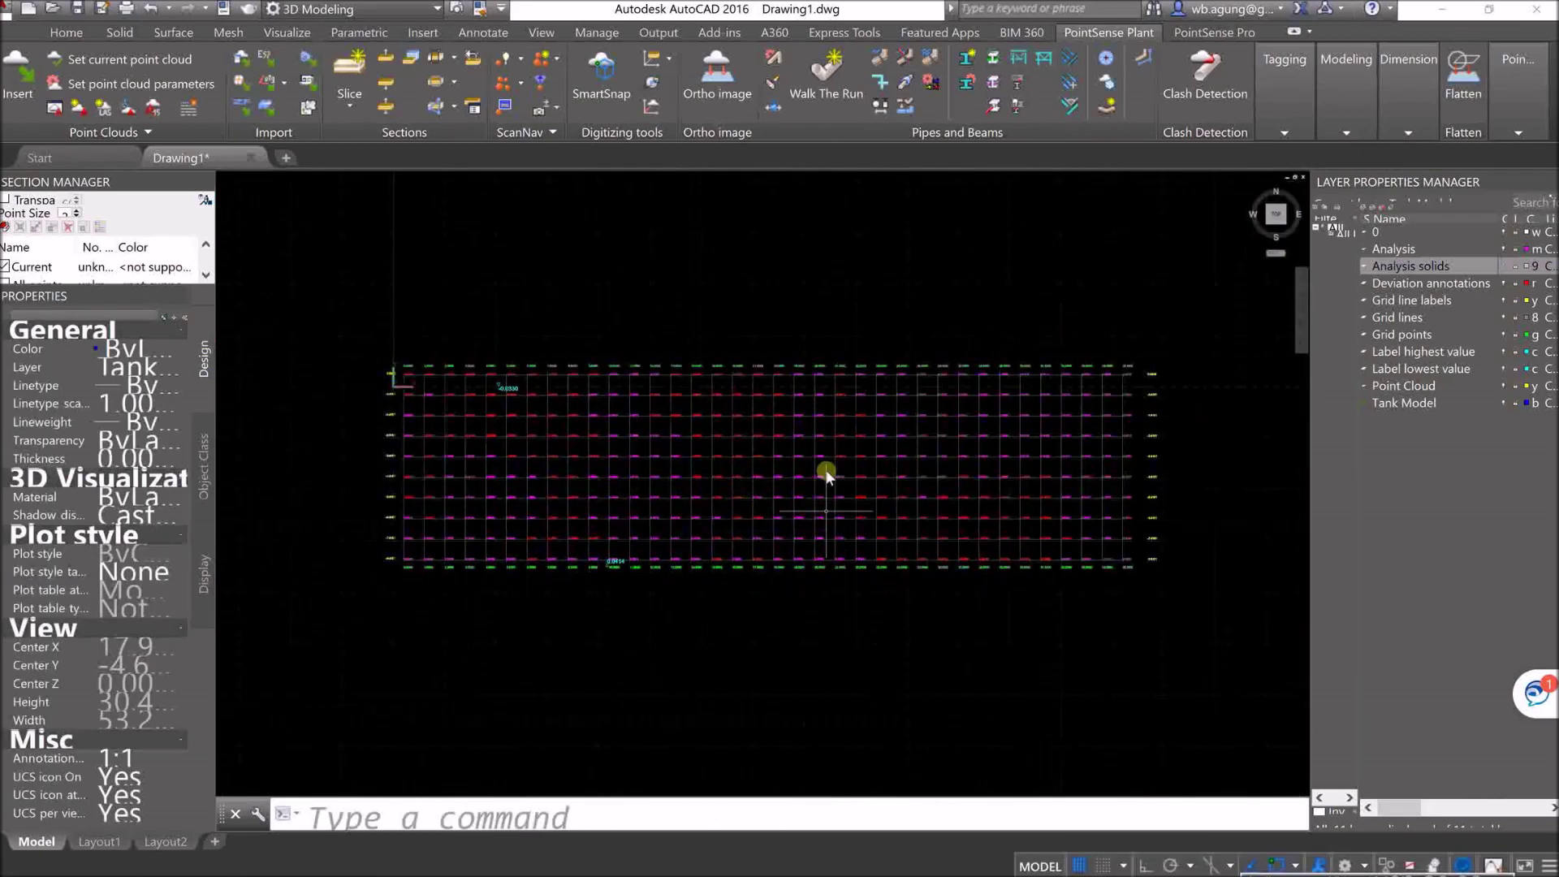
{"action": "scroll", "coordinate": [826, 387], "scroll_direction": "down", "scroll_amount": 2}
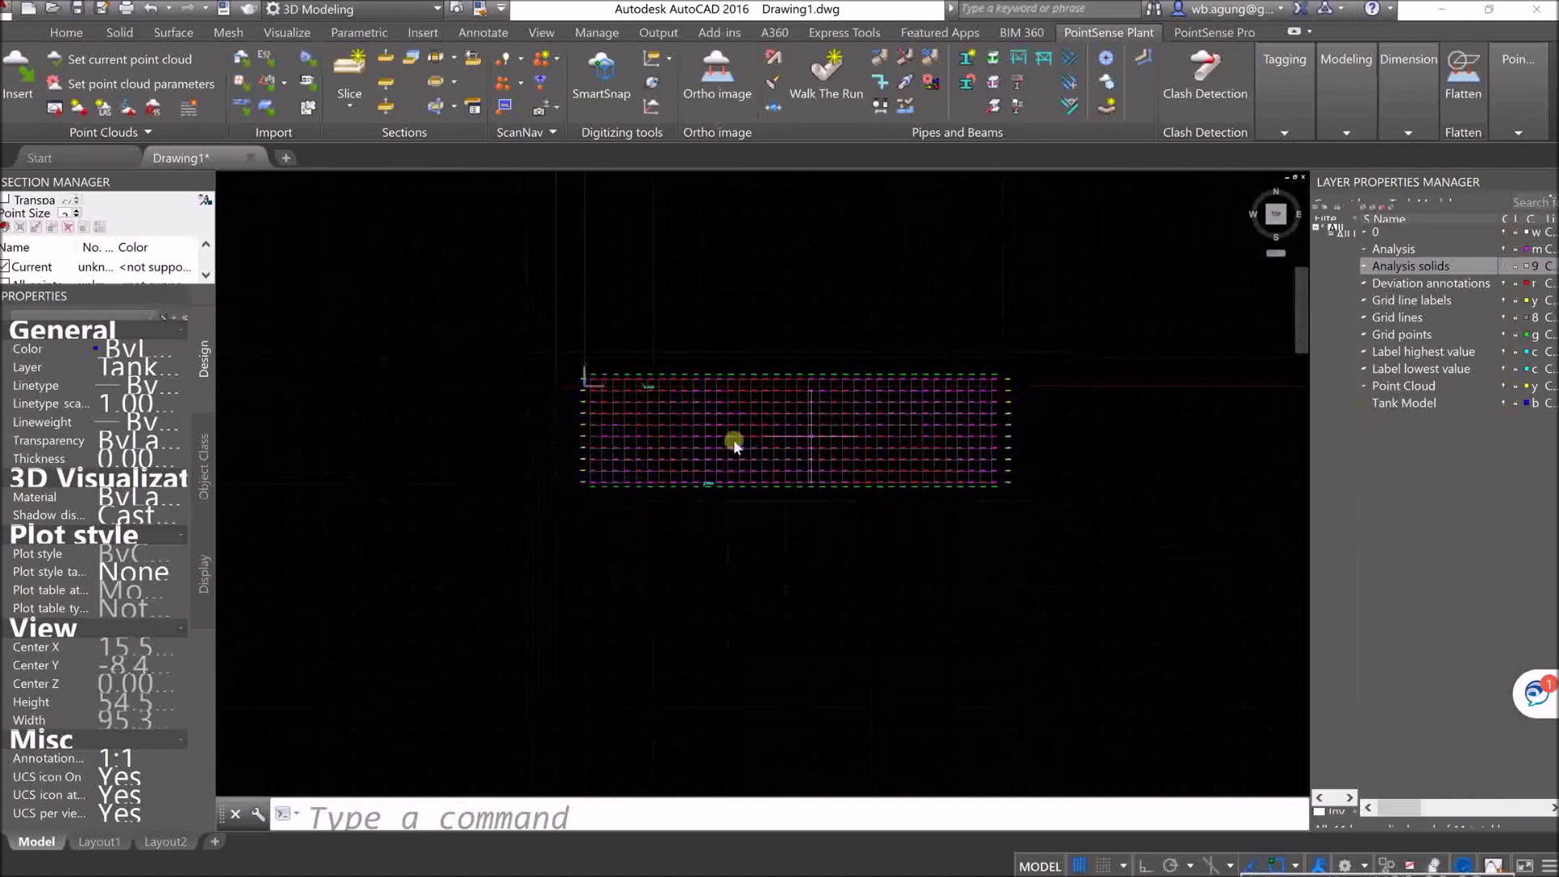
{"action": "scroll", "coordinate": [647, 439], "scroll_direction": "up", "scroll_amount": 3}
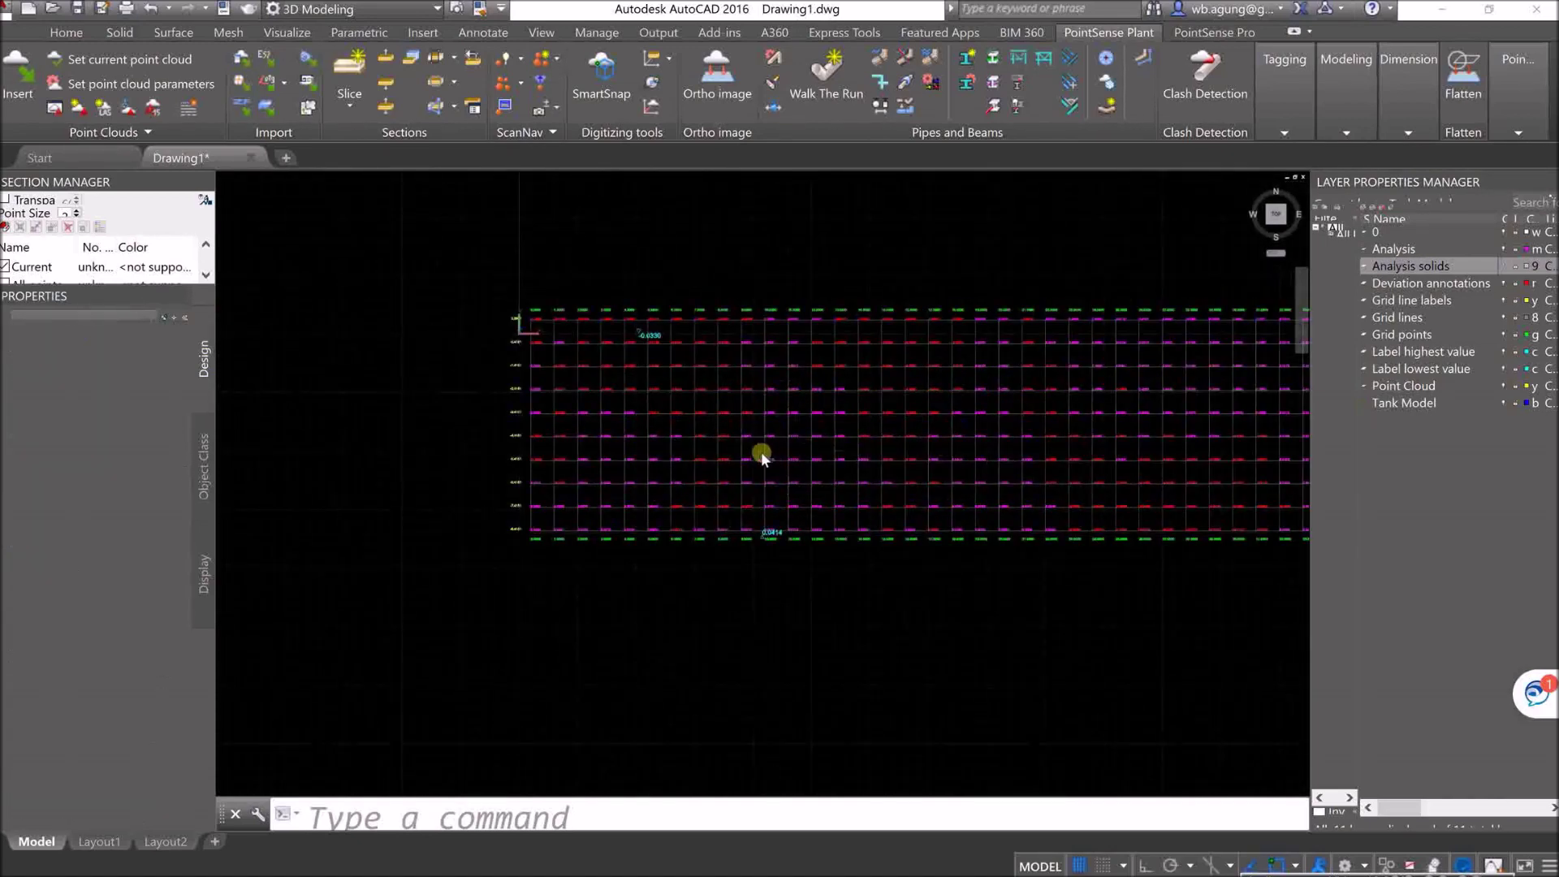
{"action": "middle_click_drag", "start_coordinate": [759, 452], "coordinate": [679, 453]}
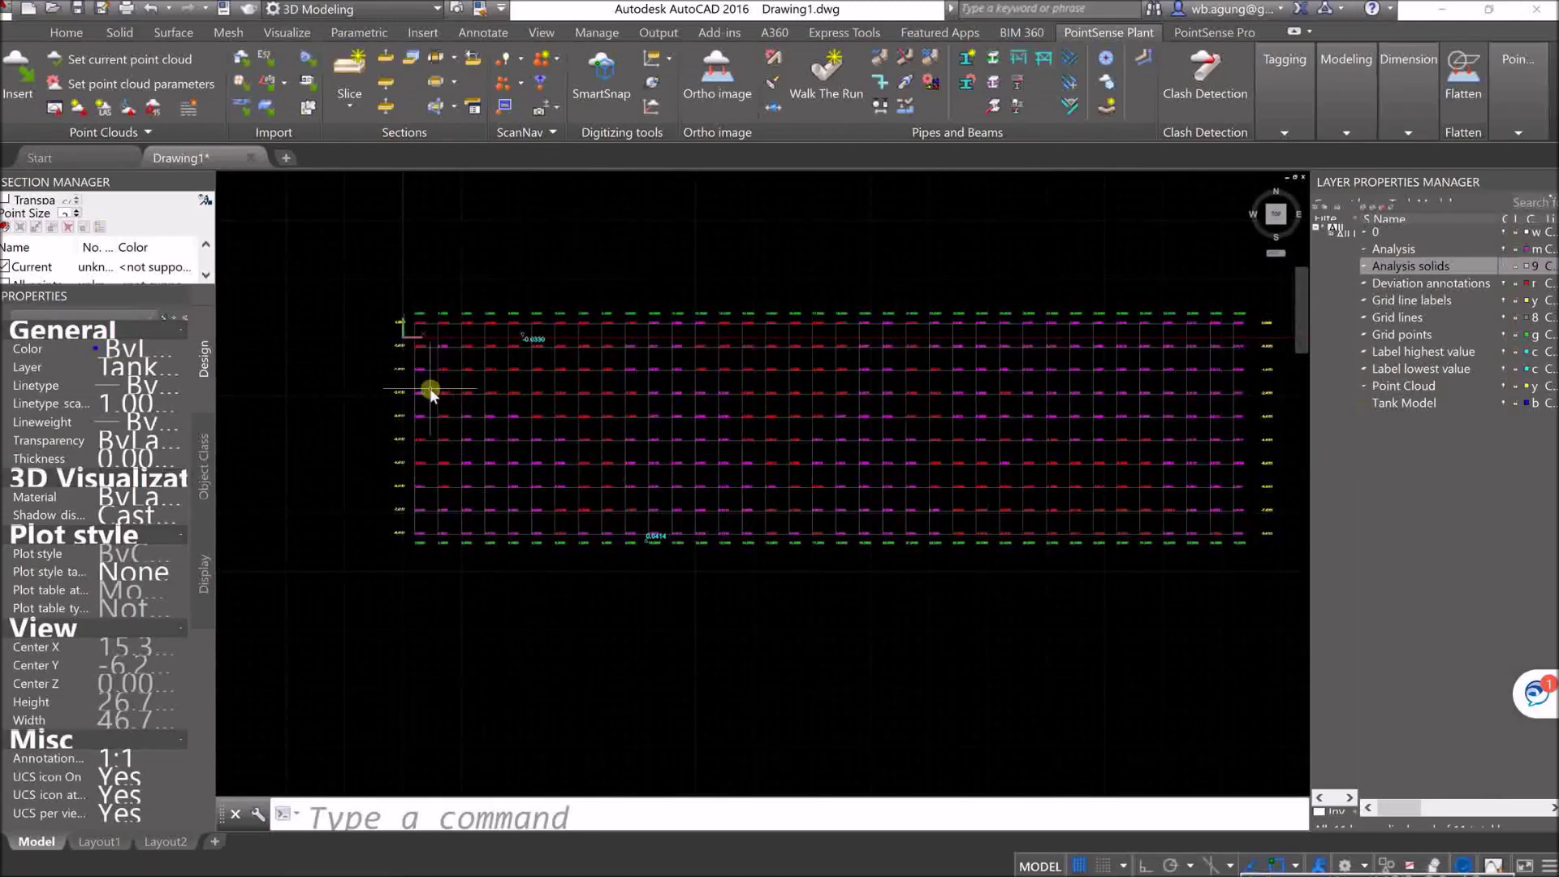
Step: Highlight the positive deviation value in the first column at height -2.4151 and clear the selection
{"action": "scroll", "coordinate": [418, 414], "scroll_direction": "up", "scroll_amount": 8}
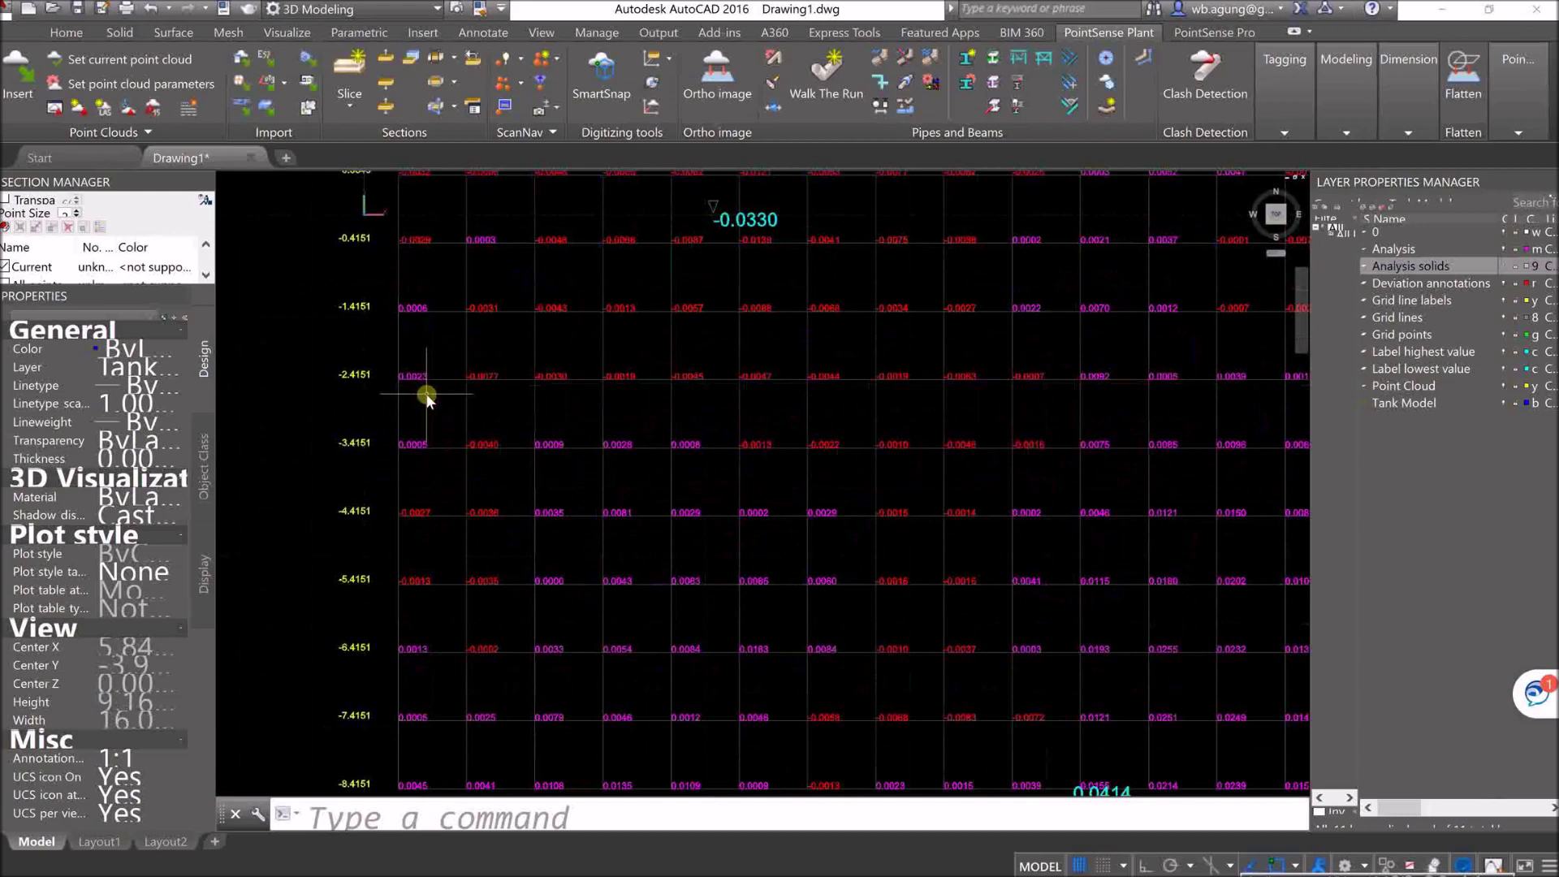
{"action": "left_click", "coordinate": [428, 357]}
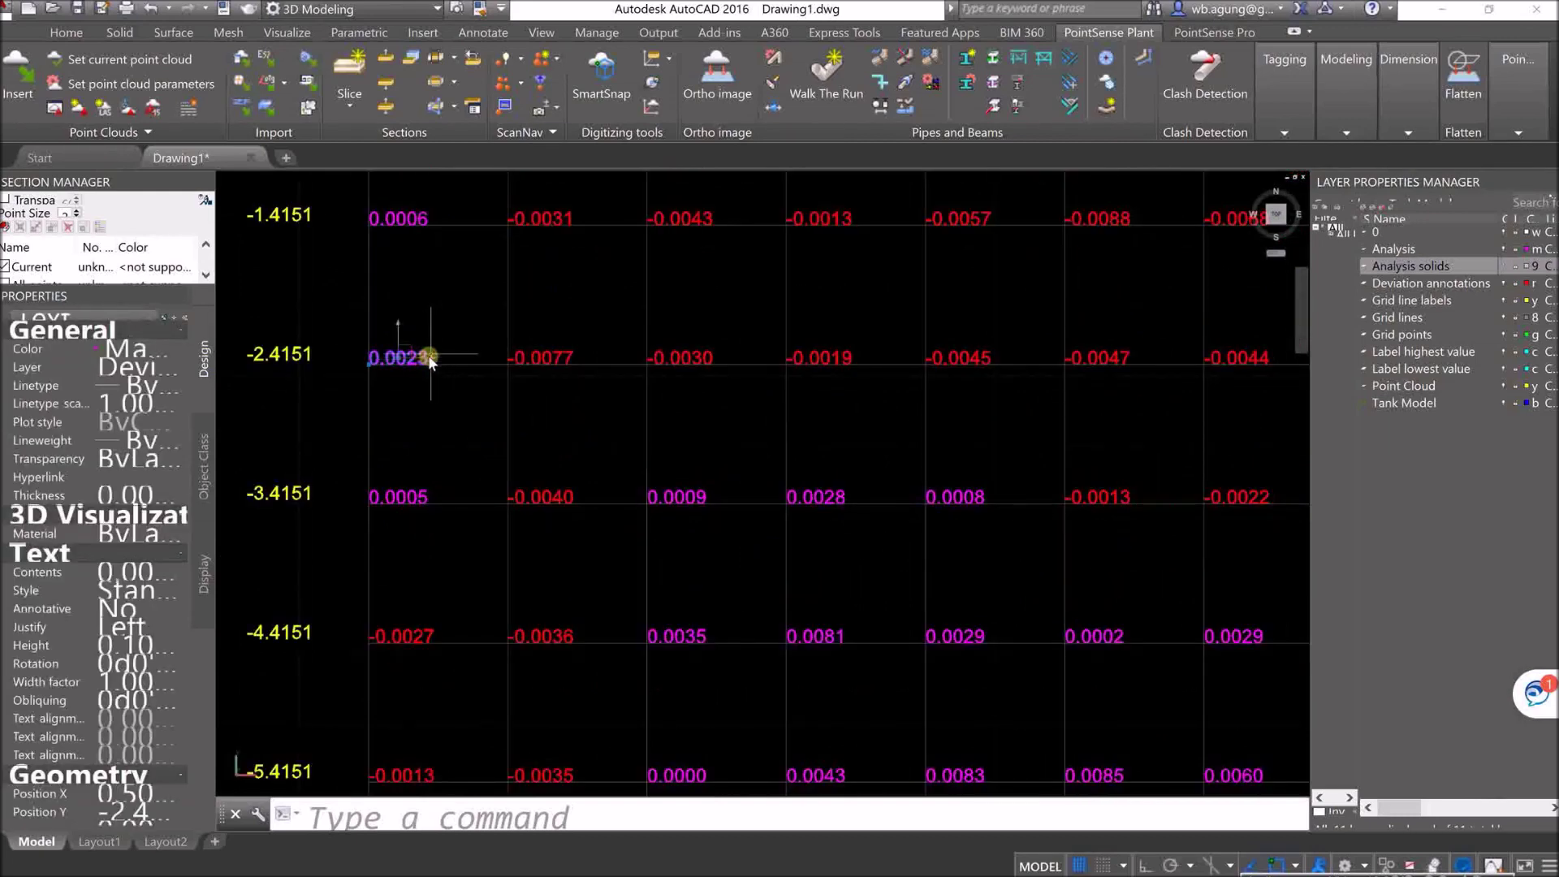
{"action": "key", "text": "Escape"}
{"action": "left_click", "coordinate": [446, 423]}
{"action": "key", "text": "Escape"}
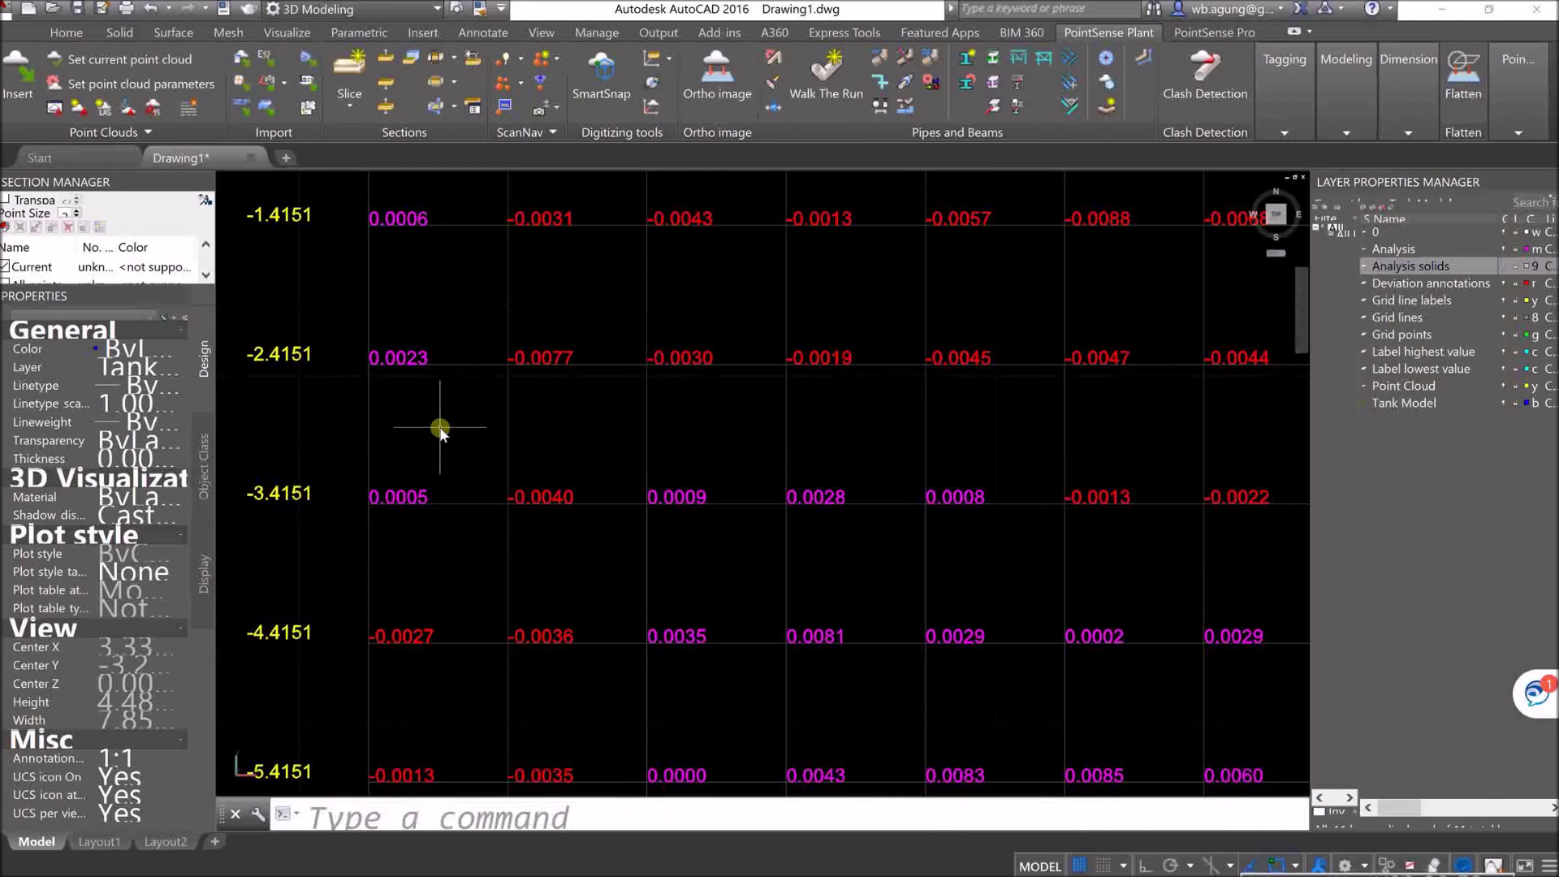
{"action": "scroll", "coordinate": [394, 372], "scroll_direction": "up", "scroll_amount": 2}
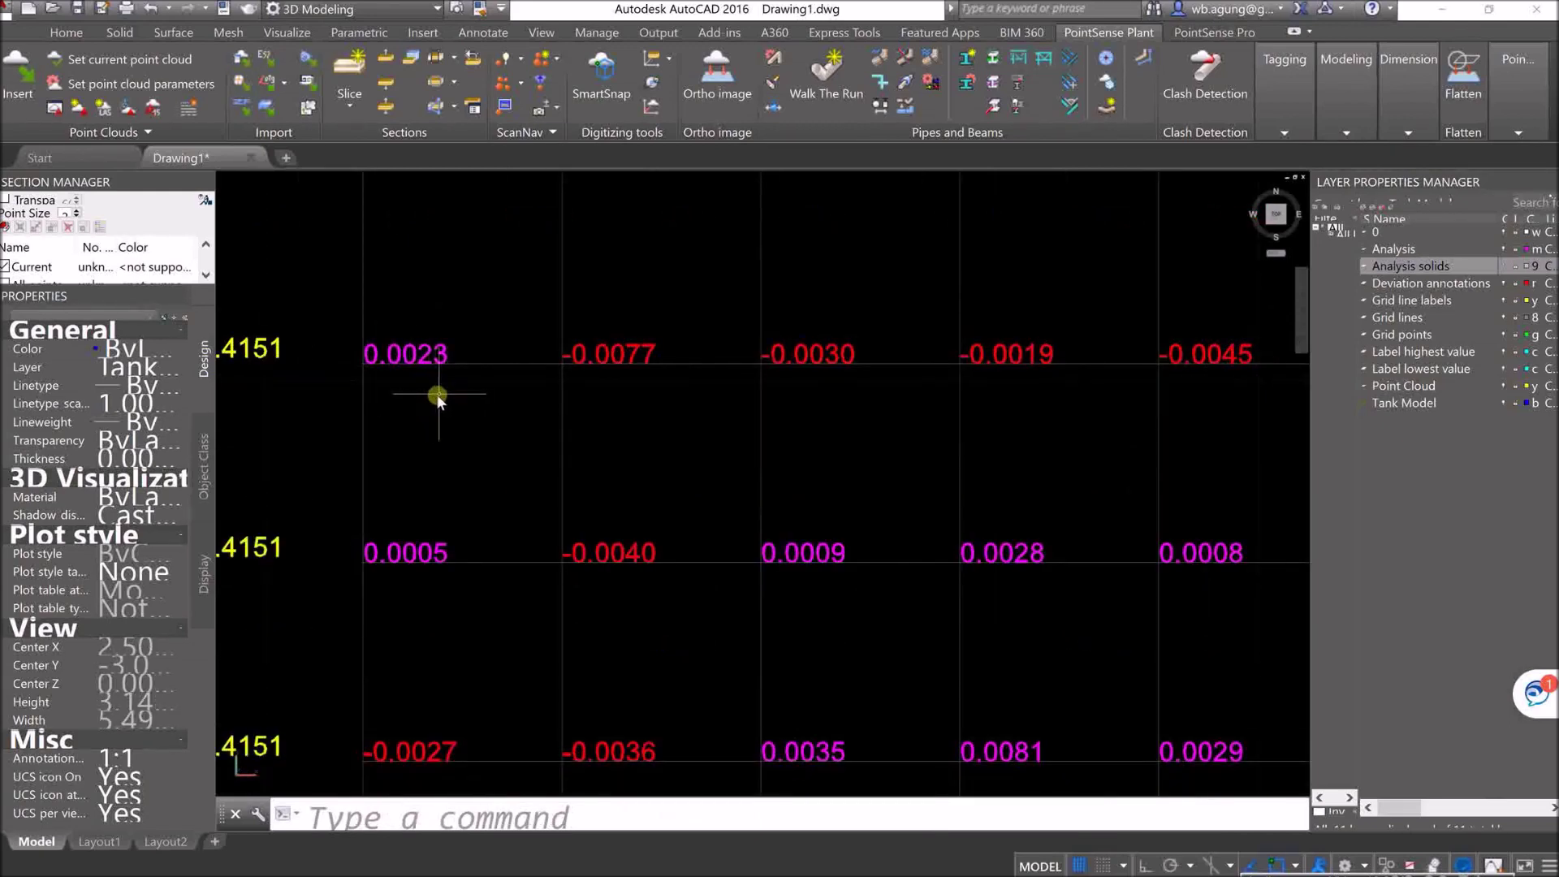
{"action": "scroll", "coordinate": [442, 425], "scroll_direction": "down", "scroll_amount": 3}
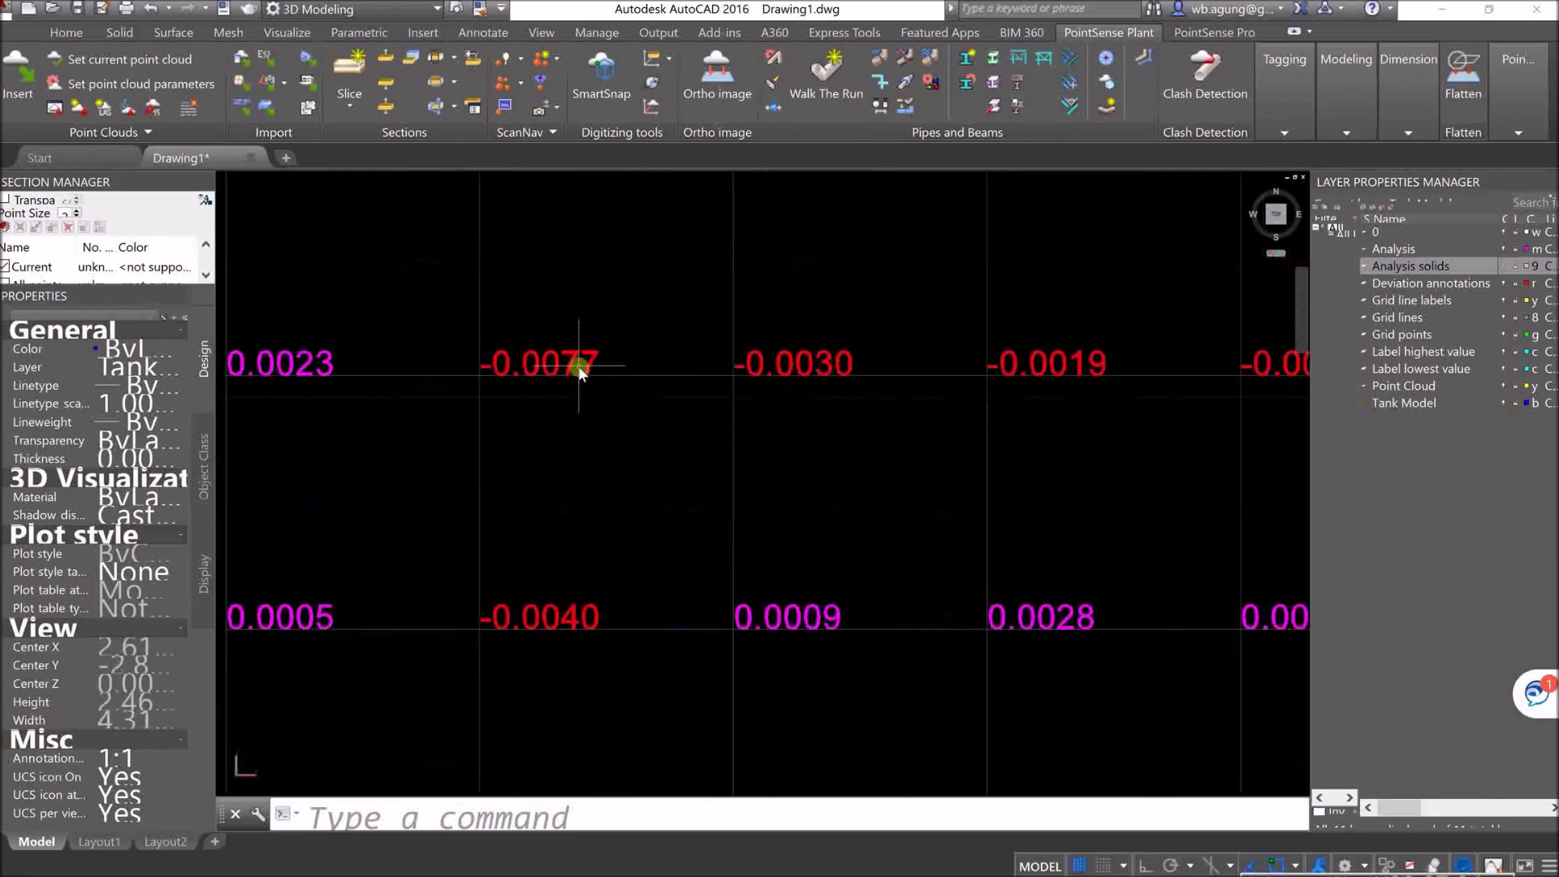
Step: Highlight the negative deviation values at distances 1.5 and 2.5 in the -2.4151 row and clear the selections
{"action": "left_click", "coordinate": [573, 369]}
{"action": "left_click", "coordinate": [560, 376]}
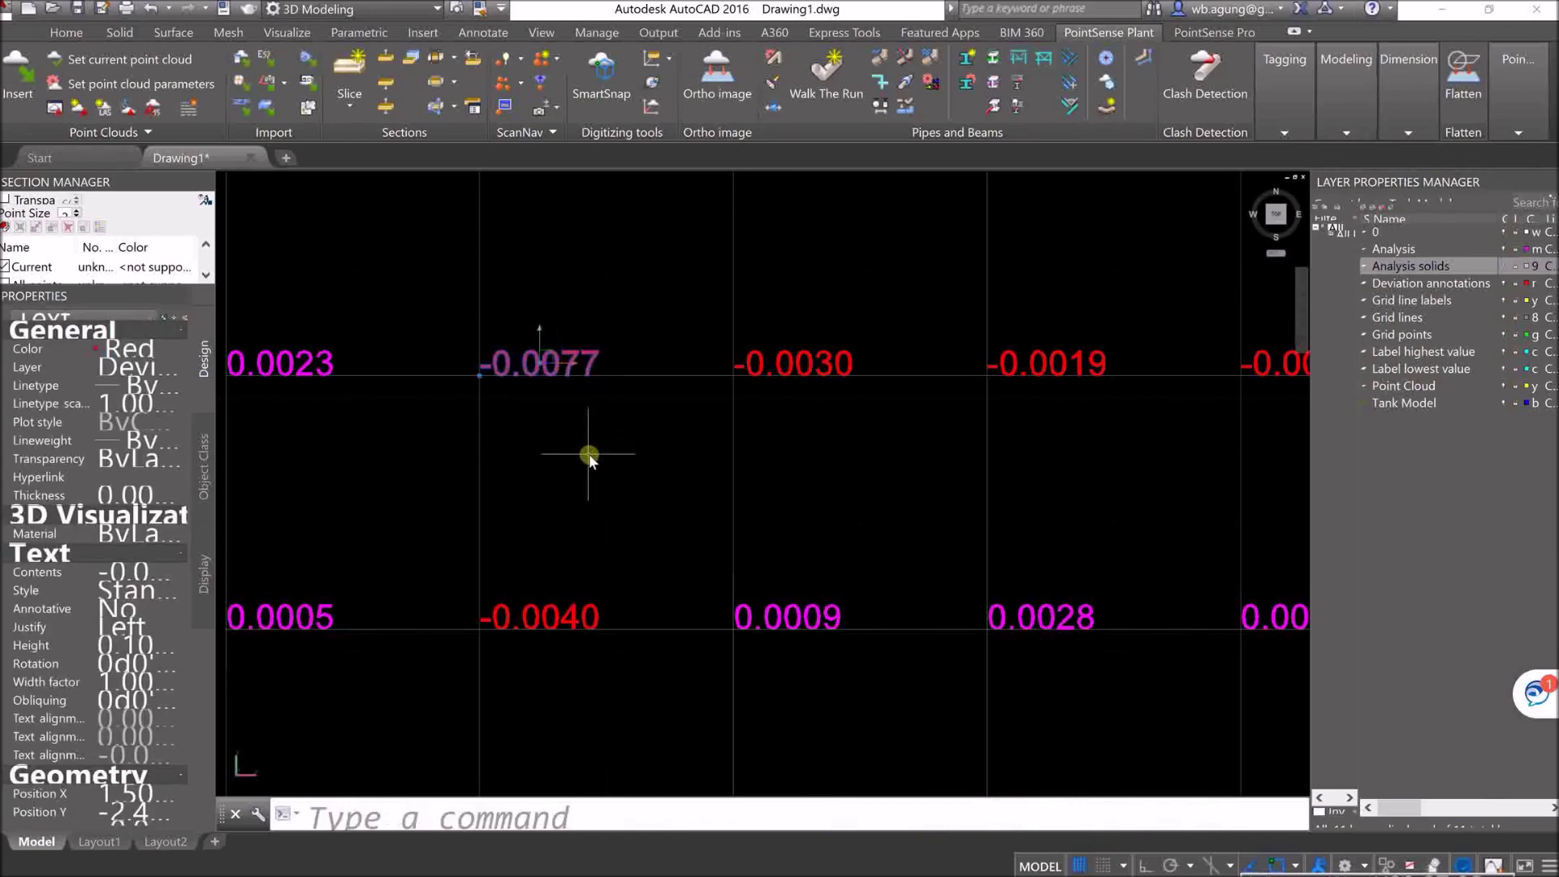
{"action": "key", "text": "Escape"}
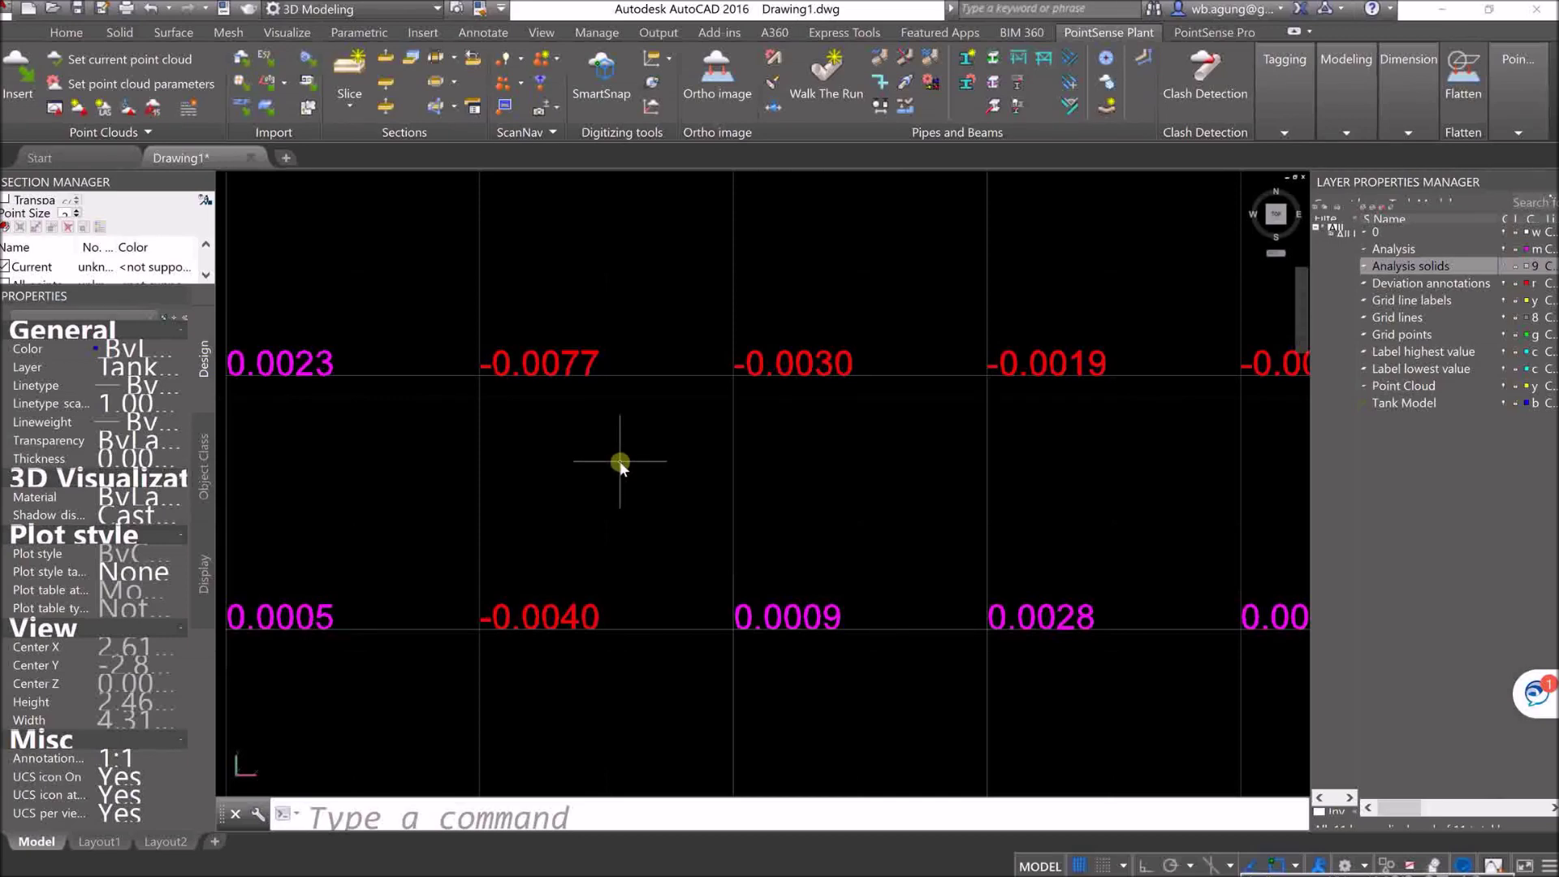
{"action": "left_click", "coordinate": [828, 355]}
{"action": "key", "text": "Escape"}
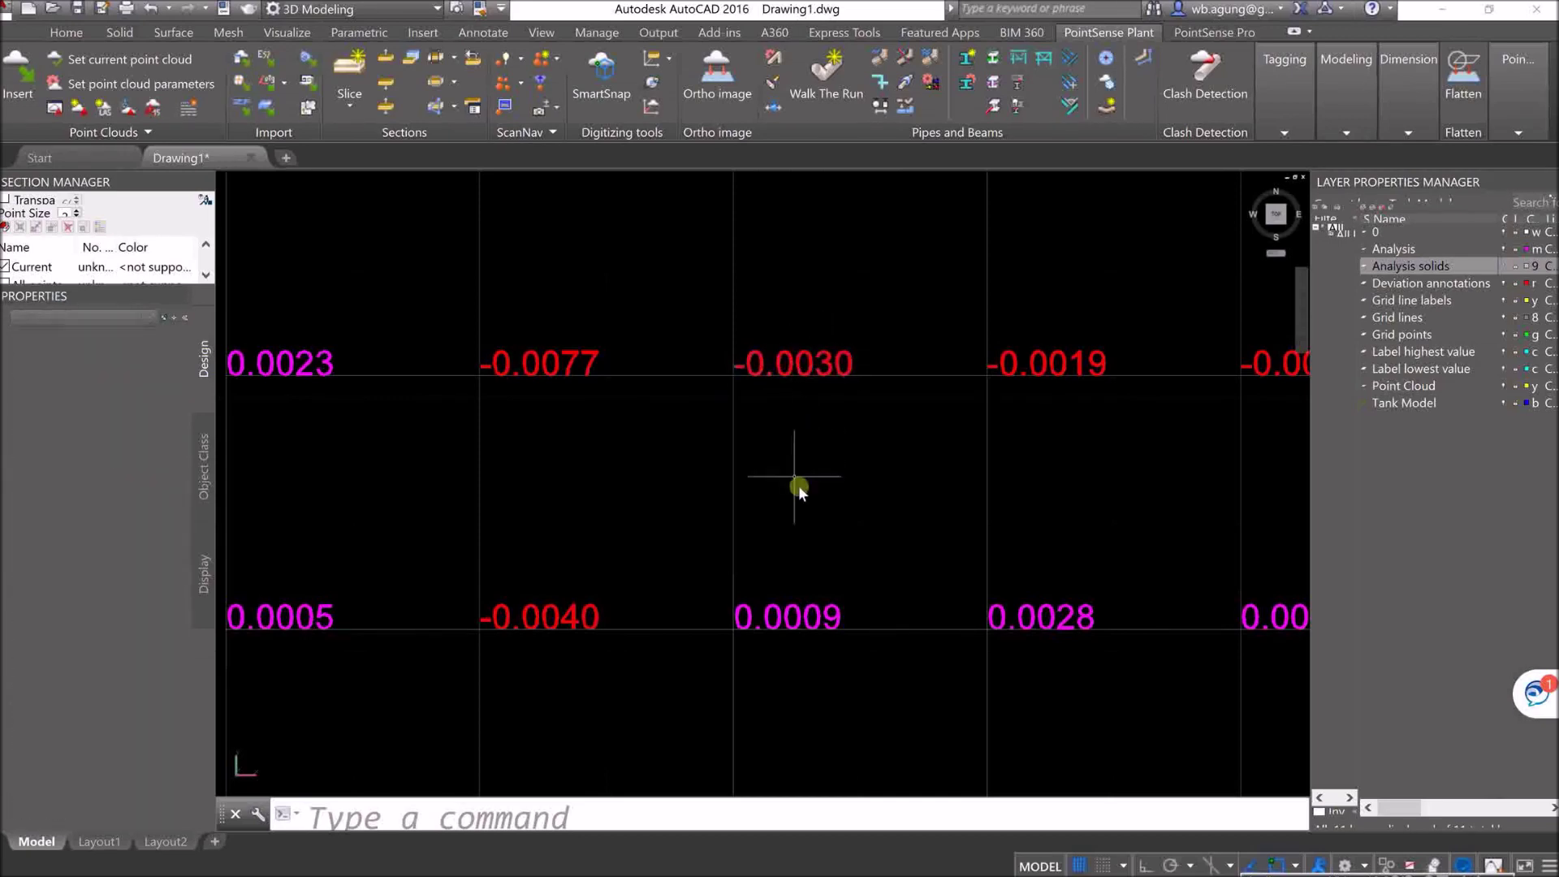
Step: Examine the deviation value at distance 2.5 in the -3.4151 row and the values across the neighbouring part of the grid
{"action": "scroll", "coordinate": [807, 520], "scroll_direction": "down", "scroll_amount": 3}
{"action": "scroll", "coordinate": [830, 582], "scroll_direction": "up", "scroll_amount": 2}
{"action": "scroll", "coordinate": [830, 582], "scroll_direction": "up", "scroll_amount": 2}
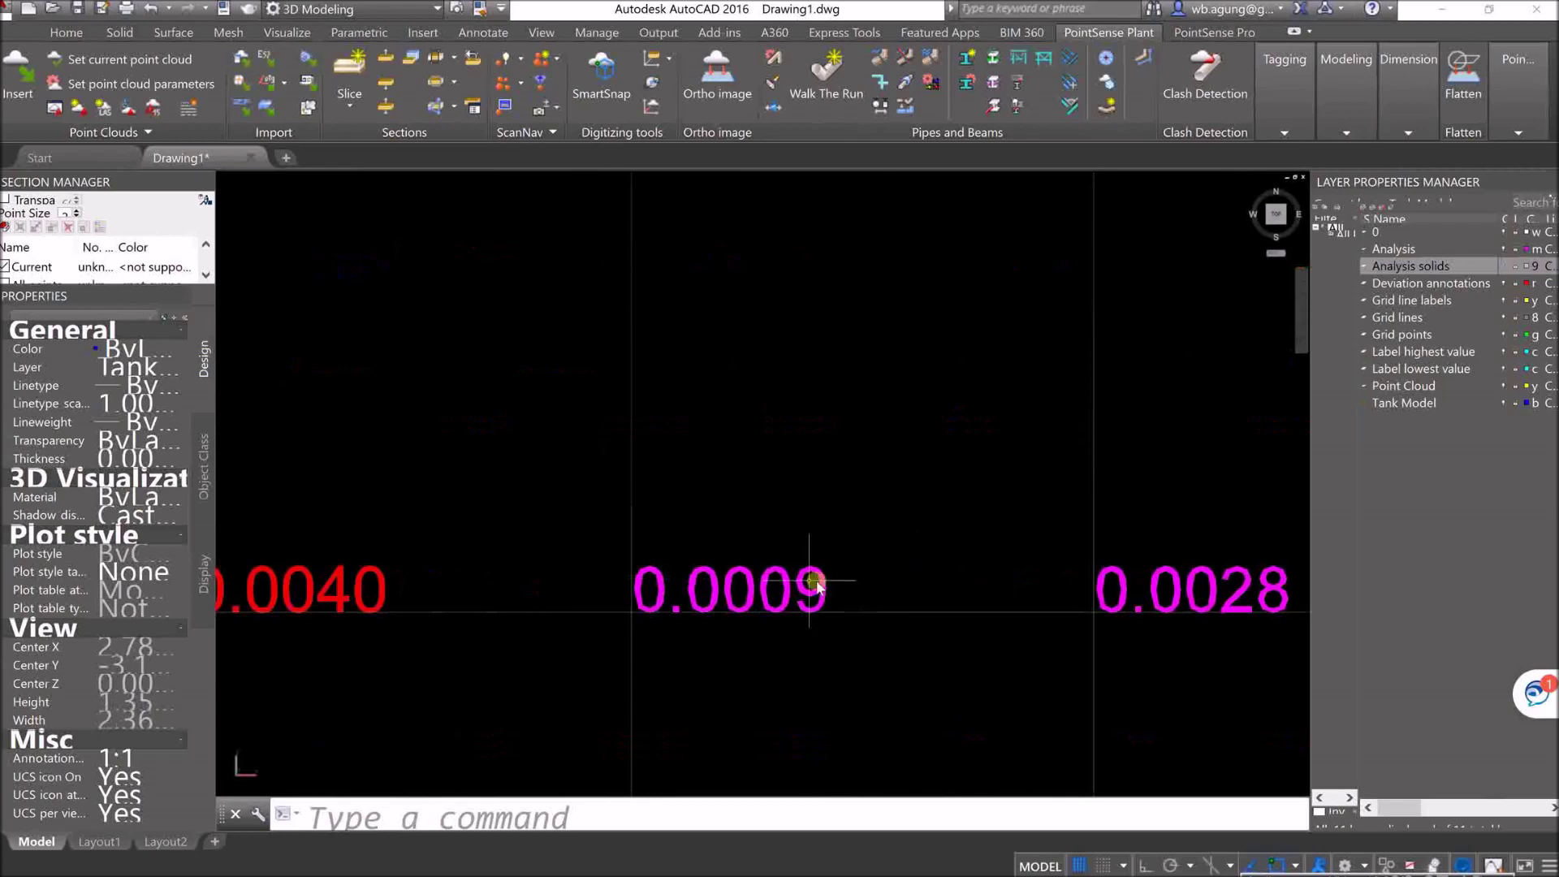
{"action": "scroll", "coordinate": [816, 589], "scroll_direction": "down", "scroll_amount": 4}
{"action": "scroll", "coordinate": [814, 598], "scroll_direction": "down", "scroll_amount": 5}
{"action": "middle_click_drag", "start_coordinate": [820, 602], "coordinate": [702, 421]}
{"action": "scroll", "coordinate": [792, 582], "scroll_direction": "up", "scroll_amount": 2}
{"action": "scroll", "coordinate": [793, 583], "scroll_direction": "up", "scroll_amount": 2}
{"action": "scroll", "coordinate": [794, 599], "scroll_direction": "down", "scroll_amount": 5}
{"action": "scroll", "coordinate": [929, 494], "scroll_direction": "up", "scroll_amount": 10}
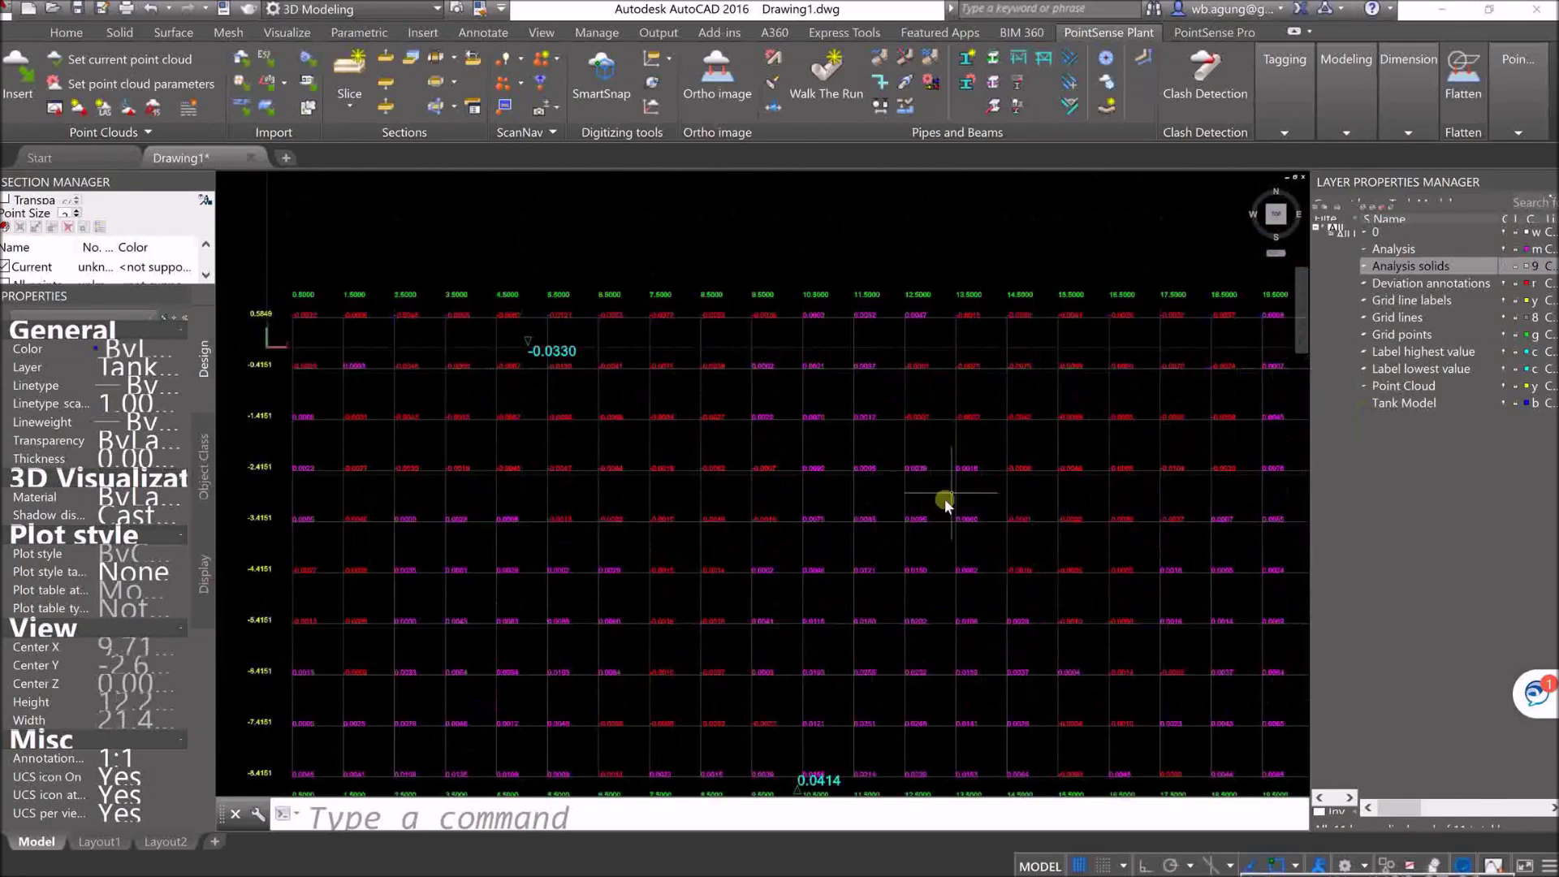
Step: Examine the deviation values toward the far end of the unrolled grid and the labels at its lower end corner
{"action": "scroll", "coordinate": [1028, 466], "scroll_direction": "down", "scroll_amount": 10}
{"action": "middle_click_drag", "start_coordinate": [1028, 463], "coordinate": [634, 452]}
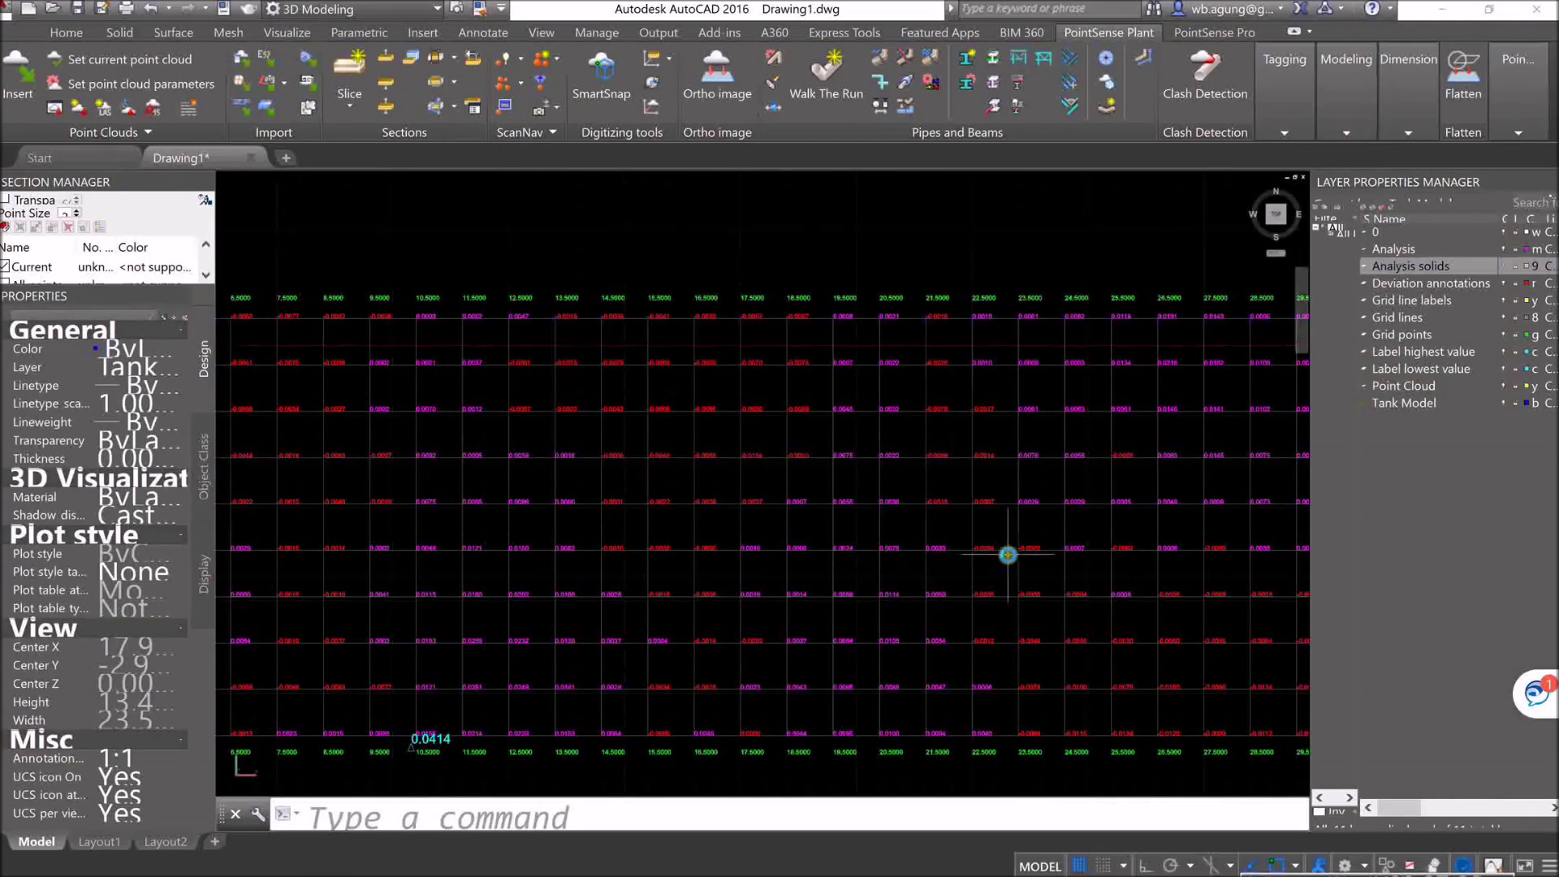
{"action": "middle_click_drag", "start_coordinate": [1006, 557], "coordinate": [745, 511]}
{"action": "scroll", "coordinate": [933, 467], "scroll_direction": "up", "scroll_amount": 6}
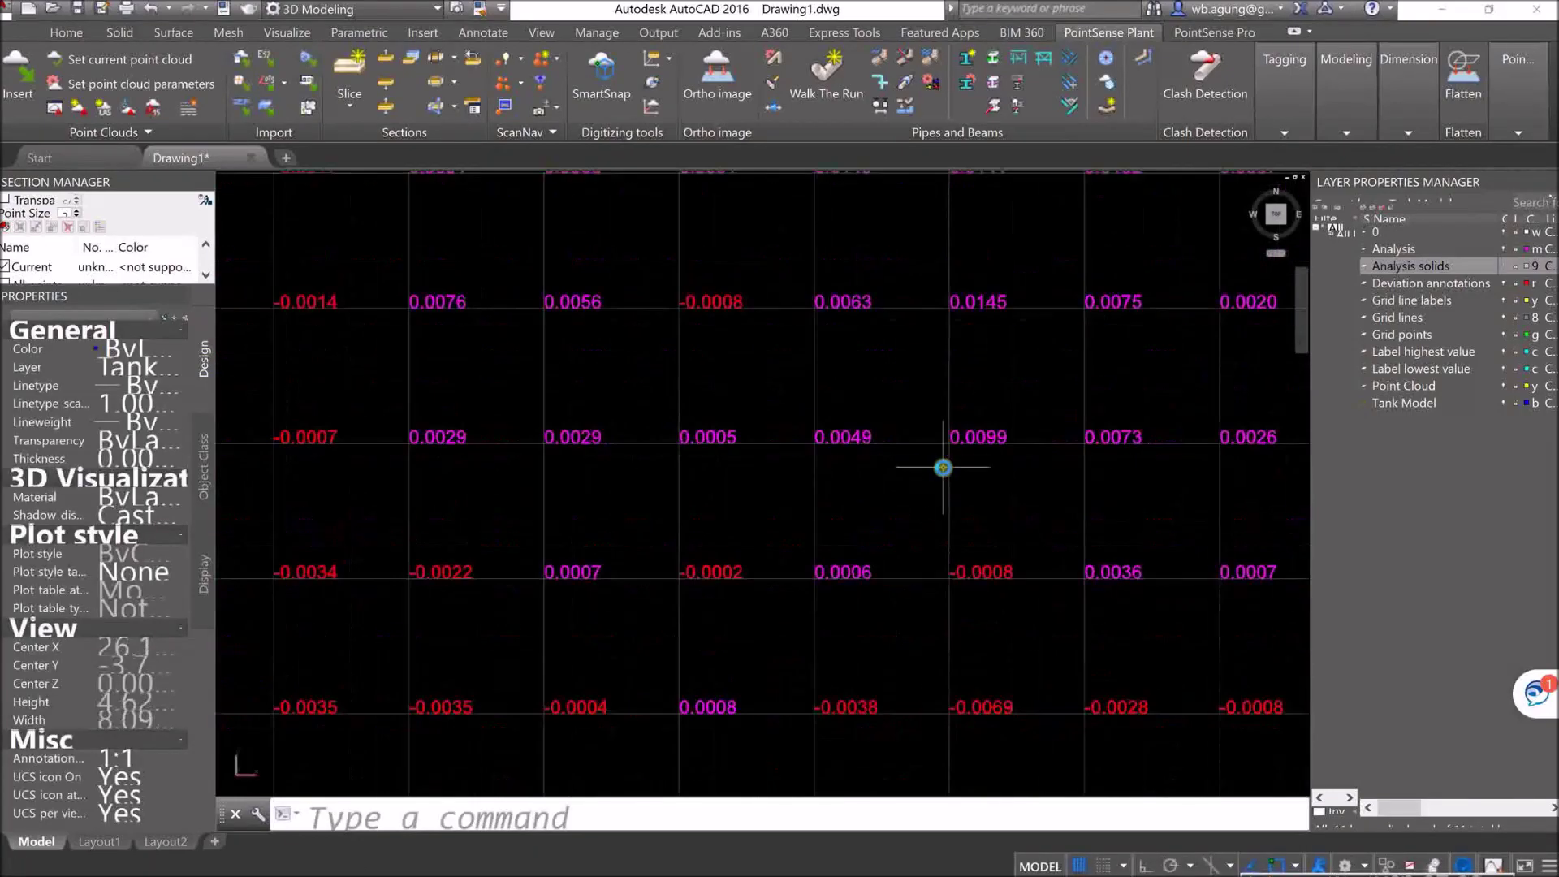
{"action": "scroll", "coordinate": [857, 471], "scroll_direction": "down", "scroll_amount": 10}
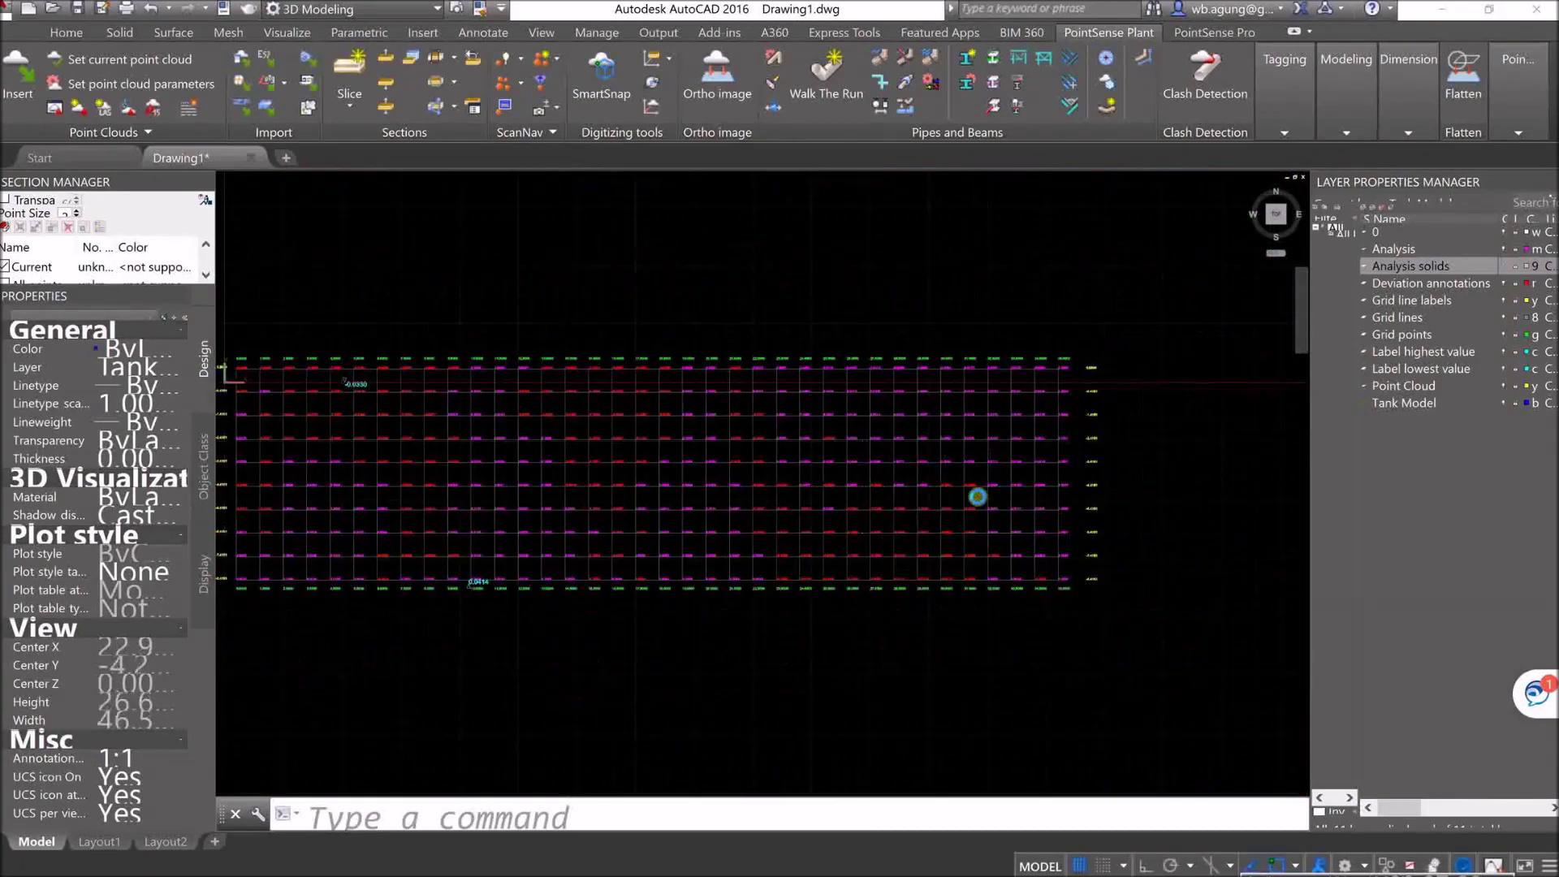
{"action": "scroll", "coordinate": [812, 469], "scroll_direction": "up", "scroll_amount": 3}
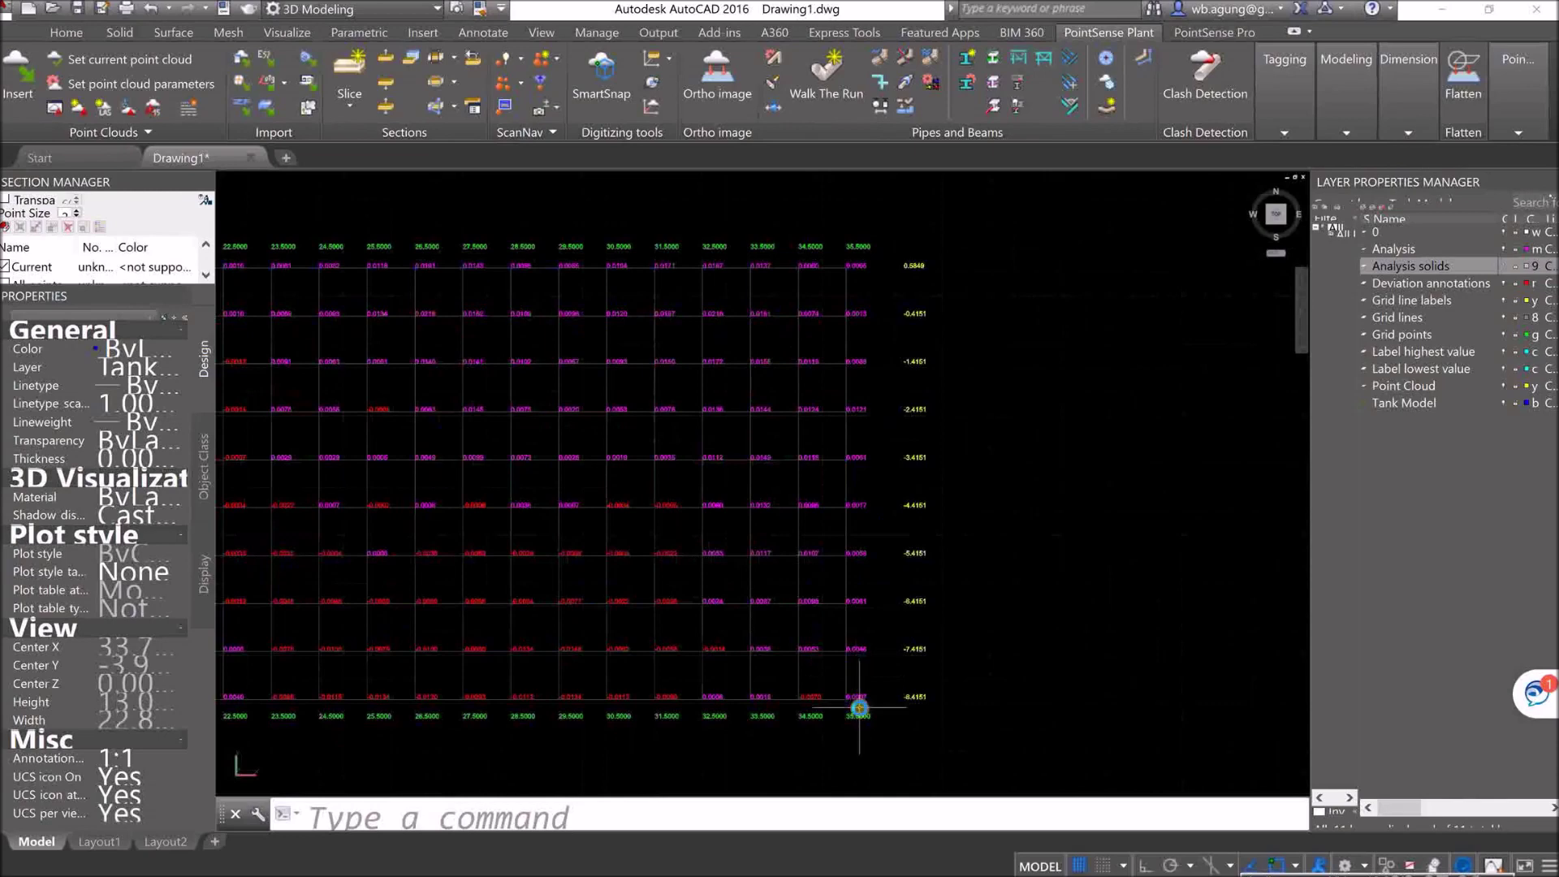
{"action": "scroll", "coordinate": [858, 708], "scroll_direction": "up", "scroll_amount": 5}
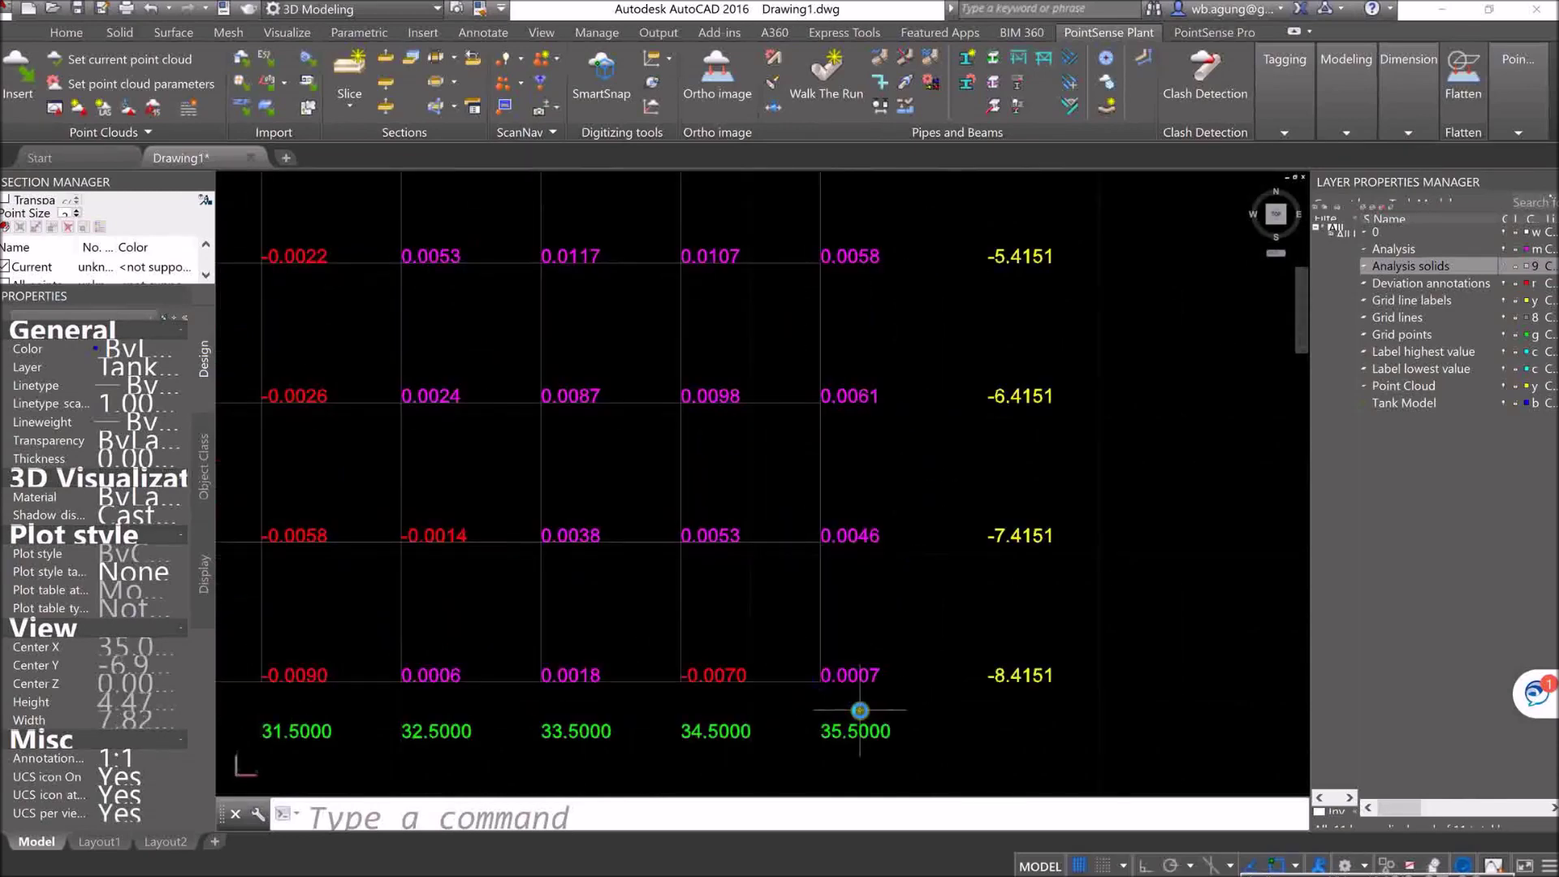
Step: Highlight the deviation value at distance 35.5 in the -8.4151 row, clear the selection, and examine the same column's upper end
{"action": "left_click", "coordinate": [879, 662]}
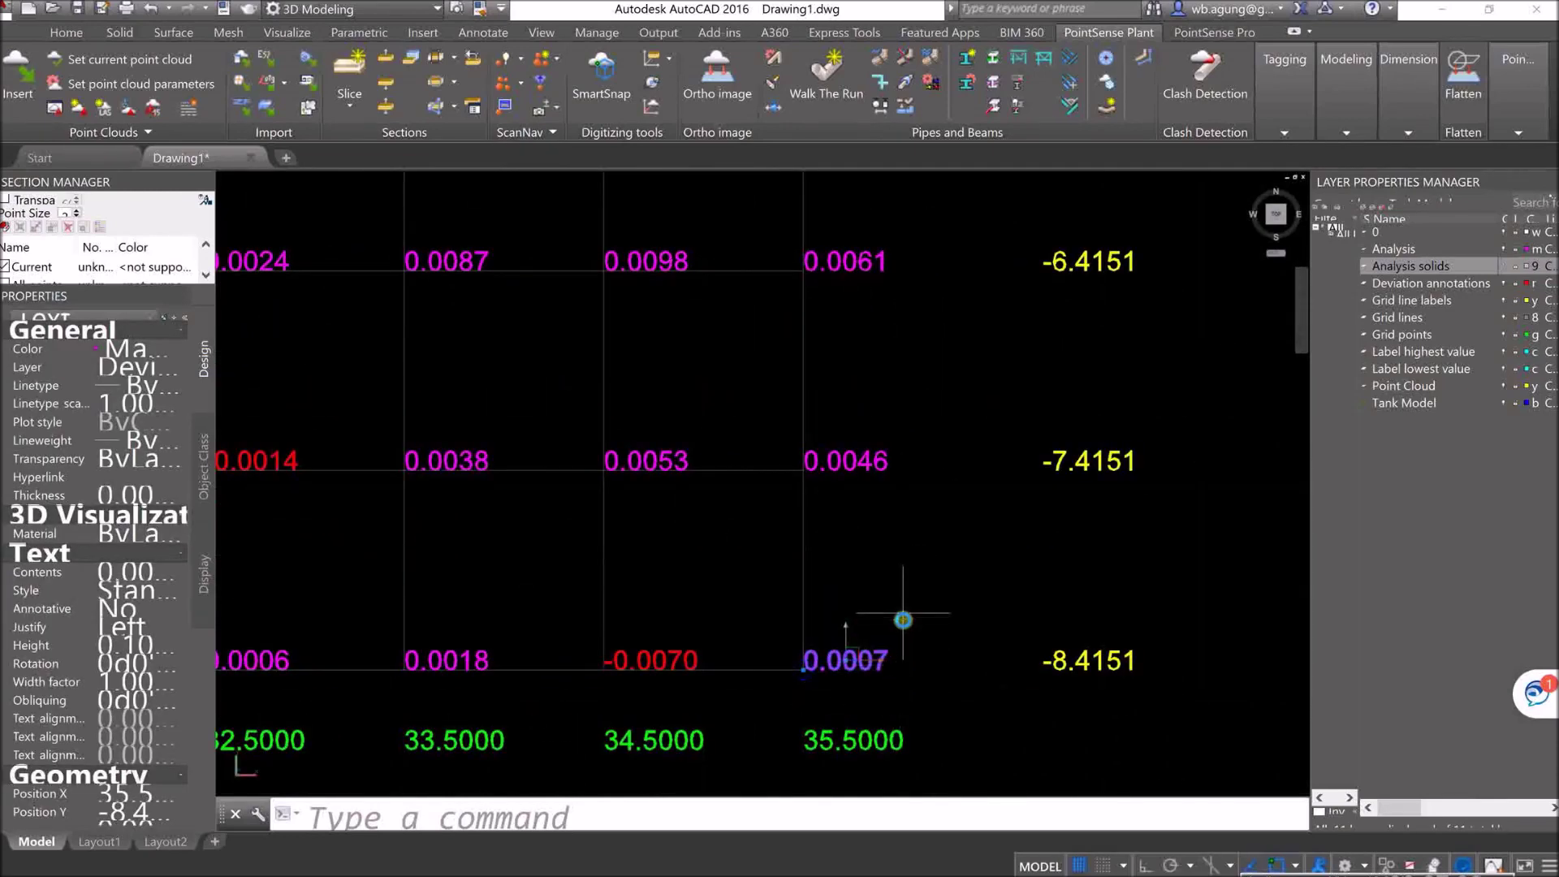
{"action": "key", "text": "Escape"}
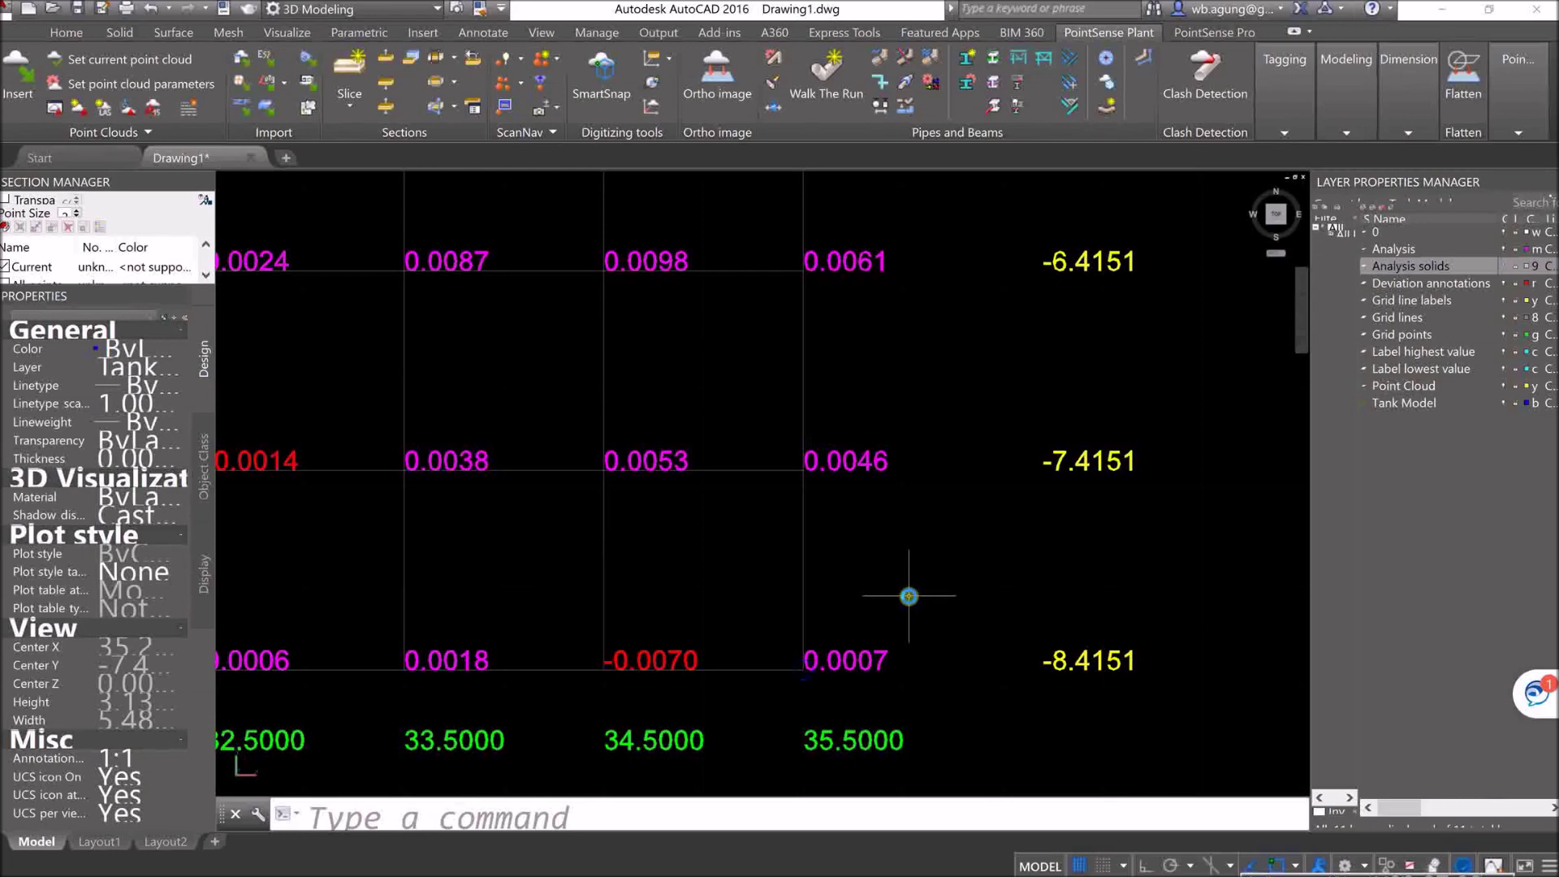
{"action": "scroll", "coordinate": [908, 596], "scroll_direction": "down", "scroll_amount": 7}
{"action": "middle_click_drag", "start_coordinate": [905, 415], "coordinate": [894, 630]}
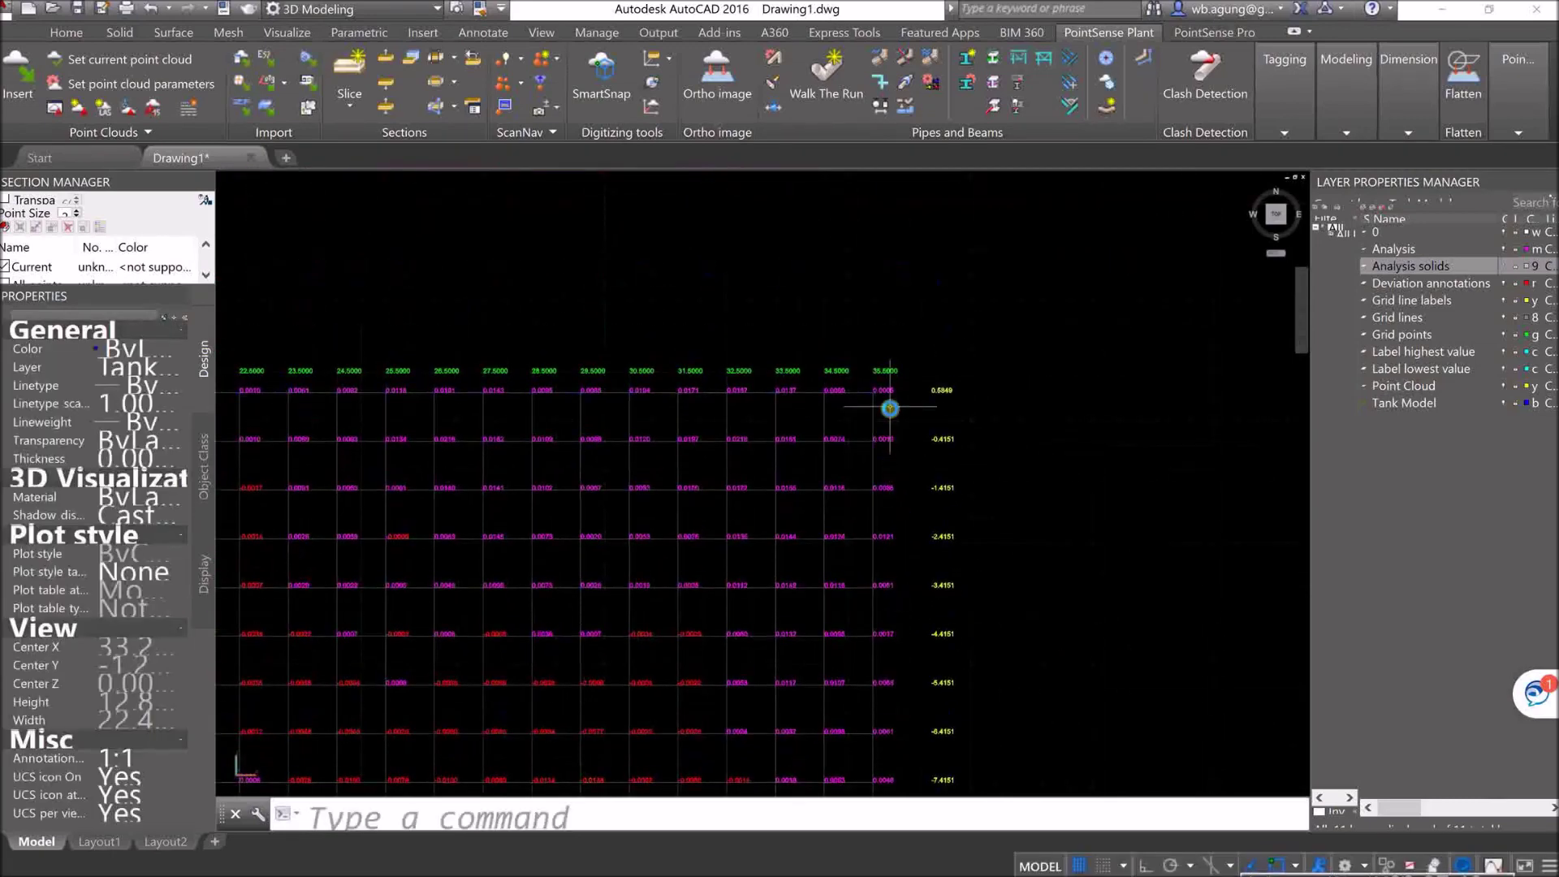
{"action": "scroll", "coordinate": [890, 422], "scroll_direction": "up", "scroll_amount": 6}
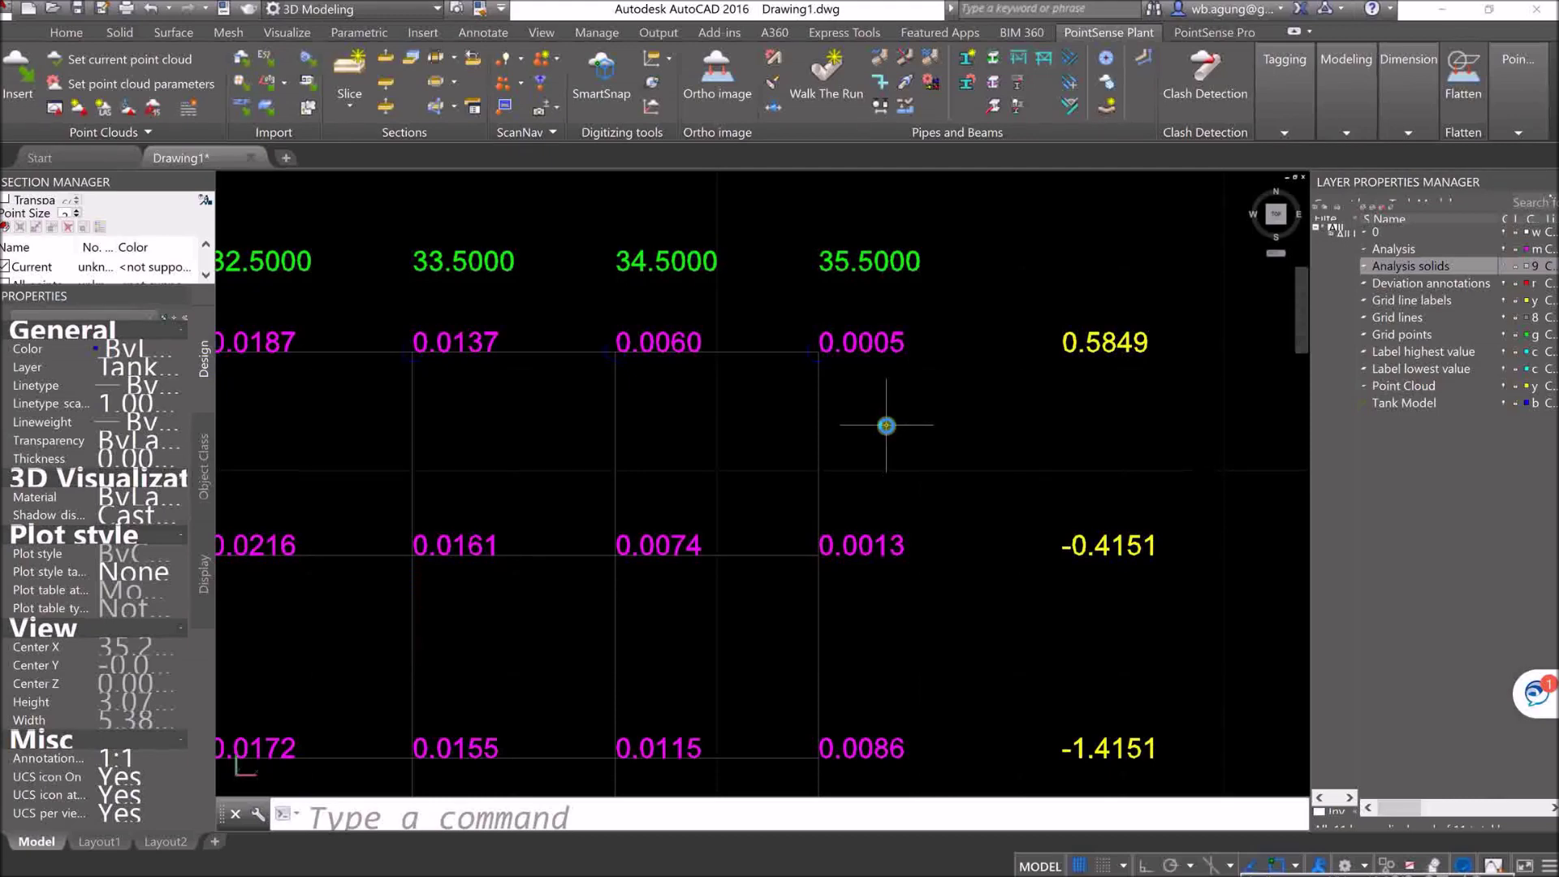
{"action": "scroll", "coordinate": [886, 424], "scroll_direction": "down", "scroll_amount": 4}
{"action": "middle_click_drag", "start_coordinate": [893, 642], "coordinate": [926, 359]}
{"action": "scroll", "coordinate": [916, 513], "scroll_direction": "down", "scroll_amount": 4}
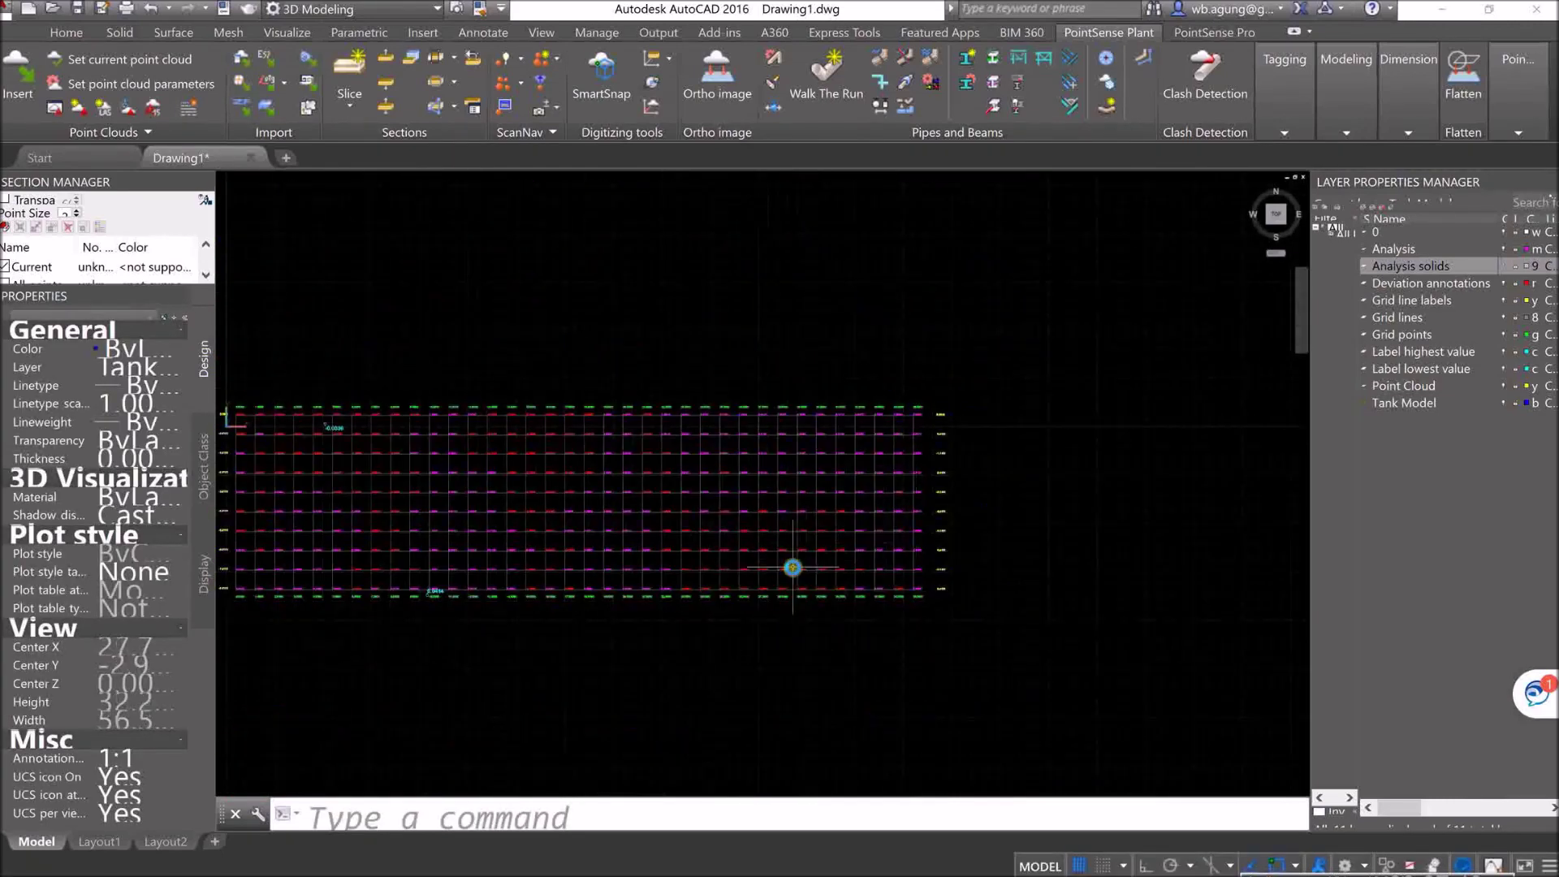
Step: Compare the deviation values at distance 27.5 in the lowest row with those in the uppermost rows of the grid
{"action": "scroll", "coordinate": [756, 597], "scroll_direction": "up", "scroll_amount": 5}
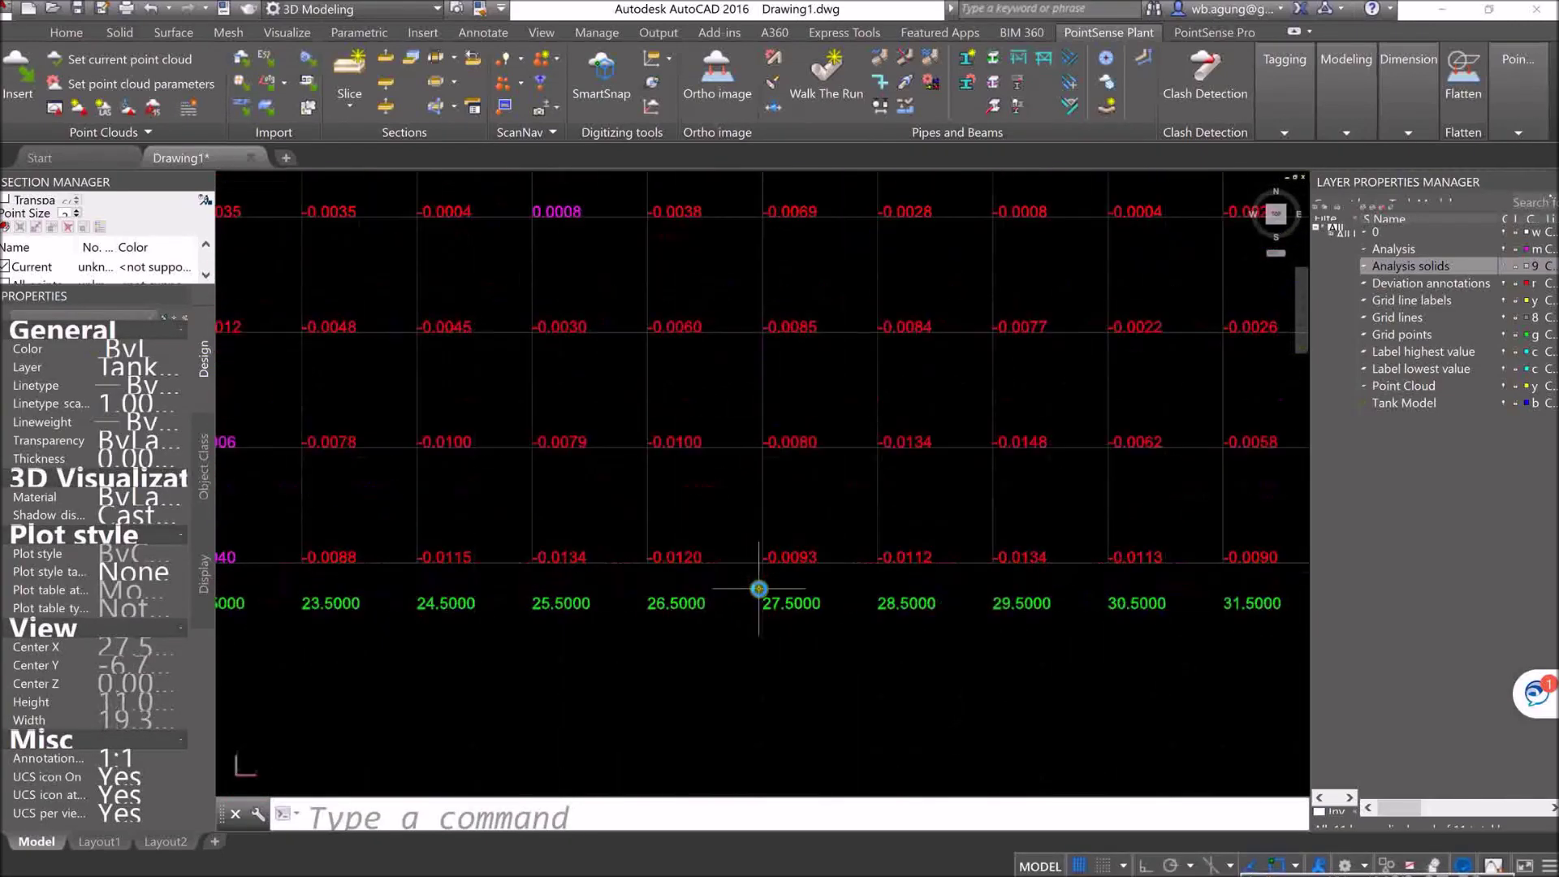
{"action": "scroll", "coordinate": [819, 571], "scroll_direction": "up", "scroll_amount": 2}
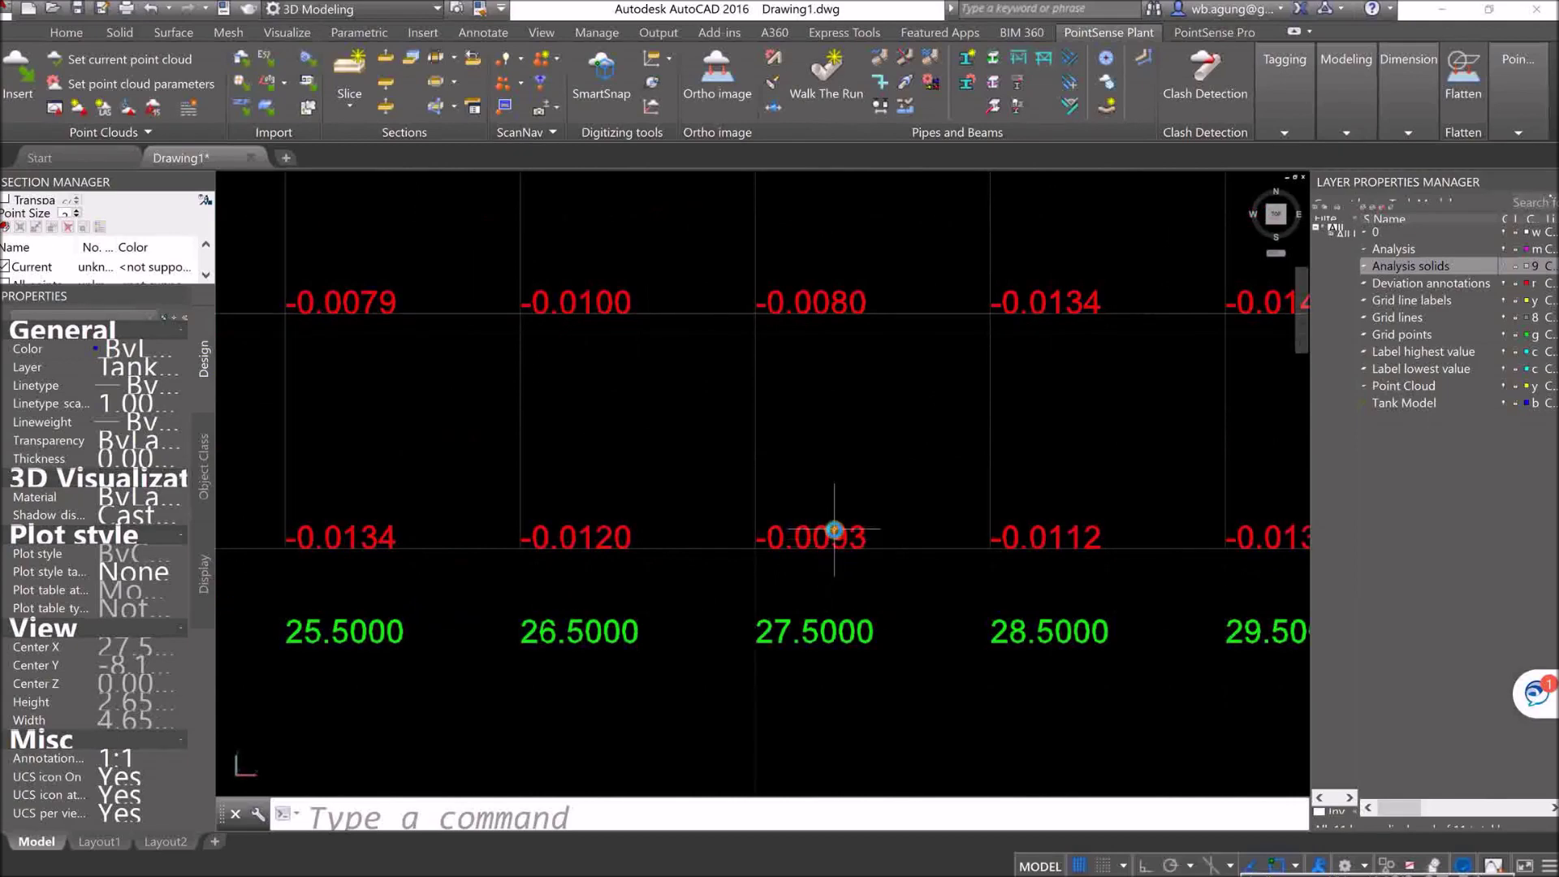
{"action": "scroll", "coordinate": [835, 531], "scroll_direction": "up", "scroll_amount": 3}
{"action": "scroll", "coordinate": [835, 532], "scroll_direction": "down", "scroll_amount": 6}
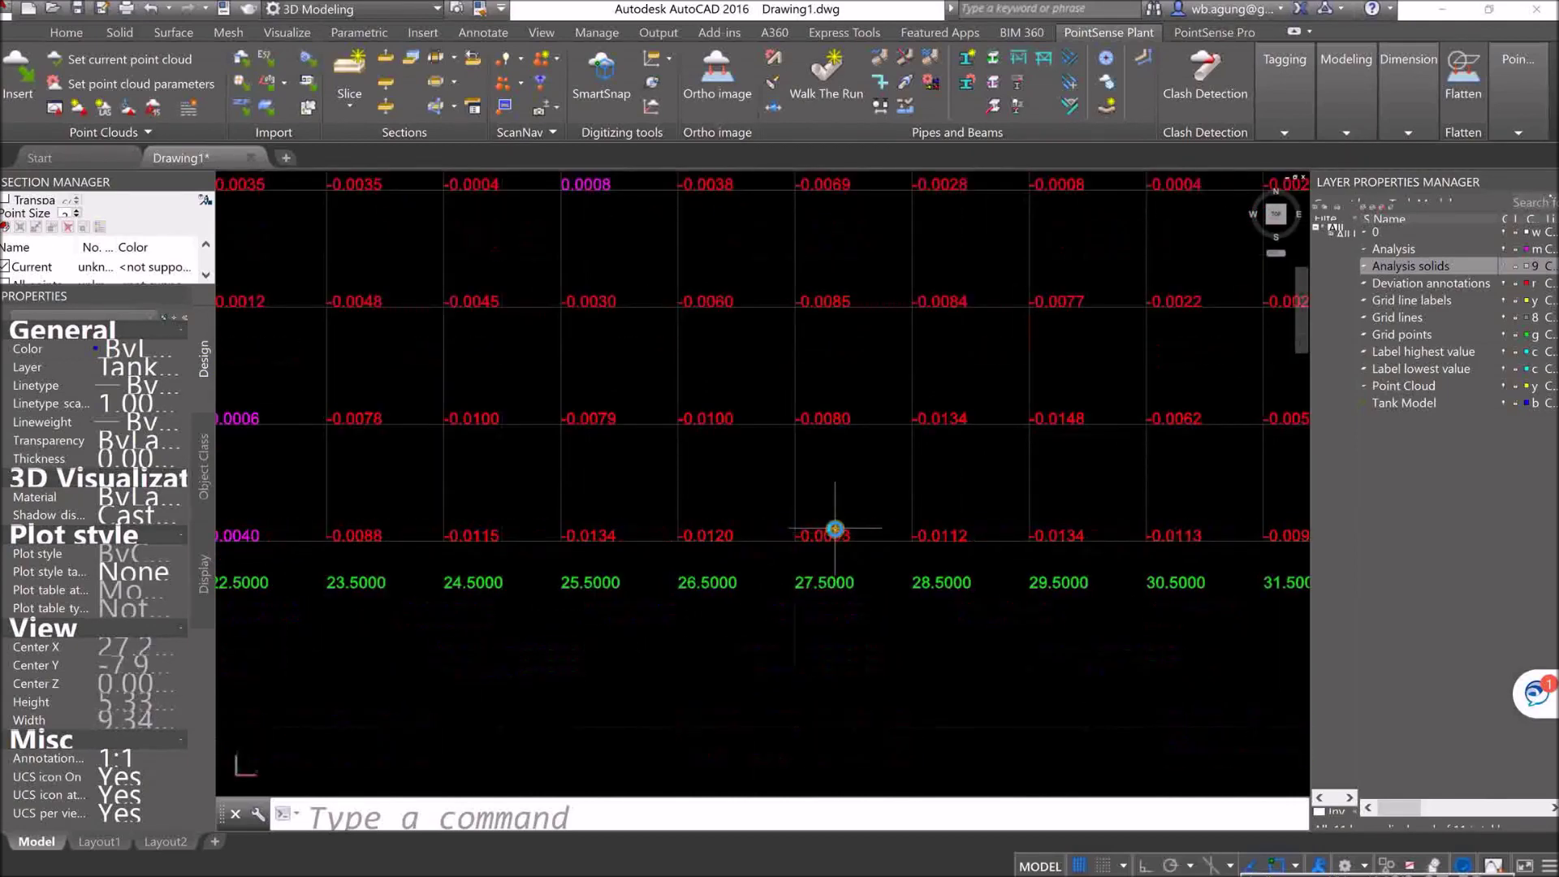
{"action": "mouse_move", "coordinate": [835, 530]}
{"action": "scroll", "coordinate": [835, 527], "scroll_direction": "down", "scroll_amount": 4}
{"action": "middle_click_drag", "start_coordinate": [834, 355], "coordinate": [820, 570]}
{"action": "scroll", "coordinate": [821, 349], "scroll_direction": "up", "scroll_amount": 6}
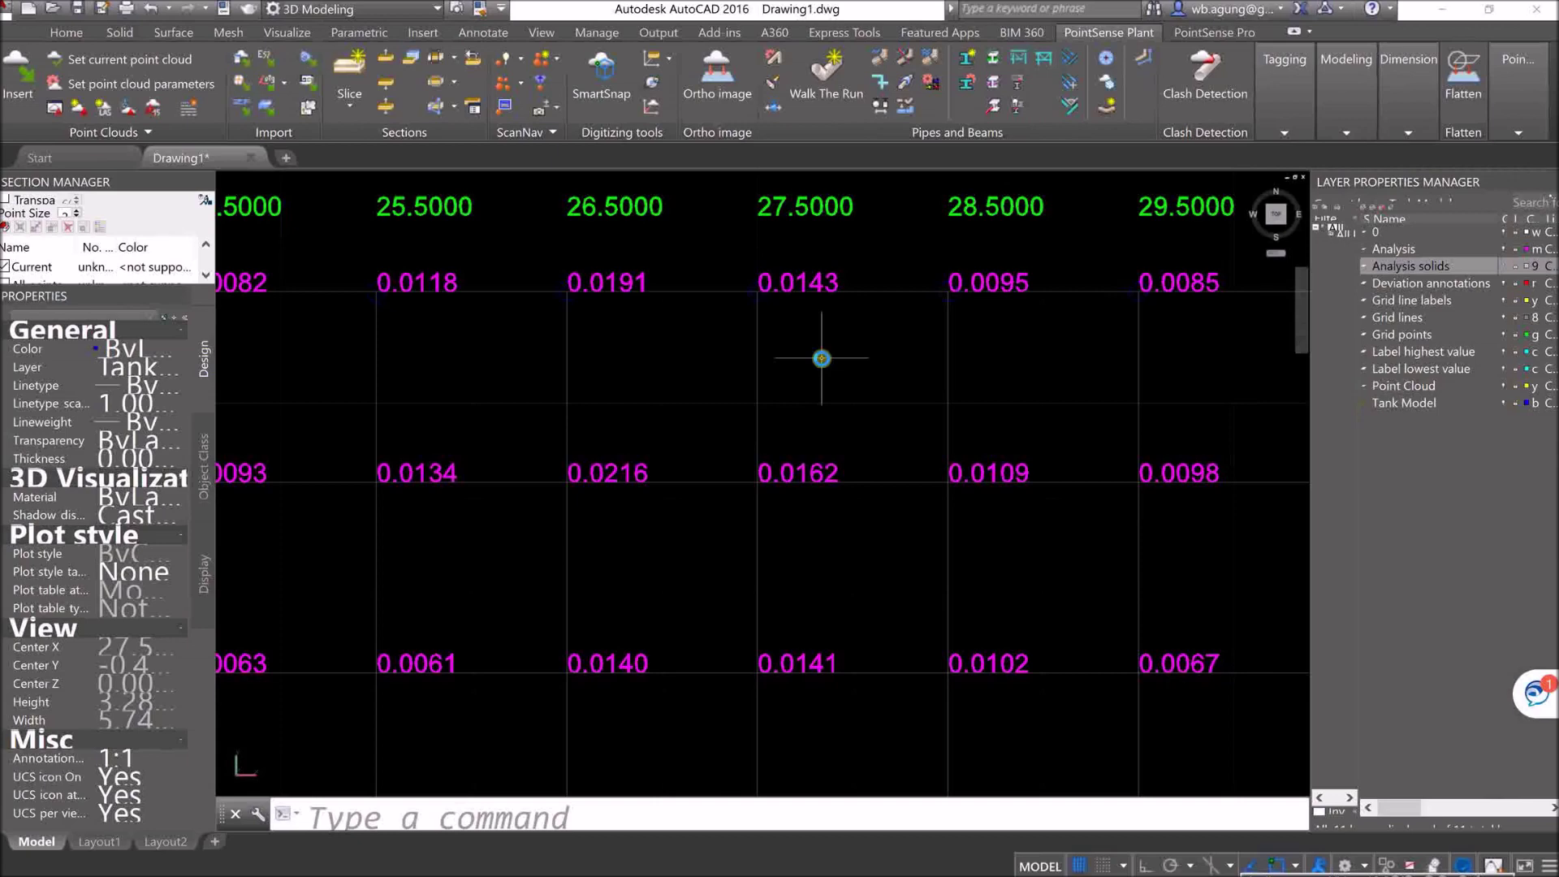
{"action": "scroll", "coordinate": [821, 358], "scroll_direction": "down", "scroll_amount": 3}
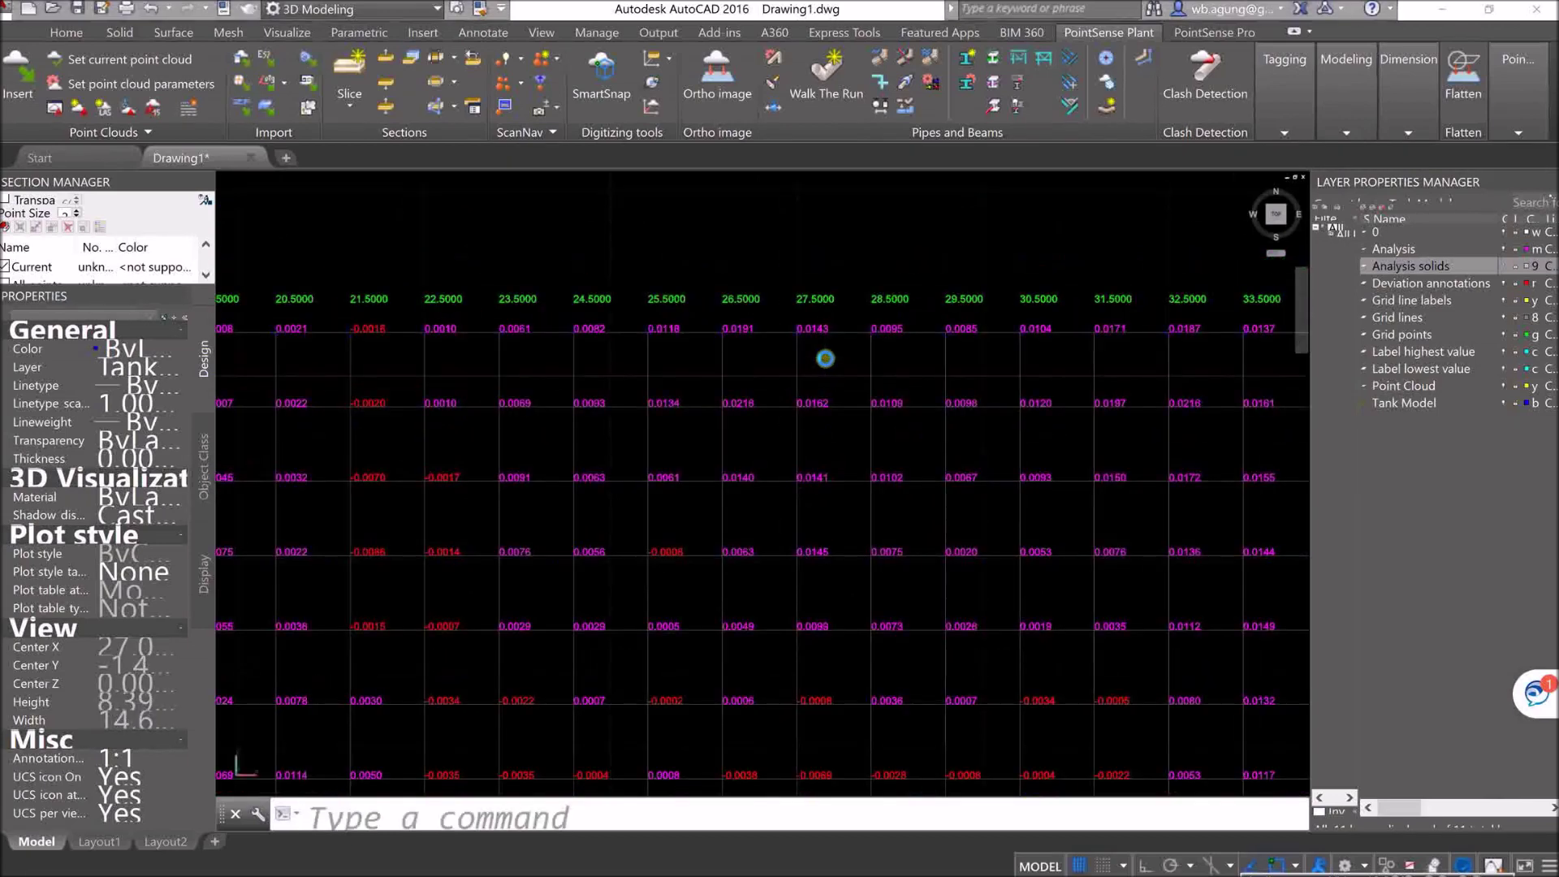
Step: Add 9 and 14 in the Calculator and return to the AutoCAD drawing
{"action": "type", "text": "9+14"}
{"action": "key", "text": "Return"}
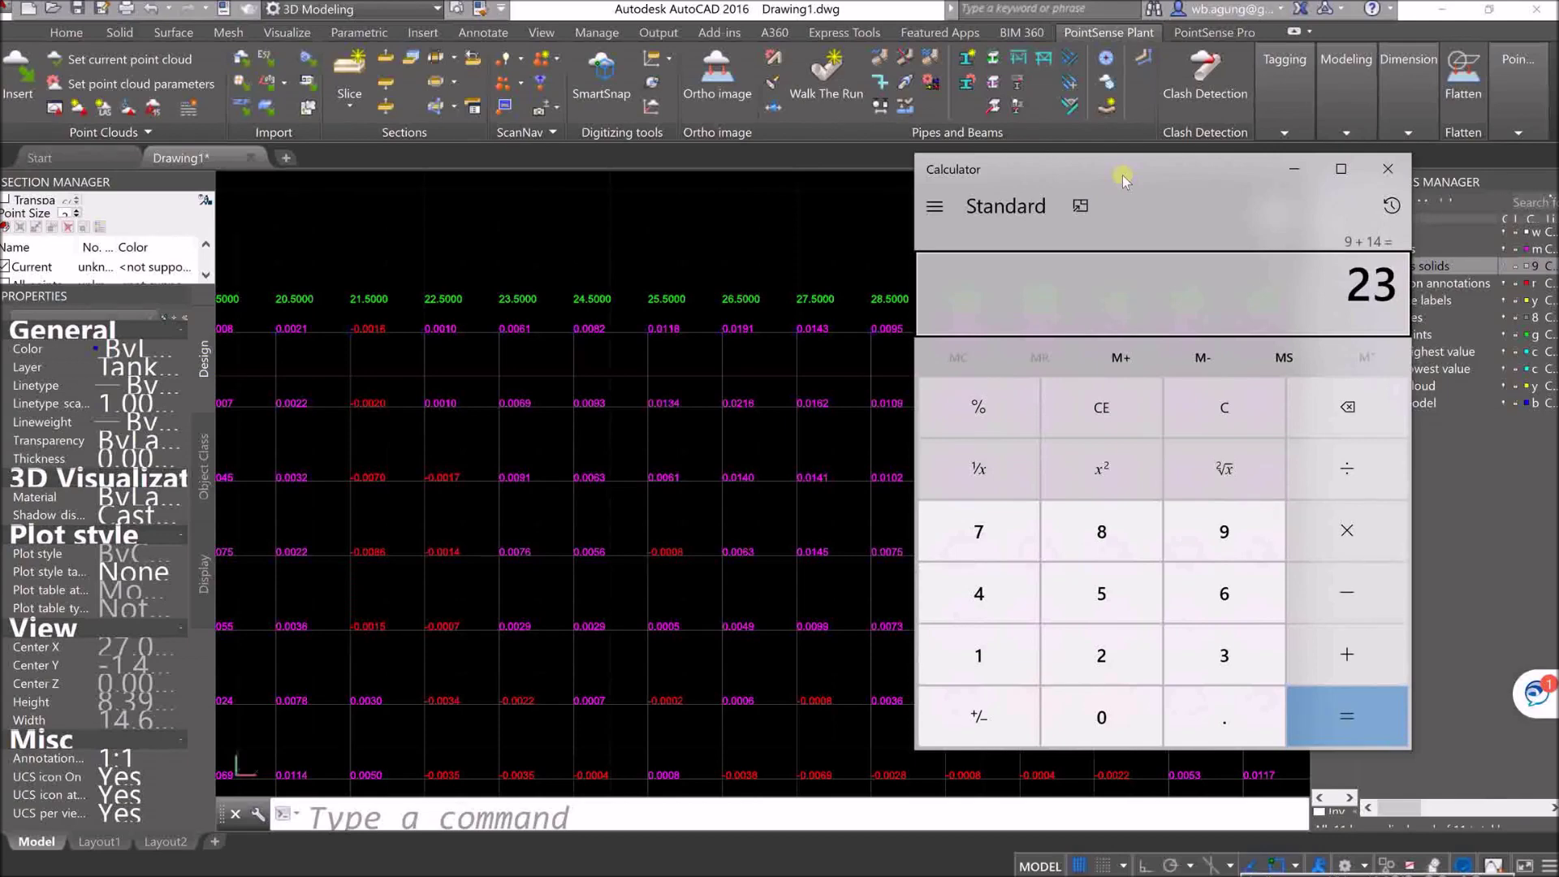
{"action": "left_click", "coordinate": [792, 255]}
Step: Calculate 1 ÷ 100 × 9000 in the Calculator and return to the AutoCAD drawing
{"action": "scroll", "coordinate": [883, 330], "scroll_direction": "down", "scroll_amount": 6}
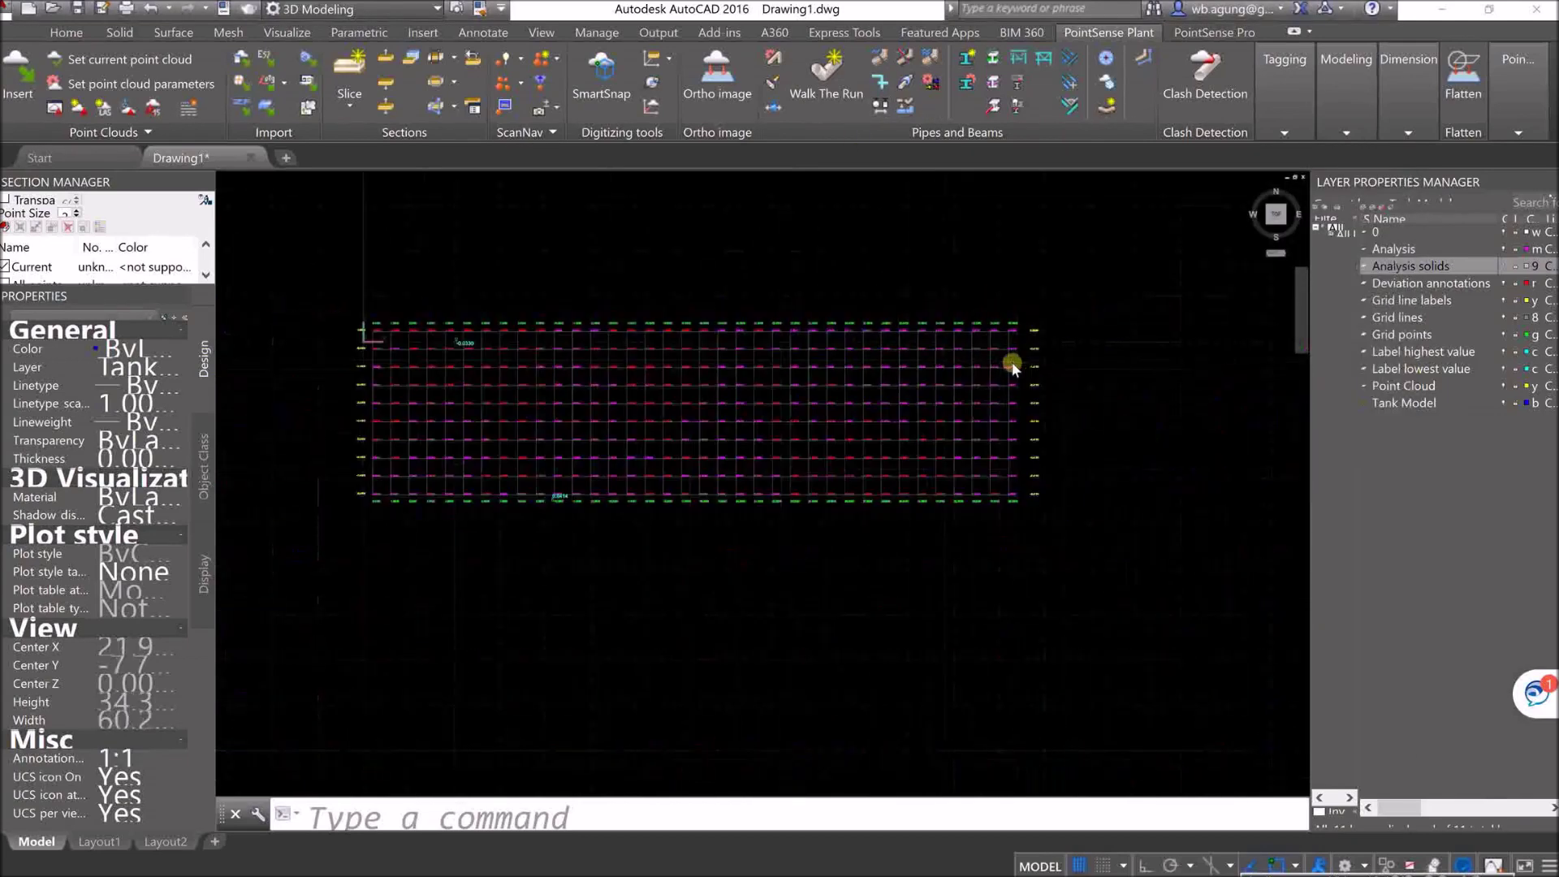
{"action": "scroll", "coordinate": [883, 365], "scroll_direction": "up", "scroll_amount": 5}
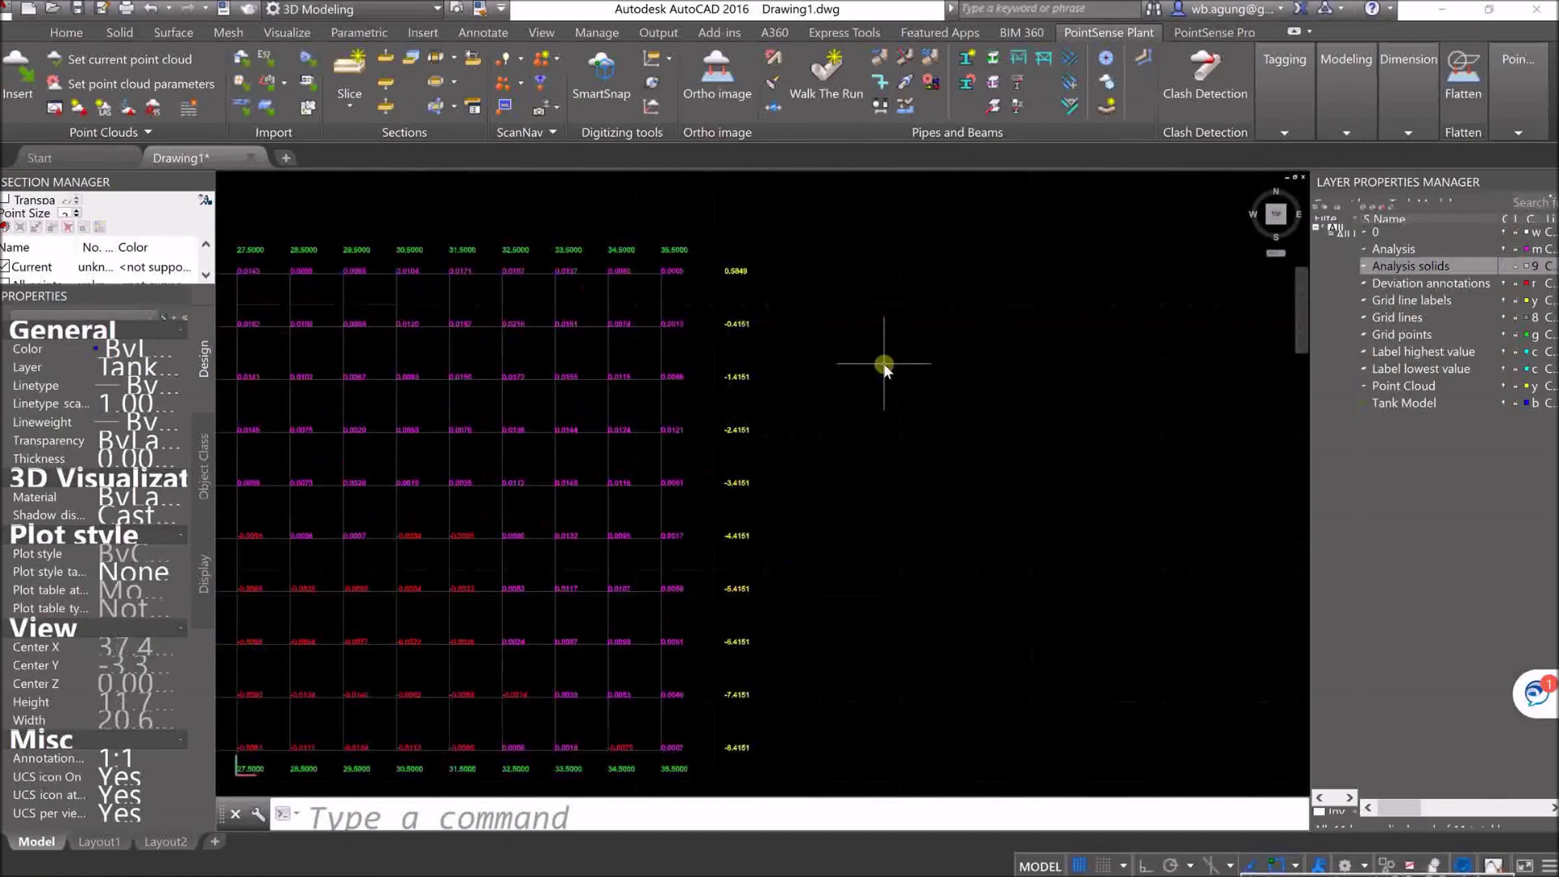
{"action": "key", "text": "super"}
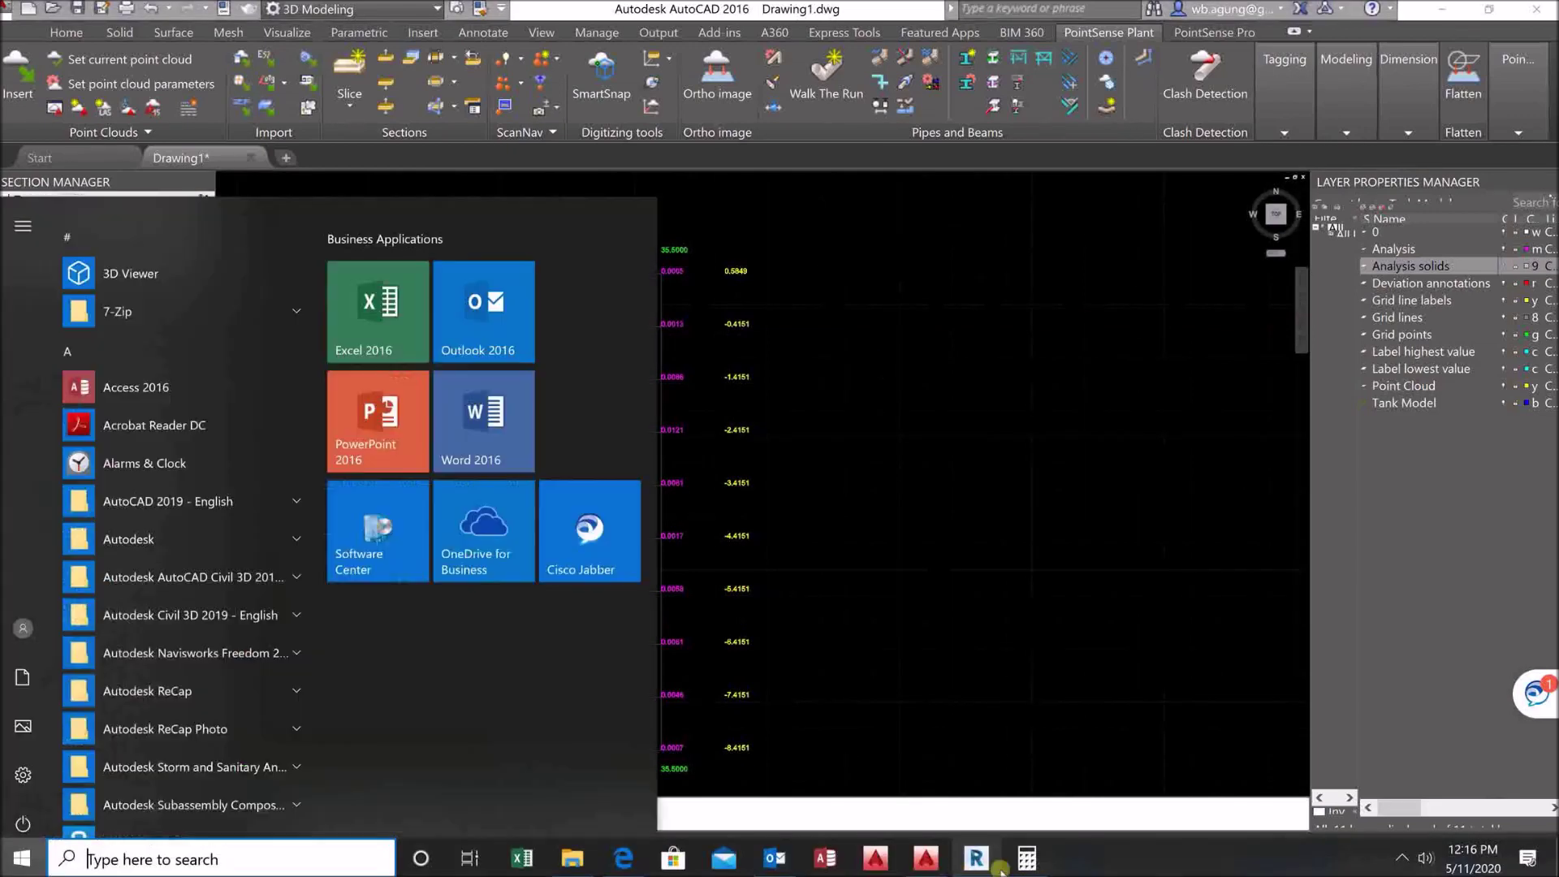
{"action": "left_click", "coordinate": [1026, 859]}
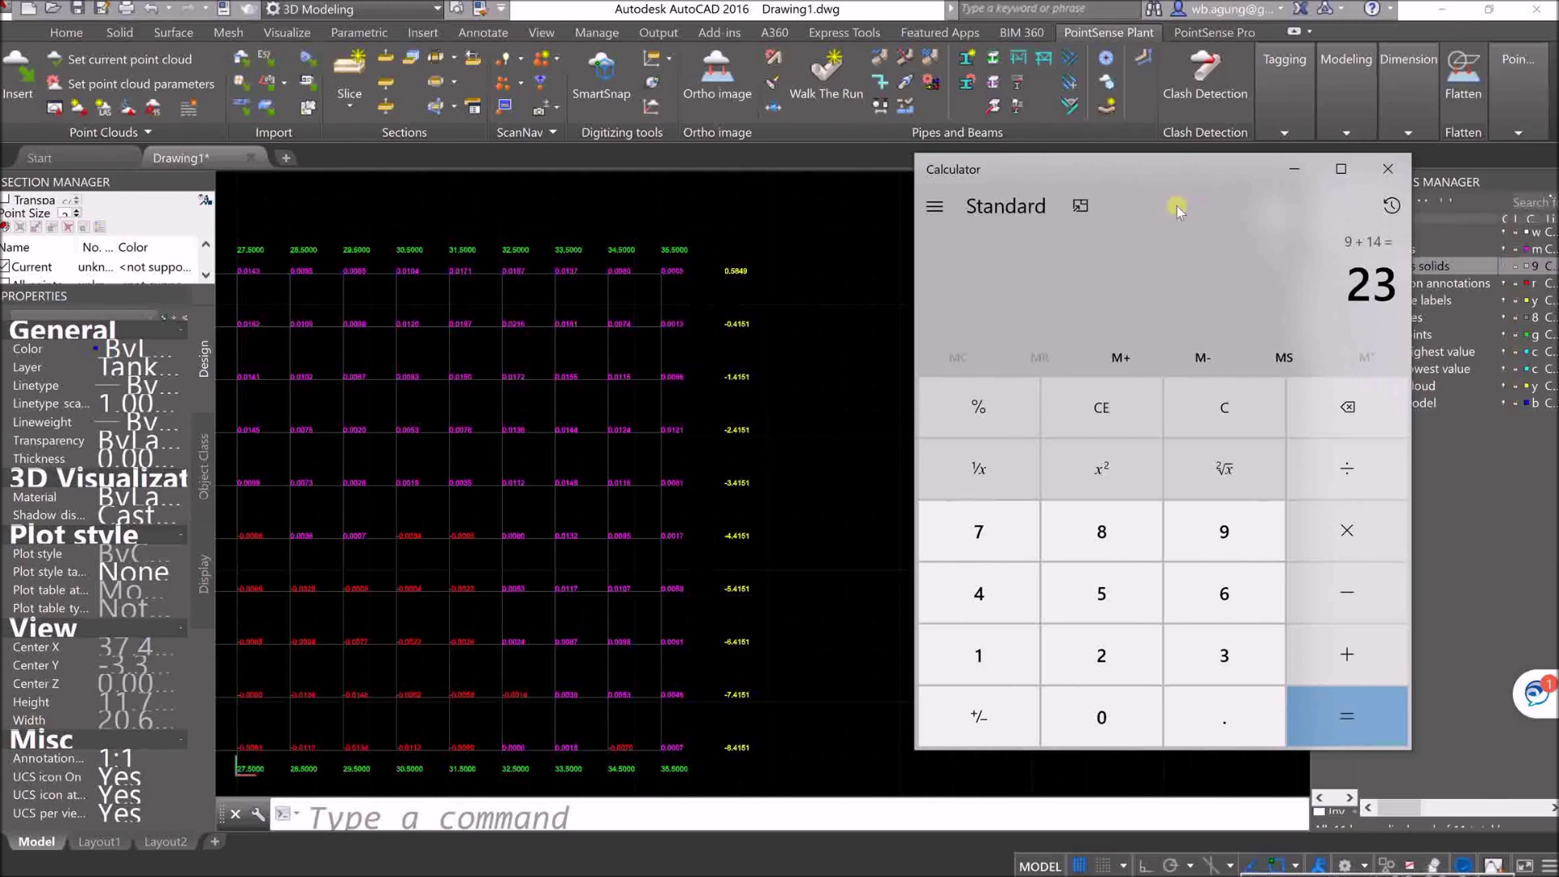
{"action": "type", "text": "1"}
{"action": "type", "text": "1"}
{"action": "type", "text": "00"}
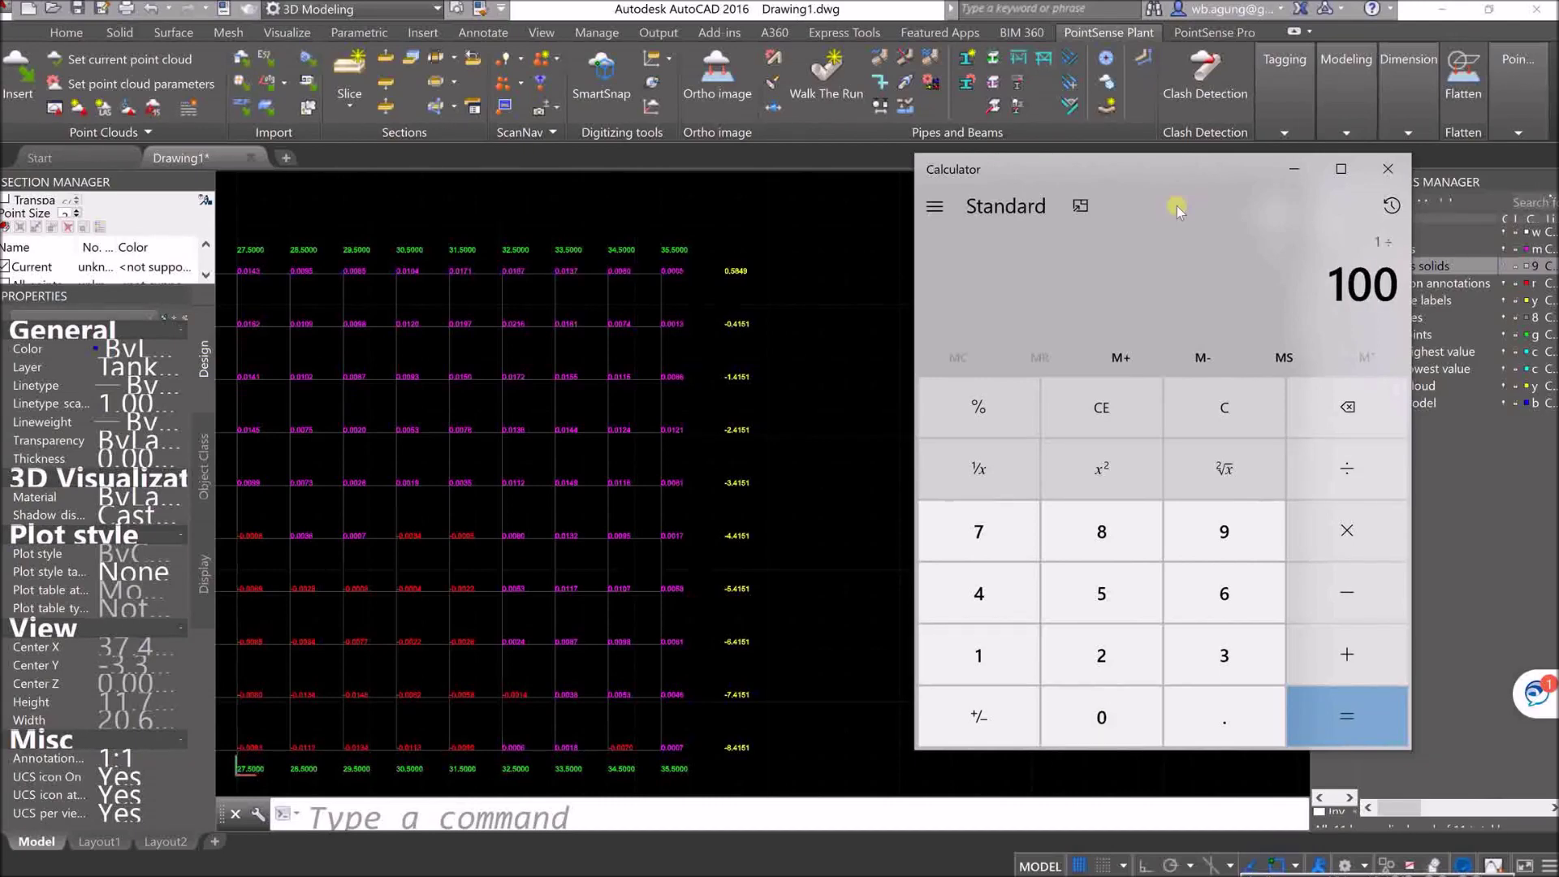
{"action": "type", "text": "*"}
{"action": "type", "text": "9"}
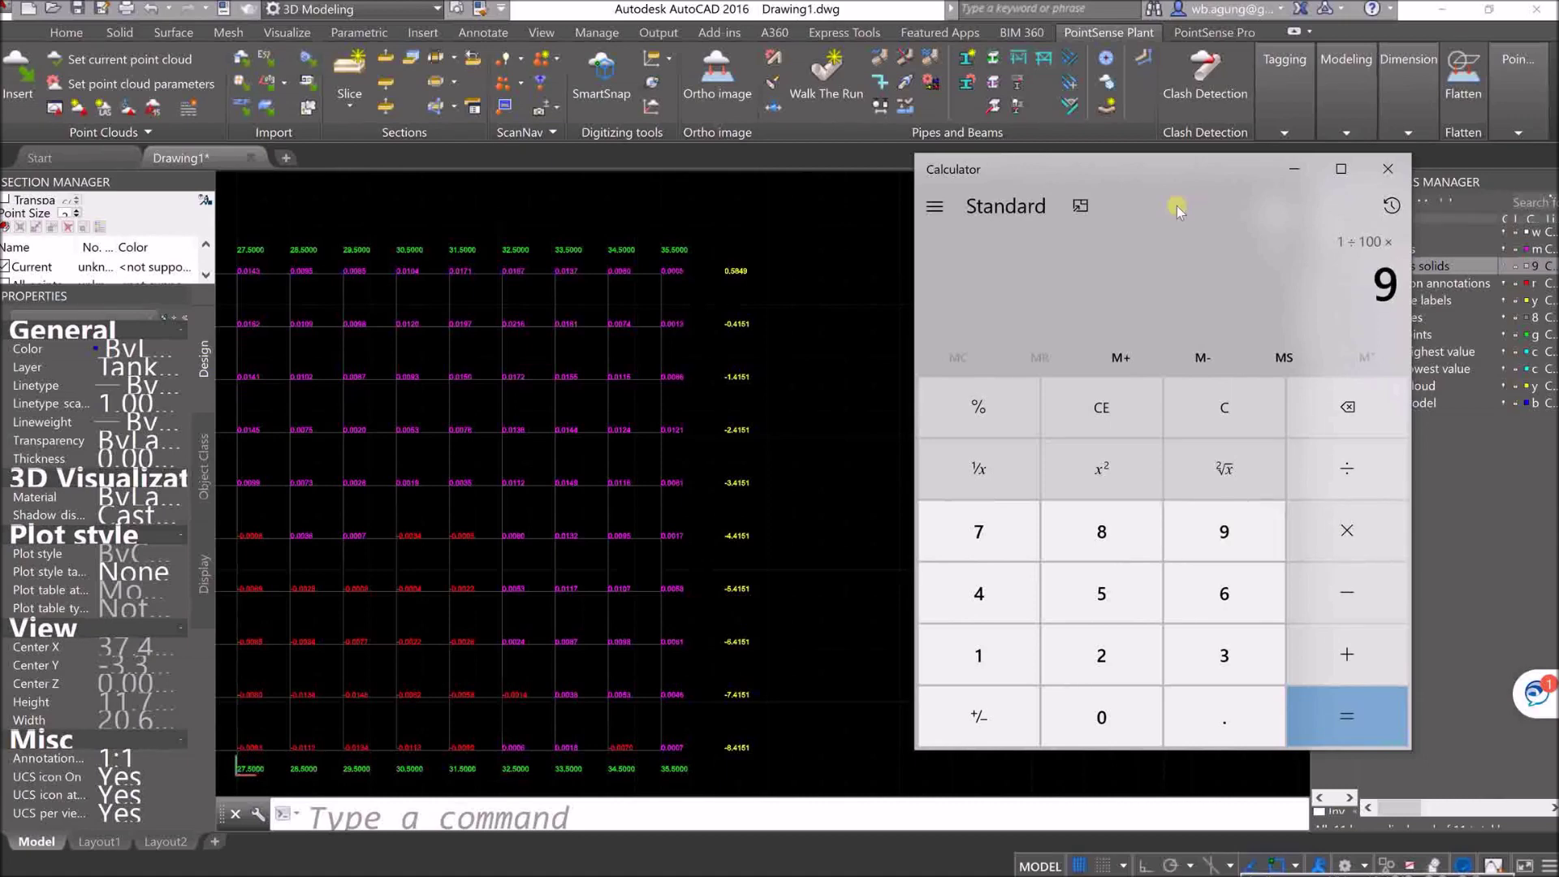
{"action": "type", "text": "000"}
{"action": "key", "text": "Return"}
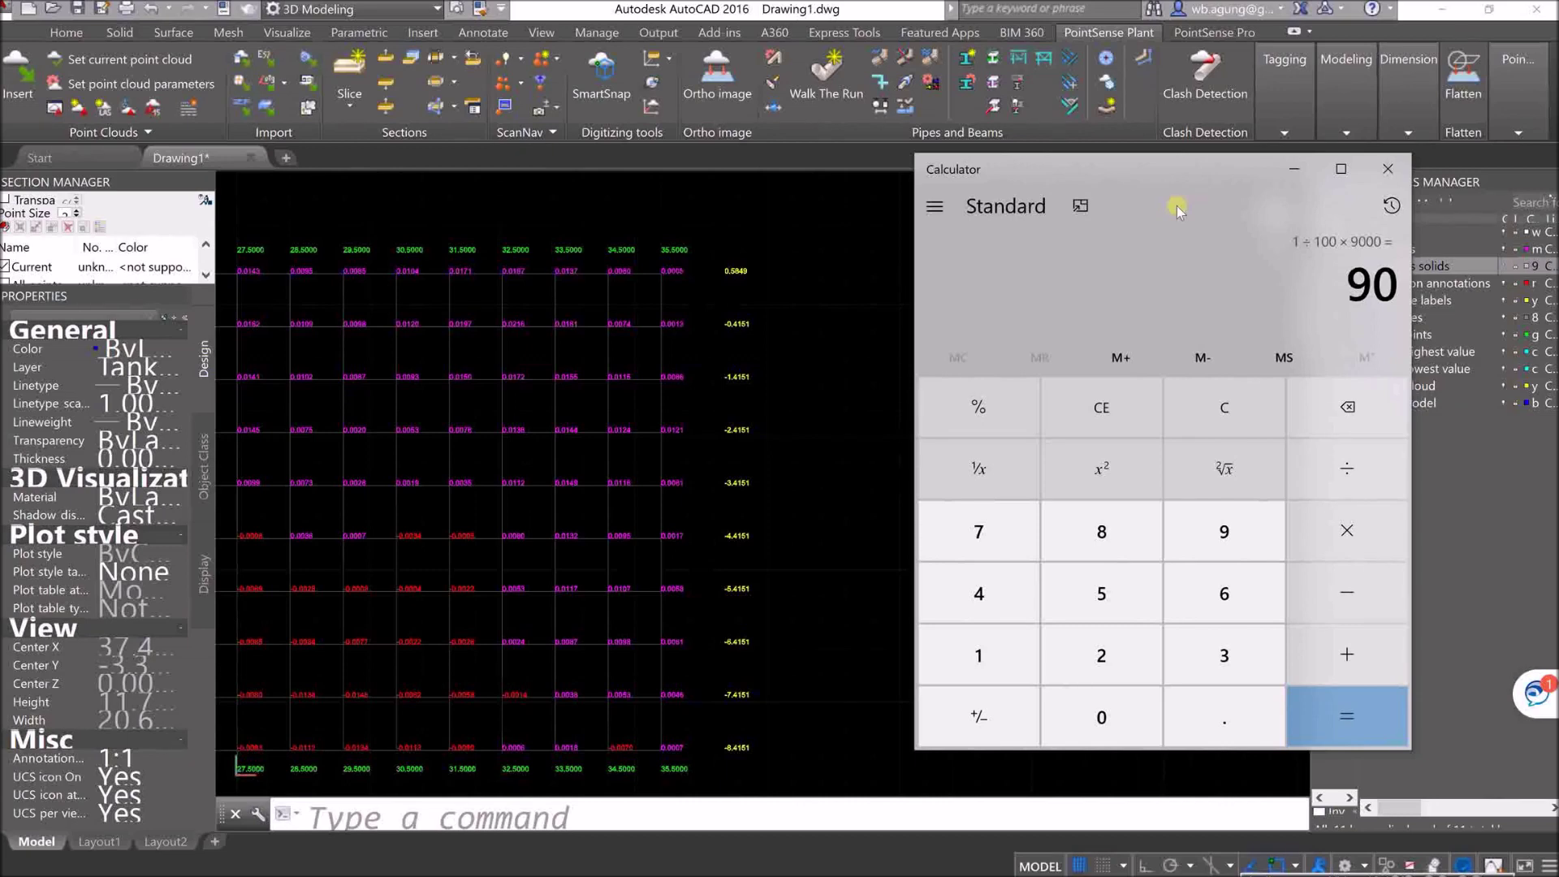
{"action": "left_click", "coordinate": [814, 232]}
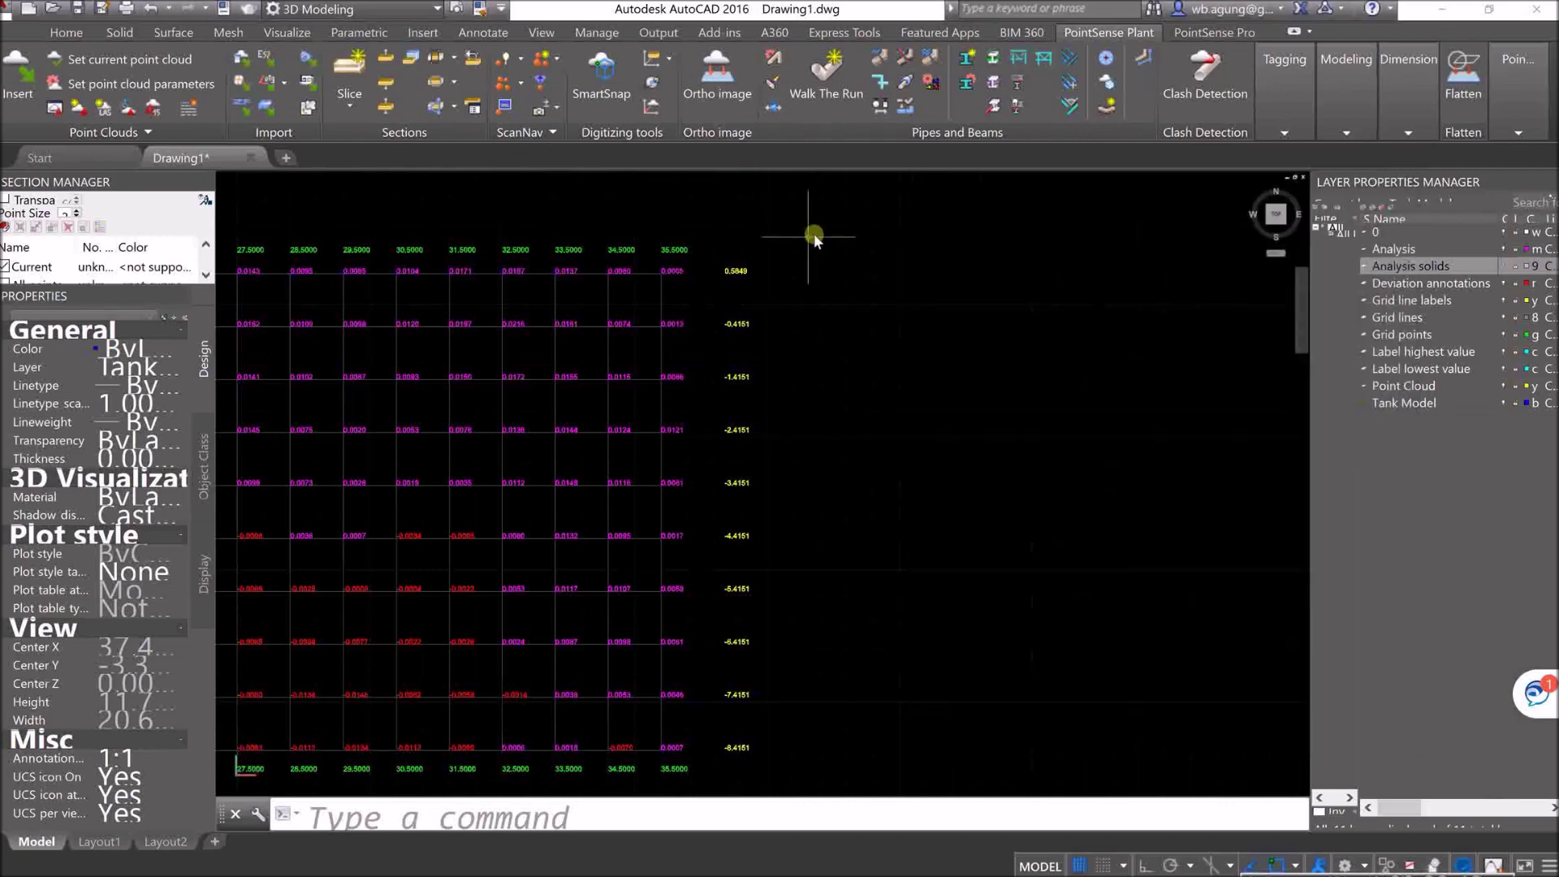
Step: Examine the upper-row deviation values around distance 25.5 and the values across the grid toward its starting end
{"action": "middle_click_drag", "start_coordinate": [345, 349], "coordinate": [713, 354]}
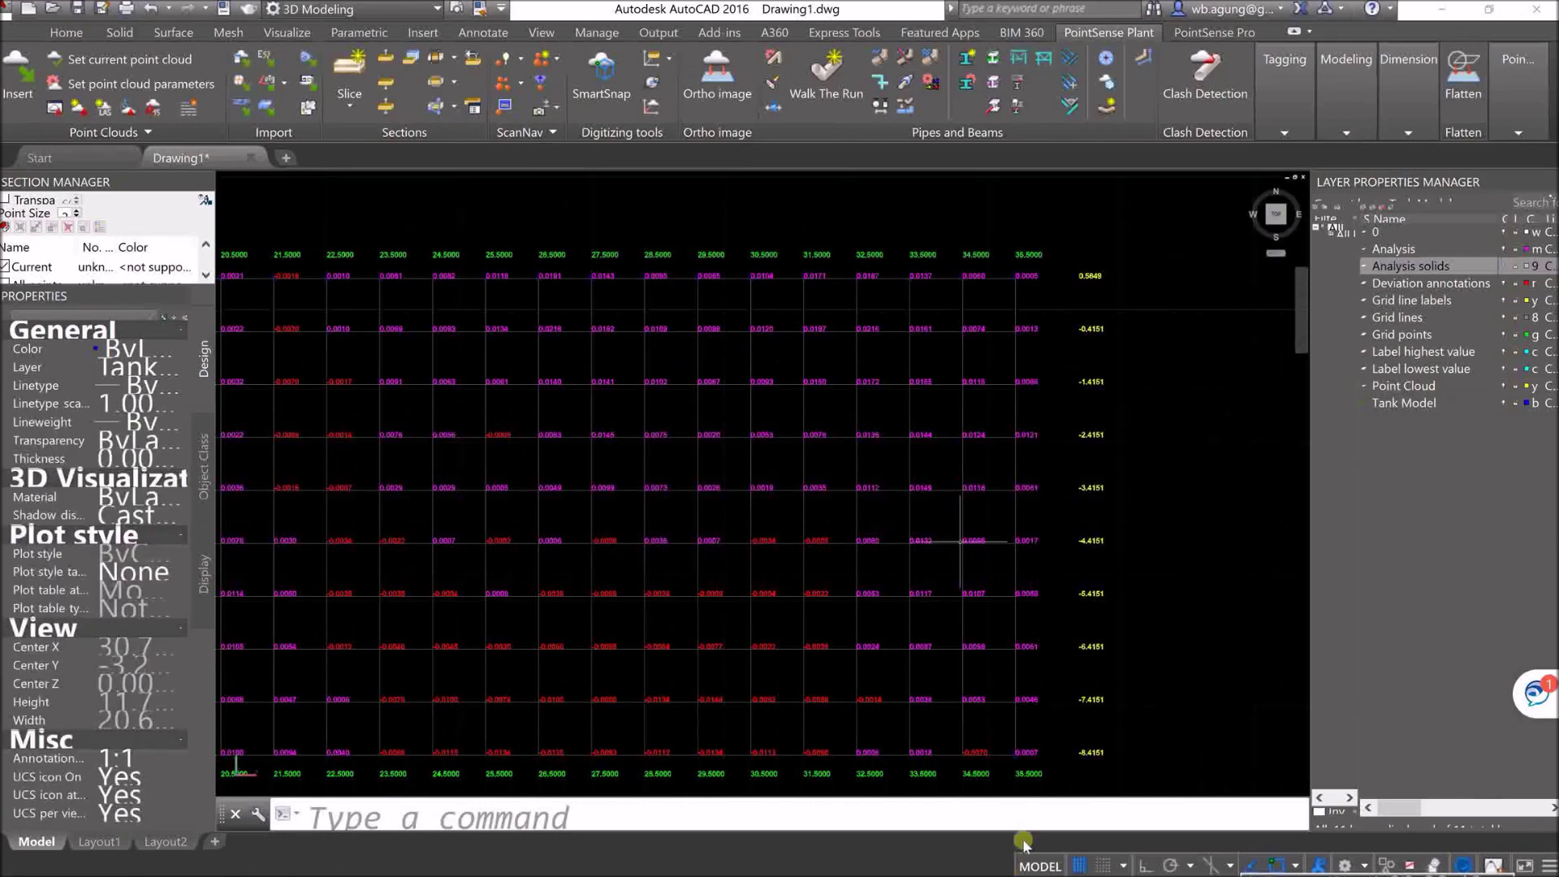
{"action": "scroll", "coordinate": [495, 271], "scroll_direction": "up", "scroll_amount": 4}
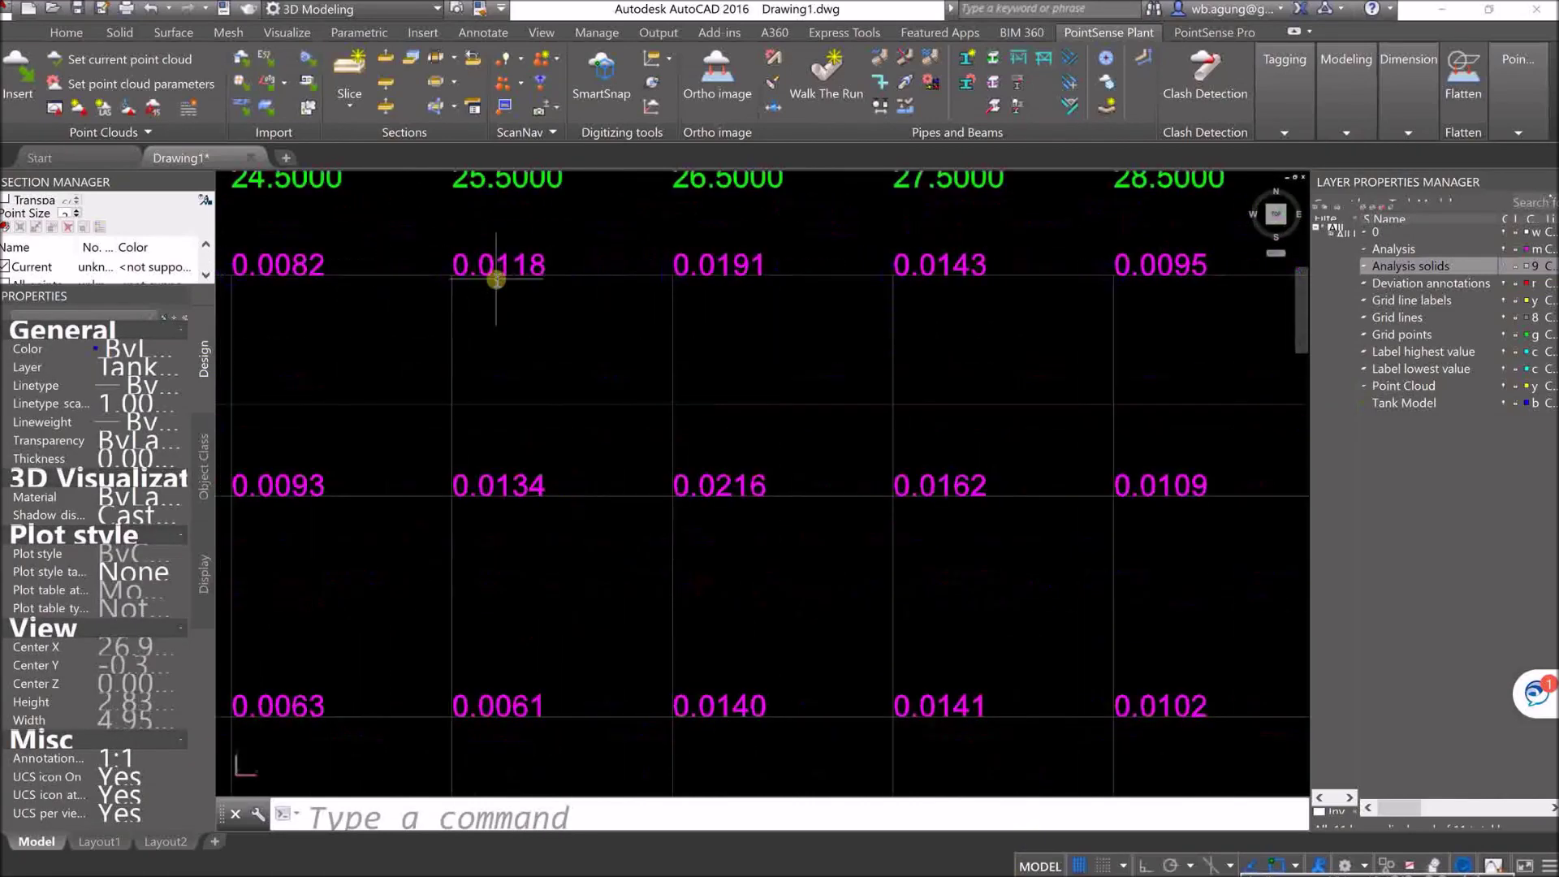
{"action": "scroll", "coordinate": [558, 328], "scroll_direction": "down", "scroll_amount": 6}
{"action": "scroll", "coordinate": [569, 341], "scroll_direction": "down", "scroll_amount": 4}
{"action": "middle_click_drag", "start_coordinate": [615, 401], "coordinate": [801, 414]}
{"action": "scroll", "coordinate": [691, 346], "scroll_direction": "up", "scroll_amount": 2}
{"action": "scroll", "coordinate": [691, 346], "scroll_direction": "up", "scroll_amount": 3}
{"action": "left_click", "coordinate": [724, 290]}
{"action": "left_click", "coordinate": [715, 292]}
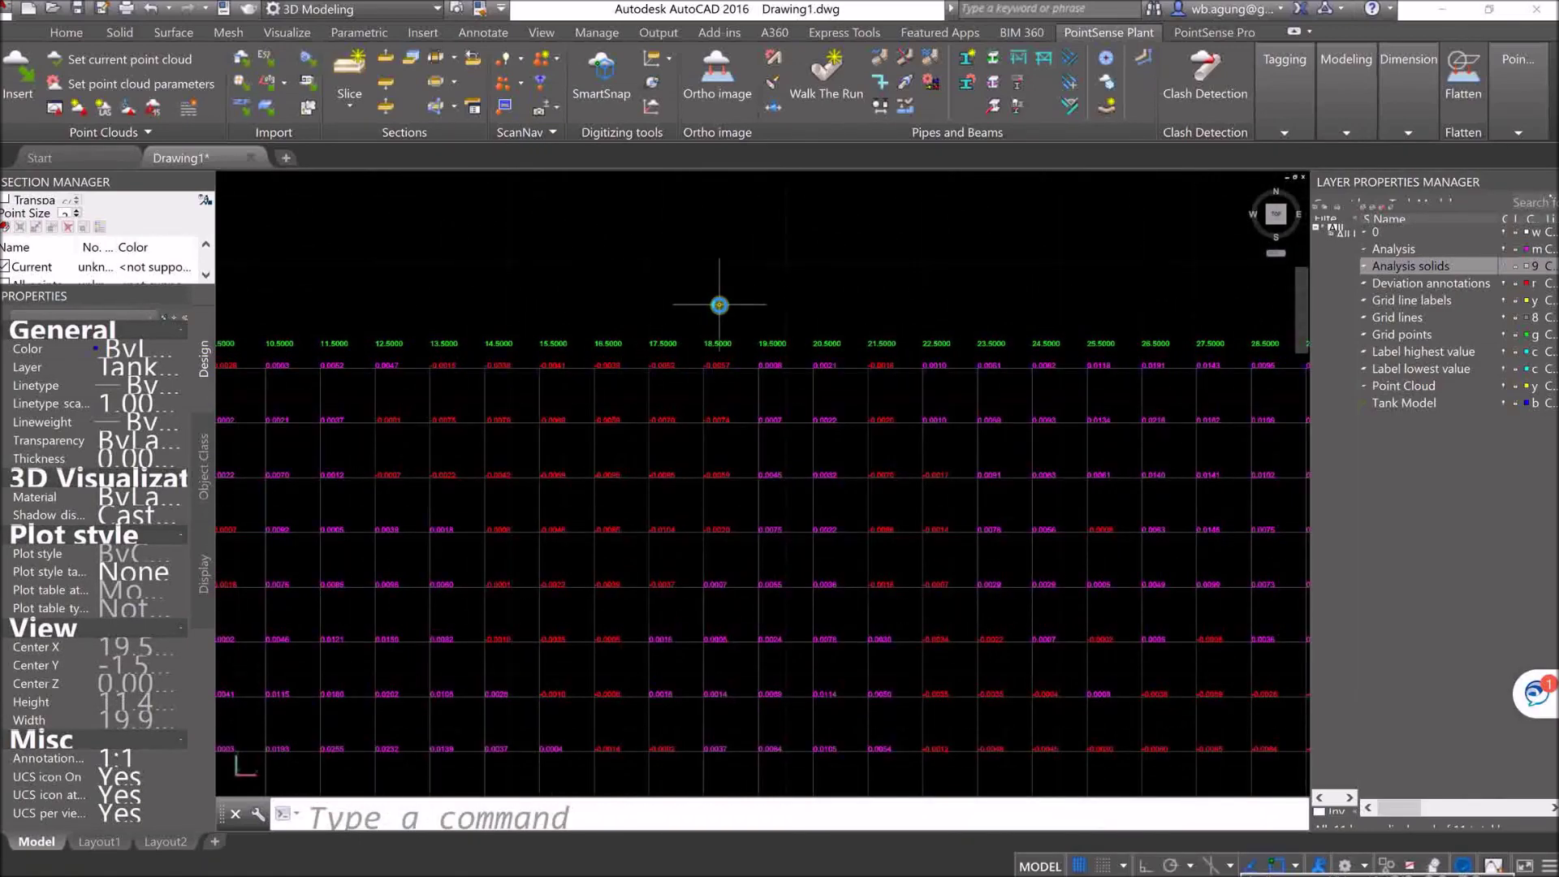
{"action": "scroll", "coordinate": [719, 306], "scroll_direction": "down", "scroll_amount": 4}
{"action": "scroll", "coordinate": [471, 451], "scroll_direction": "up", "scroll_amount": 1}
{"action": "scroll", "coordinate": [467, 451], "scroll_direction": "up", "scroll_amount": 4}
{"action": "scroll", "coordinate": [477, 453], "scroll_direction": "down", "scroll_amount": 5}
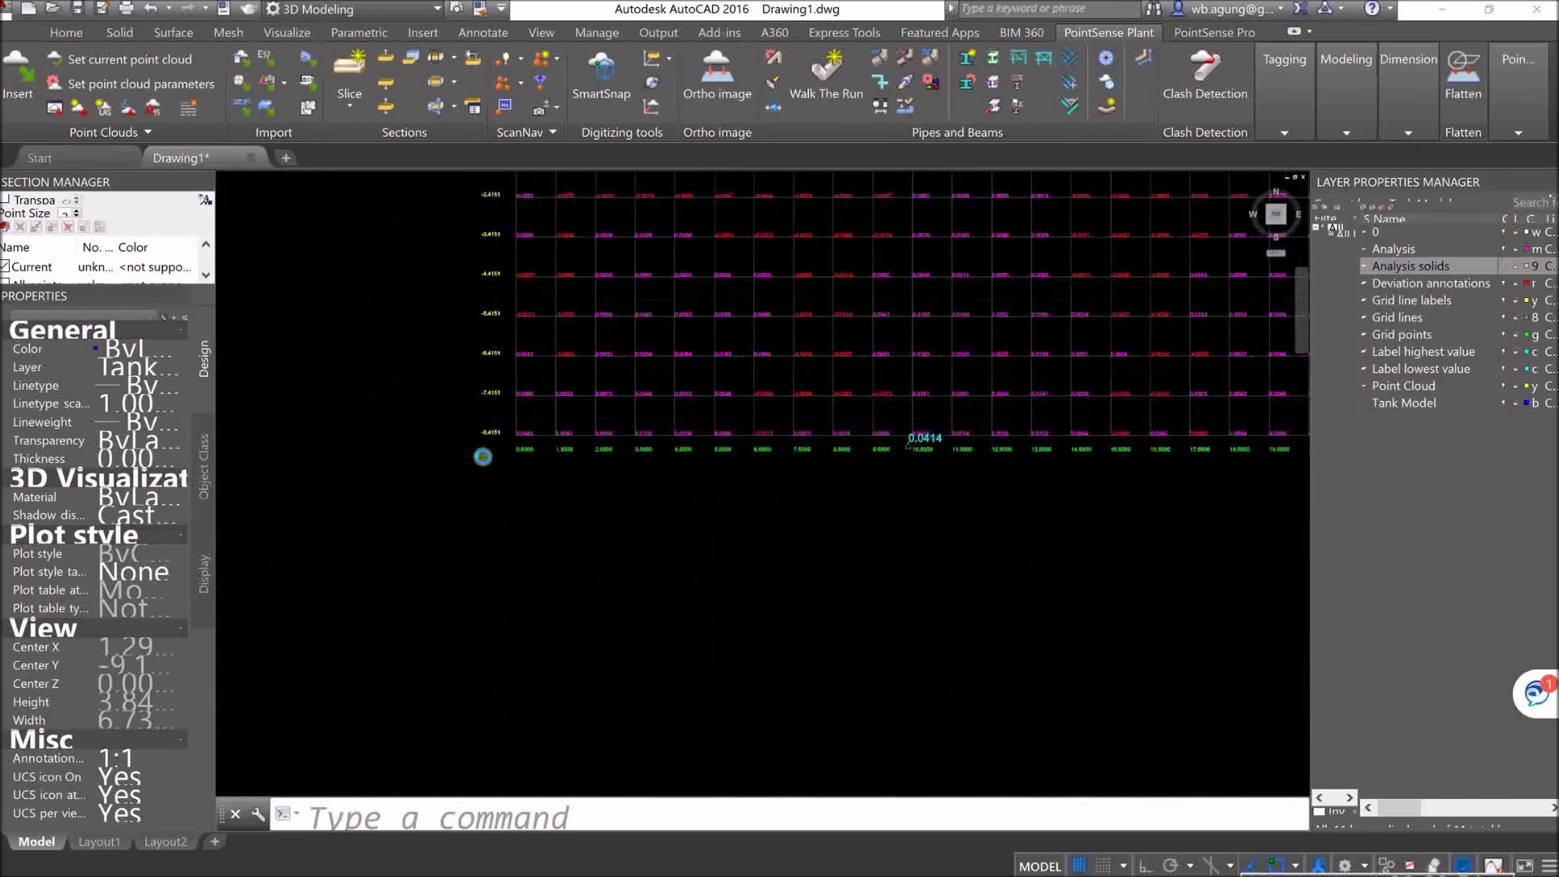
{"action": "scroll", "coordinate": [520, 449], "scroll_direction": "up", "scroll_amount": 1}
{"action": "middle_click_drag", "start_coordinate": [574, 446], "coordinate": [337, 520]}
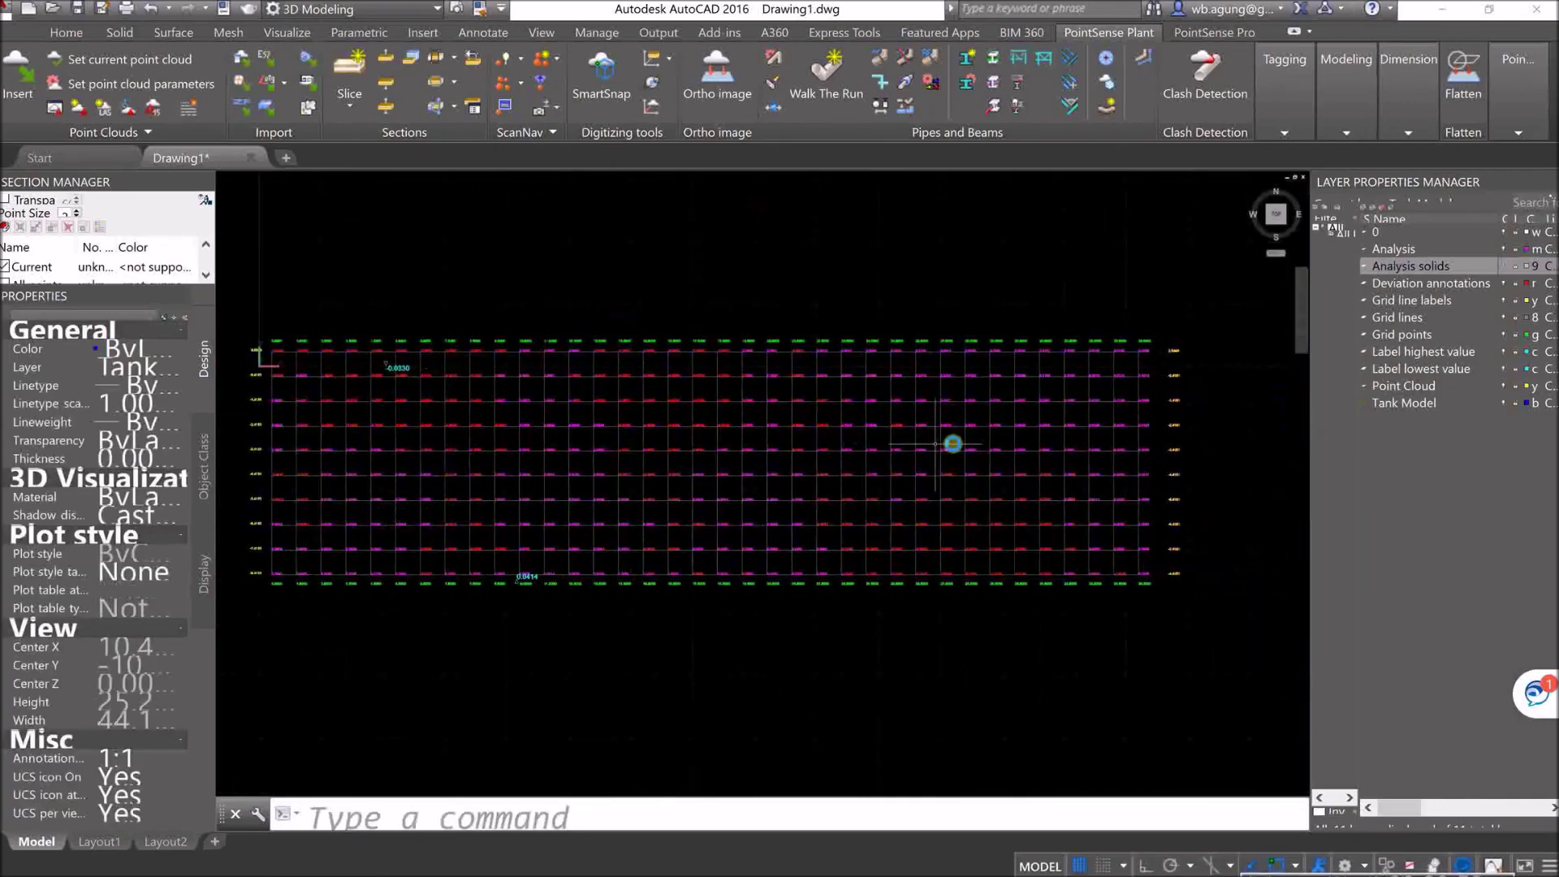
Step: Compare the distance labels and uppermost deviation values at the grid's two ends, distances 0.5 and 35.5
{"action": "scroll", "coordinate": [1136, 351], "scroll_direction": "up", "scroll_amount": 5}
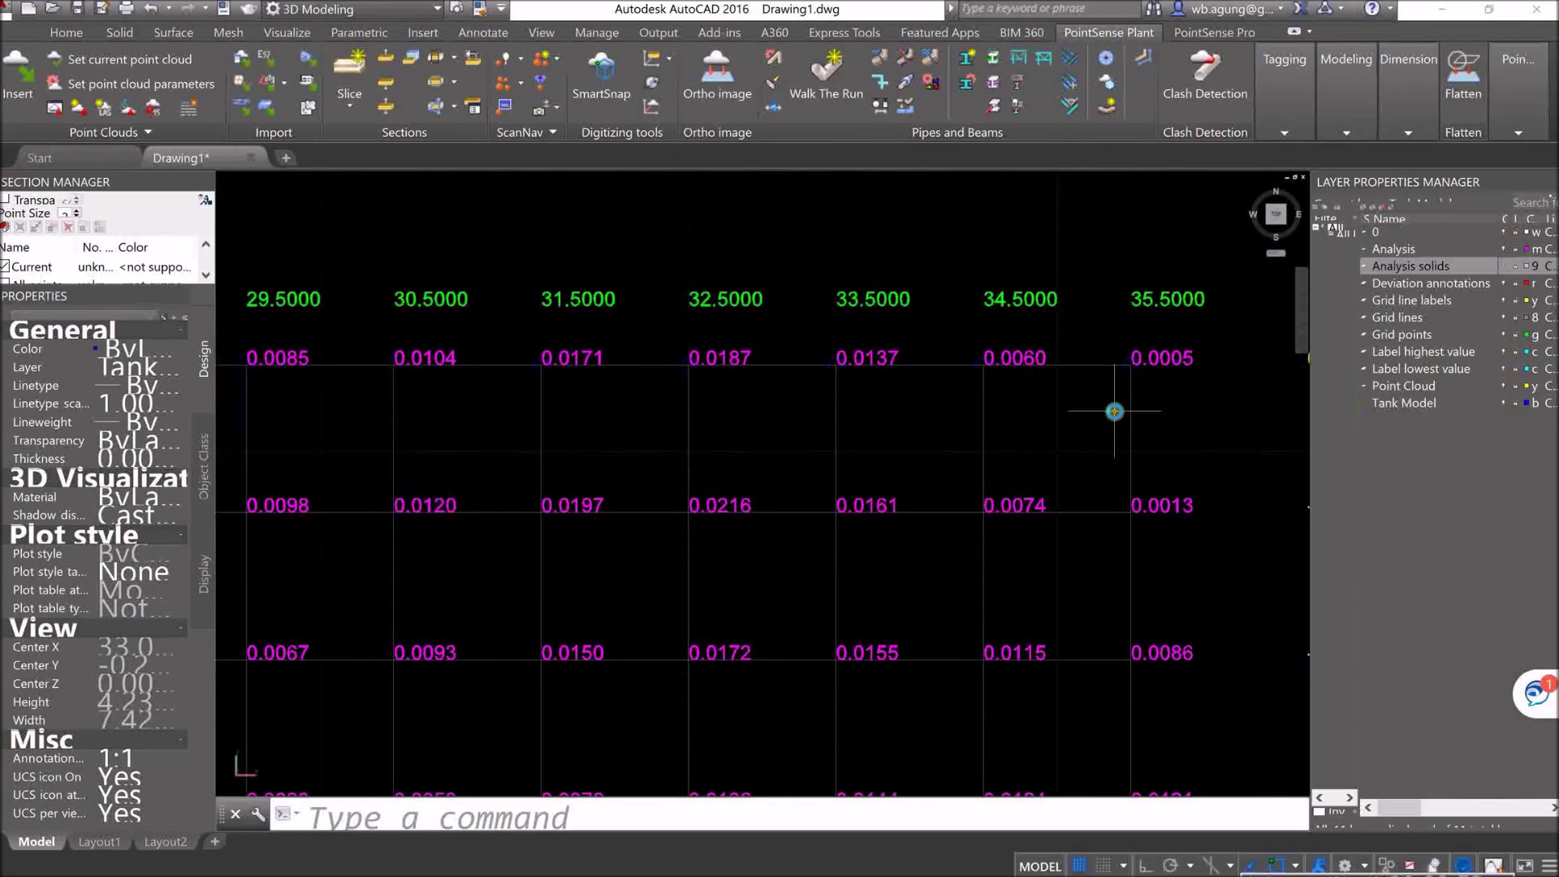
{"action": "scroll", "coordinate": [1114, 411], "scroll_direction": "down", "scroll_amount": 5}
{"action": "scroll", "coordinate": [317, 407], "scroll_direction": "up", "scroll_amount": 6}
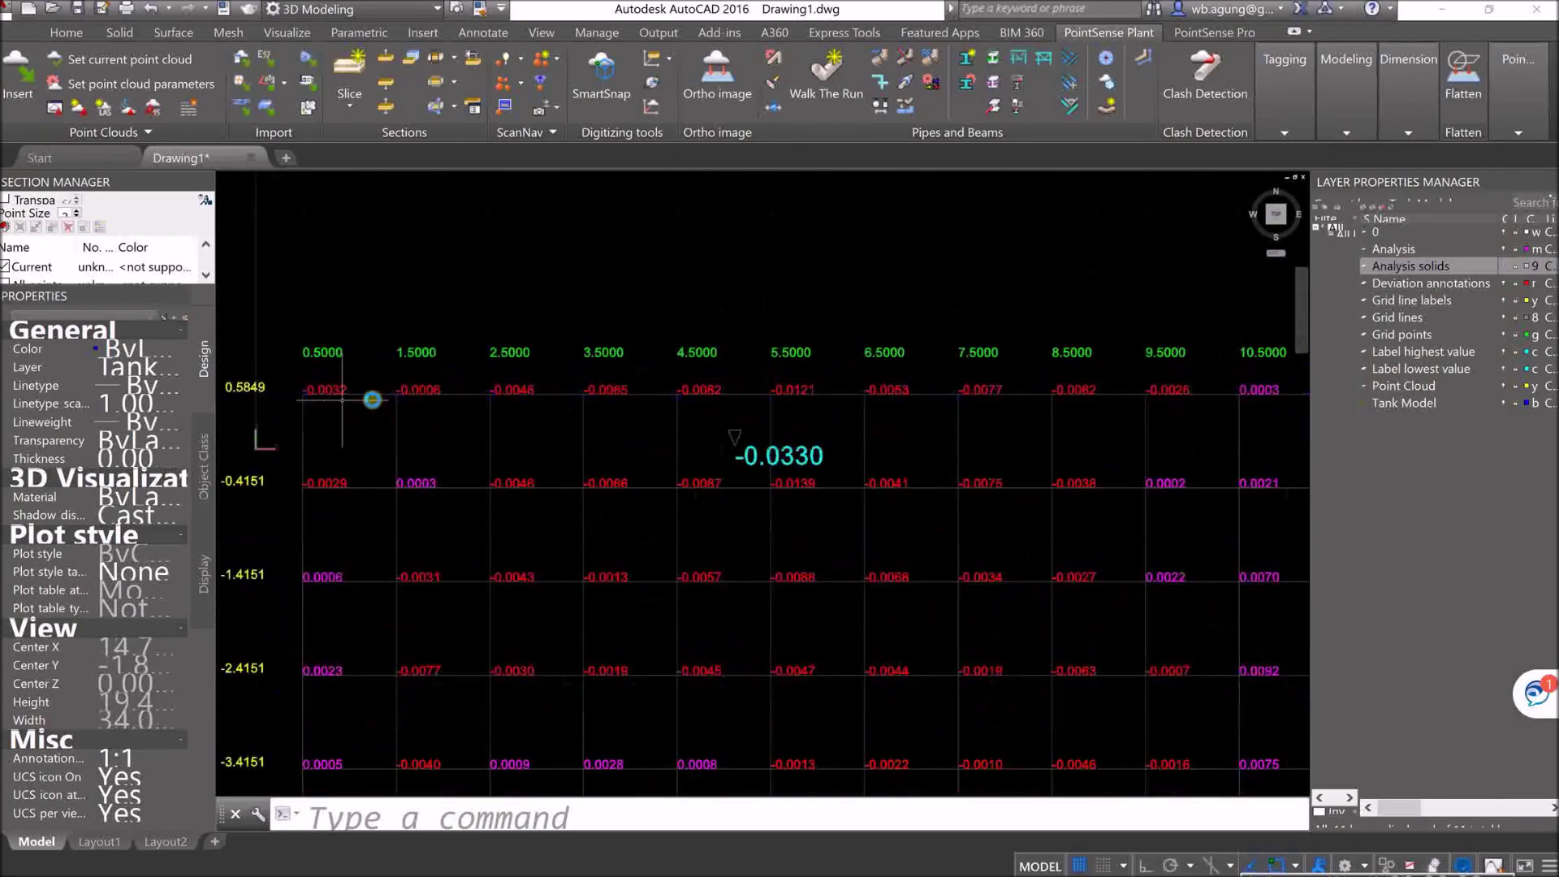
{"action": "scroll", "coordinate": [357, 397], "scroll_direction": "down", "scroll_amount": 3}
{"action": "scroll", "coordinate": [304, 389], "scroll_direction": "up", "scroll_amount": 3}
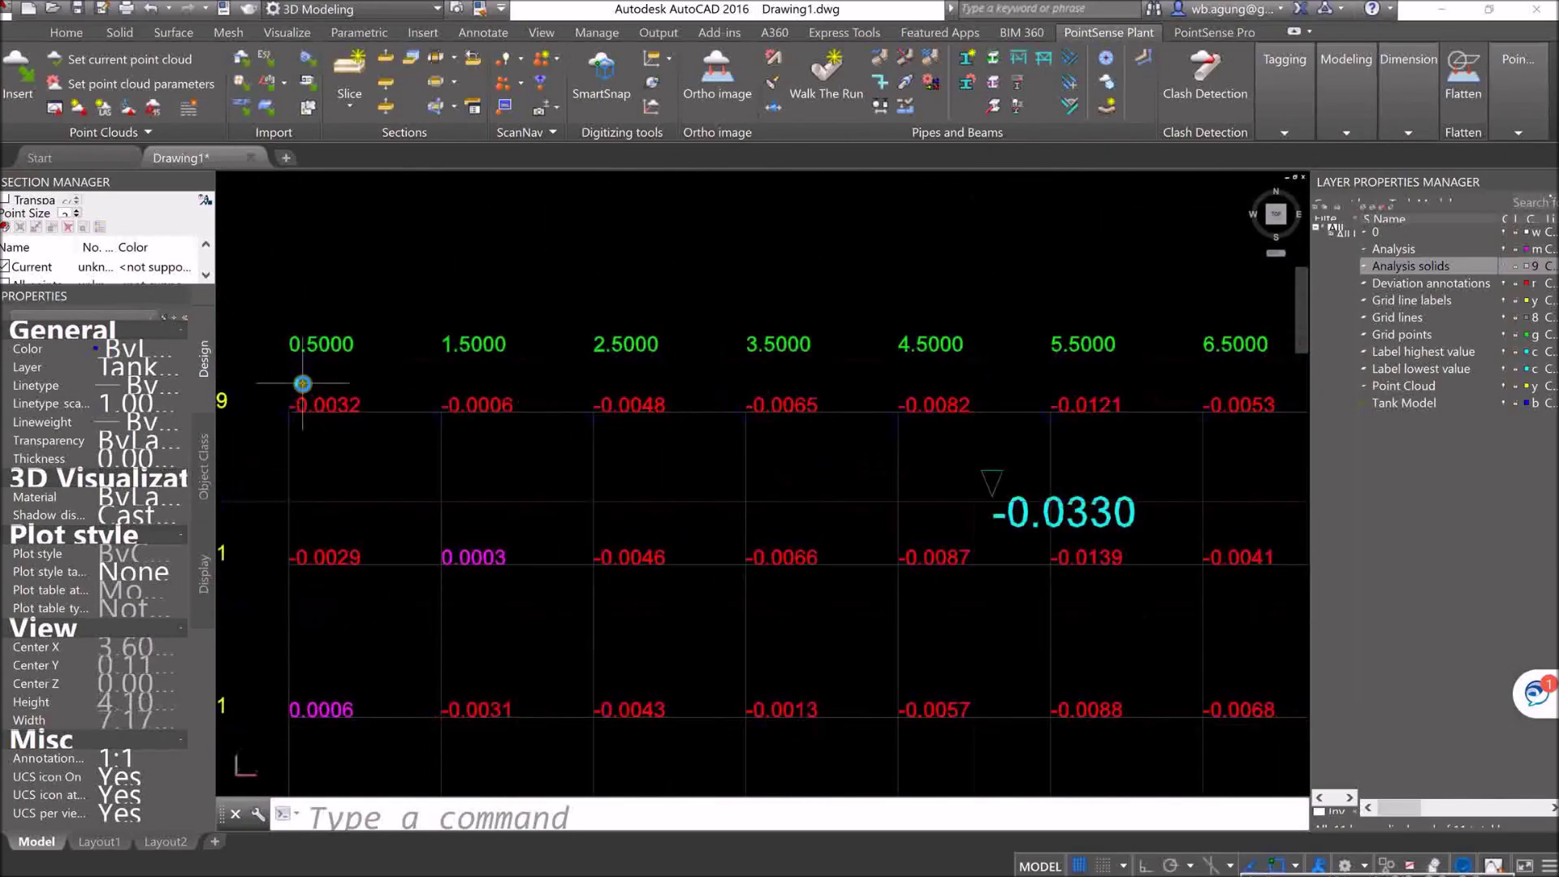
{"action": "scroll", "coordinate": [320, 389], "scroll_direction": "down", "scroll_amount": 4}
{"action": "scroll", "coordinate": [915, 387], "scroll_direction": "up", "scroll_amount": 5}
{"action": "scroll", "coordinate": [875, 393], "scroll_direction": "up", "scroll_amount": 2}
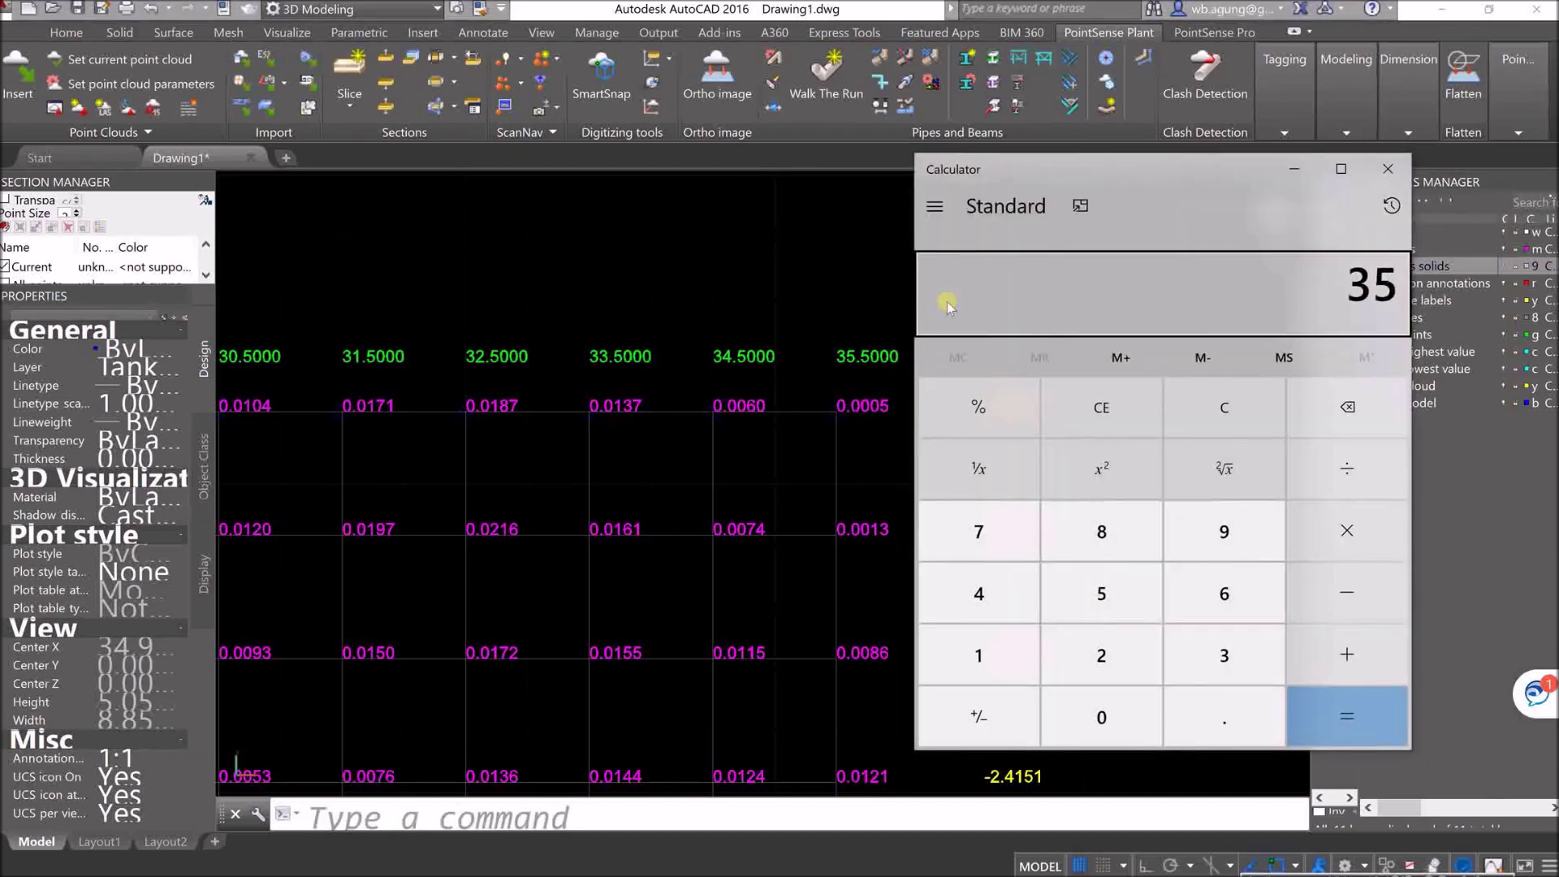
Step: Enter 35.5 in the Calculator as the start of a subtraction and return to the AutoCAD drawing
{"action": "type", "text": ".5"}
{"action": "key", "text": "minus"}
{"action": "left_click", "coordinate": [826, 291]}
Step: Examine the lower corner at distance 35.5 and the highest and lowest deviation labels across the grid
{"action": "scroll", "coordinate": [807, 341], "scroll_direction": "down", "scroll_amount": 5}
{"action": "middle_click_drag", "start_coordinate": [837, 439], "coordinate": [1056, 425]}
{"action": "mouse_move", "coordinate": [544, 575]}
{"action": "middle_mouse_down"}
{"action": "mouse_move", "coordinate": [643, 517]}
{"action": "mouse_move", "coordinate": [471, 404]}
{"action": "middle_mouse_up"}
{"action": "scroll", "coordinate": [1048, 507], "scroll_direction": "up", "scroll_amount": 5}
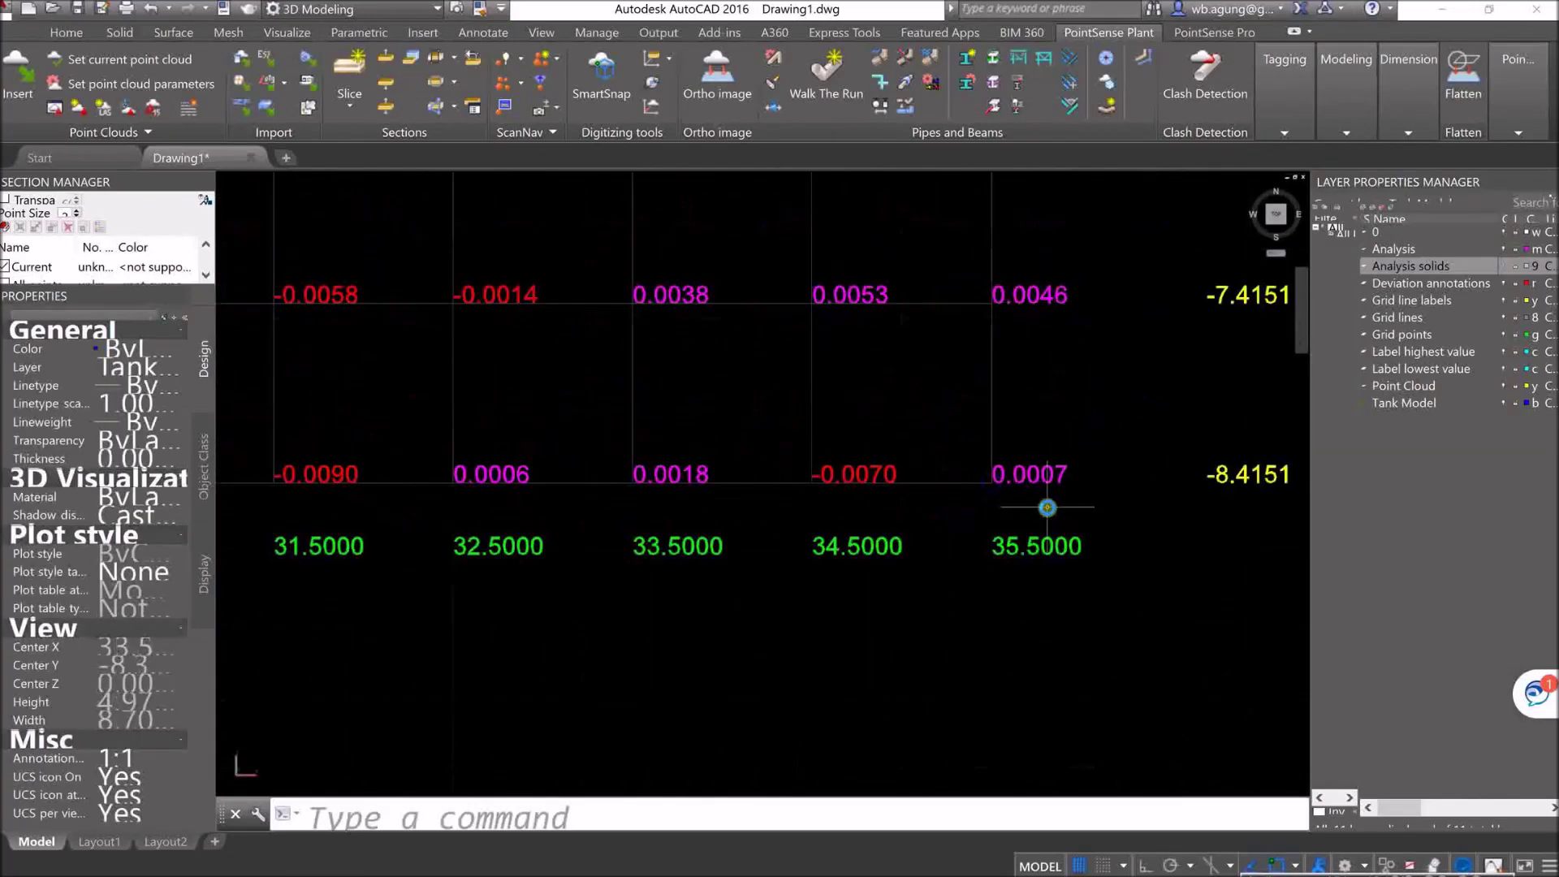
{"action": "scroll", "coordinate": [1047, 508], "scroll_direction": "down", "scroll_amount": 6}
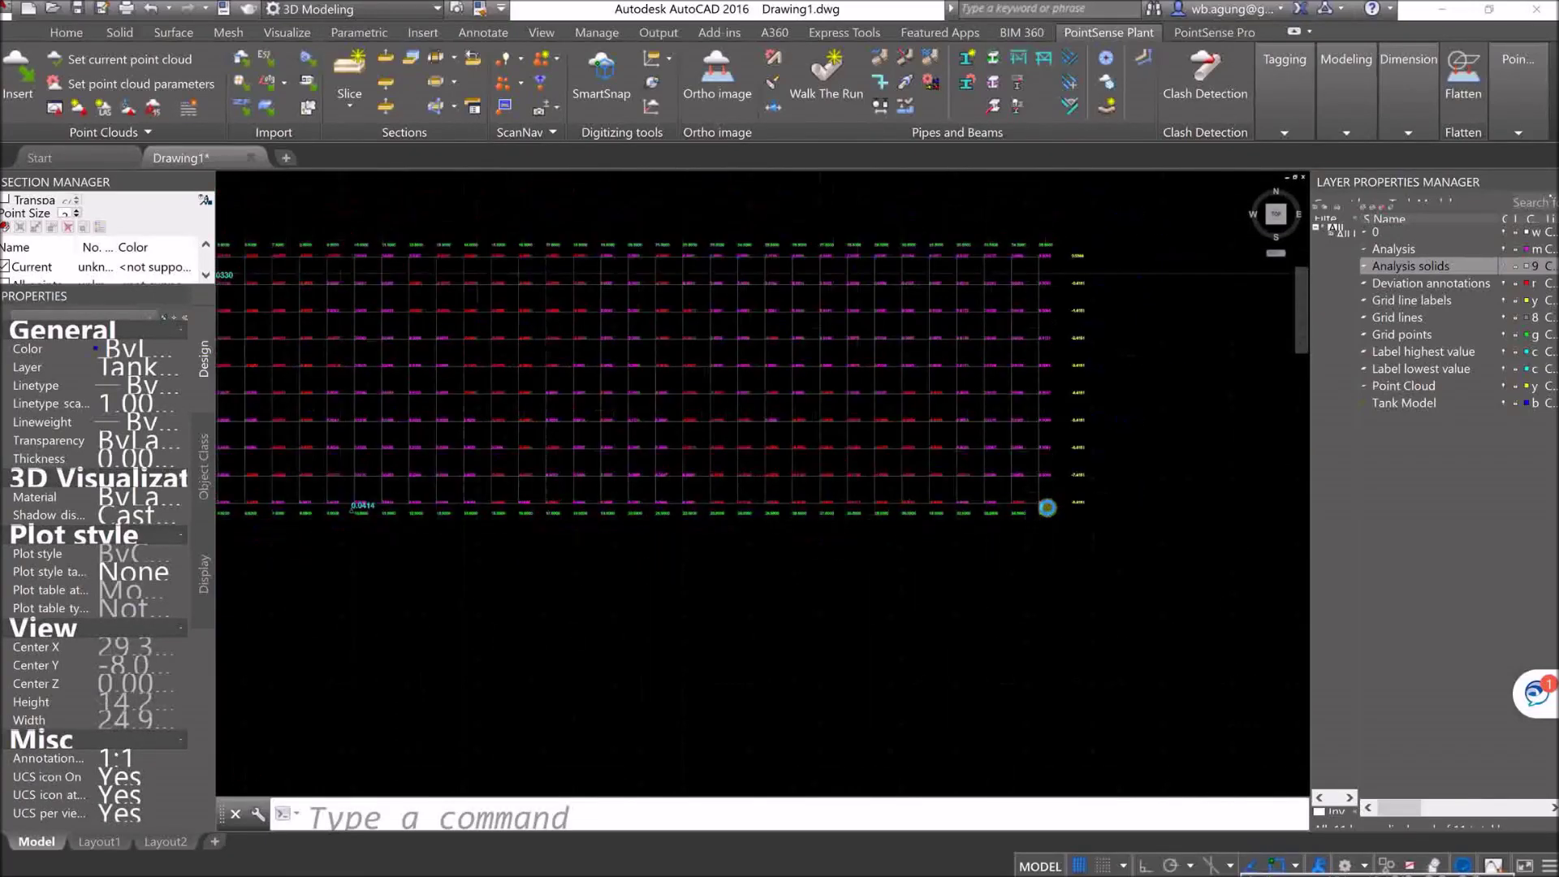
{"action": "scroll", "coordinate": [532, 374], "scroll_direction": "up", "scroll_amount": 4}
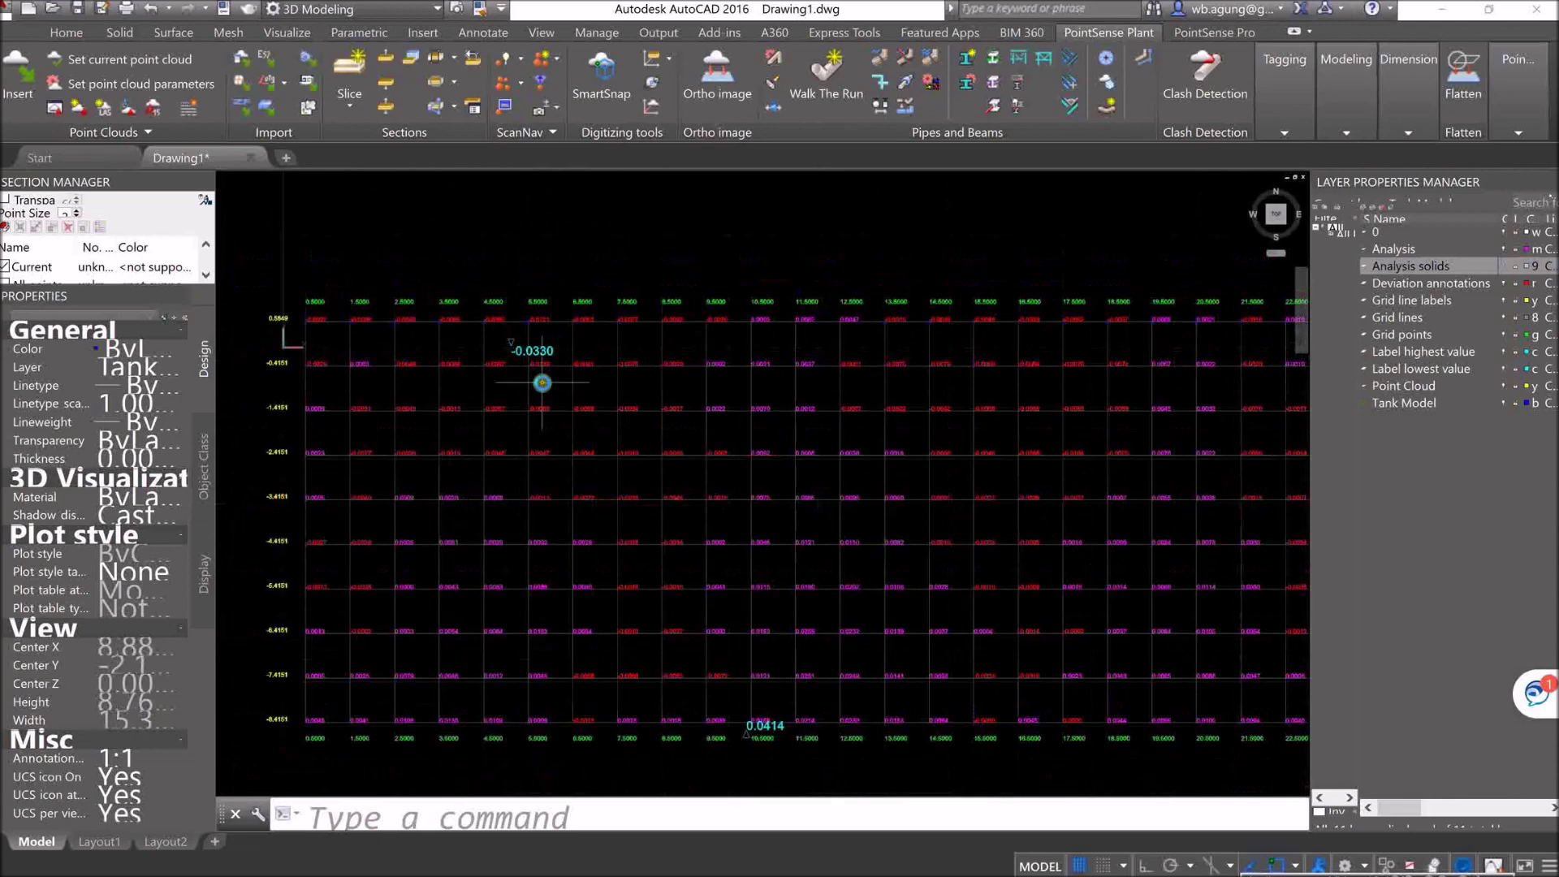
{"action": "middle_click_drag", "start_coordinate": [644, 432], "coordinate": [664, 475]}
{"action": "left_click", "coordinate": [699, 265]}
{"action": "left_click", "coordinate": [805, 270]}
{"action": "scroll", "coordinate": [812, 292], "scroll_direction": "down", "scroll_amount": 2}
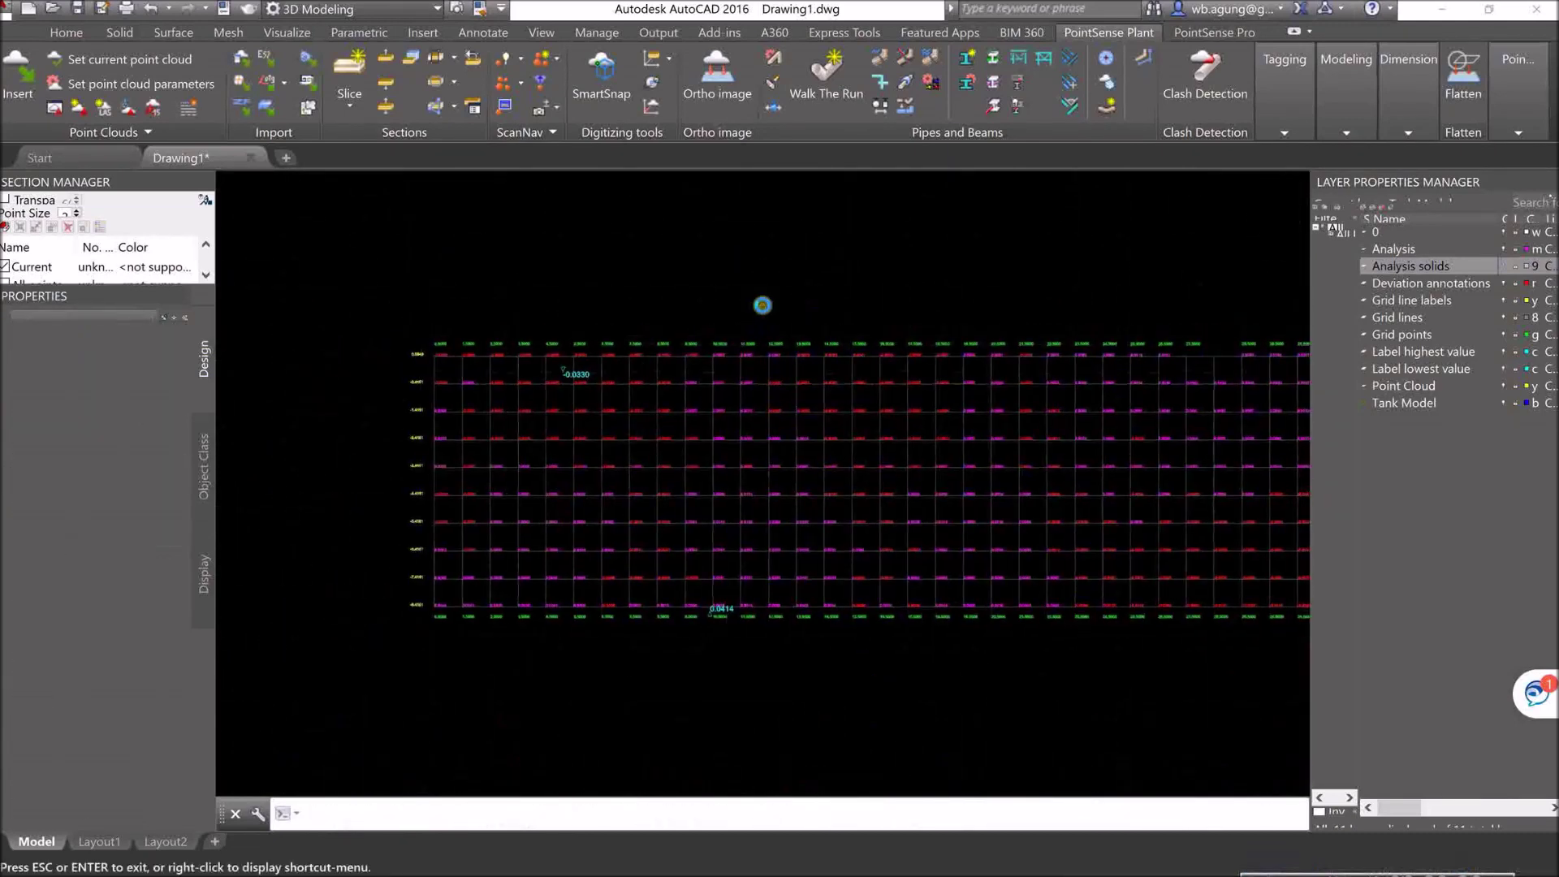
Step: Attach the Water Tank Analysis_Pointcloud.rcp point cloud from the Data folder at insertion point 0,0,0 with scale 1 and no rotation
{"action": "left_click", "coordinate": [65, 32]}
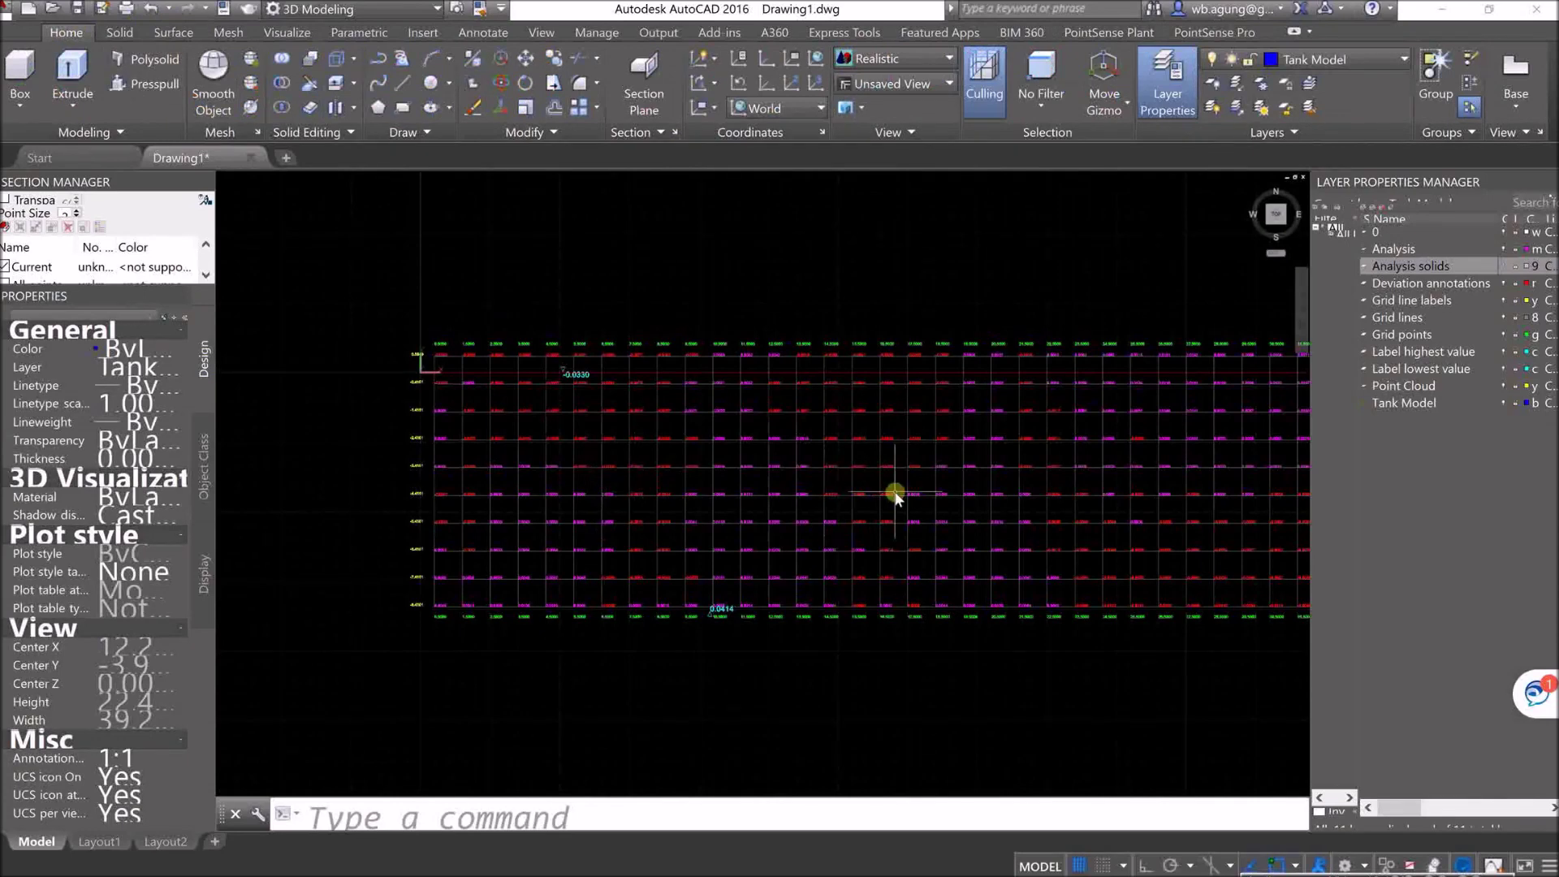
{"action": "middle_click_drag", "start_coordinate": [894, 498], "coordinate": [766, 522]}
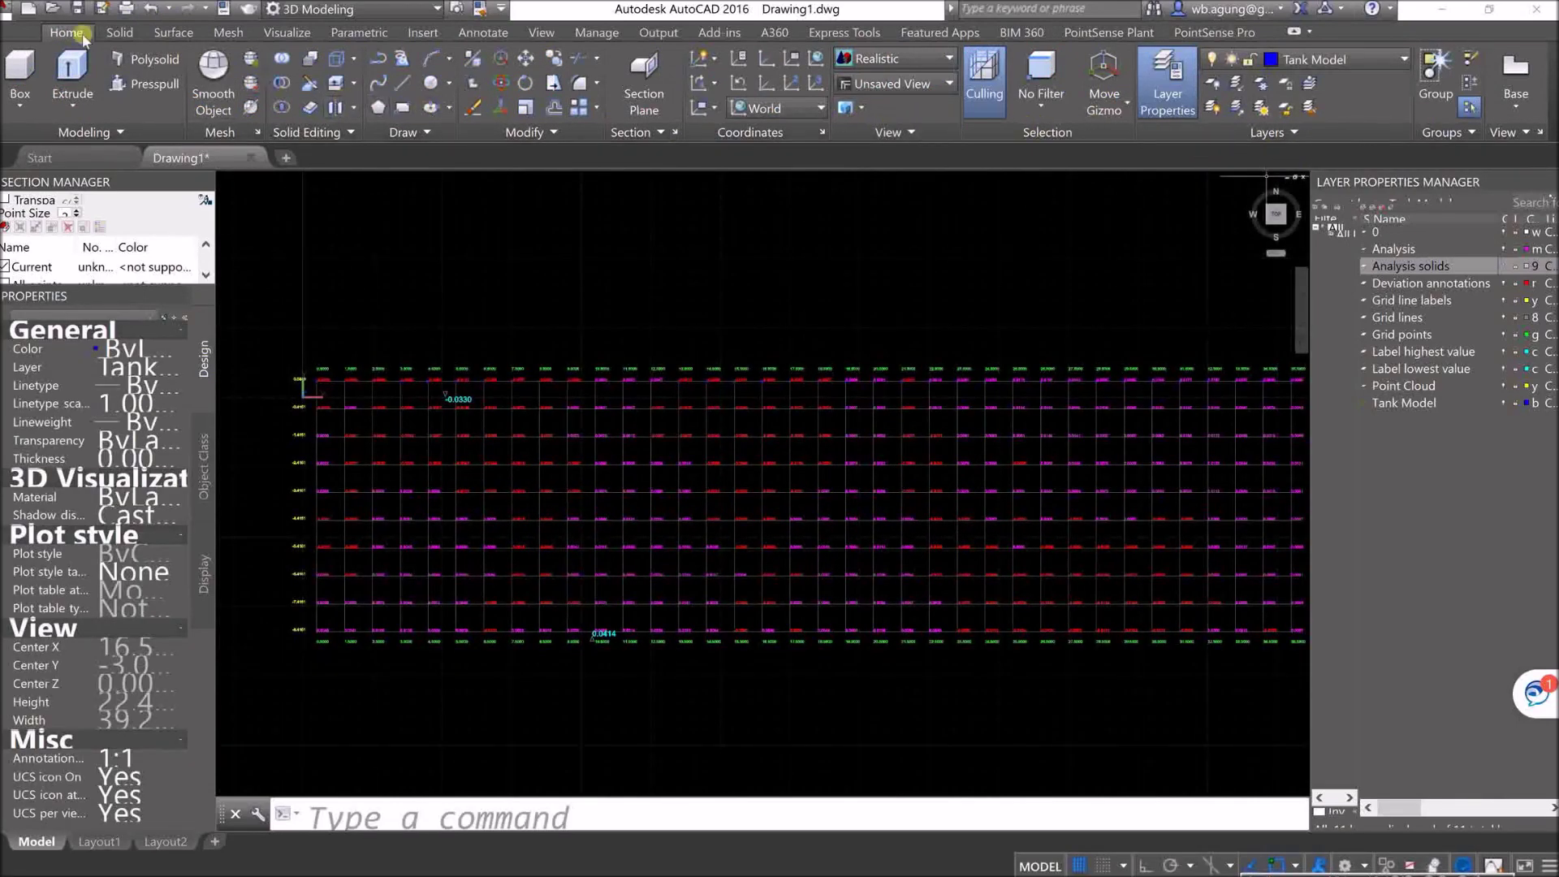
{"action": "left_click", "coordinate": [423, 32]}
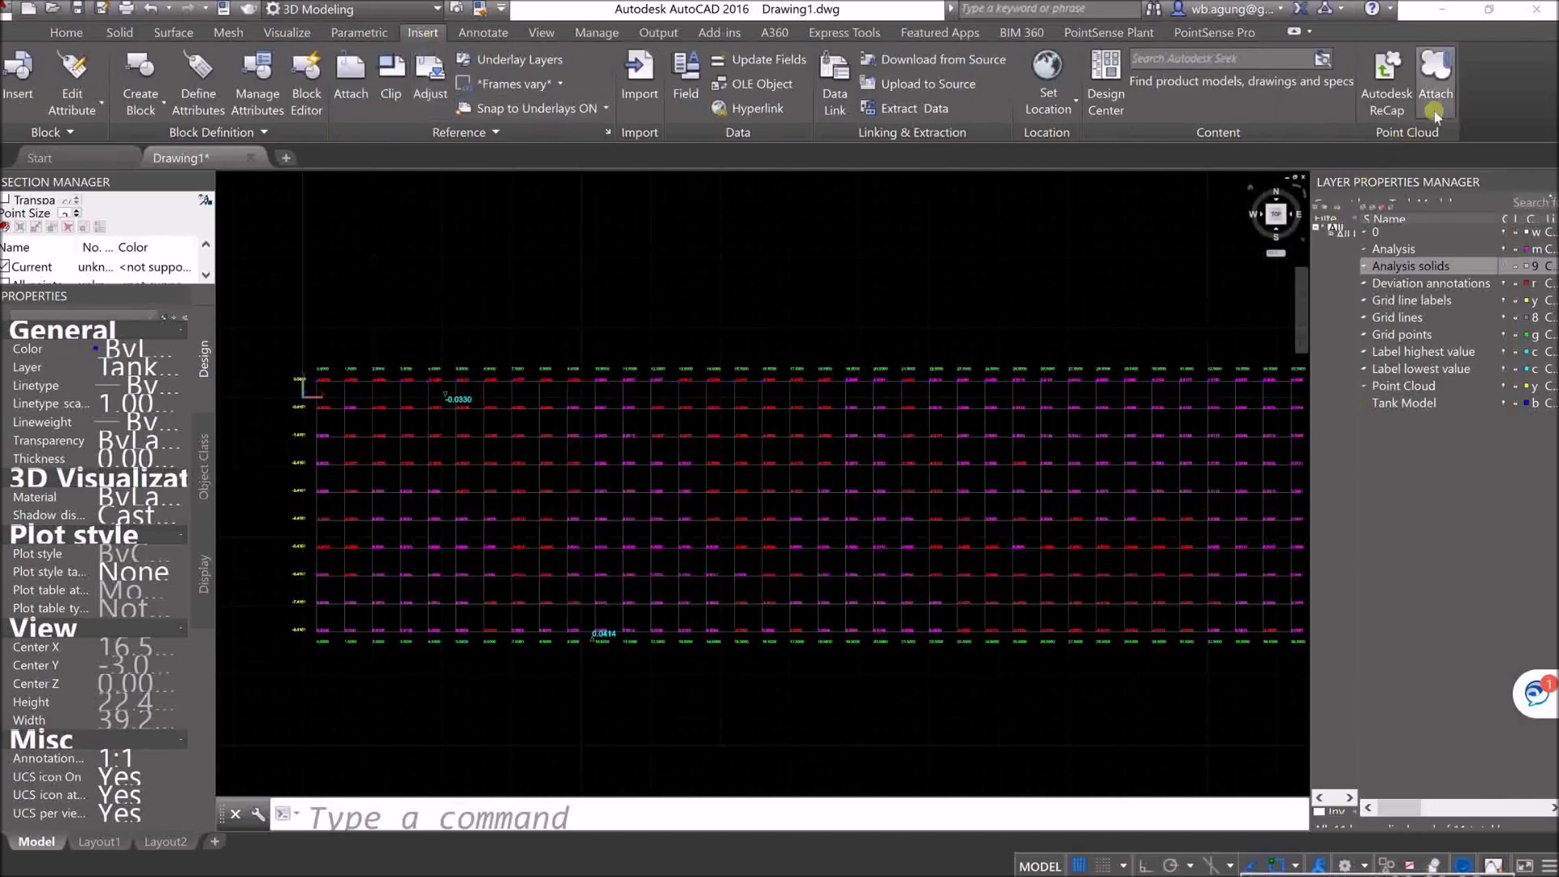
{"action": "left_click", "coordinate": [1434, 89]}
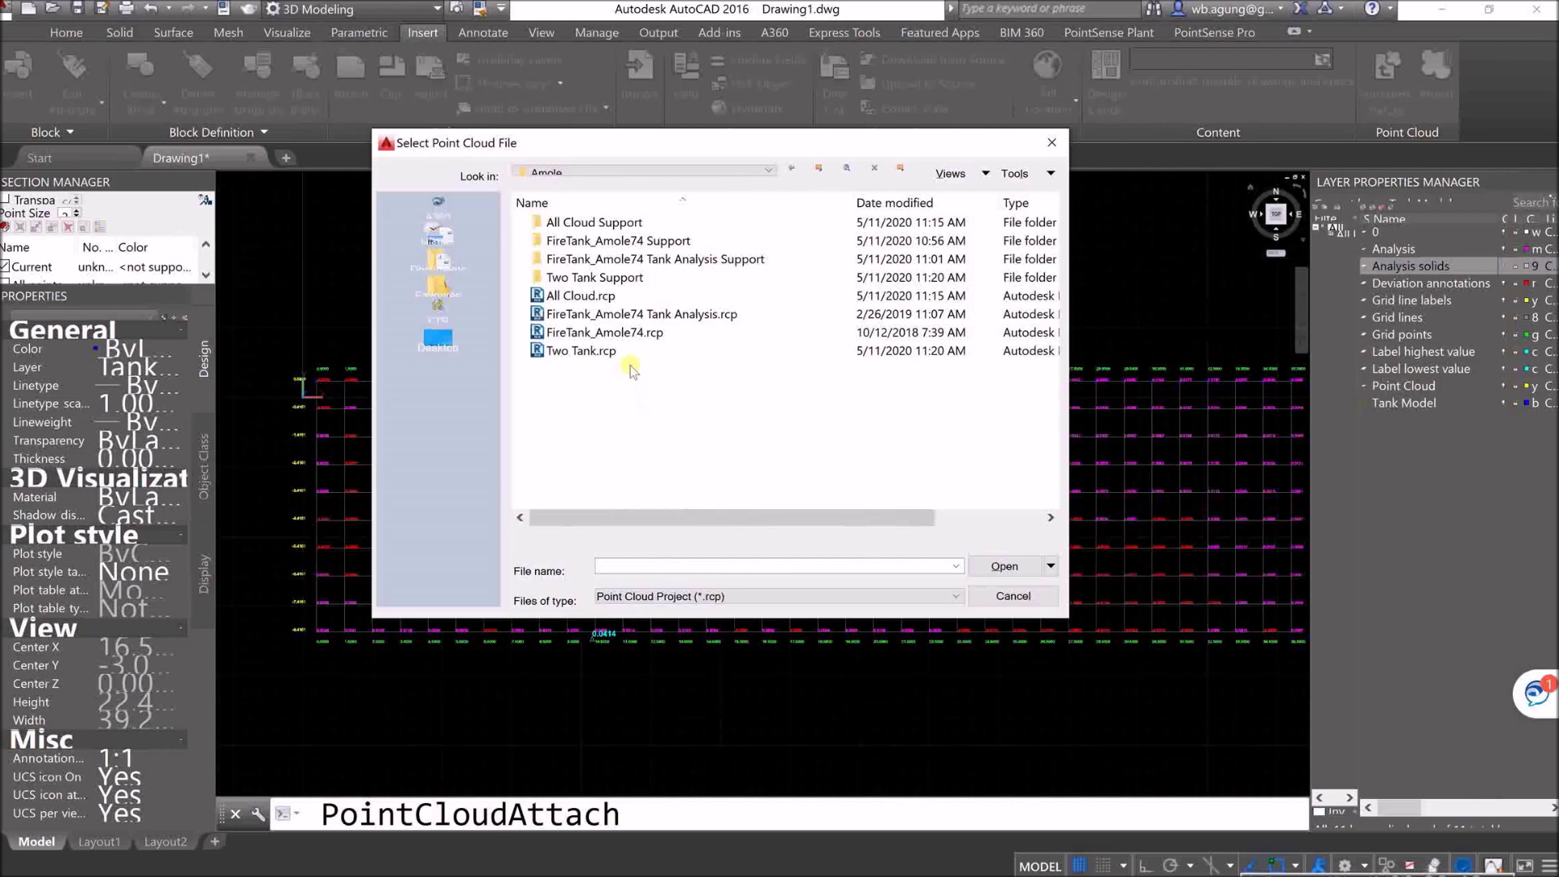
{"action": "left_click", "coordinate": [820, 169]}
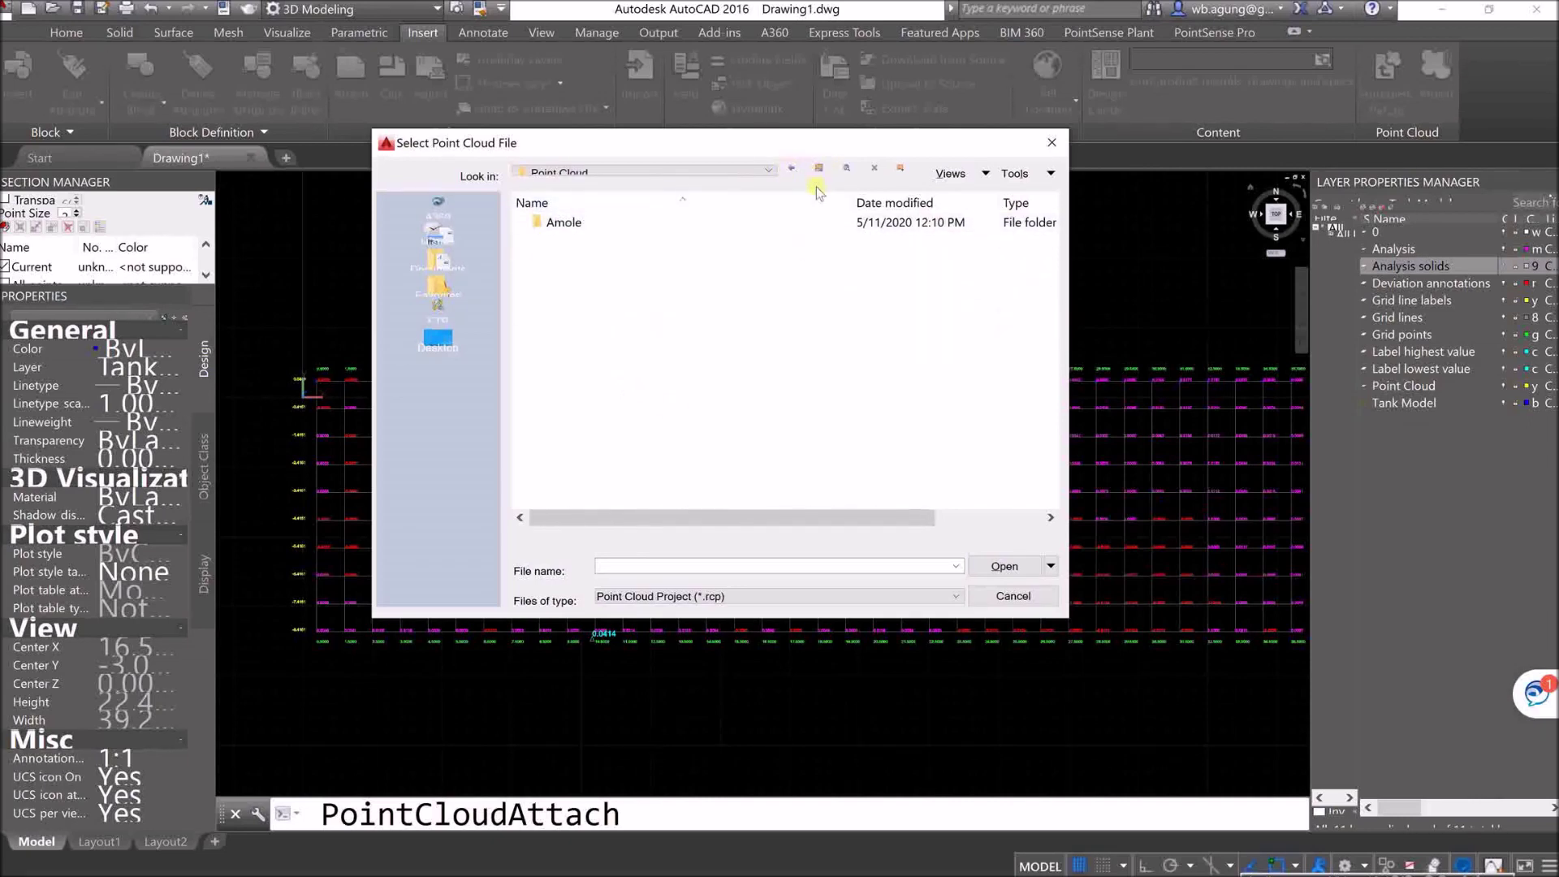
{"action": "left_click", "coordinate": [818, 172]}
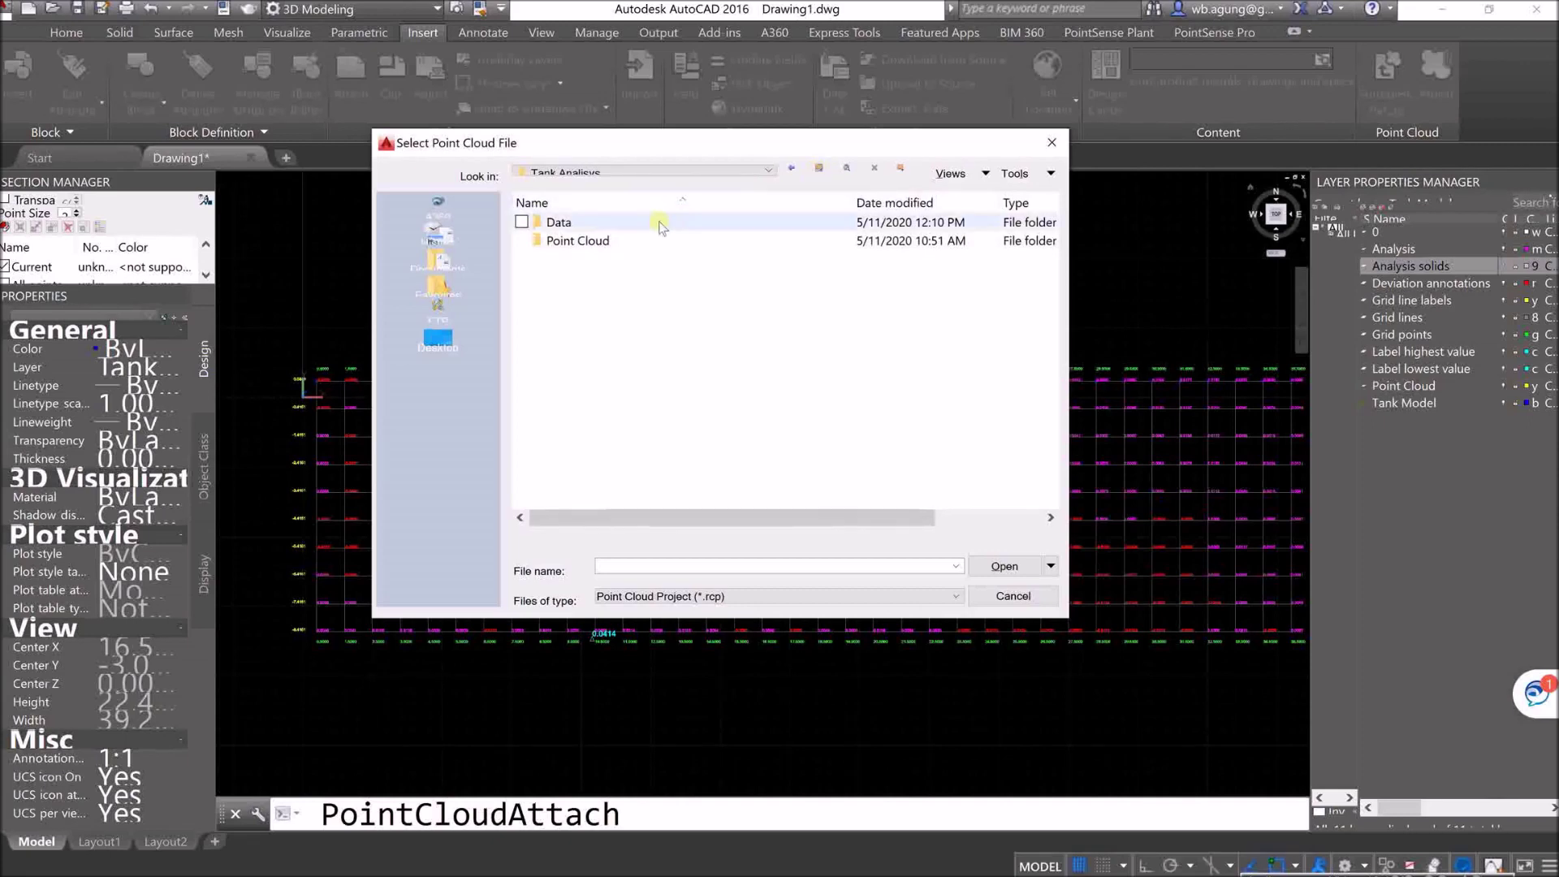
{"action": "double_click", "coordinate": [660, 221]}
{"action": "left_click", "coordinate": [676, 259]}
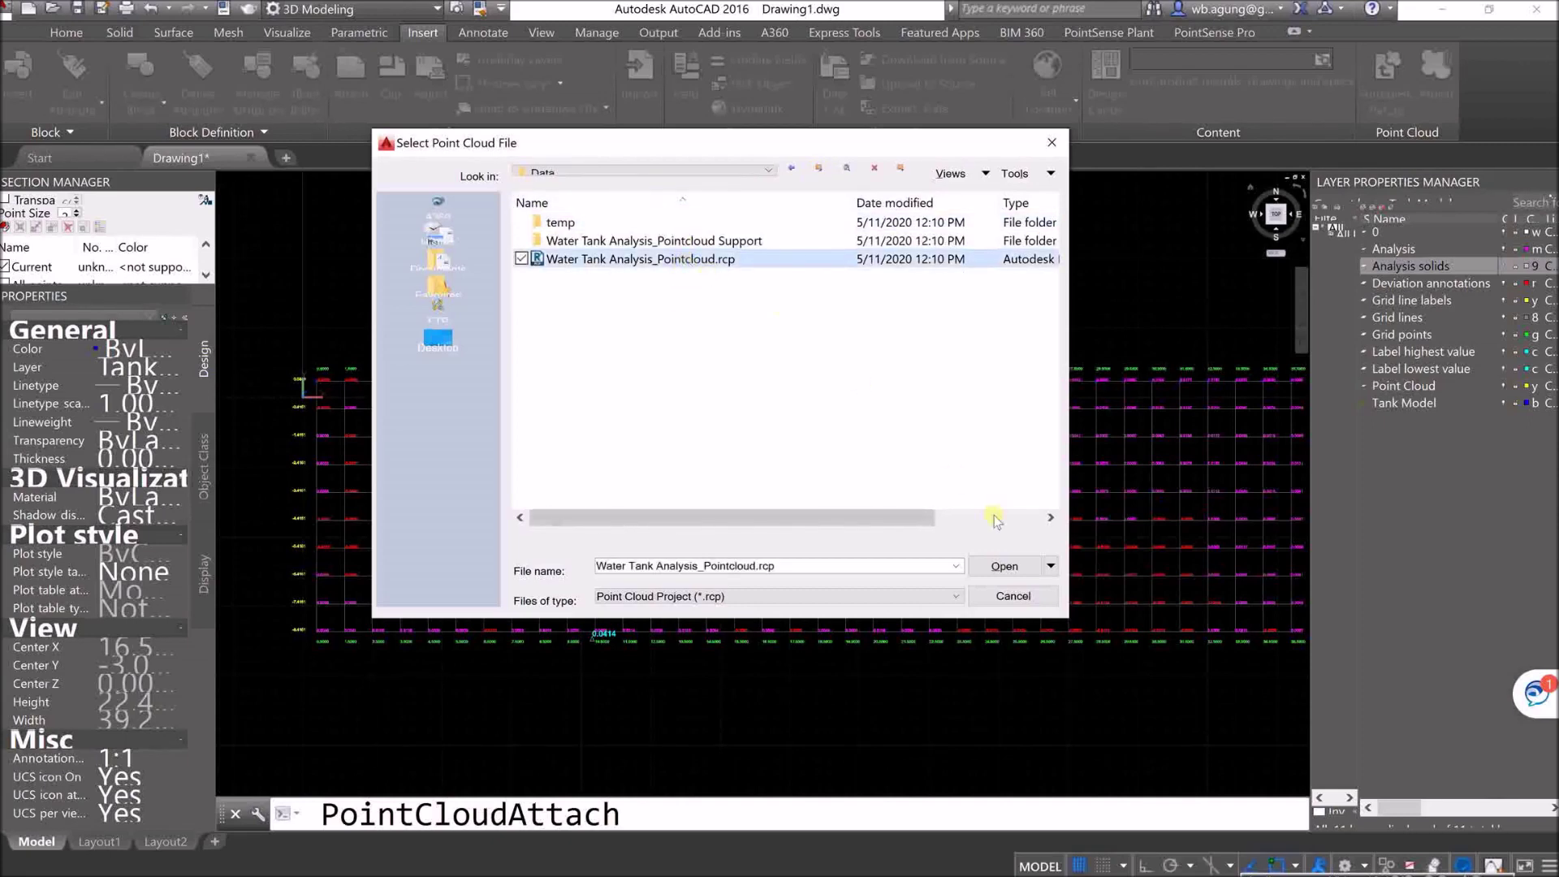
{"action": "left_click", "coordinate": [999, 567]}
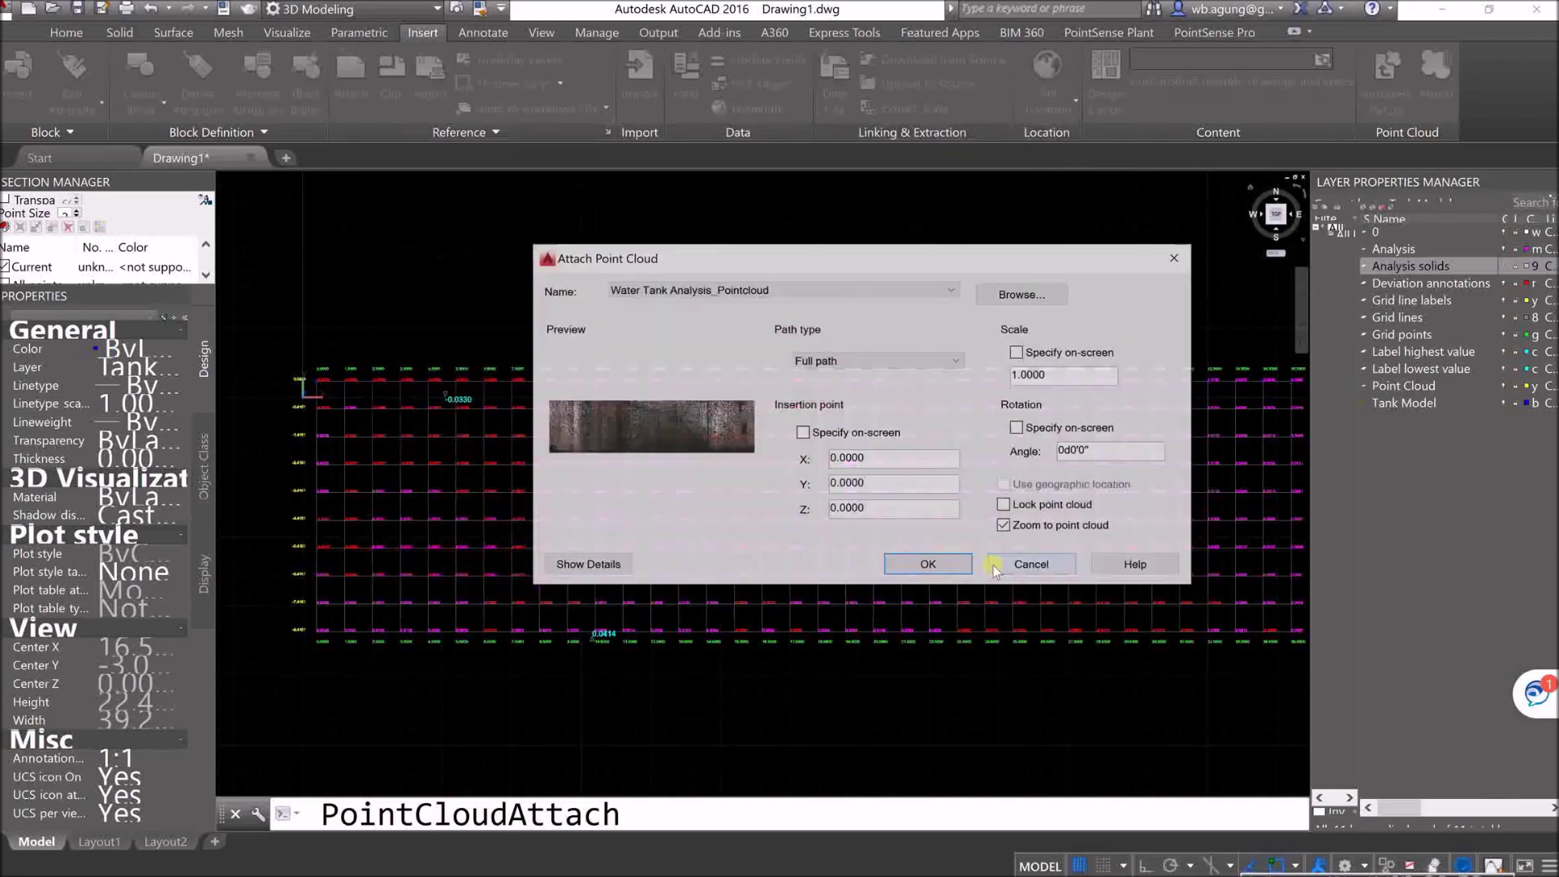
{"action": "left_click", "coordinate": [933, 566]}
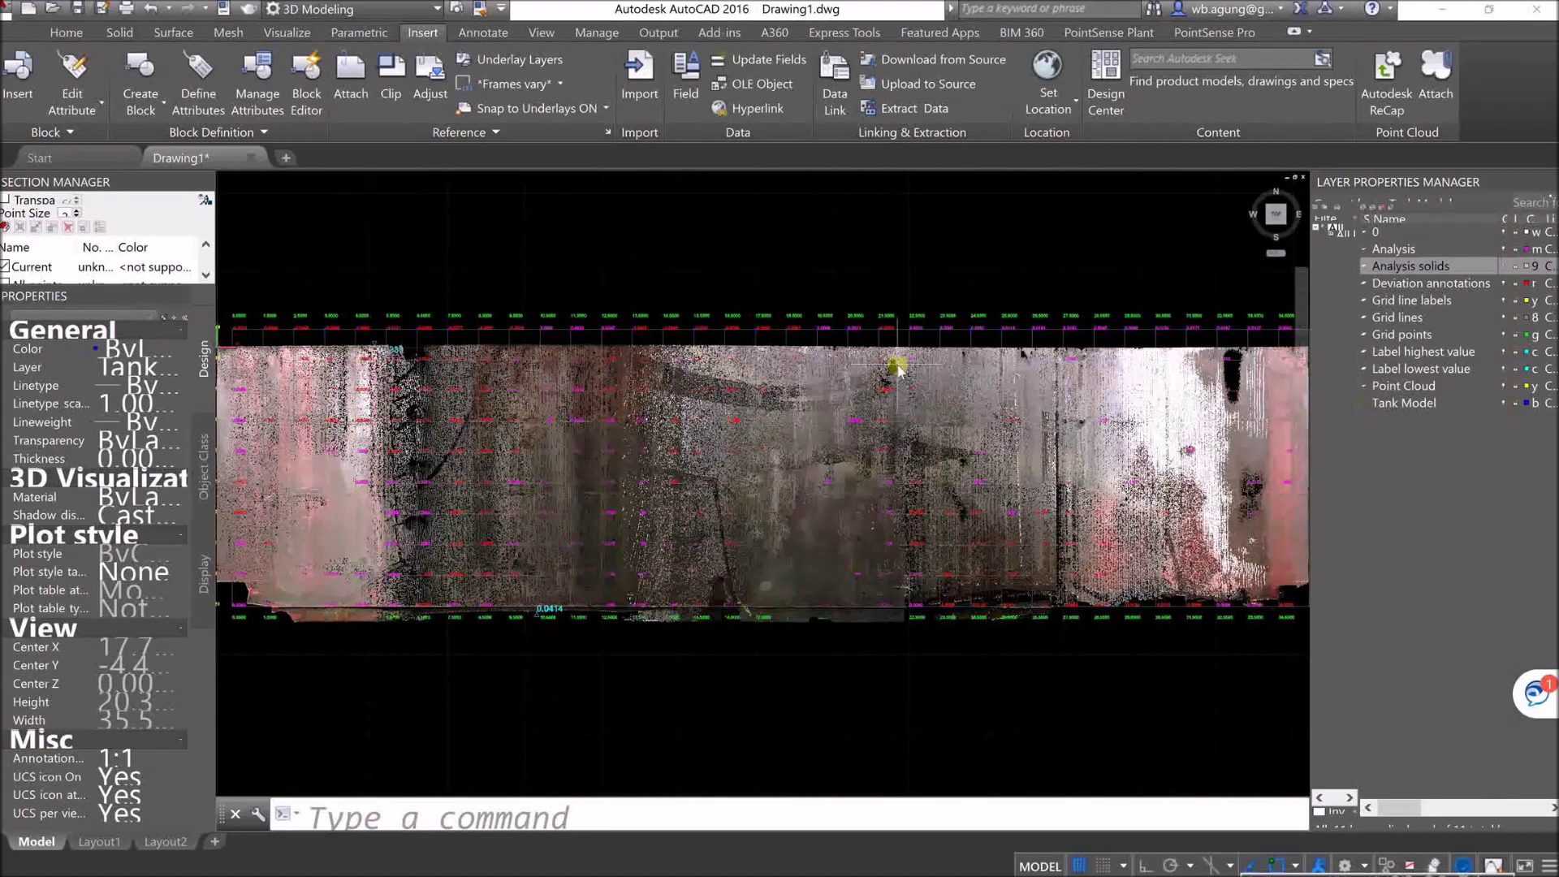
Step: Examine how the attached point cloud lines up with the deviation grid, from its starting end toward the middle of the wall
{"action": "scroll", "coordinate": [898, 370], "scroll_direction": "down", "scroll_amount": 2}
{"action": "scroll", "coordinate": [748, 403], "scroll_direction": "up", "scroll_amount": 2}
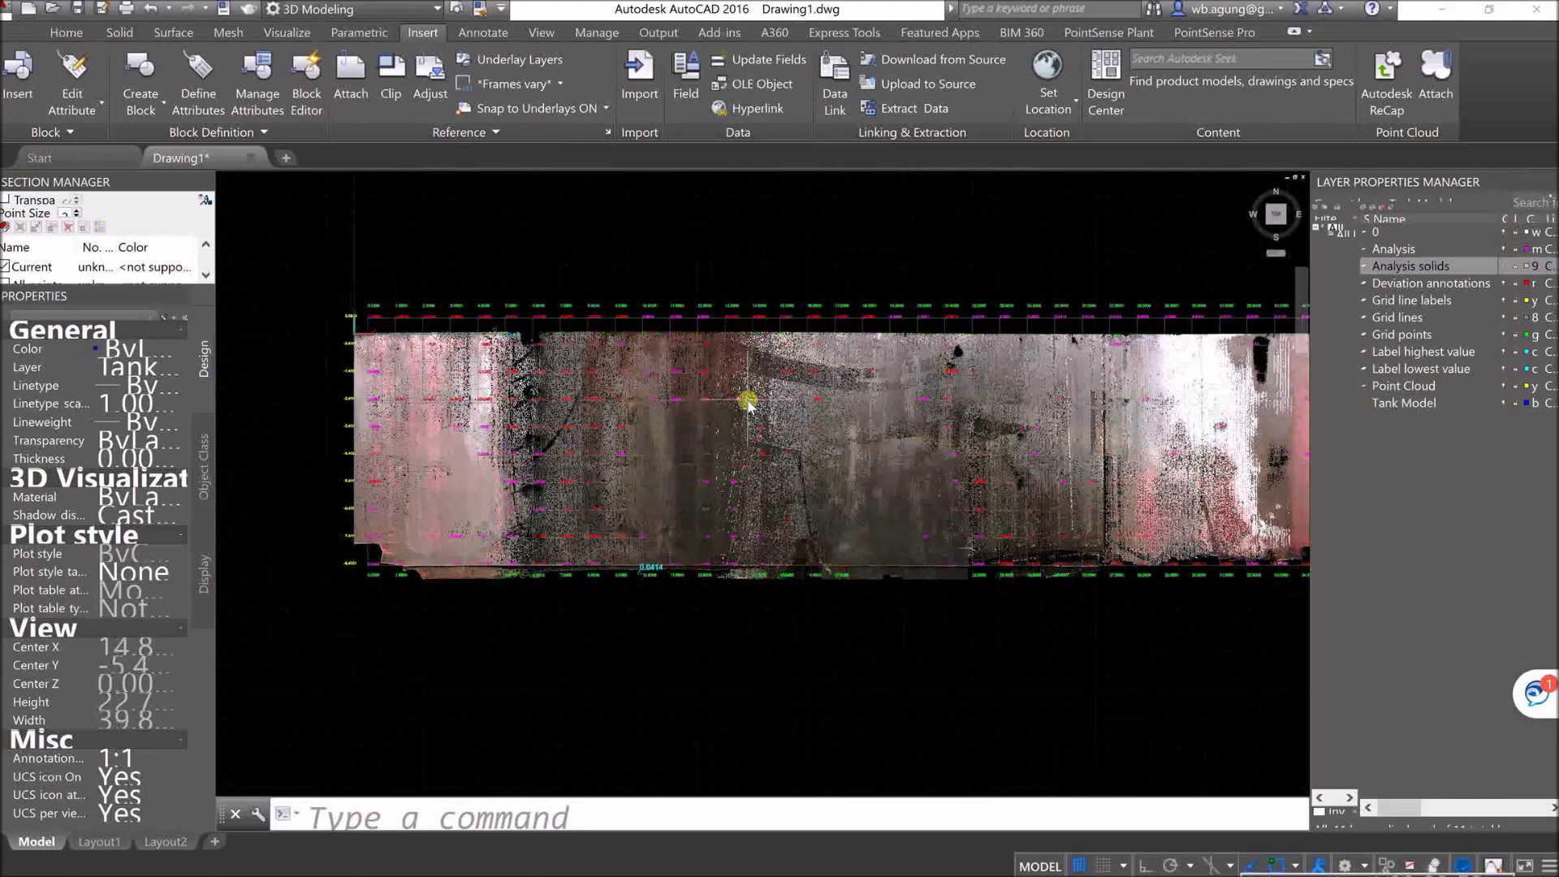
{"action": "scroll", "coordinate": [402, 492], "scroll_direction": "up", "scroll_amount": 2}
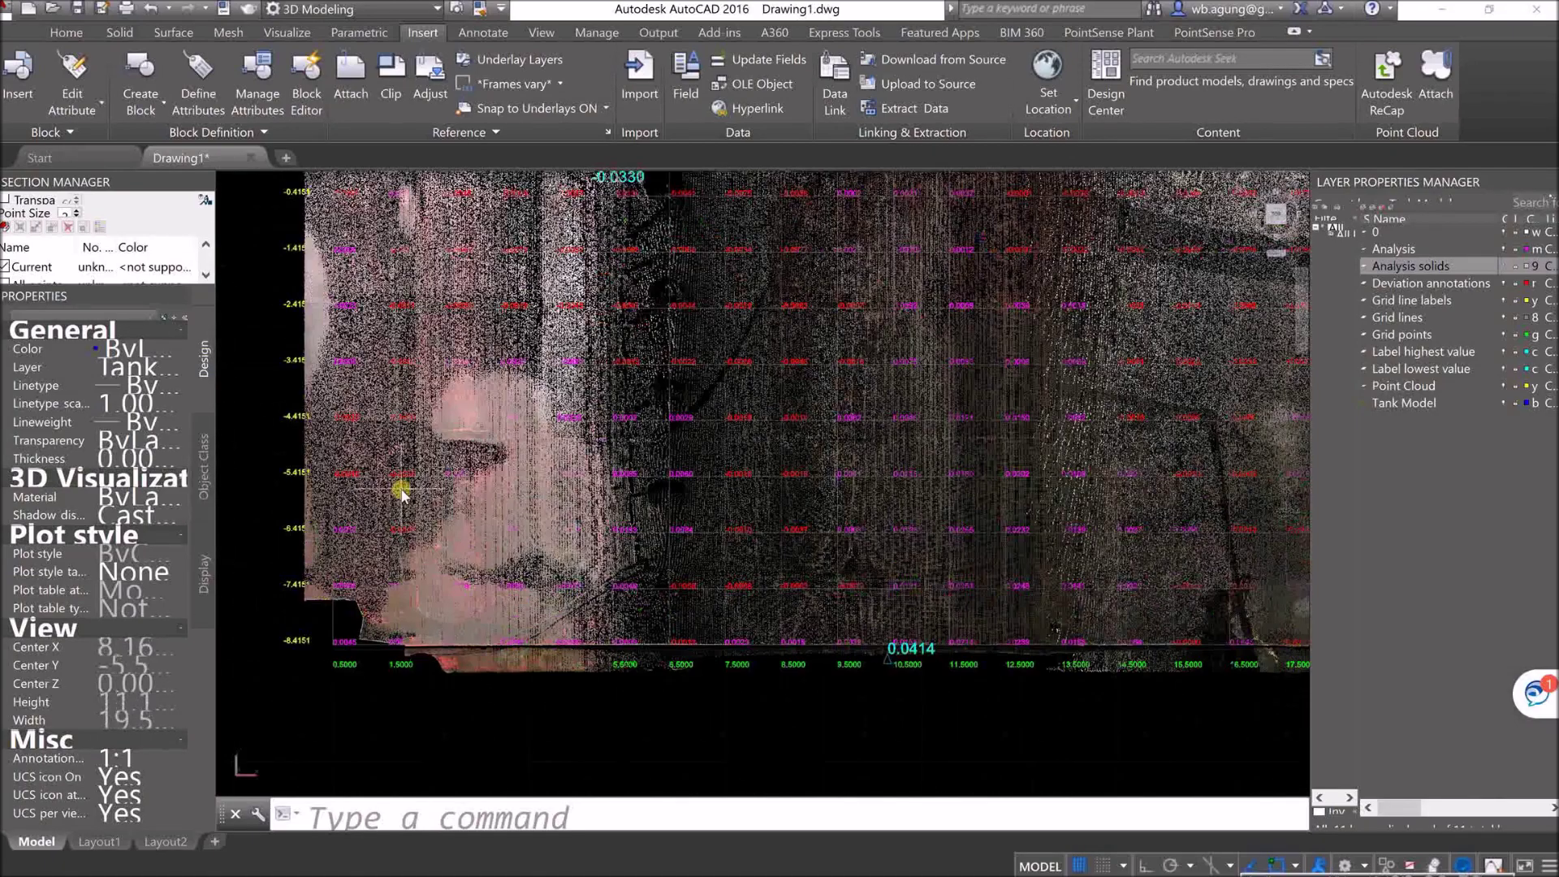
{"action": "scroll", "coordinate": [566, 476], "scroll_direction": "down", "scroll_amount": 2}
{"action": "middle_click_drag", "start_coordinate": [640, 450], "coordinate": [636, 543]}
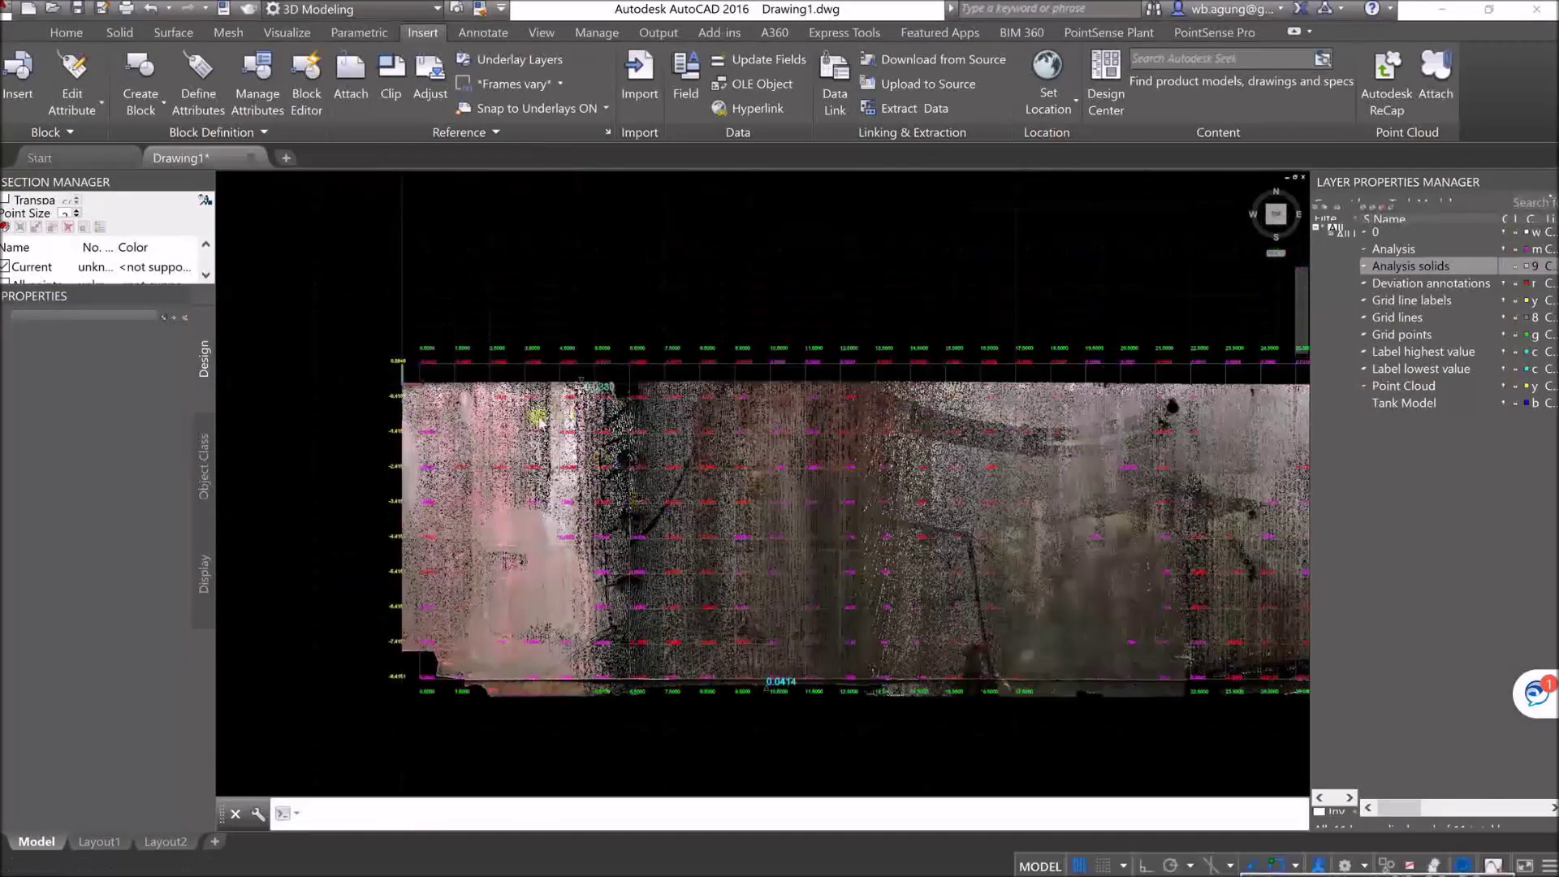
{"action": "scroll", "coordinate": [422, 381], "scroll_direction": "up", "scroll_amount": 4}
{"action": "left_click", "coordinate": [433, 369]}
{"action": "left_click", "coordinate": [405, 369]}
{"action": "key", "text": "Escape"}
{"action": "scroll", "coordinate": [610, 499], "scroll_direction": "down", "scroll_amount": 2}
{"action": "middle_click_drag", "start_coordinate": [701, 570], "coordinate": [663, 336]}
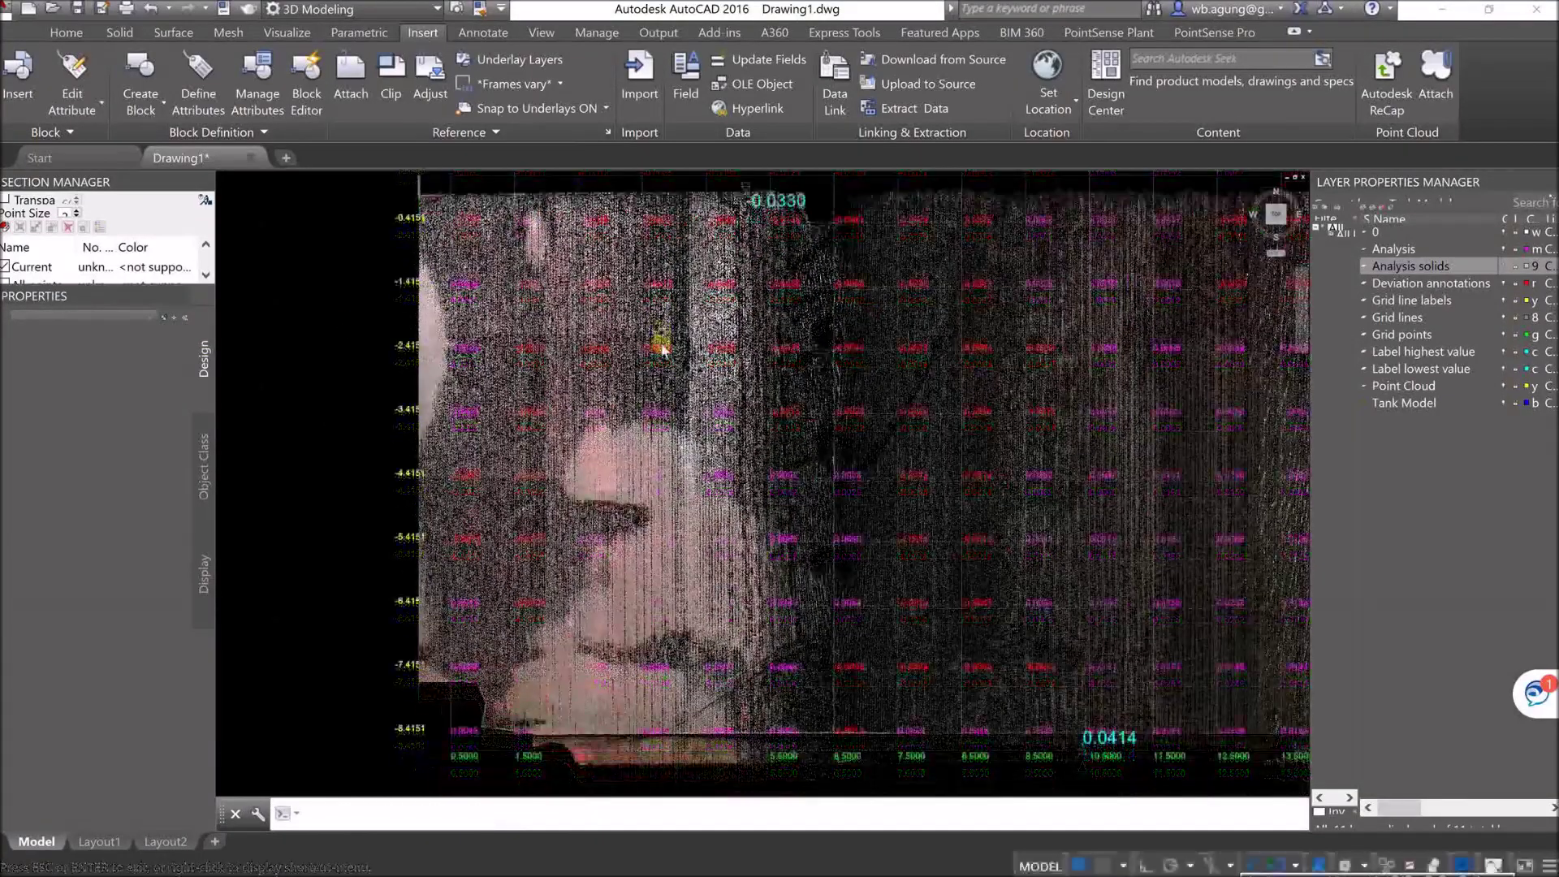
{"action": "mouse_move", "coordinate": [744, 578]}
{"action": "middle_mouse_down"}
{"action": "mouse_move", "coordinate": [717, 585]}
{"action": "mouse_move", "coordinate": [720, 572]}
{"action": "middle_mouse_up"}
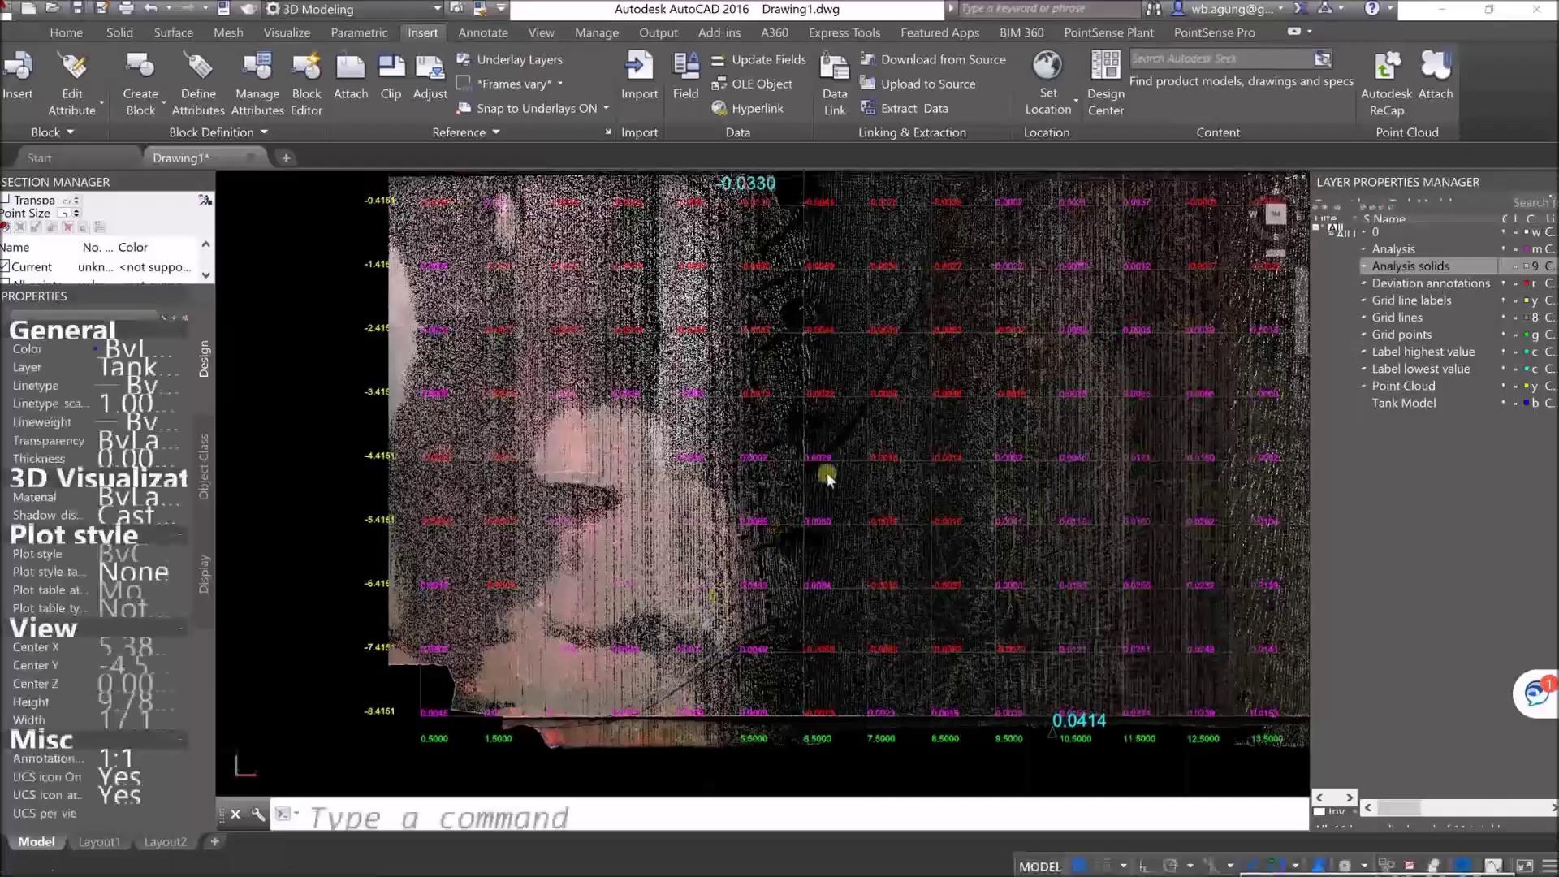
{"action": "scroll", "coordinate": [874, 421], "scroll_direction": "down", "scroll_amount": 2}
{"action": "middle_click_drag", "start_coordinate": [909, 454], "coordinate": [674, 468]}
{"action": "middle_click_drag", "start_coordinate": [1071, 466], "coordinate": [1145, 481]}
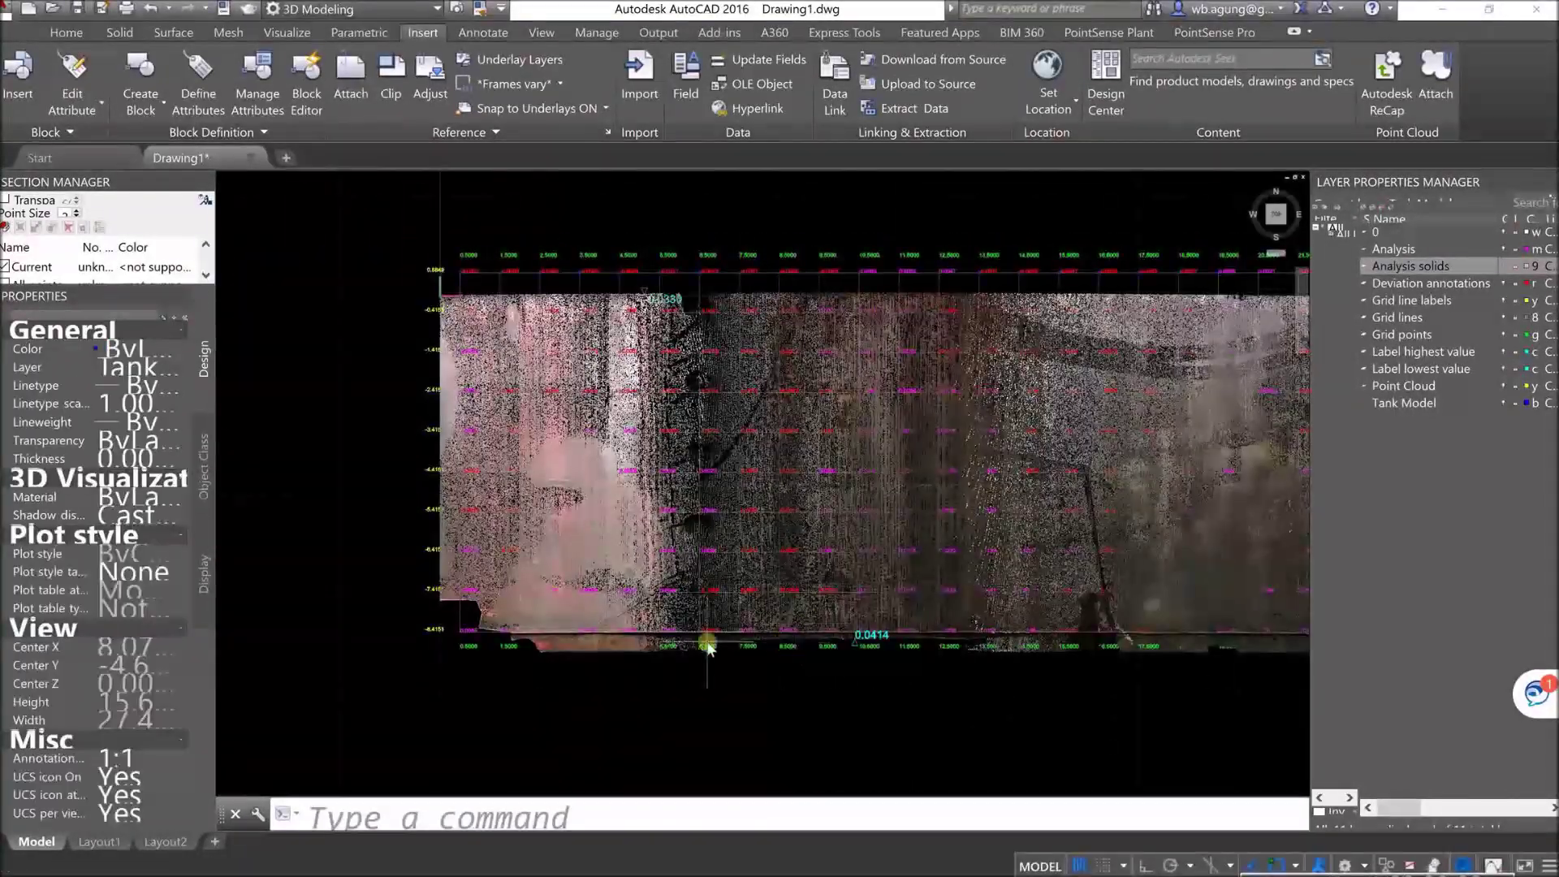
Step: Colour the attached wall point cloud by Intensity instead of scan colours
{"action": "scroll", "coordinate": [479, 626], "scroll_direction": "up", "scroll_amount": 5}
{"action": "left_click", "coordinate": [445, 601]}
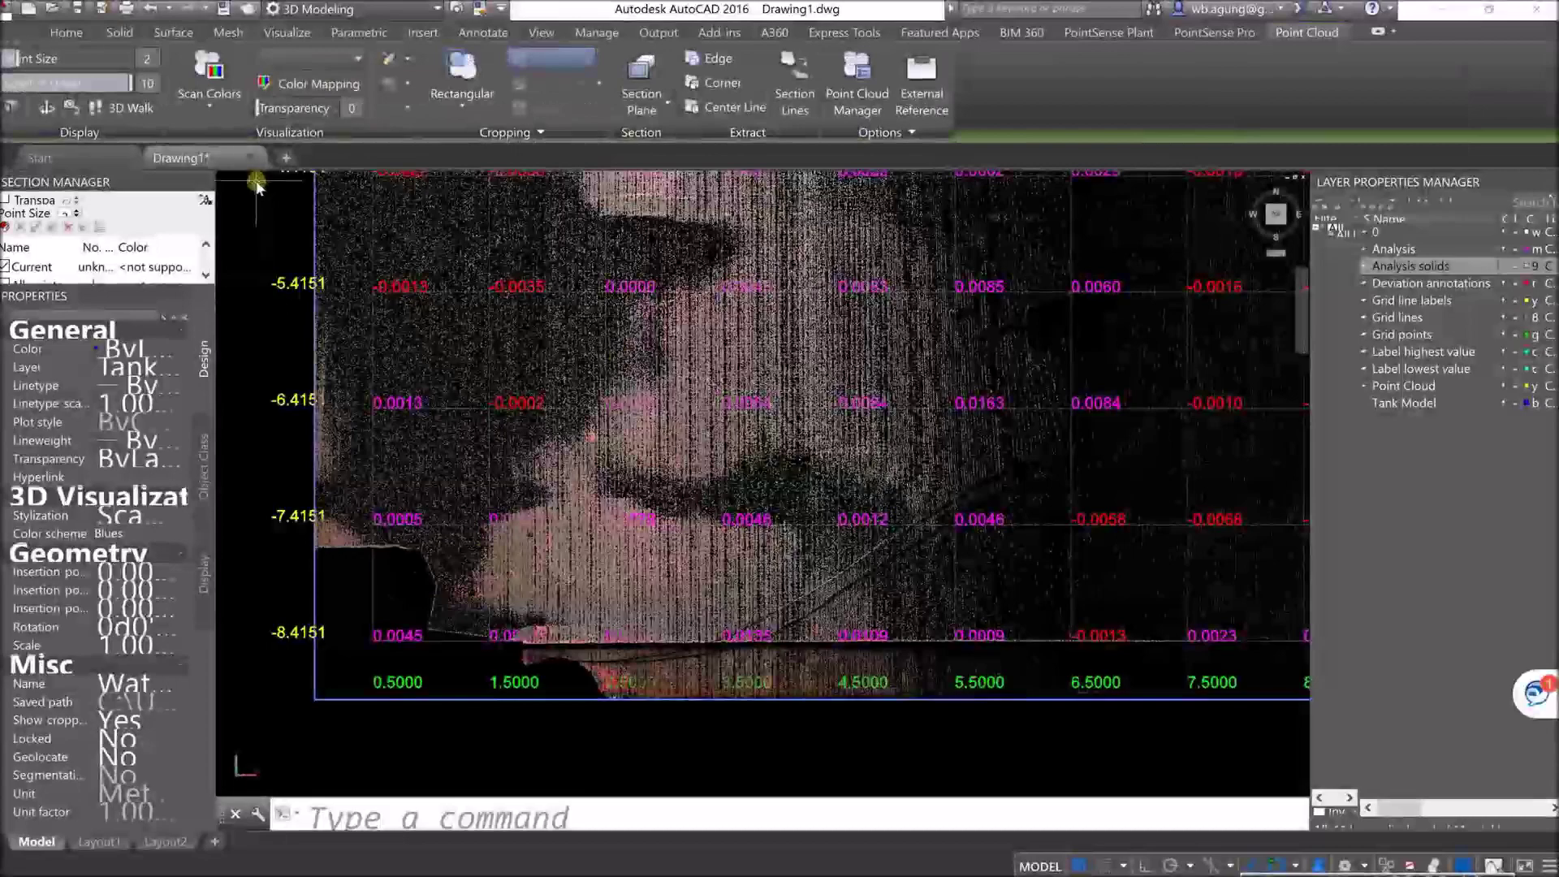
{"action": "left_click", "coordinate": [210, 99]}
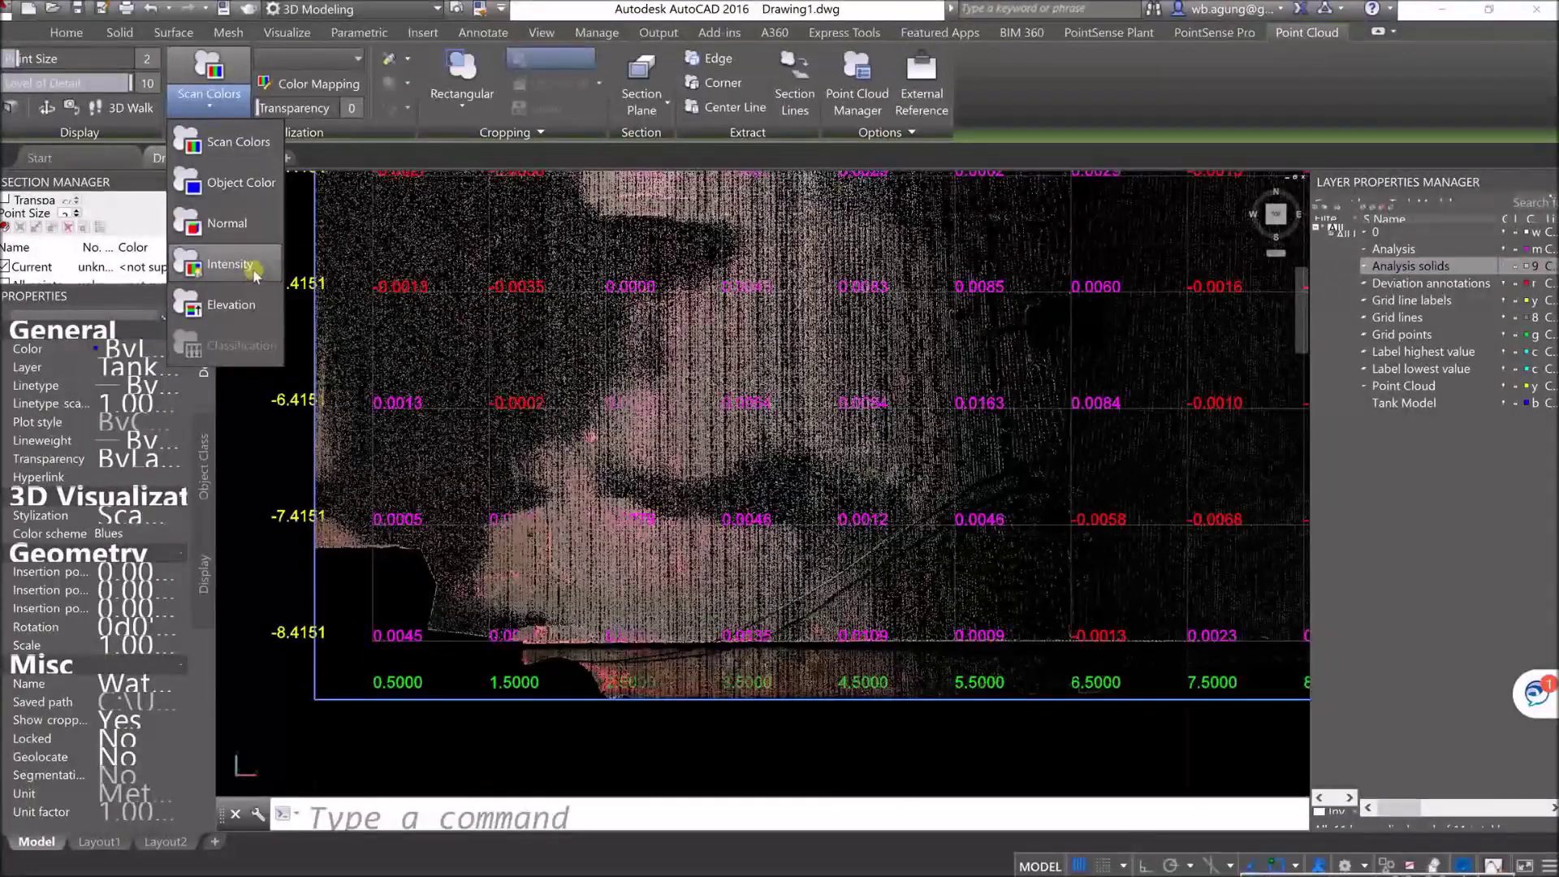
{"action": "left_click", "coordinate": [230, 264]}
{"action": "key", "text": "Escape"}
{"action": "scroll", "coordinate": [731, 504], "scroll_direction": "down", "scroll_amount": 3}
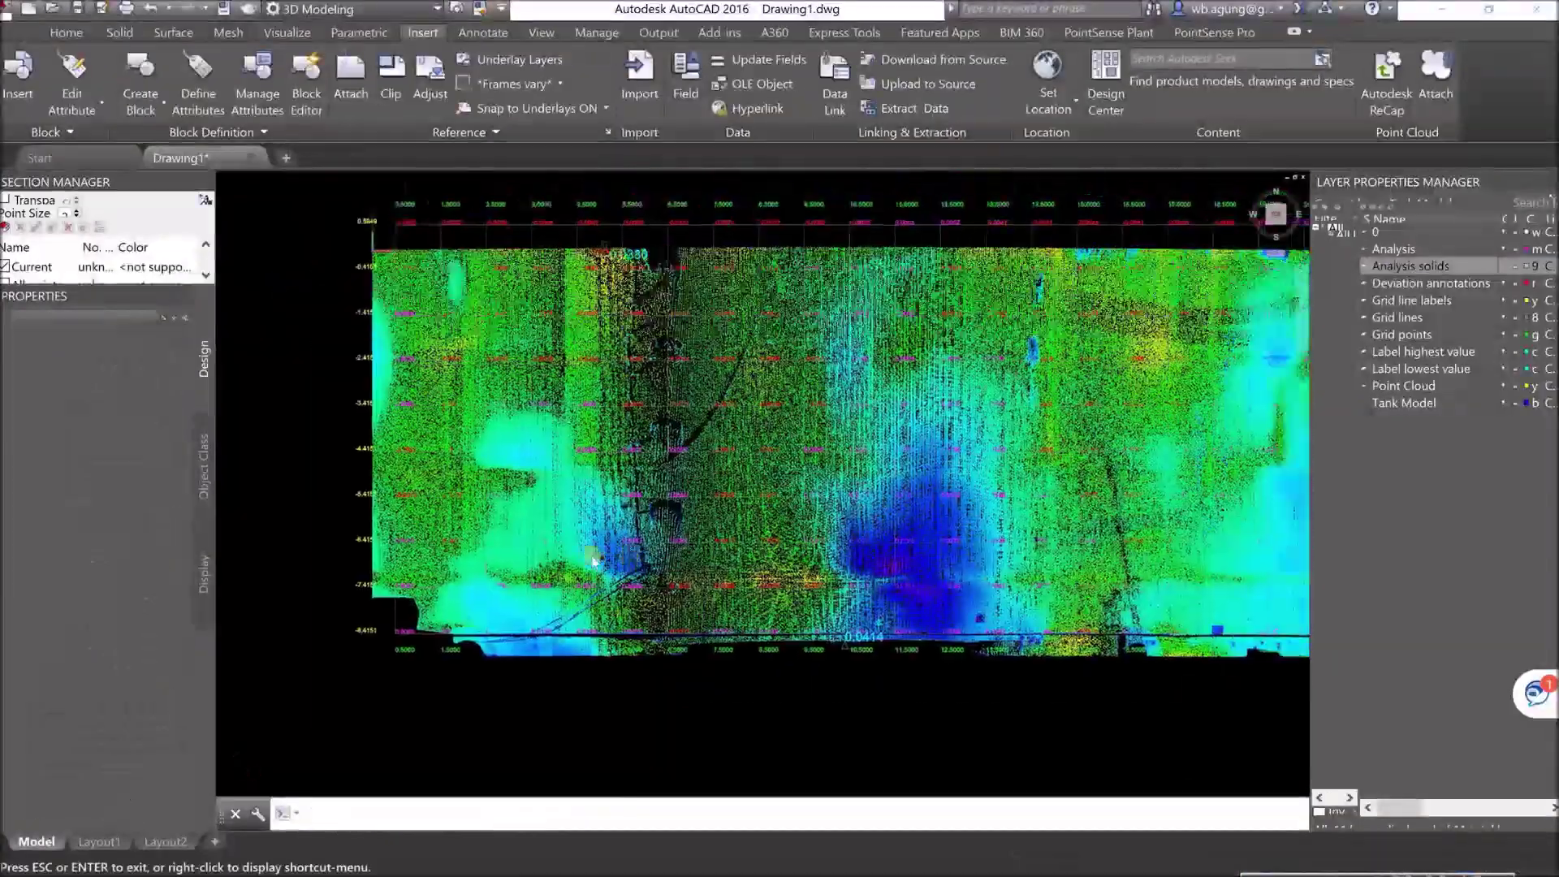
Step: Compare the blue intensity areas with the deviation values near distance 11.5 in the lower rows and 32.5 in the upper rows
{"action": "scroll", "coordinate": [893, 568], "scroll_direction": "up", "scroll_amount": 2}
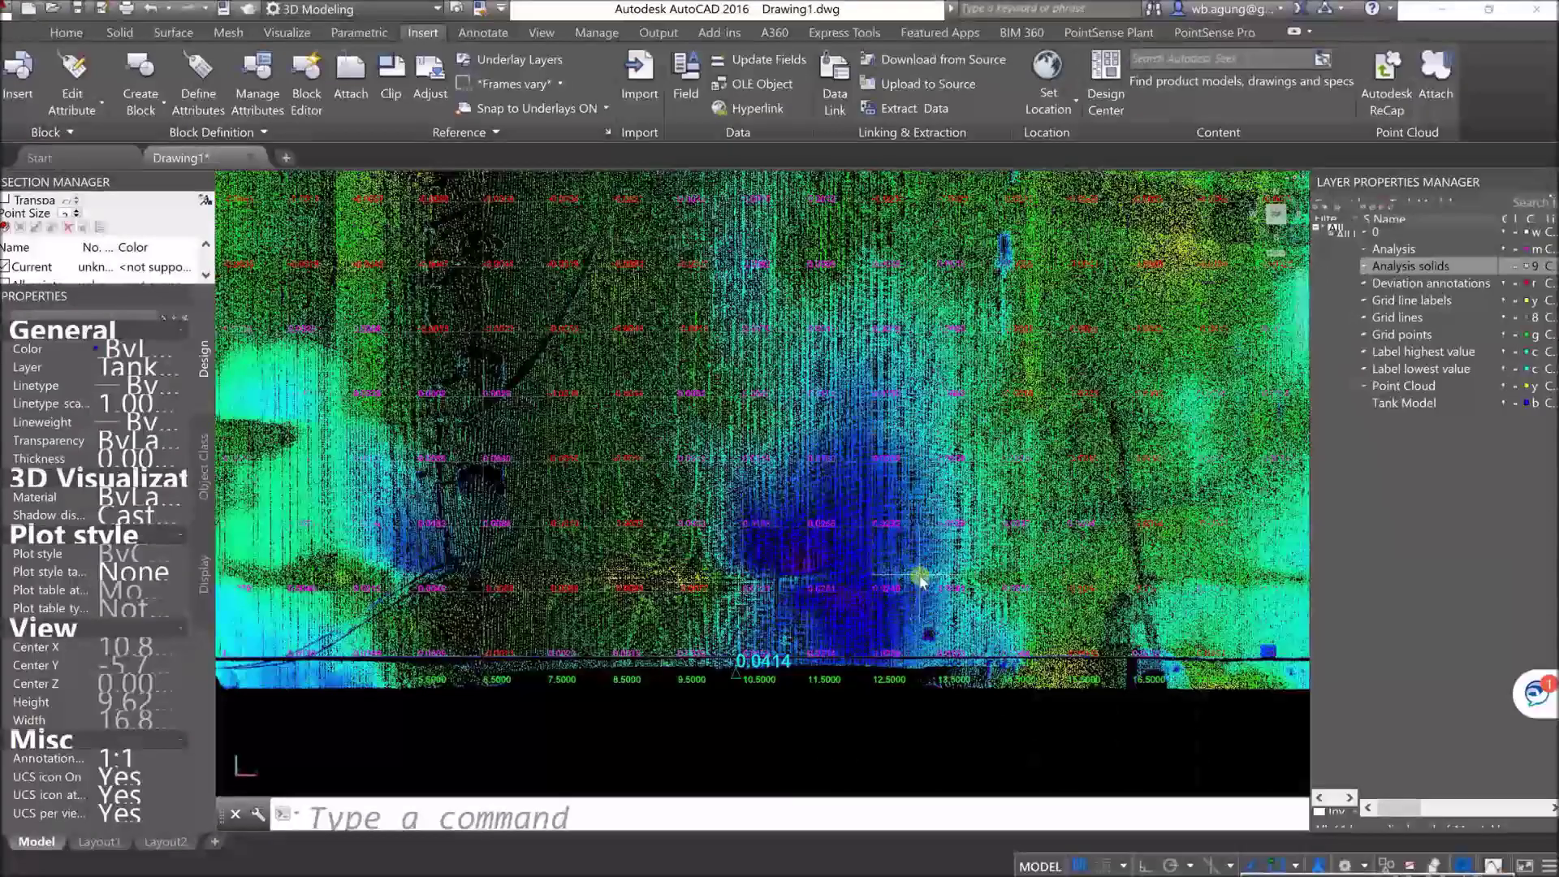
{"action": "middle_click_drag", "start_coordinate": [898, 529], "coordinate": [891, 563]}
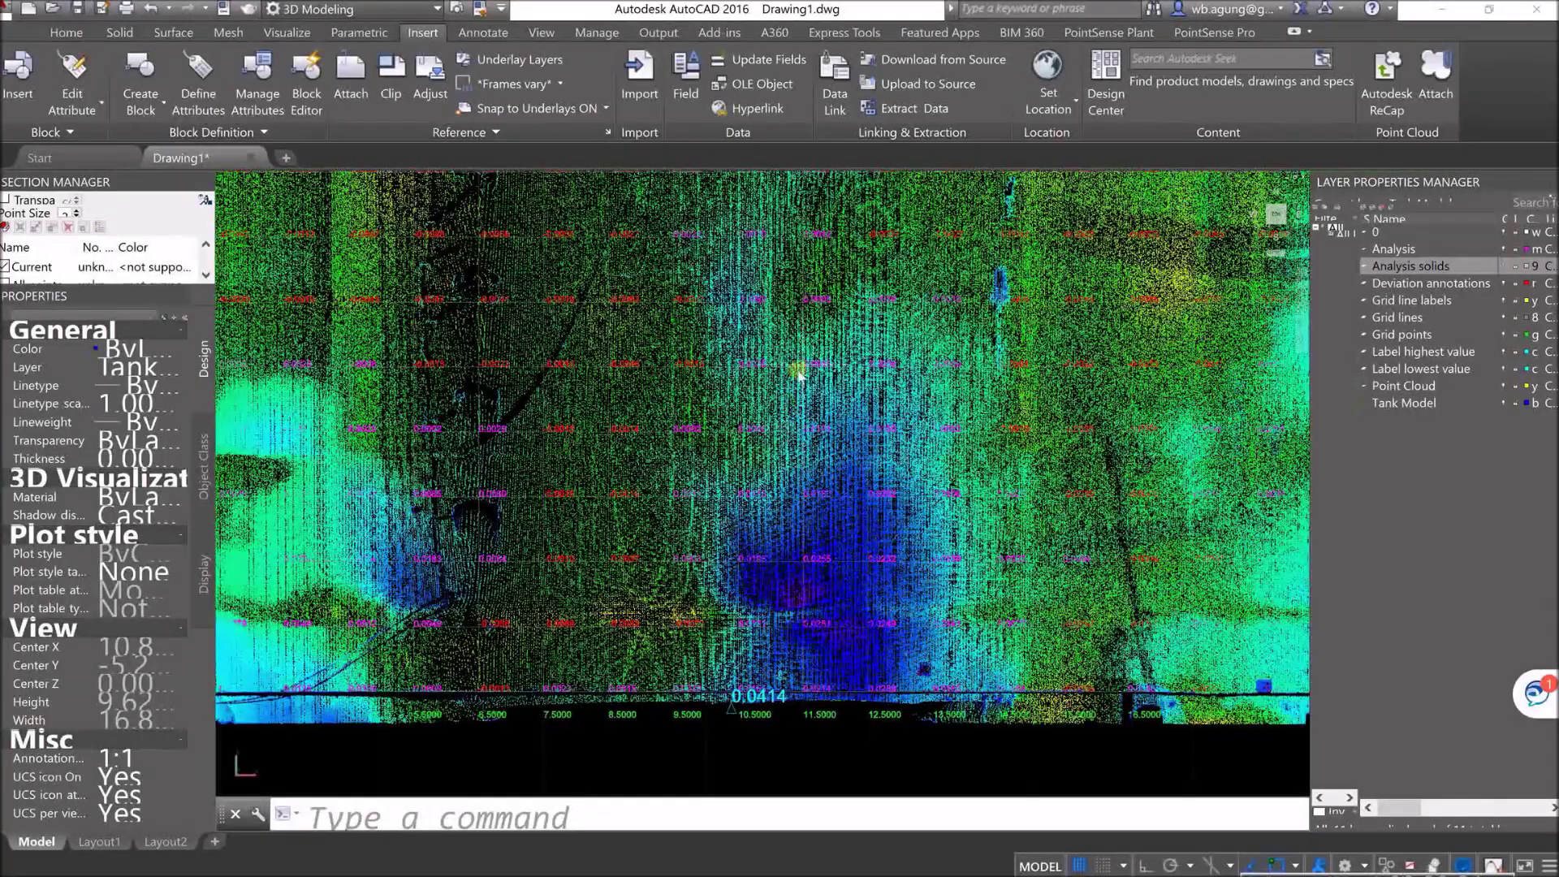
{"action": "scroll", "coordinate": [903, 516], "scroll_direction": "down", "scroll_amount": 4}
{"action": "middle_click_drag", "start_coordinate": [977, 521], "coordinate": [640, 521]}
{"action": "scroll", "coordinate": [1074, 423], "scroll_direction": "up", "scroll_amount": 4}
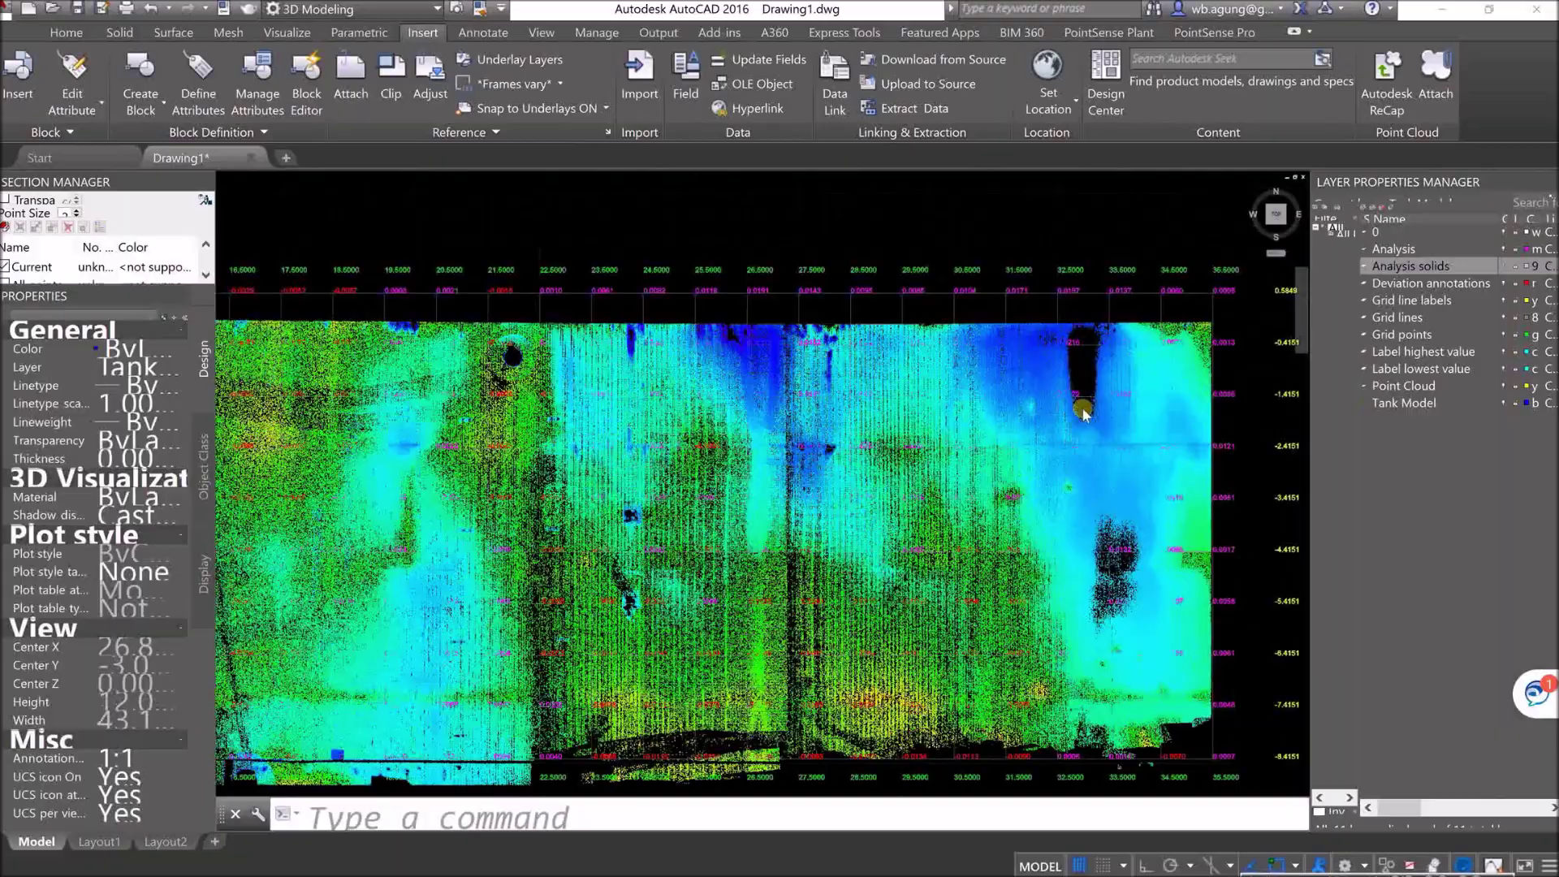
{"action": "scroll", "coordinate": [1083, 414], "scroll_direction": "up", "scroll_amount": 4}
{"action": "middle_click_drag", "start_coordinate": [997, 346], "coordinate": [842, 425]}
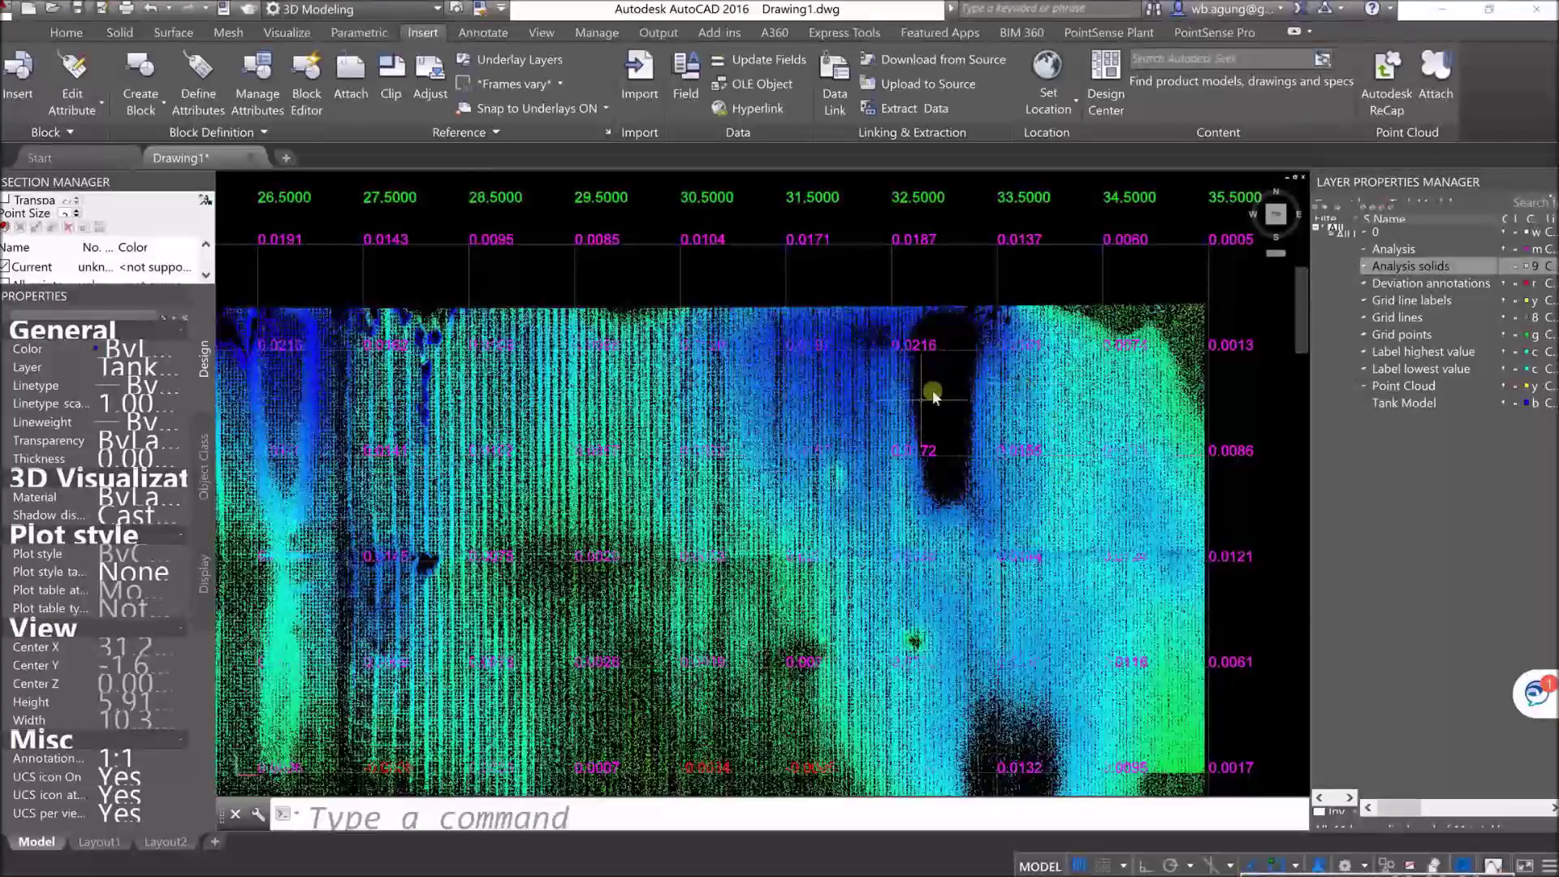
{"action": "scroll", "coordinate": [985, 563], "scroll_direction": "down", "scroll_amount": 3}
{"action": "middle_click_drag", "start_coordinate": [985, 564], "coordinate": [949, 479]}
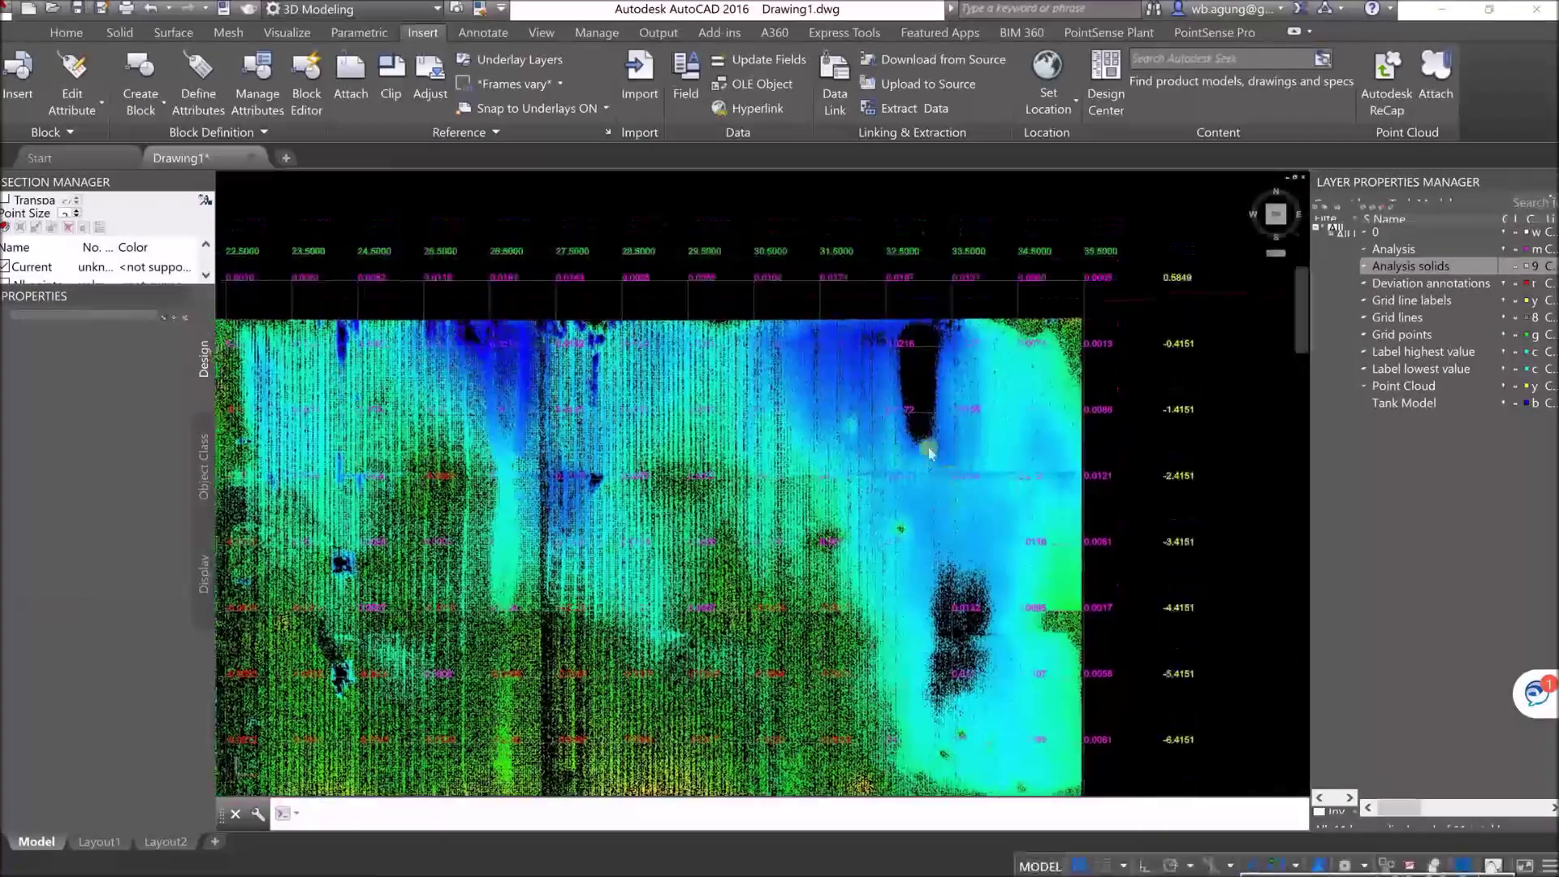
Step: Examine the individual deviation labels around the dark gap near distance 32.5 in the upper rows
{"action": "scroll", "coordinate": [898, 341], "scroll_direction": "up", "scroll_amount": 3}
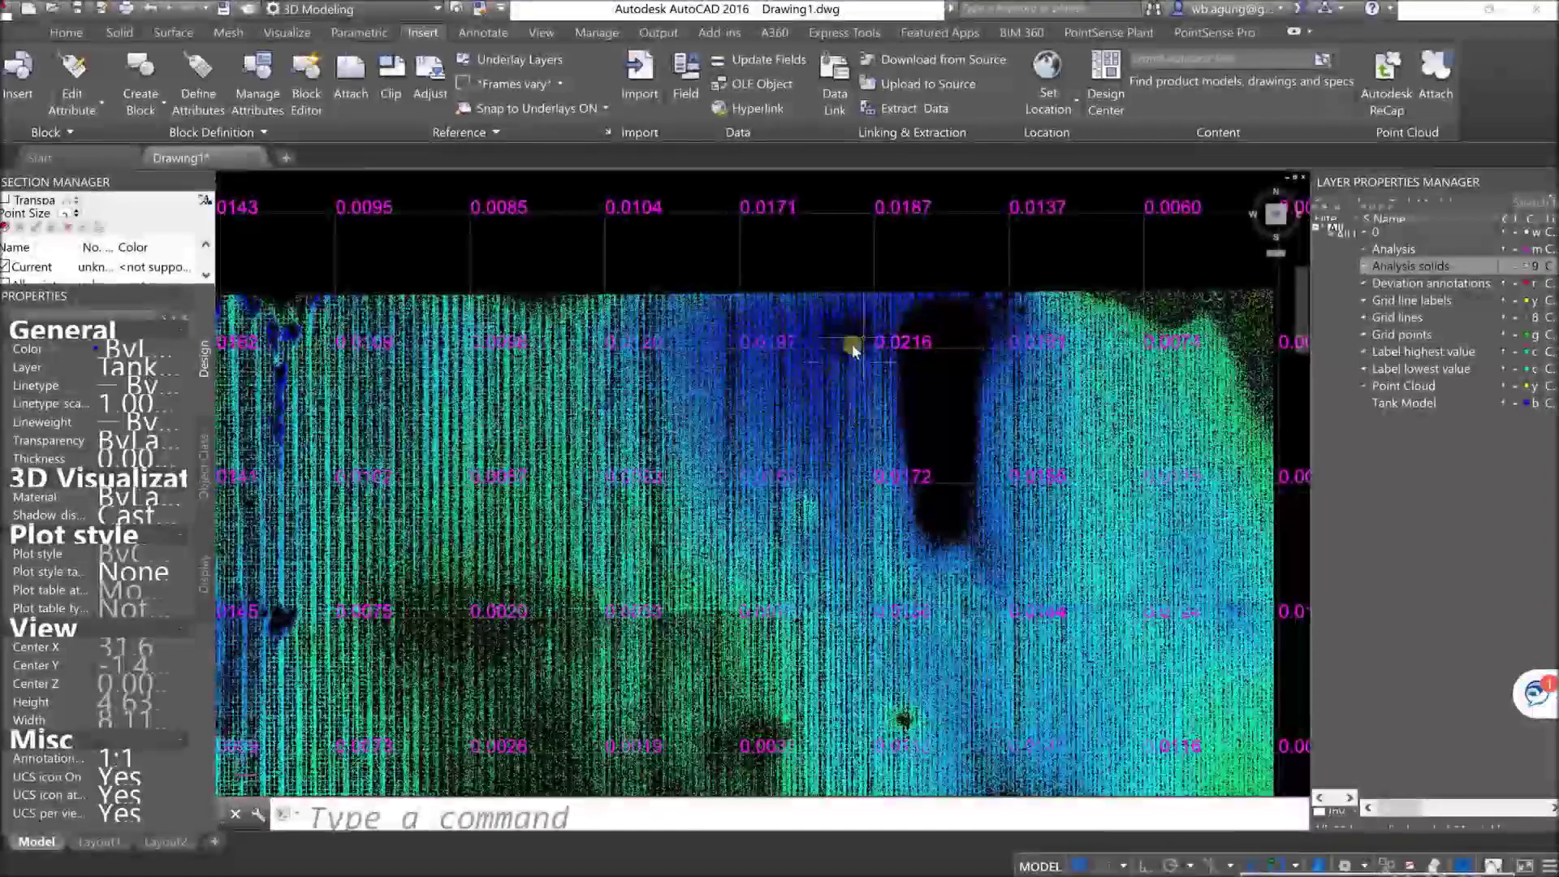
{"action": "scroll", "coordinate": [853, 349], "scroll_direction": "up", "scroll_amount": 3}
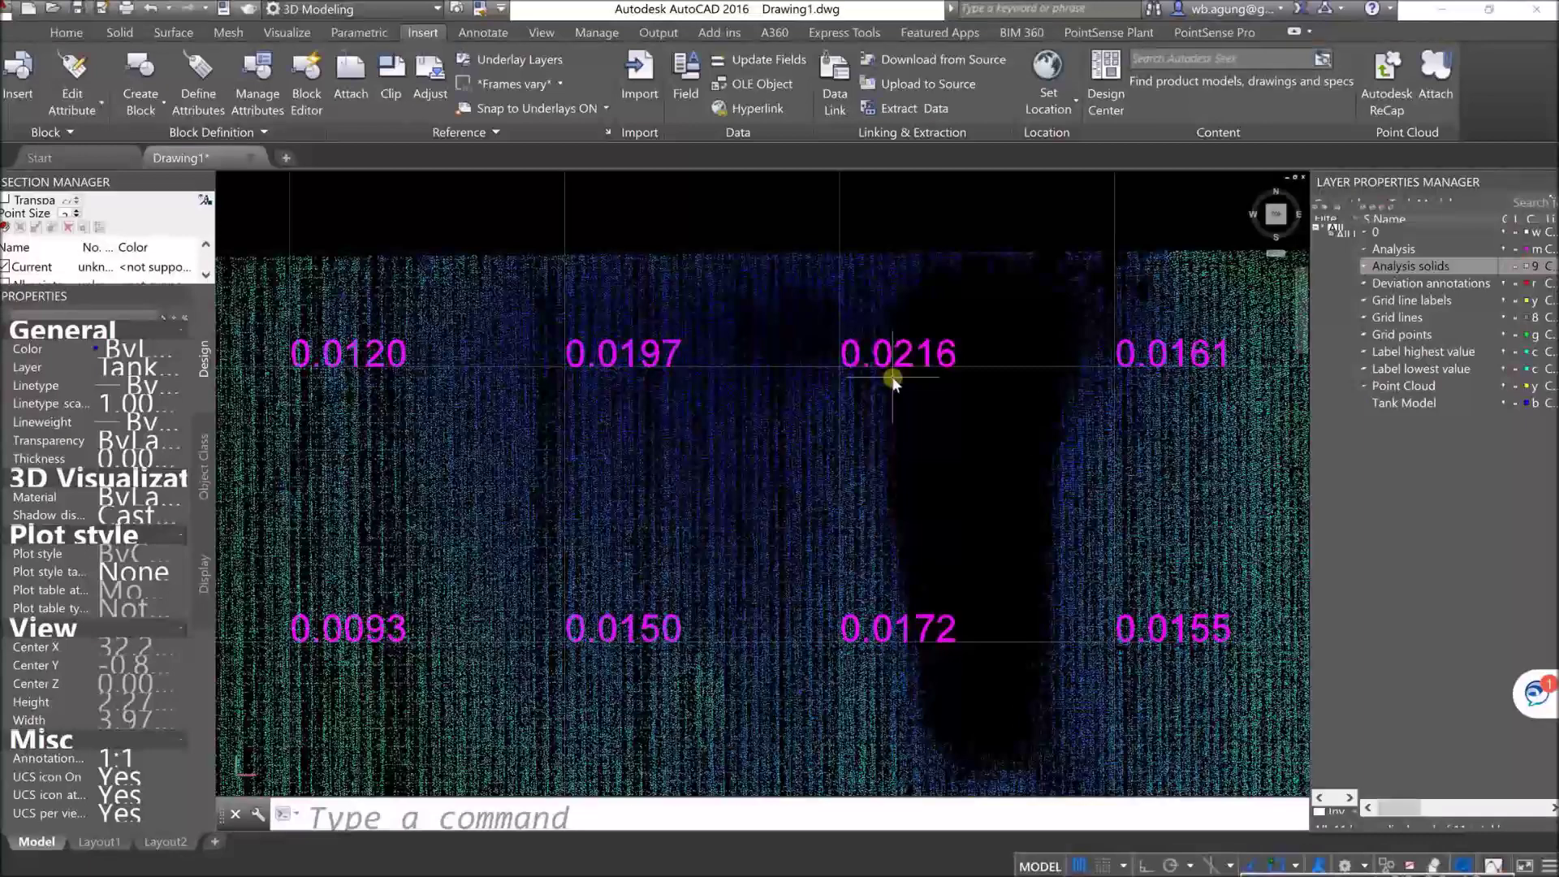
{"action": "scroll", "coordinate": [892, 375], "scroll_direction": "down", "scroll_amount": 4}
{"action": "scroll", "coordinate": [910, 461], "scroll_direction": "up", "scroll_amount": 4}
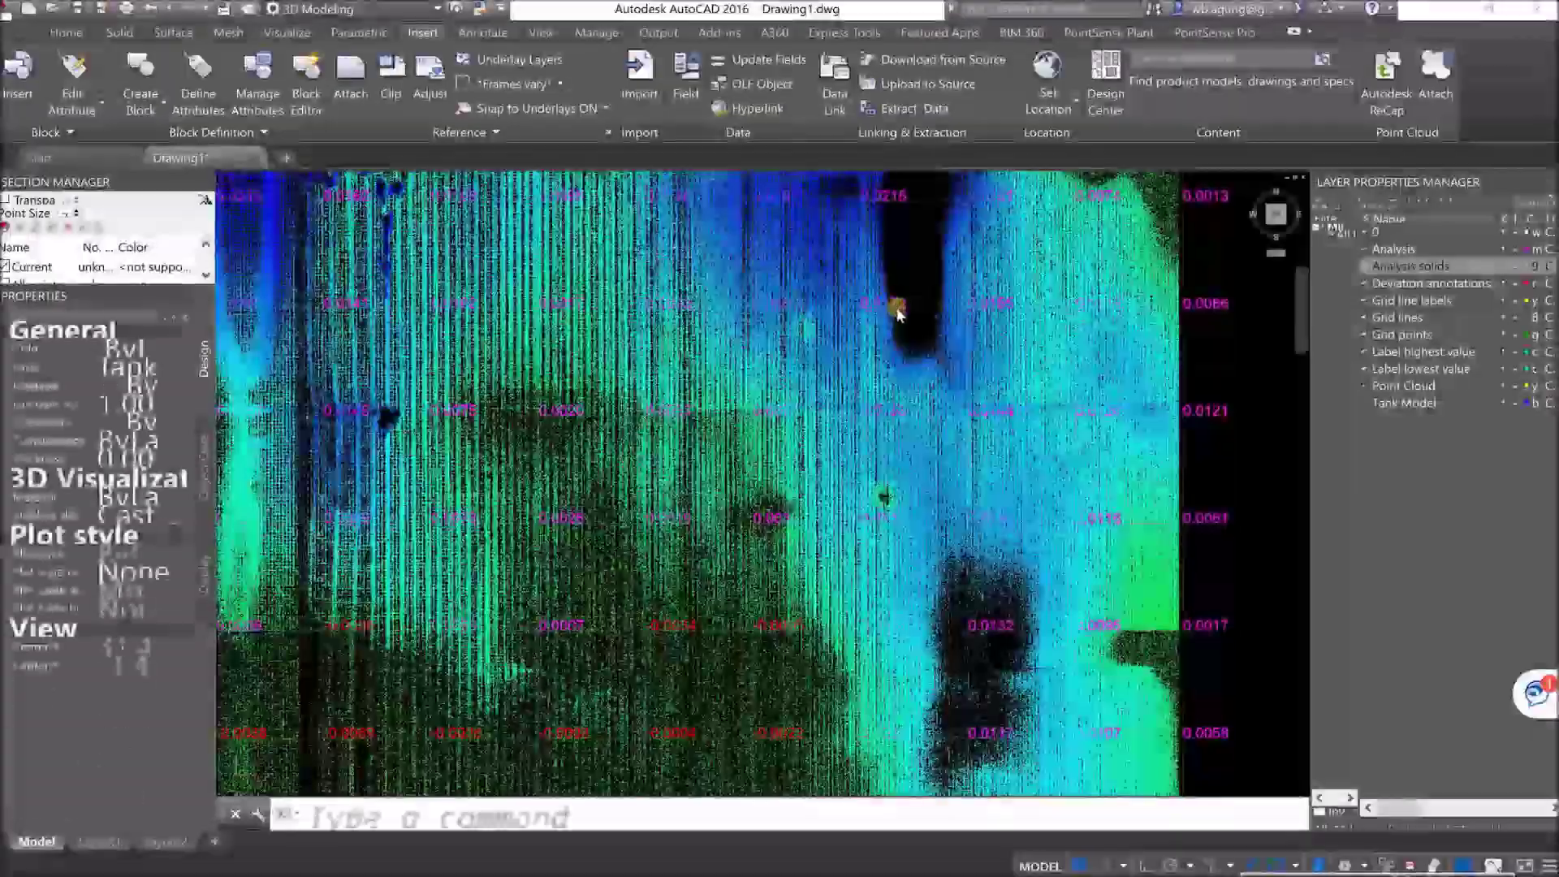
{"action": "scroll", "coordinate": [880, 446], "scroll_direction": "down", "scroll_amount": 5}
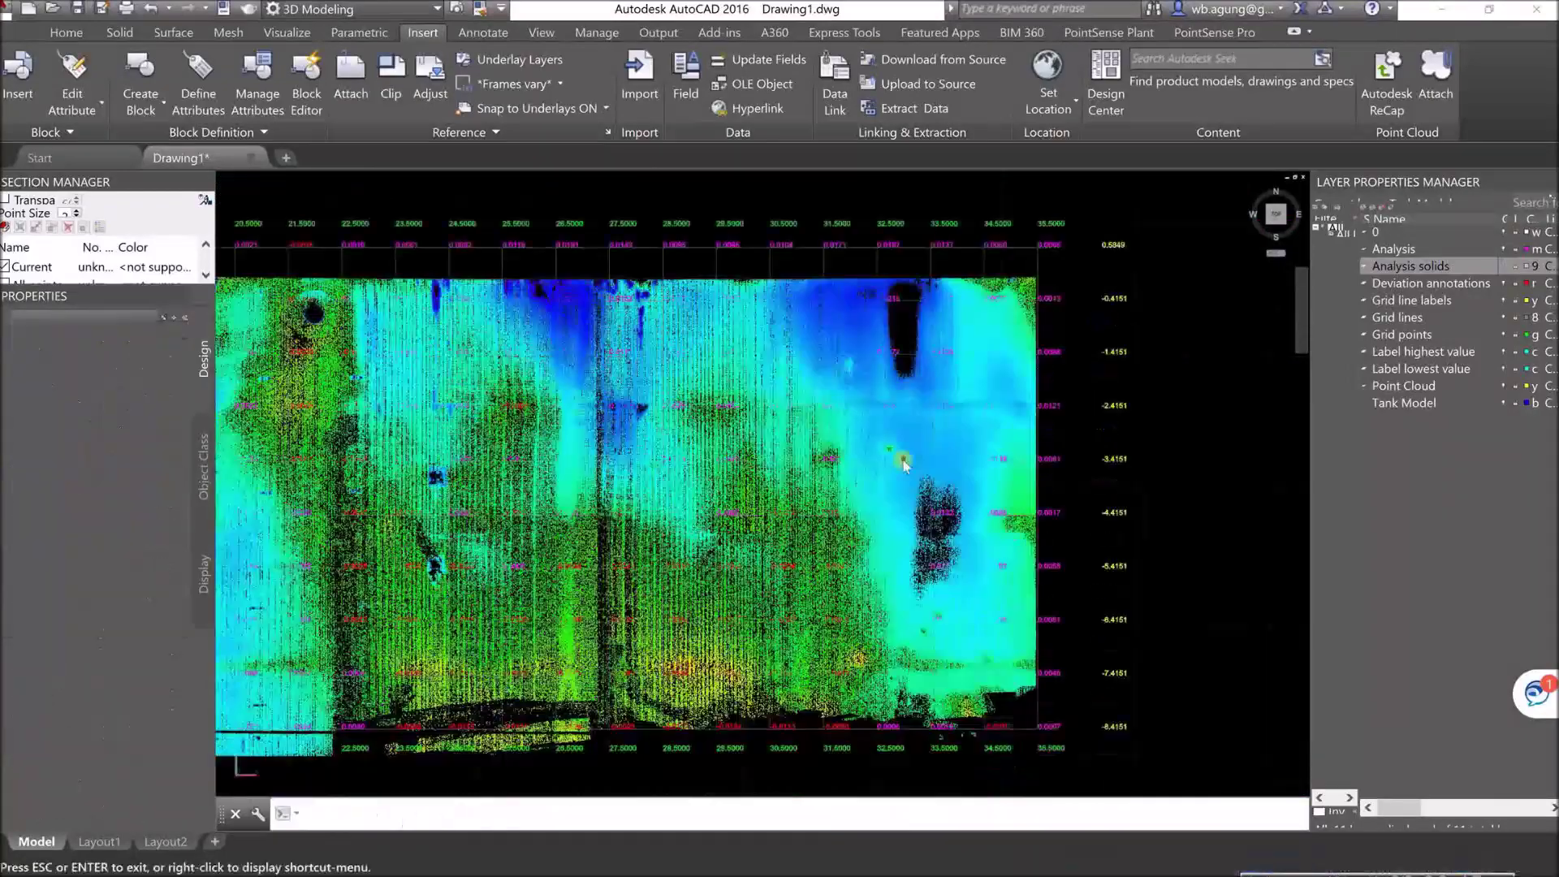
{"action": "left_click_drag", "start_coordinate": [903, 465], "coordinate": [933, 386]}
{"action": "key", "text": "Escape"}
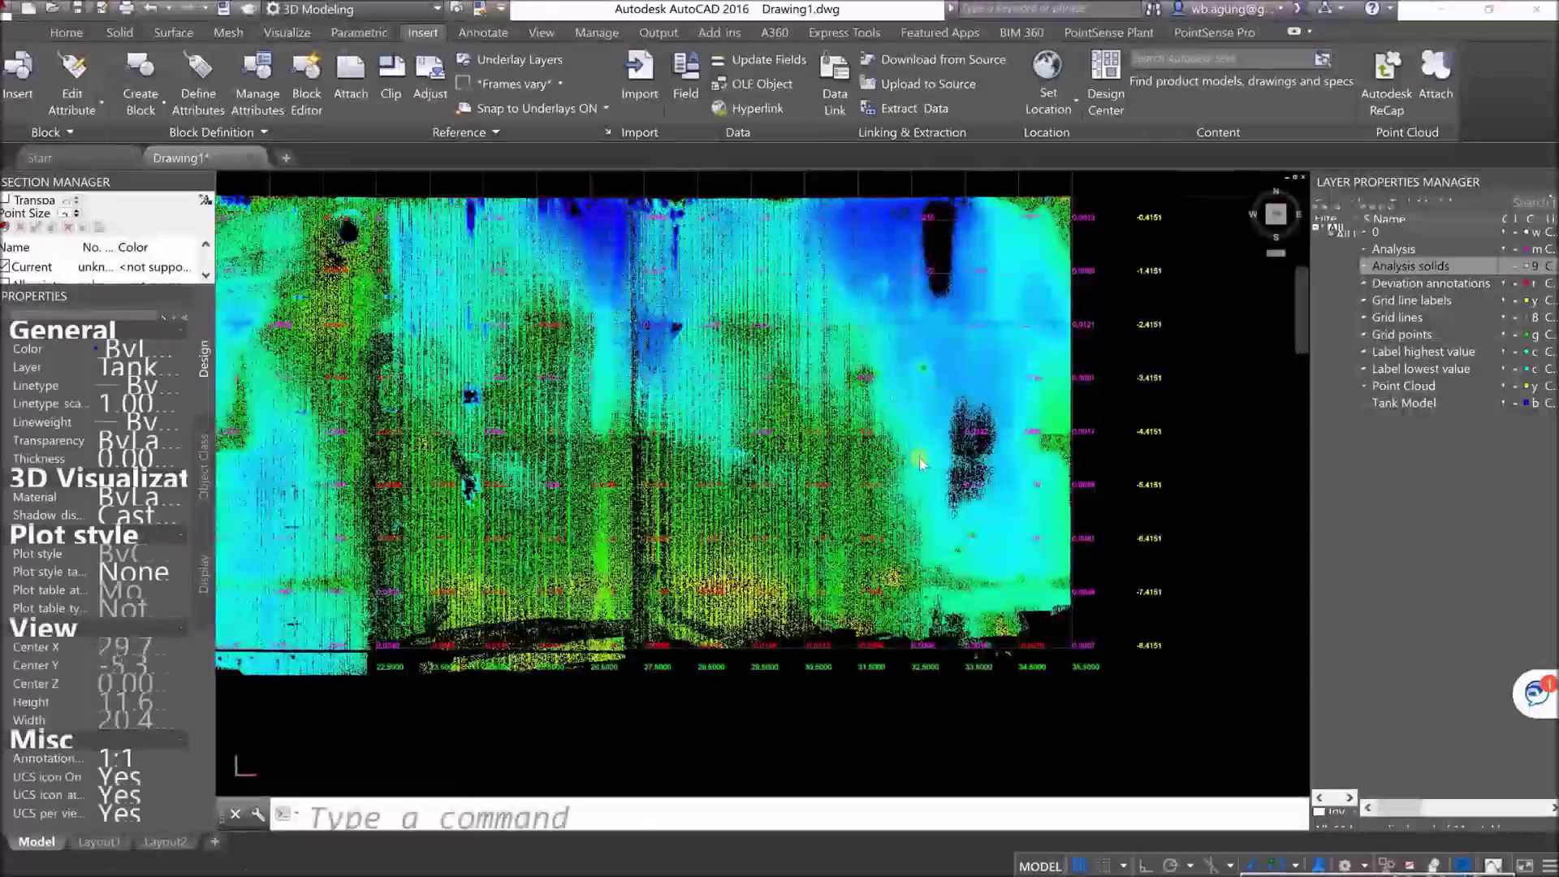
{"action": "scroll", "coordinate": [928, 241], "scroll_direction": "up", "scroll_amount": 4}
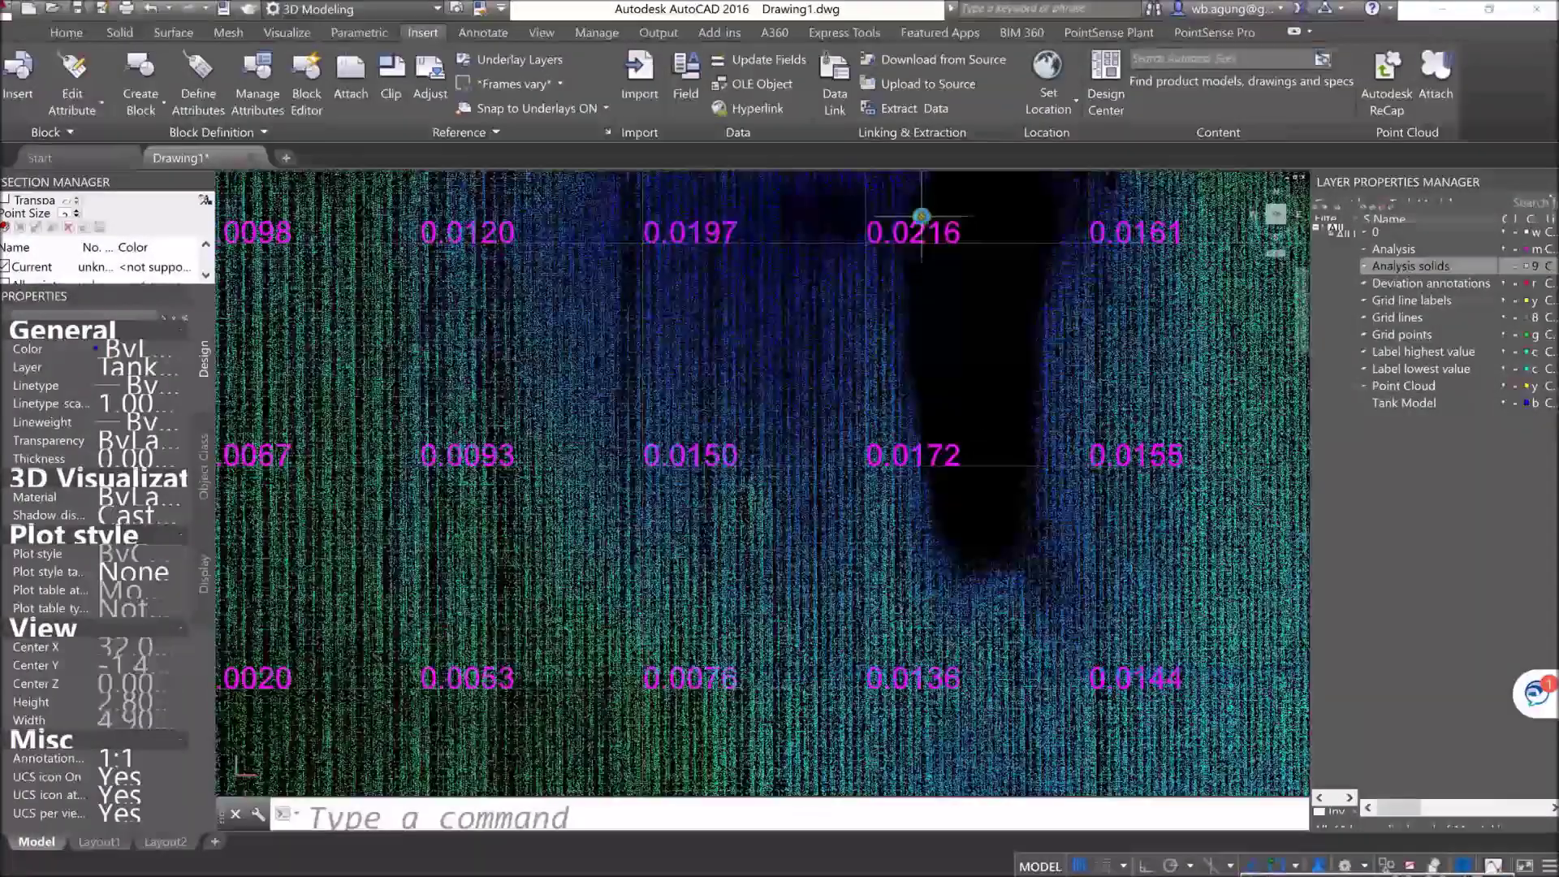
{"action": "scroll", "coordinate": [926, 315], "scroll_direction": "down", "scroll_amount": 4}
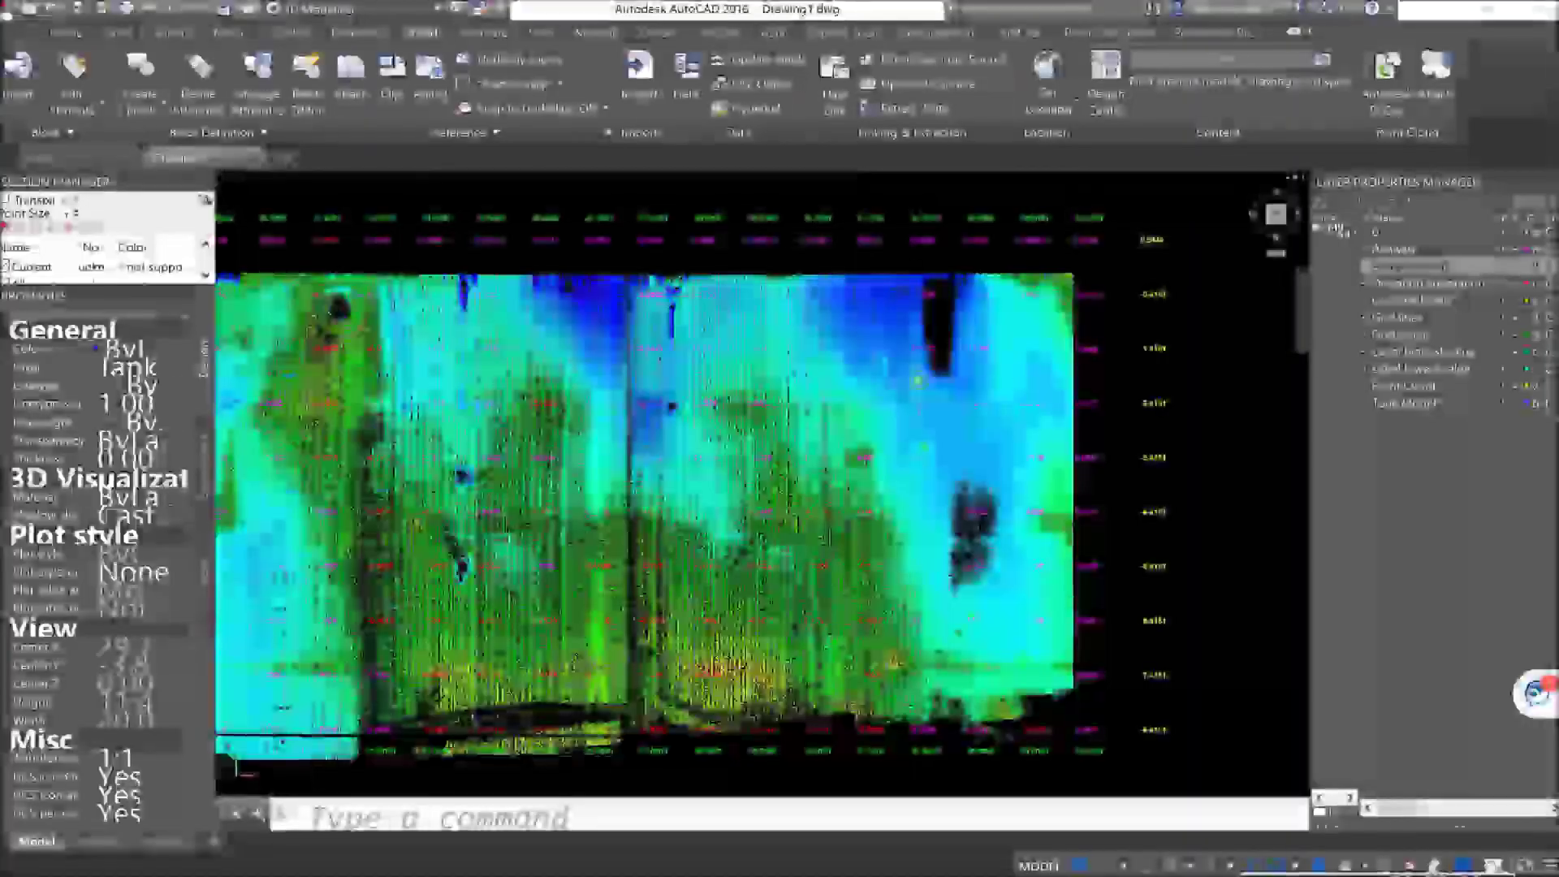
Step: Examine the deviation labels in the yellow intensity areas of the lower rows between distances 22.5 and 30.5, and the whole coloured wall
{"action": "left_click_drag", "start_coordinate": [975, 397], "coordinate": [1058, 270]}
{"action": "key", "text": "Escape"}
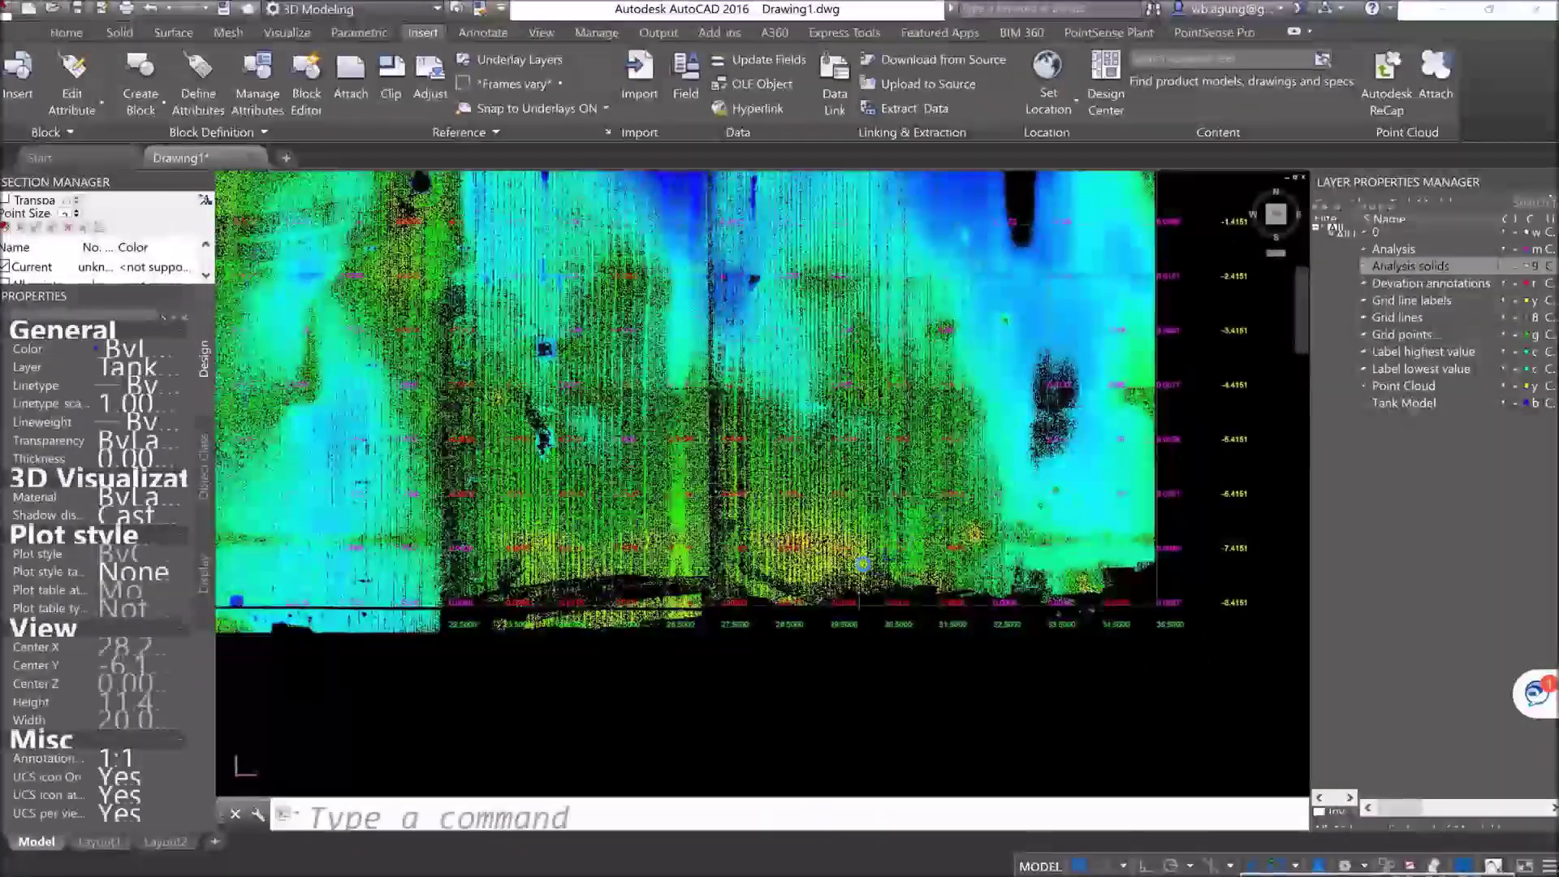
{"action": "scroll", "coordinate": [818, 538], "scroll_direction": "up", "scroll_amount": 8}
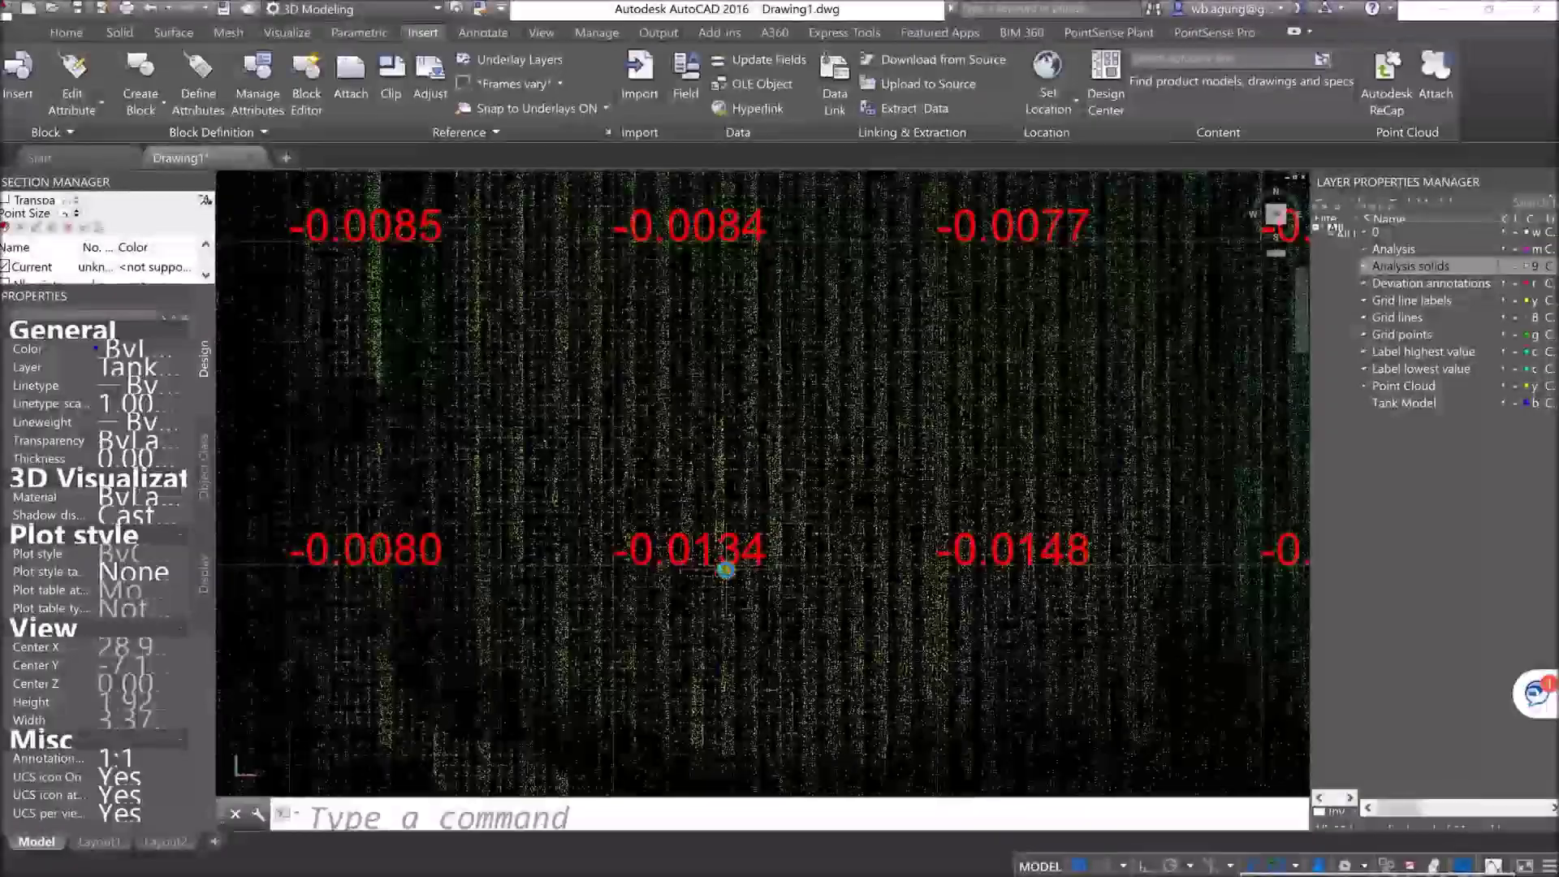
{"action": "scroll", "coordinate": [726, 570], "scroll_direction": "down", "scroll_amount": 6}
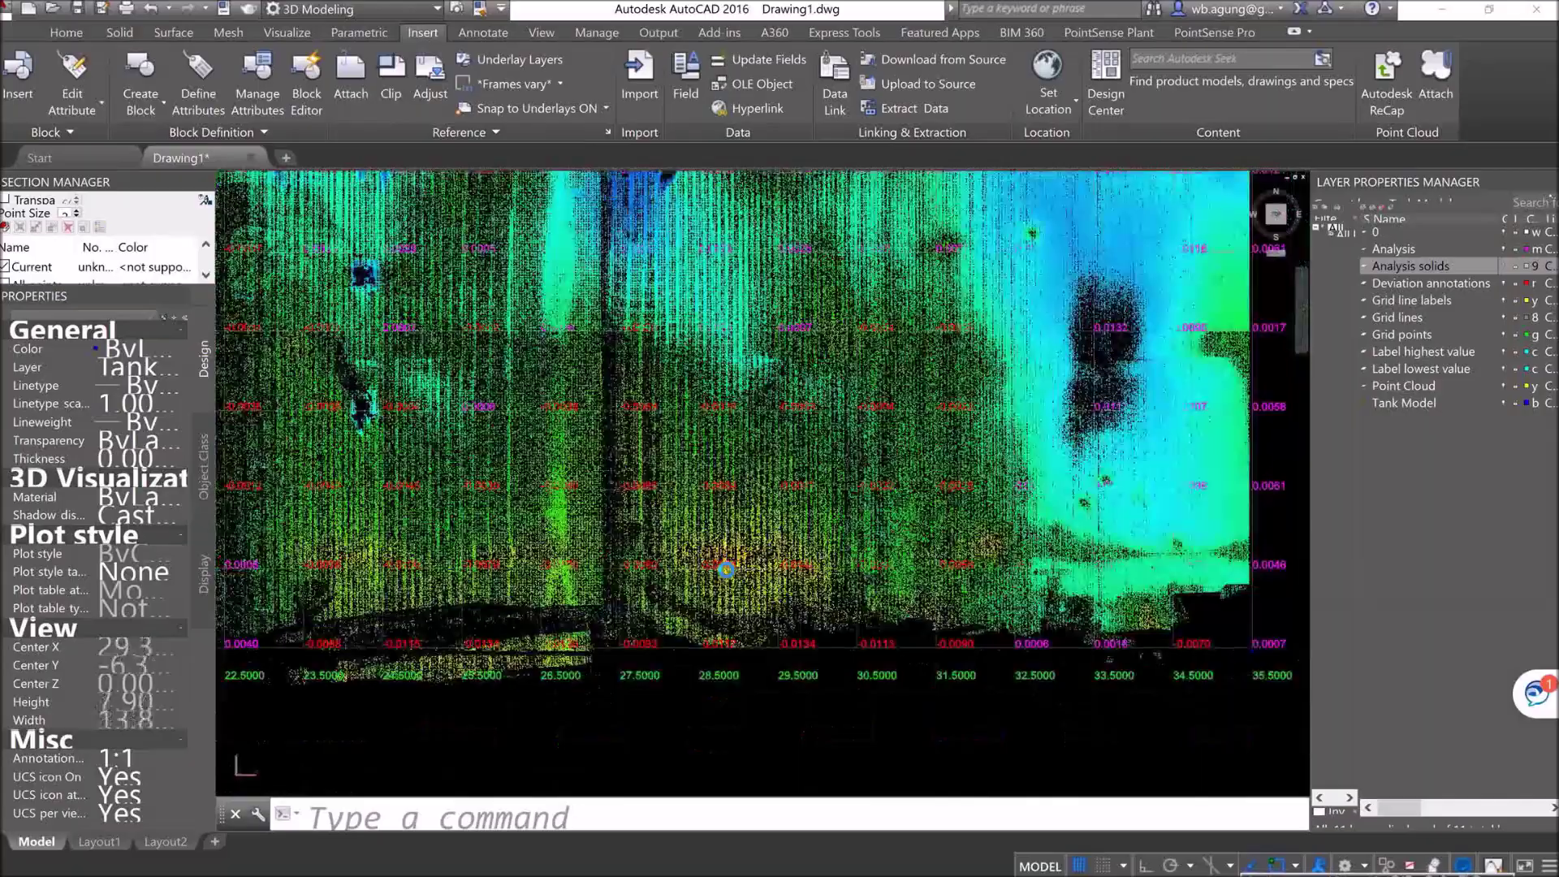
{"action": "scroll", "coordinate": [746, 557], "scroll_direction": "up", "scroll_amount": 8}
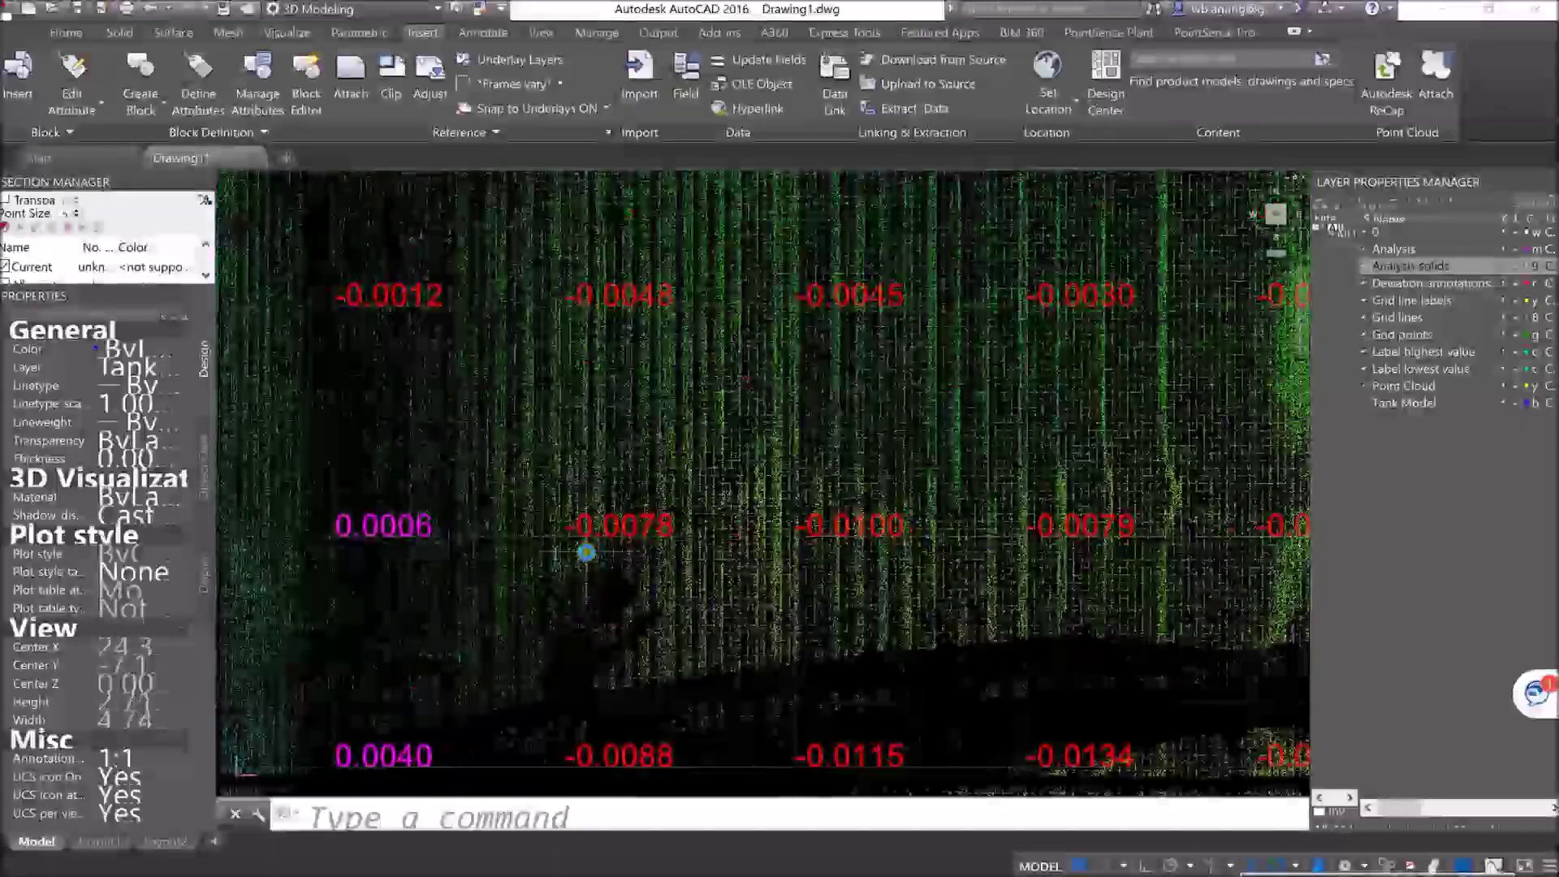
{"action": "scroll", "coordinate": [586, 551], "scroll_direction": "down", "scroll_amount": 10}
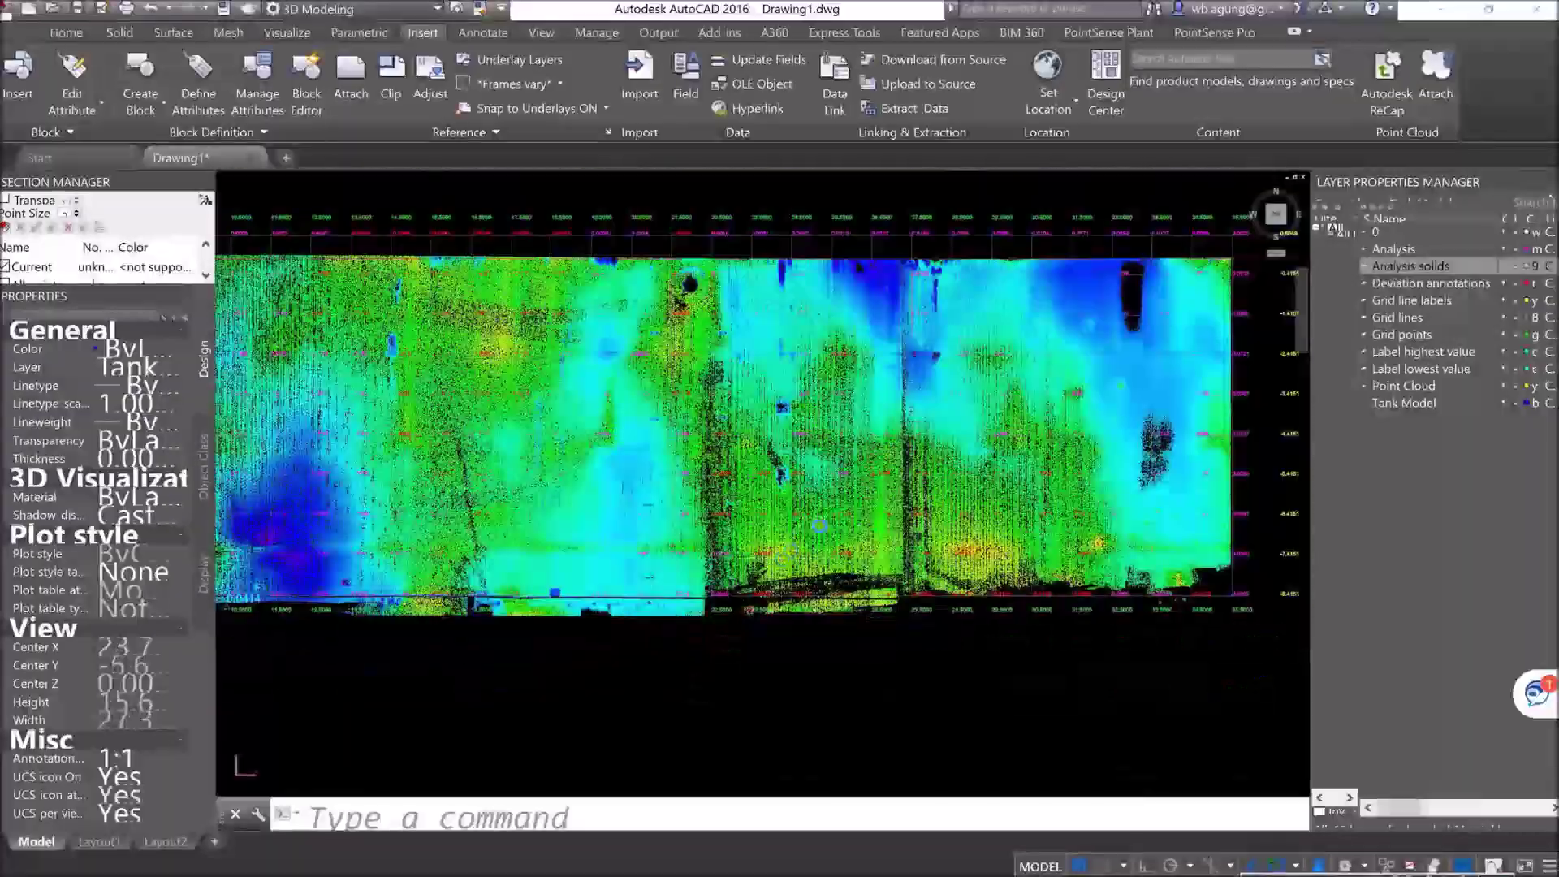
{"action": "scroll", "coordinate": [882, 459], "scroll_direction": "down", "scroll_amount": 3}
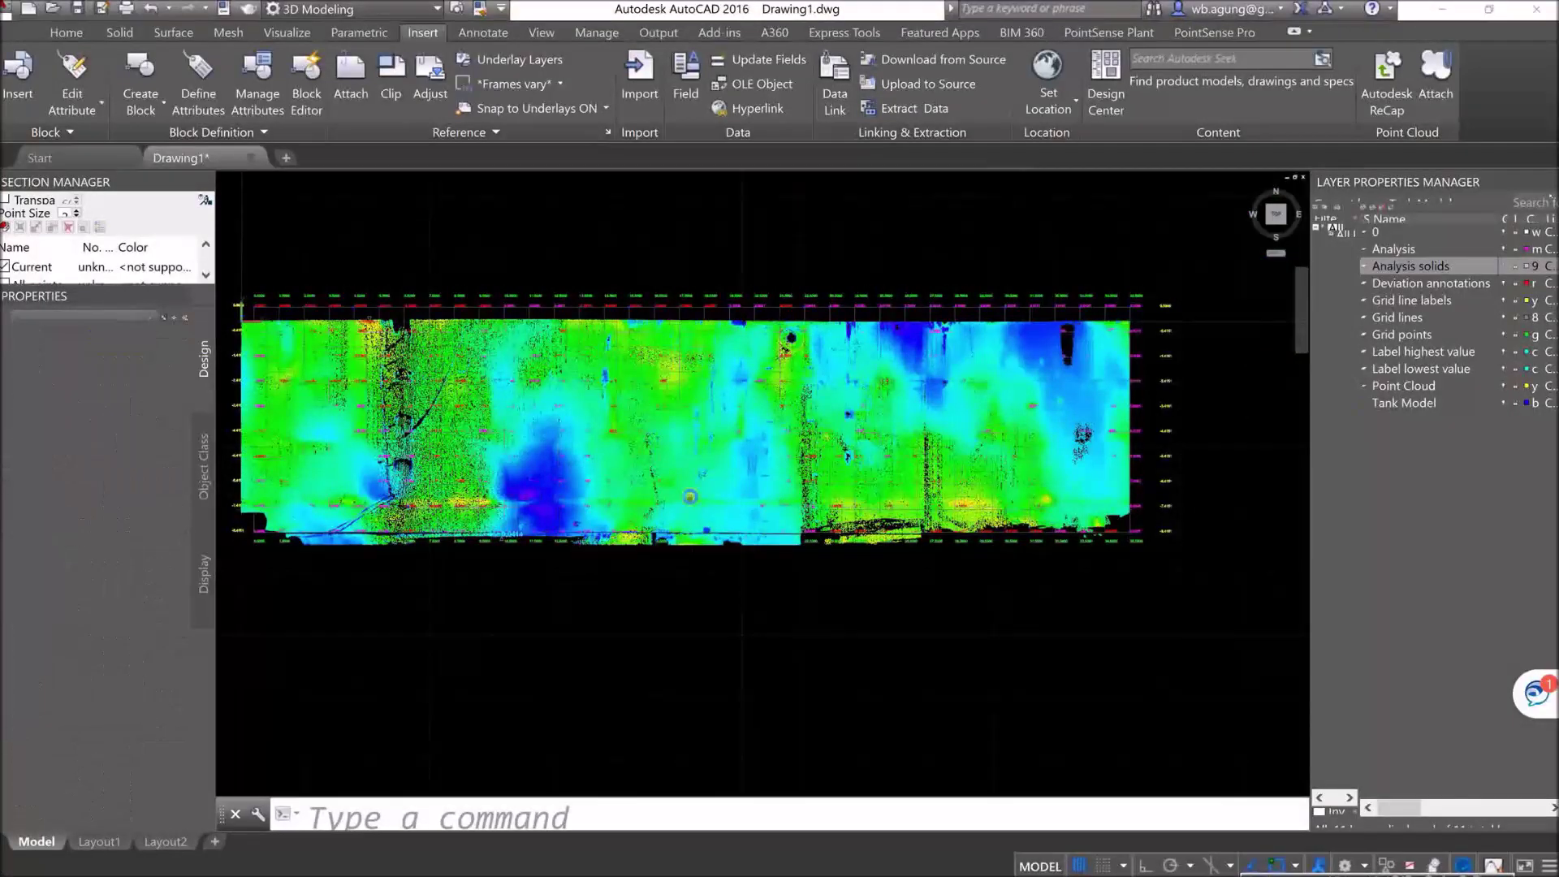
{"action": "scroll", "coordinate": [621, 446], "scroll_direction": "down", "scroll_amount": 2}
{"action": "left_click", "coordinate": [647, 264]}
{"action": "left_click", "coordinate": [573, 234]}
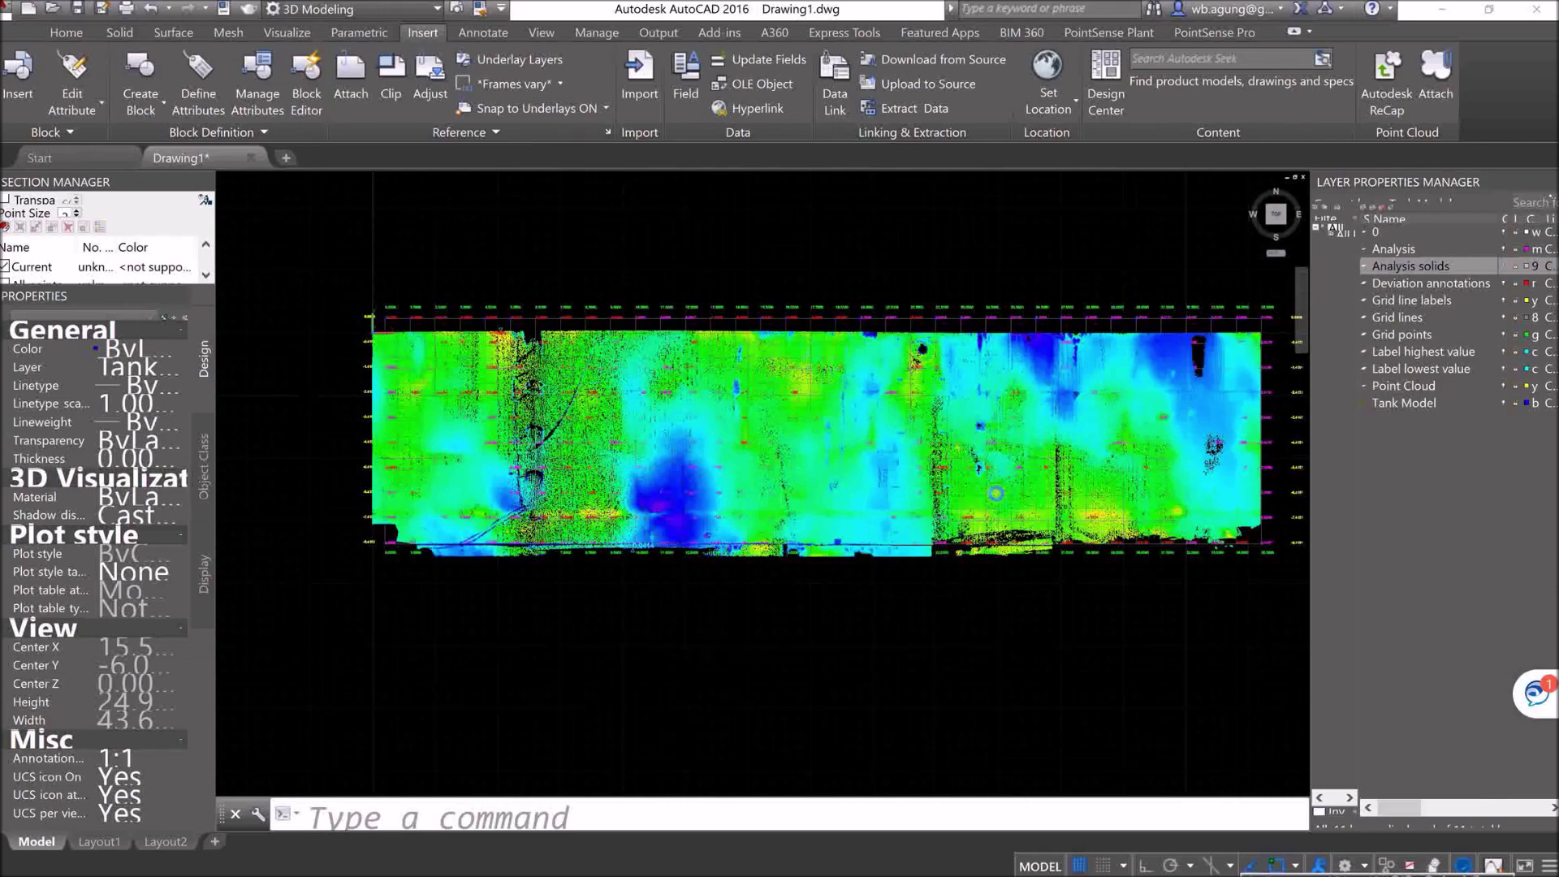
{"action": "middle_click_drag", "start_coordinate": [978, 513], "coordinate": [936, 547]}
{"action": "middle_click_drag", "start_coordinate": [1004, 595], "coordinate": [987, 595]}
{"action": "left_click", "coordinate": [933, 244]}
{"action": "left_click", "coordinate": [821, 222]}
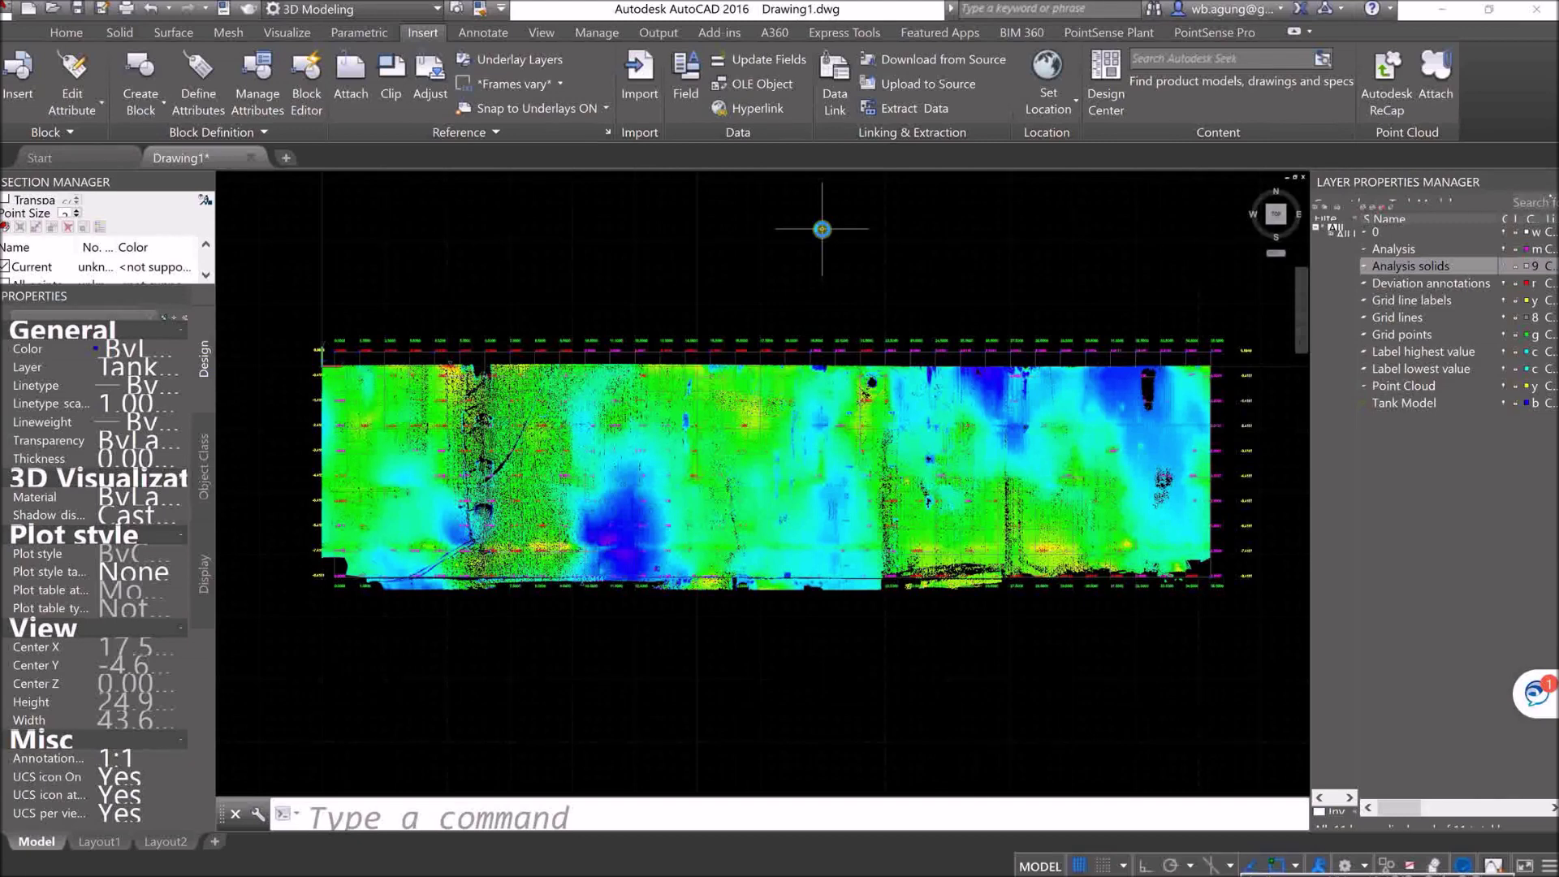
{"action": "left_click", "coordinate": [968, 281]}
{"action": "left_click", "coordinate": [950, 261]}
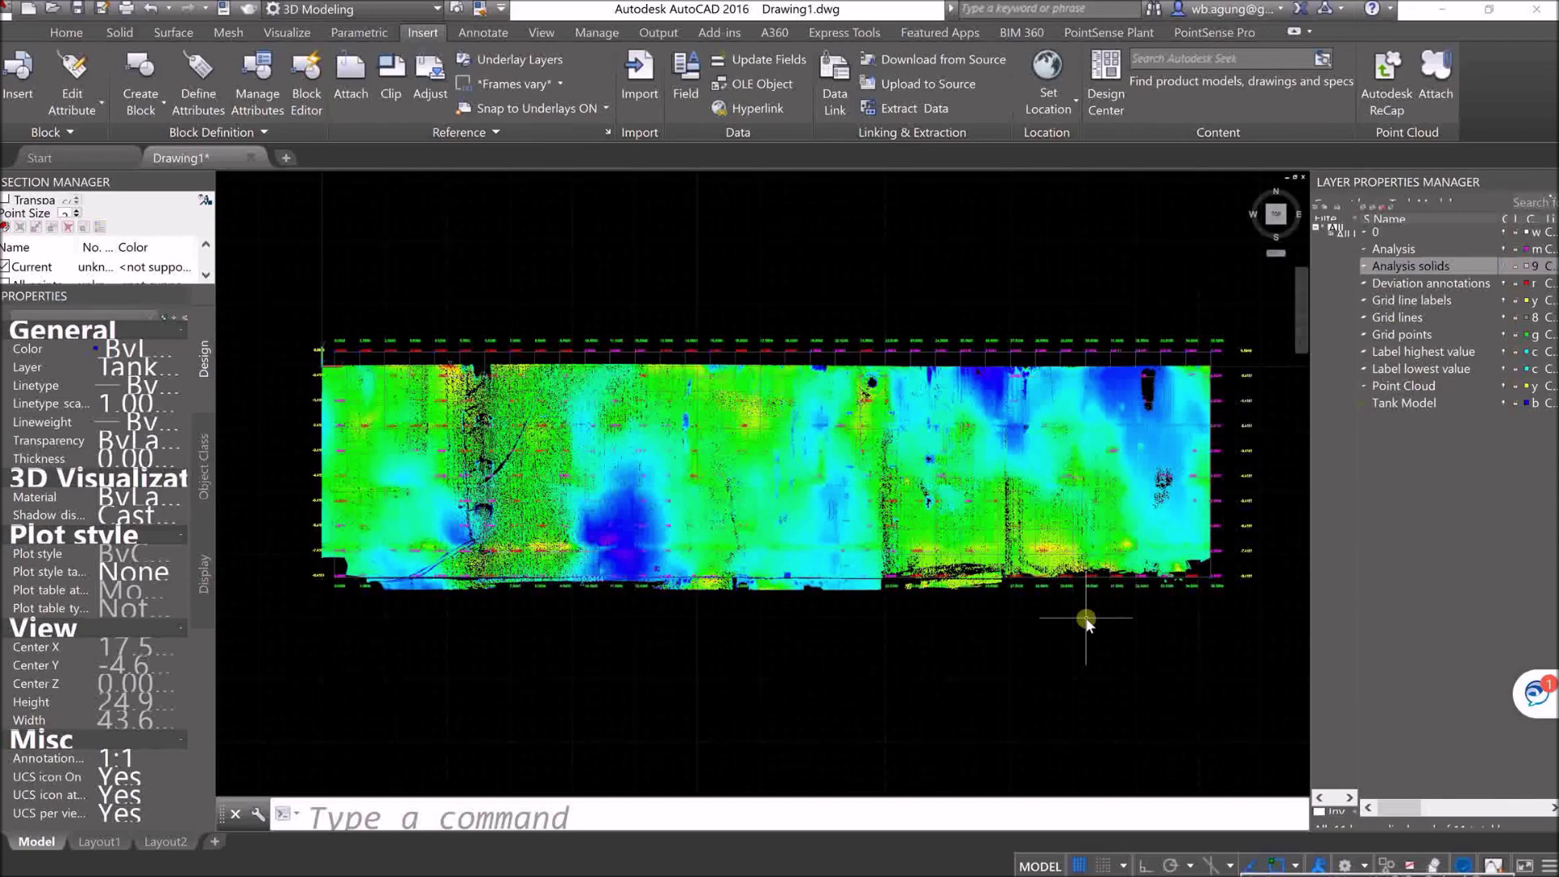
{"action": "left_click_drag", "start_coordinate": [1391, 875], "coordinate": [1383, 769]}
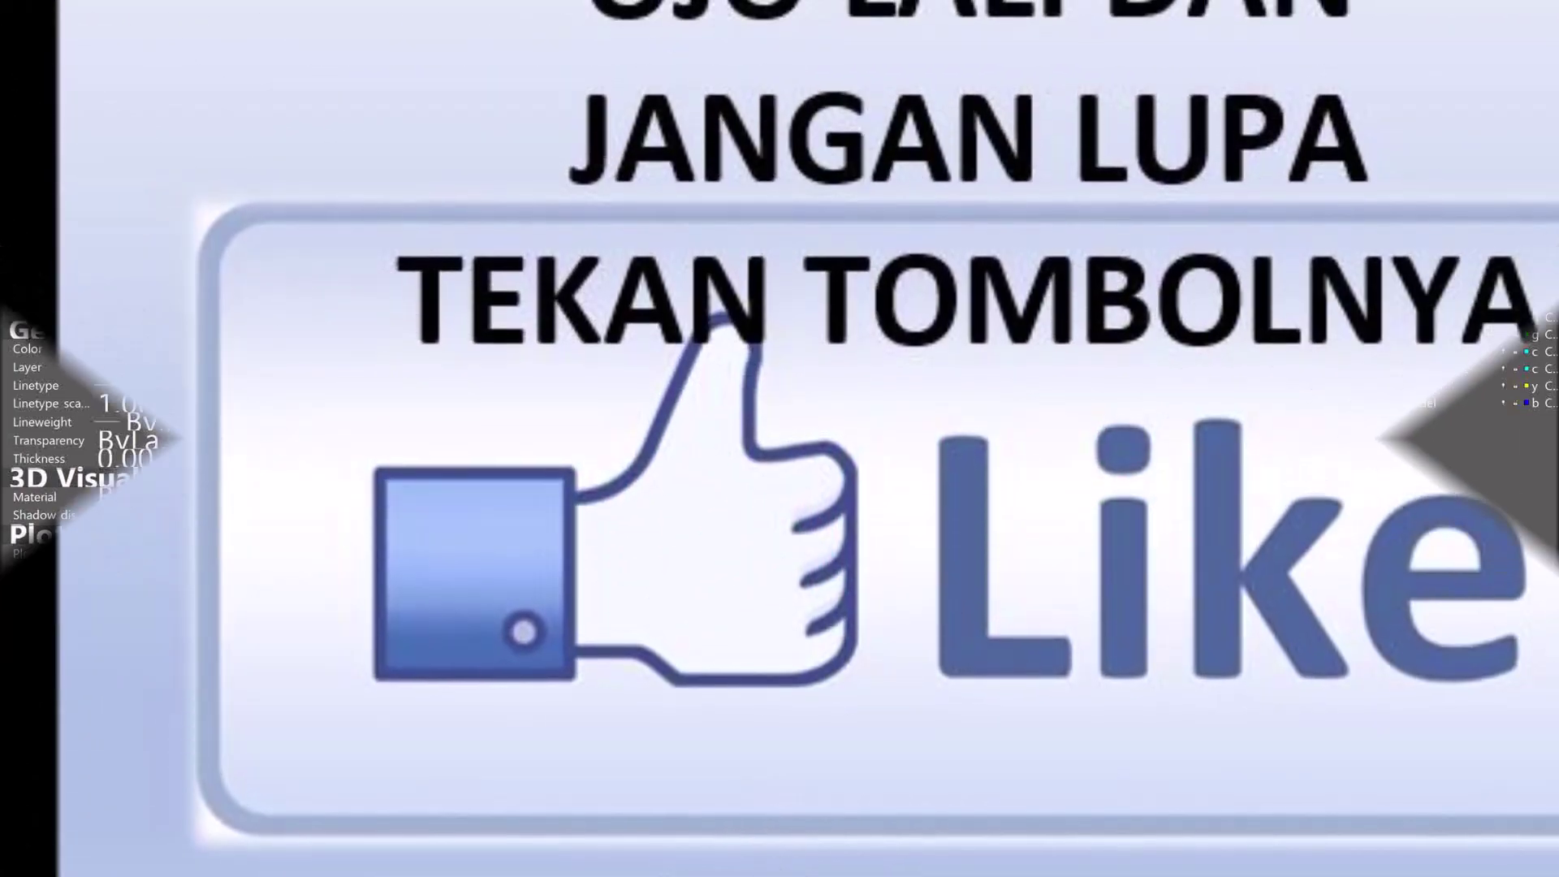